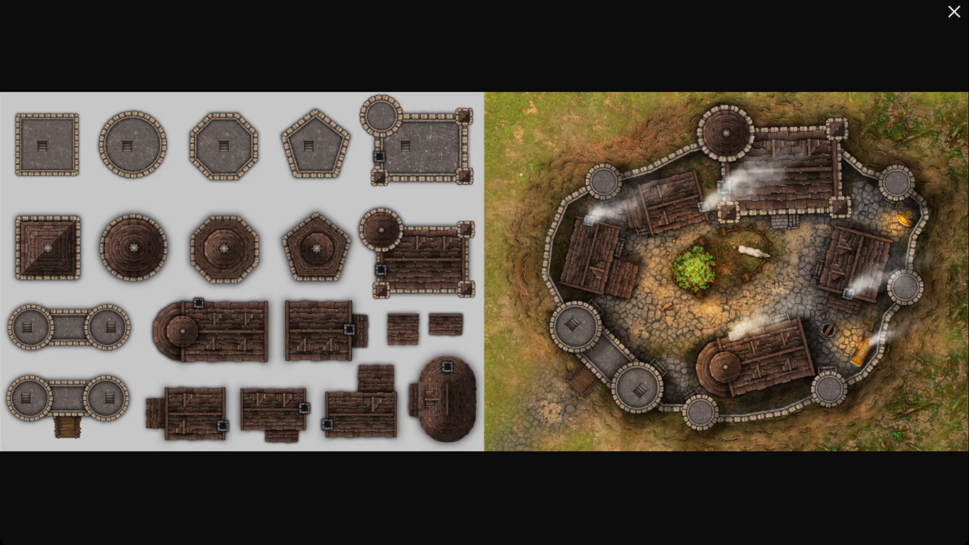
Leave the Small Castle Builder map and start a new map in the Fantasy Battlemaps style
key(Escape)
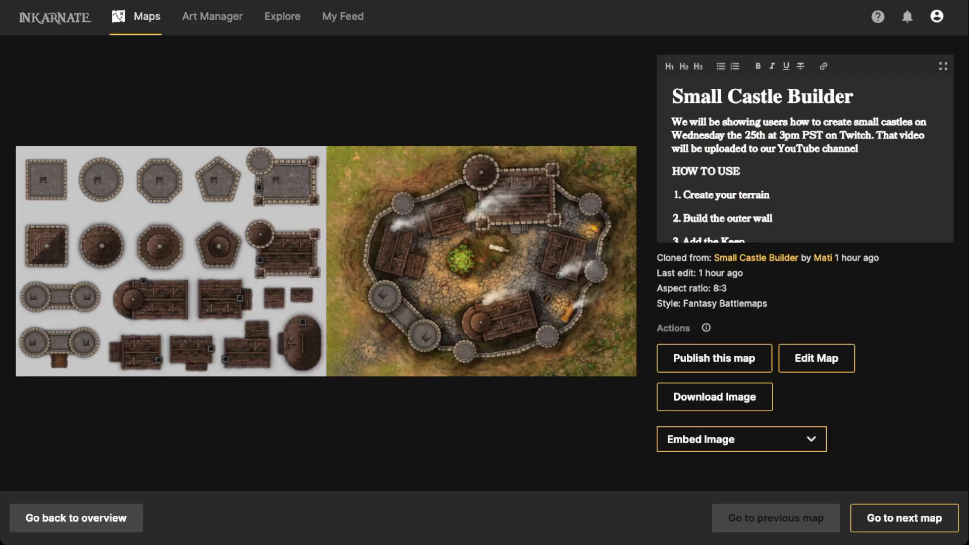
key(Escape)
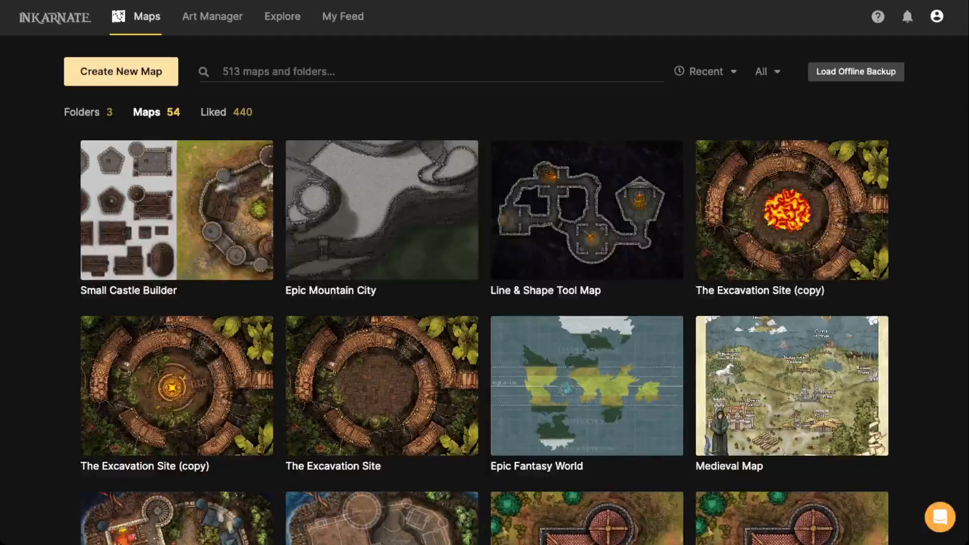
click(121, 72)
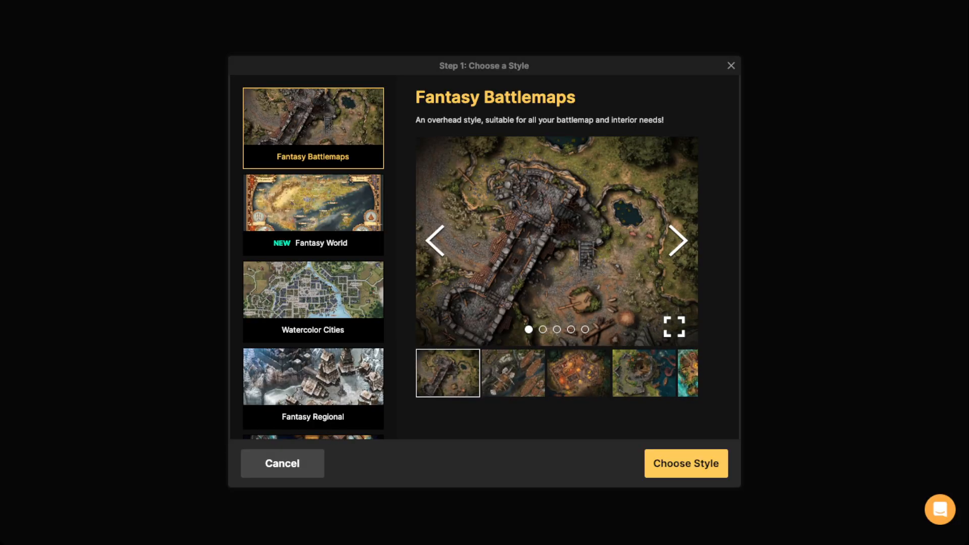
click(685, 463)
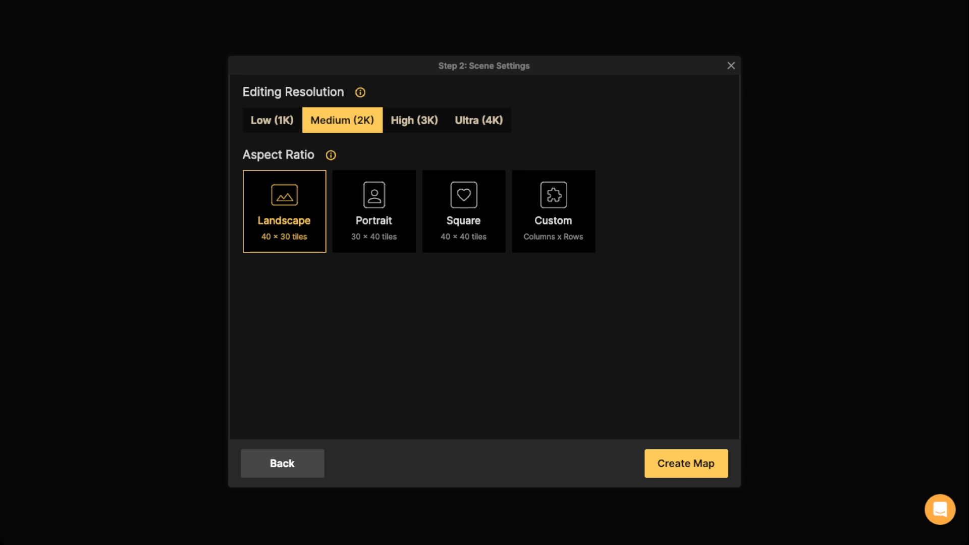
Create the map at Ultra (4K) editing resolution with a custom aspect ratio of 80 columns by 30 rows
click(479, 121)
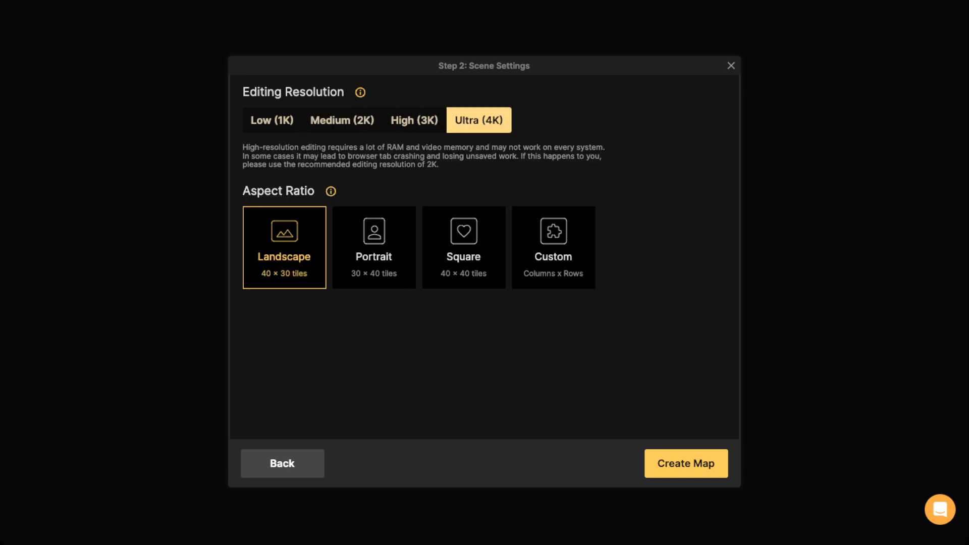
click(554, 247)
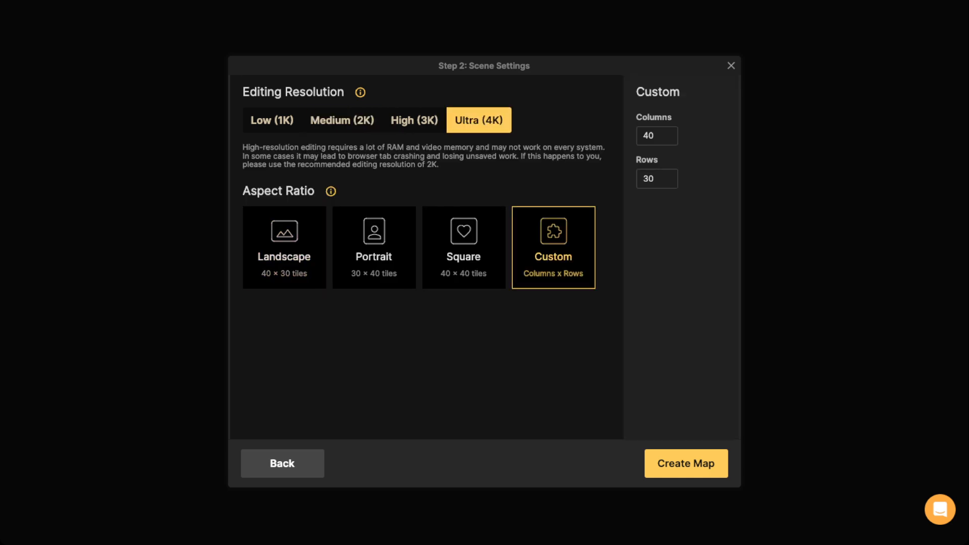
drag(656, 136, 641, 136)
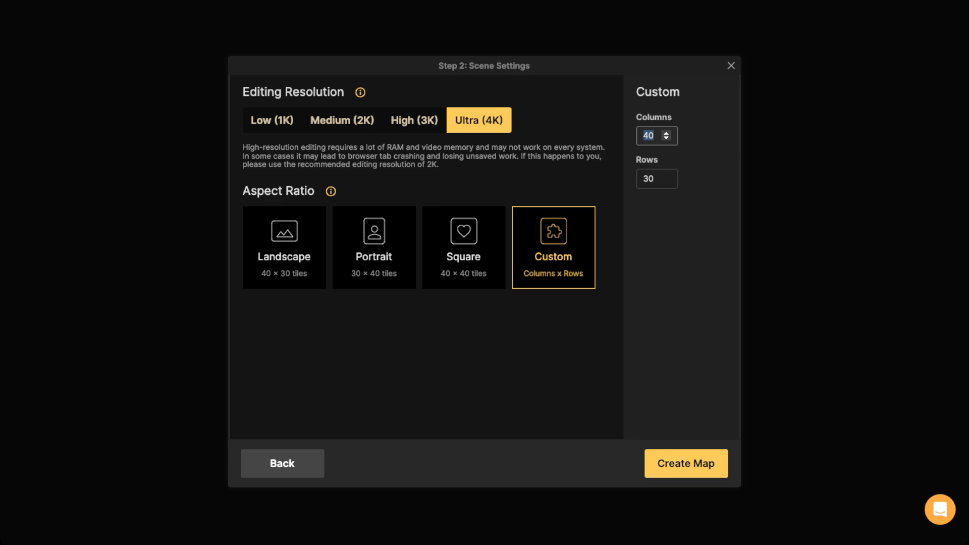
text(80)
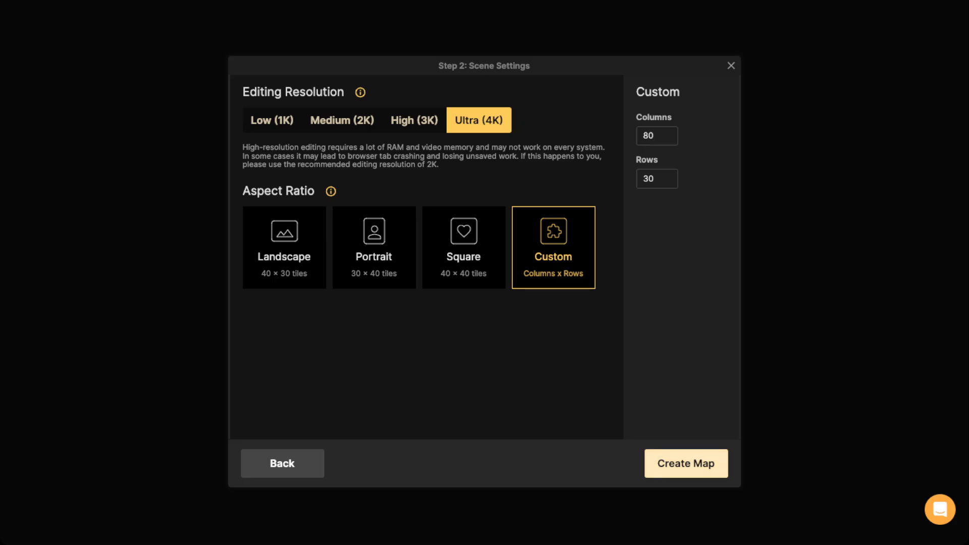
click(685, 463)
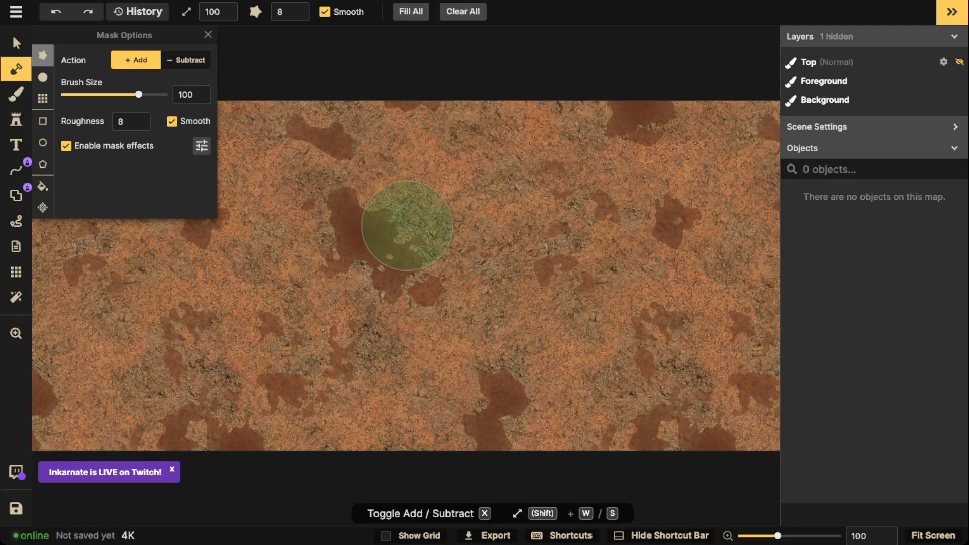
Fill the whole background layer with the plain grey colour b9b9b9
click(208, 35)
scroll(309, 186, down, 2)
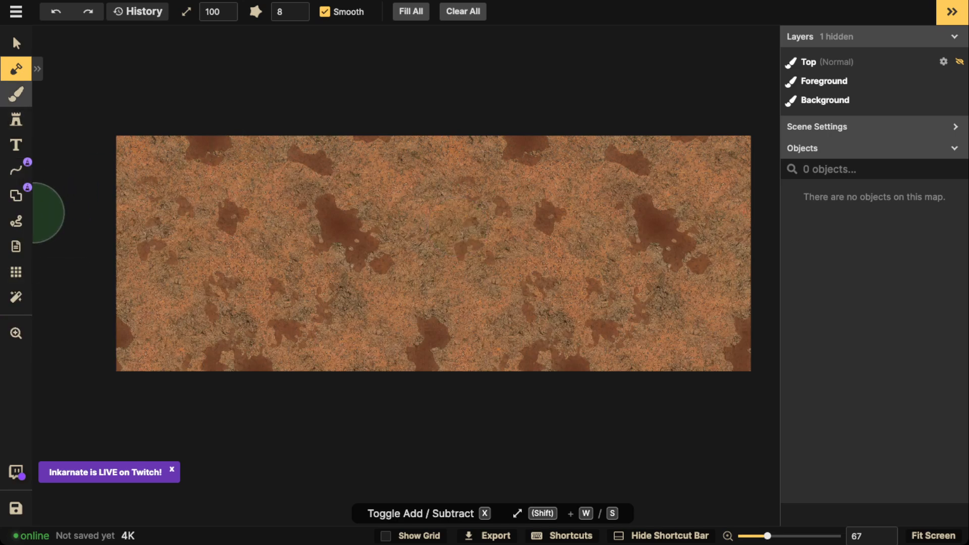
click(16, 94)
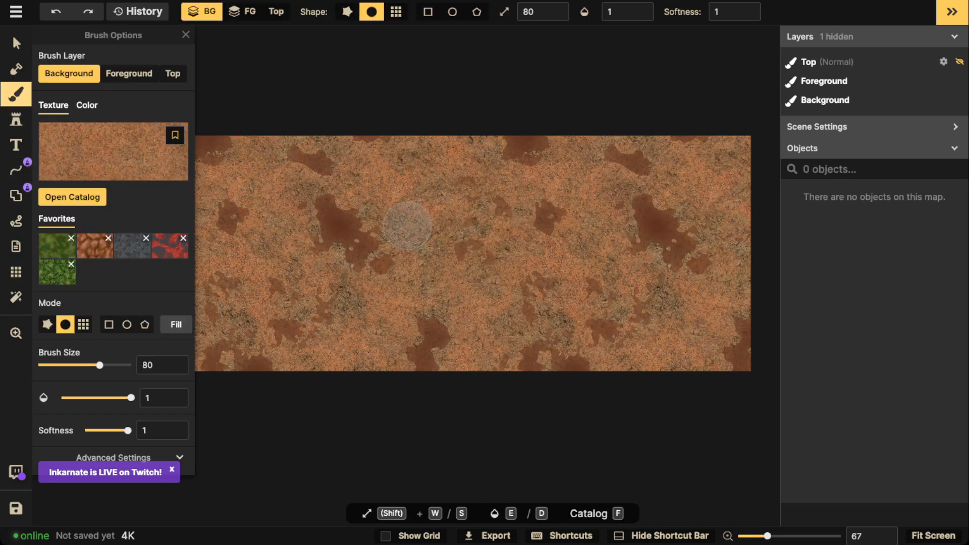
click(87, 105)
click(167, 170)
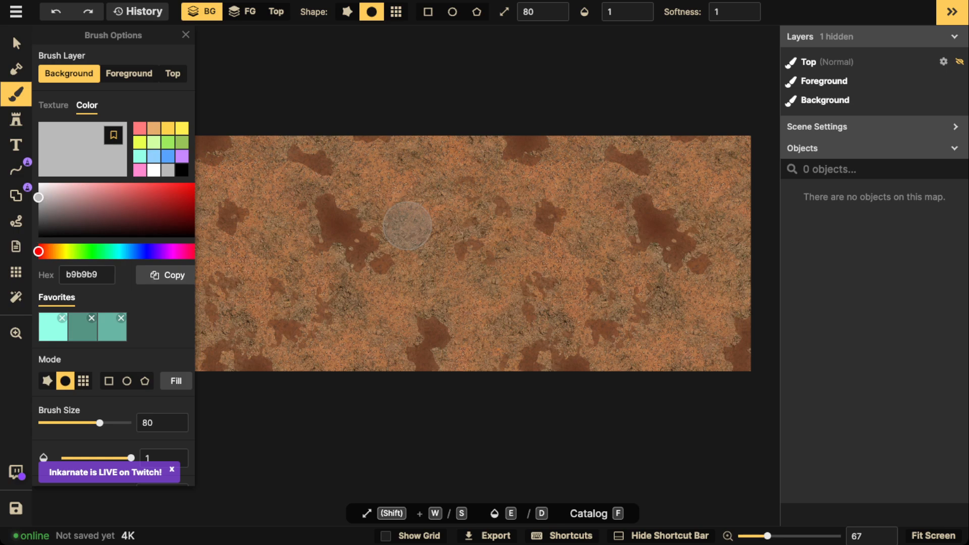
click(176, 380)
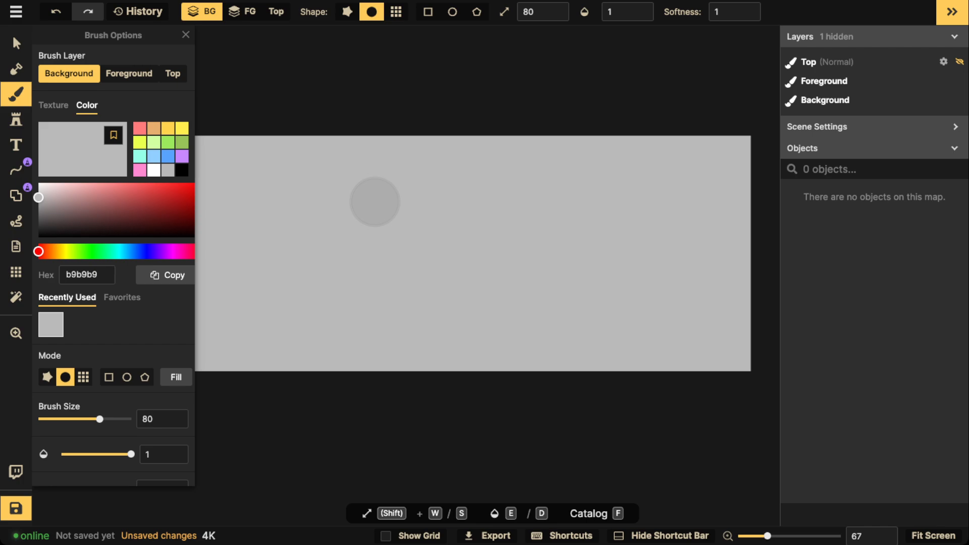
Show the square grid on the map and set it to 40 columns
click(16, 271)
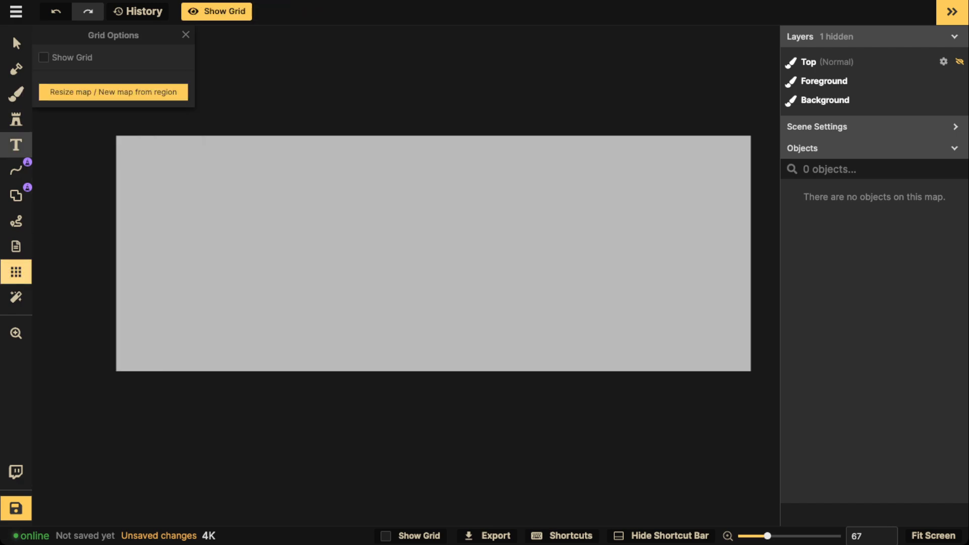
click(66, 57)
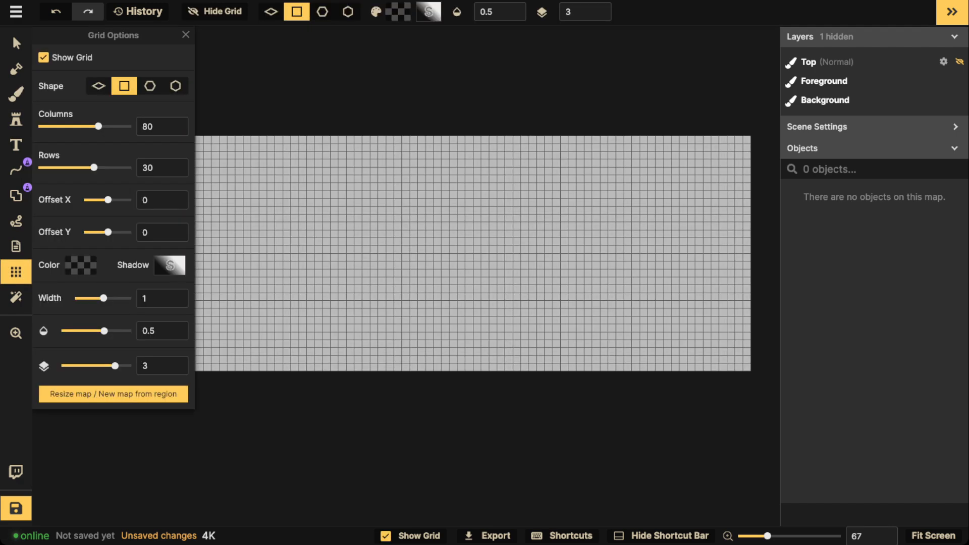
scroll(297, 214, up, 2)
key(space)
drag(298, 214, 448, 236)
scroll(393, 213, down, 1)
scroll(394, 212, down, 2)
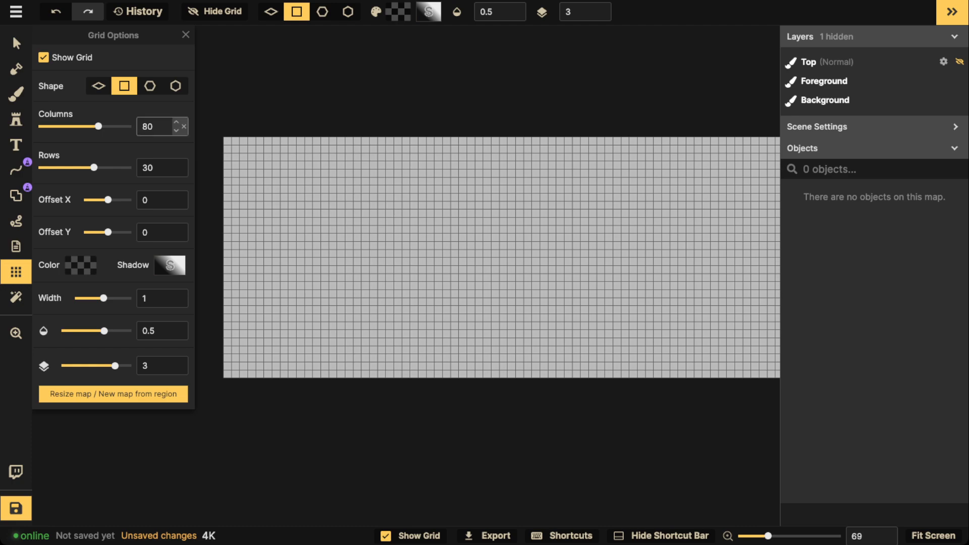
drag(154, 126, 142, 127)
text(40)
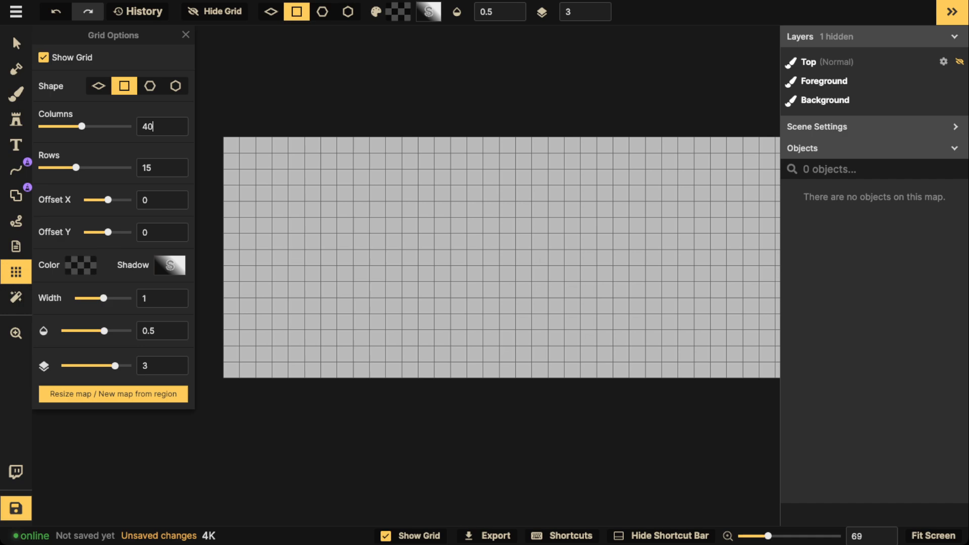
scroll(295, 195, down, 2)
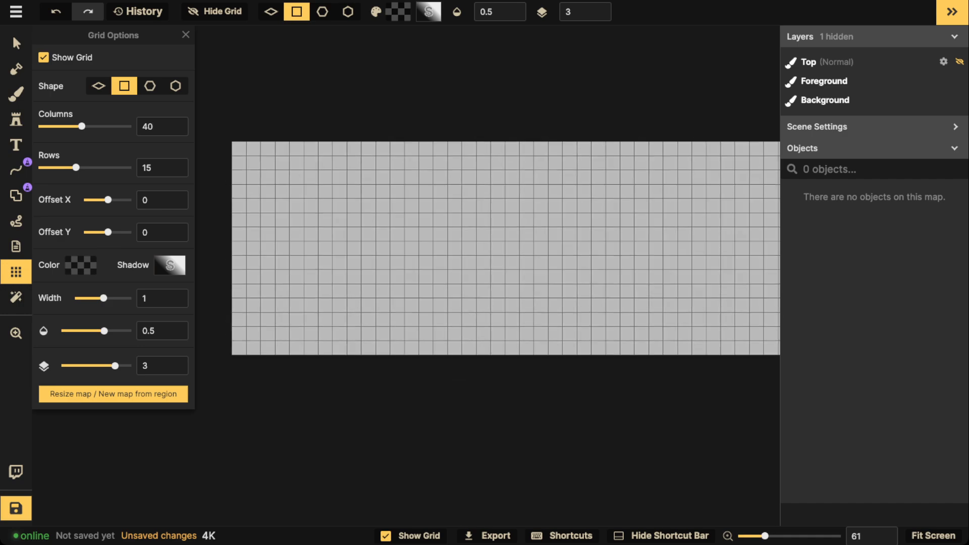
drag(296, 194, 259, 195)
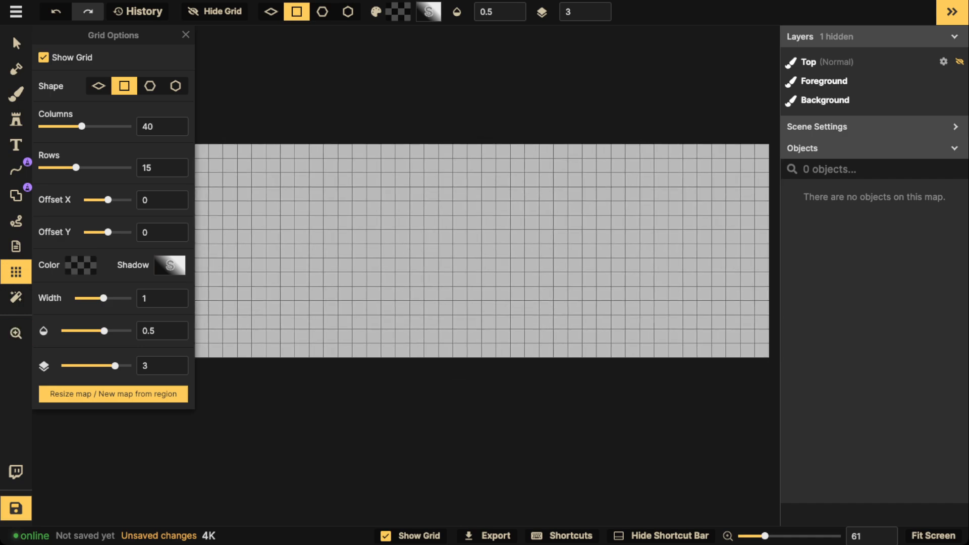
scroll(610, 214, down, 3)
drag(610, 215, 660, 232)
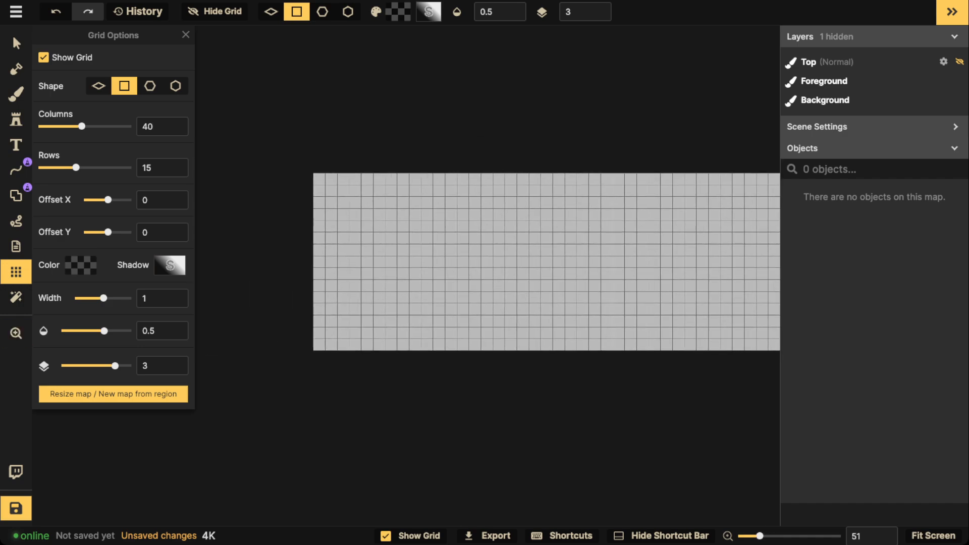
scroll(449, 211, up, 2)
drag(449, 210, 388, 203)
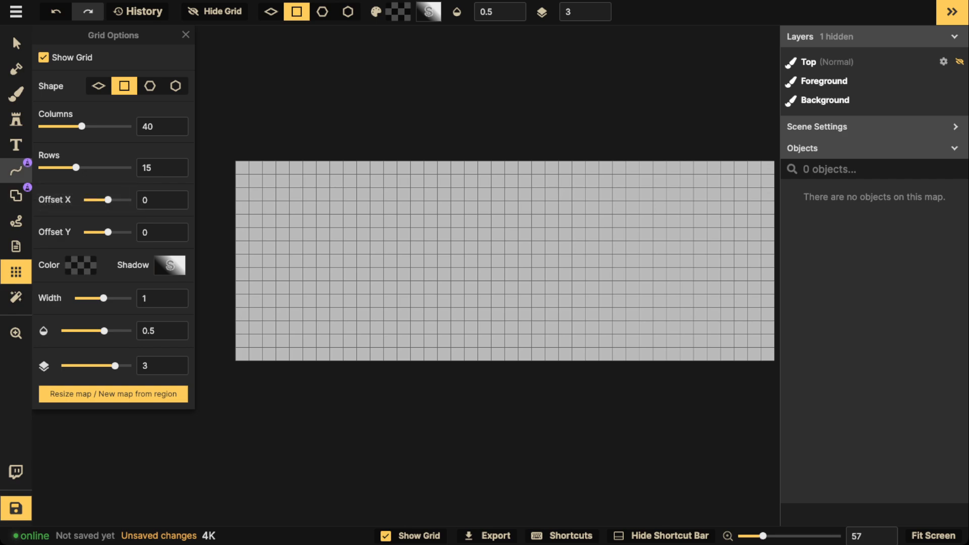
Set up the line tool in Pen mode with the favorite solid line at stroke size 500, coloured pure red
click(16, 170)
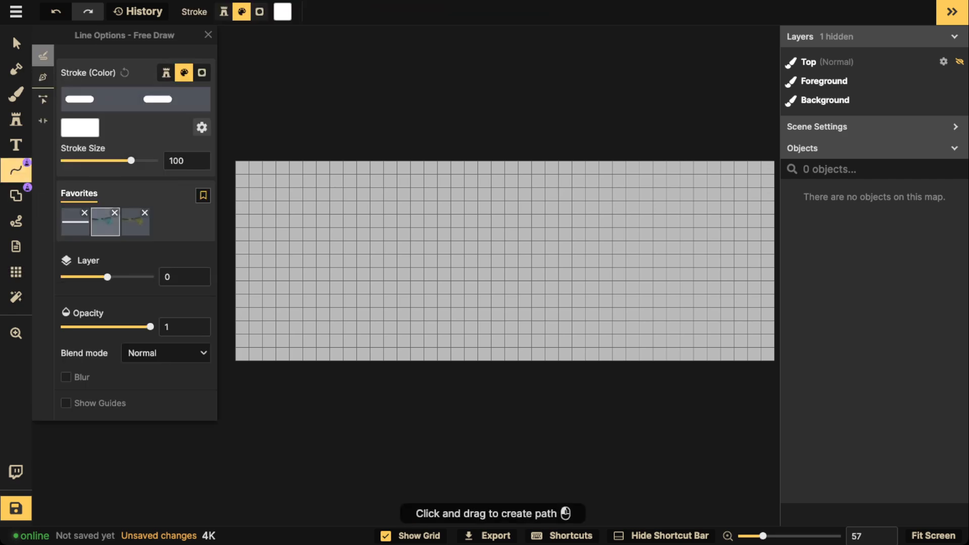
click(74, 222)
scroll(336, 237, up, 1)
click(135, 99)
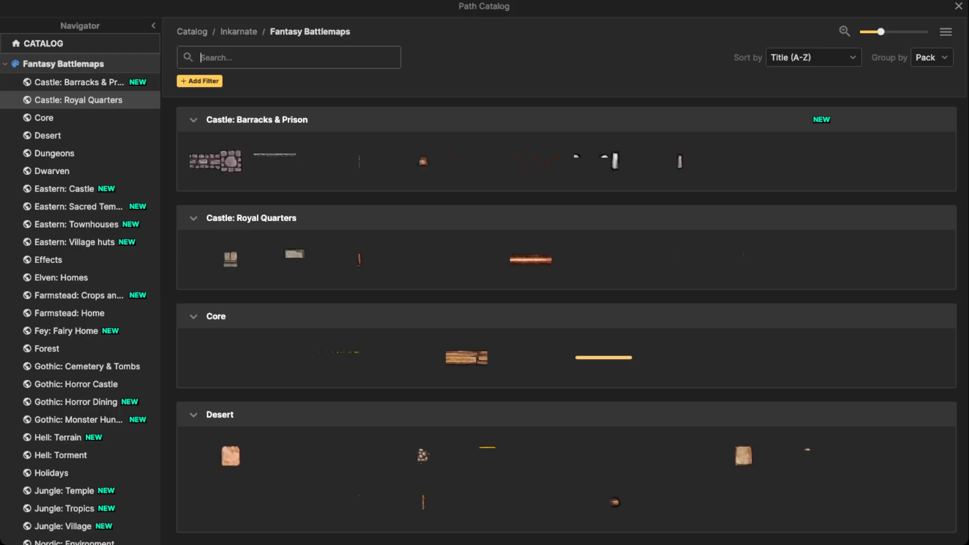
key(Escape)
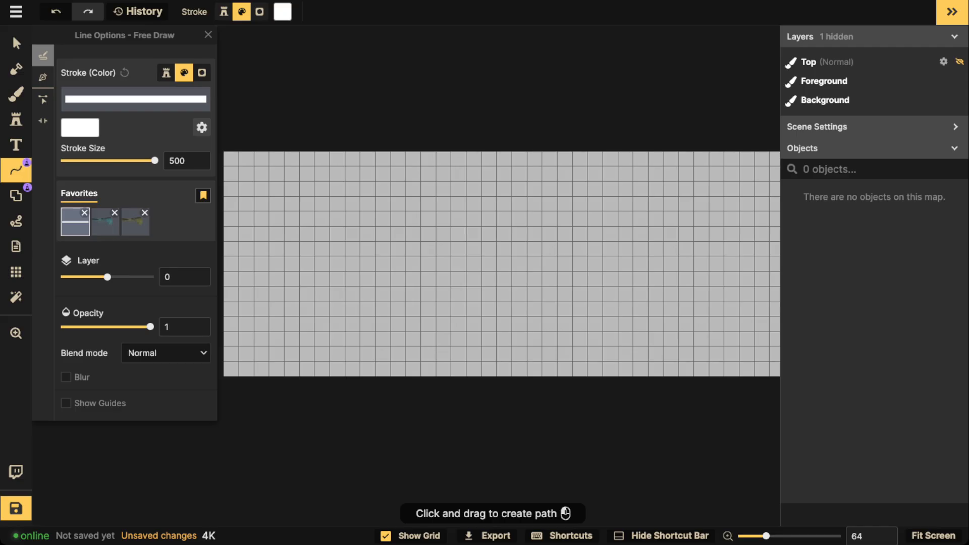
click(43, 99)
click(43, 77)
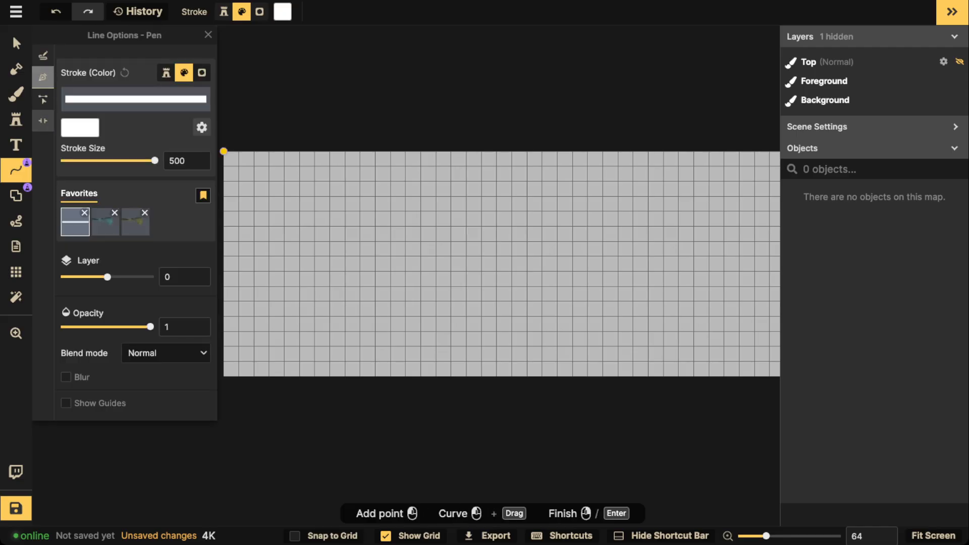
click(80, 127)
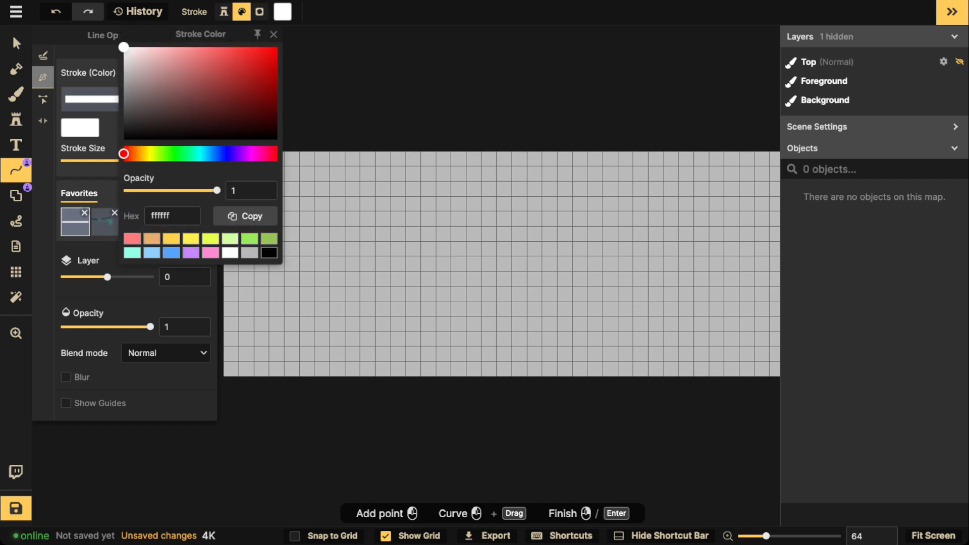
click(275, 49)
click(335, 35)
Enable grid snapping and draw a red stepped line three squares wide with a one-square notch in its middle
scroll(335, 261, up, 5)
scroll(332, 262, up, 3)
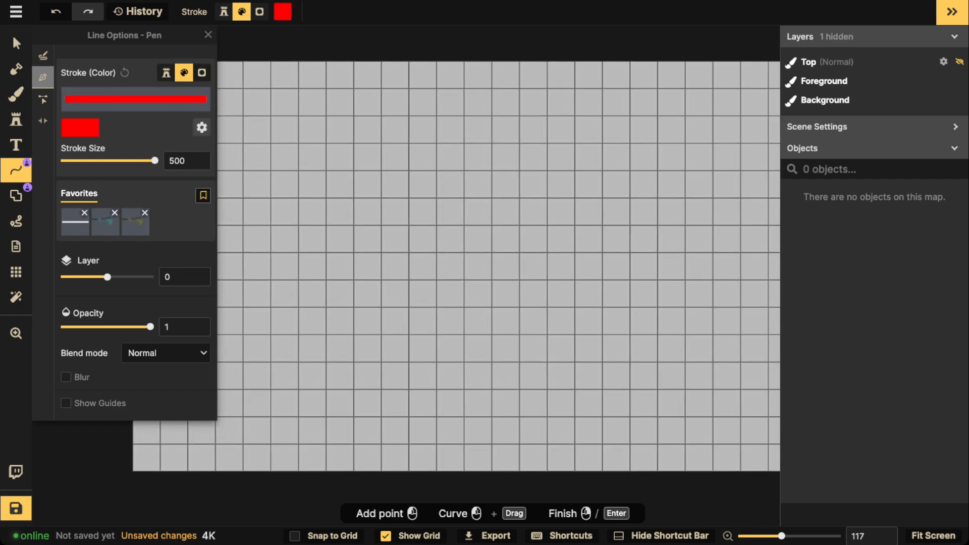
click(294, 535)
click(298, 252)
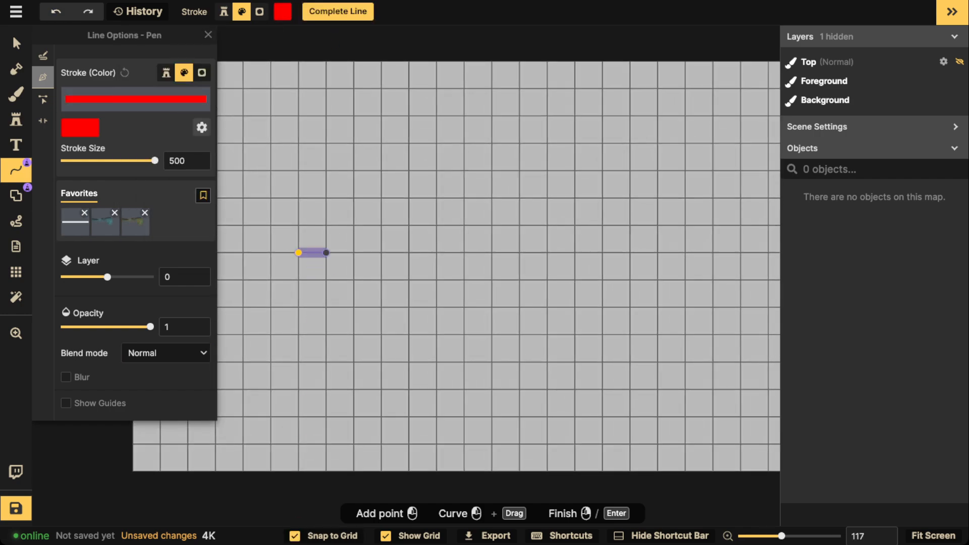
click(326, 252)
click(326, 280)
click(354, 280)
click(353, 252)
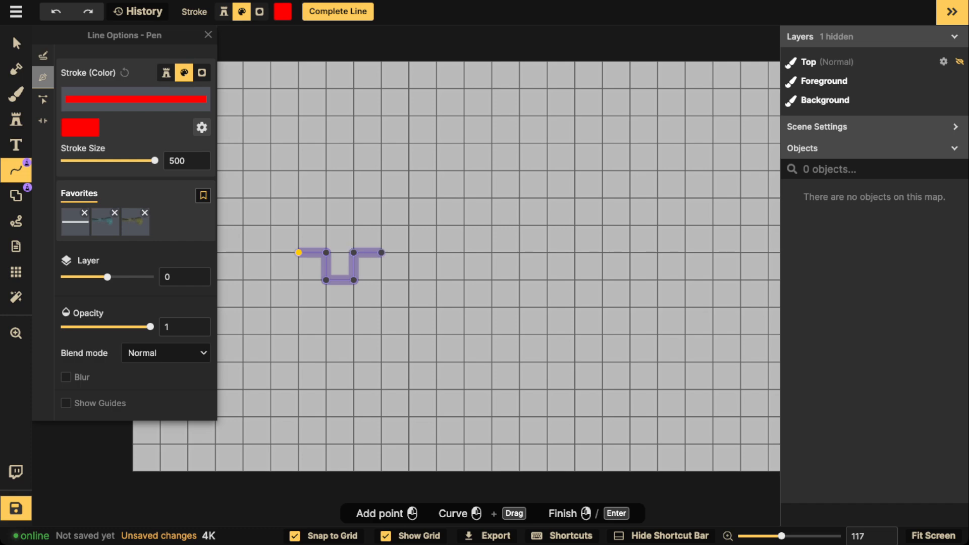
double_click(381, 252)
Continue from the first line's end with a second red battlement line of two one-square notches, and switch to selection mode
click(381, 252)
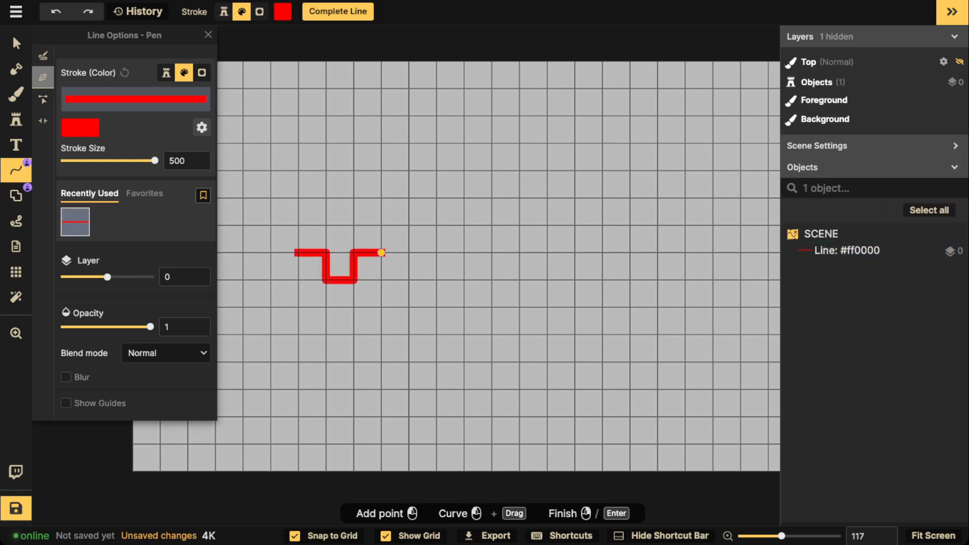
click(381, 280)
click(408, 280)
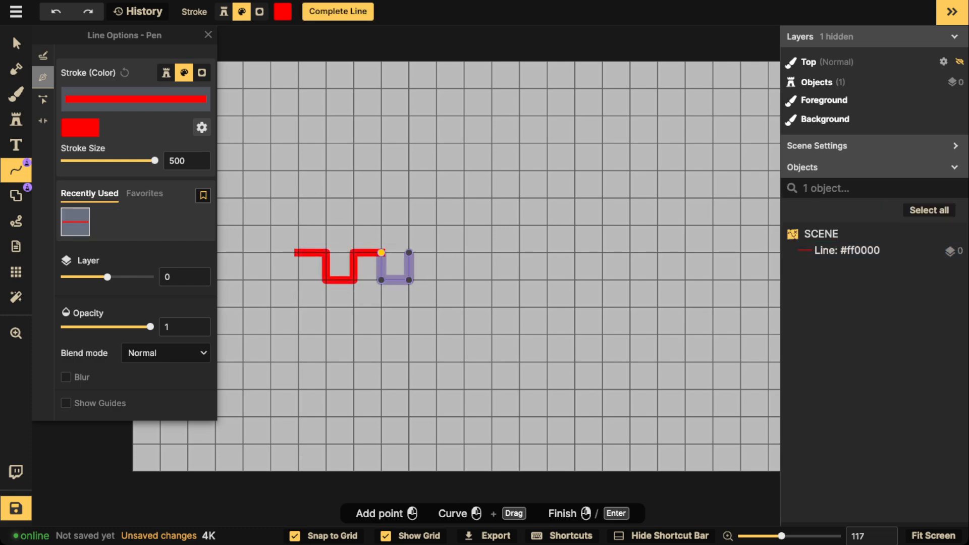
click(409, 252)
click(436, 252)
click(436, 280)
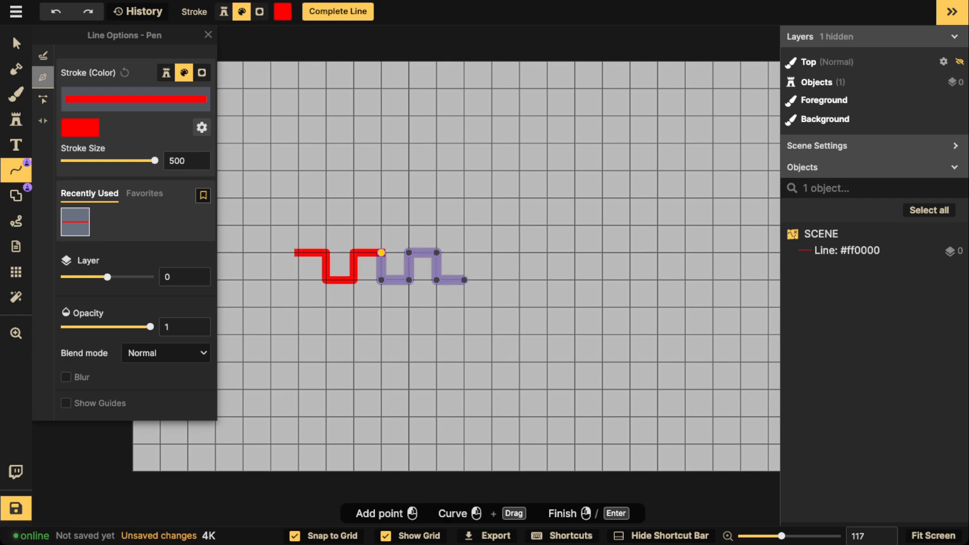
click(464, 280)
click(464, 252)
click(477, 252)
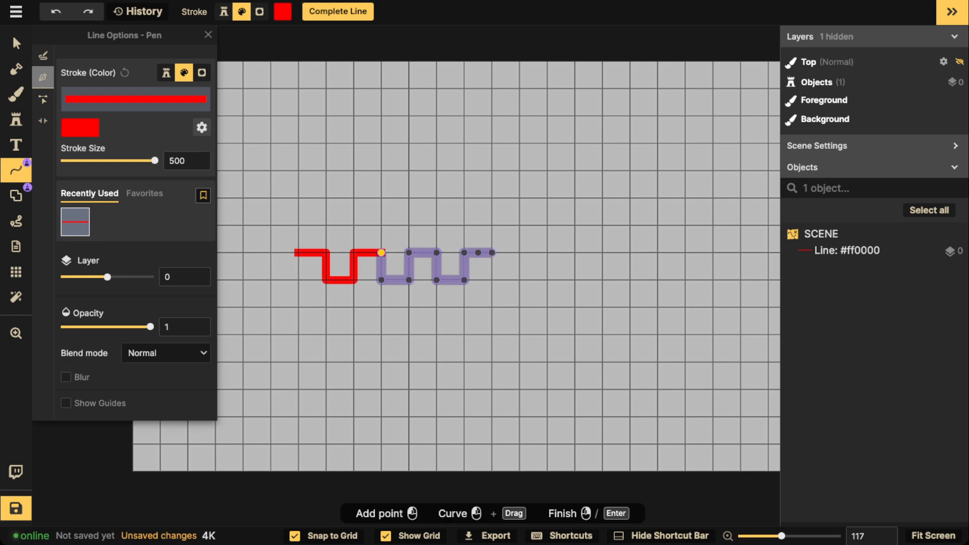
right_click(492, 252)
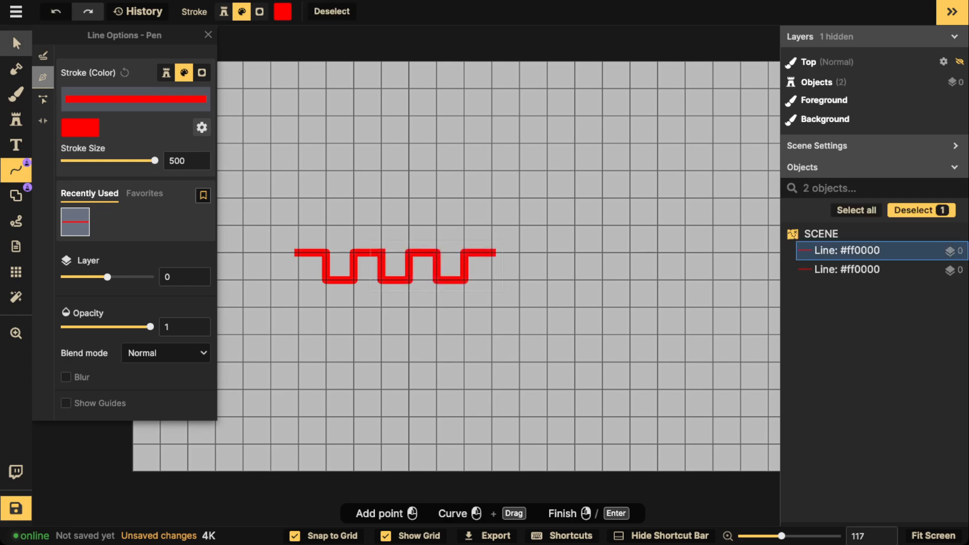
click(16, 43)
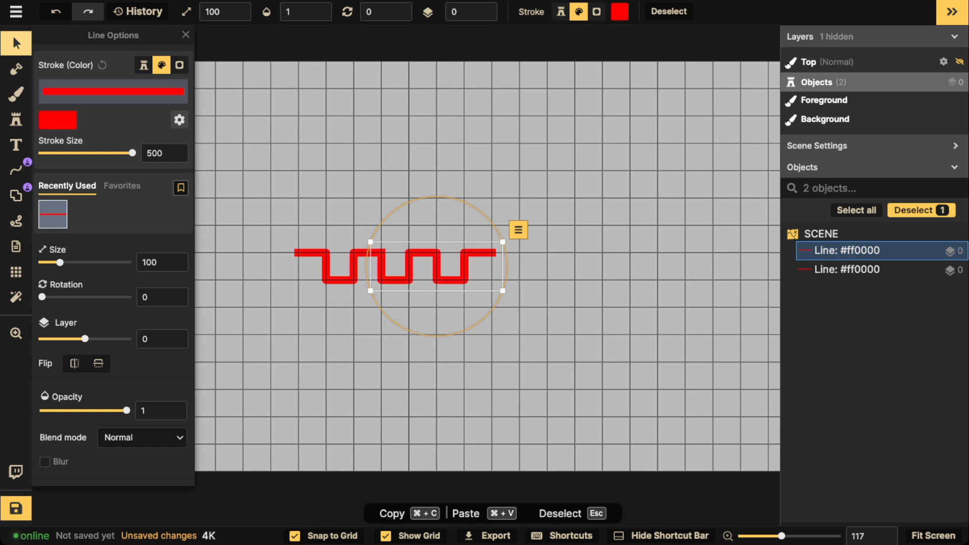
Draw a red freehand arrow pointing at the join of the battlement lines and a dot in the neighbouring notch
click(17, 170)
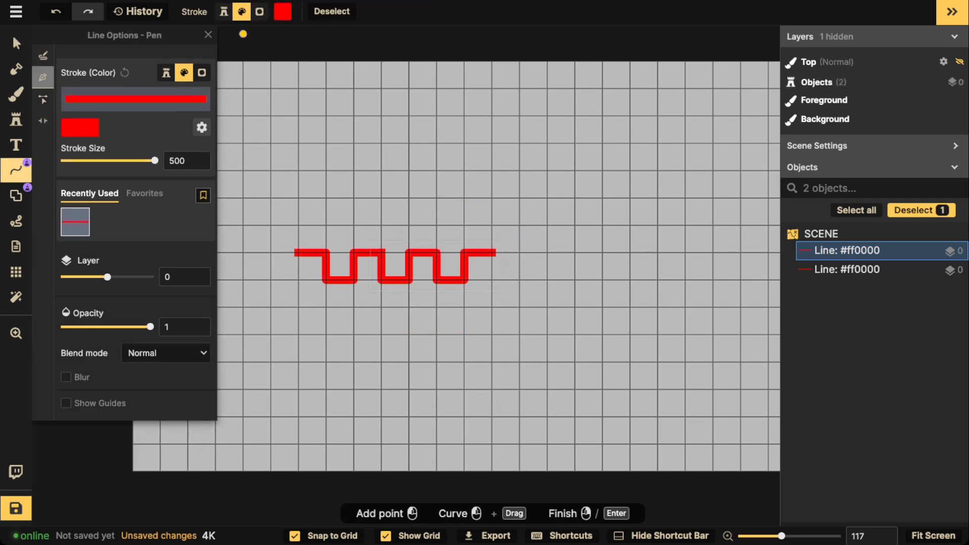
click(43, 55)
mouse_move(367, 182)
mouse_down()
mouse_move(359, 231)
mouse_move(372, 228)
mouse_up()
key(Escape)
drag(393, 265, 395, 266)
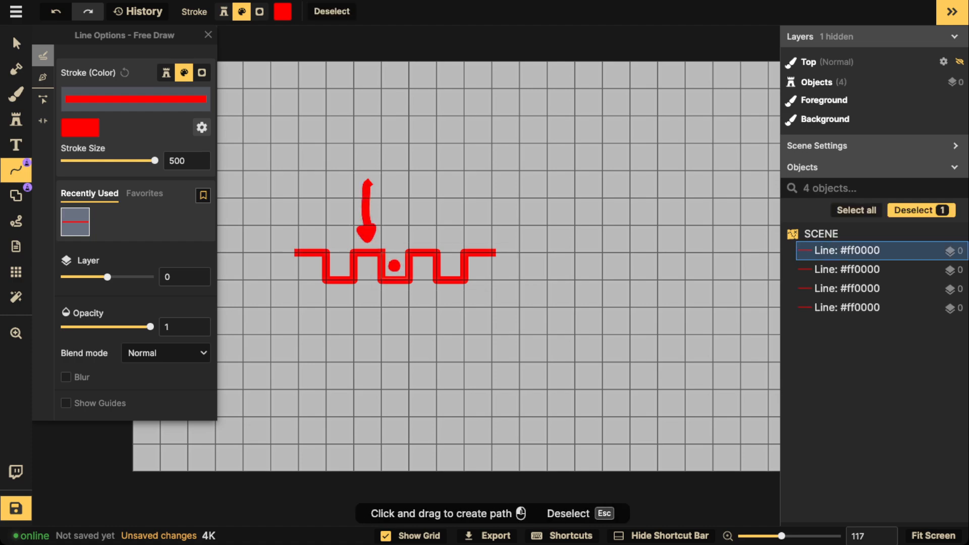
Select all the red lines and marks on the map together and delete them
click(16, 43)
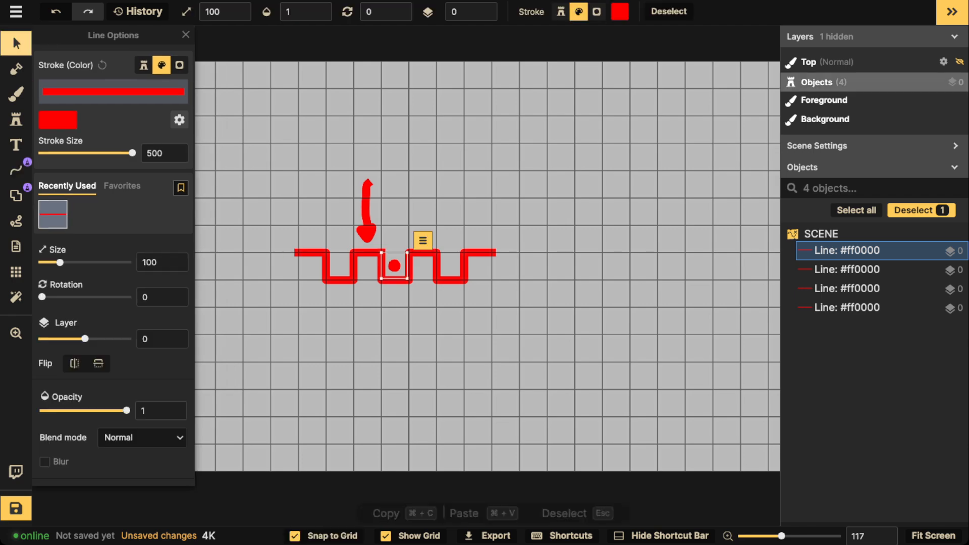
drag(279, 160, 512, 313)
key(Delete)
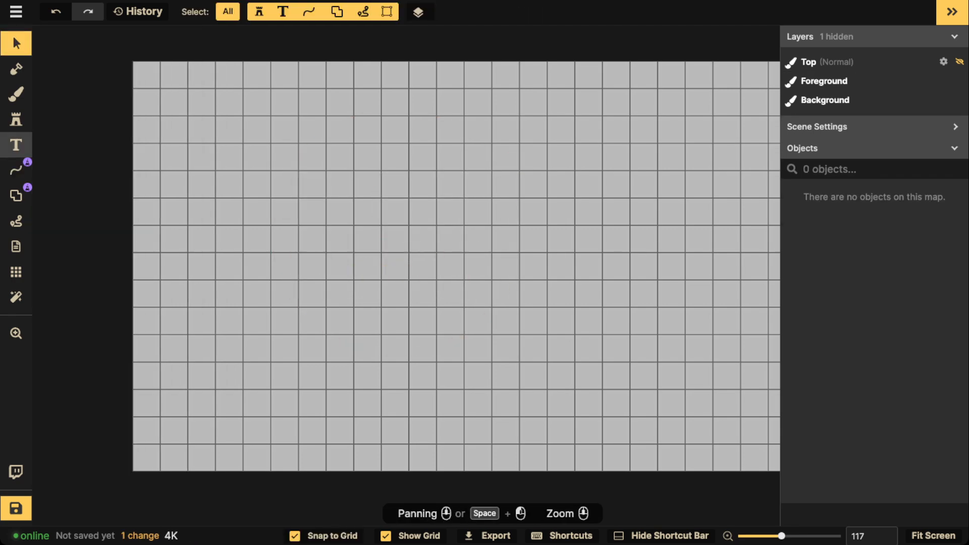
Set up the shape tool with a stamp stroke using Castle Walls from the Castle: Royal Quarters pack
click(16, 195)
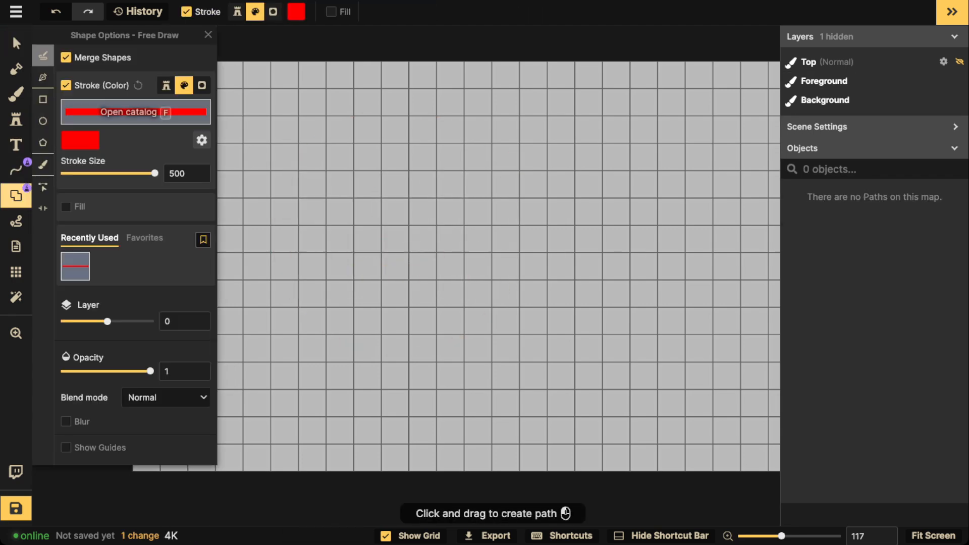
click(166, 84)
click(135, 111)
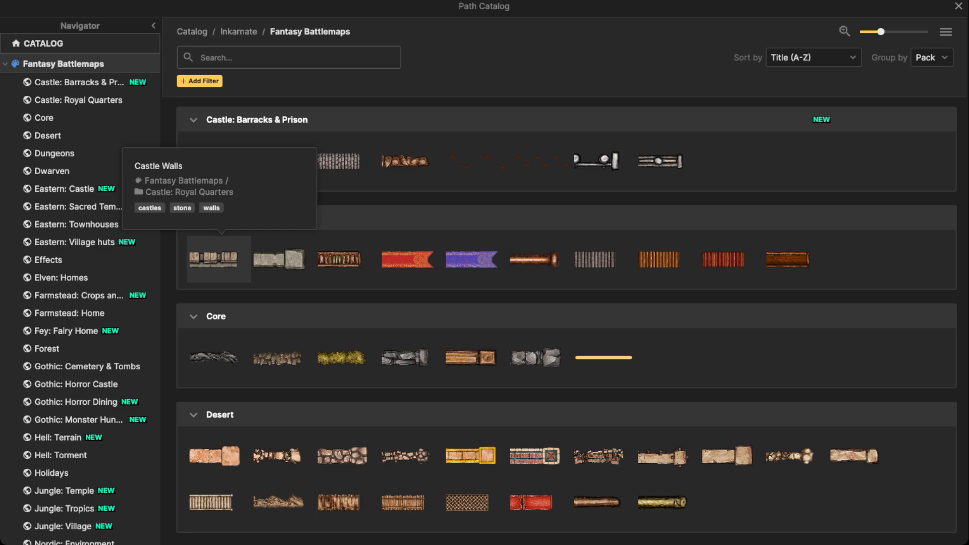
click(219, 259)
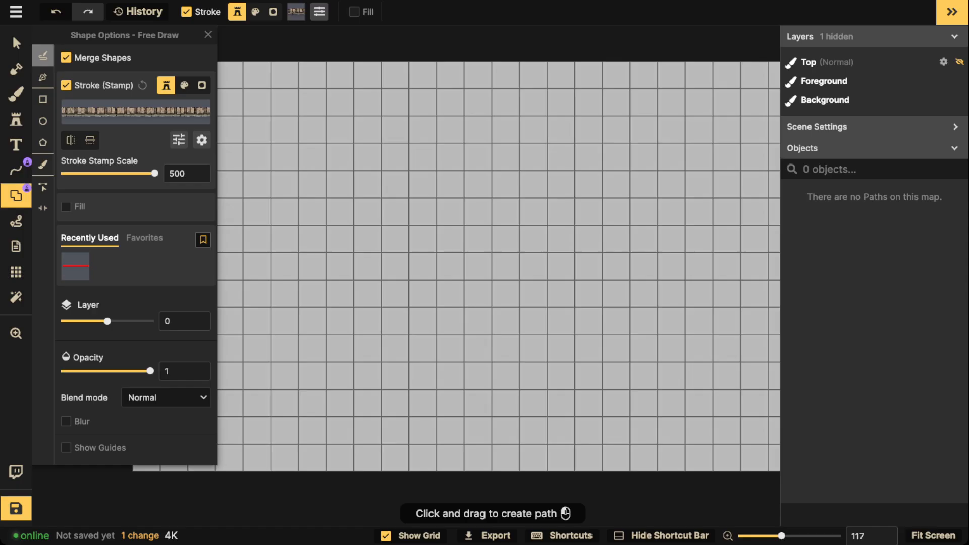
Enable a texture fill for the shape and choose Warm Rocky Stone from the Eastern: Castle pack
click(66, 206)
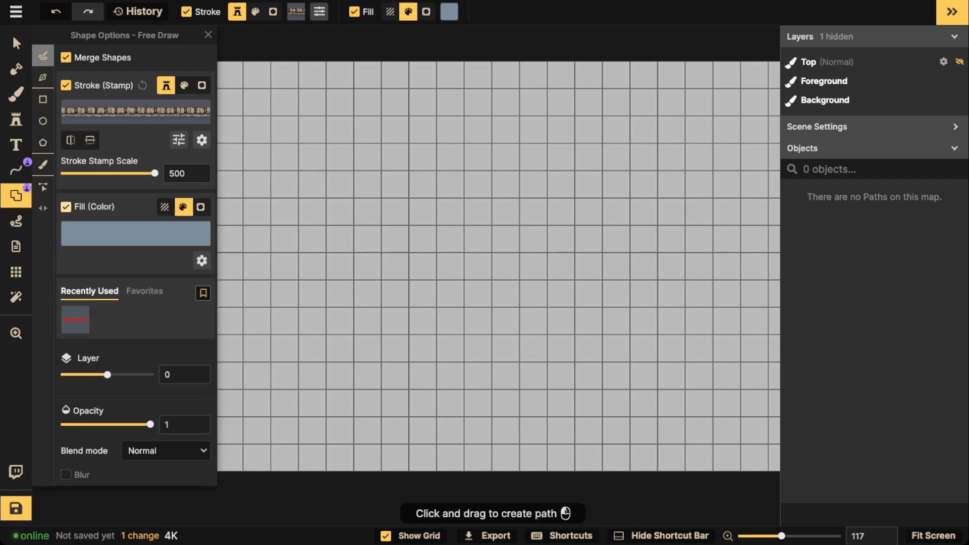
click(165, 206)
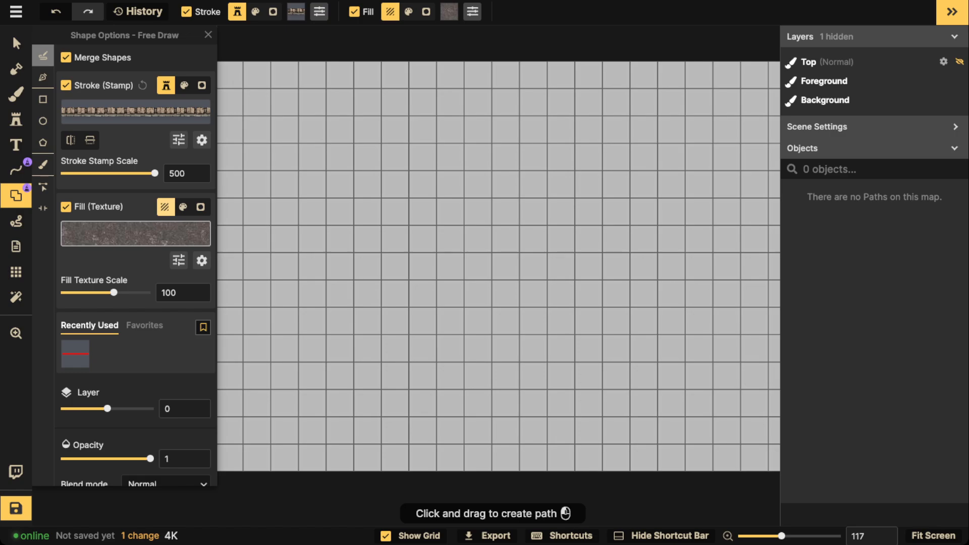
click(135, 229)
scroll(565, 323, down, 5)
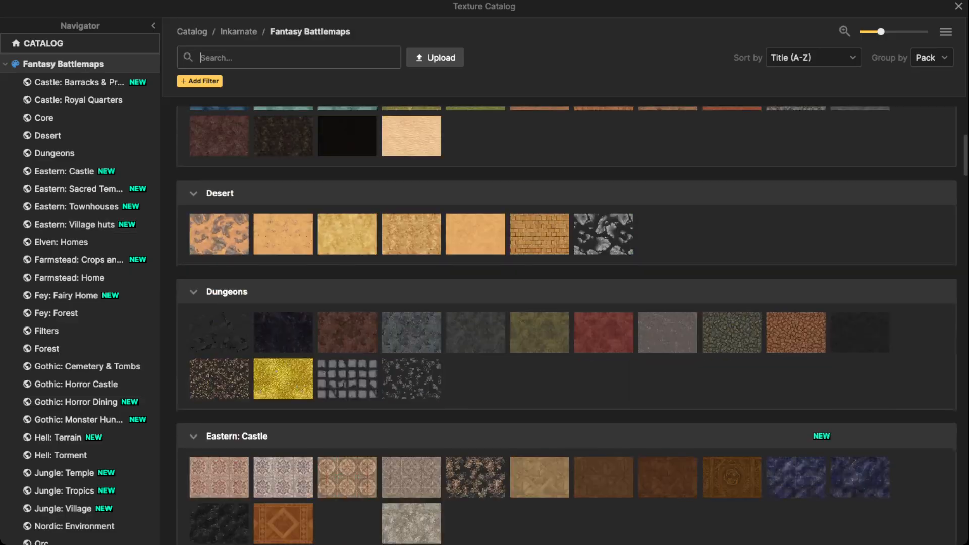
scroll(353, 162, down, 3)
scroll(353, 161, down, 4)
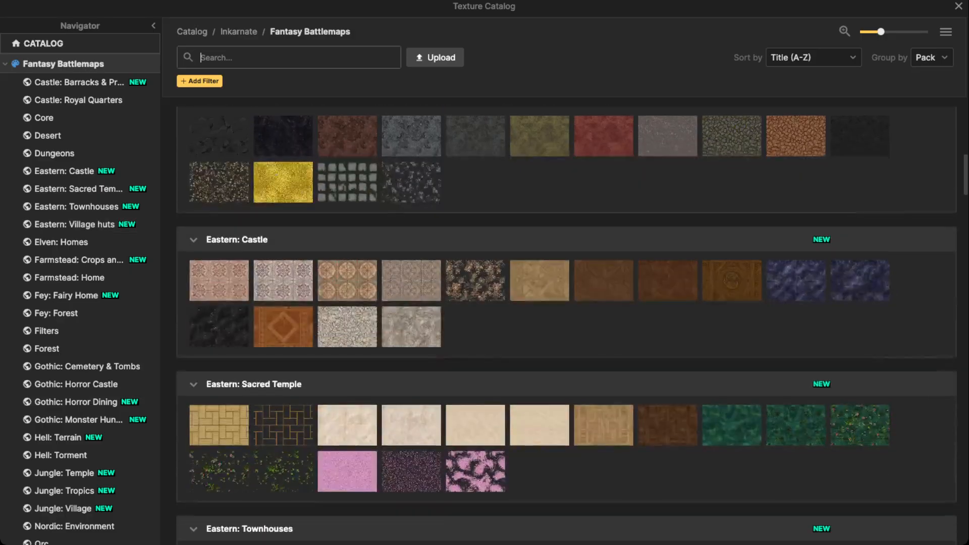
scroll(411, 333, down, 4)
scroll(411, 333, up, 4)
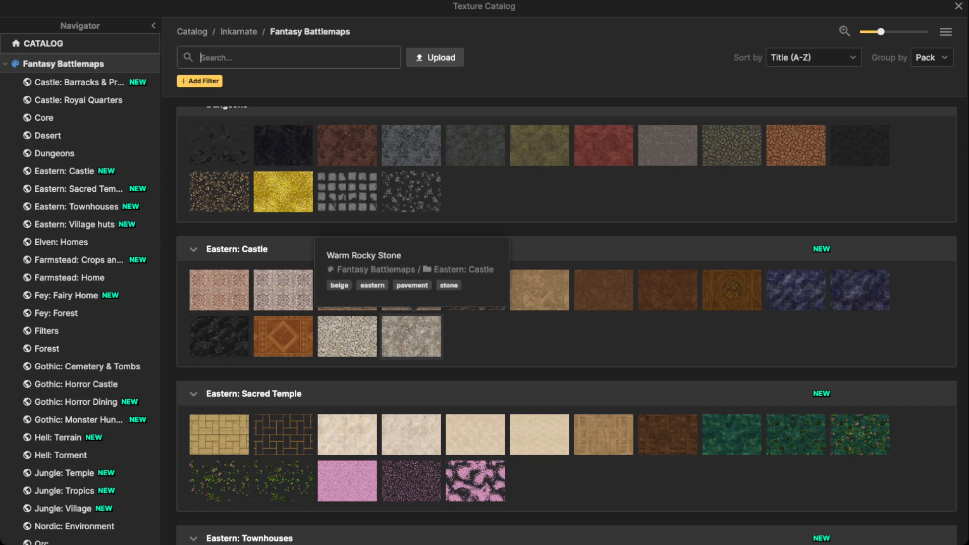
click(411, 336)
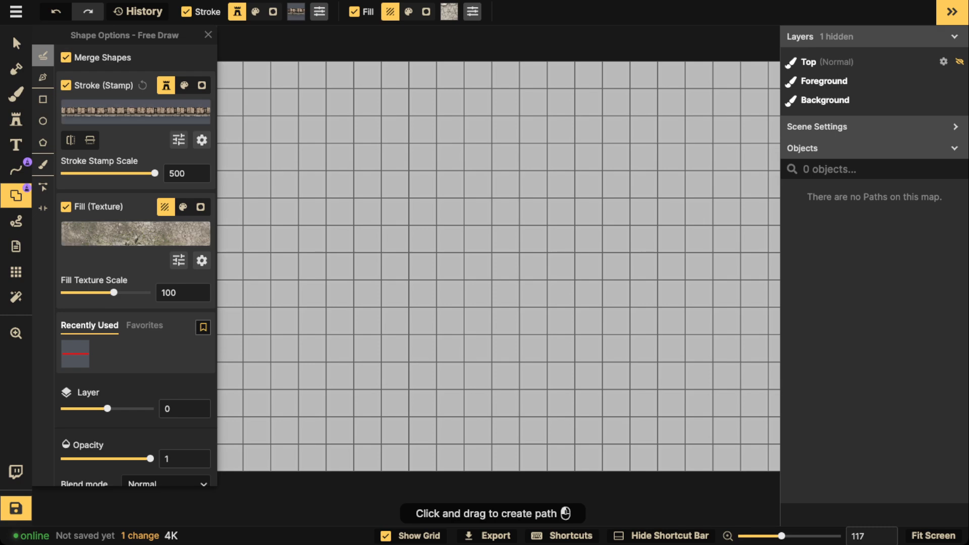
Draw a trial rectangle with the castle wall stroke and reduce its stroke stamp scale to 25
scroll(494, 189, down, 2)
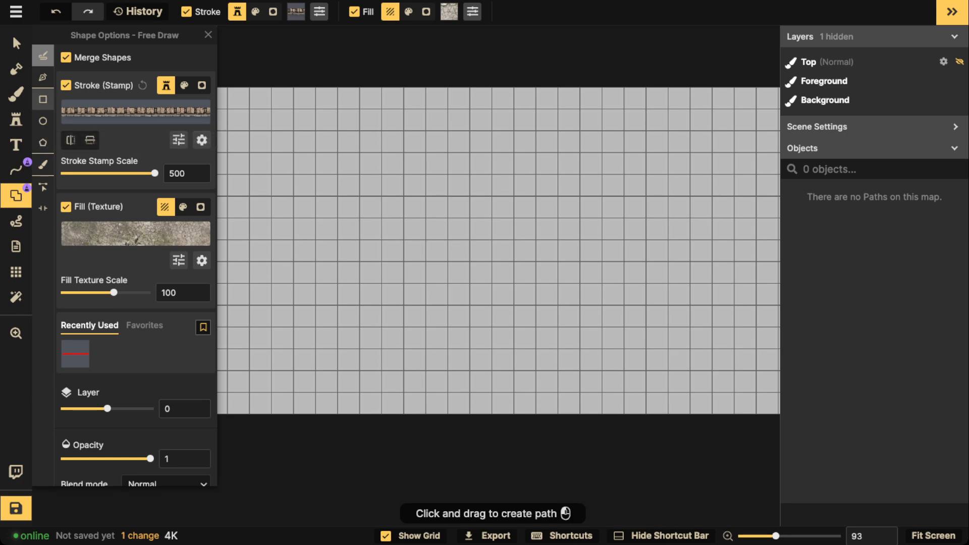
click(43, 99)
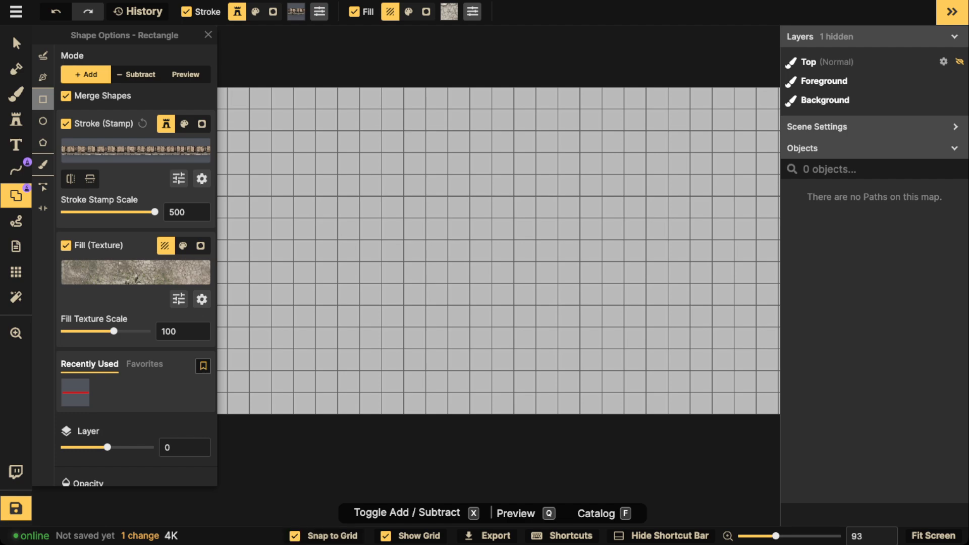
drag(218, 78, 425, 313)
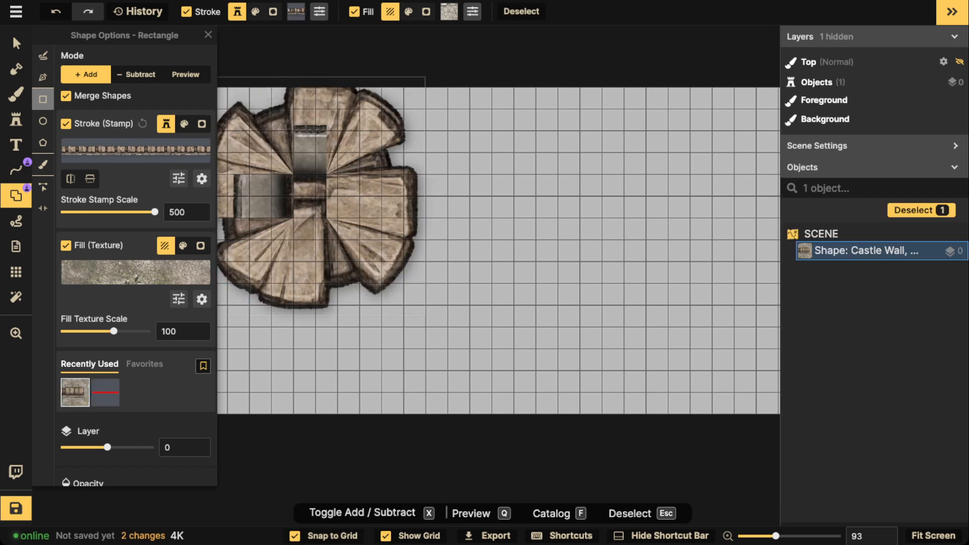
drag(154, 212, 130, 211)
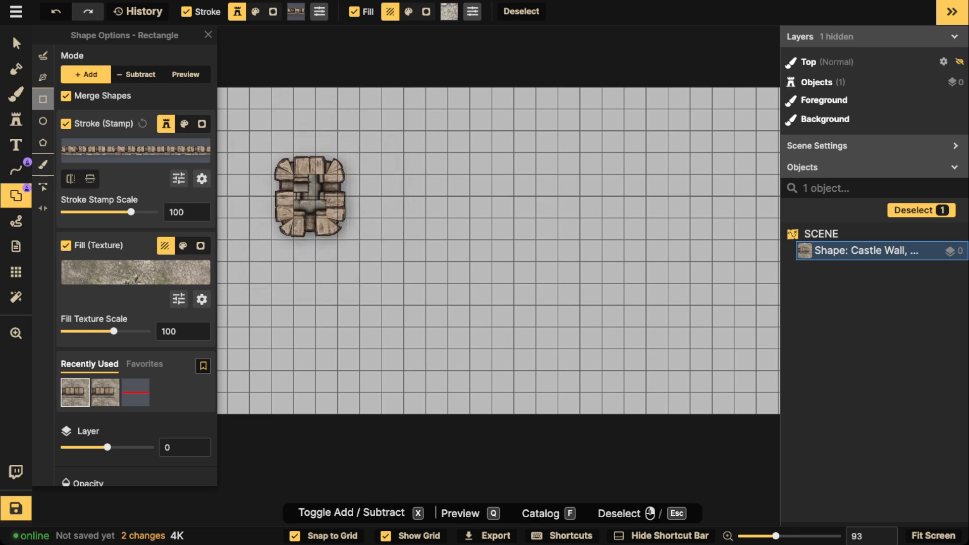
drag(131, 212, 111, 211)
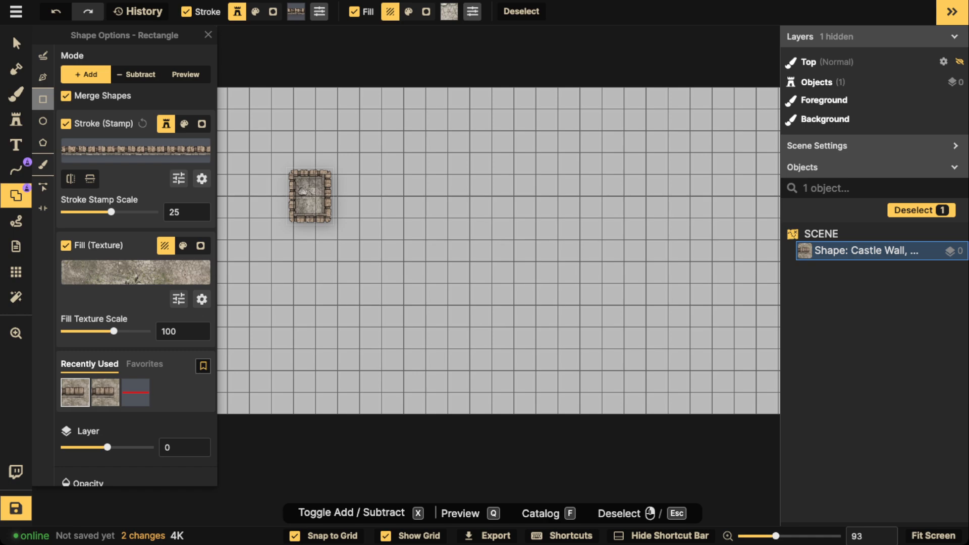
Replace the trial rectangle with a grid-snapped walled square three by three cells, and set its fill texture scale to 28.87
key(Delete)
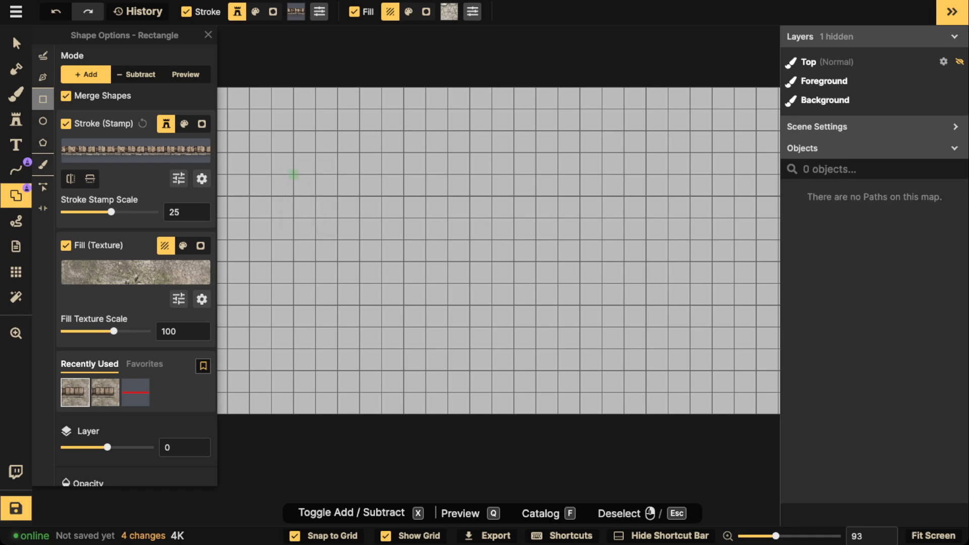
drag(293, 175, 363, 243)
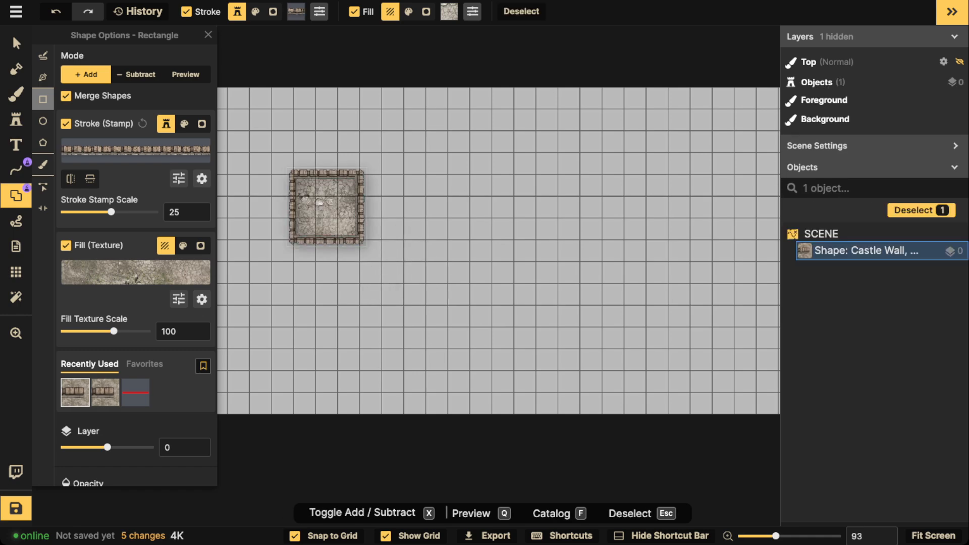
scroll(327, 193, up, 5)
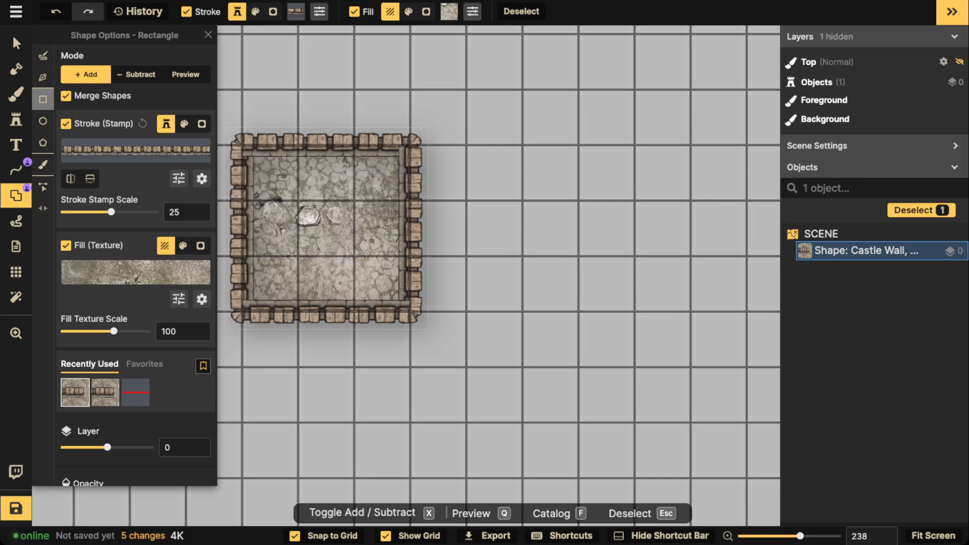
drag(114, 331, 91, 331)
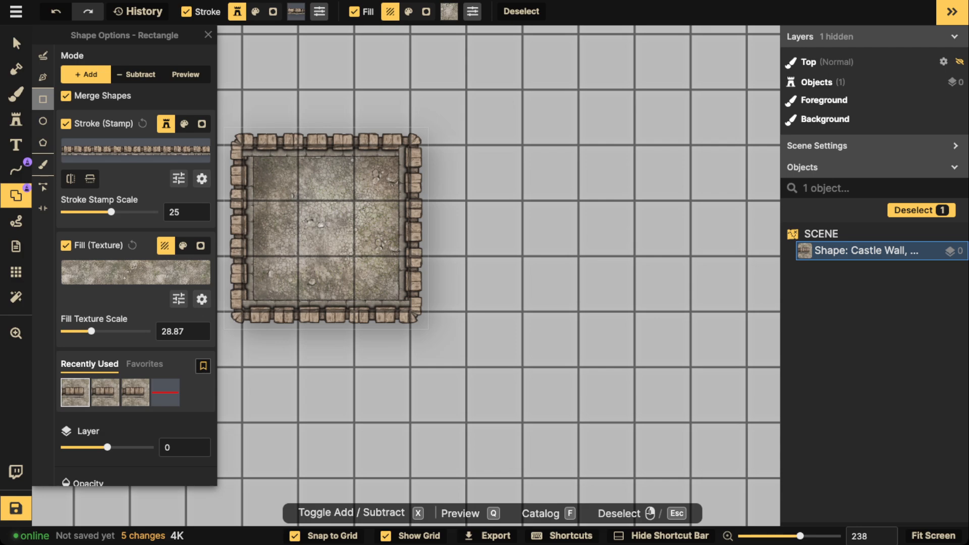
Set the wall's stroke shadow to blur 6.2 with horizontal and vertical offsets of 0, increase its intensity, and deselect the shape
scroll(490, 172, down, 2)
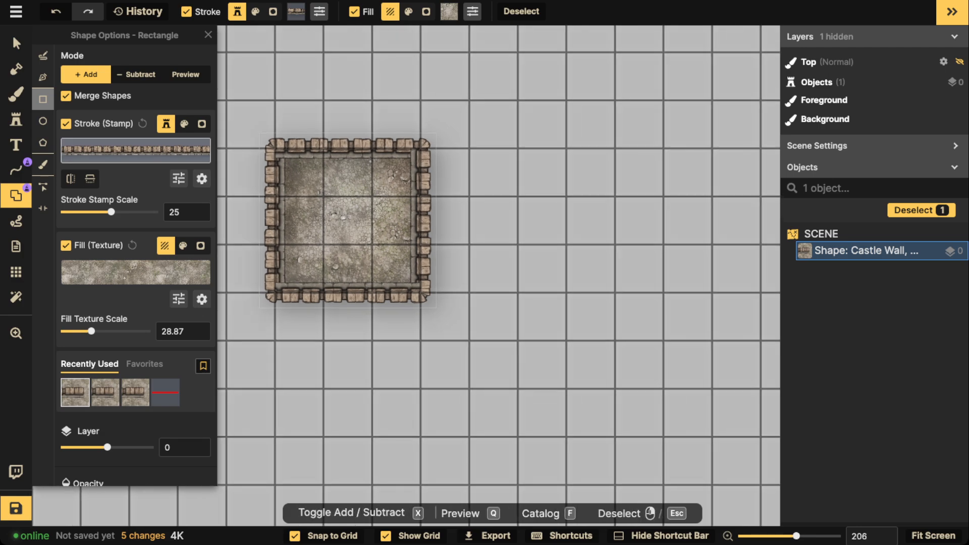
click(201, 178)
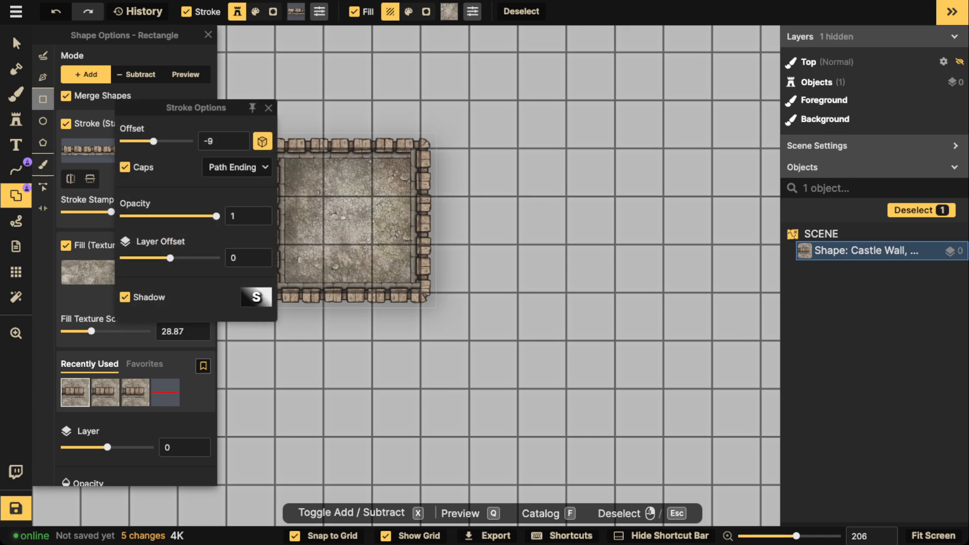
click(256, 298)
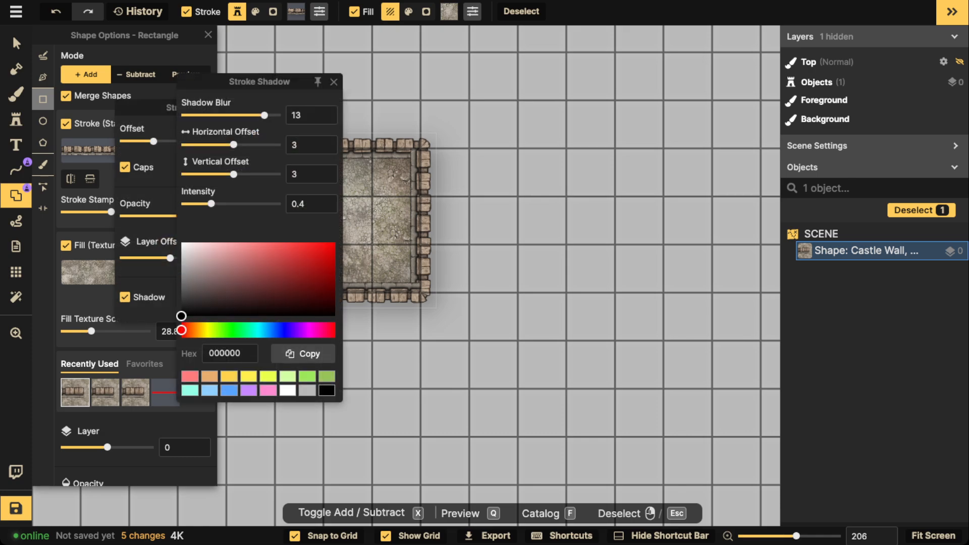
drag(264, 115, 242, 115)
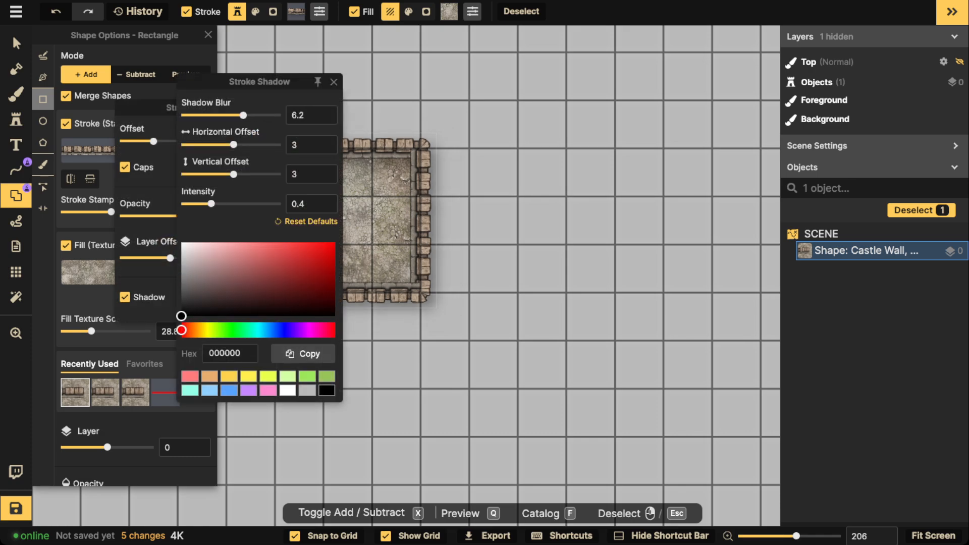
drag(210, 203, 215, 203)
drag(304, 145, 283, 174)
text(00)
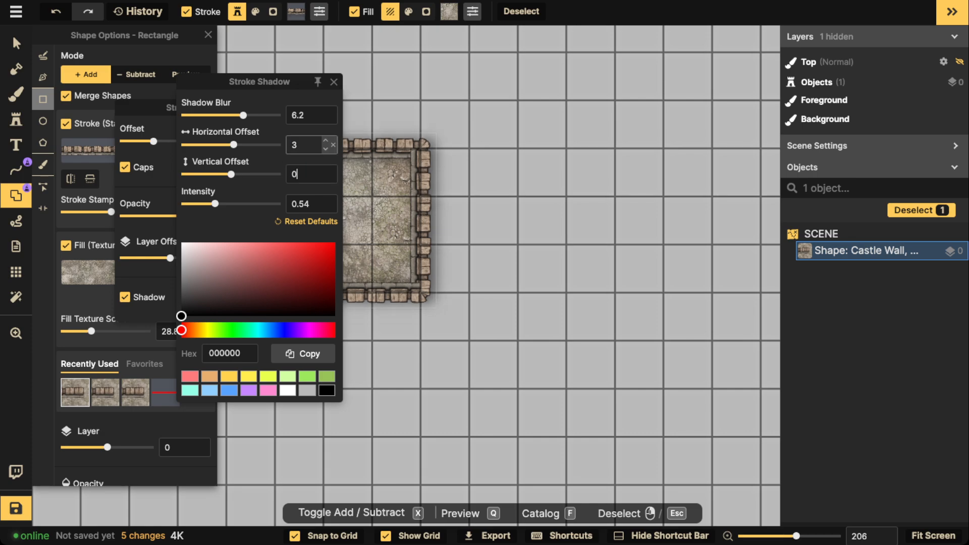
double_click(293, 145)
text(0)
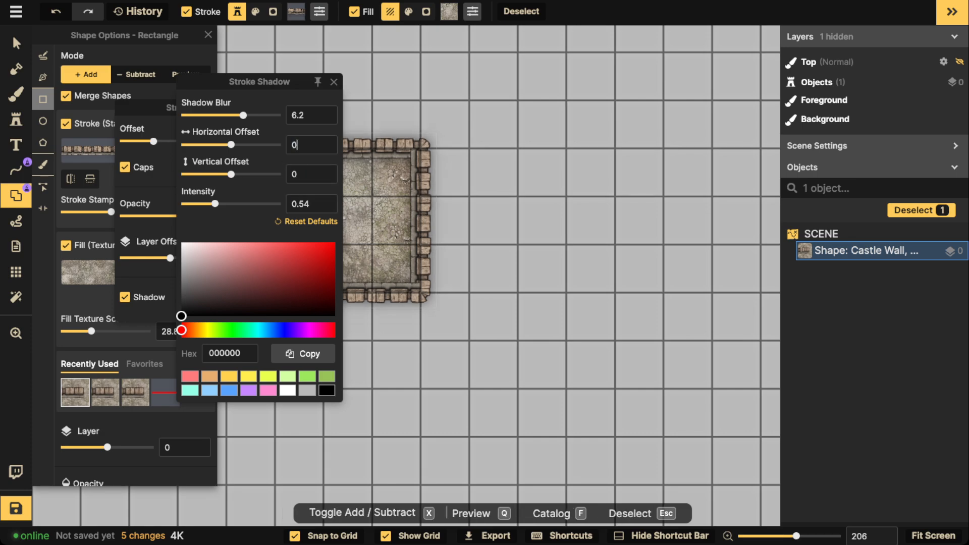
drag(215, 203, 229, 203)
click(376, 188)
scroll(376, 188, down, 5)
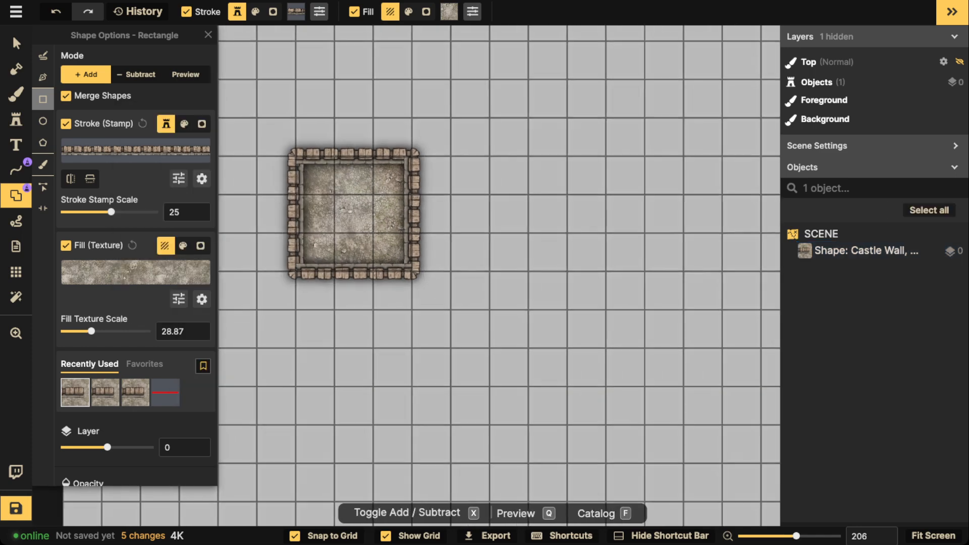
click(16, 43)
mouse_move(359, 207)
mouse_down()
mouse_move(431, 207)
mouse_move(359, 207)
mouse_up()
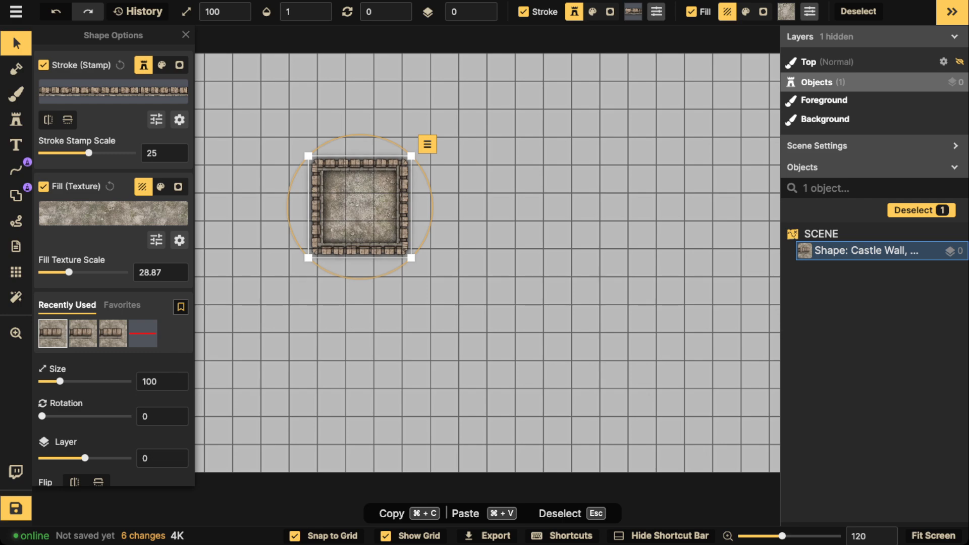
key(Escape)
scroll(358, 205, up, 3)
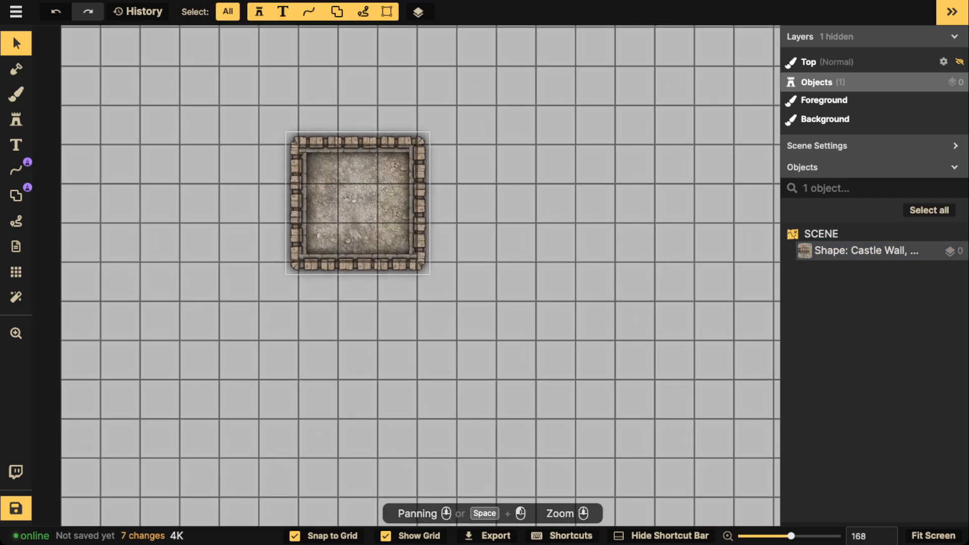
Search the stamp catalog for "roof" and choose Square Moonlit Toothed Roofs from the Gothic: Monster Hunter pack
click(16, 119)
text(f)
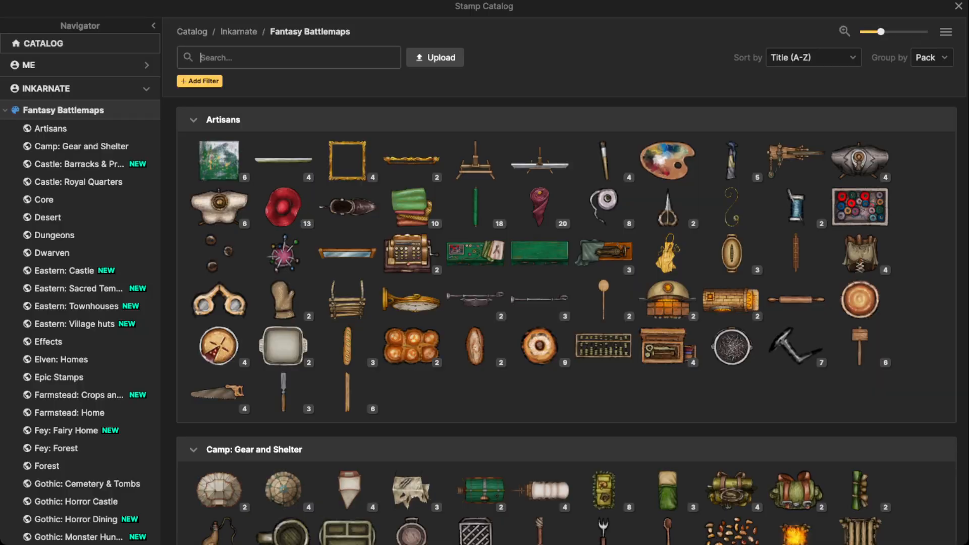
text(roof)
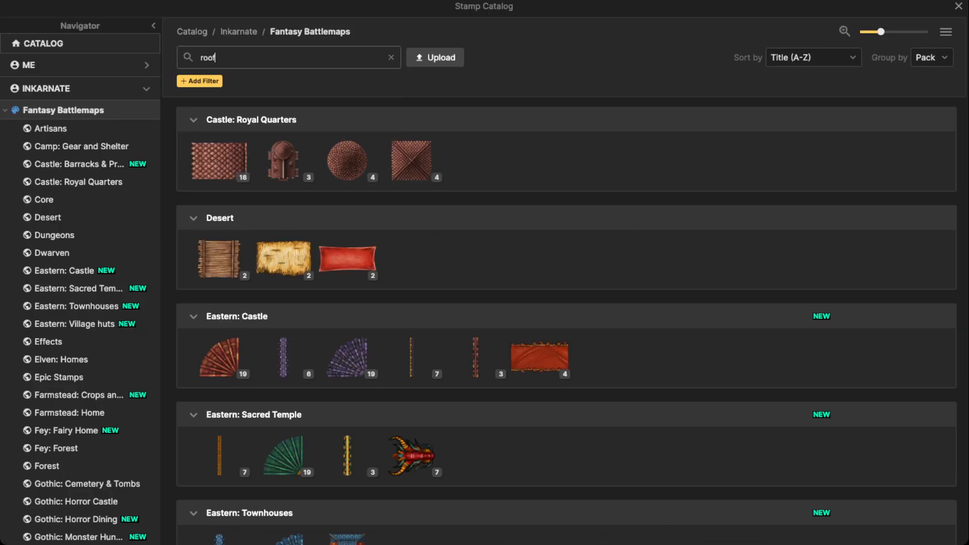
scroll(566, 323, down, 20)
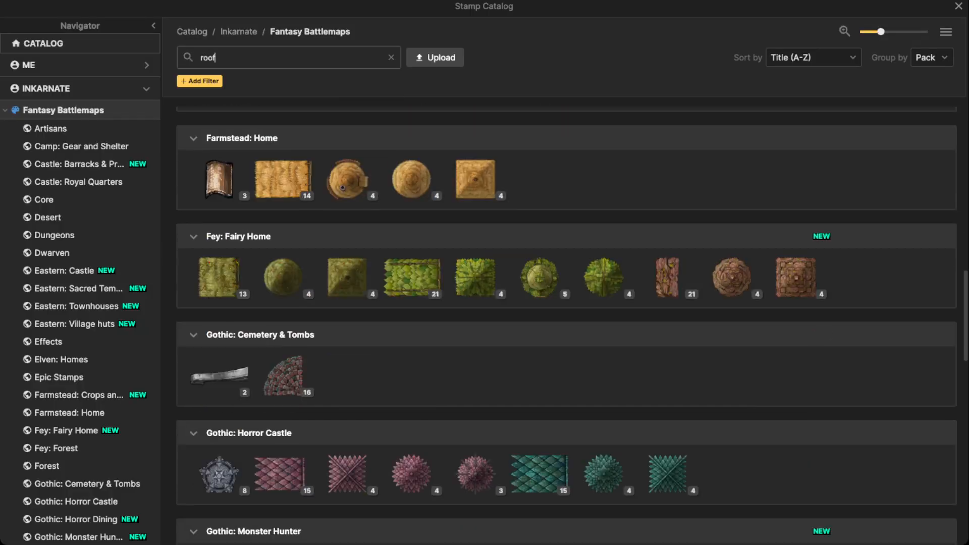
scroll(411, 246, down, 5)
scroll(411, 246, up, 5)
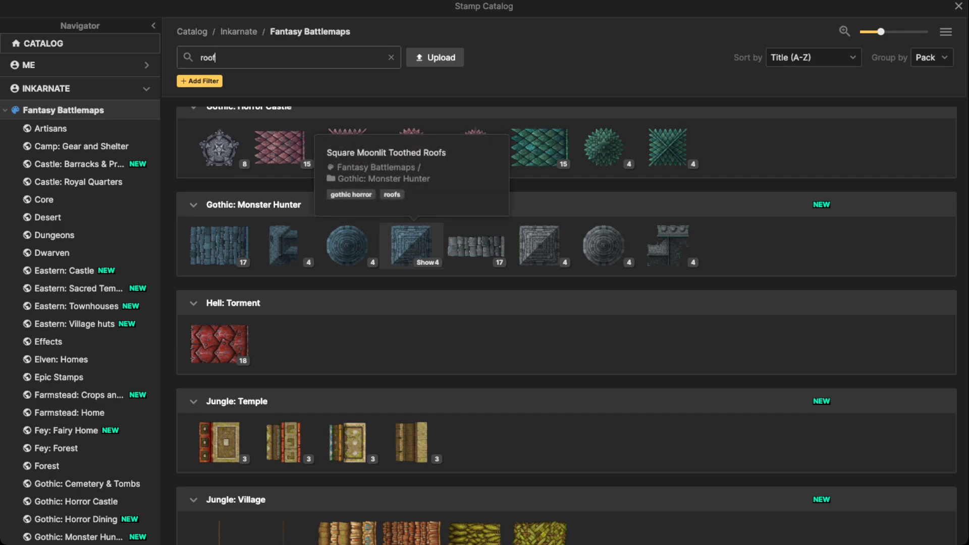
click(411, 245)
Reduce the roof stamp's scale to 30 and place it centred on the walled square
scroll(380, 197, up, 4)
key(s)
key(s)
key(s)
key(s)
key(s)
key(s)
key(s)
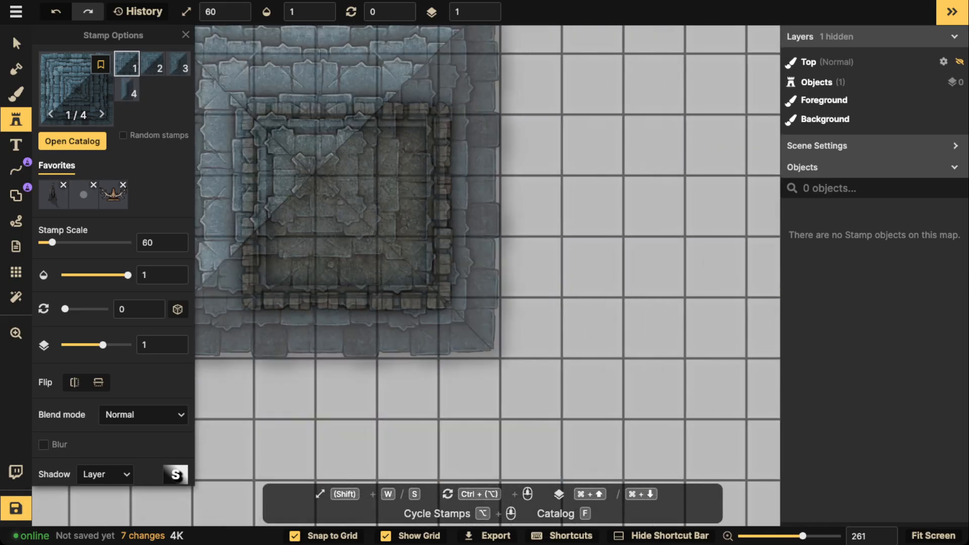
click(346, 206)
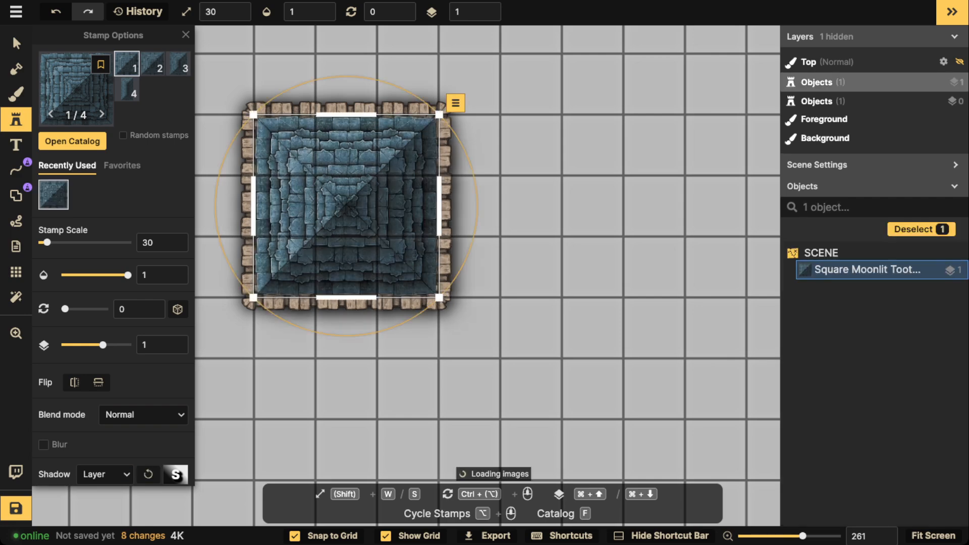
Move the roof off the walled square to its right, and set its hue to 180 and brightness to 70
click(16, 43)
scroll(287, 184, down, 4)
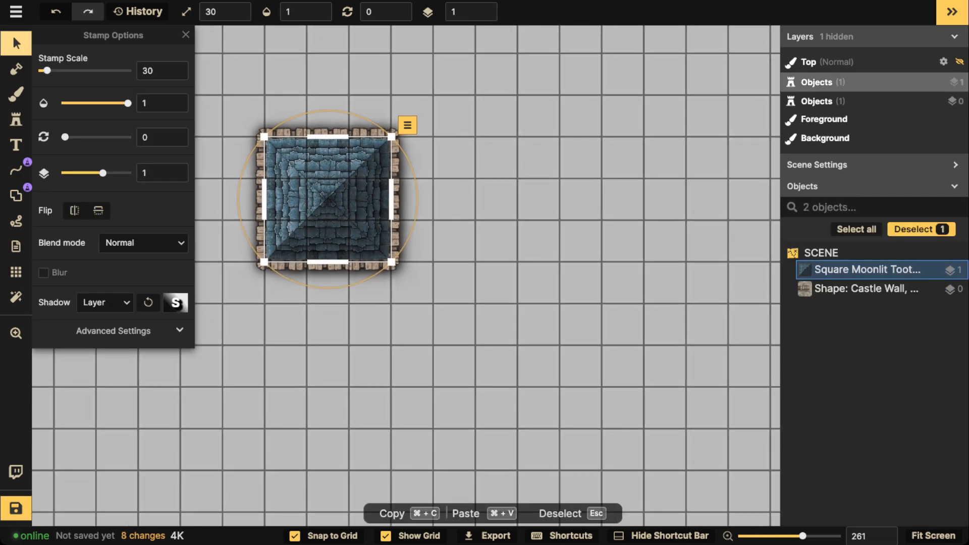
drag(287, 184, 436, 184)
click(114, 330)
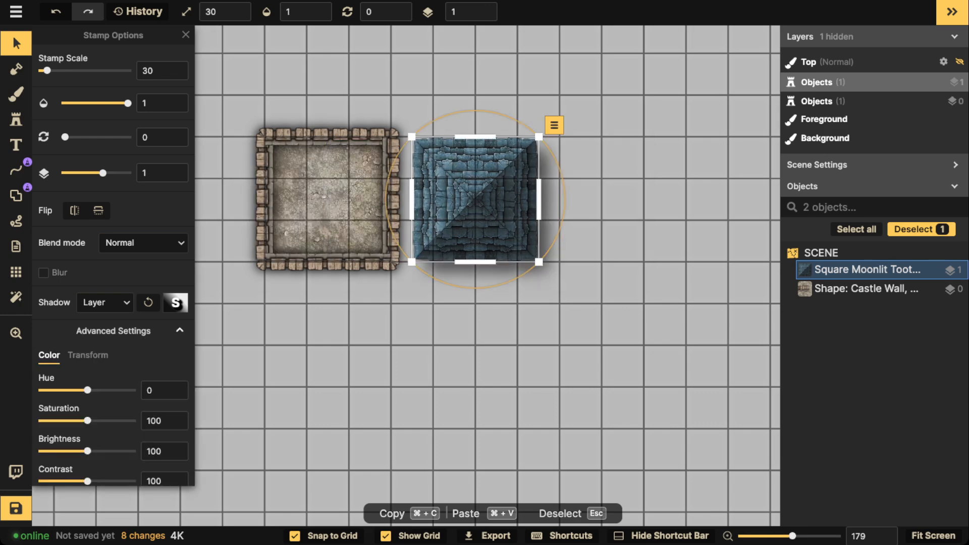
drag(88, 390, 132, 390)
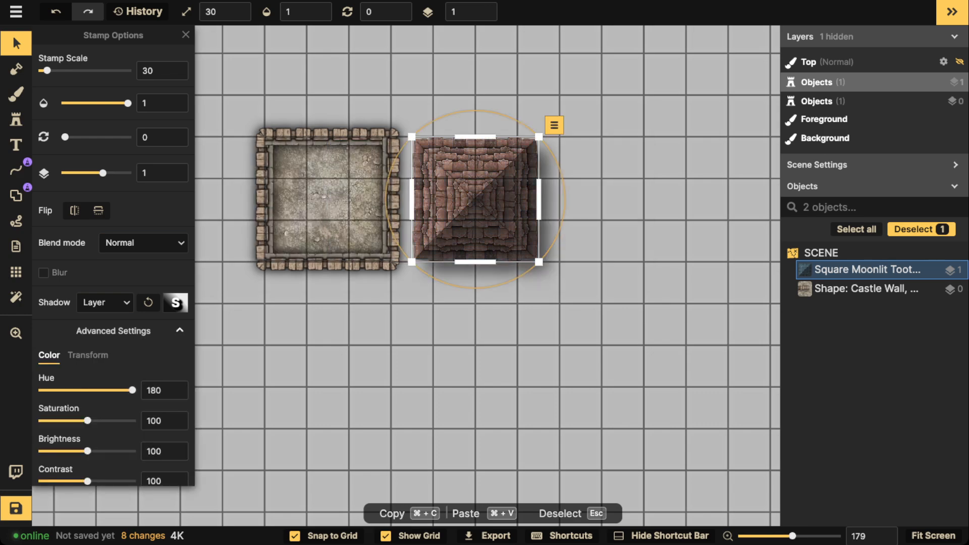
drag(87, 450, 74, 450)
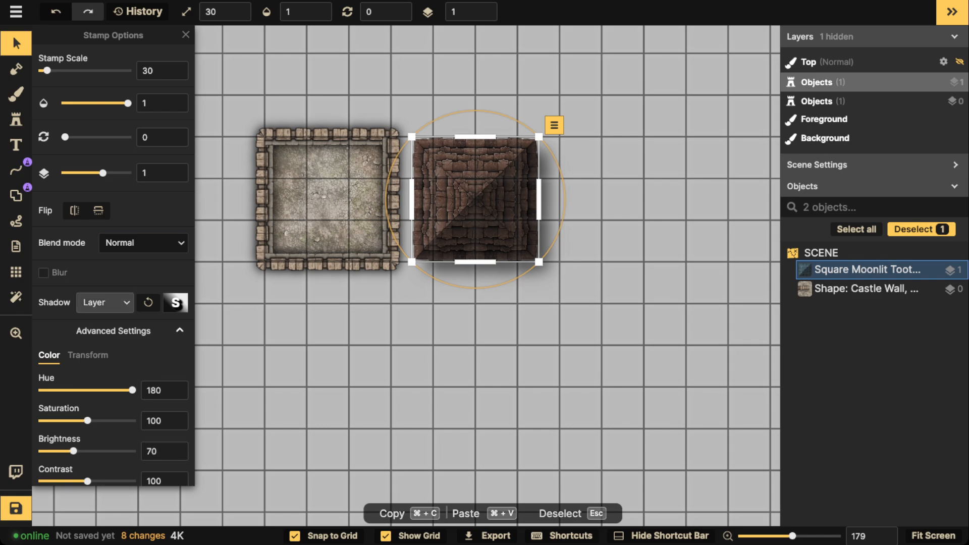
Give the roof a custom object shadow with horizontal and vertical offsets of 0 and a higher intensity
click(105, 303)
click(129, 398)
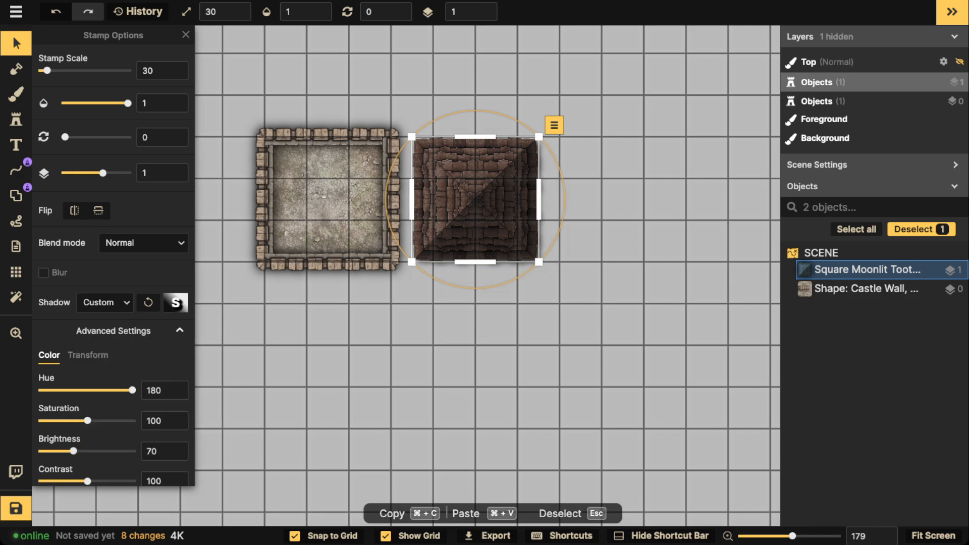
click(175, 303)
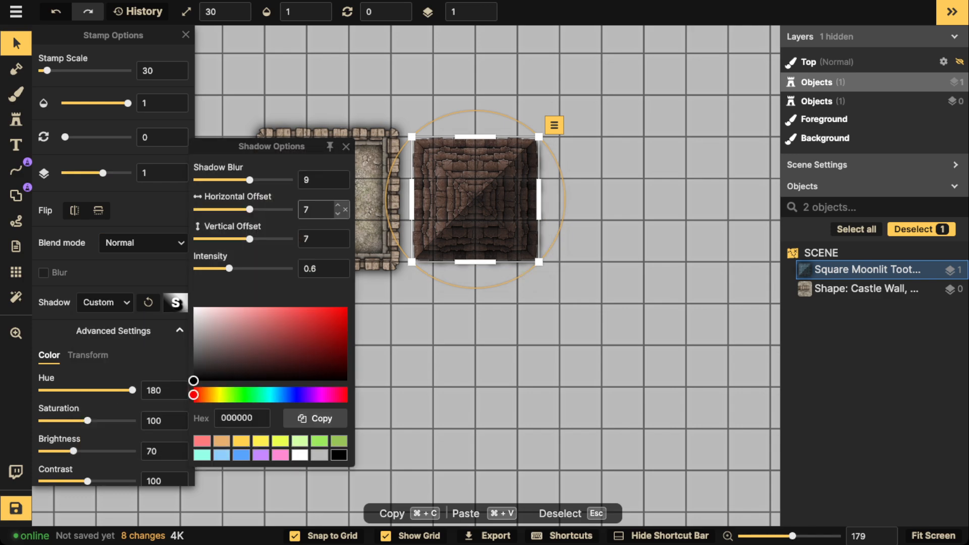
double_click(308, 210)
text(0)
text(0)
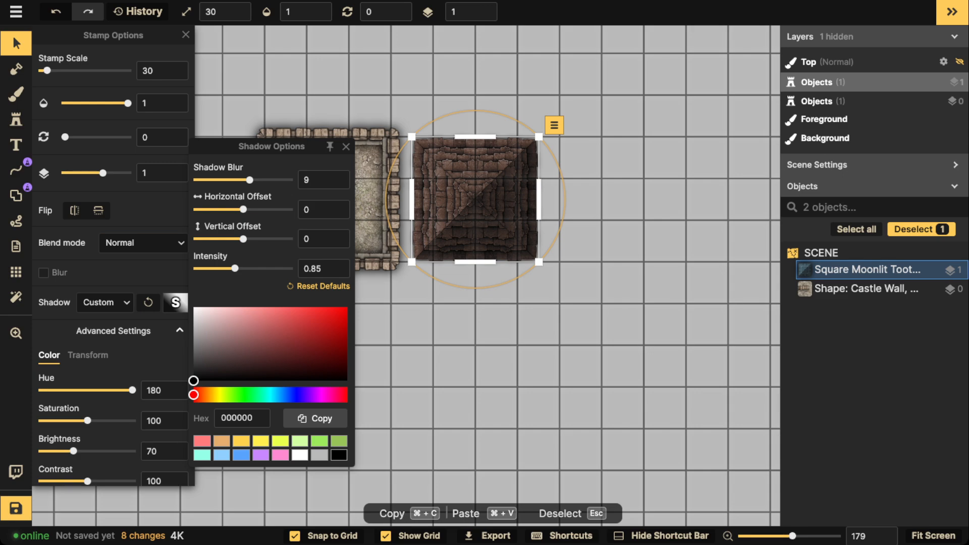
drag(235, 268, 242, 268)
click(346, 146)
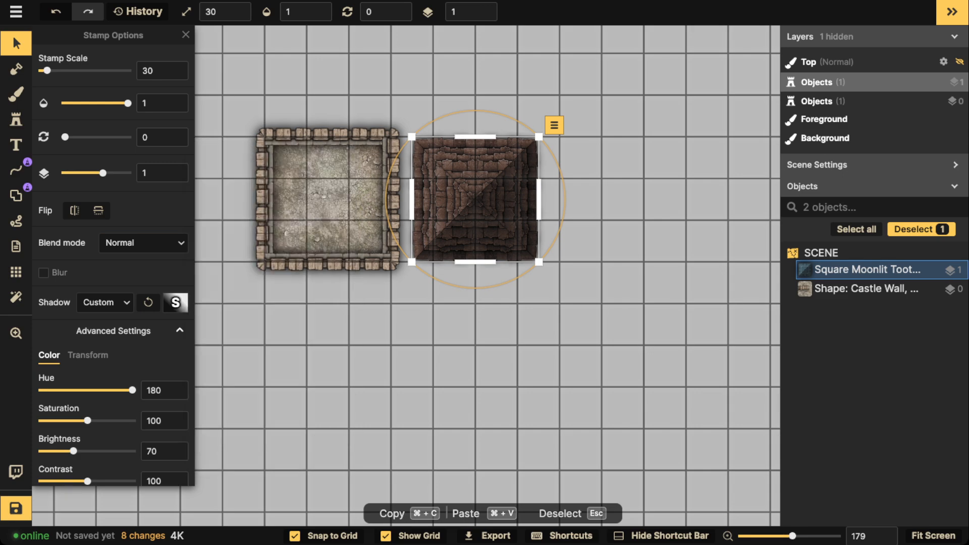
Move the walled square and the roof near the map's upper edge, side by side with a gap between them
drag(475, 199, 485, 124)
scroll(335, 185, down, 4)
click(331, 194)
shift+click(471, 194)
click(393, 110)
click(865, 289)
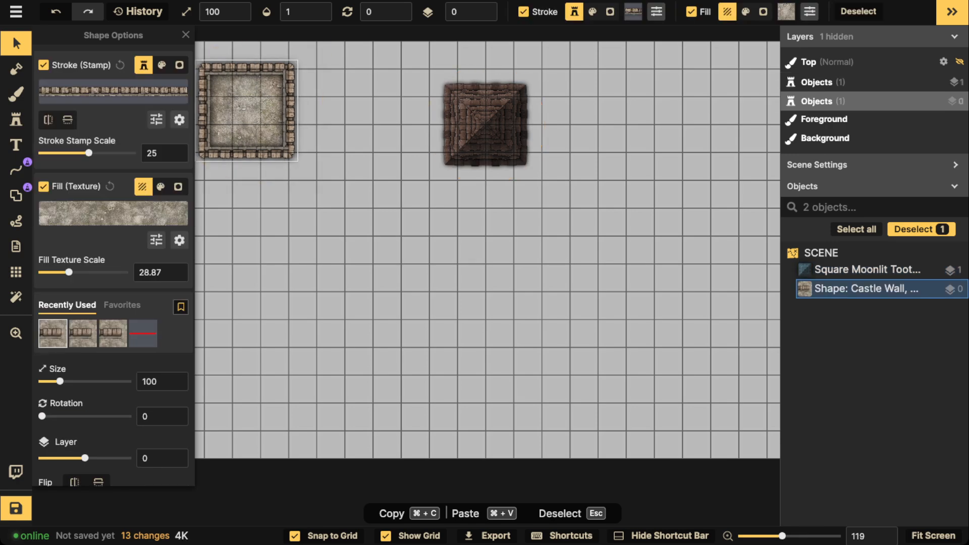
drag(246, 110, 399, 118)
drag(638, 131, 540, 117)
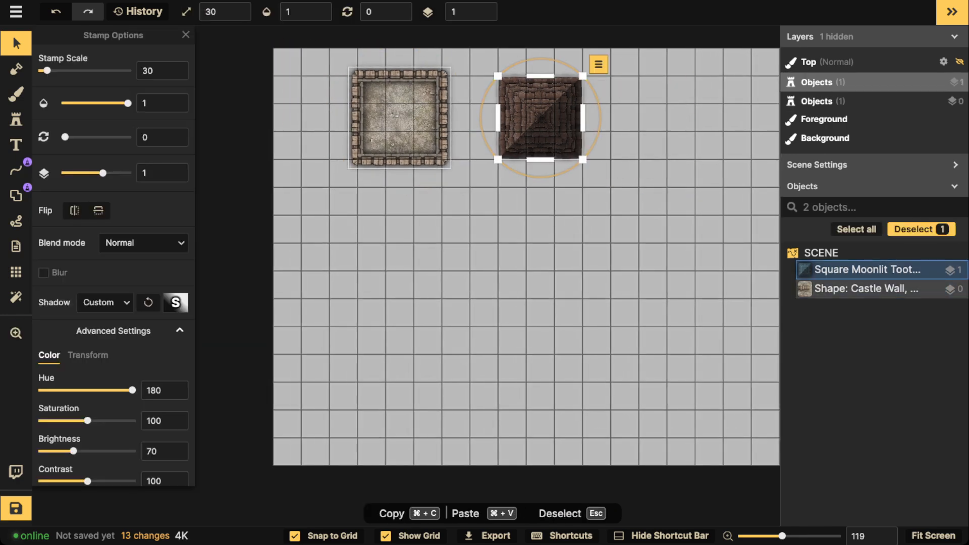
Draw a walled rectangle five by three cells below the square, and add a walled circle to the right of the roof
click(16, 196)
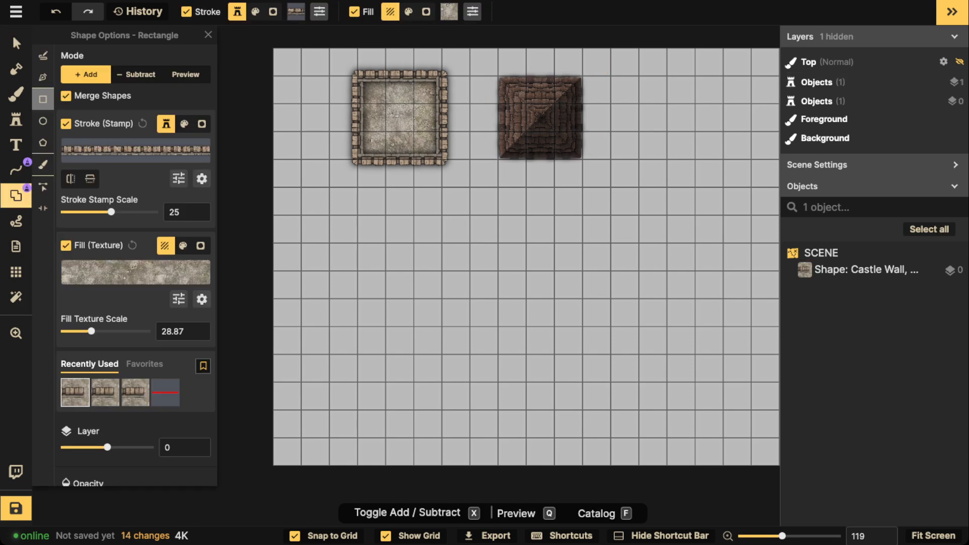
drag(357, 216, 506, 311)
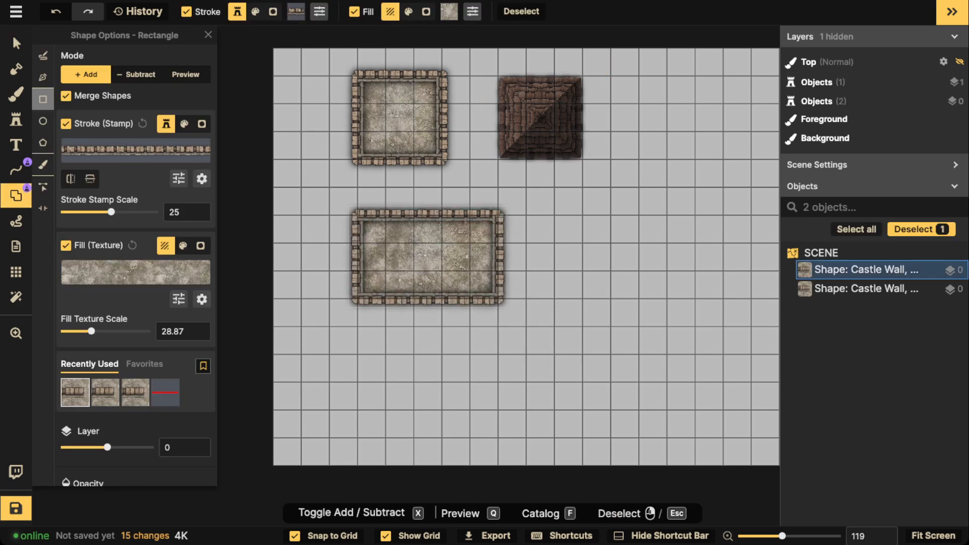
click(43, 121)
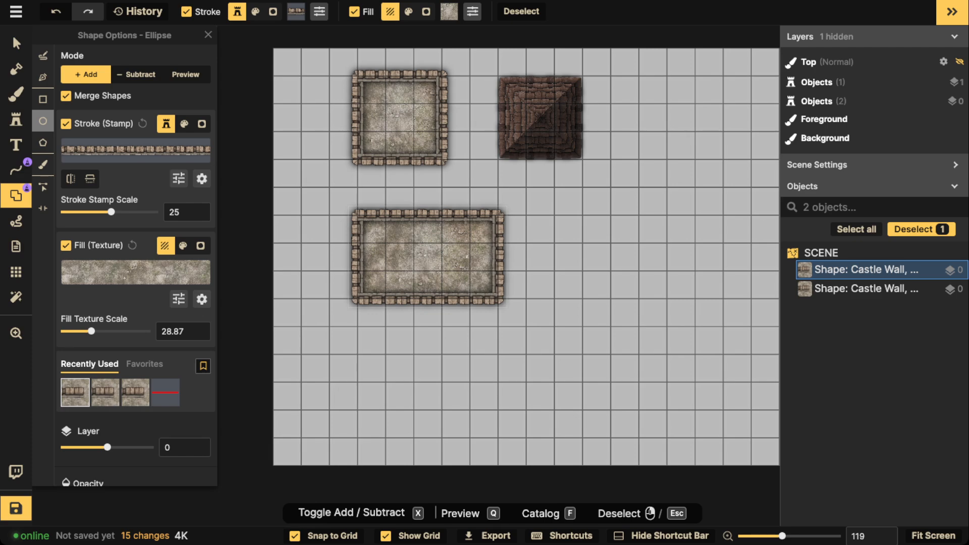
drag(577, 209, 540, 326)
key(space)
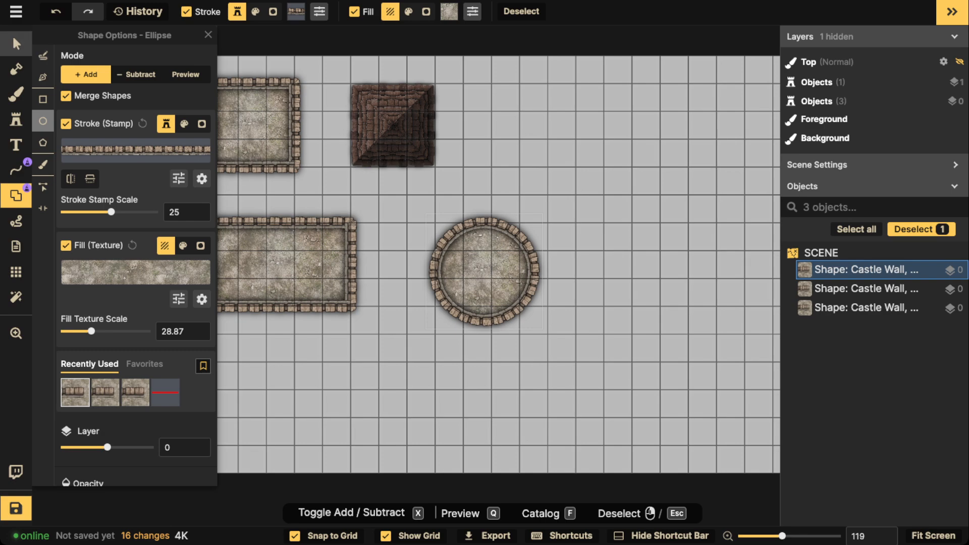
click(16, 43)
drag(484, 271, 547, 139)
Place the roof's third variant at scale 20, rotated 90 degrees, over the walled rectangle against its left wall
click(392, 124)
click(287, 260)
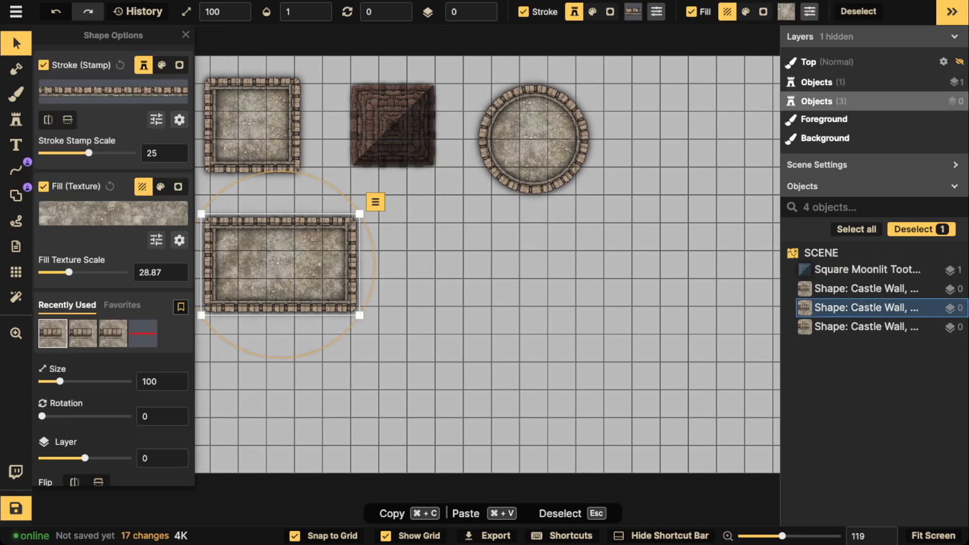
click(389, 128)
click(16, 119)
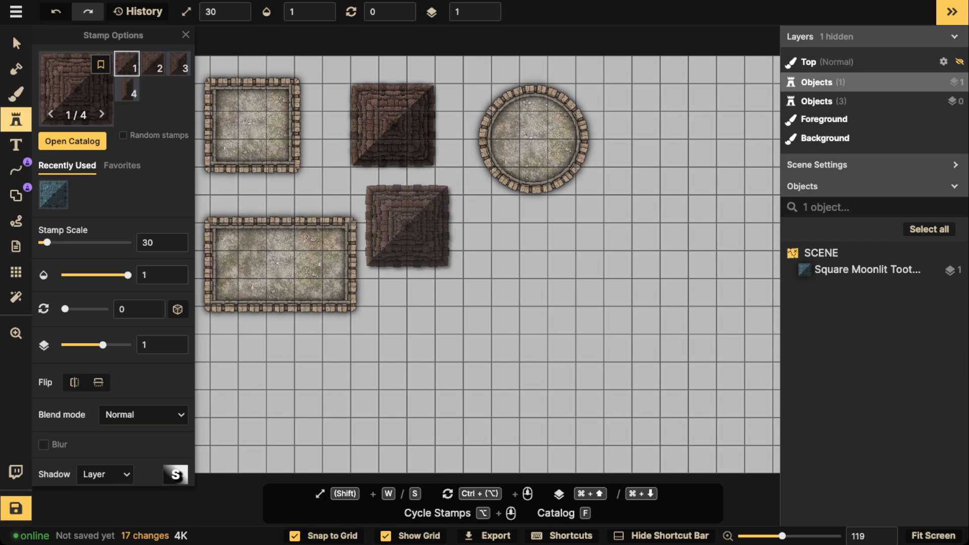
click(178, 64)
key(s)
scroll(281, 279, up, 6)
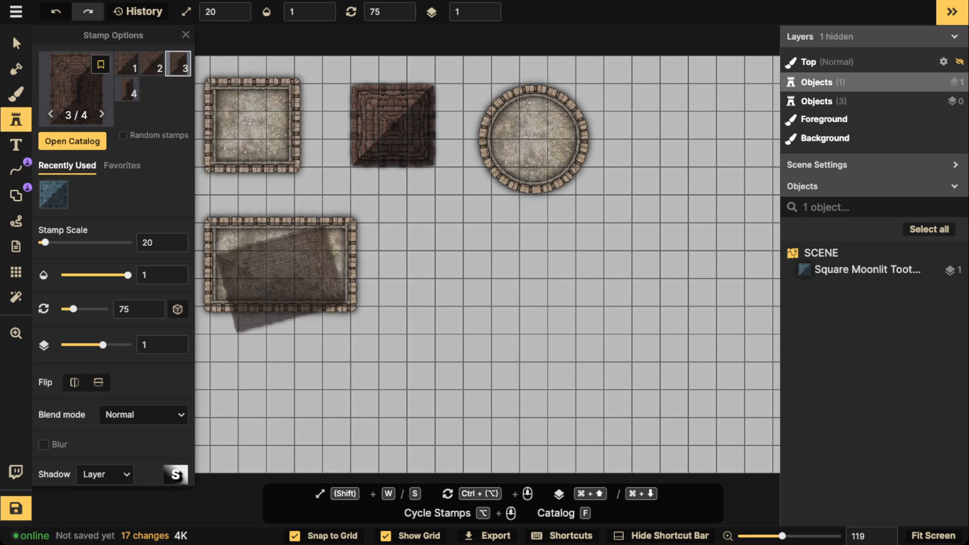
click(267, 264)
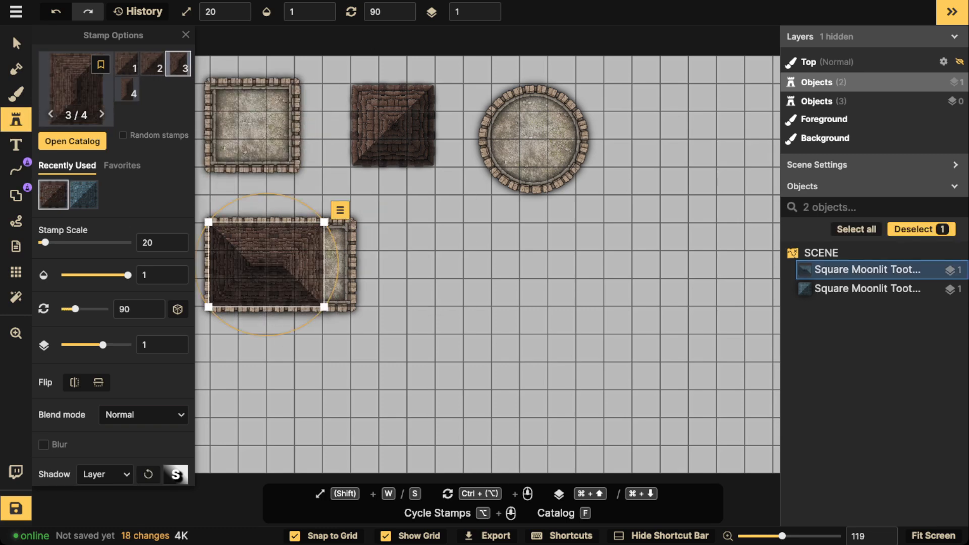
Edit the walled rectangle's right-hand nodes to shorten it by one cell so it fits the roof
click(17, 43)
scroll(331, 256, up, 5)
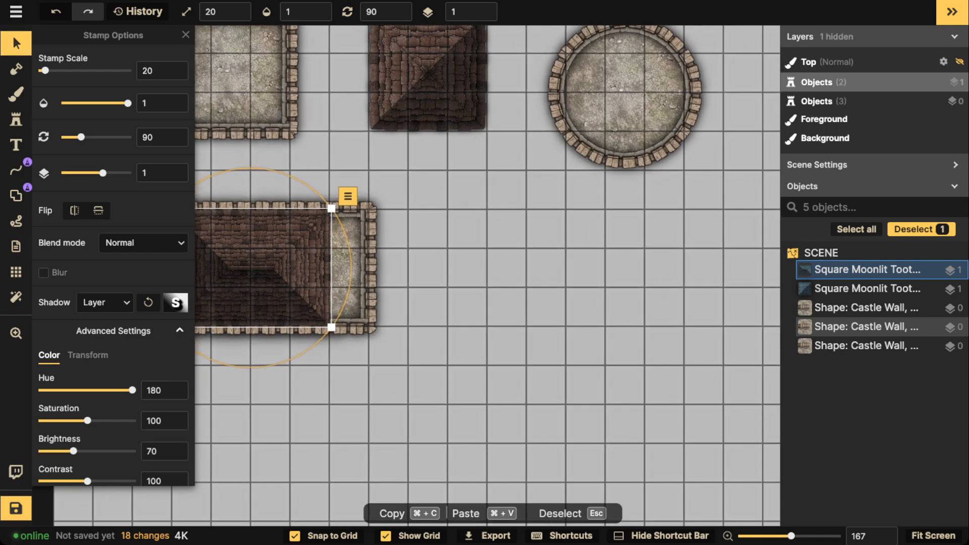
click(347, 263)
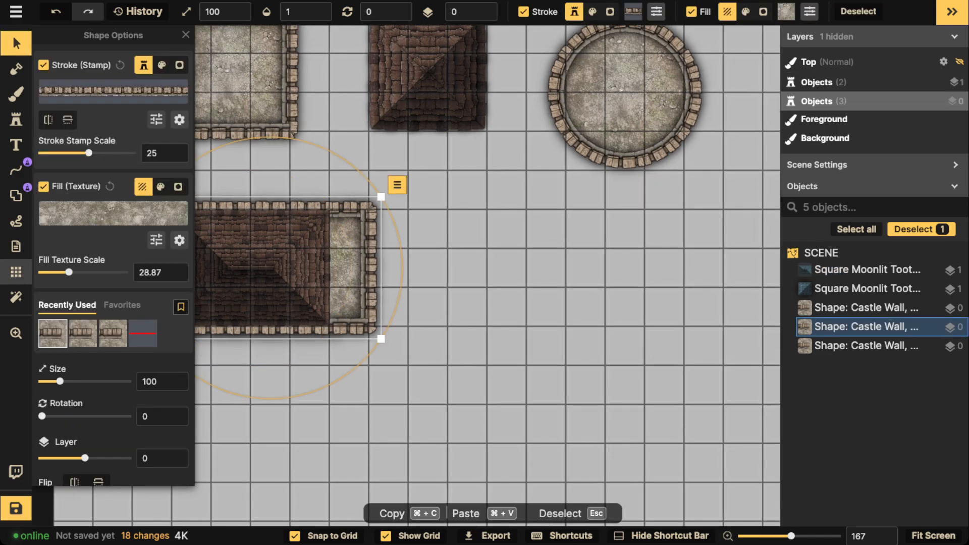
click(16, 195)
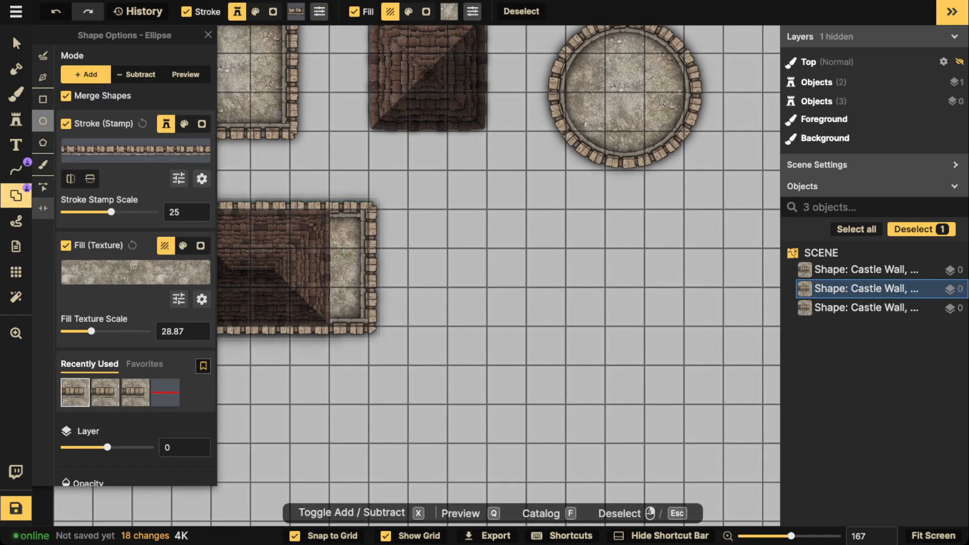
click(43, 186)
click(368, 209)
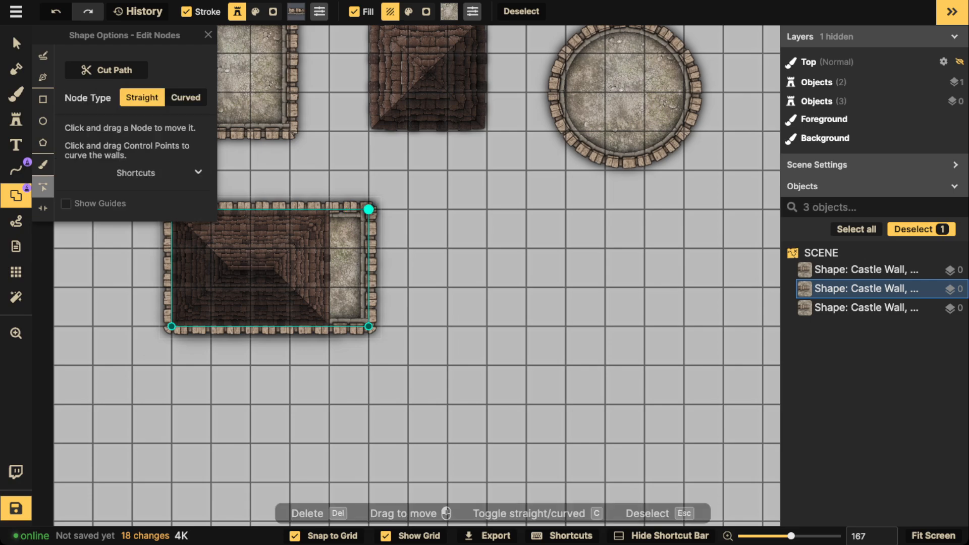
drag(368, 209, 329, 209)
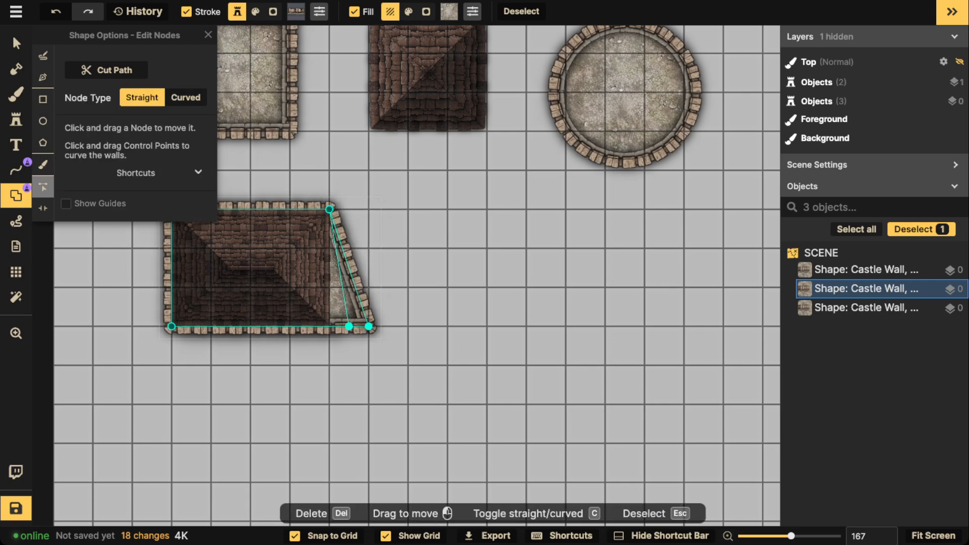
drag(349, 326, 328, 325)
click(12, 35)
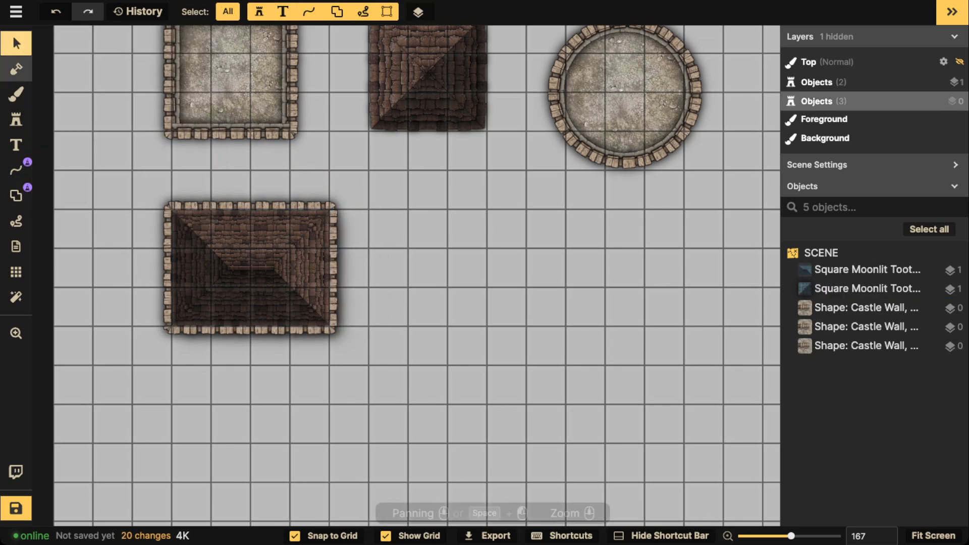
Separate the rectangular roof from its walls, leaving the walls below the walled square and the roof below the square roof
scroll(227, 217, down, 5)
drag(244, 252, 402, 252)
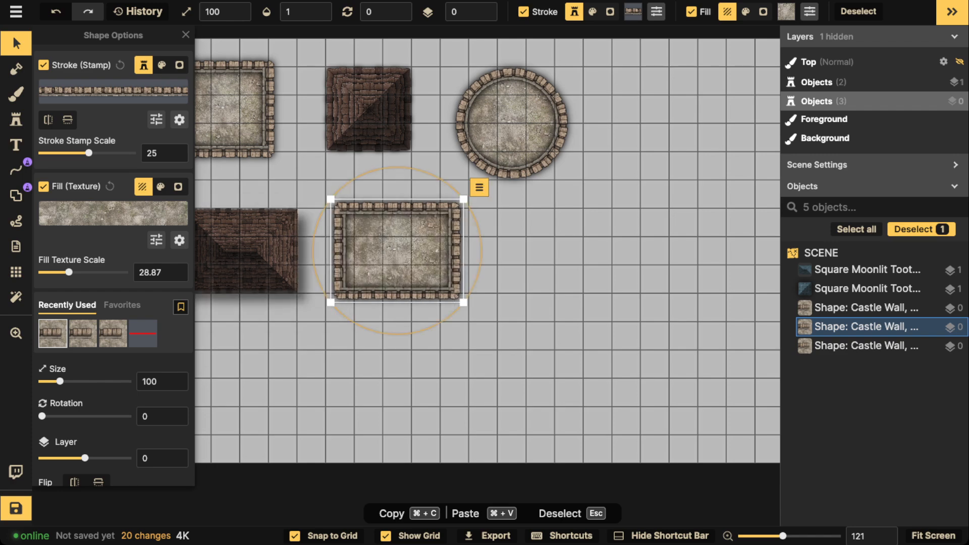
key(Escape)
click(244, 253)
drag(245, 252, 560, 253)
key(Escape)
drag(402, 252, 523, 254)
key(space)
drag(650, 252, 477, 253)
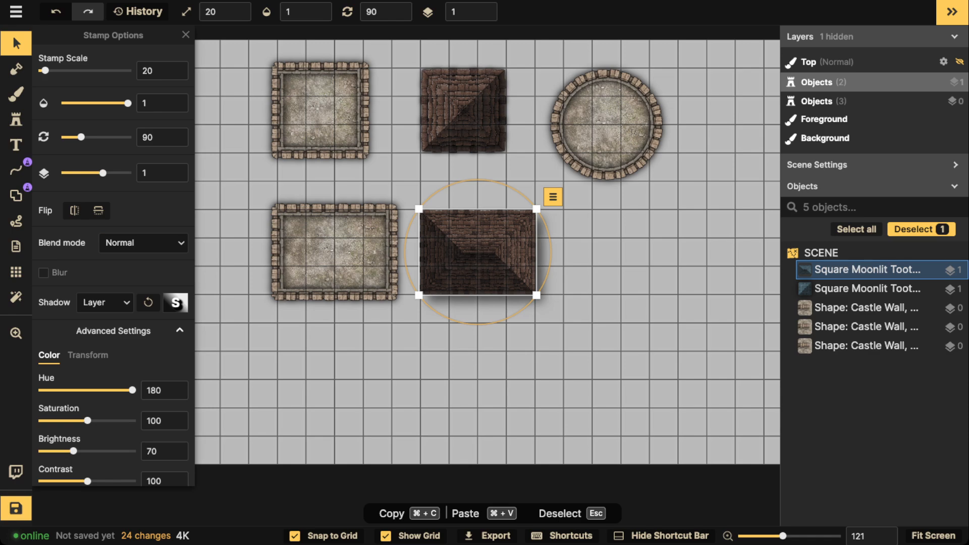
Give both roofs a custom object shadow with horizontal and vertical offsets of 0
shift+click(463, 110)
click(106, 302)
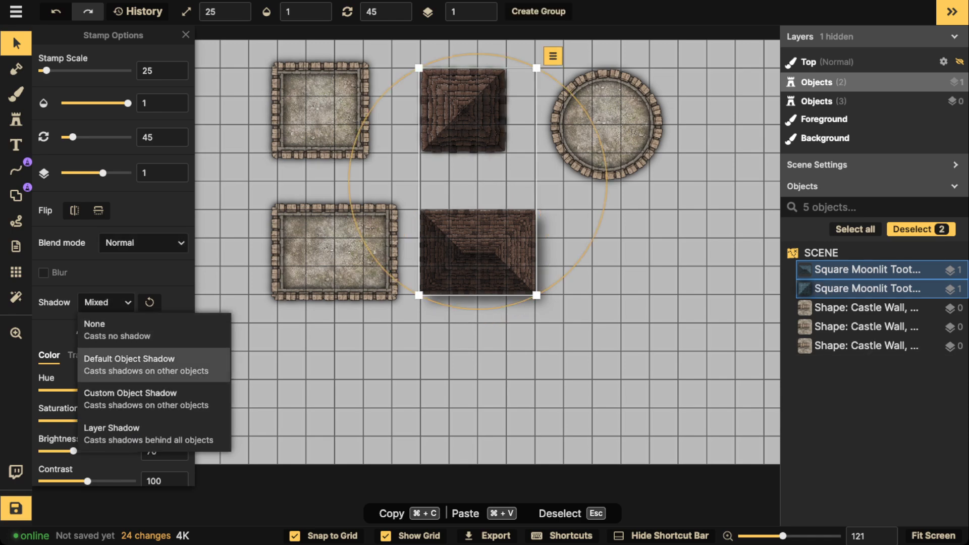
click(146, 399)
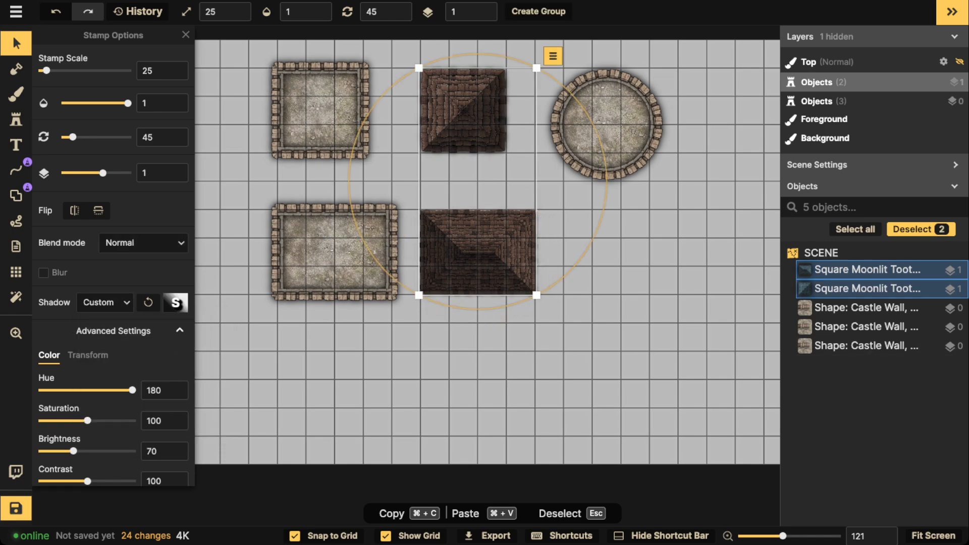
click(175, 303)
double_click(315, 210)
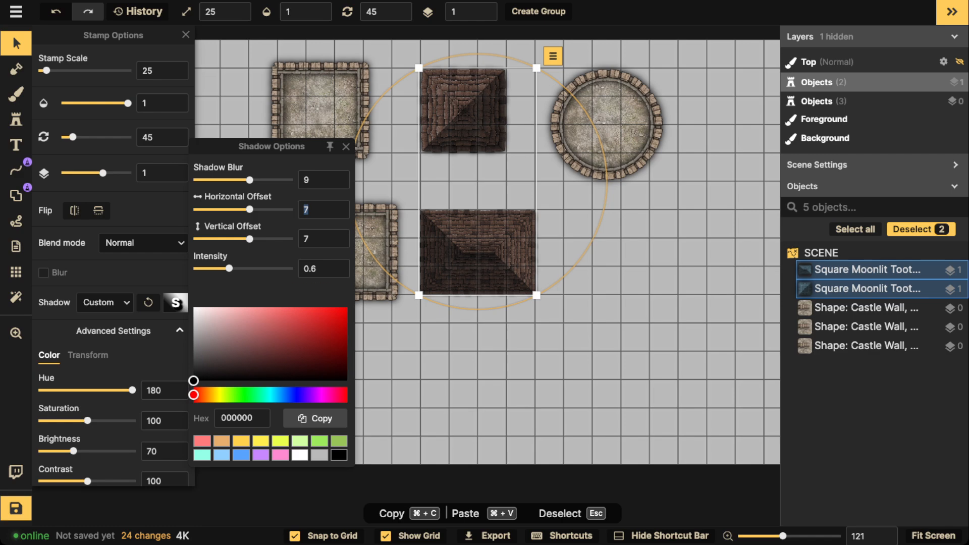
text(0)
key(Tab)
text(0)
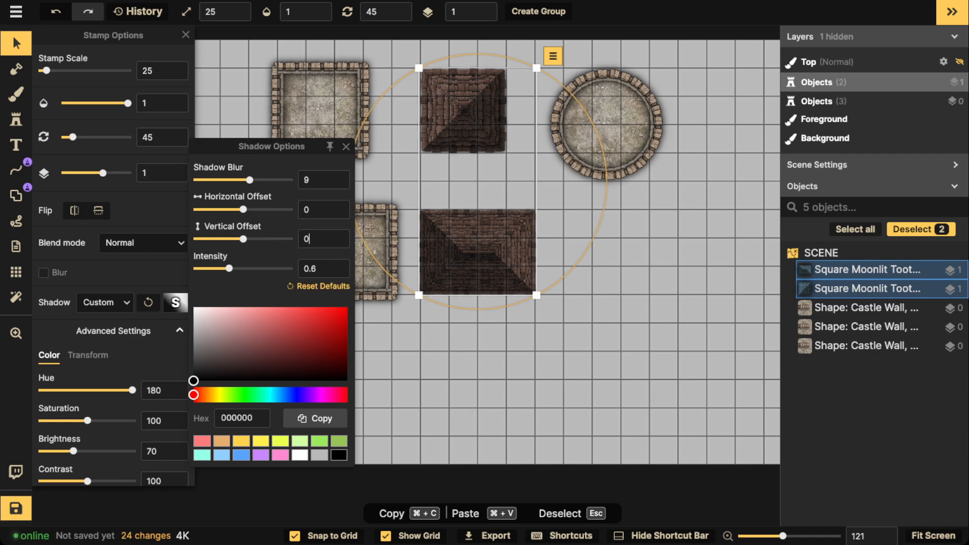
Set the shadow intensity of both roofs to 1.34 and the shadow blur to 32.2
drag(229, 269, 245, 268)
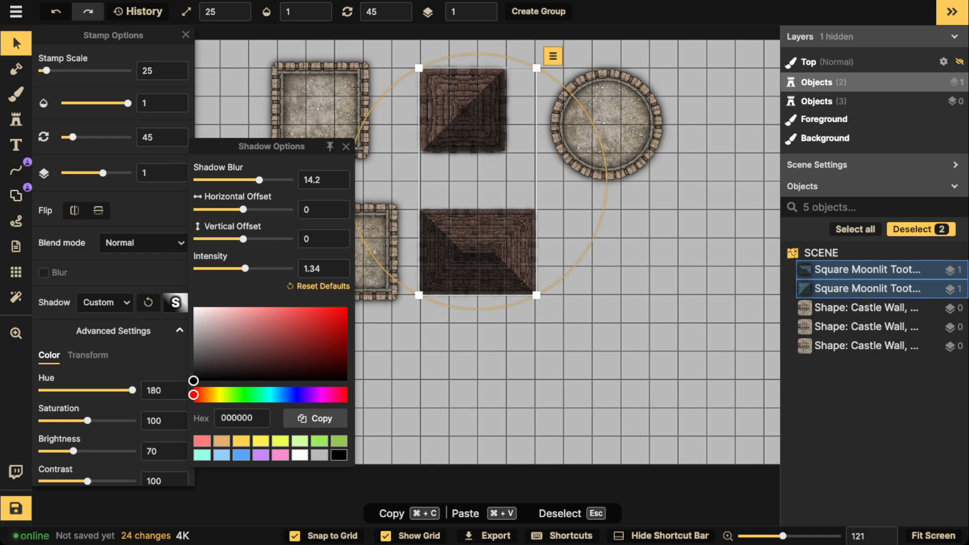
drag(259, 179, 281, 180)
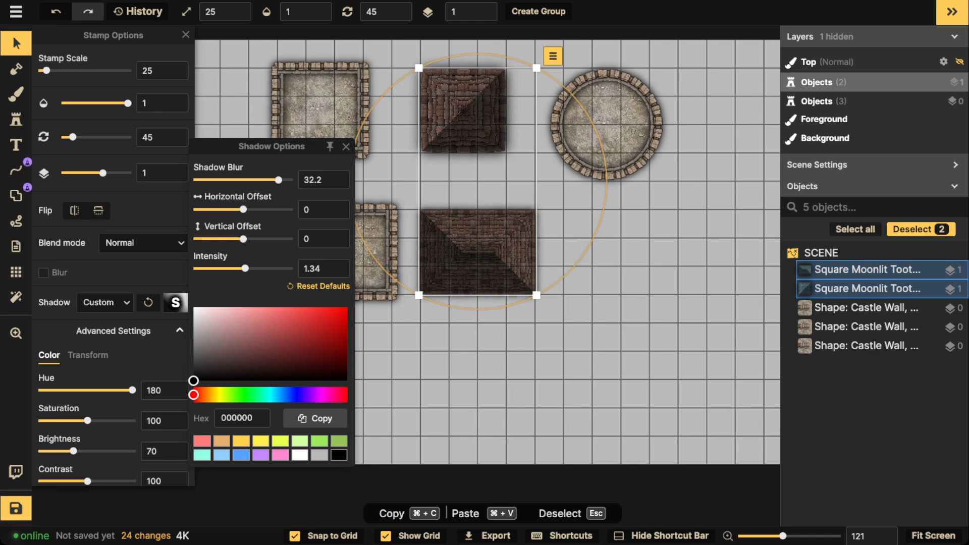
key(Escape)
Draw an eight-sided castle-walled polygon about four cells across, below the walled circle
click(16, 196)
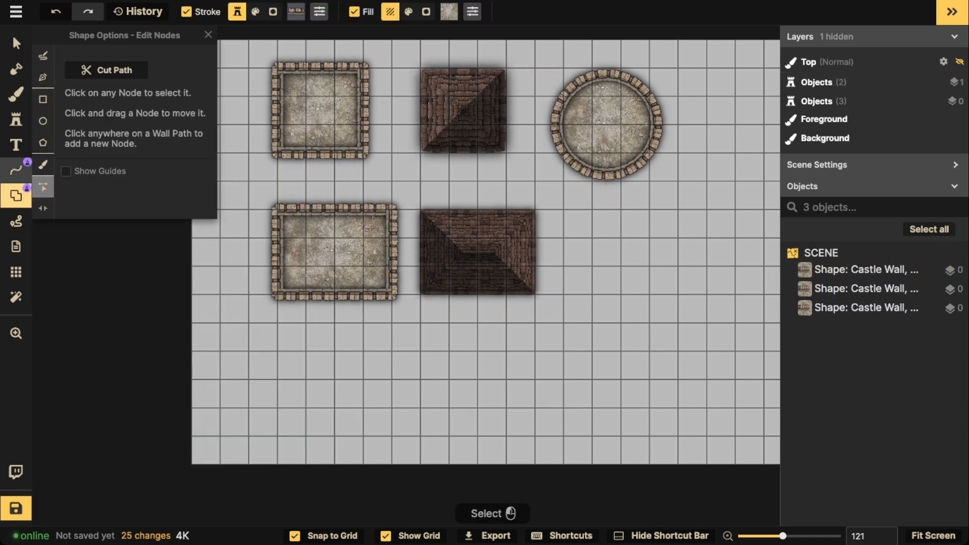
click(43, 142)
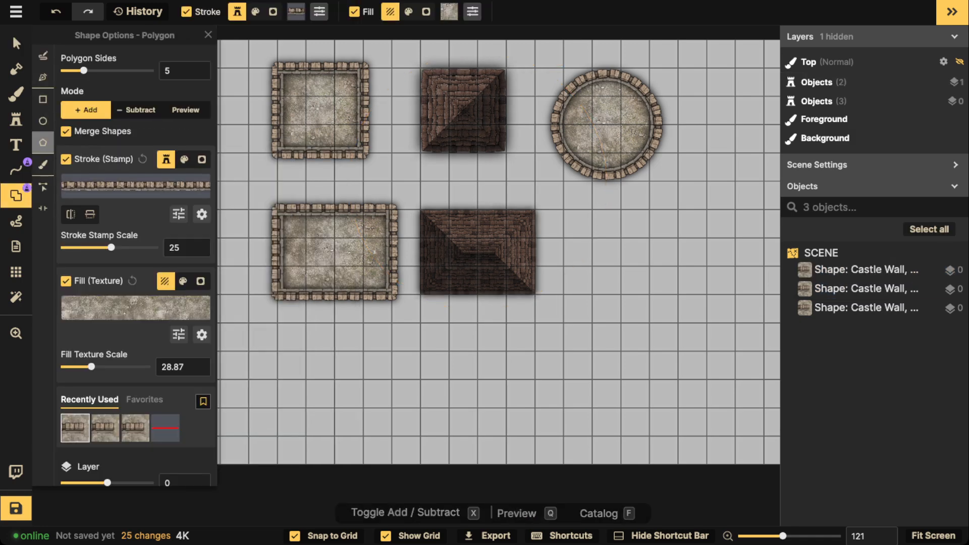
click(198, 66)
click(198, 67)
click(199, 67)
click(198, 66)
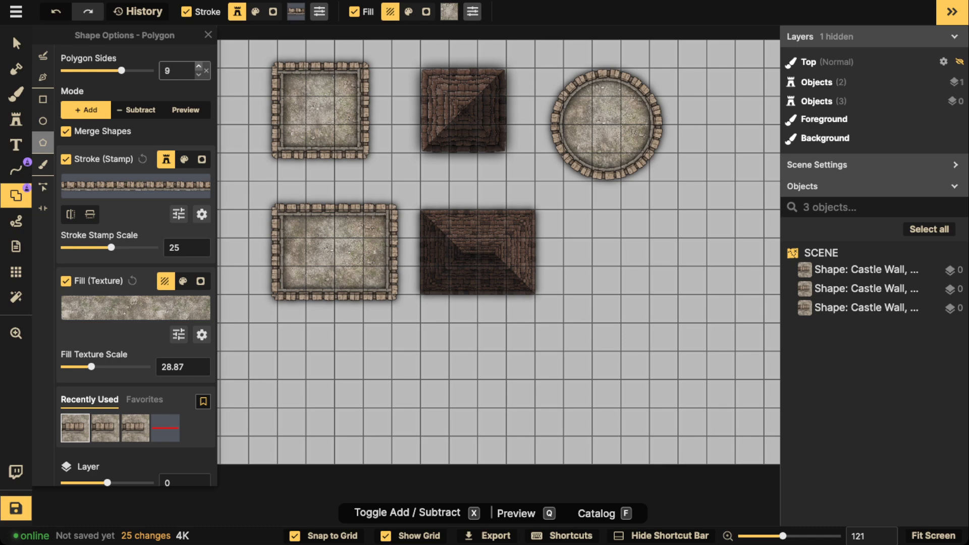
click(199, 74)
drag(591, 237, 712, 357)
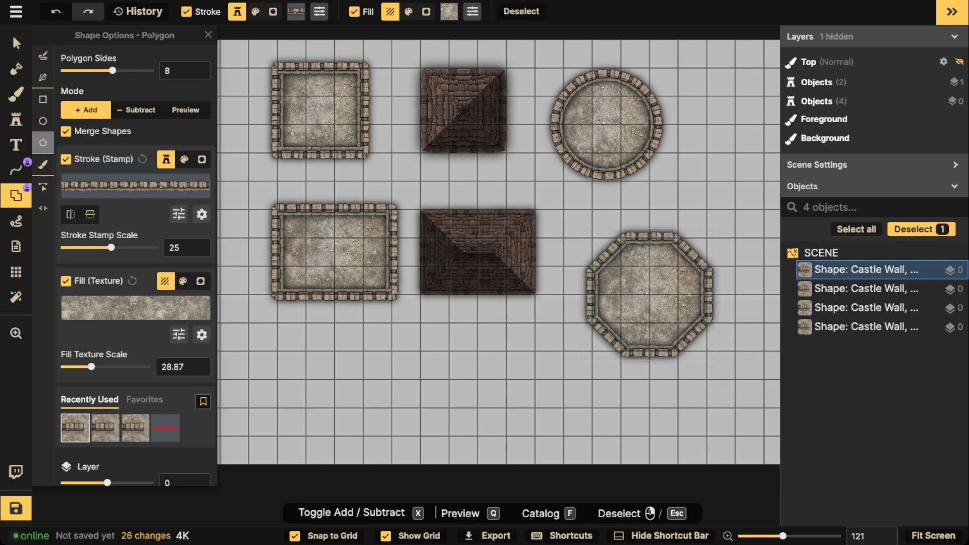
Draw a five-sided castle-walled polygon about four cells across, just below the walled rectangle
click(202, 74)
click(202, 74)
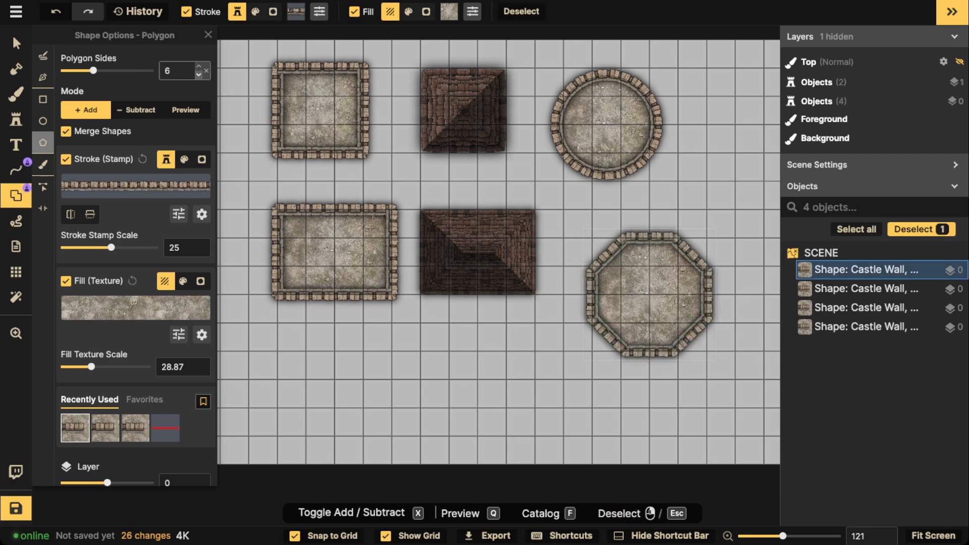
click(202, 73)
drag(323, 311, 446, 435)
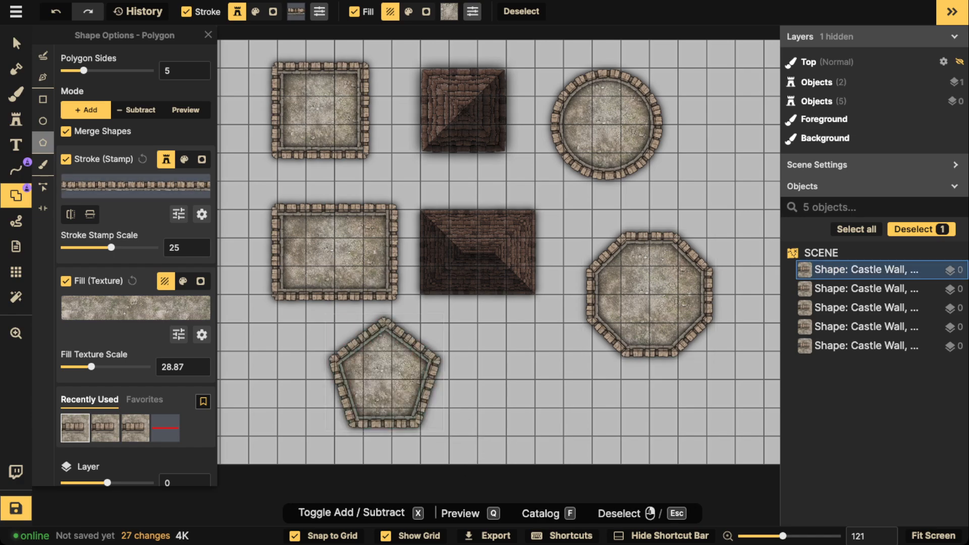
Move the walled pentagon about four cells to the left, clear of the rectangle above it
key(v)
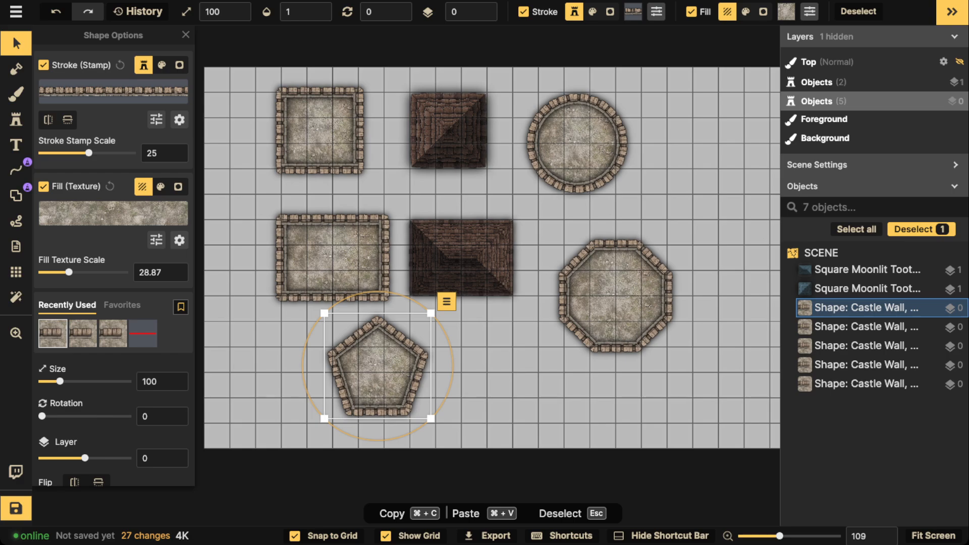
click(452, 260)
click(356, 371)
scroll(355, 372, up, 3)
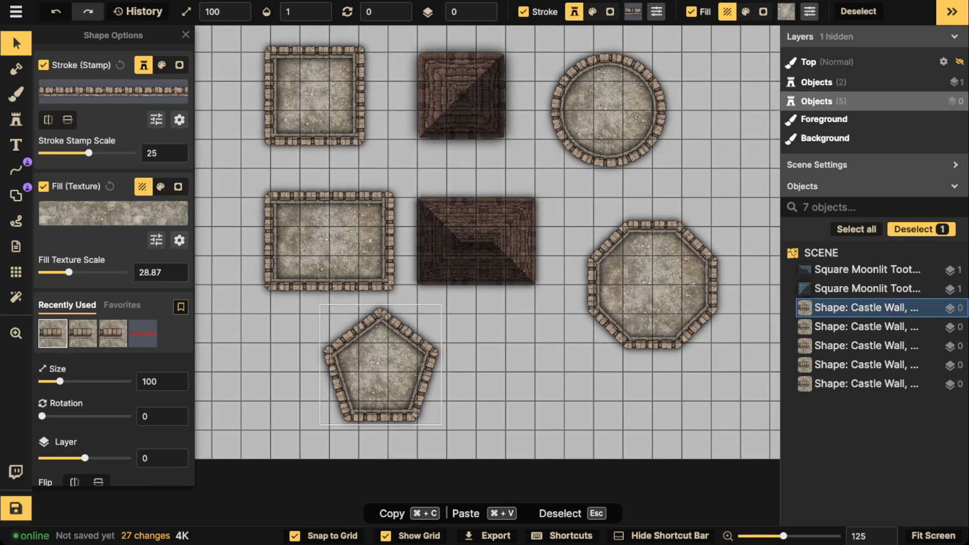
drag(378, 368, 269, 359)
Duplicate the walled octagon to its right and remove the copy's fill
drag(651, 285, 358, 359)
click(359, 359)
scroll(361, 359, down, 1)
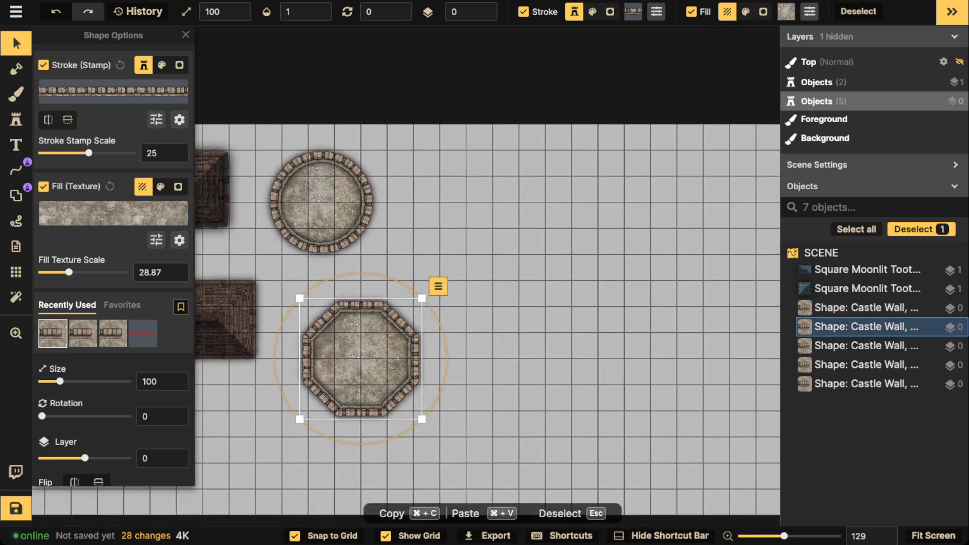
key(super+v)
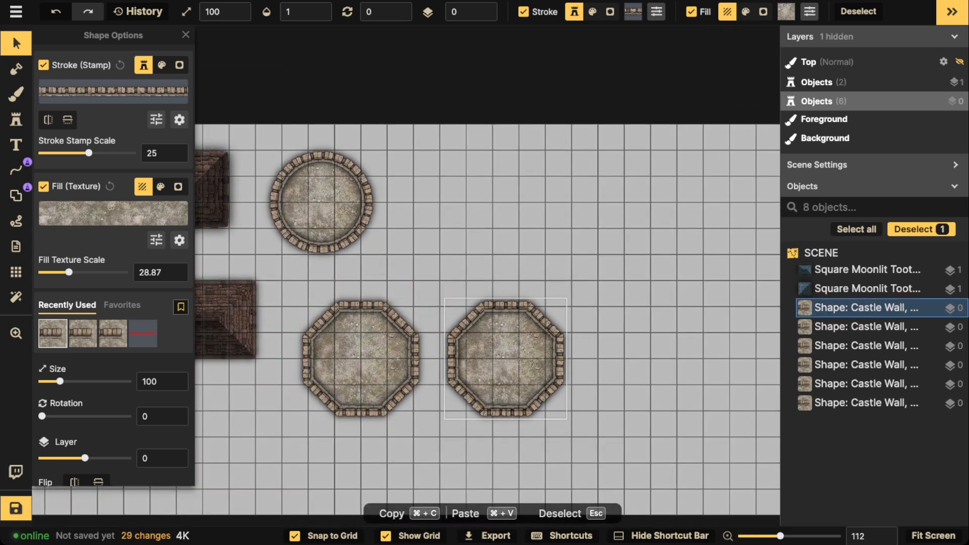
drag(505, 358, 492, 358)
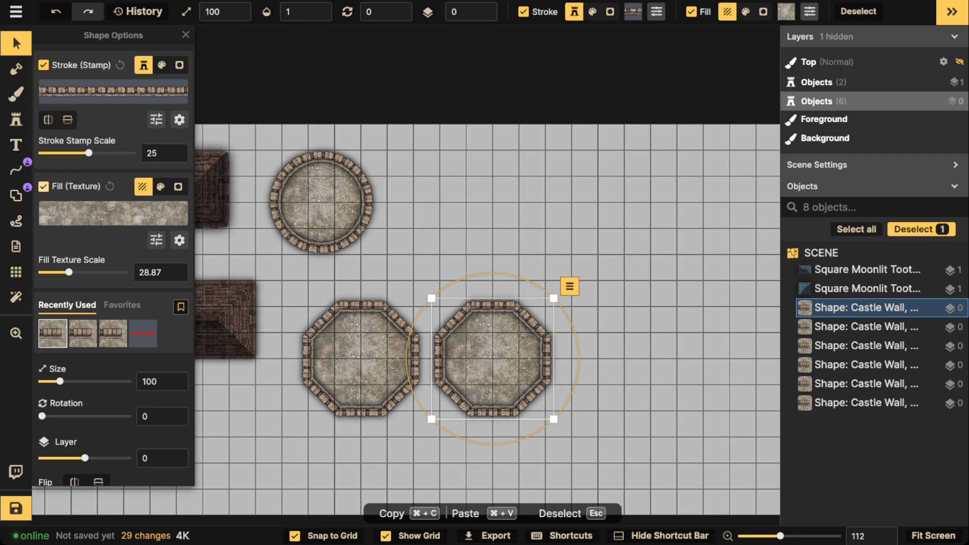
click(44, 187)
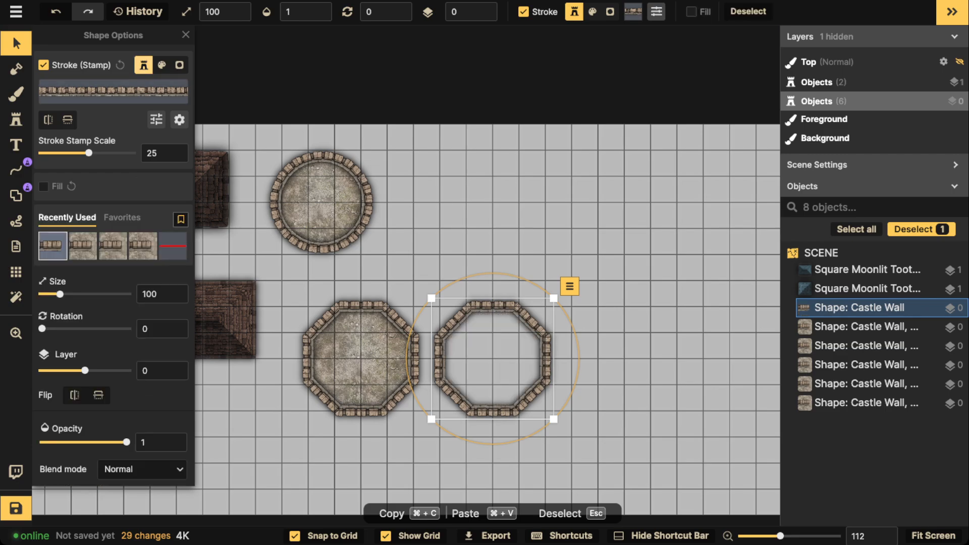
Change the octagon copy's stroke to the first blue roof-tile path in Gothic: Monster Hunter and flip the stroke vertically
click(113, 91)
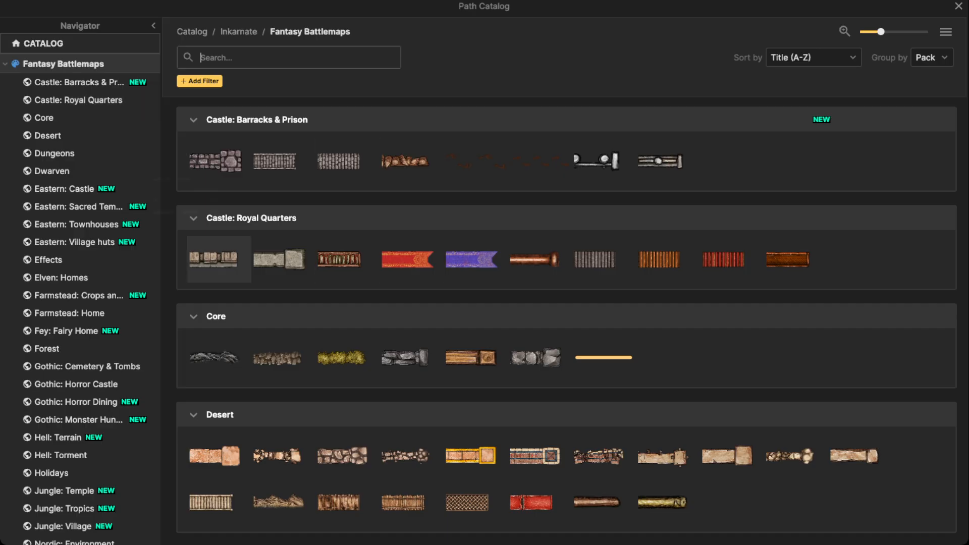
scroll(252, 263, down, 20)
scroll(565, 323, down, 20)
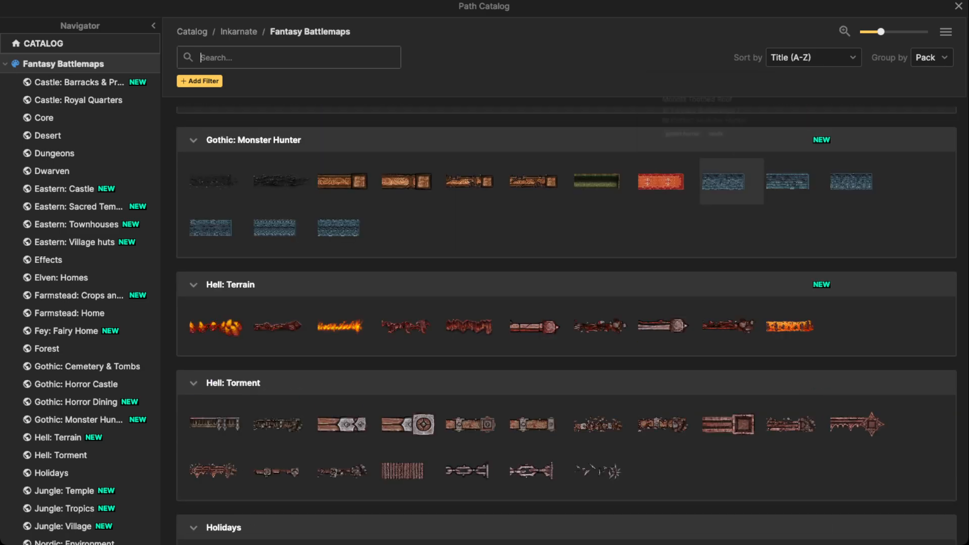
click(731, 181)
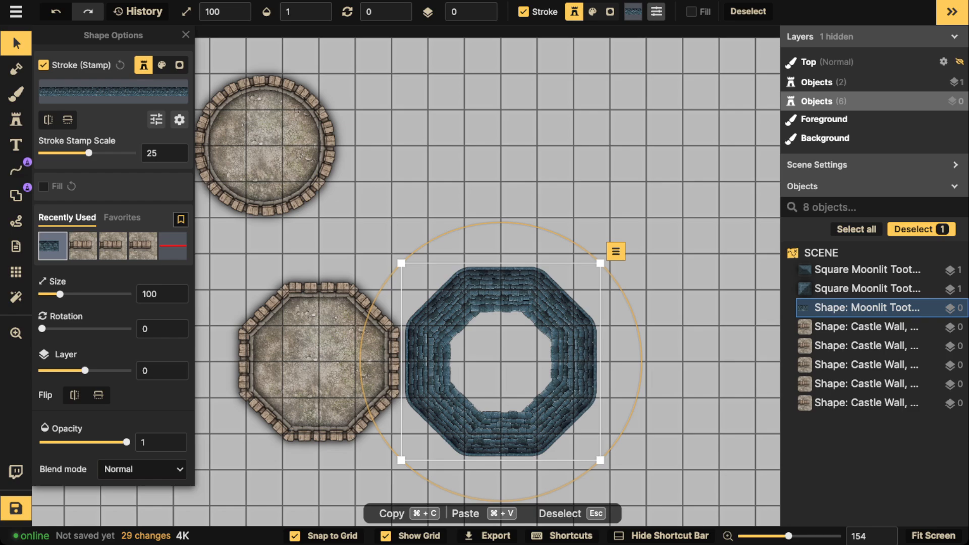
click(67, 120)
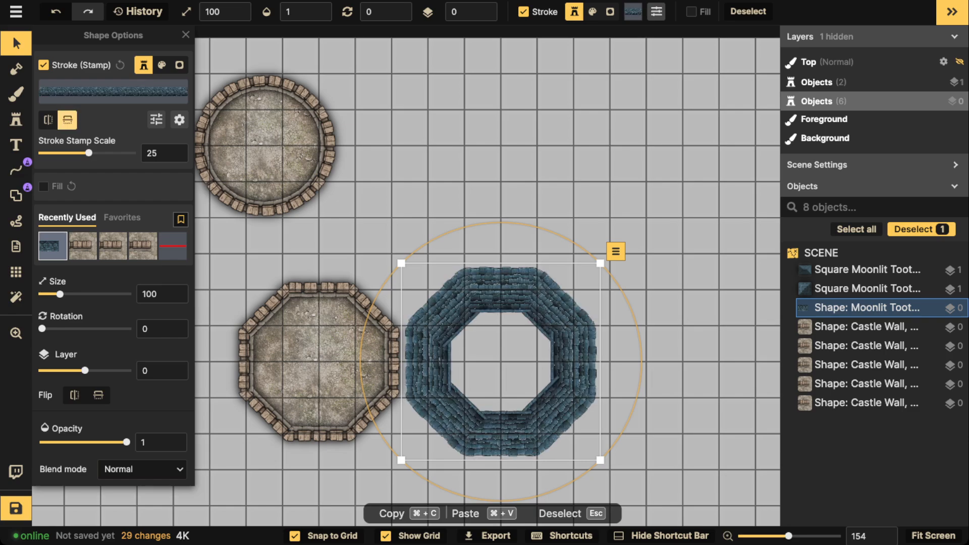
Resize the tiled octagon to 80 and nest a duplicate of size 50 with stroke stamp scale 19 inside it
drag(600, 459, 580, 440)
mouse_move(544, 398)
mouse_down()
mouse_move(363, 398)
mouse_move(581, 398)
mouse_move(397, 400)
mouse_move(364, 419)
mouse_move(563, 345)
mouse_up()
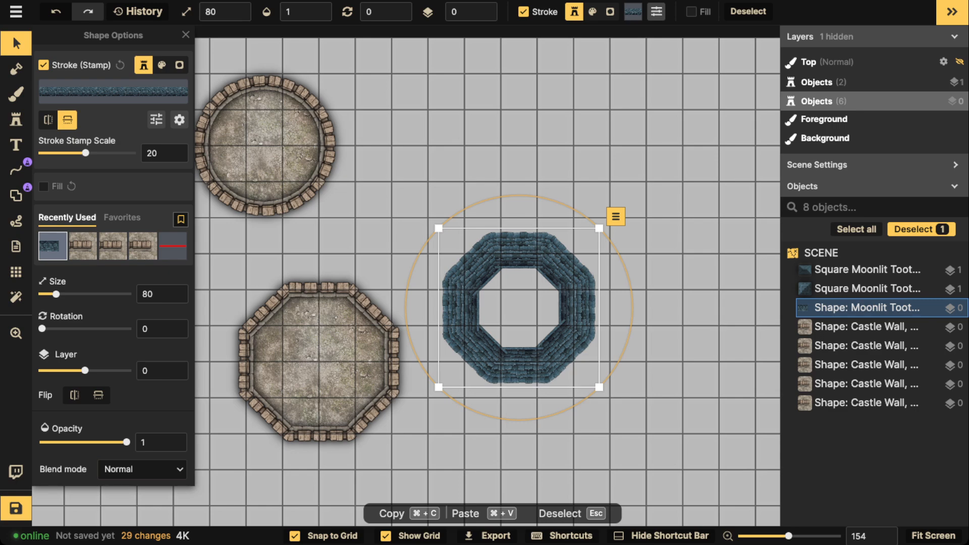
key(super+c)
key(super+v)
drag(588, 395, 570, 359)
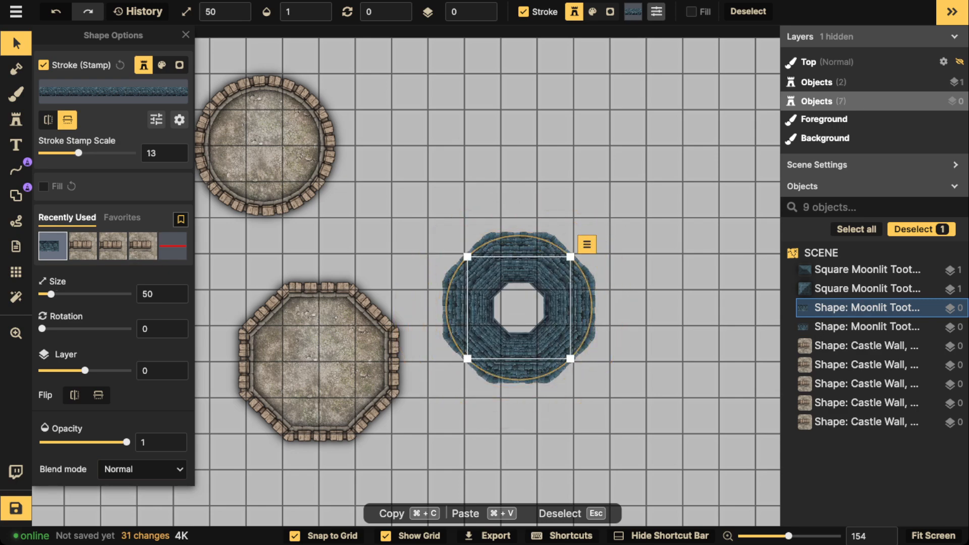
drag(78, 153, 84, 152)
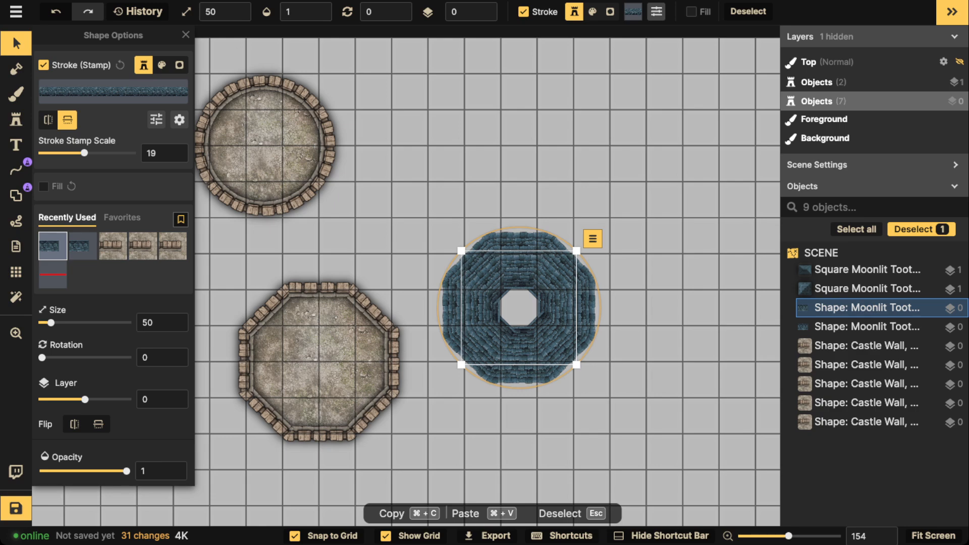
Place the blue round roof stamp from Gothic: Monster Hunter at scale 20 over the hole in the tiled octagon
click(16, 119)
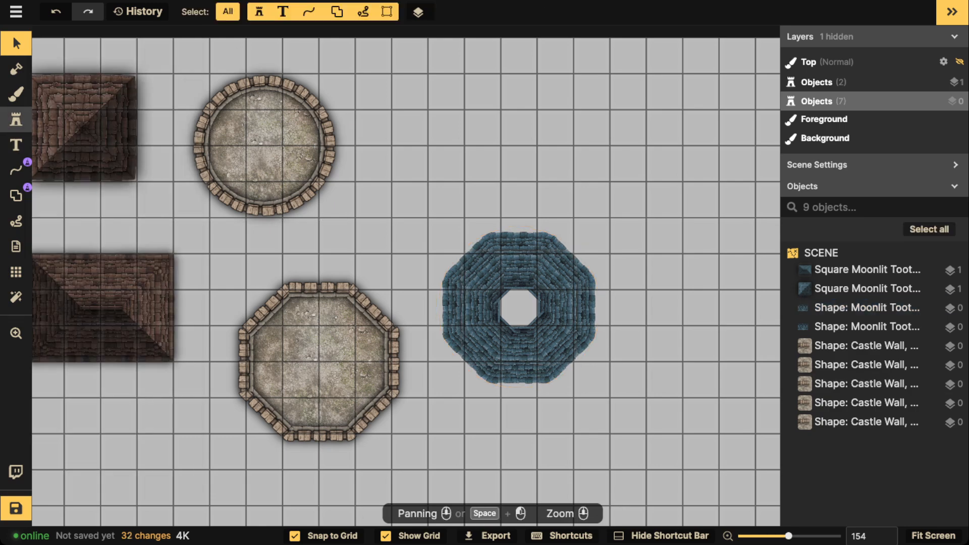
key(f)
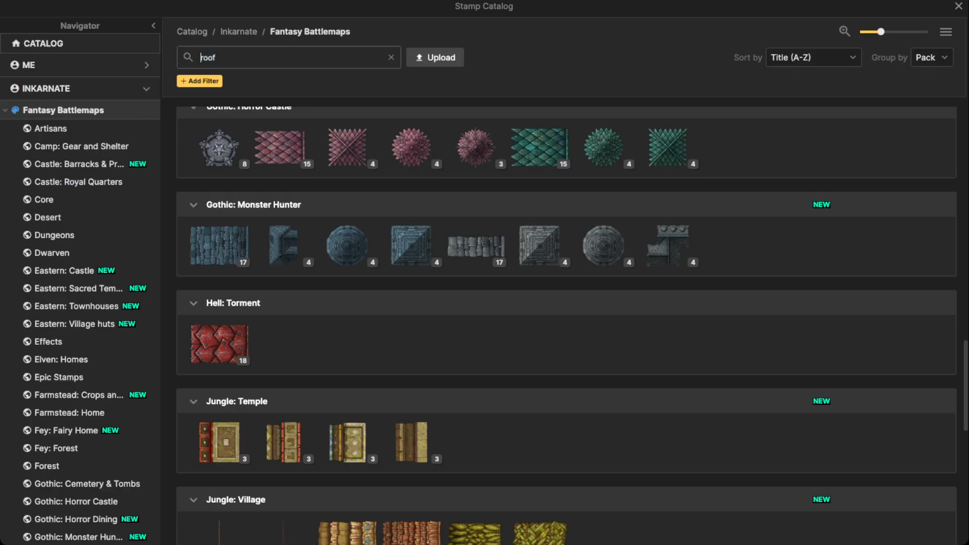
click(347, 246)
scroll(513, 303, up, 4)
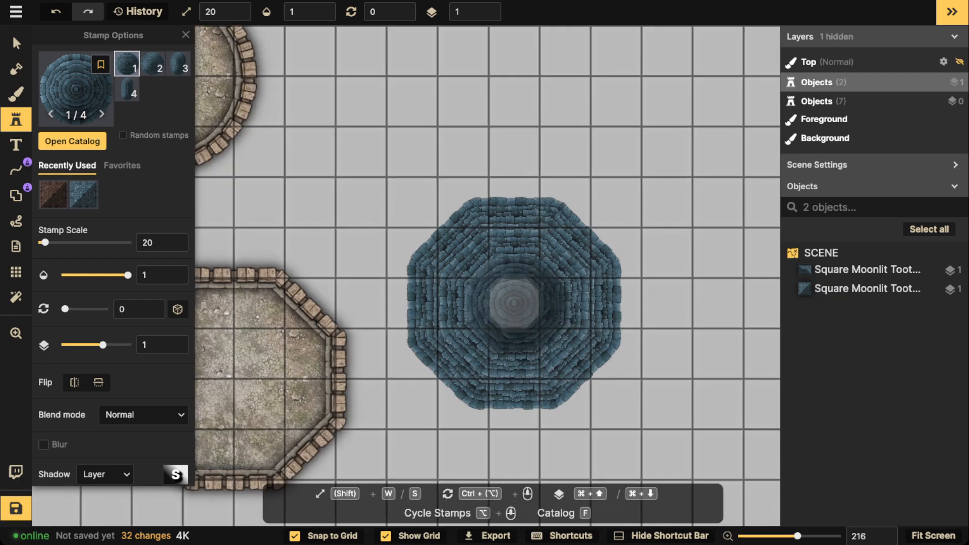
click(513, 303)
click(16, 44)
Move the three pieces of the octagonal roof together to the right of the walled circle
scroll(354, 200, down, 2)
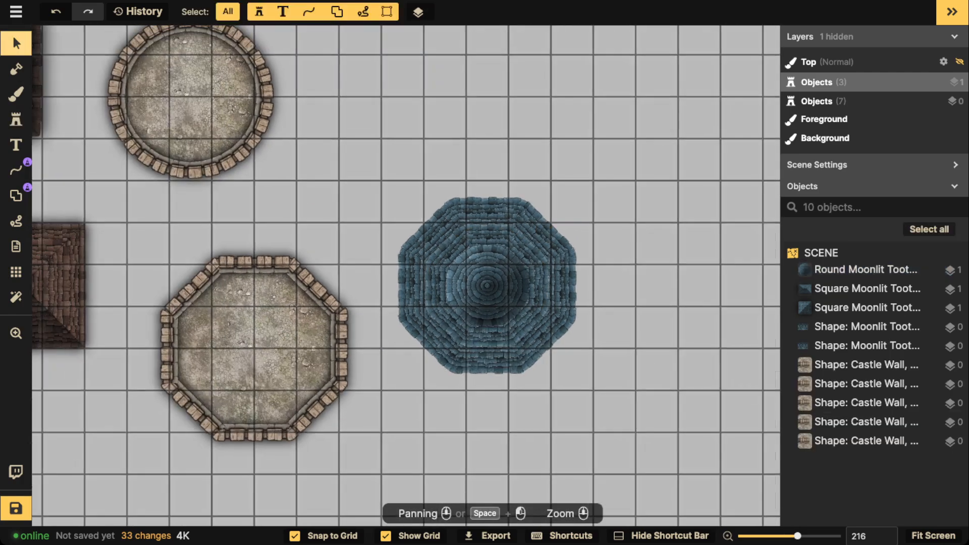
drag(570, 322, 571, 322)
mouse_move(486, 285)
mouse_down()
mouse_move(298, 327)
mouse_move(255, 348)
mouse_move(526, 340)
mouse_move(589, 319)
mouse_up()
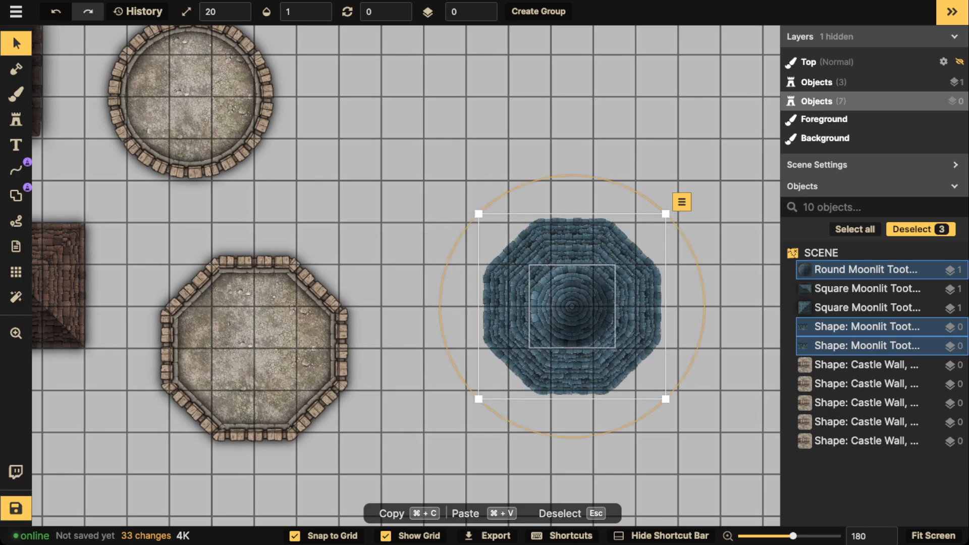
scroll(589, 319, down, 4)
drag(518, 199, 646, 375)
drag(595, 346, 514, 166)
scroll(564, 270, down, 2)
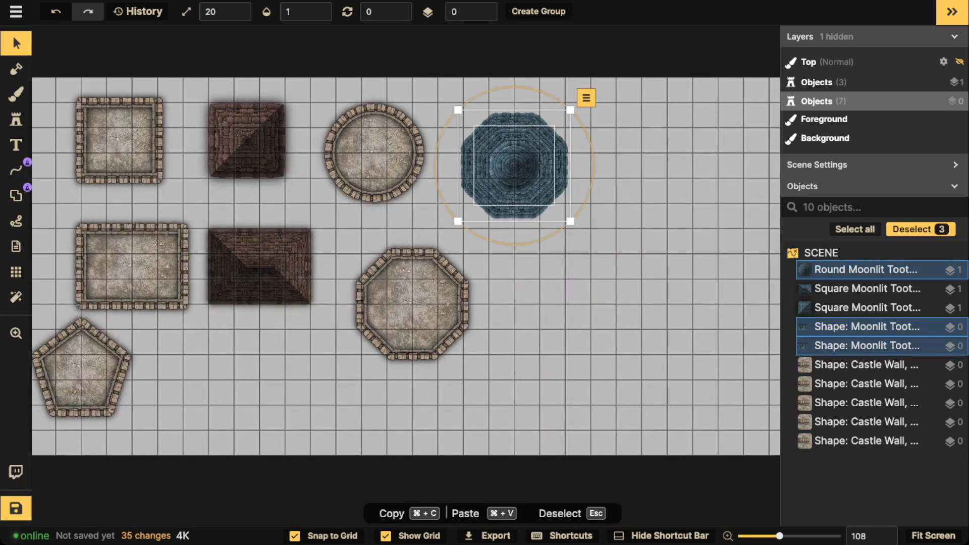
Delete all three pieces of the blue octagonal roof
key(Escape)
click(514, 166)
drag(449, 96, 581, 232)
key(Delete)
Move the walled pentagon to the lower right of the walled octagon
click(866, 269)
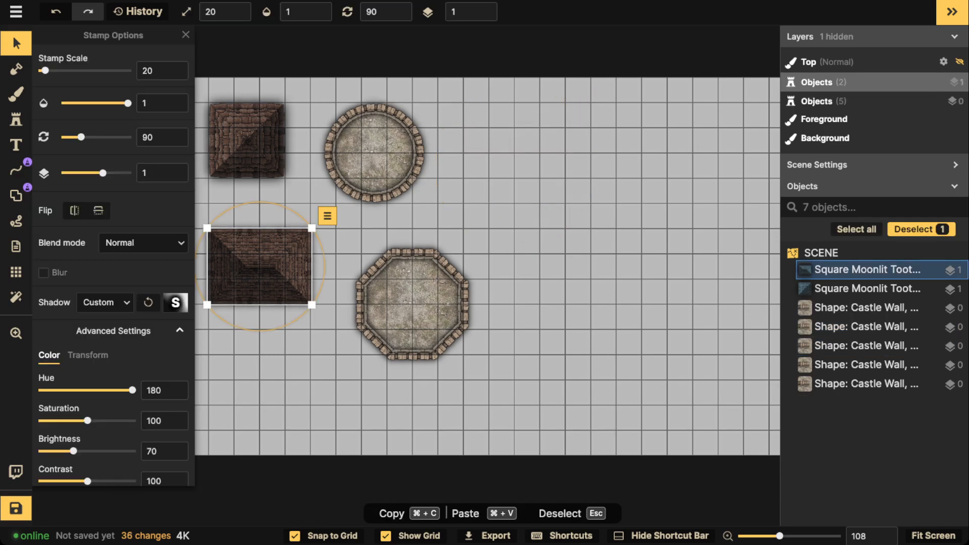
scroll(328, 282, down, 1)
drag(363, 289, 521, 289)
drag(255, 363, 643, 363)
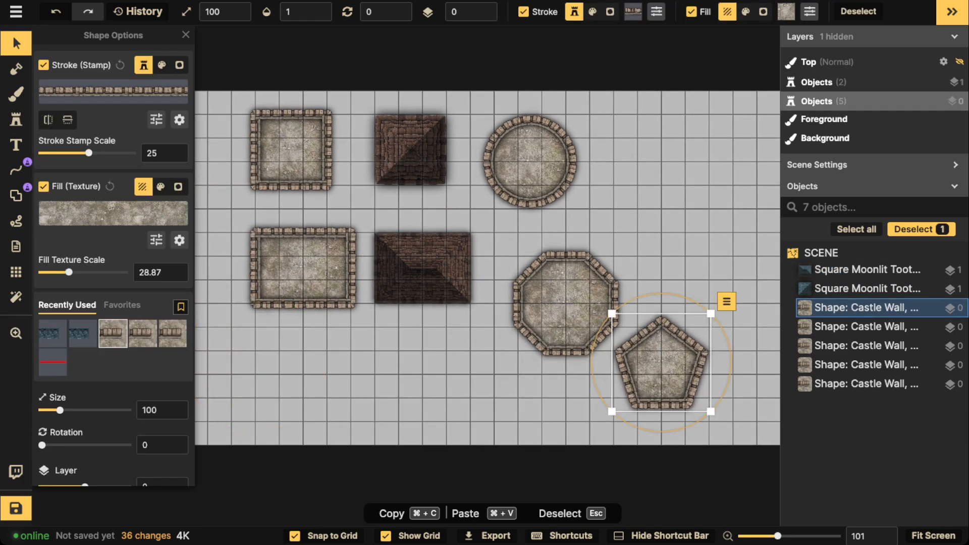
Delete the pentagon, octagon, rectangular roof and walled rectangle, and move the square roof directly below the walled square
key(Delete)
click(565, 303)
key(Delete)
click(429, 270)
key(Delete)
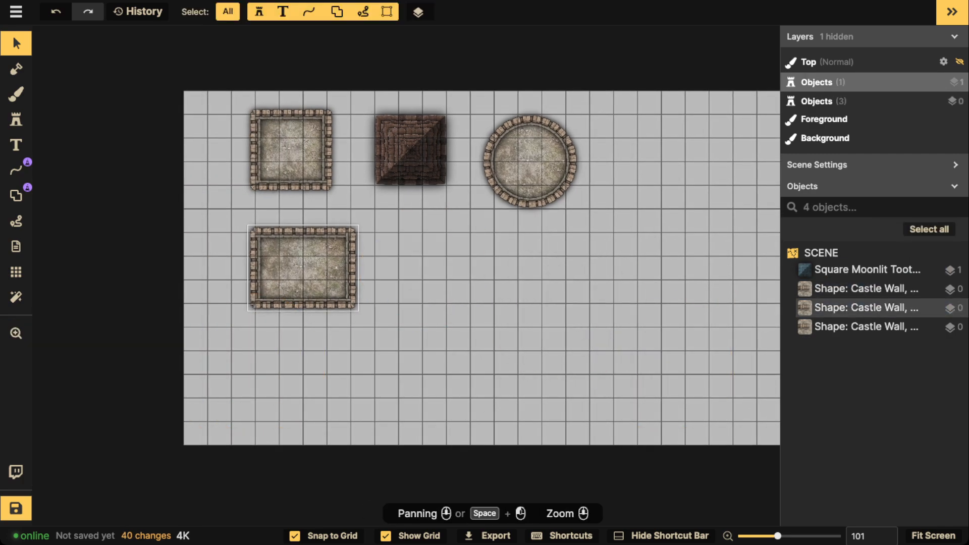
click(313, 265)
key(Delete)
drag(410, 149, 291, 232)
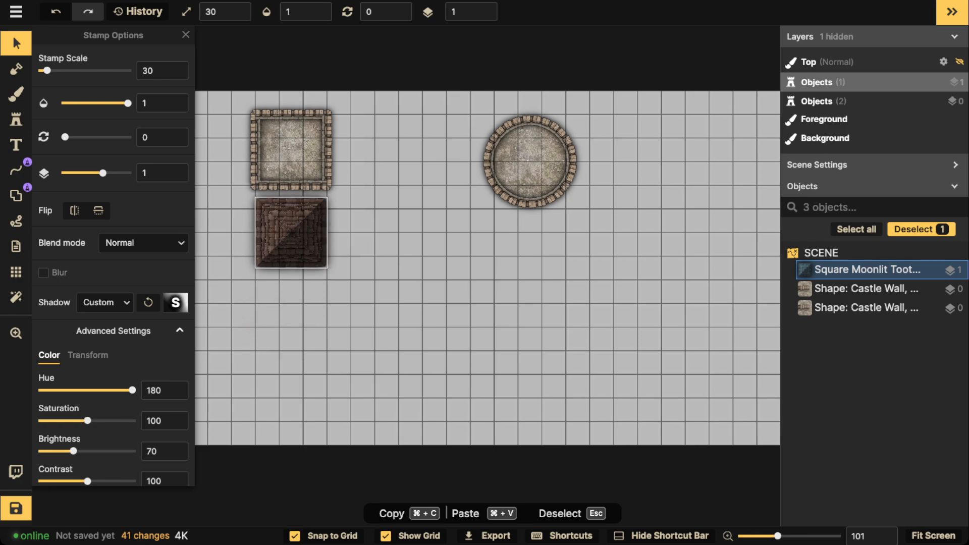
Move the walled circle beside the walled square and place a round blue roof stamp at scale 30 directly below the circle
drag(529, 161, 399, 150)
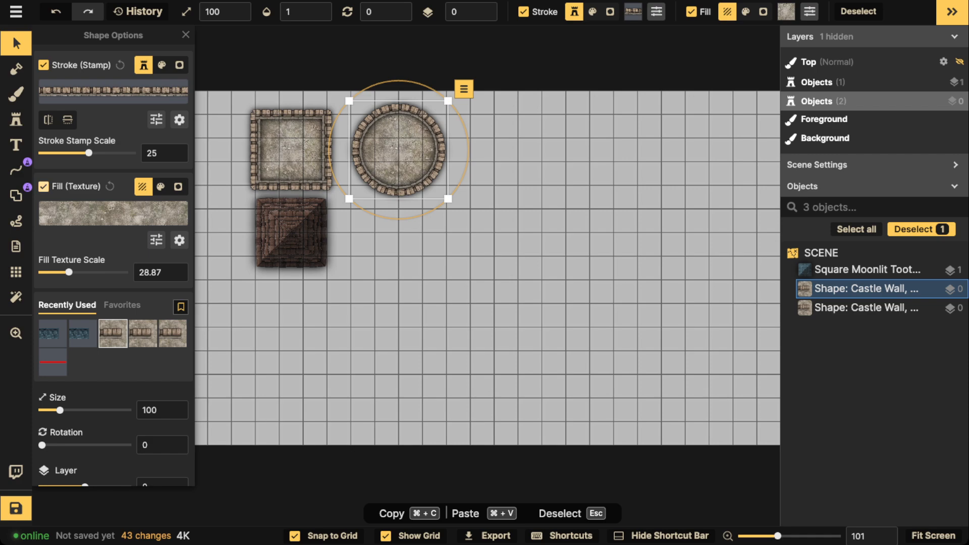
click(16, 120)
click(53, 195)
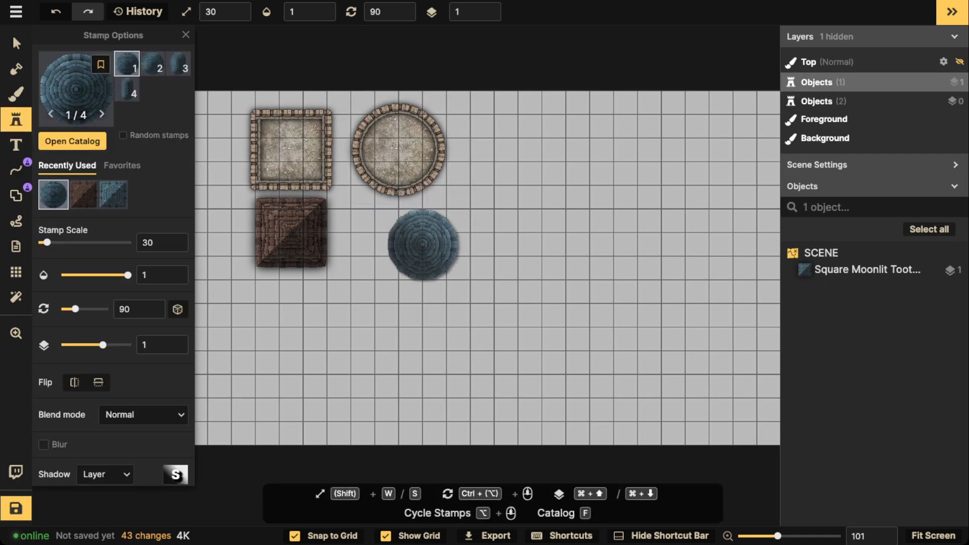
key(w)
key(s)
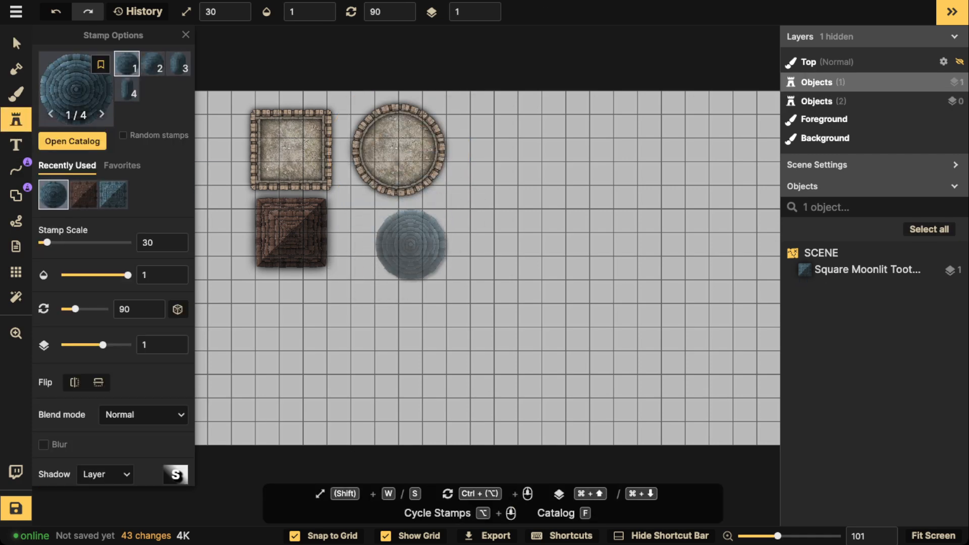
click(410, 241)
key(v)
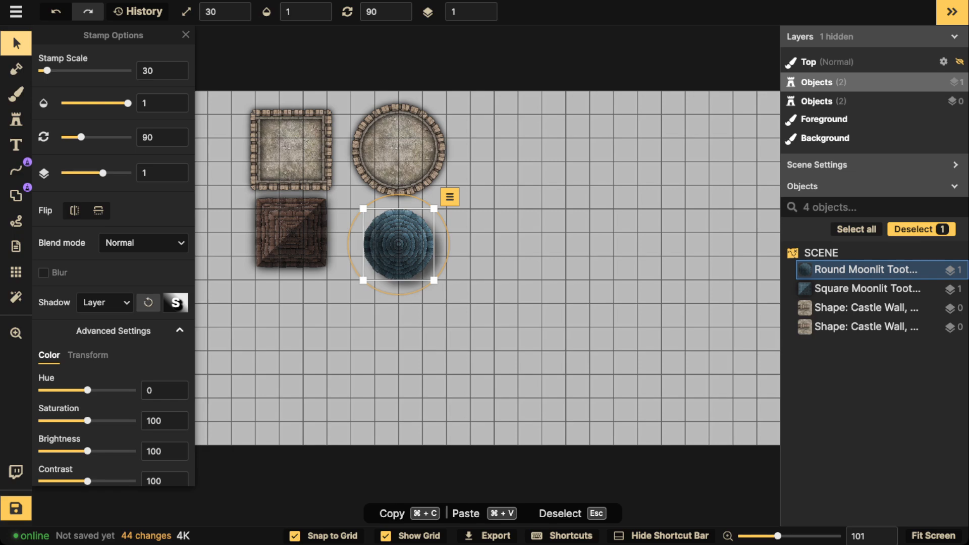
Give both roofs a custom shadow with blur 26.6, horizontal and vertical offset 0, and intensity 1.1
shift+click(867, 288)
click(104, 302)
click(126, 392)
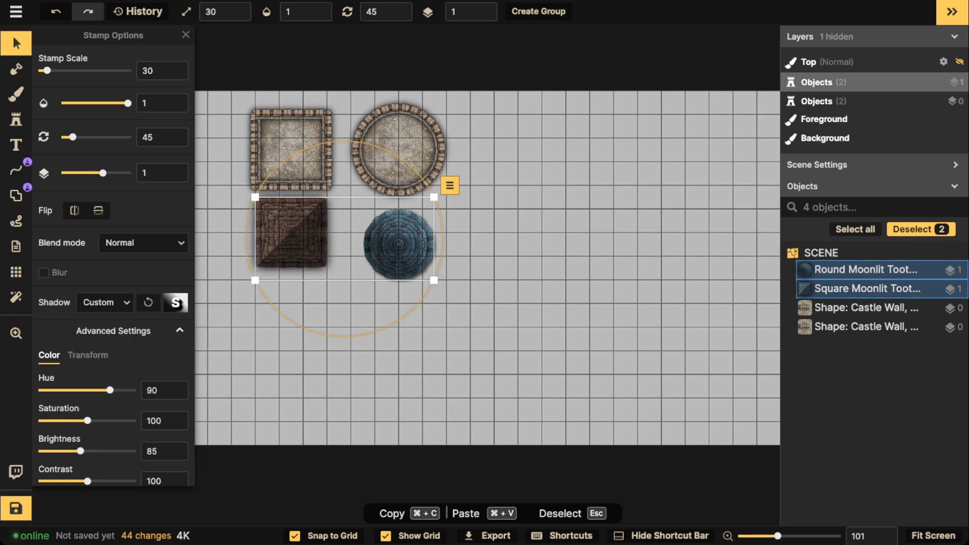
click(176, 303)
drag(320, 210, 296, 211)
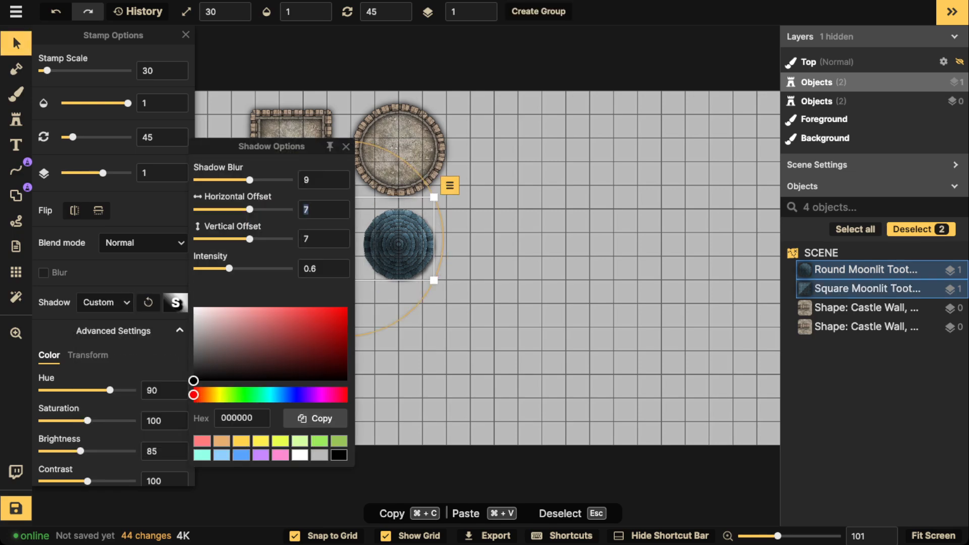
text(0)
double_click(307, 238)
text(0)
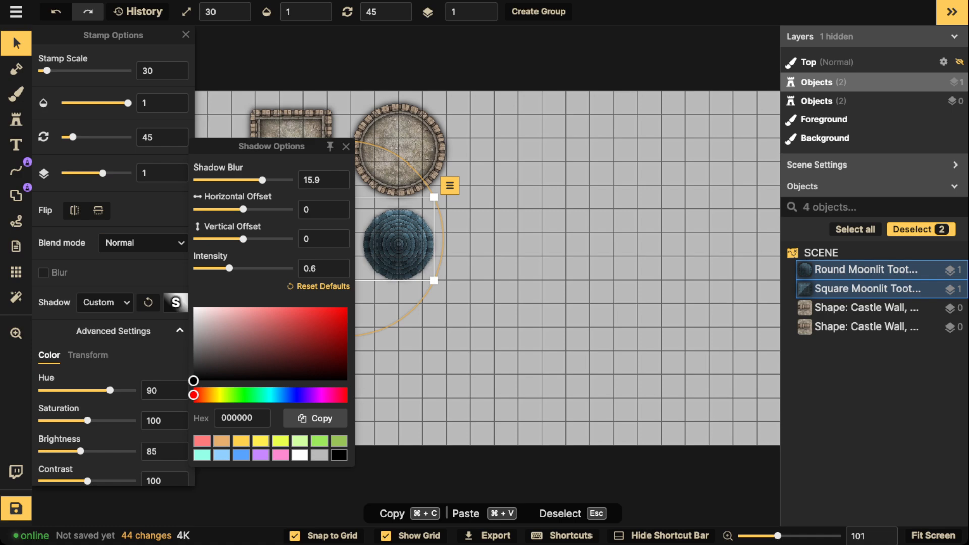
drag(229, 268, 241, 269)
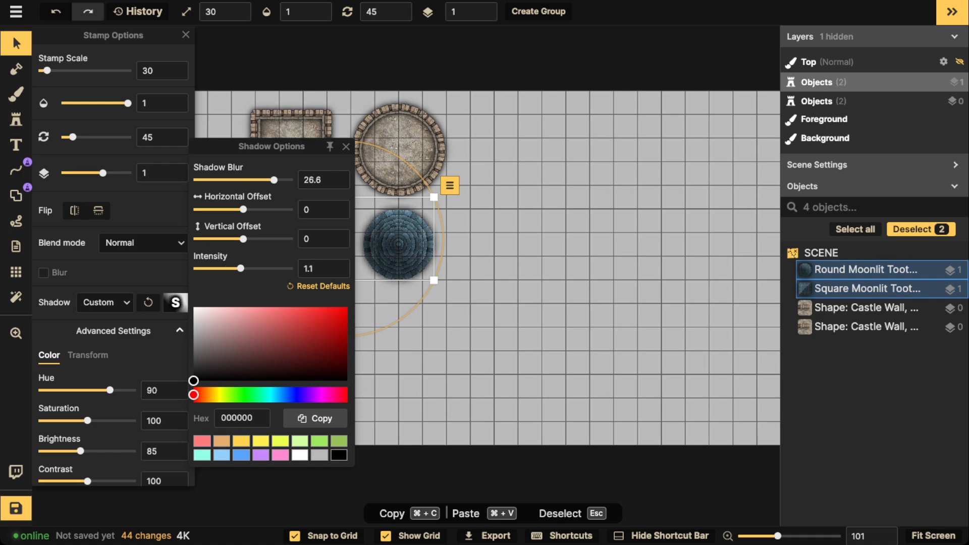
click(346, 147)
Recolour the round roof with hue 180 and brightness 67
click(398, 244)
scroll(113, 252, down, 1)
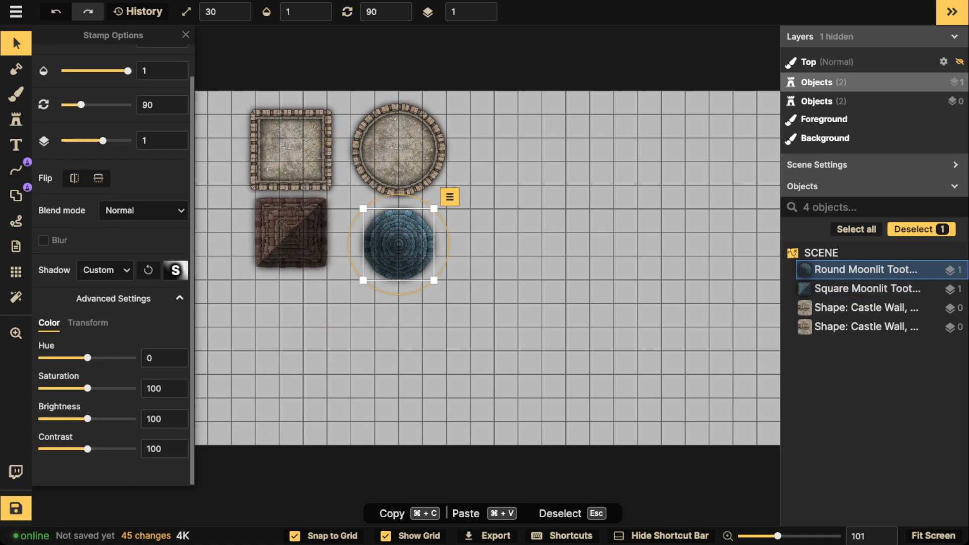
drag(87, 358, 132, 358)
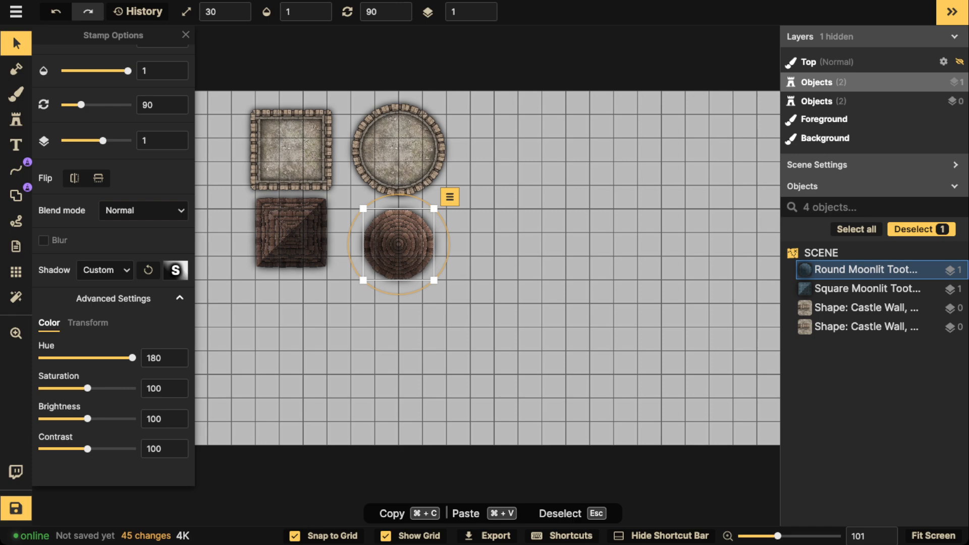
drag(87, 418, 72, 419)
Move the round roof onto the walled circle and enlarge it to scale 33 to fit inside the walls
drag(399, 244, 398, 149)
scroll(431, 181, up, 1)
drag(434, 186, 439, 190)
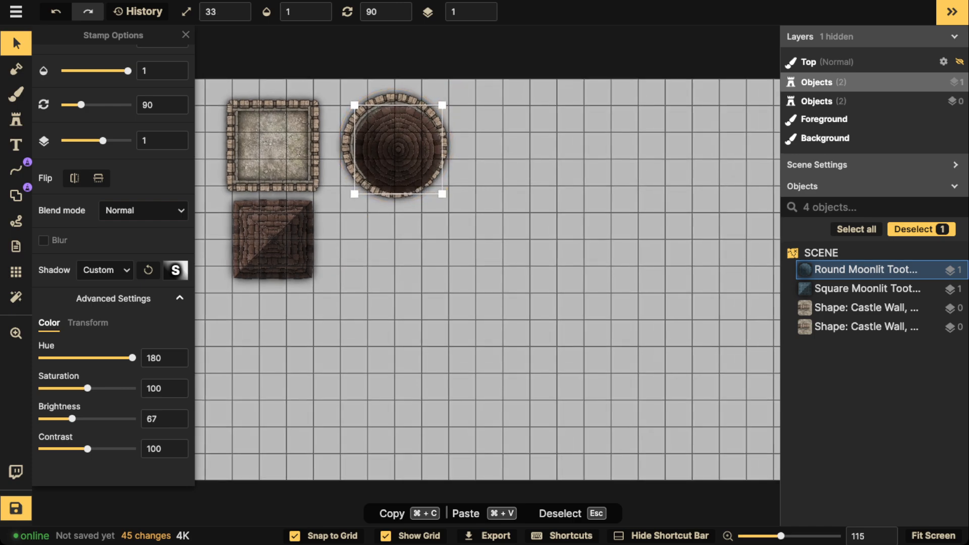
Move the round roof back below the walled circle, align the square roof beneath the walled square, and clear the selection
drag(403, 157, 403, 170)
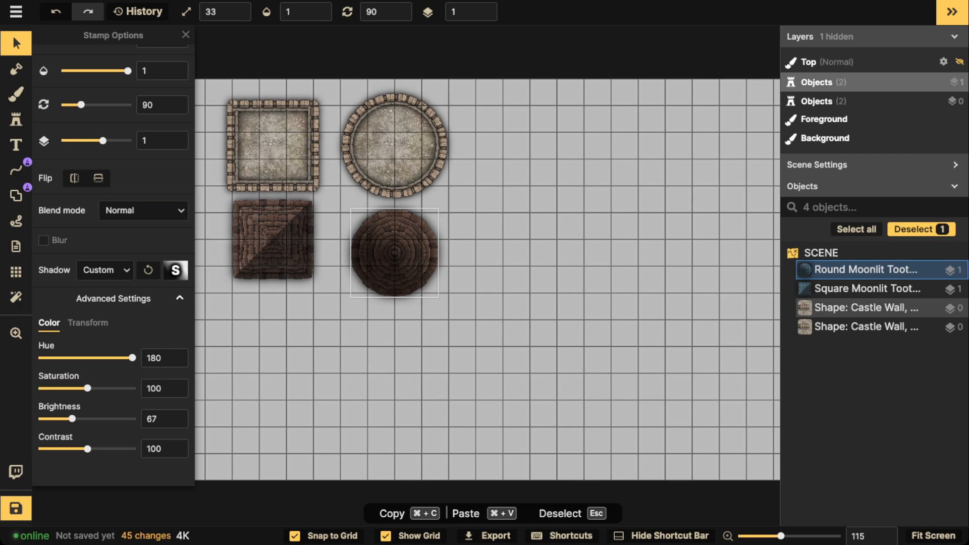
drag(393, 252, 393, 239)
drag(273, 240, 273, 253)
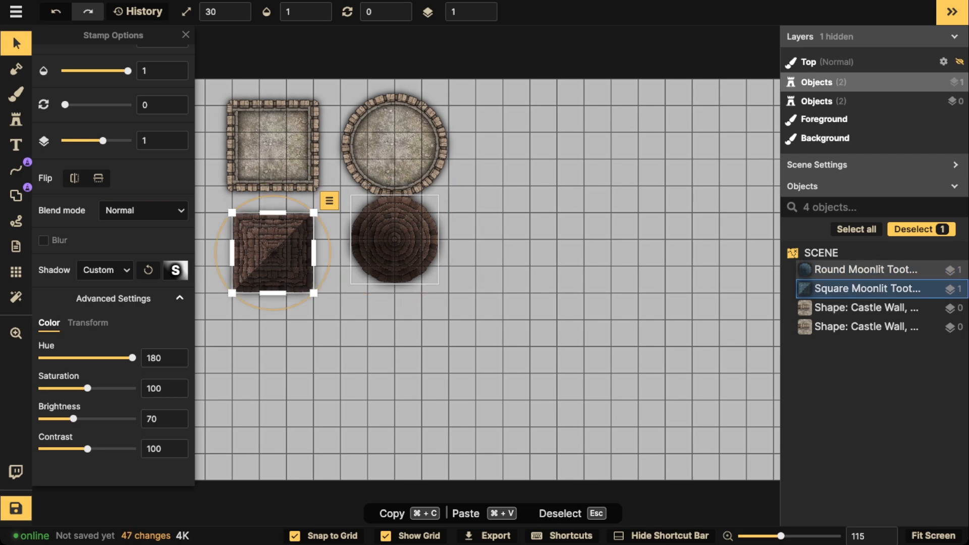
drag(377, 217, 353, 225)
key(Escape)
scroll(374, 218, down, 4)
key(super+a)
key(Escape)
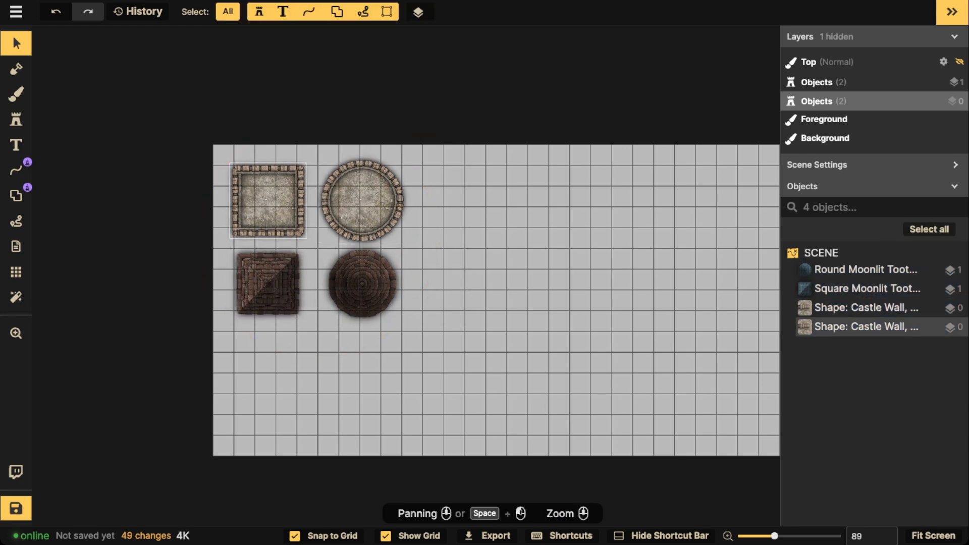
Draw a castle-walled rectangle about 6 by 2 grid squares in the open area beside the walled circle
click(362, 202)
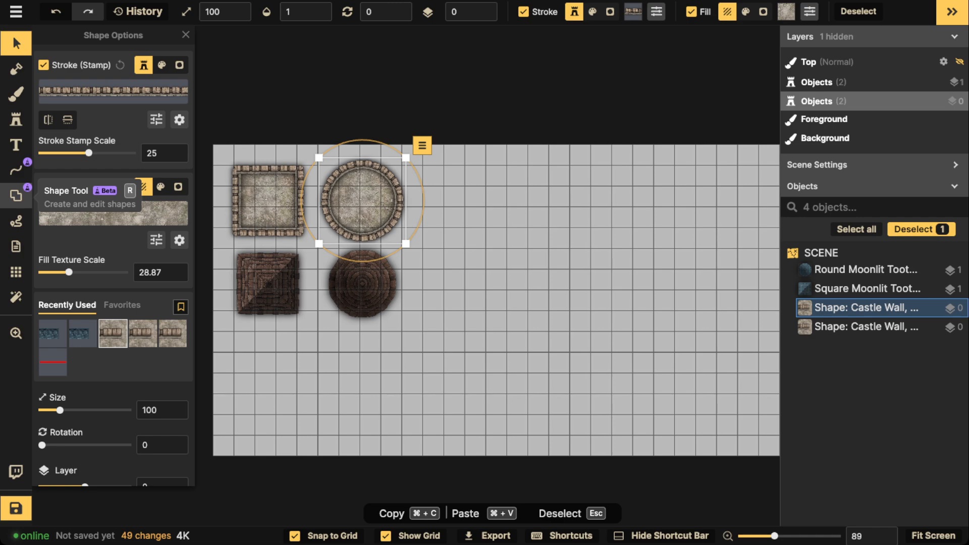
click(16, 195)
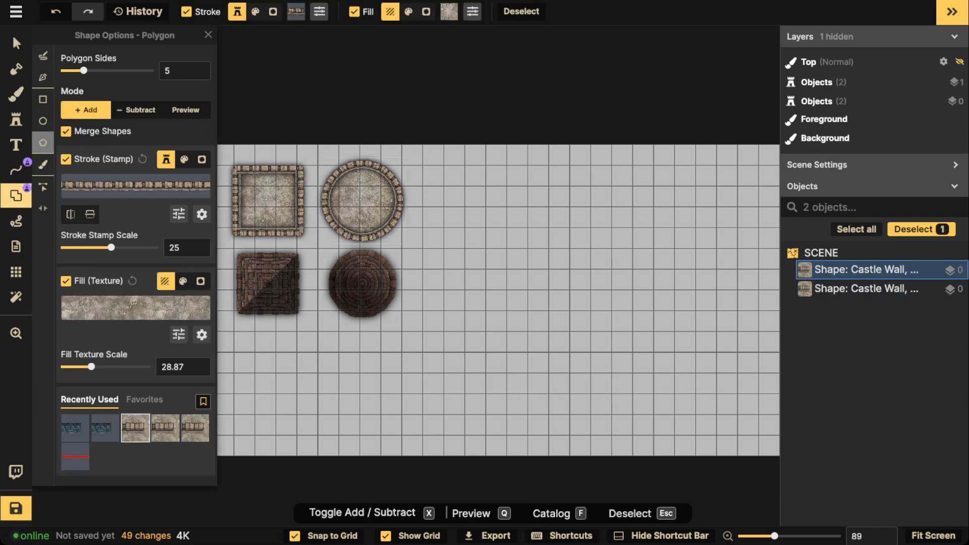
click(42, 99)
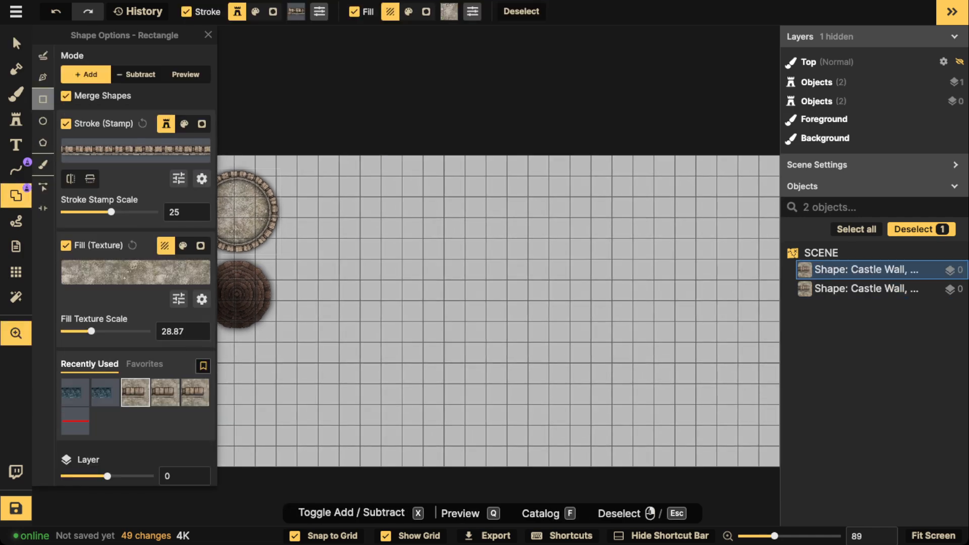
scroll(328, 212, up, 2)
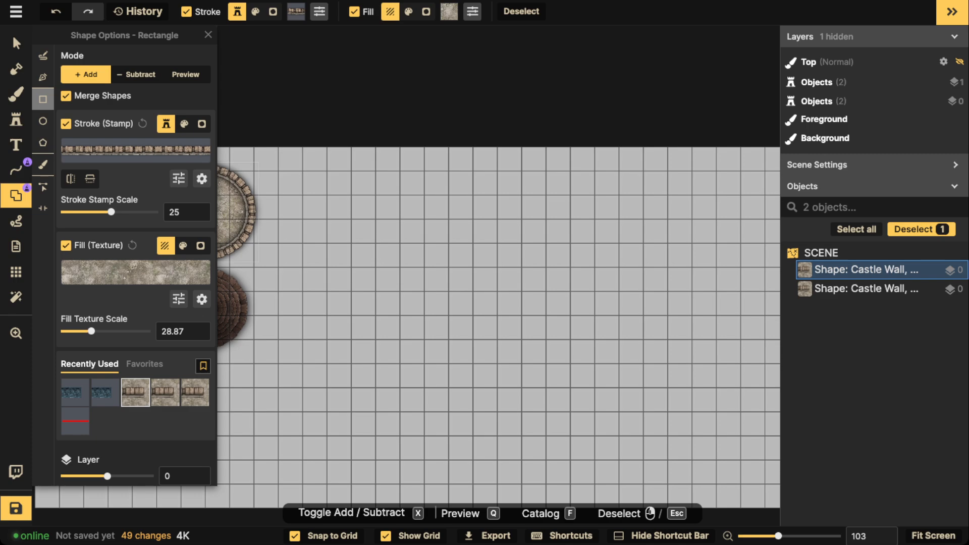
drag(351, 243, 501, 291)
click(16, 44)
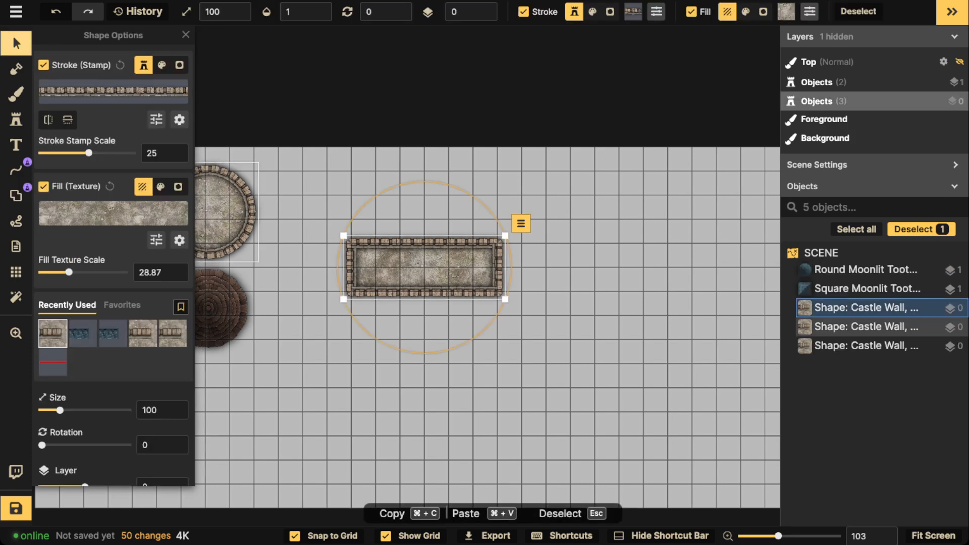
Place a copy of the walled circle at the new rectangle's left end, with size 80 and stroke stamp scale 25
click(228, 213)
key(super+v)
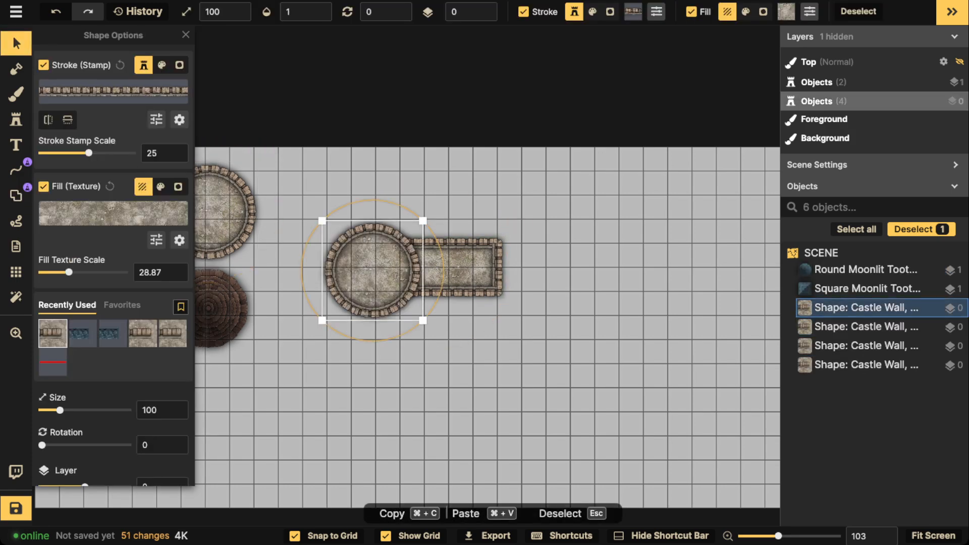
scroll(372, 263, down, 2)
click(351, 267)
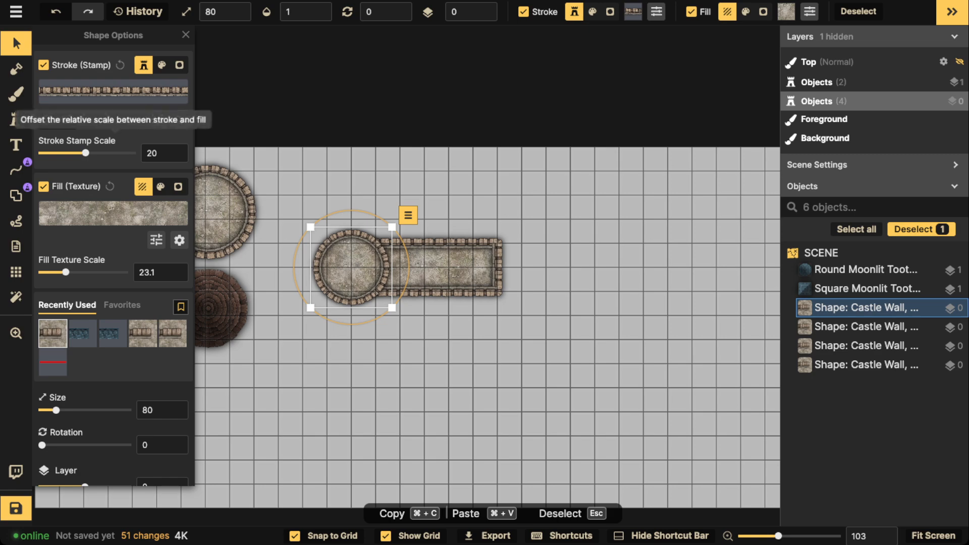
drag(86, 153, 89, 153)
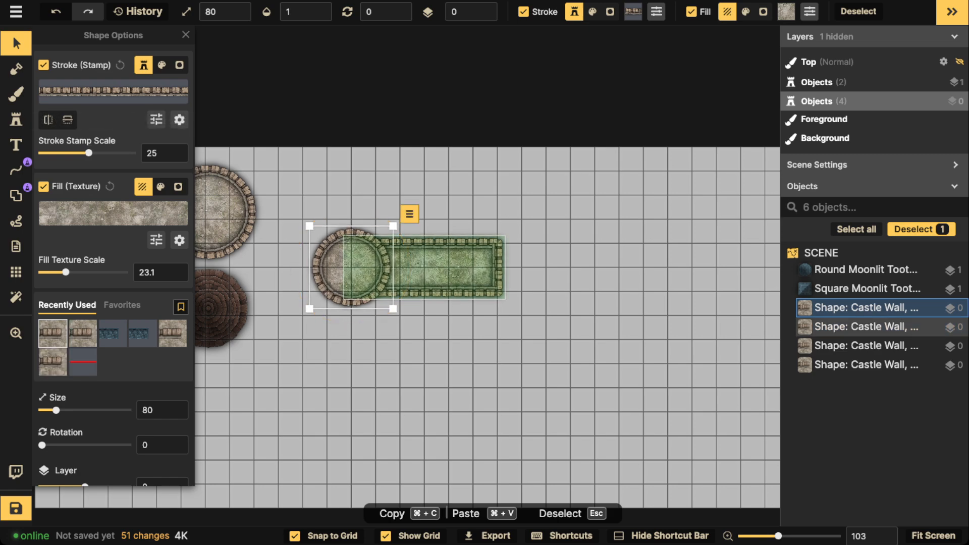
Duplicate the small round tower onto the right end of the walled rectangle
key(super+c)
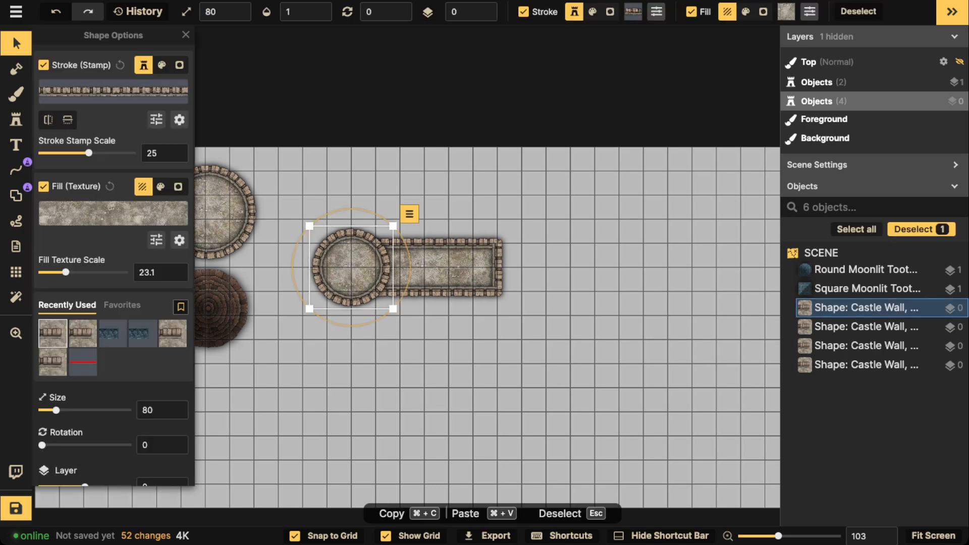
key(super+v)
drag(478, 256, 509, 267)
click(359, 224)
scroll(360, 225, down, 3)
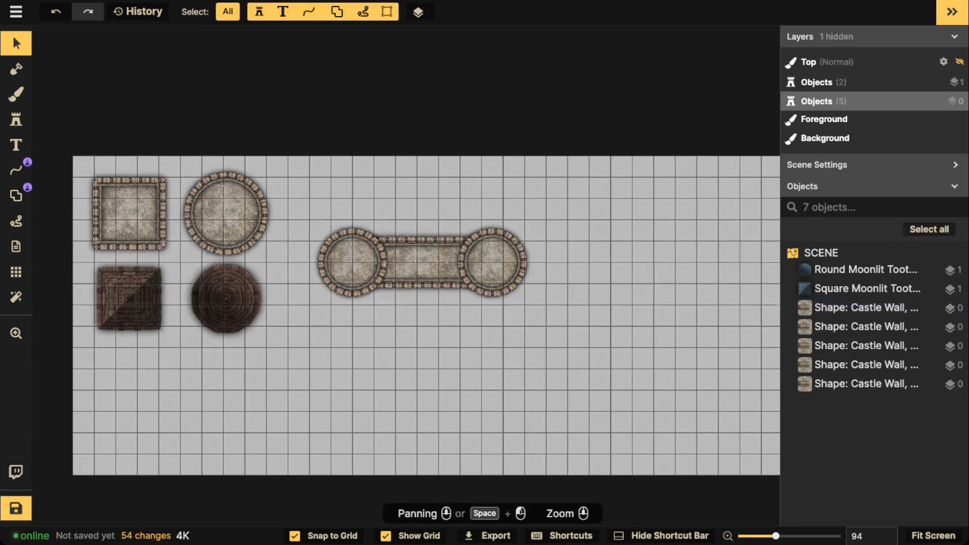
Move the walled rectangle and its two round towers together one grid square down
drag(339, 210, 442, 289)
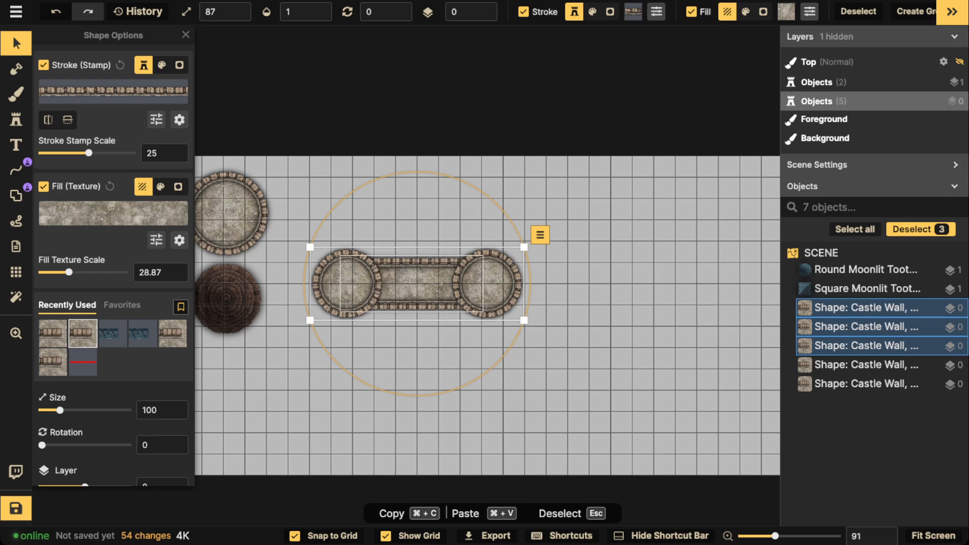
key(Escape)
click(866, 345)
scroll(444, 284, up, 5)
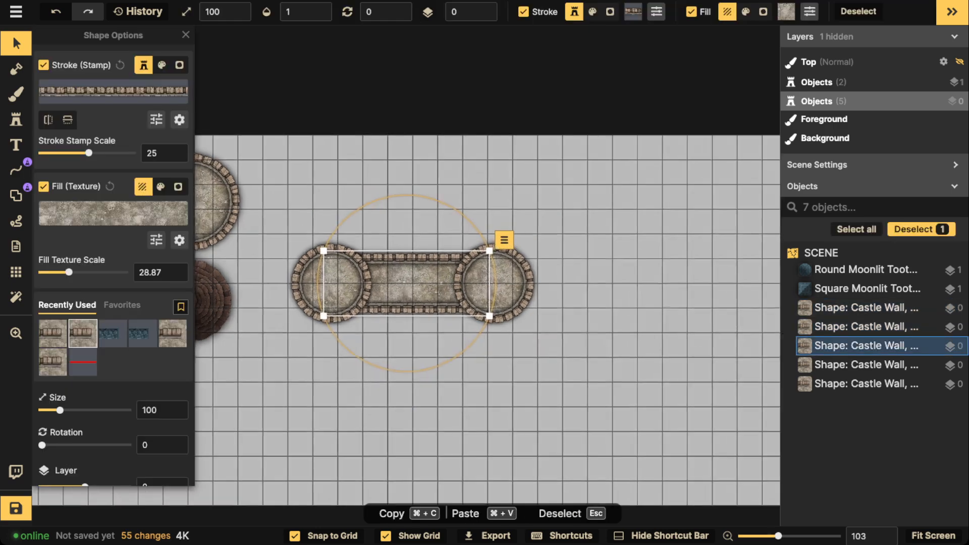
Search the stamp catalog for "wood" and choose the Wood Roof stamp
click(16, 120)
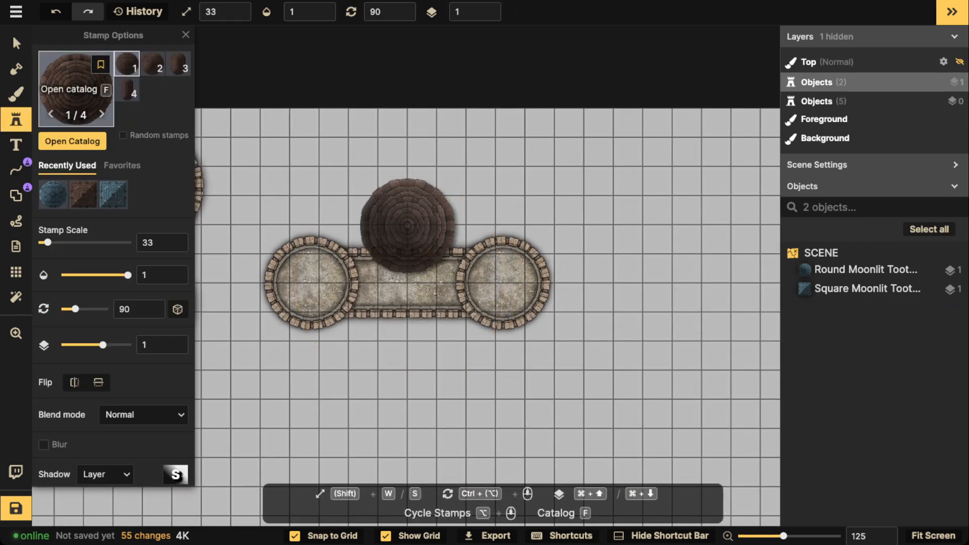
key(f)
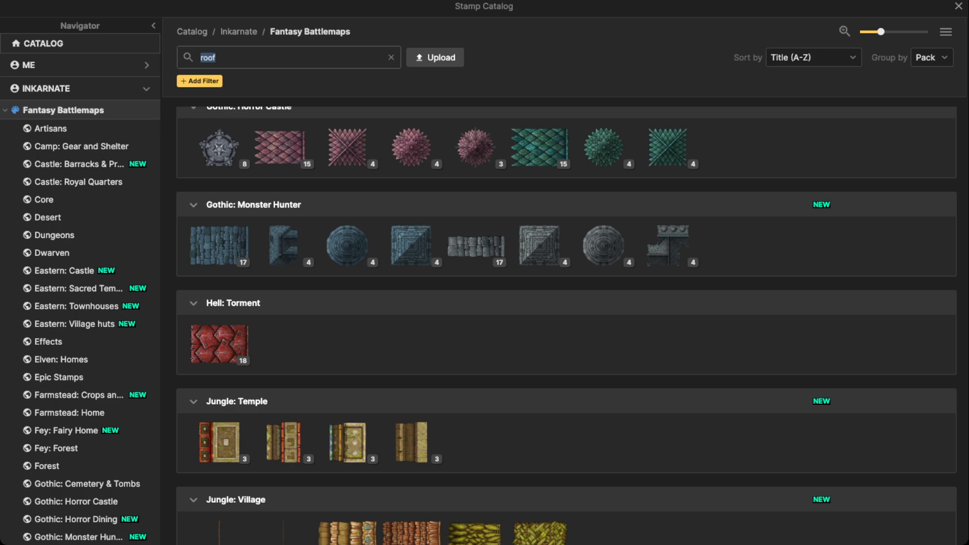
text(wood)
key(Return)
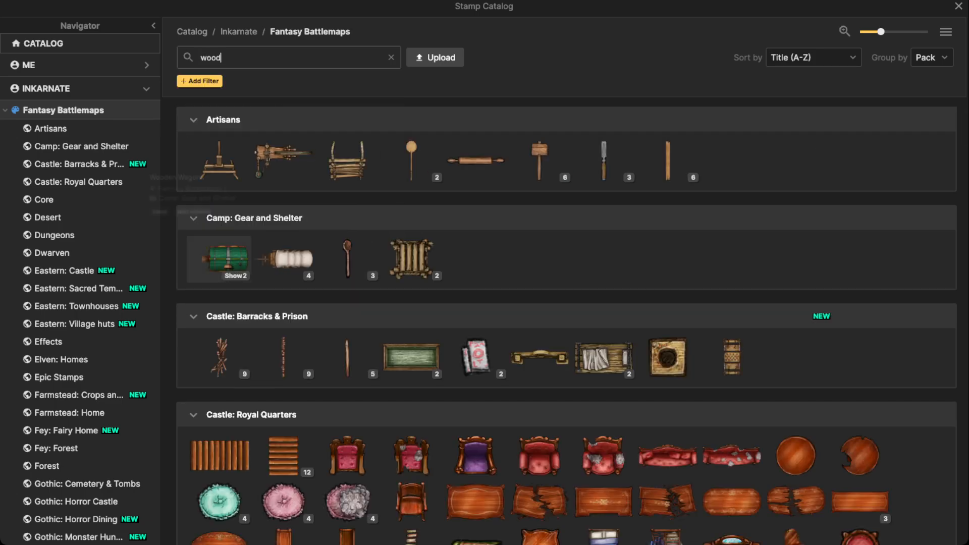
scroll(222, 211, down, 5)
scroll(347, 454, down, 2)
click(347, 494)
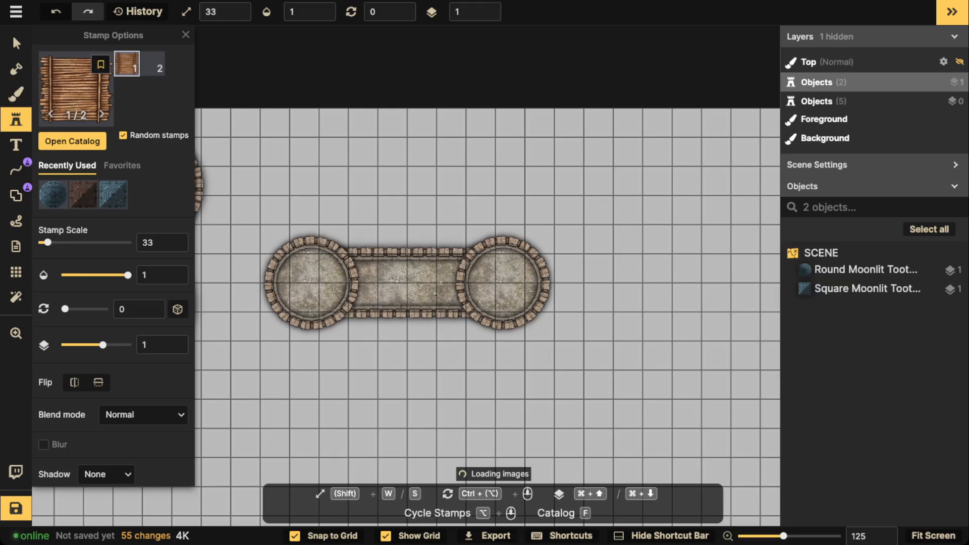
Place the Wood Roof stamp at scale 53 against the middle of the rectangle's lower wall
key(w)
key(w)
click(402, 341)
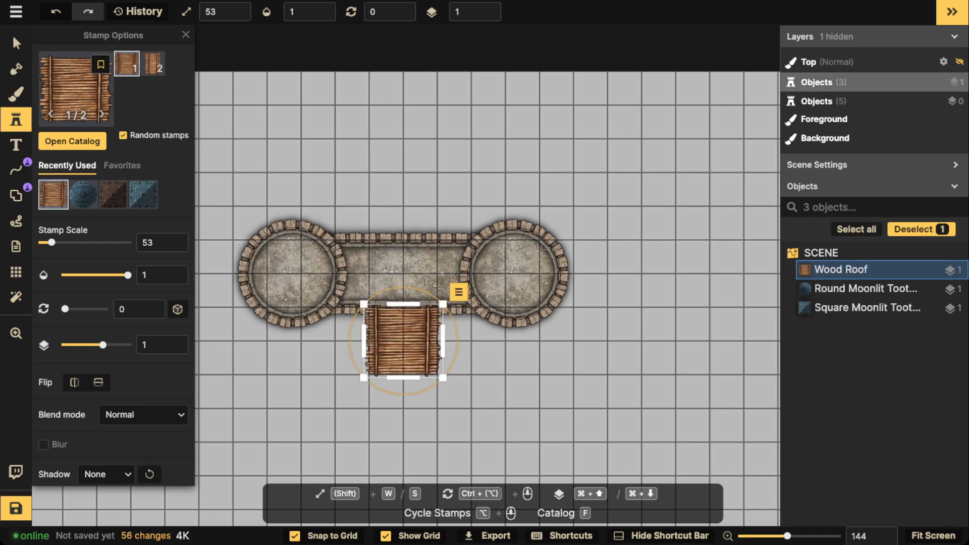
Put the Wood Roof stamp on layer -2, reduce its brightness to 67, and deselect it
click(16, 44)
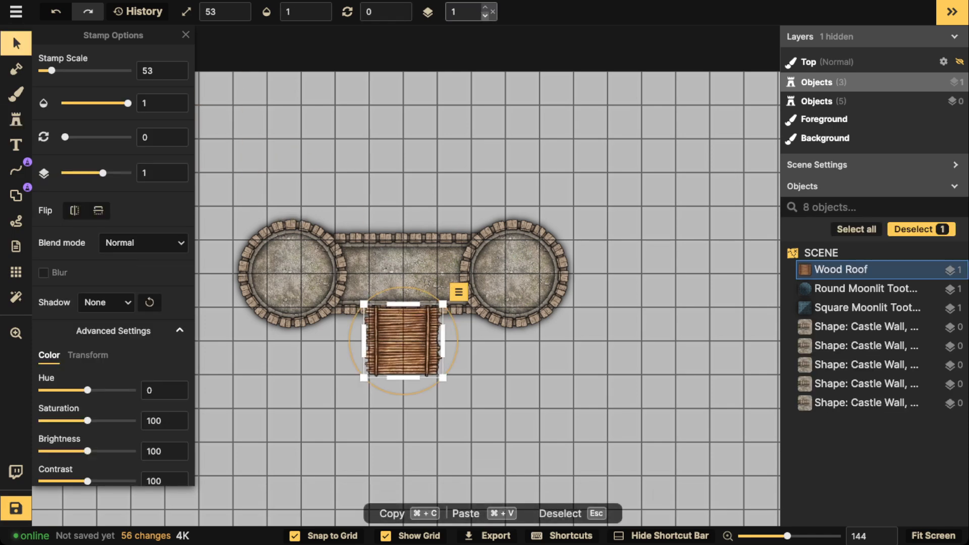
click(485, 16)
click(485, 16)
click(485, 15)
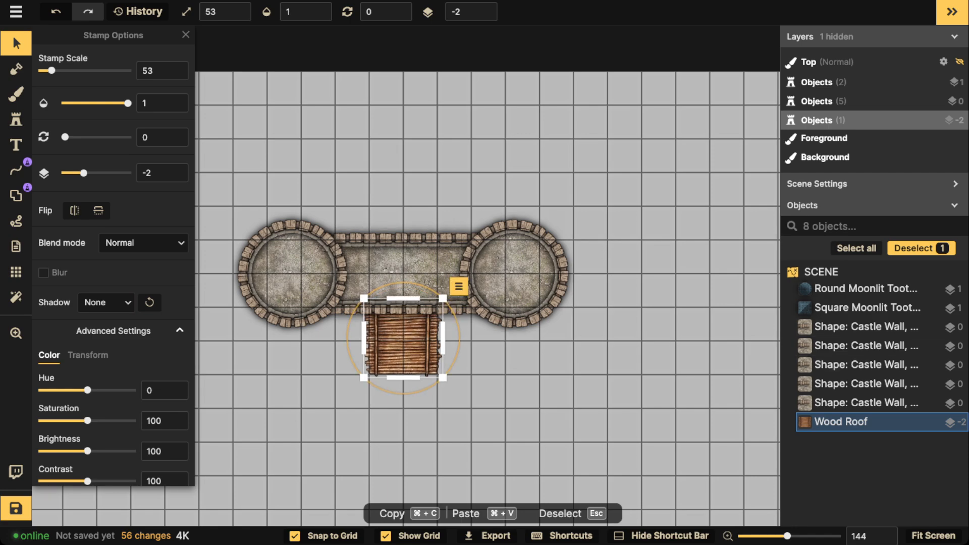
click(72, 451)
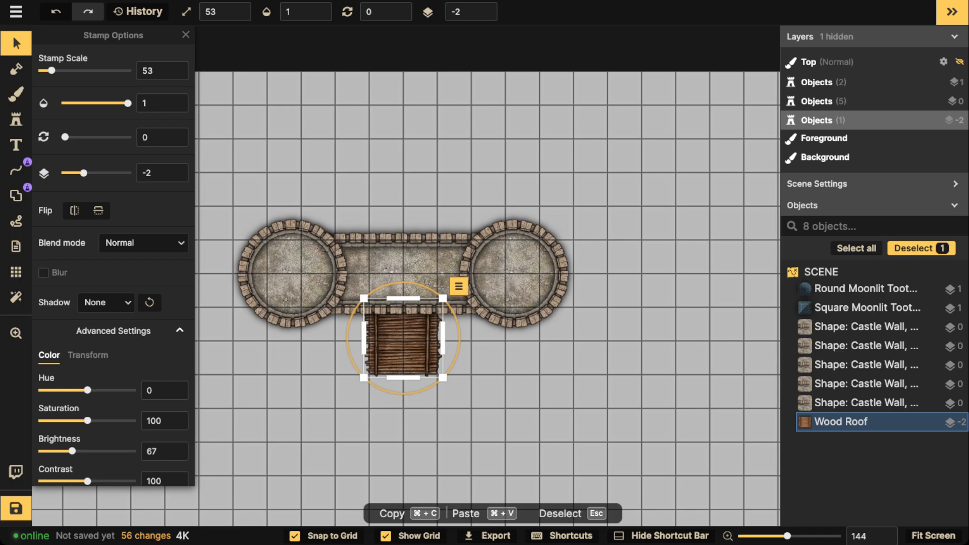
key(Escape)
scroll(404, 270, down, 2)
scroll(397, 322, up, 5)
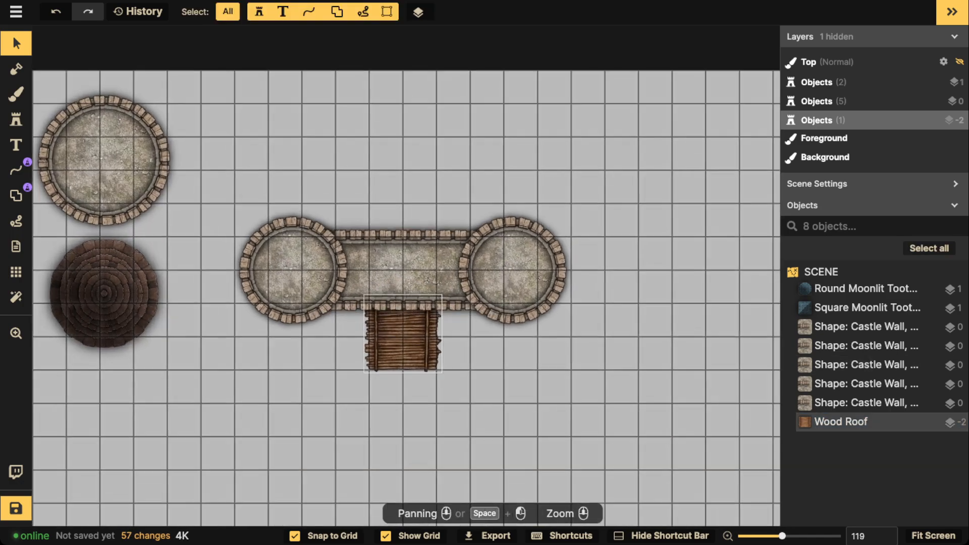
Search the stamp catalog for "chain" and choose the square plate-shaped Hell Chain stamp from the Hell: Torment pack
click(404, 333)
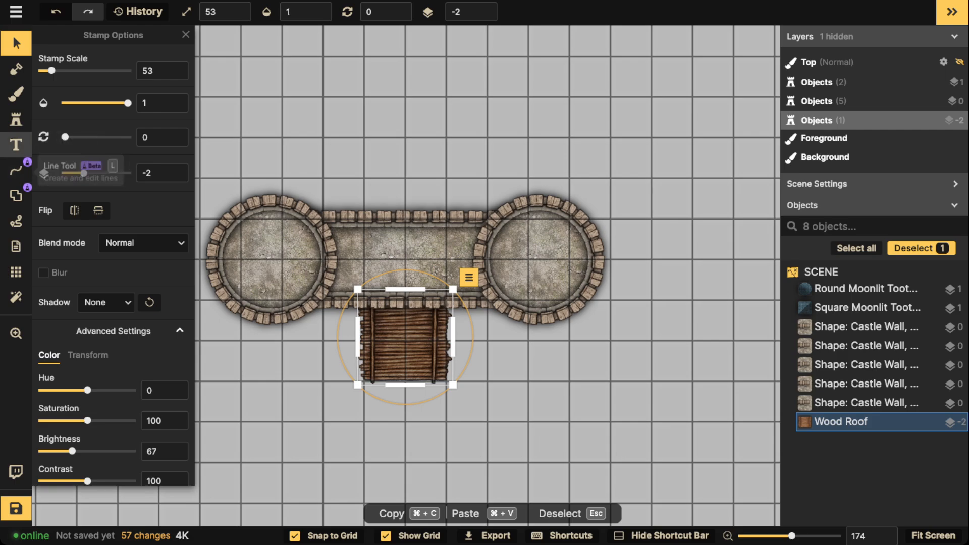
click(16, 120)
click(75, 89)
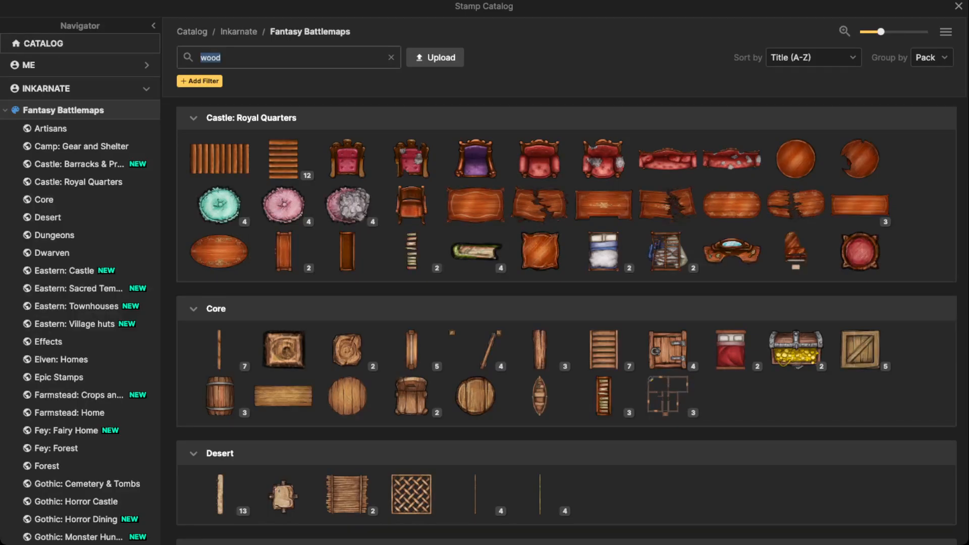
text(chain)
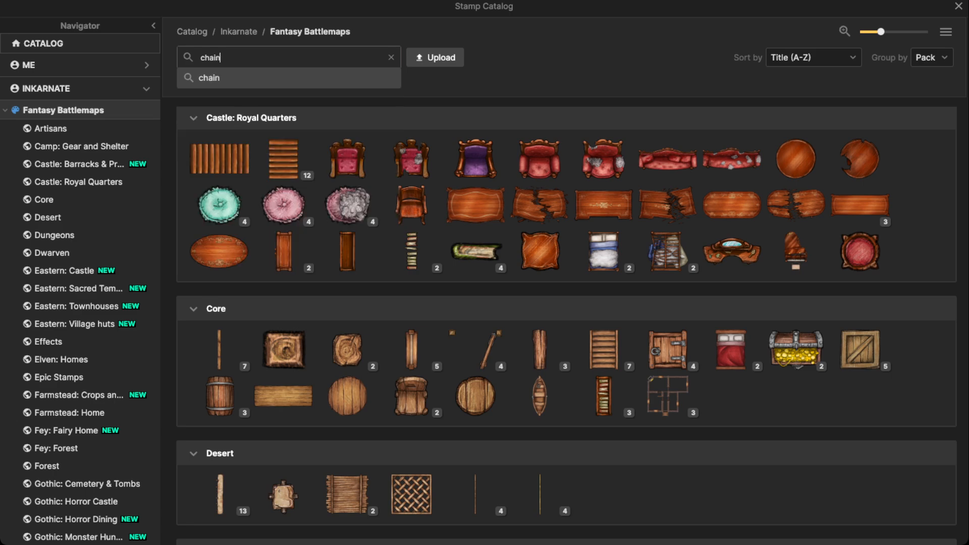
key(Return)
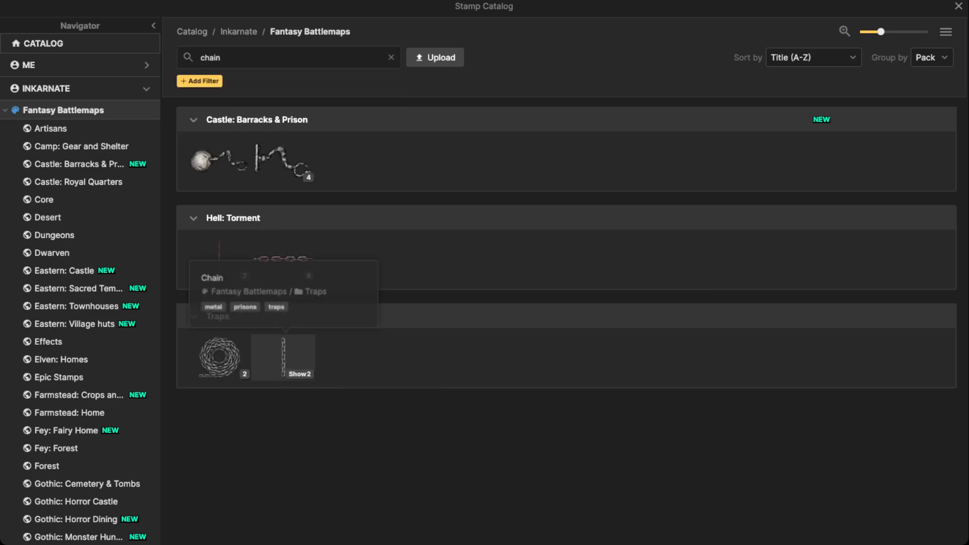
click(309, 374)
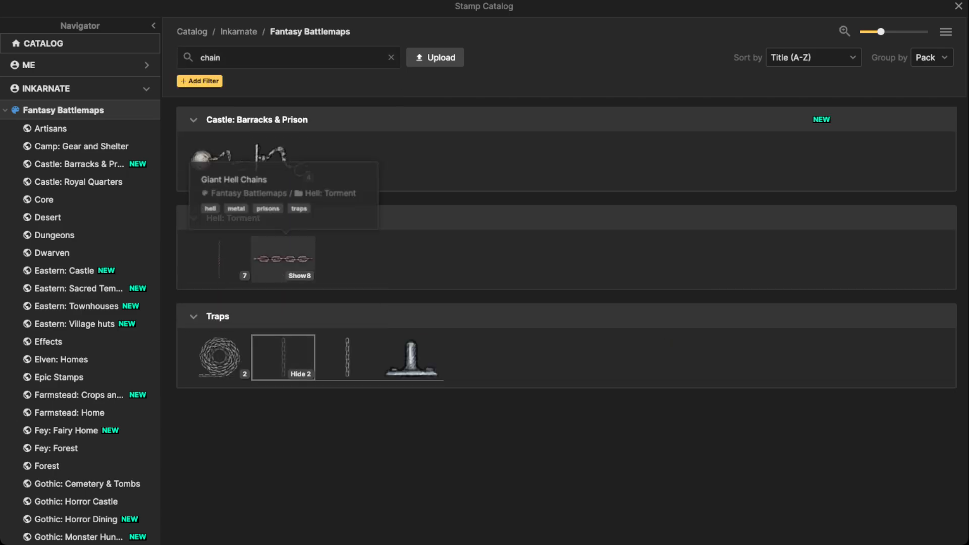
click(239, 276)
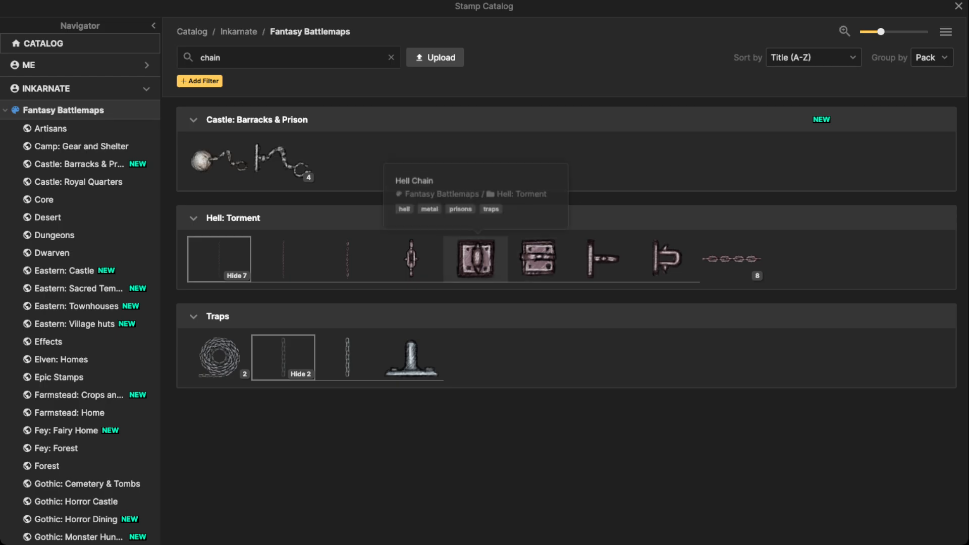
click(476, 258)
With saturation 0 and grid snapping off, place a Hell Chain plate on the lower end of each Wood Roof beam
scroll(373, 364, up, 6)
scroll(116, 348, down, 4)
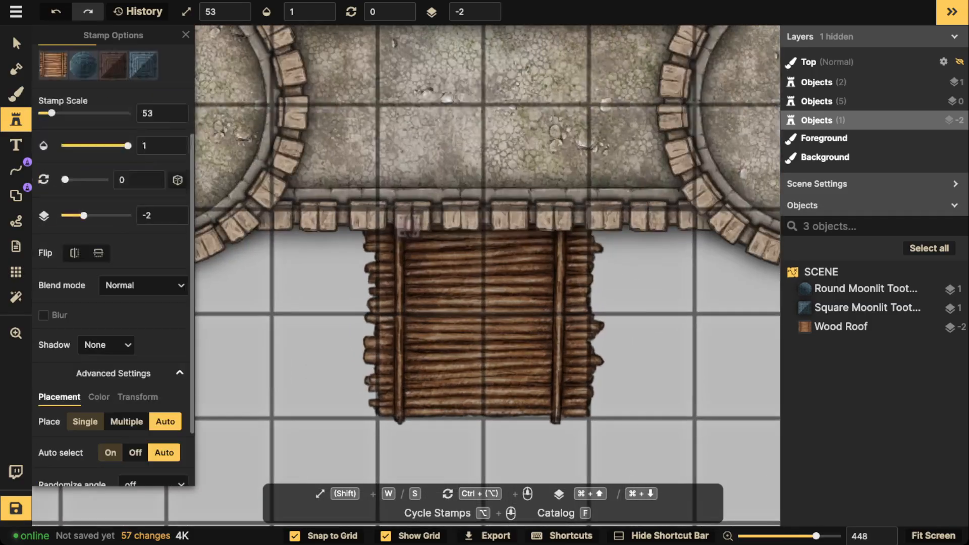
click(98, 323)
drag(87, 389, 42, 389)
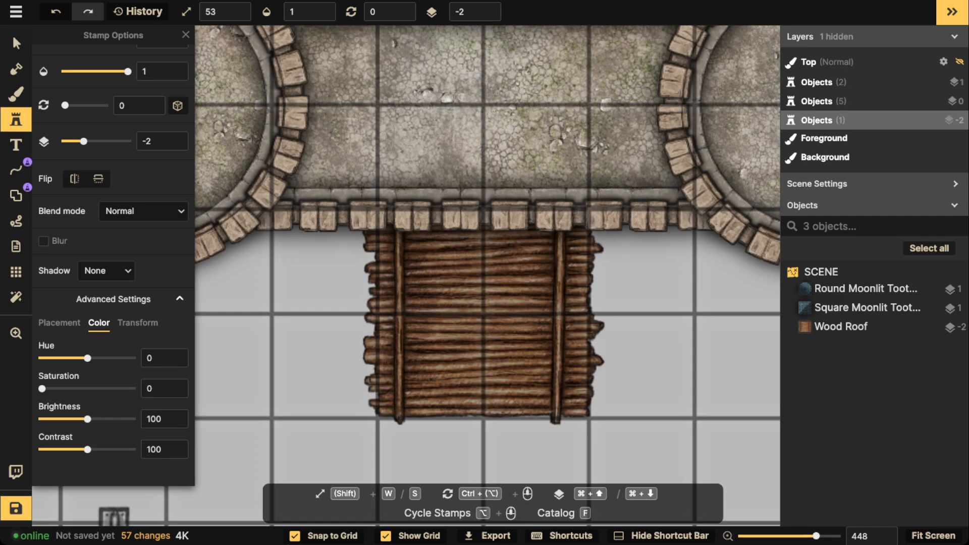
click(295, 535)
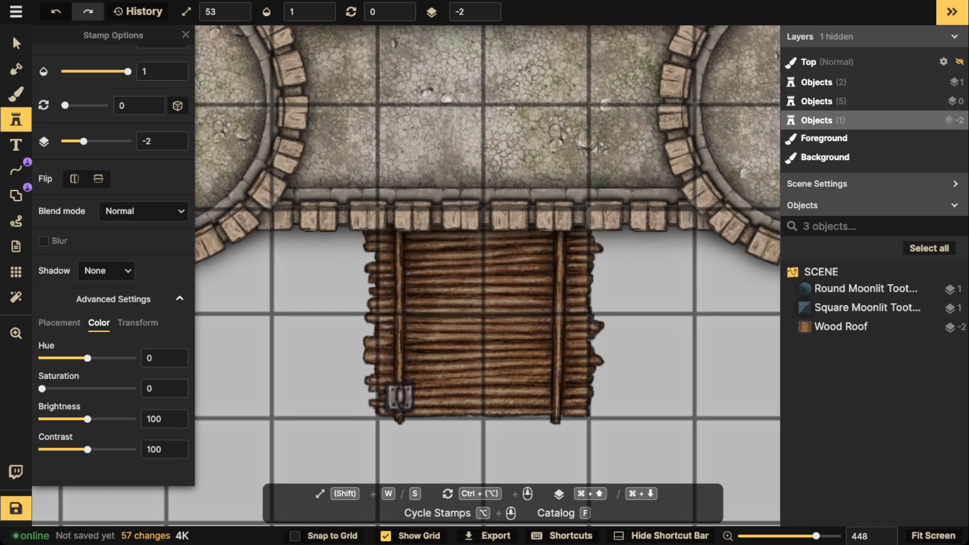
click(399, 398)
click(560, 395)
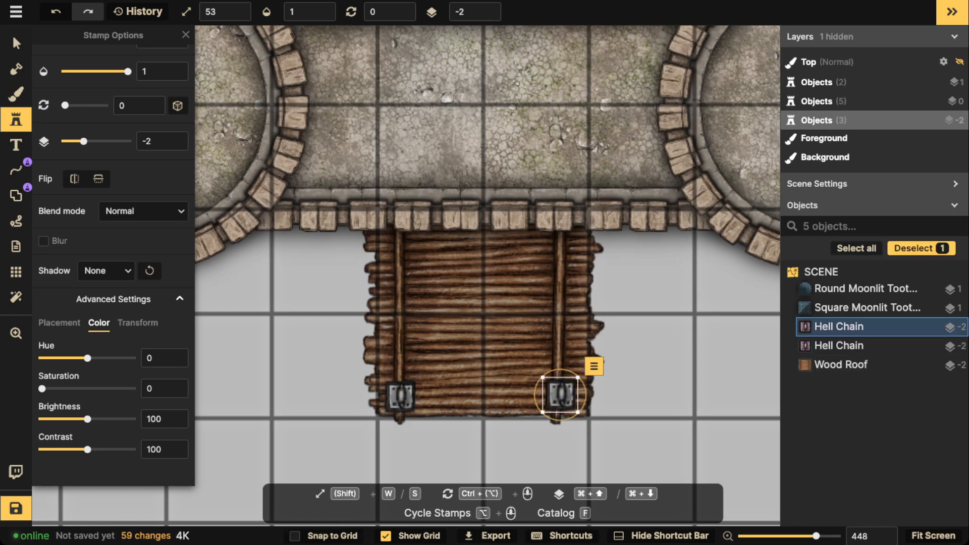
scroll(86, 96, up, 4)
click(84, 91)
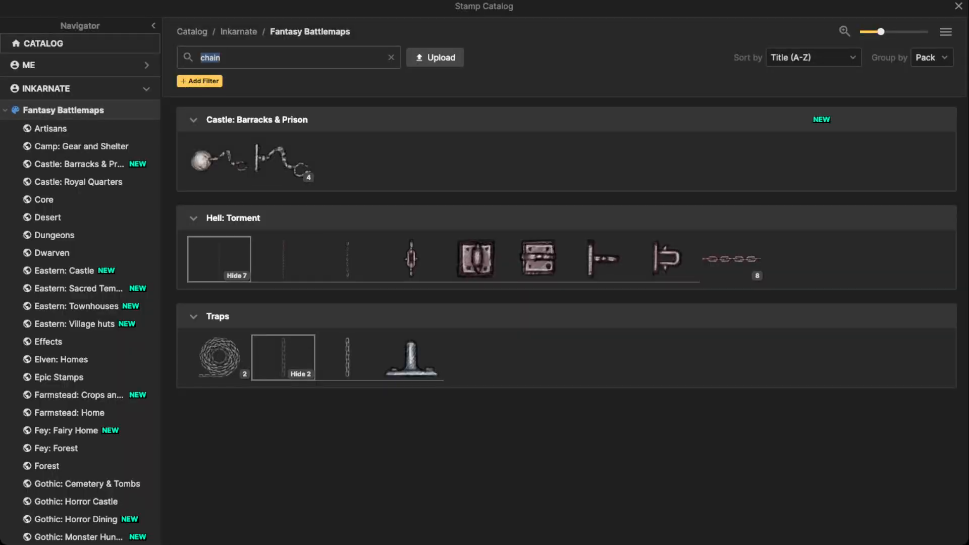
click(347, 358)
scroll(404, 316, down, 1)
key(s)
key(s)
key(s)
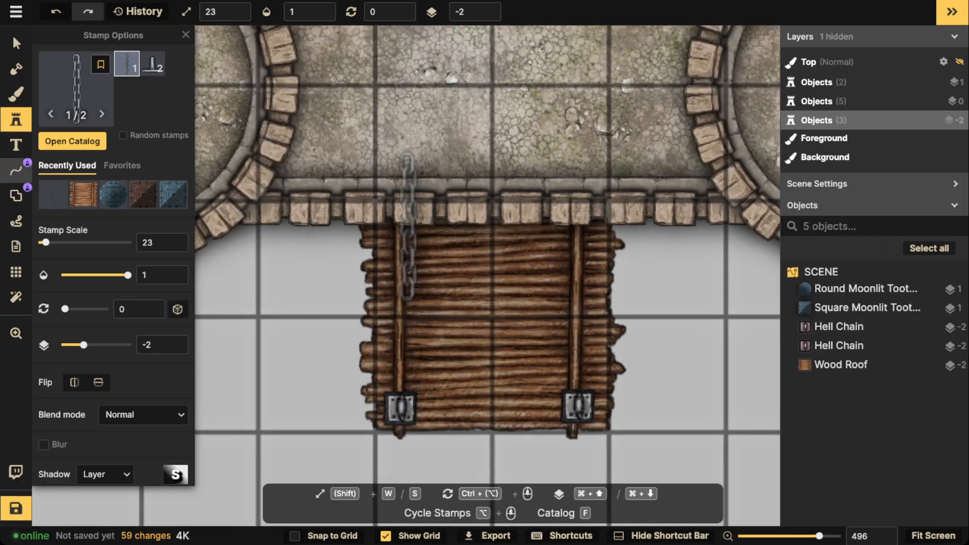
Search the Line tool's path catalog for "chain" and choose the Chain stroke from the Traps pack
click(16, 170)
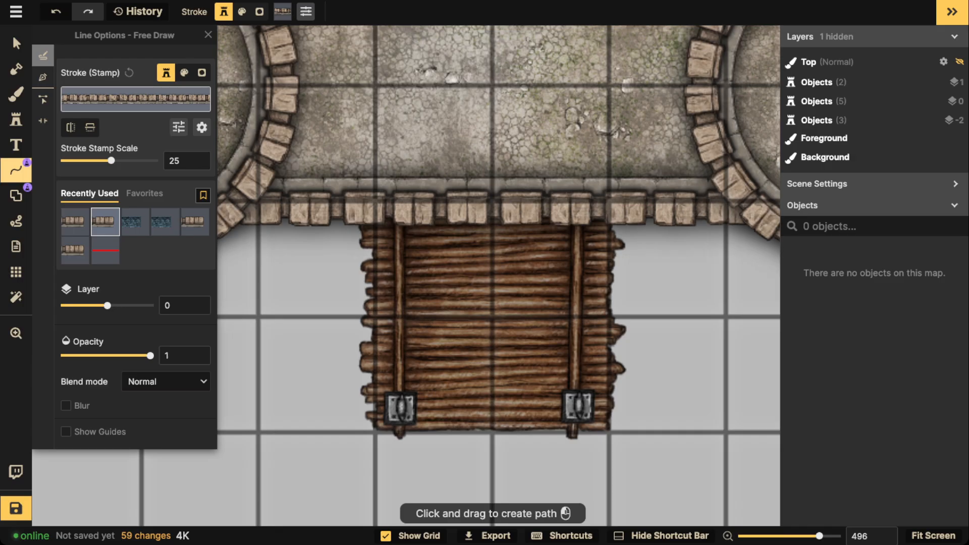
click(135, 99)
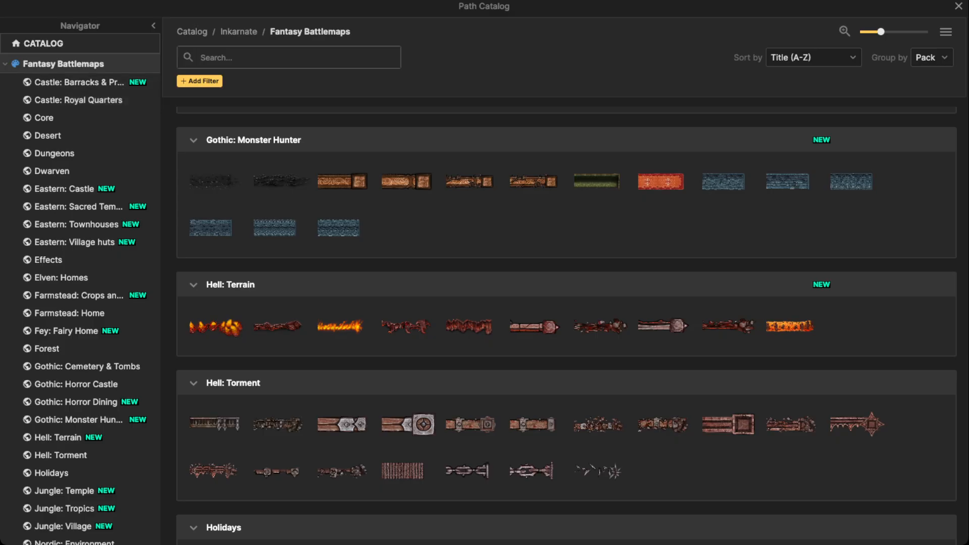
text(chain)
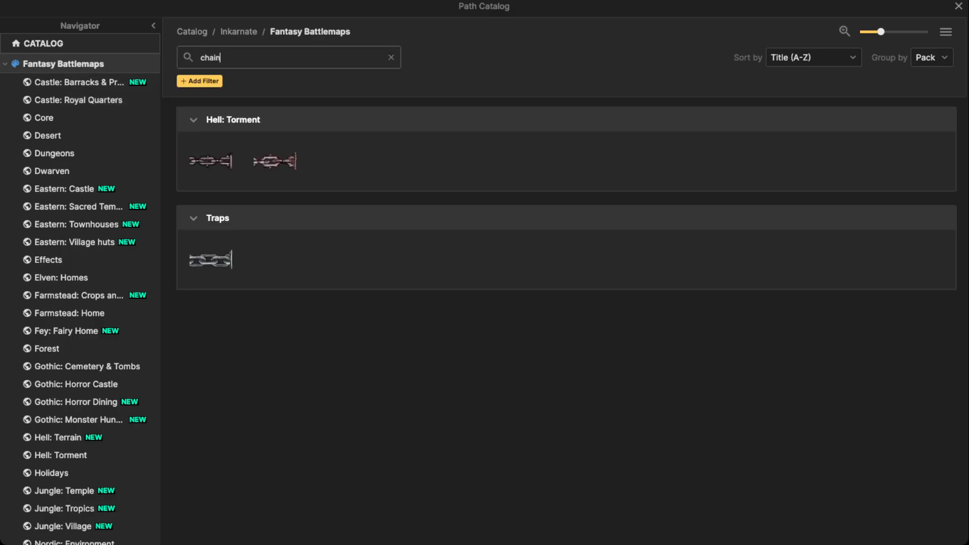
click(210, 259)
Turn off caps and shadow for the chain stroke and set its stamp scale to 20
click(202, 127)
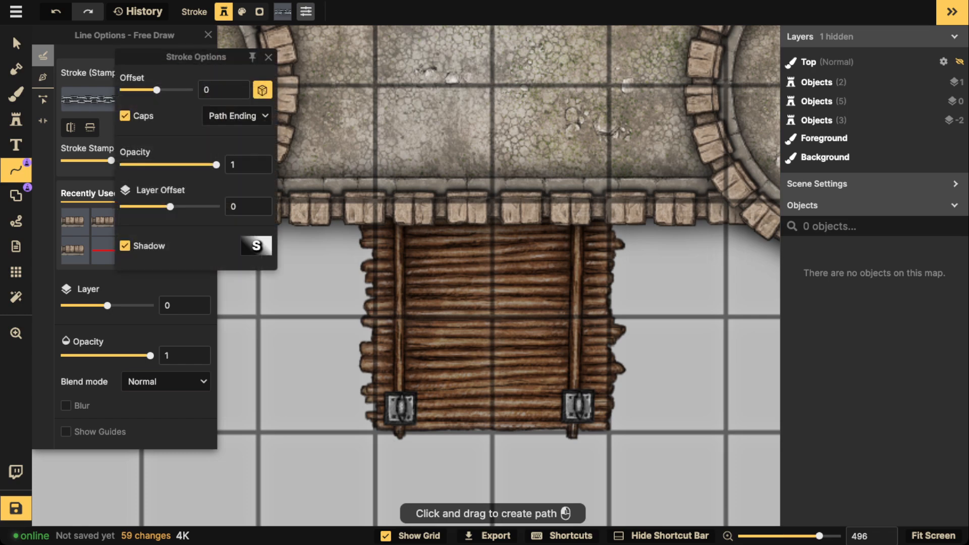
click(124, 116)
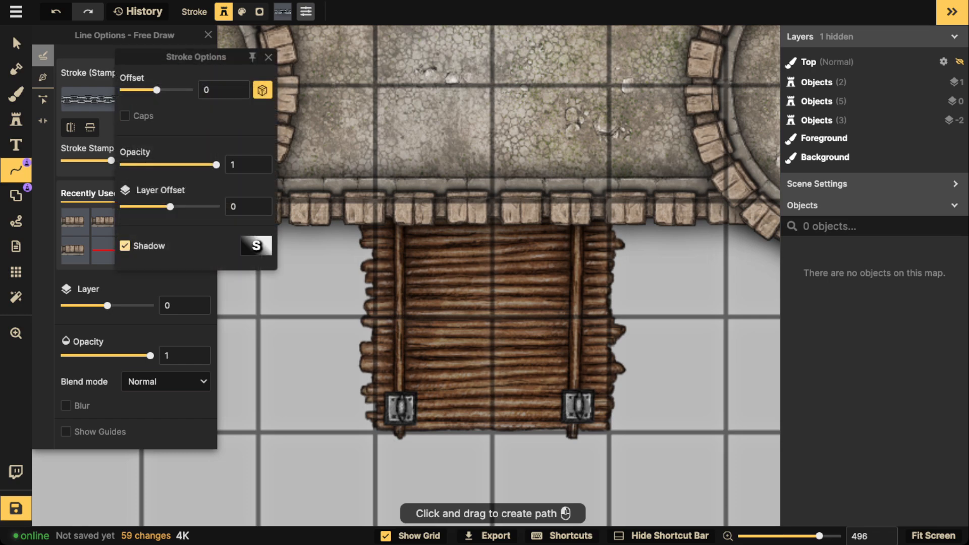
click(125, 245)
click(268, 57)
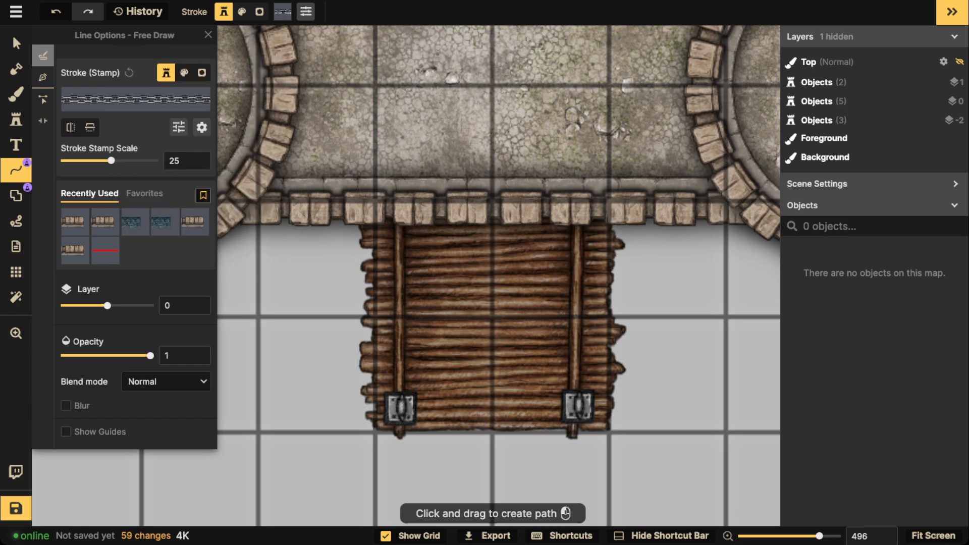
drag(111, 160, 108, 160)
Draw two straight chain lines with the Pen, each running from a metal plate outward and up to the castle's lower wall
click(42, 77)
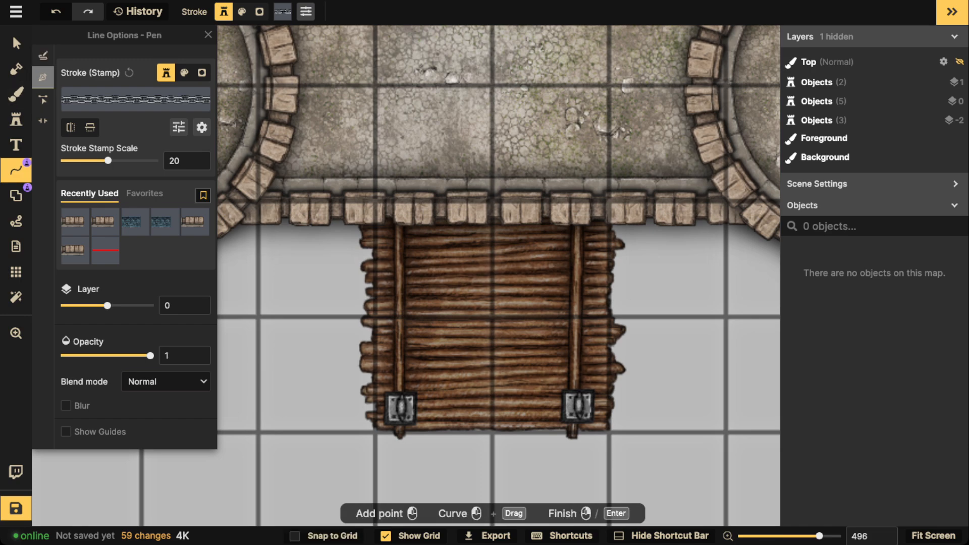
click(399, 404)
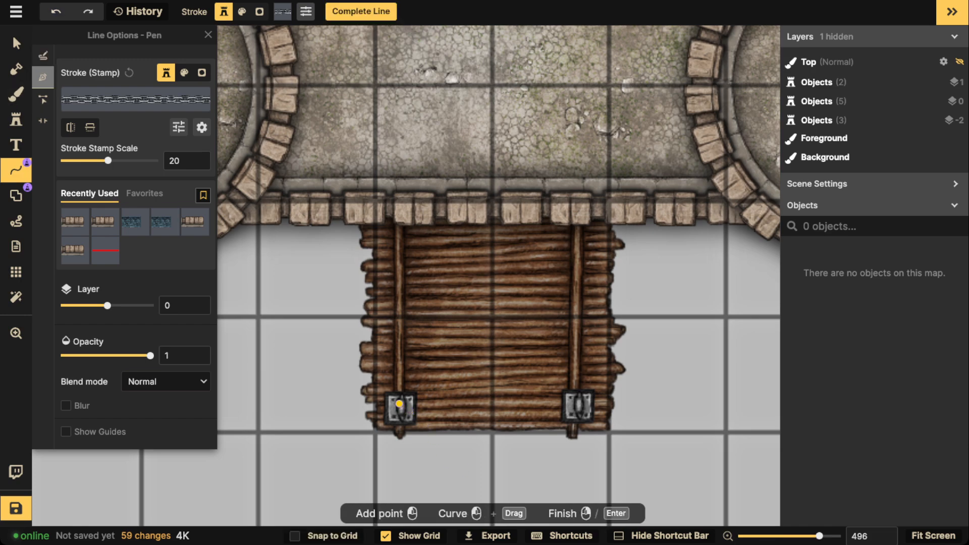
click(304, 215)
key(Return)
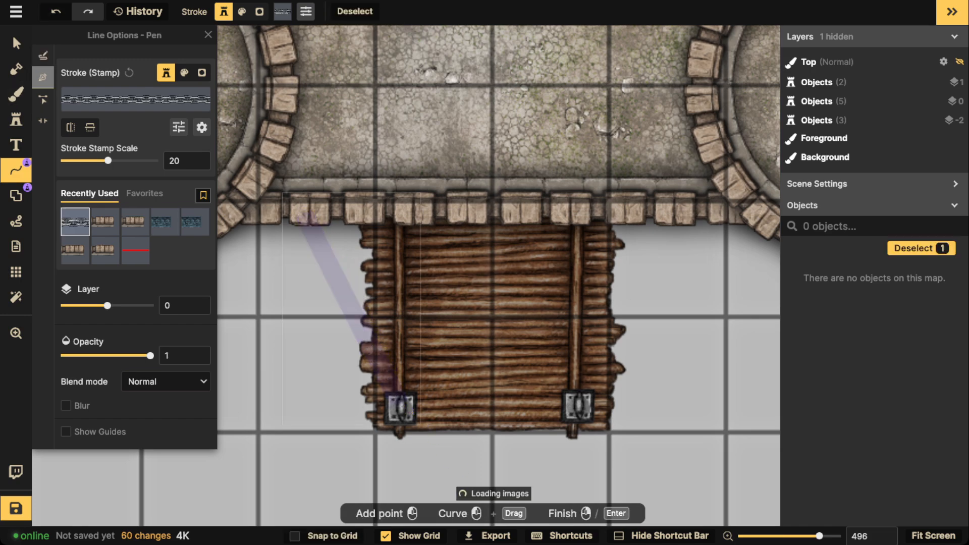
click(580, 402)
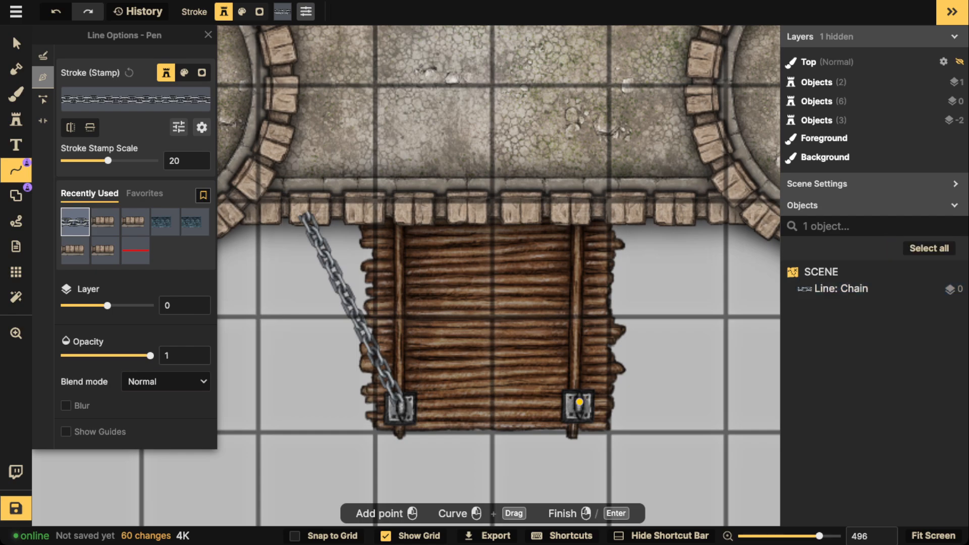
click(661, 211)
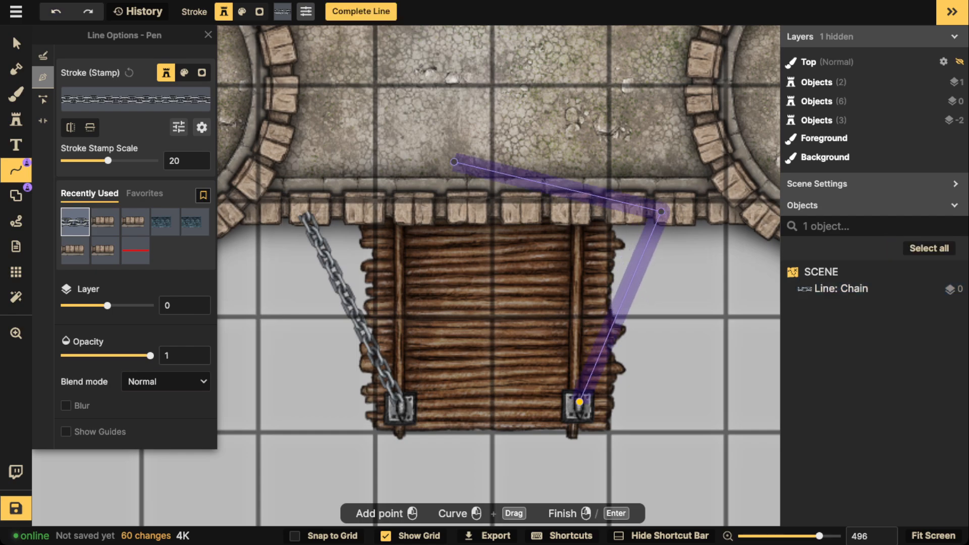
key(Return)
Select both chain lines together and put them on layer -1
scroll(268, 102, down, 2)
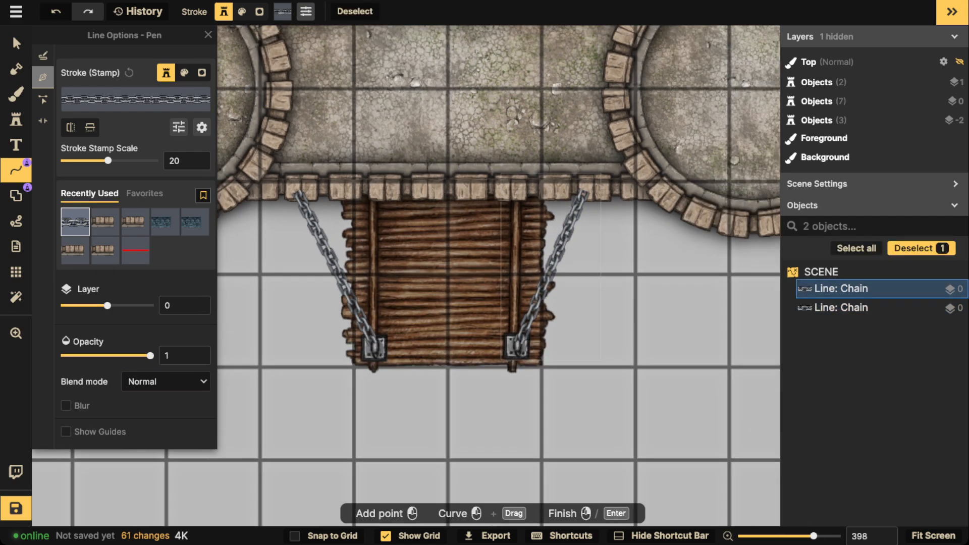
click(17, 43)
click(328, 256)
shift+click(556, 257)
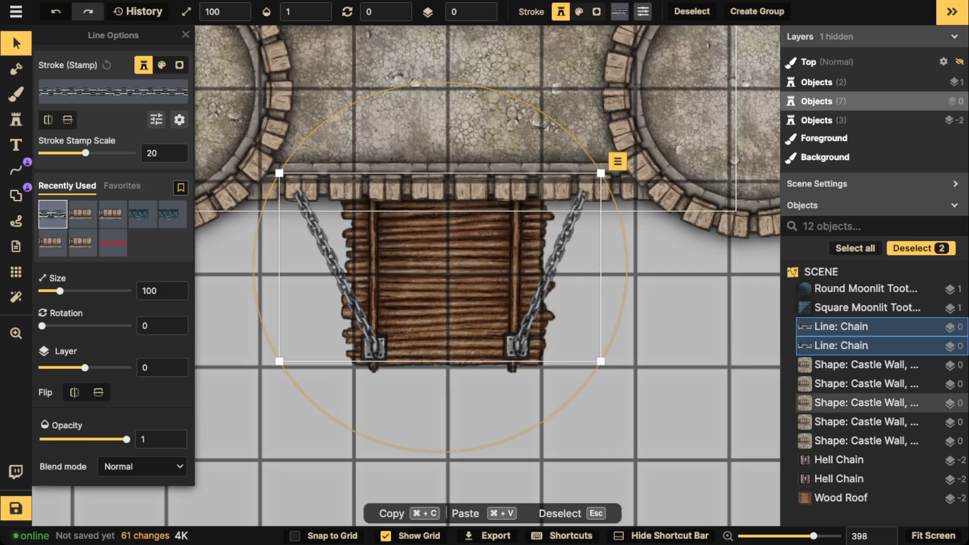
click(485, 15)
Rotate the right chain line to 3 degrees, shift it slightly right and down onto its plate, and deselect it
click(551, 272)
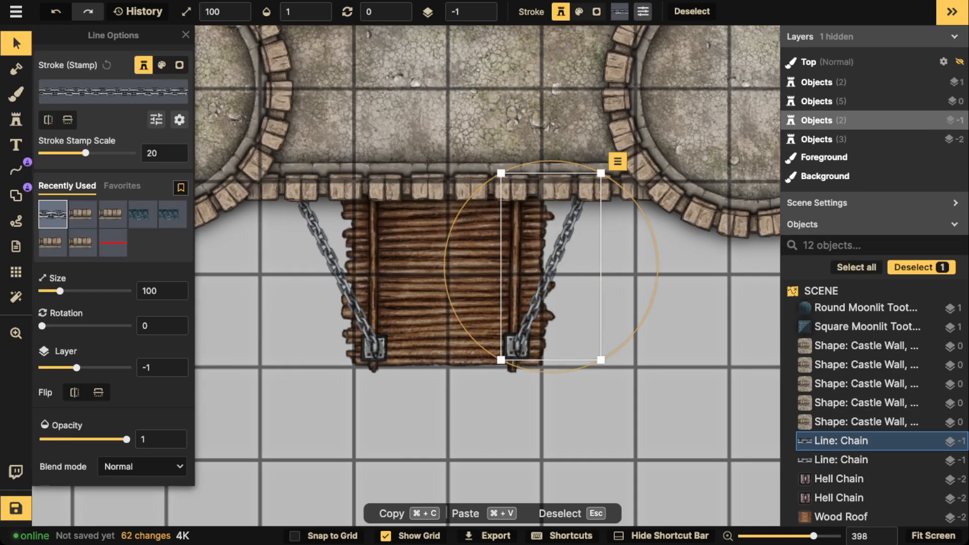
drag(658, 263, 658, 267)
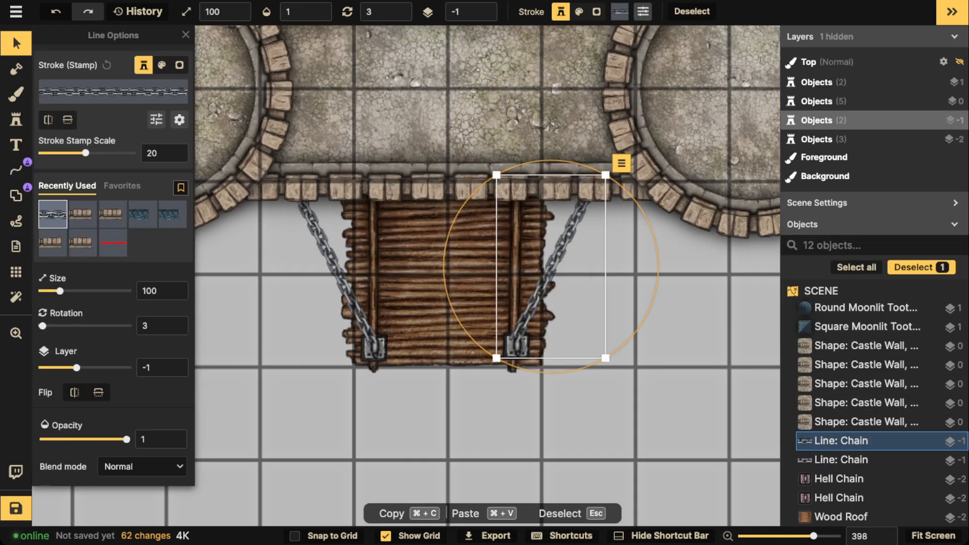
drag(549, 268, 556, 273)
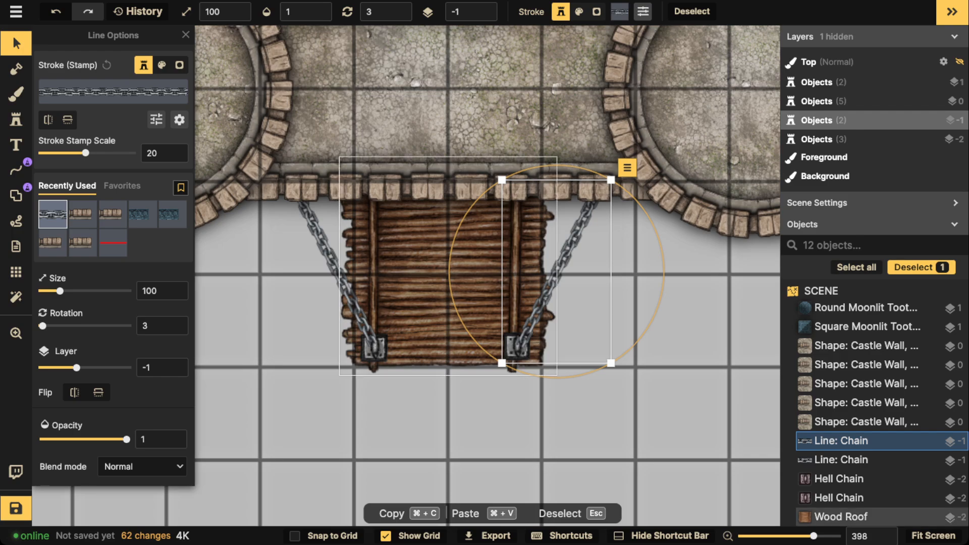
key(Escape)
Select the two round towers joined to the walled rectangle, raise them to layer 1, and deselect them
scroll(457, 217, down, 6)
drag(414, 152, 415, 224)
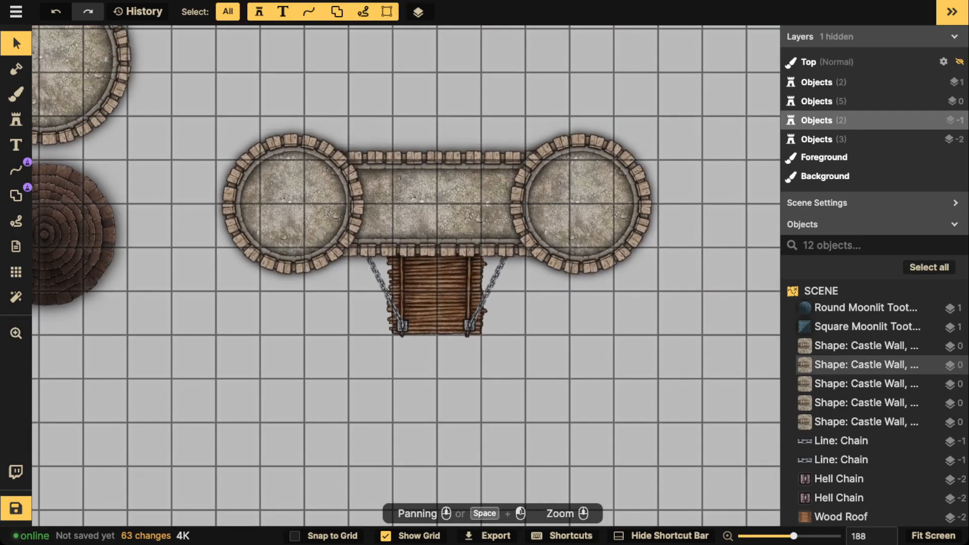
click(293, 204)
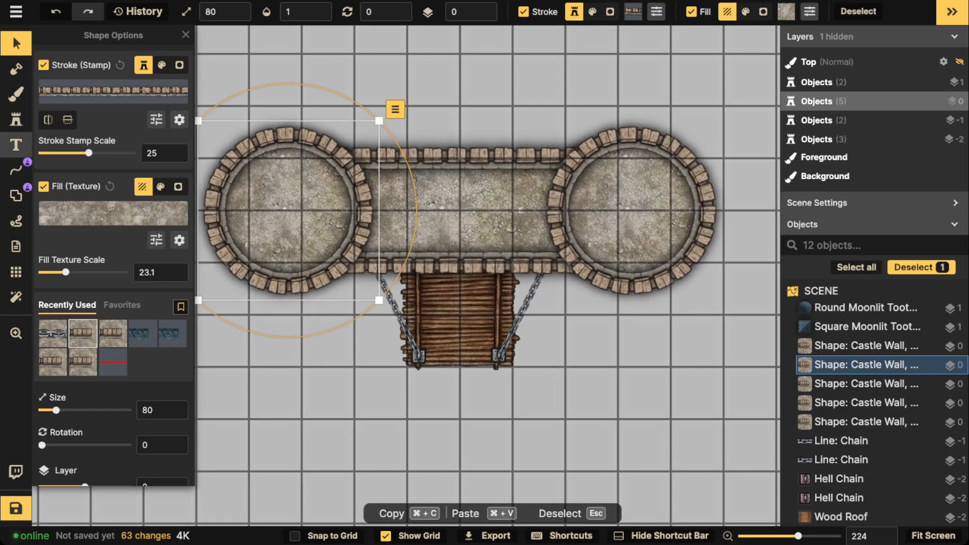
click(16, 120)
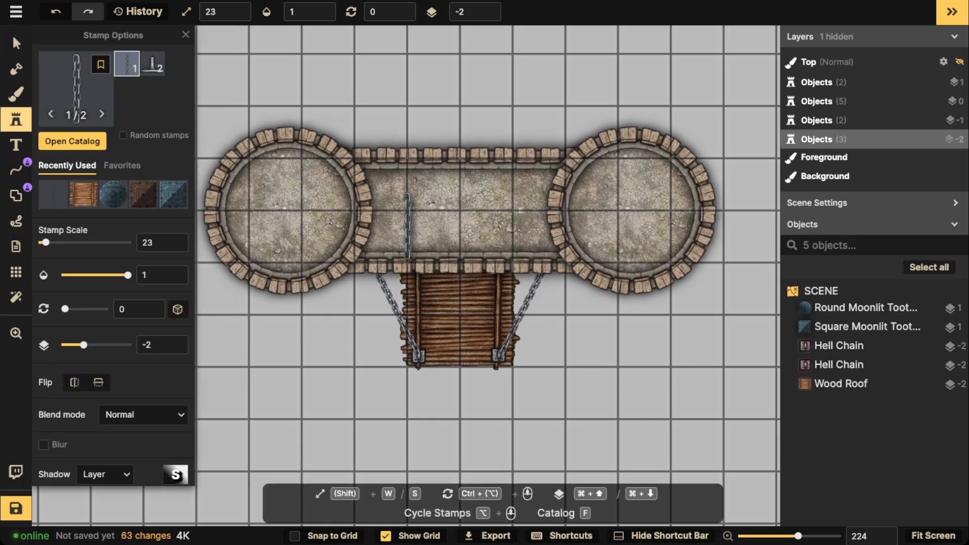
click(16, 43)
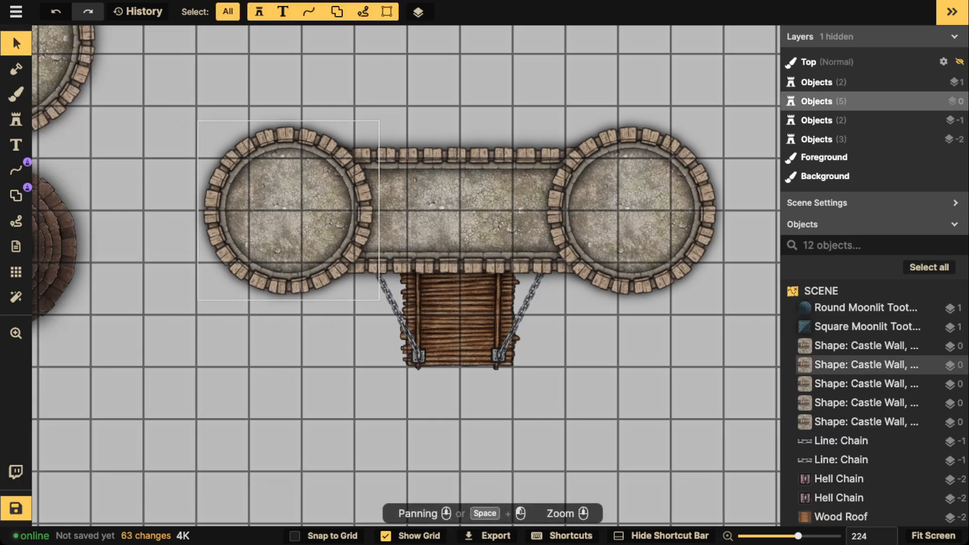
click(293, 207)
shift+click(623, 209)
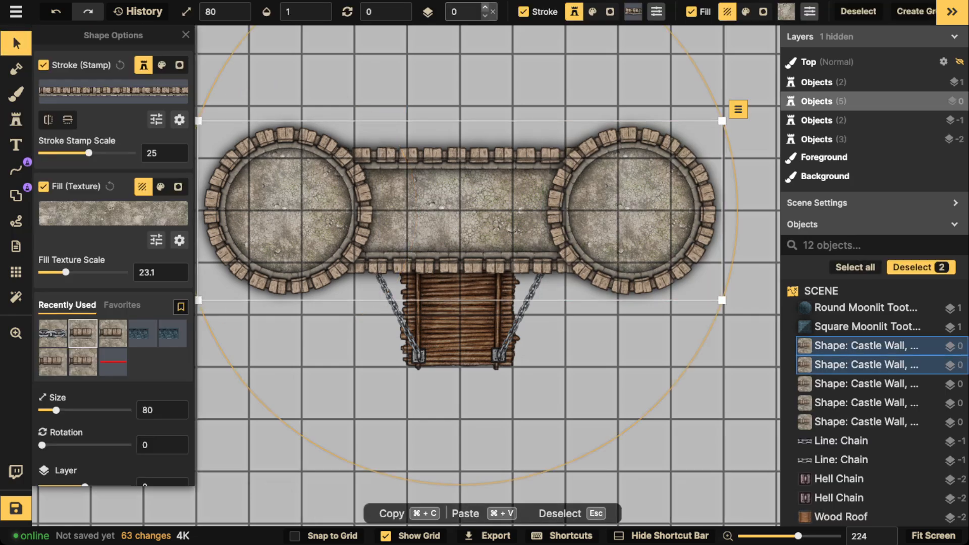
click(485, 7)
key(Escape)
Find the Brick Railings Stairs stamp with the search "stair", place its second variant rotated 270 degrees at the walkway's left end, and set layer 0
click(16, 119)
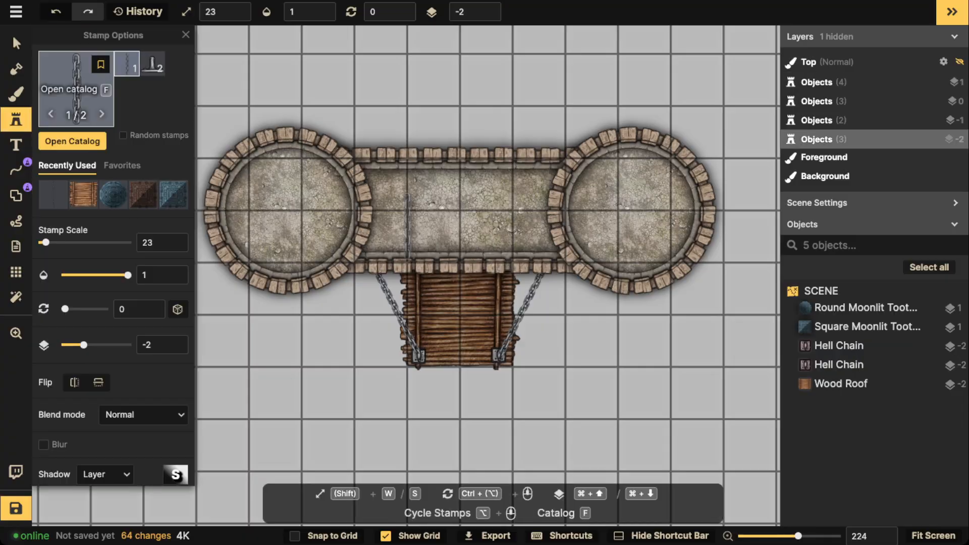
text(f)
text(stair)
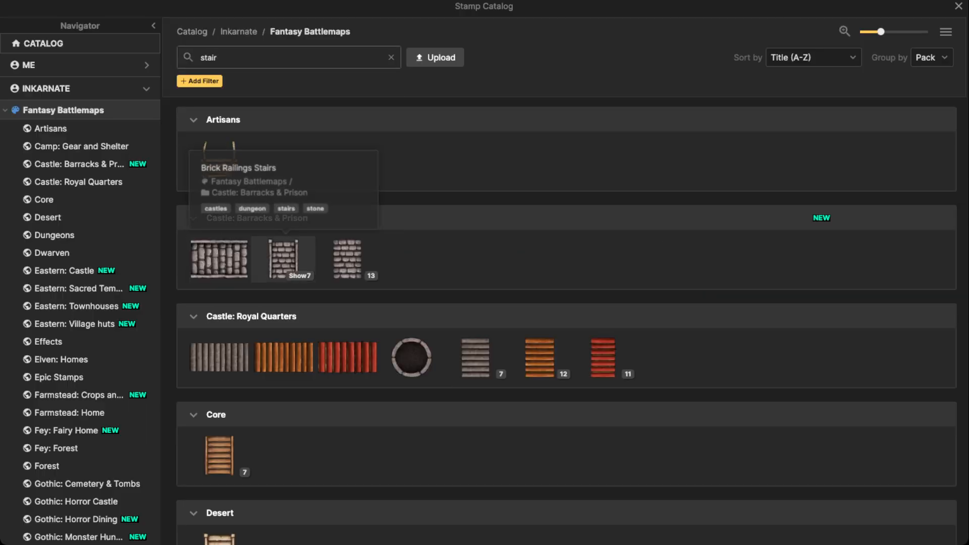
click(283, 259)
alt+scroll(407, 227, down, 1)
ctrl+scroll(377, 204, down, 3)
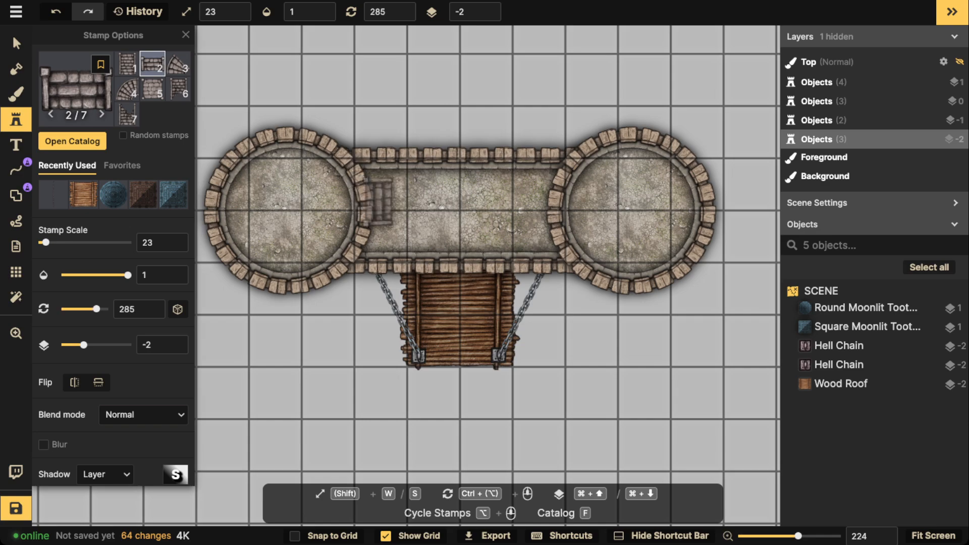
click(377, 208)
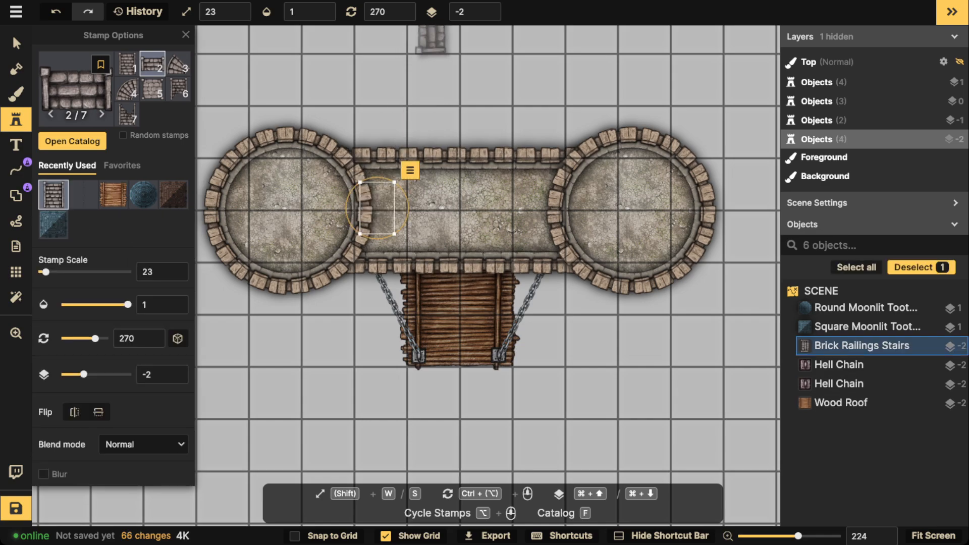
click(488, 8)
click(488, 8)
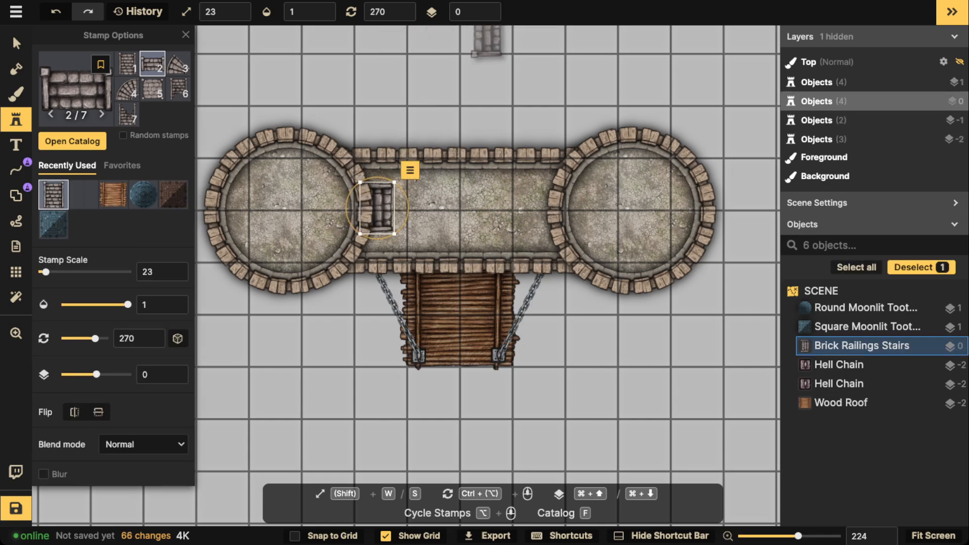
Rotate the Brick Railings Stairs stamp to 90 degrees and place a second one at the walkway's right end
click(506, 219)
ctrl+scroll(518, 208, up, 2)
click(539, 208)
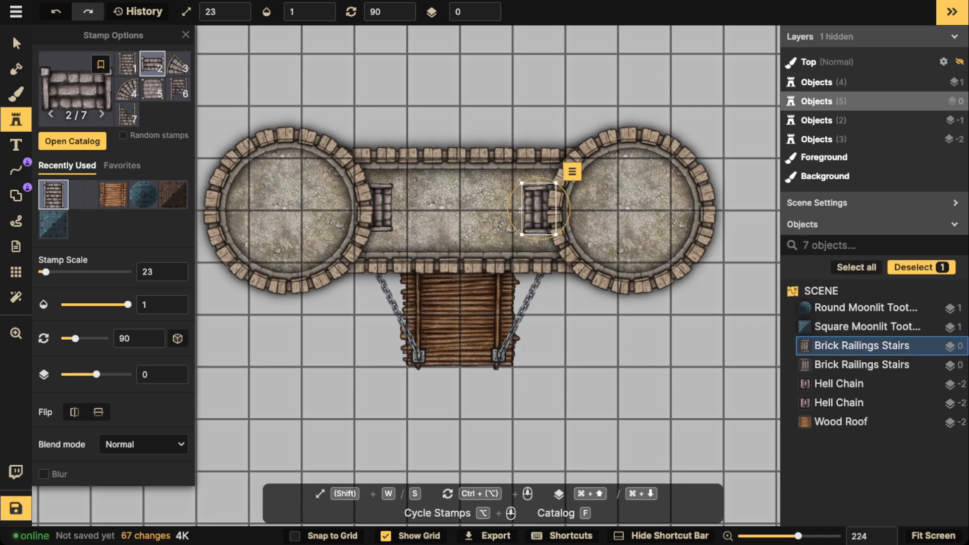
Select both Brick Railings Stairs together and set their shadow to None
click(16, 43)
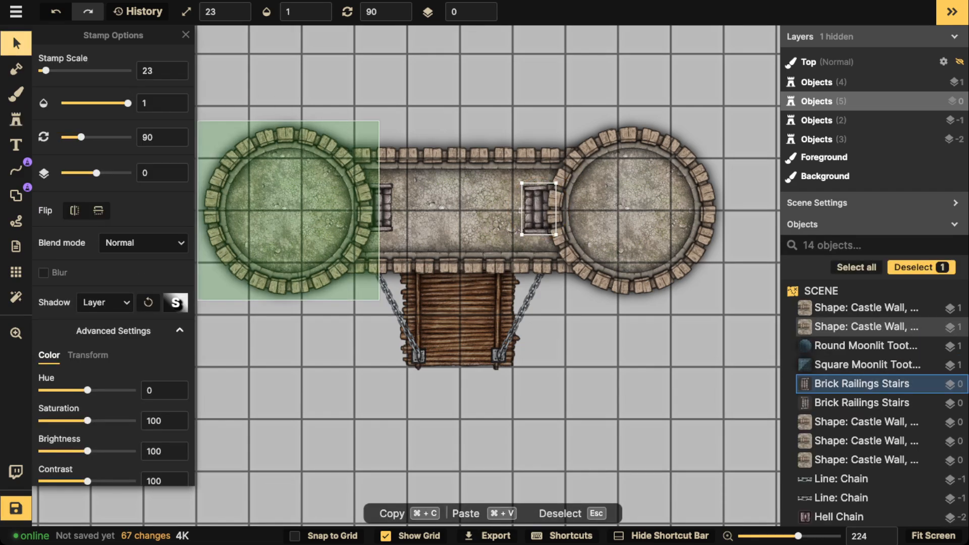
shift+click(866, 402)
click(105, 302)
click(96, 309)
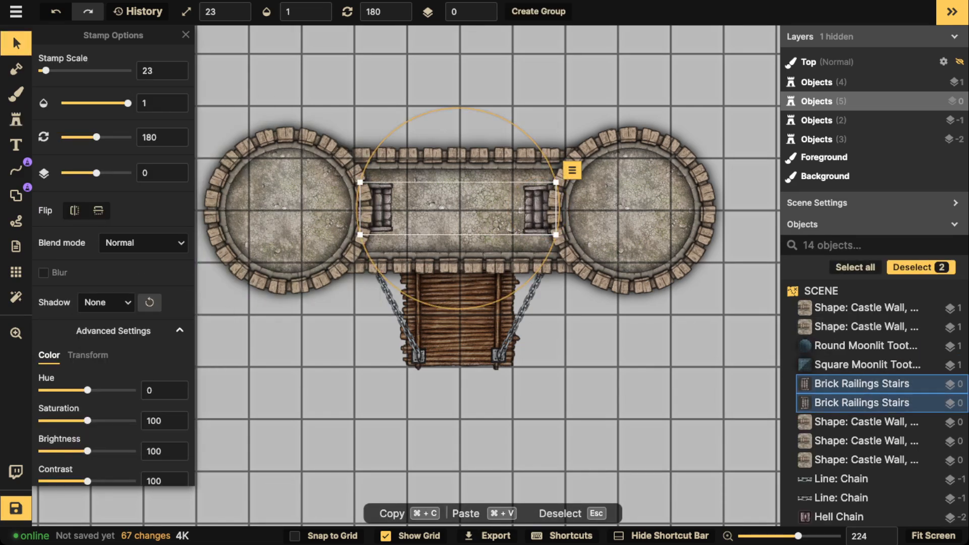
Set both brick stairs to the Luminosity blend mode, lower their contrast to 79, and deselect them
click(143, 243)
scroll(121, 353, down, 3)
click(81, 445)
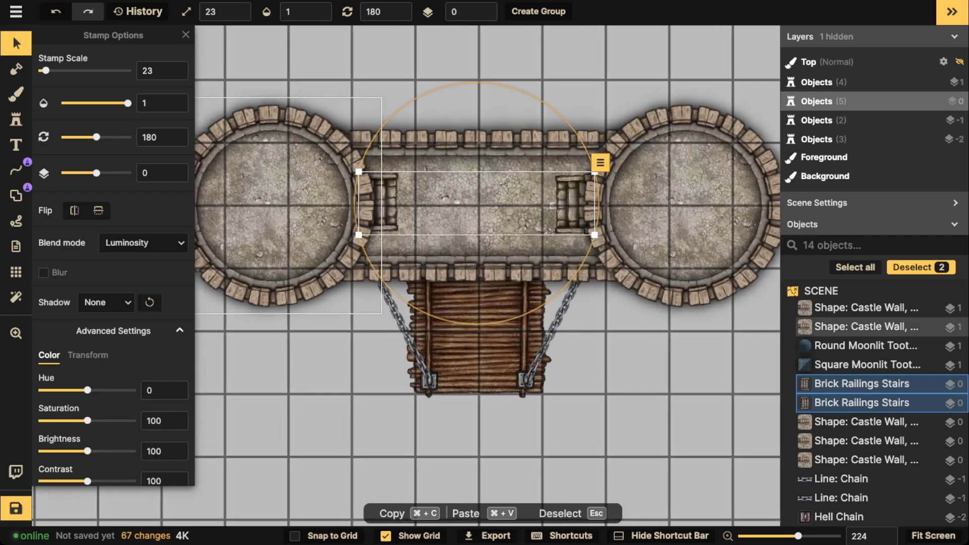
scroll(377, 213, up, 3)
drag(87, 481, 78, 481)
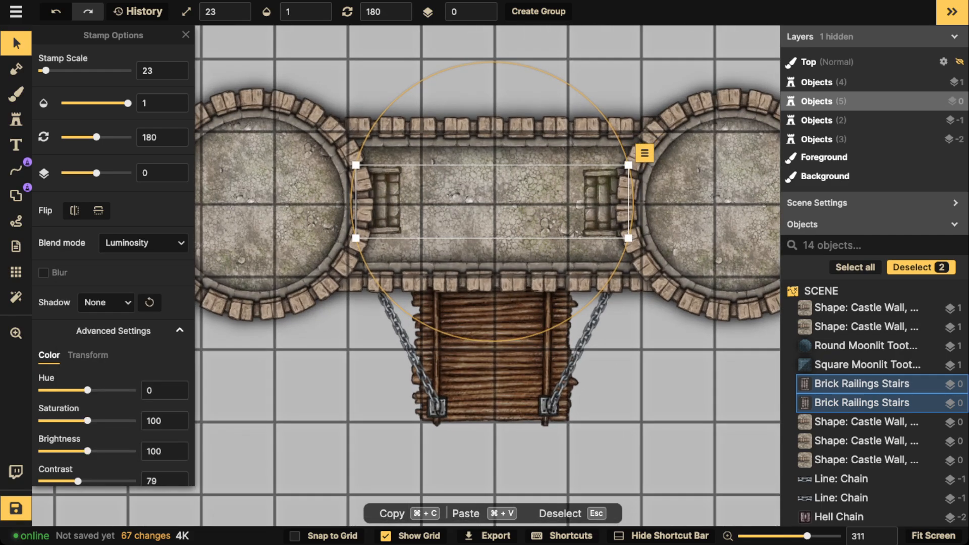
key(Escape)
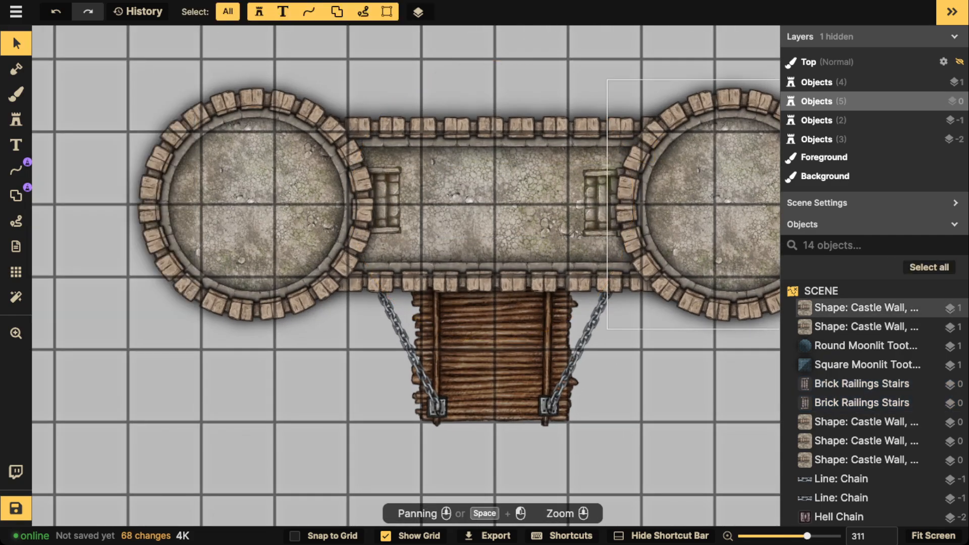
Shift the right brick stairs slightly right against the right tower's wall and deselect them
click(602, 202)
drag(603, 202, 611, 203)
key(Escape)
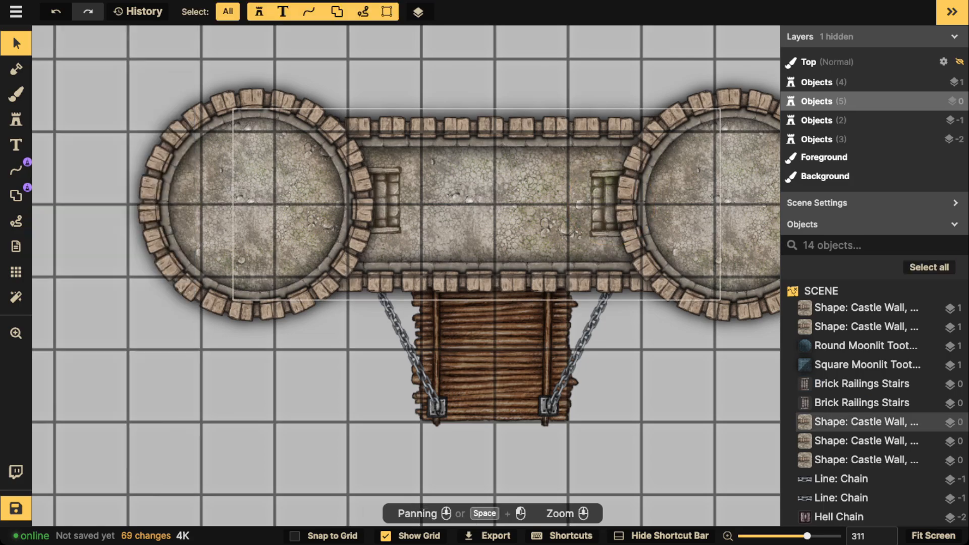
Find the wooden Stairs stamp from Sea: Sailing Ships by searching "stair", place it in the left round tower, and raise it to layer 1
scroll(388, 174, down, 4)
click(16, 119)
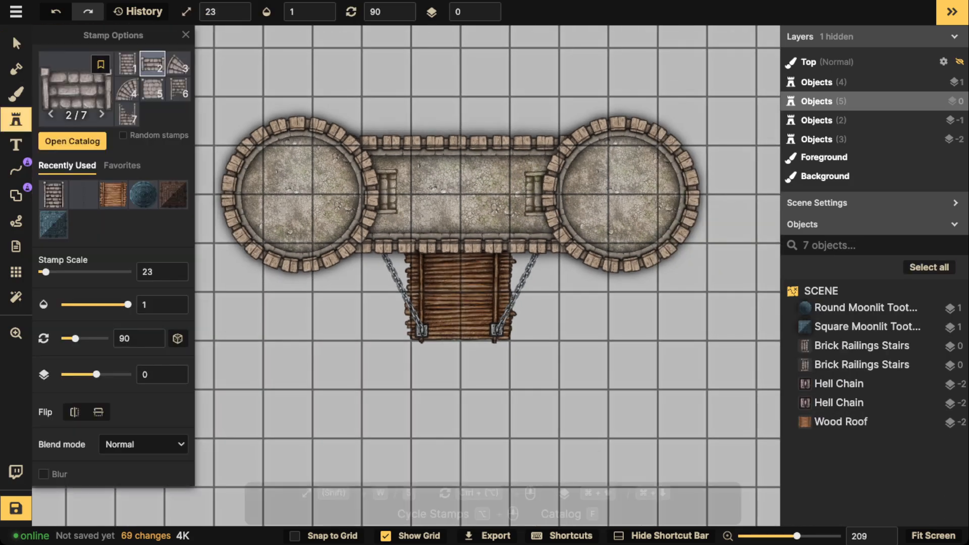
click(75, 89)
text(stair)
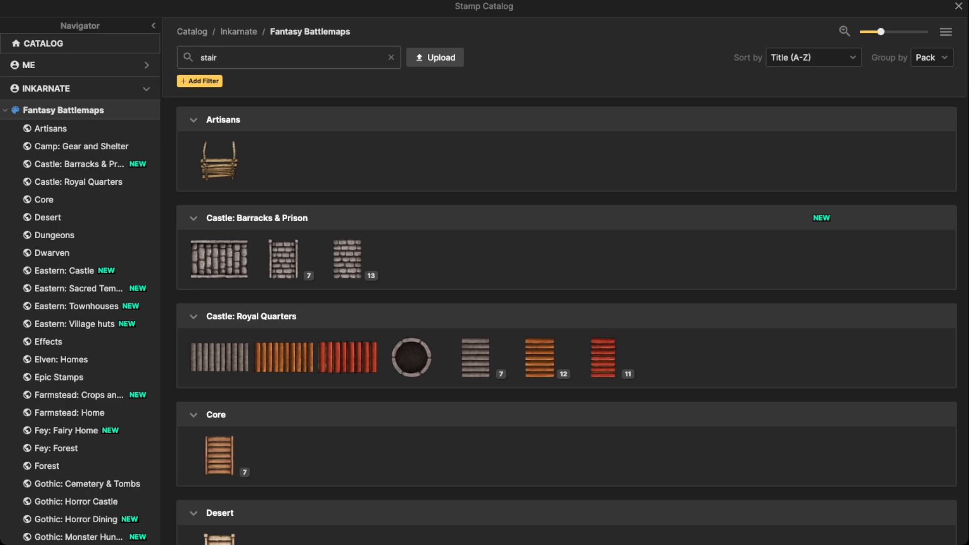
scroll(566, 325, down, 20)
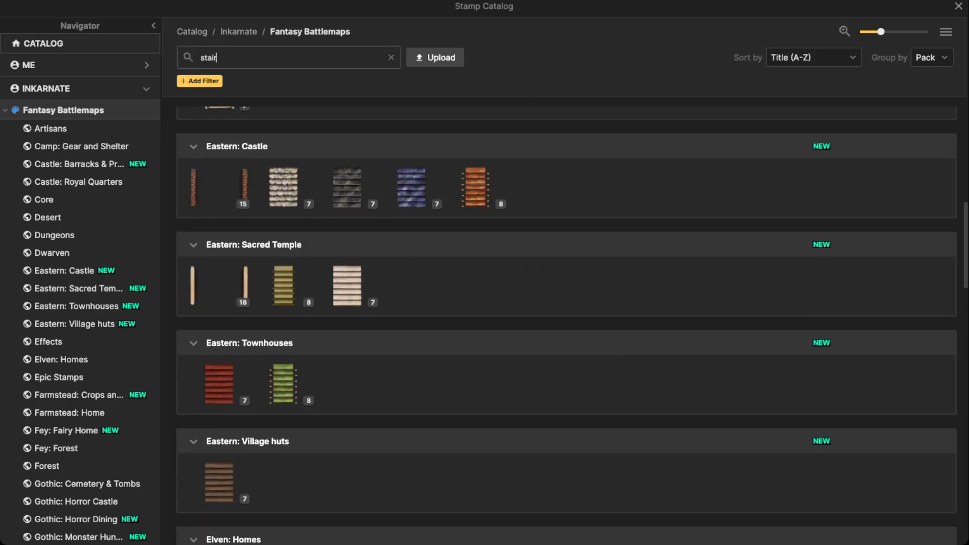
scroll(566, 326, down, 10)
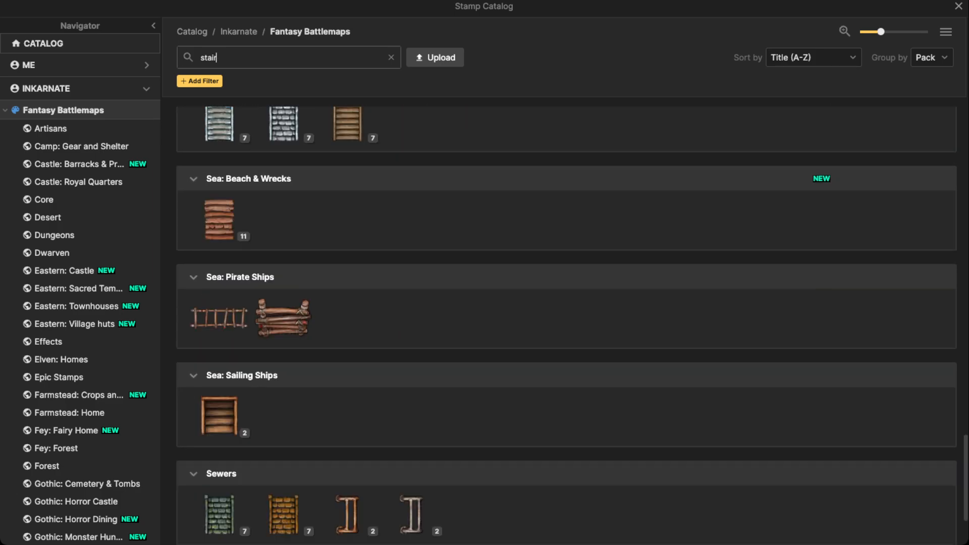
click(216, 303)
scroll(313, 217, up, 5)
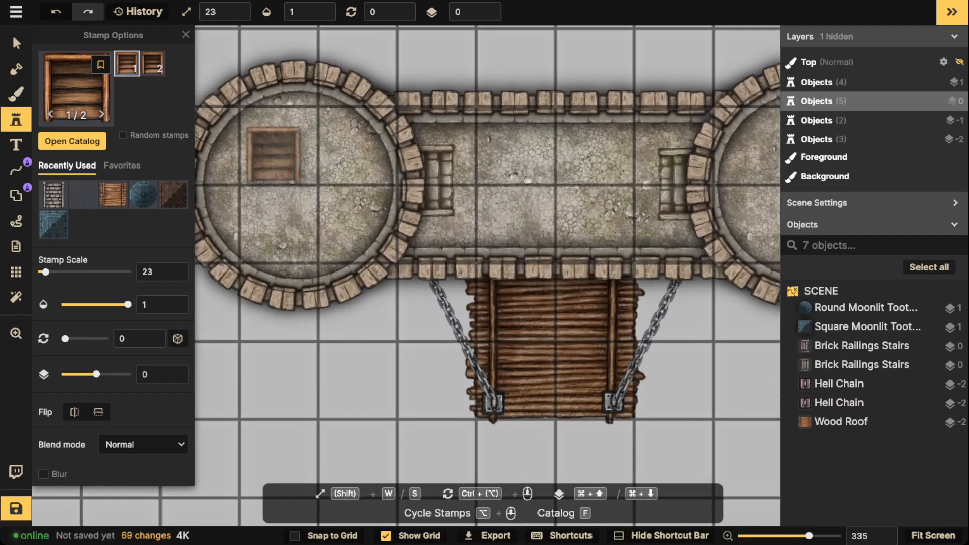
click(269, 157)
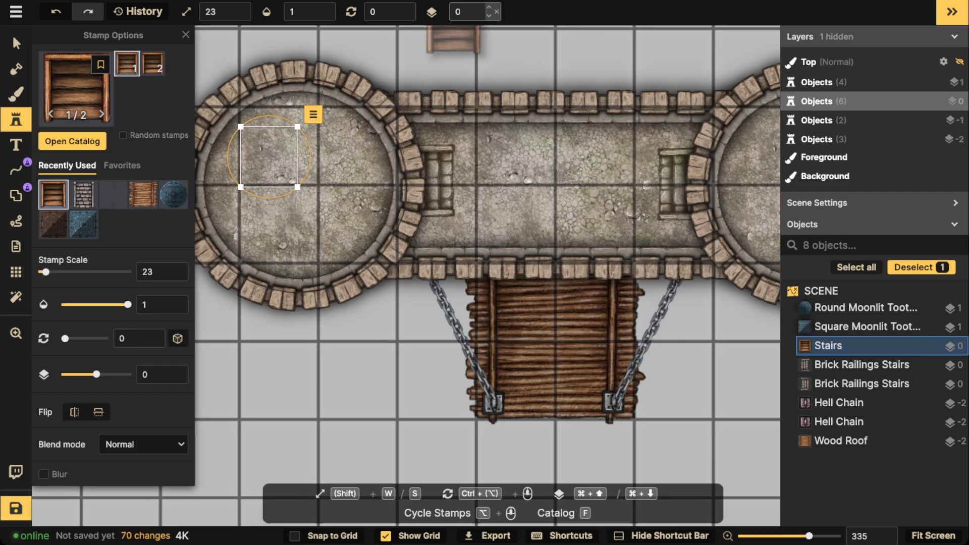
key(super+Up)
Set the wooden stairs' shadow to None and blend mode to Luminosity, nudge them slightly, and deselect them
click(16, 43)
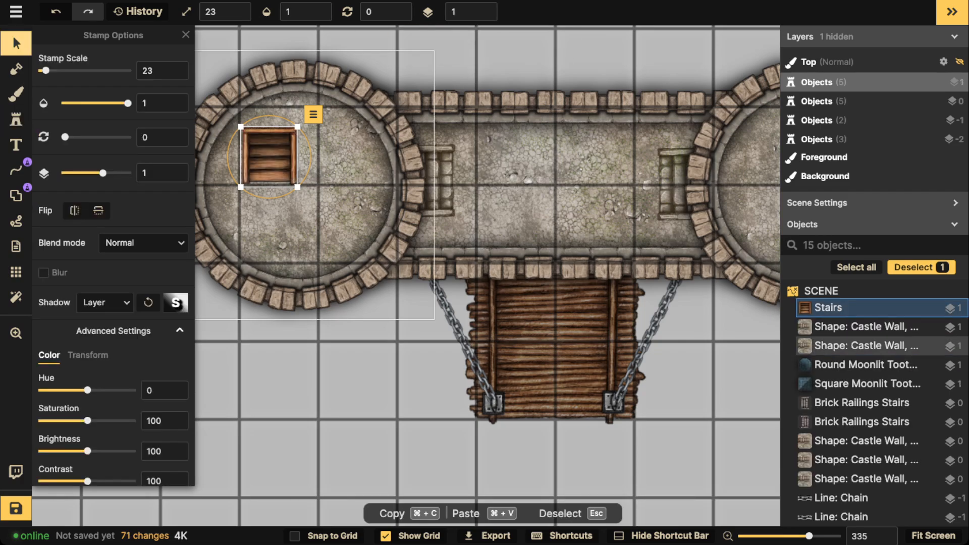
click(106, 302)
click(116, 330)
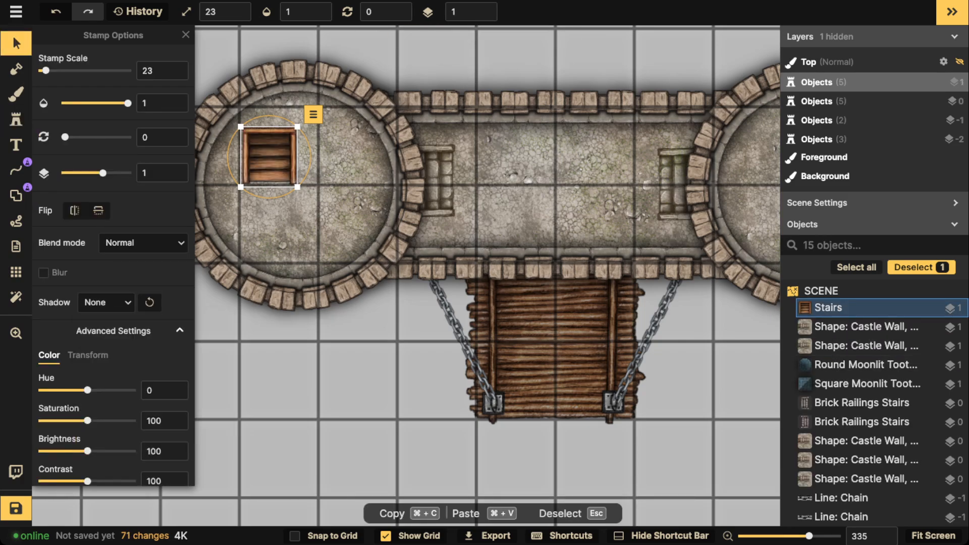
click(143, 243)
scroll(122, 364, down, 5)
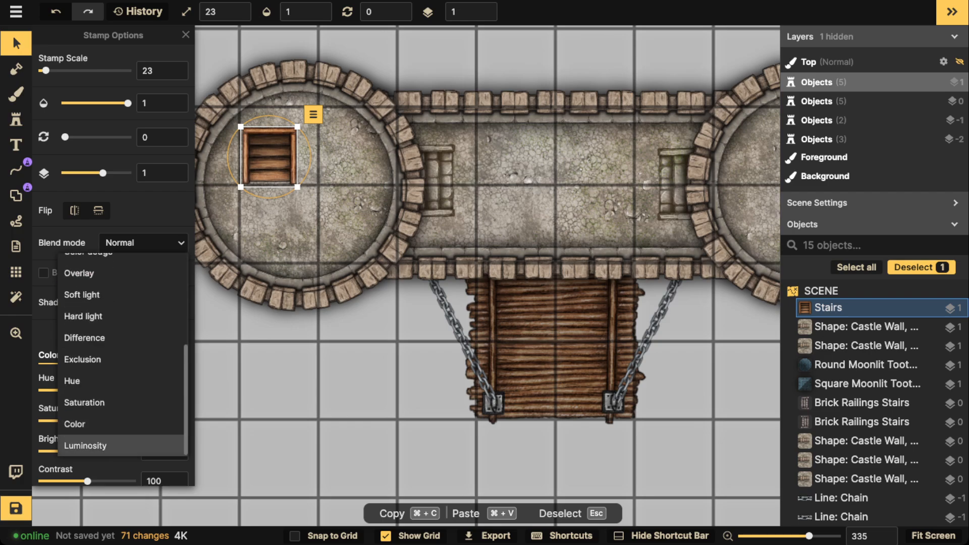
click(81, 444)
drag(267, 157, 265, 156)
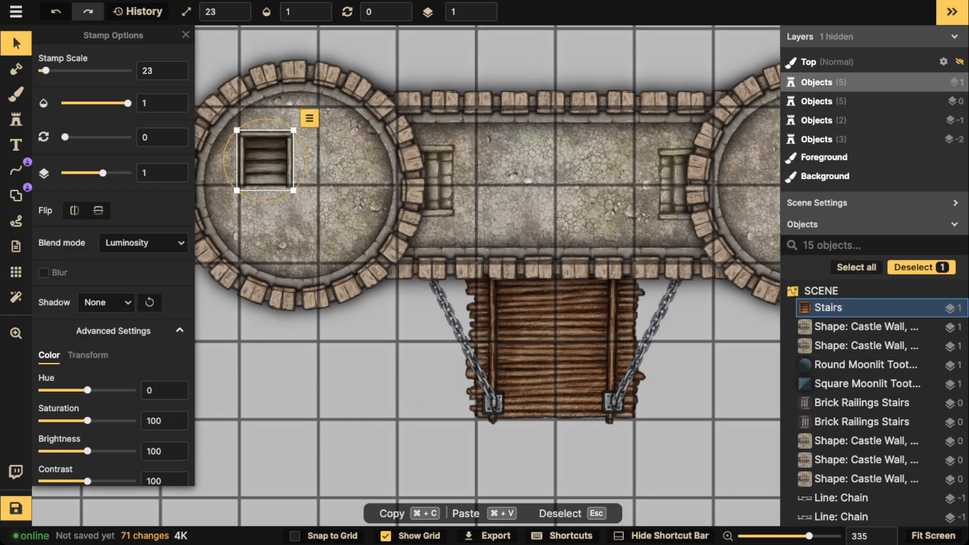
scroll(266, 152, down, 6)
key(Escape)
Select the wooden stairs again and move them to the centre of the left round tower
drag(375, 158, 464, 242)
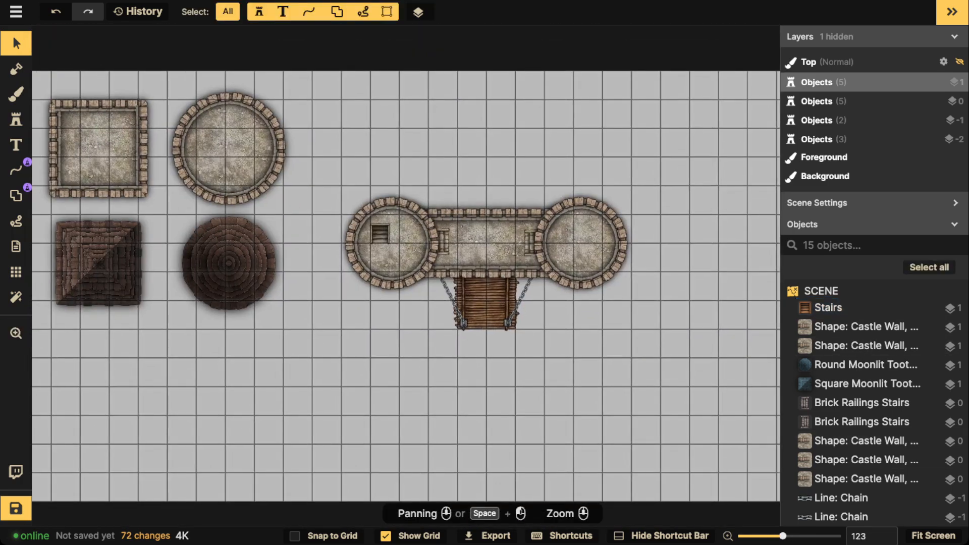
scroll(255, 209, down, 1)
drag(255, 210, 273, 198)
drag(391, 227, 250, 213)
scroll(366, 253, up, 1)
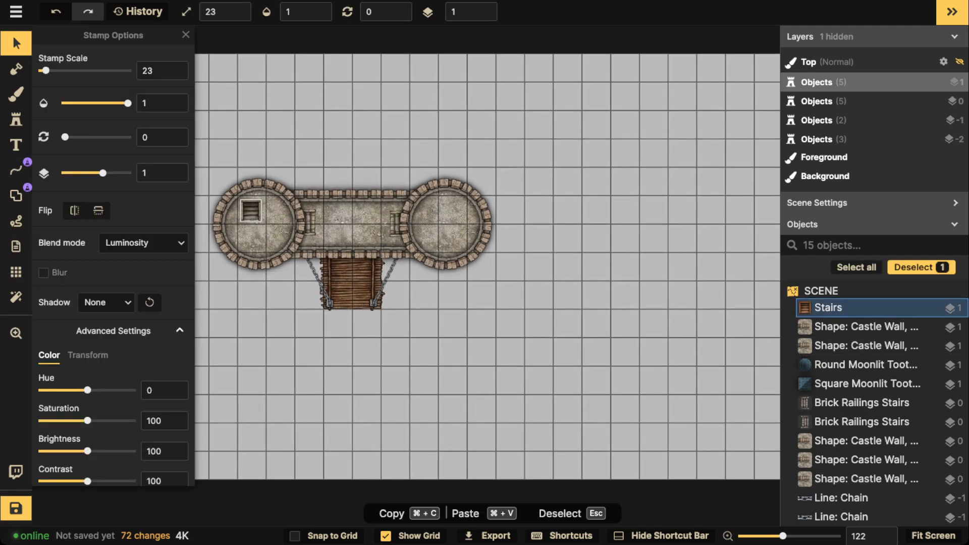
scroll(239, 205, up, 2)
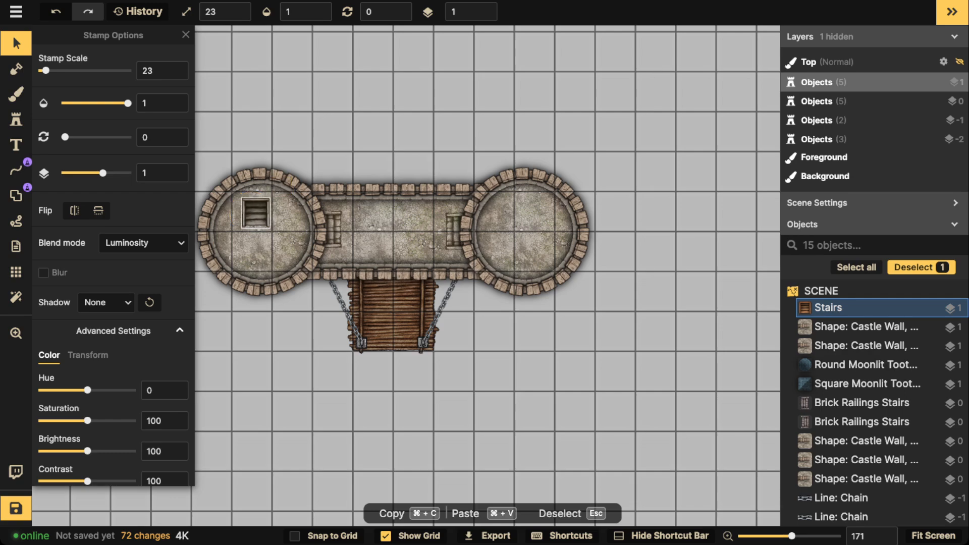
mouse_move(252, 211)
mouse_down()
mouse_move(287, 229)
mouse_move(238, 228)
mouse_move(257, 207)
mouse_up()
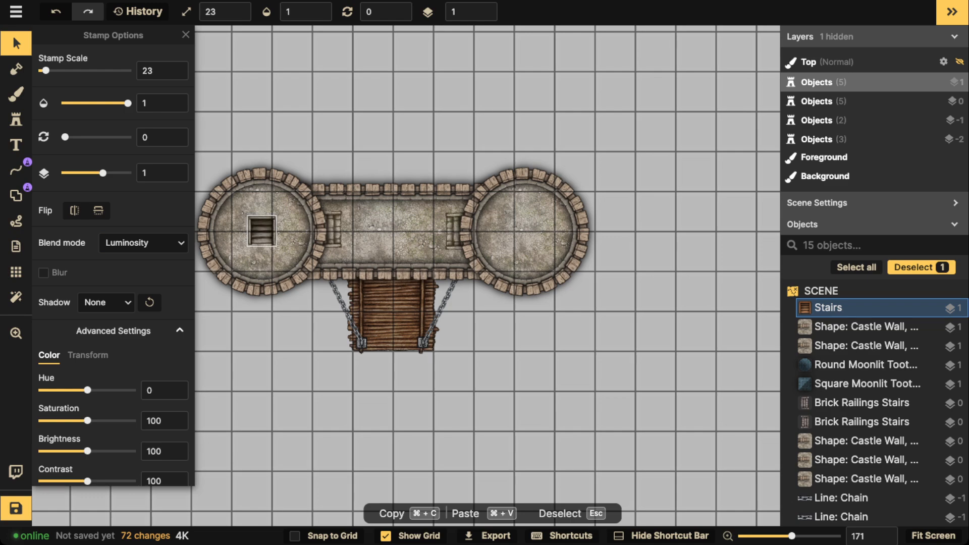
Copy the wooden stairs, paste them into the centre of the right round tower, and deselect the copy
key(super+c)
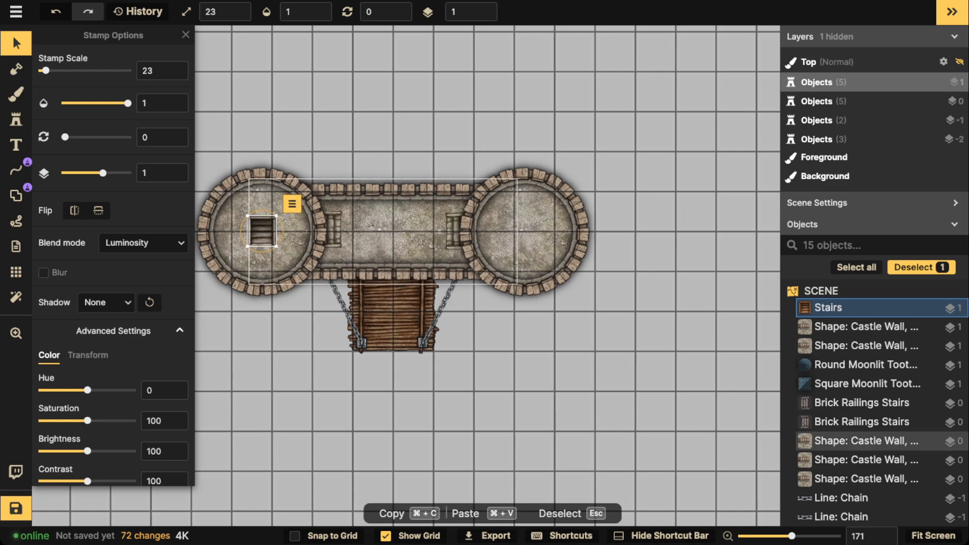
key(super+v)
mouse_move(540, 231)
mouse_down()
mouse_move(527, 230)
mouse_move(547, 230)
mouse_up()
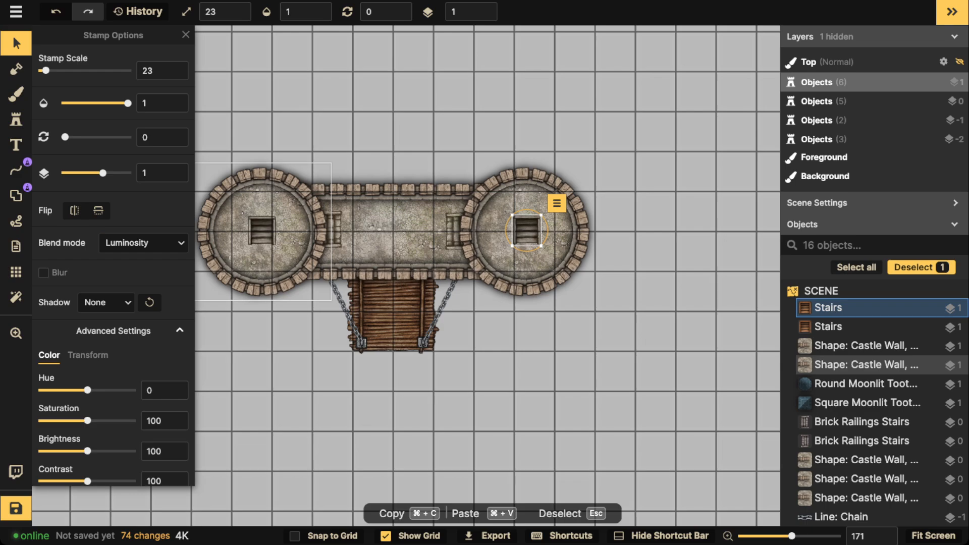
key(Escape)
Select all objects of the twin-tower structure, including drawbridge and stairs, and group them under the name Gatehouse
scroll(289, 194, down, 3)
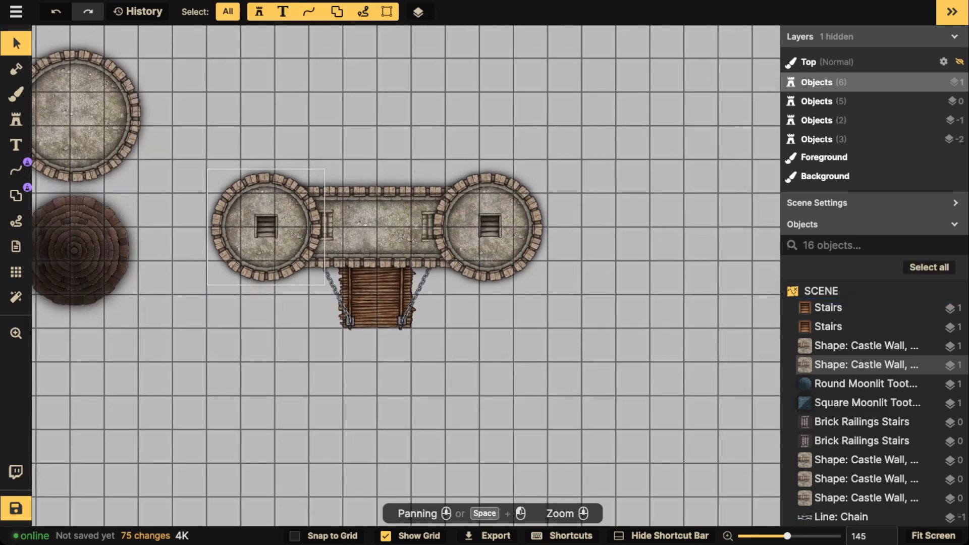
drag(288, 194, 297, 220)
drag(232, 148, 537, 404)
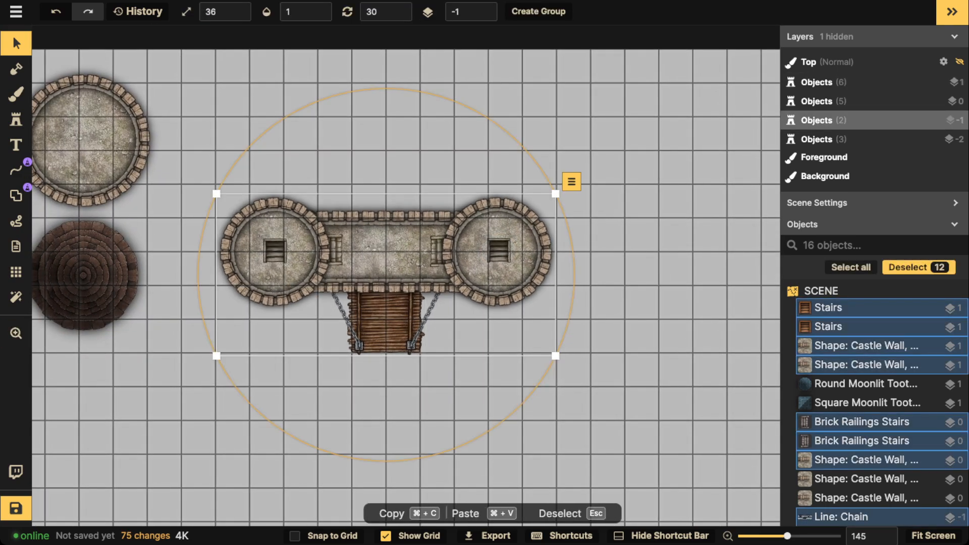
click(538, 11)
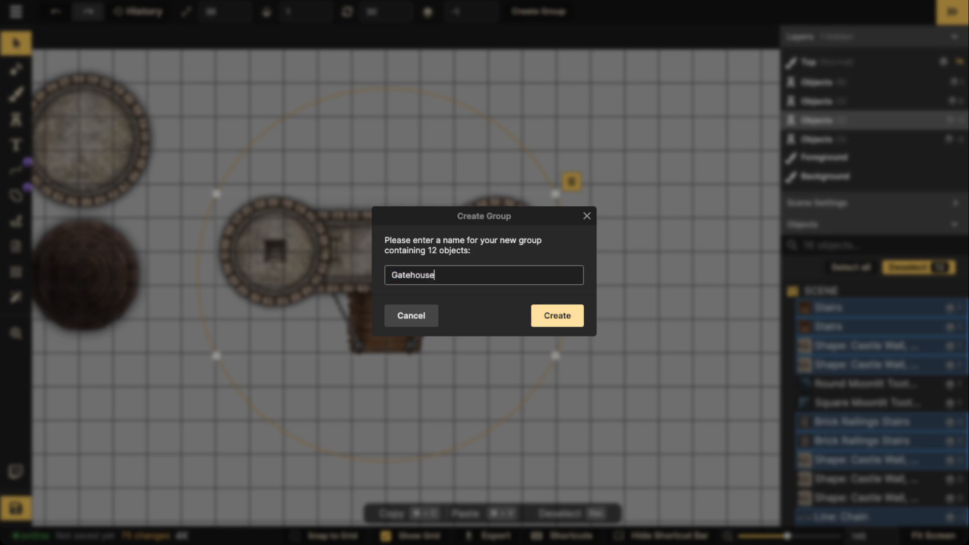
key(Return)
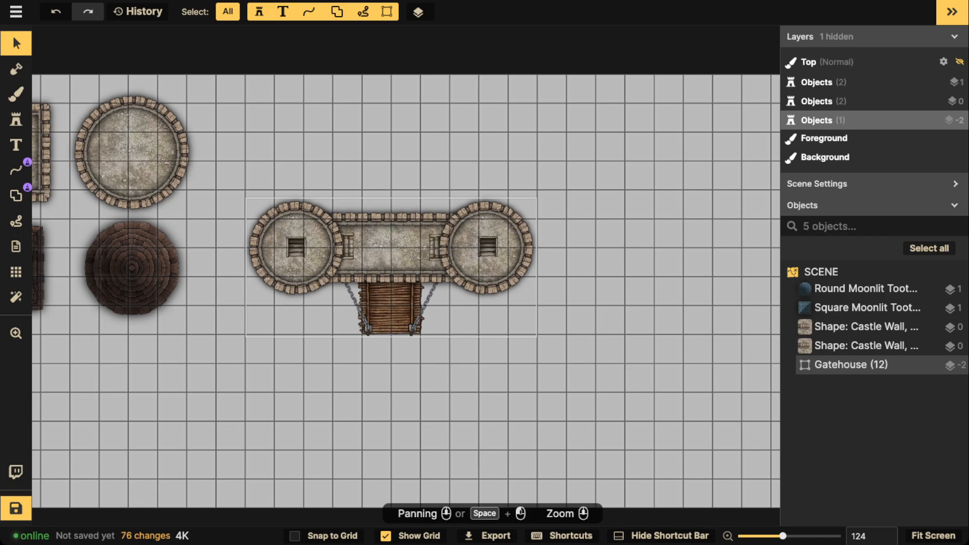
Move the Gatehouse group up beside the separate round tower near the map's upper edge, and deselect it
scroll(393, 227, down, 1)
click(393, 228)
drag(393, 228, 356, 169)
drag(356, 169, 406, 162)
scroll(535, 170, down, 2)
scroll(436, 198, down, 2)
drag(435, 198, 484, 201)
scroll(479, 201, down, 1)
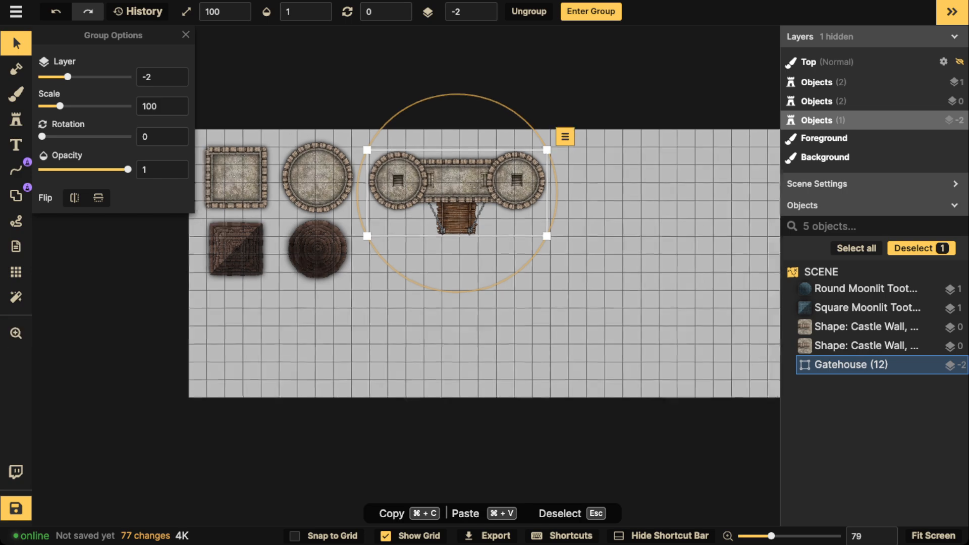
scroll(468, 197, down, 1)
key(Escape)
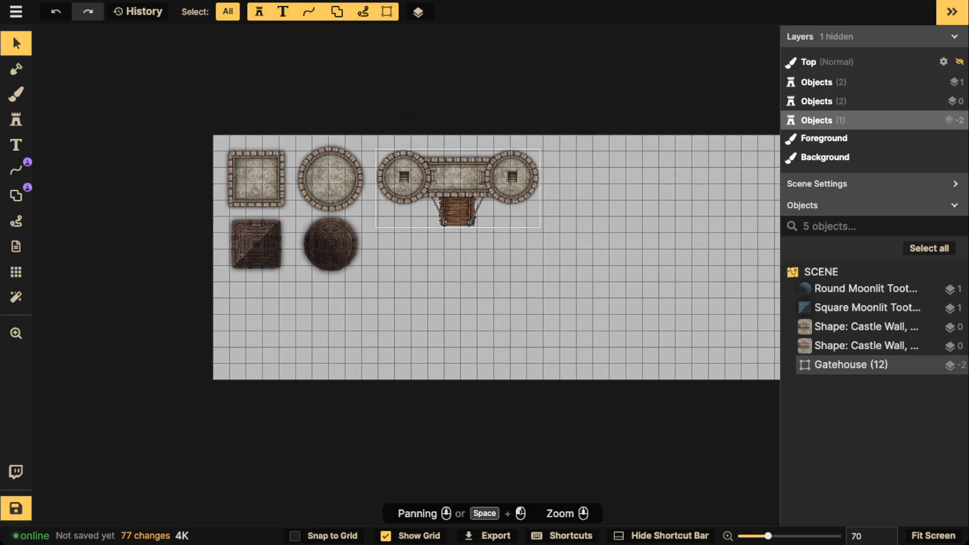
Try a castle-walled rectangle shape in the empty area below the Gatehouse, and turn on snapping to the grid
click(16, 195)
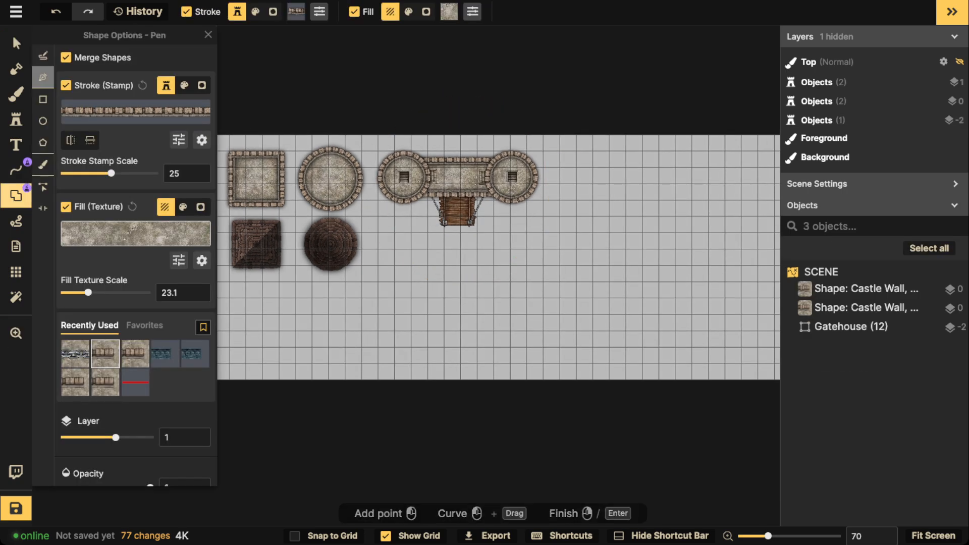
click(43, 100)
scroll(436, 270, up, 1)
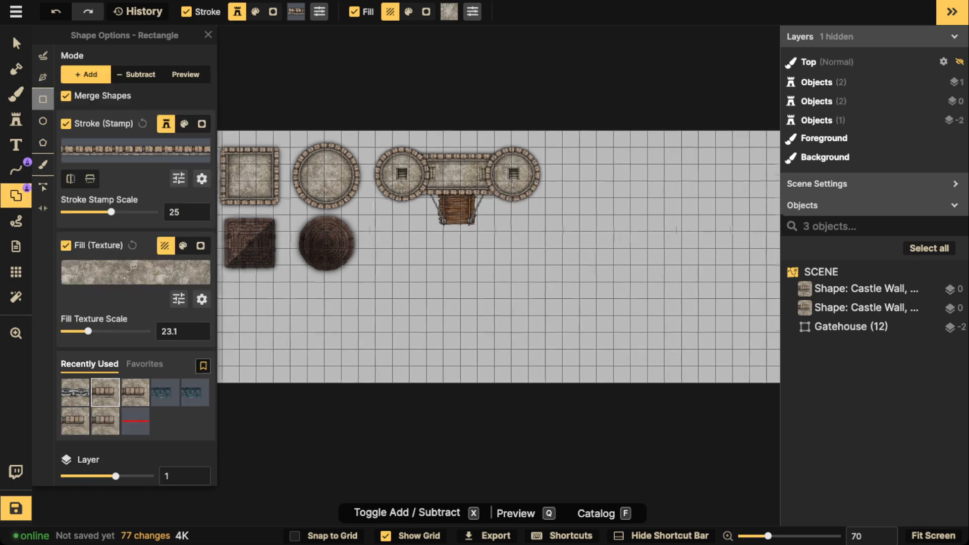
drag(436, 271, 424, 274)
scroll(424, 273, up, 2)
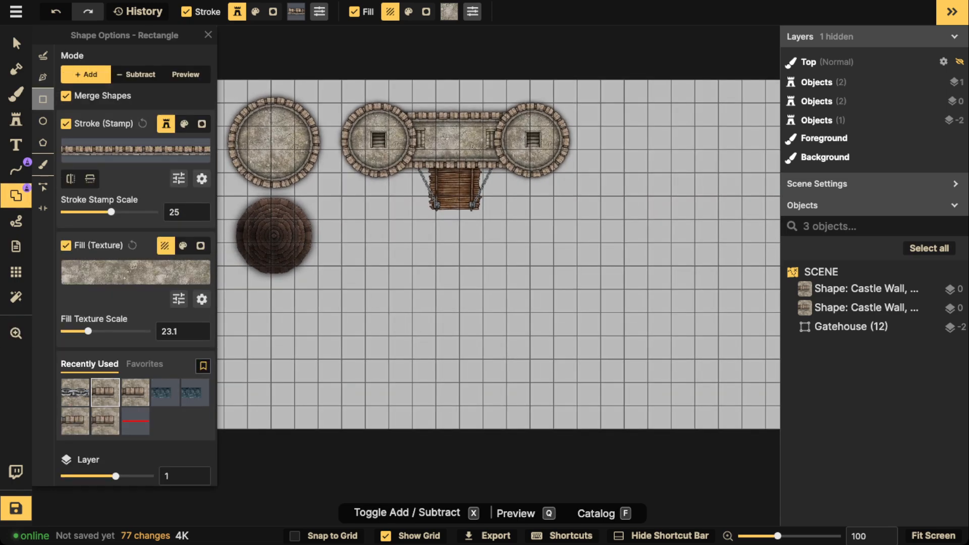
drag(361, 237, 524, 333)
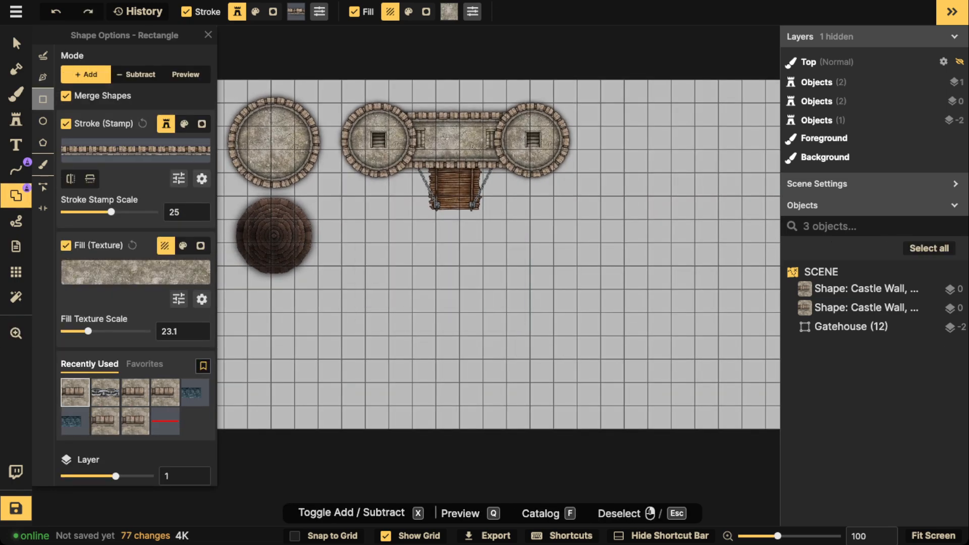
click(323, 536)
Draw a U-shaped castle-walled building below the Gatehouse from merged rectangles: a wide block with a leg at each end, redoing the right leg
drag(382, 247, 557, 293)
drag(361, 273, 417, 317)
drag(506, 277, 558, 317)
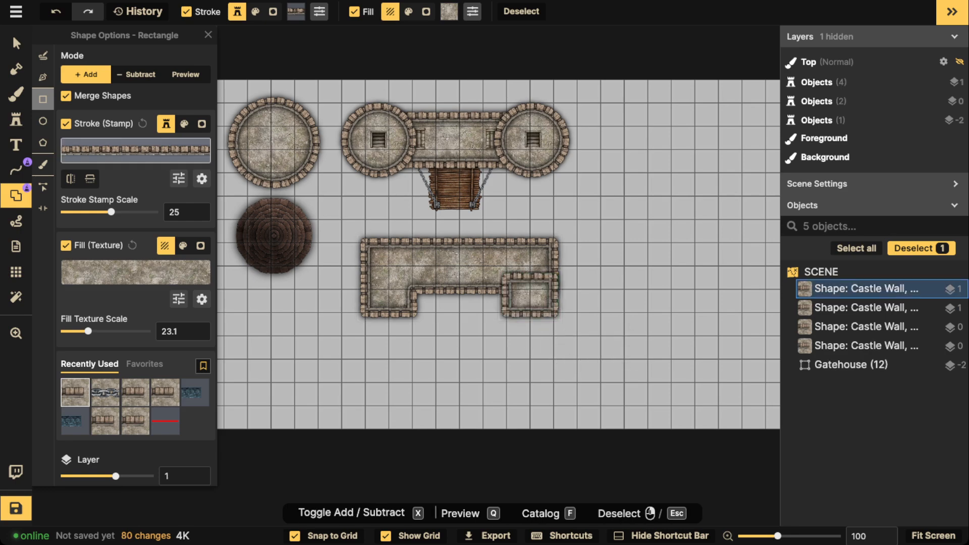
key(ctrl+z)
drag(503, 237, 558, 317)
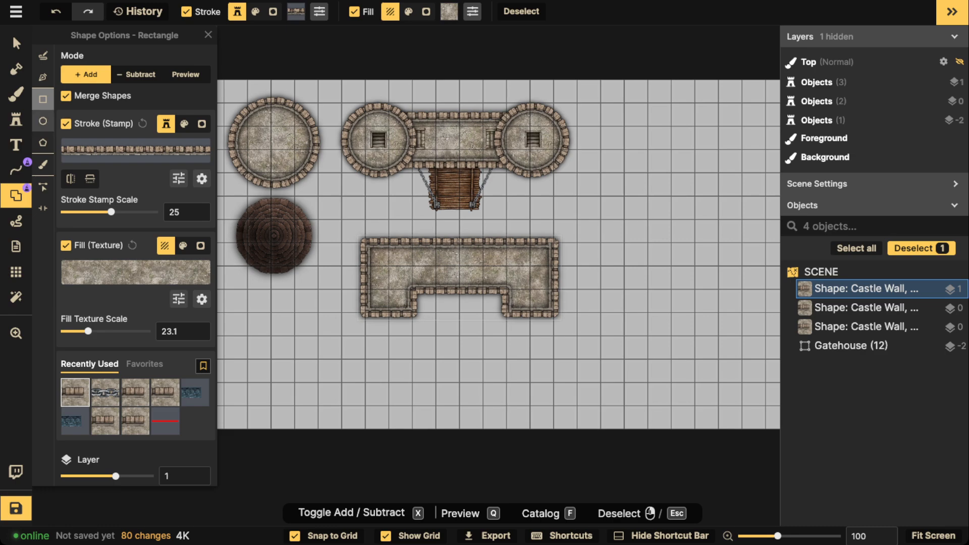
Round off the ends of both legs of the U-shaped building with merged circles, and select the combined shape
click(42, 121)
drag(365, 292, 412, 339)
drag(507, 290, 553, 337)
click(17, 43)
click(456, 267)
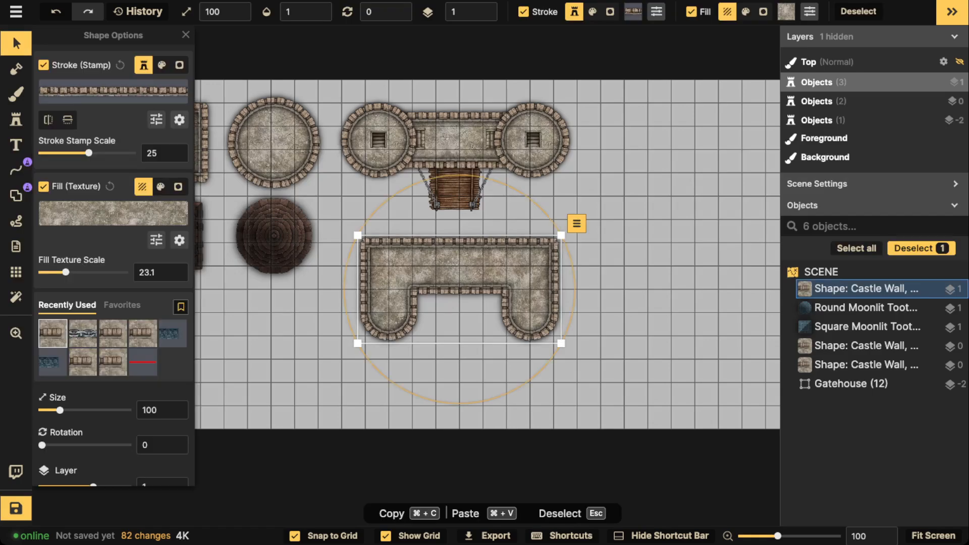
mouse_move(457, 267)
mouse_down()
mouse_move(492, 281)
mouse_move(457, 268)
mouse_up()
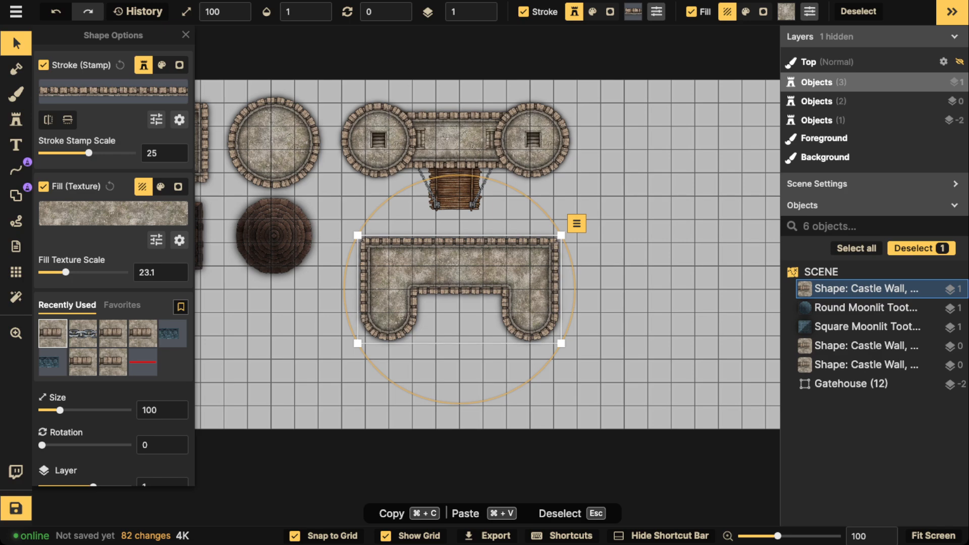
Sketch a red freehand arrow pointing down across the U-shaped building's inner wall, retrying with stroke size 109, and delete it
click(17, 170)
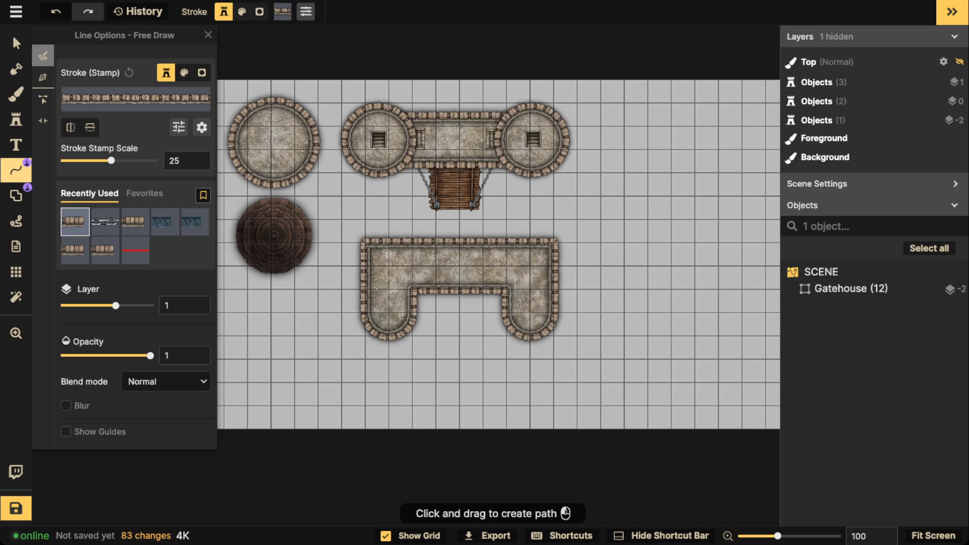
click(136, 250)
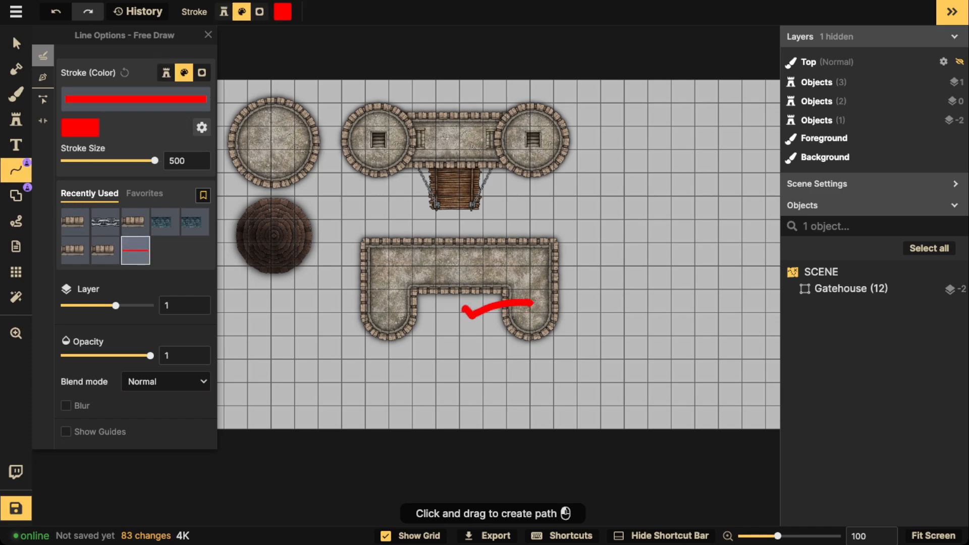
drag(464, 309, 477, 316)
click(118, 161)
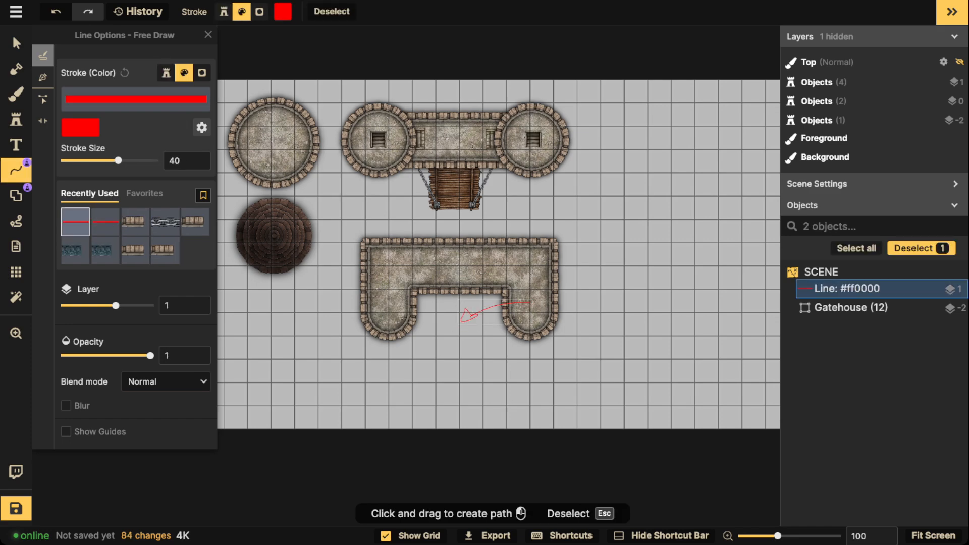
key(Delete)
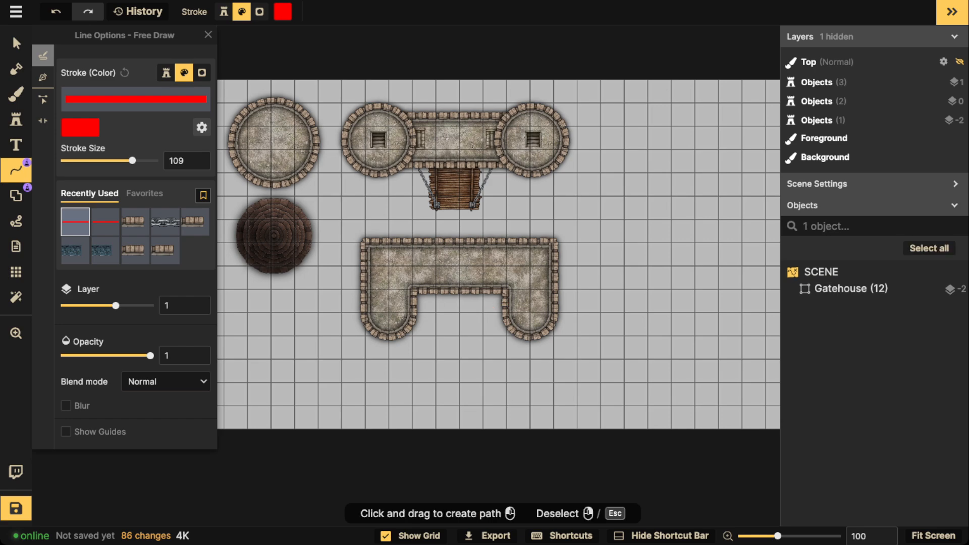
drag(465, 305, 459, 307)
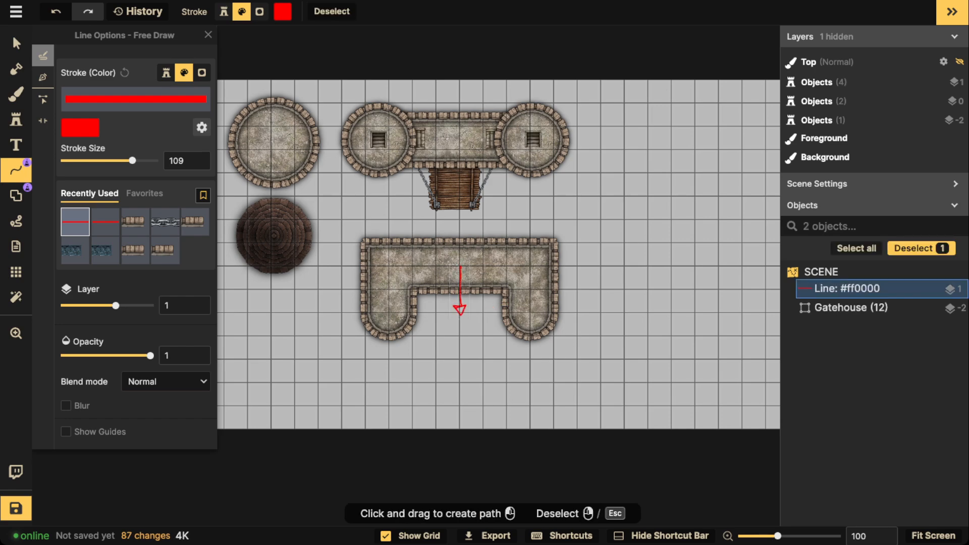
click(16, 44)
key(Delete)
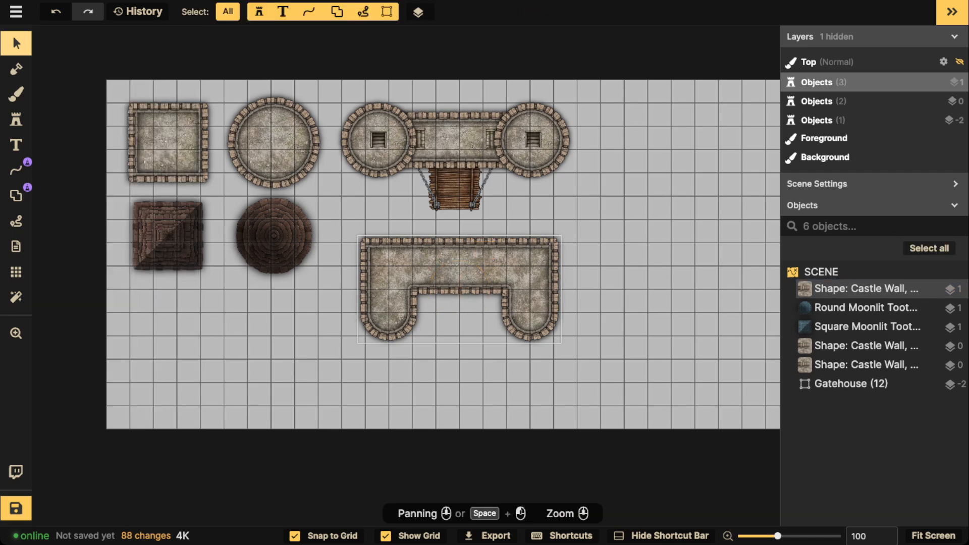
Select the U-shaped castle-walled building and delete it from the map
click(459, 266)
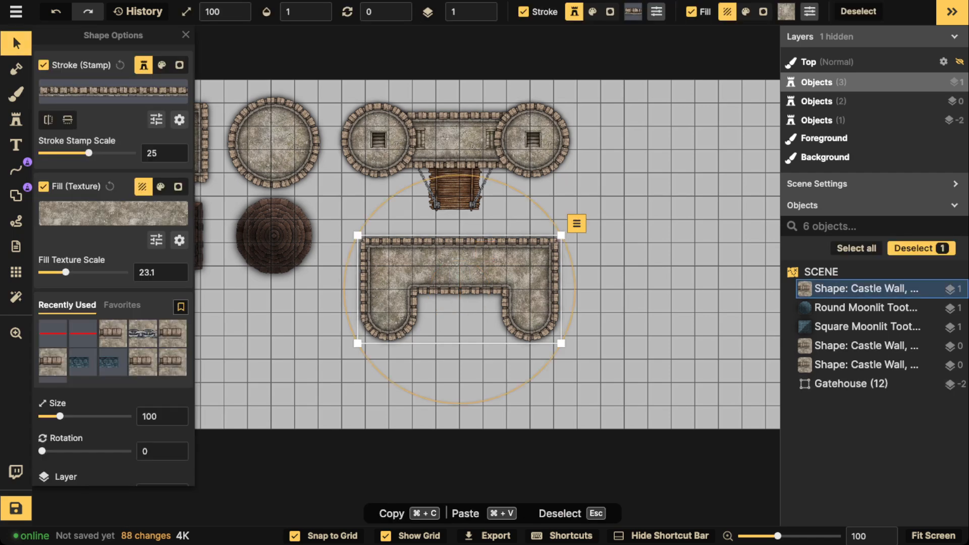
click(456, 147)
mouse_move(457, 265)
mouse_down()
mouse_move(445, 265)
mouse_move(456, 265)
mouse_up()
key(Delete)
click(851, 365)
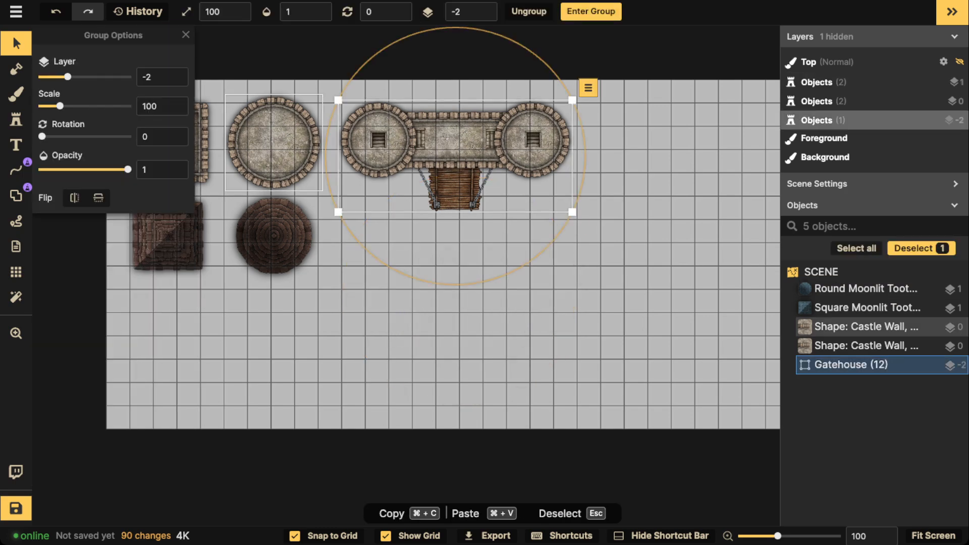
click(864, 289)
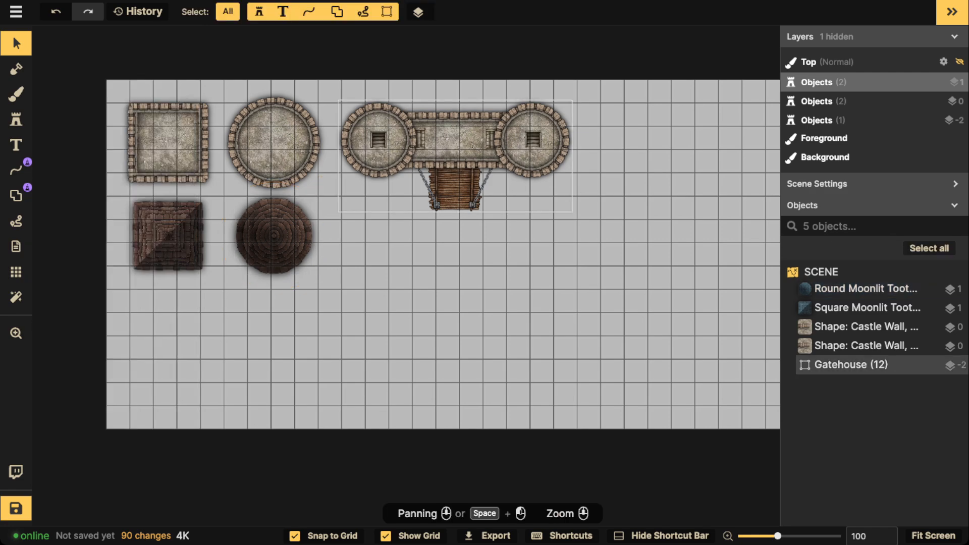
click(851, 365)
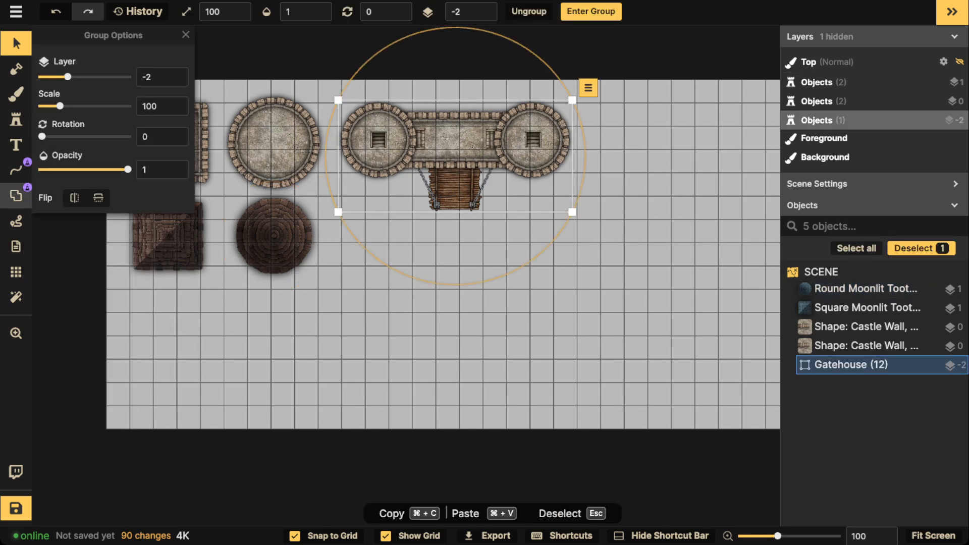
Draw a castle-walled square about five by five grid squares in the empty area below the Gatehouse
click(16, 196)
click(43, 121)
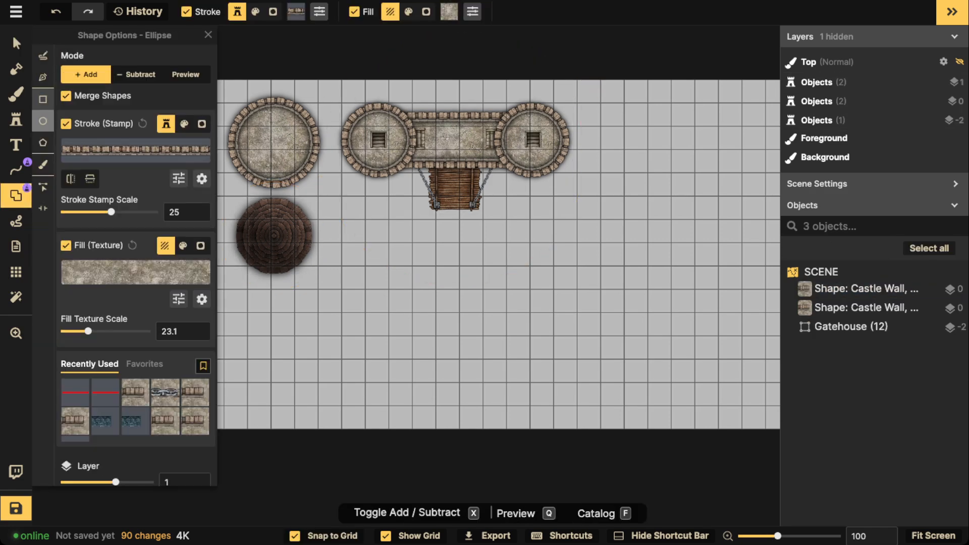
click(42, 99)
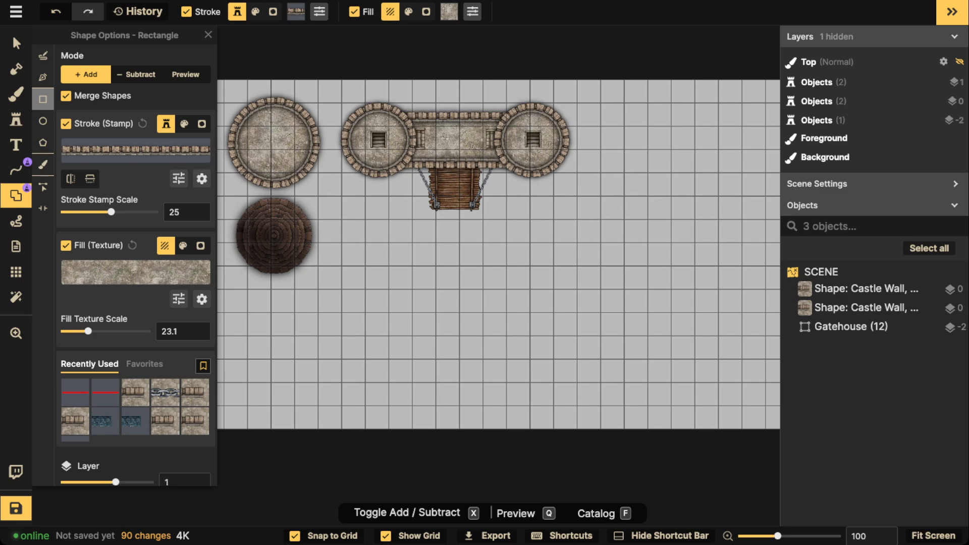
scroll(444, 250, down, 2)
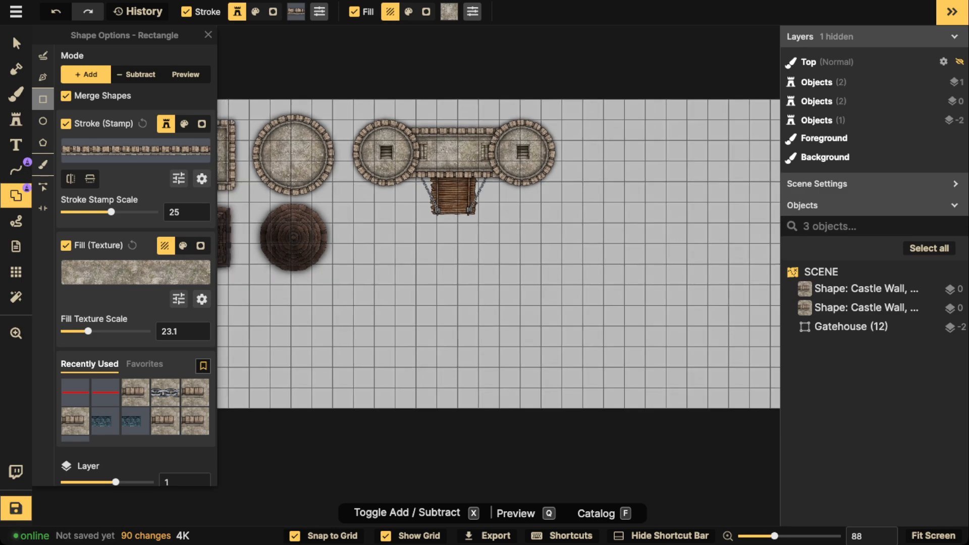
drag(392, 241, 500, 348)
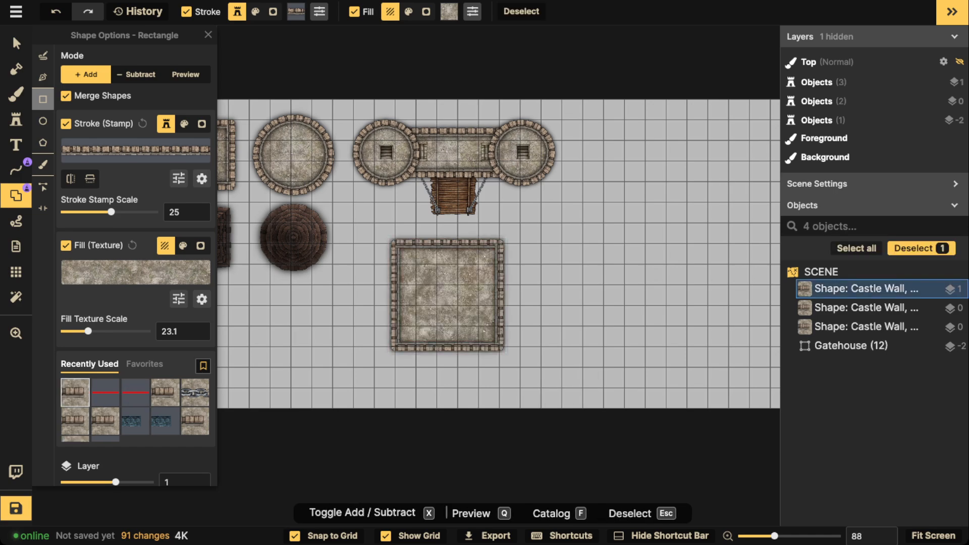
Copy the separate round tower onto the square's upper-left corner on layer 1, with size 50 and stroke stamp scale 20
scroll(428, 281, up, 2)
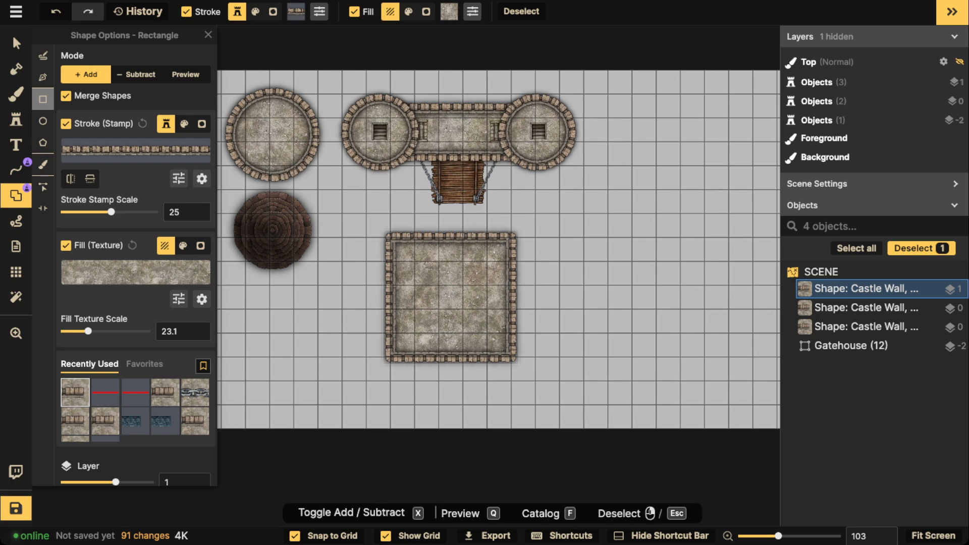
scroll(363, 227, down, 2)
drag(363, 227, 413, 223)
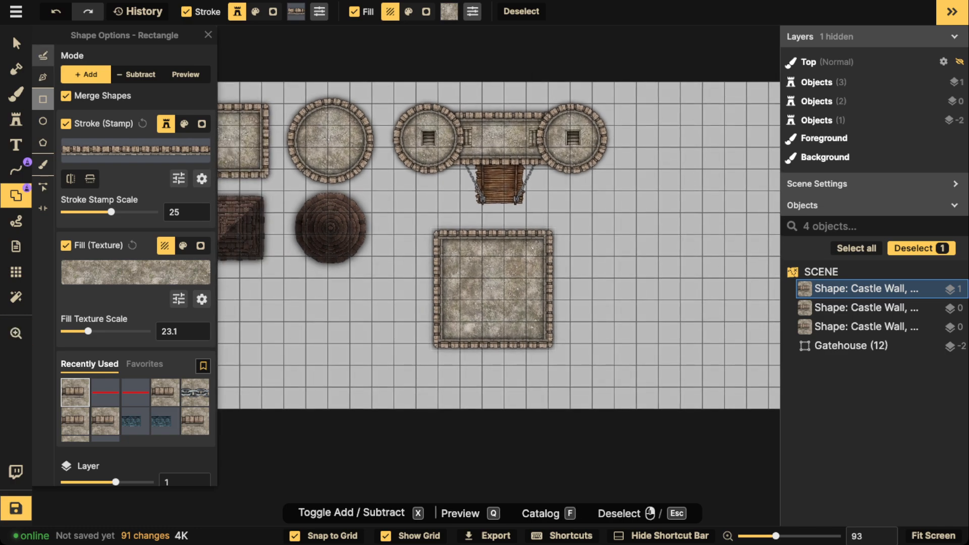
click(16, 43)
click(331, 141)
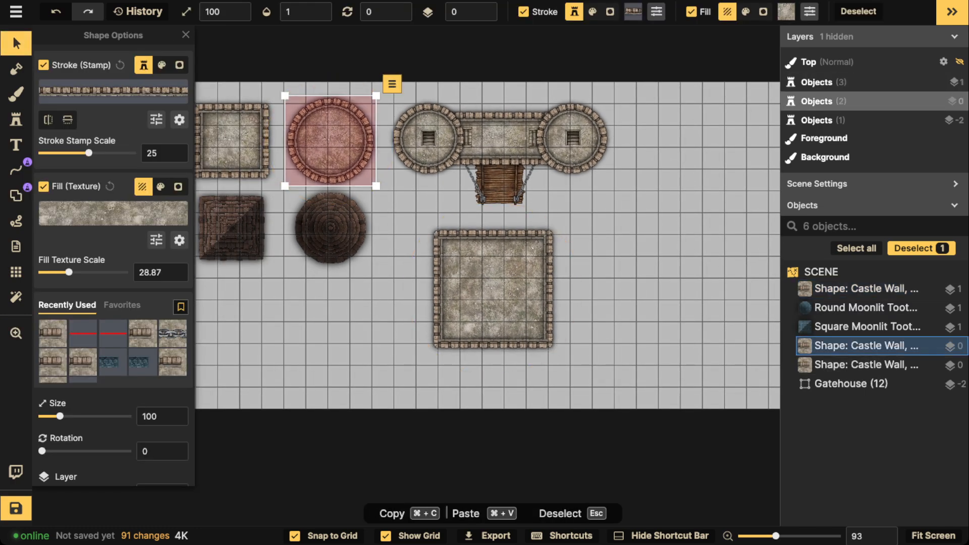
key(super+c)
key(super+v)
scroll(450, 254, up, 2)
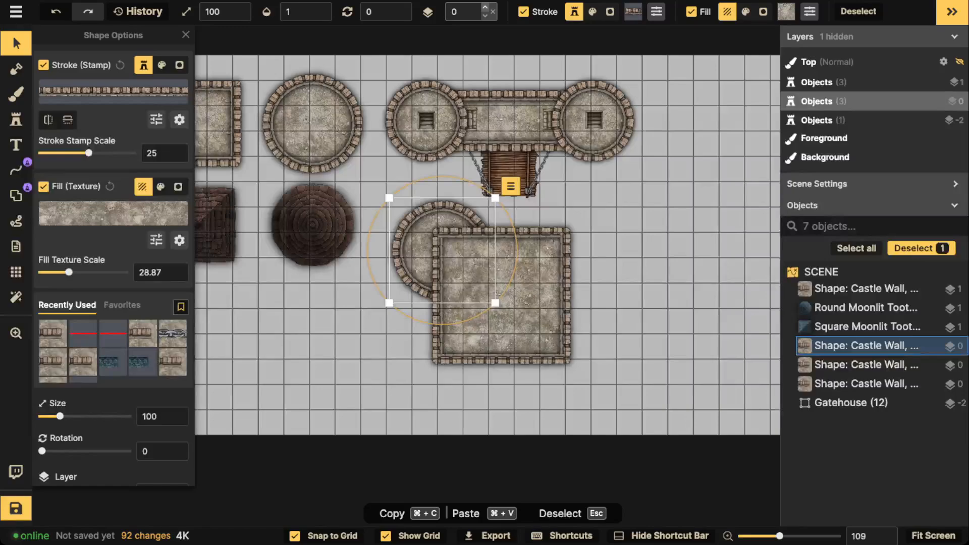
click(485, 8)
drag(495, 198, 438, 244)
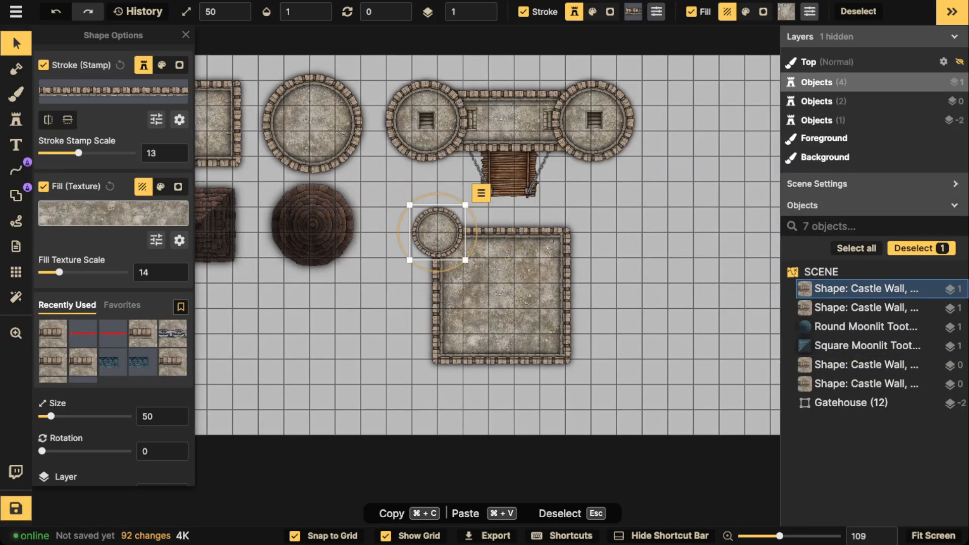
drag(78, 153, 86, 152)
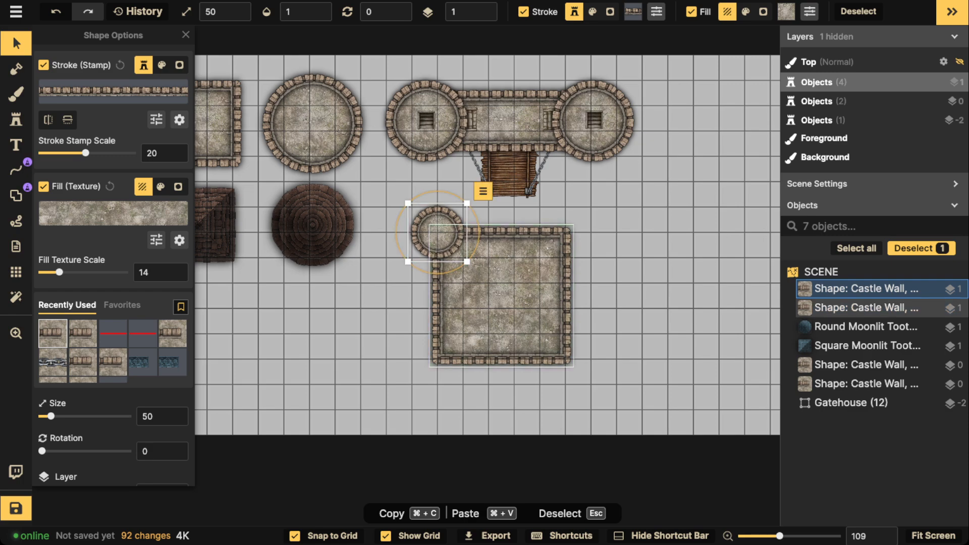
Duplicate the small round tower and place the copy on the square's upper-right corner
click(437, 232)
key(super+c)
key(super+v)
drag(592, 223, 566, 232)
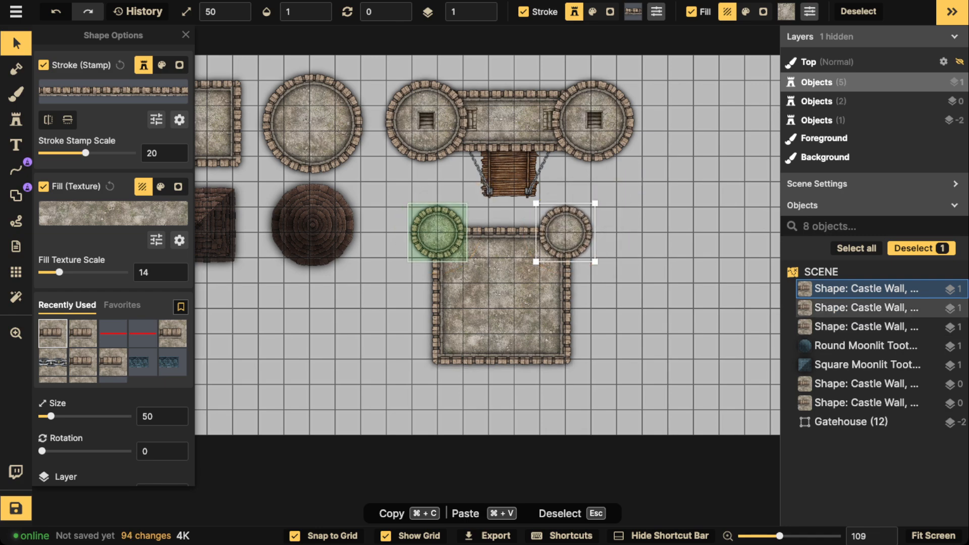
Duplicate both upper corner towers onto the lower corners, and move the whole keep about one grid square down and half a square right
shift+click(437, 232)
key(super+c)
key(super+v)
drag(468, 362, 437, 359)
key(Escape)
drag(381, 215, 605, 372)
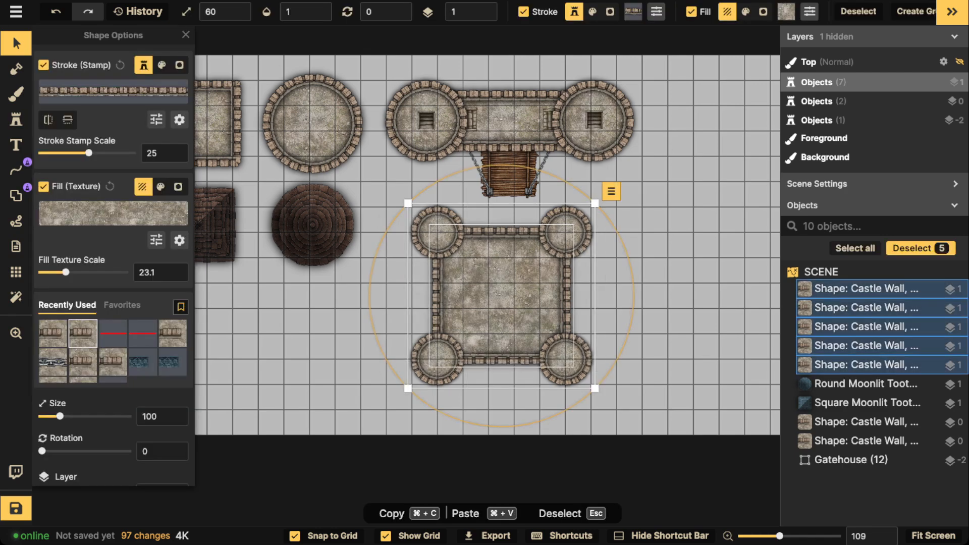
drag(542, 323, 555, 348)
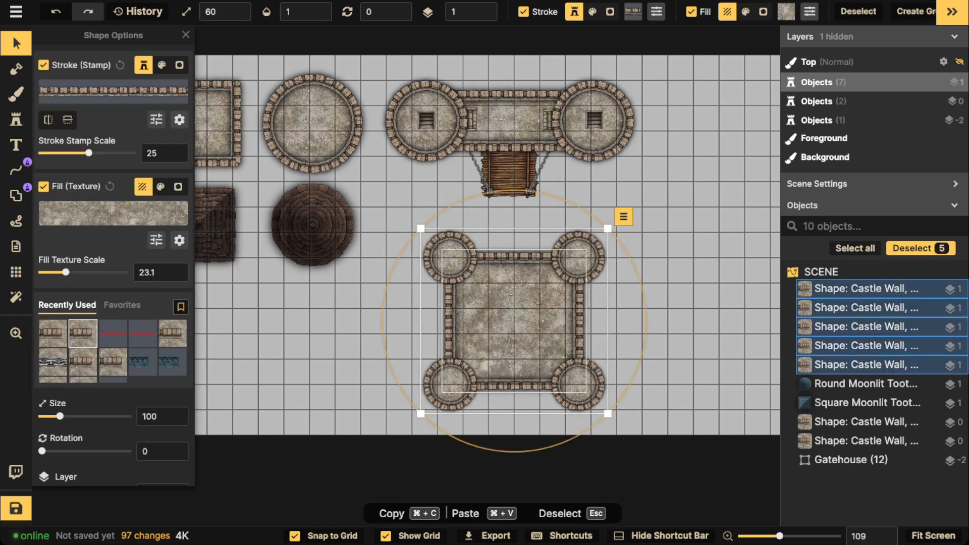
Take the keep's central square as the style for new shapes and turn off shape merging
click(449, 258)
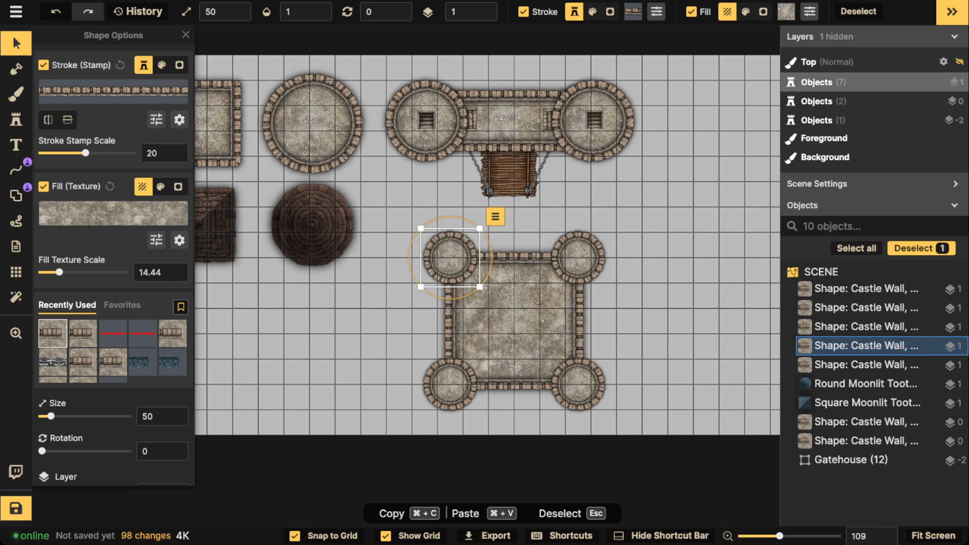
click(514, 321)
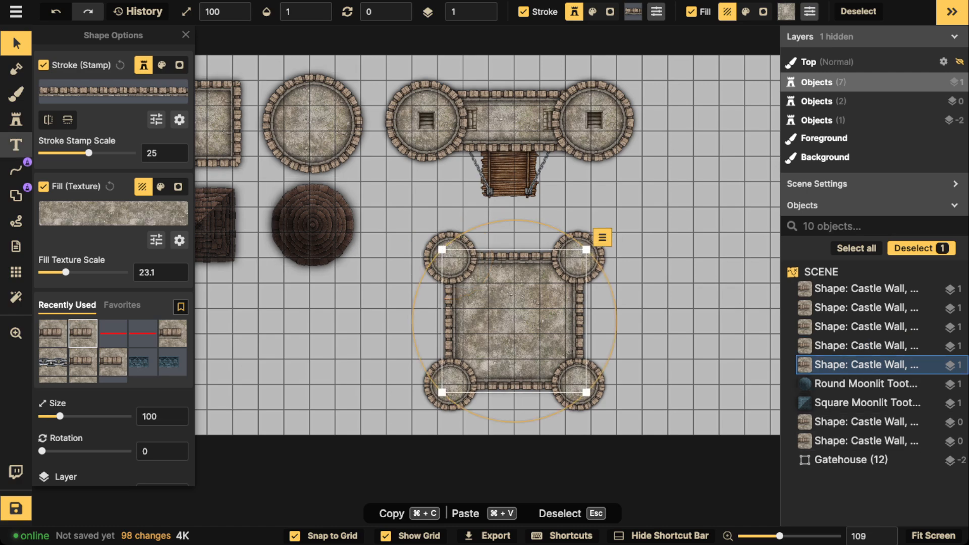
click(15, 195)
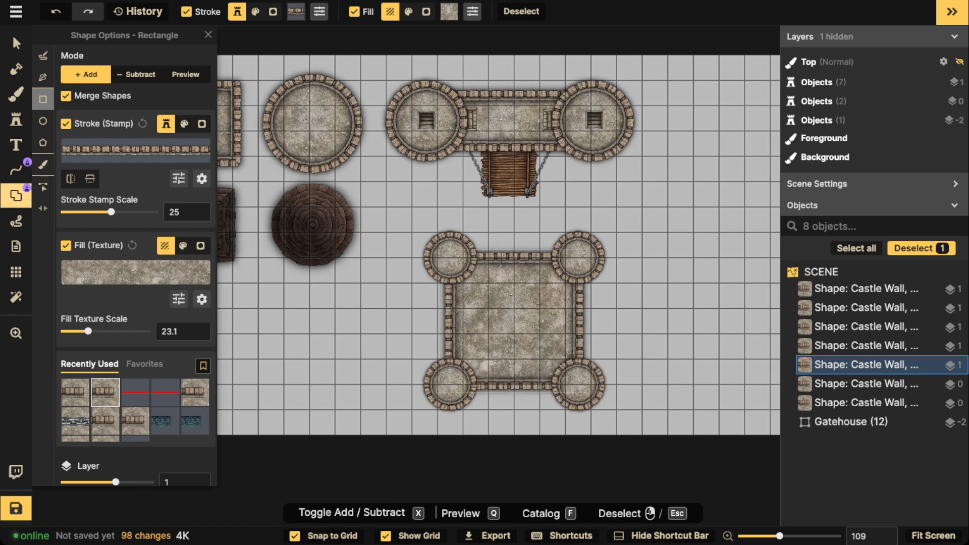
click(67, 96)
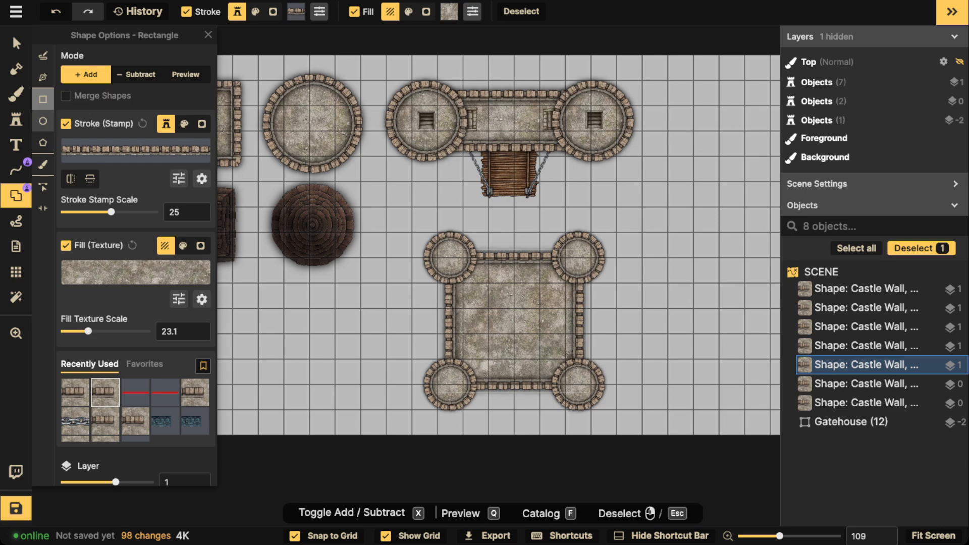
Try a separate castle-walled ellipse about two by one and a half grid squares beside the keep's left wall, and undo it
click(43, 121)
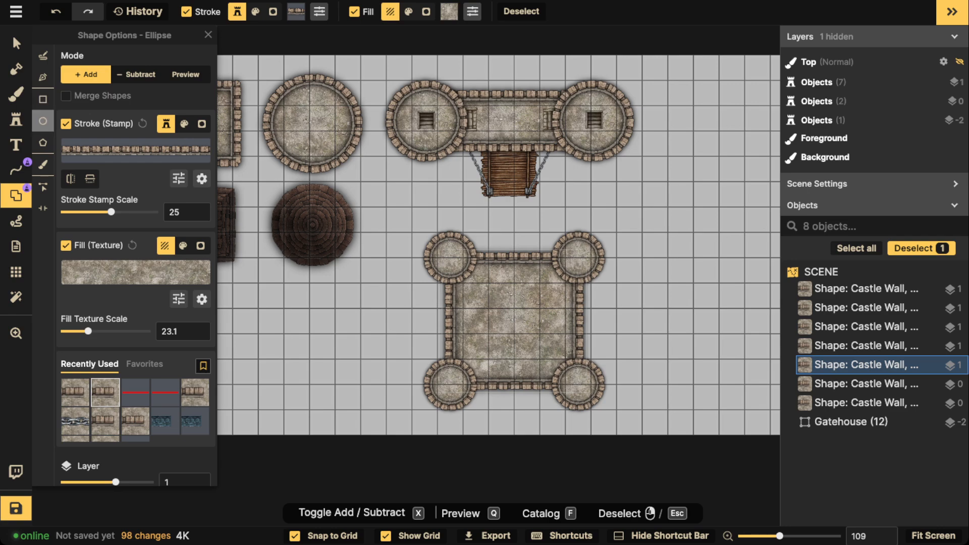
drag(386, 283, 437, 321)
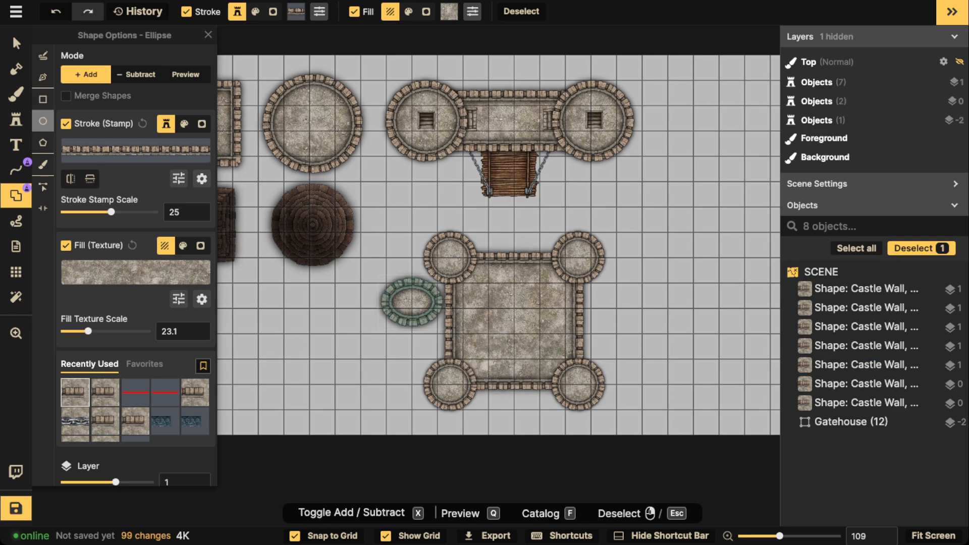
key(ctrl+z)
Draw a separate castle-walled rectangle about three by two grid squares, on layer 0, and place it four squares further left below the round roof
click(42, 99)
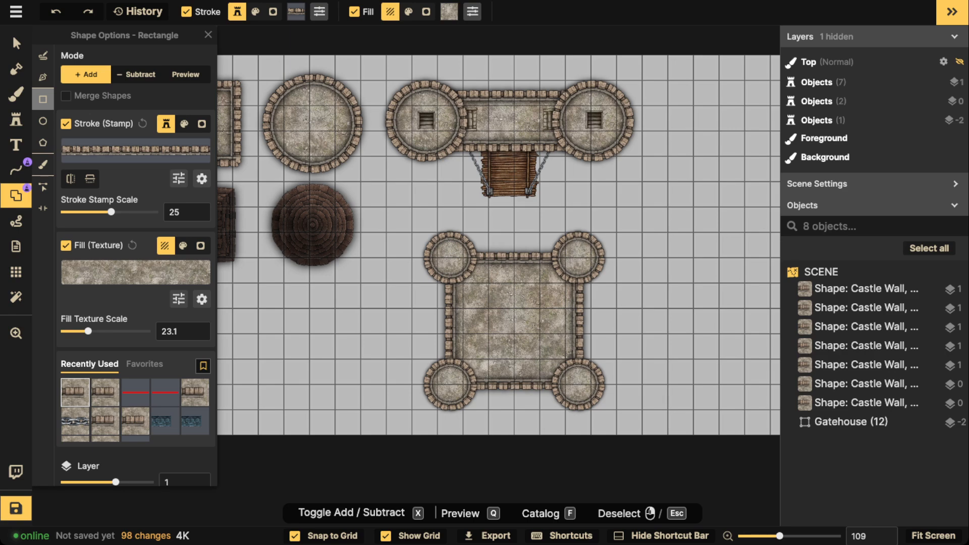
drag(387, 296, 464, 347)
click(16, 43)
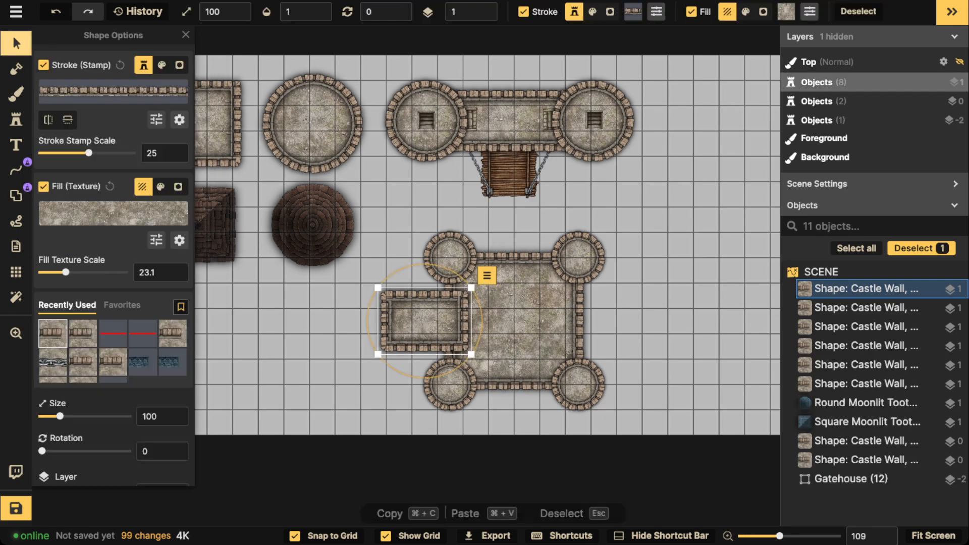
click(484, 16)
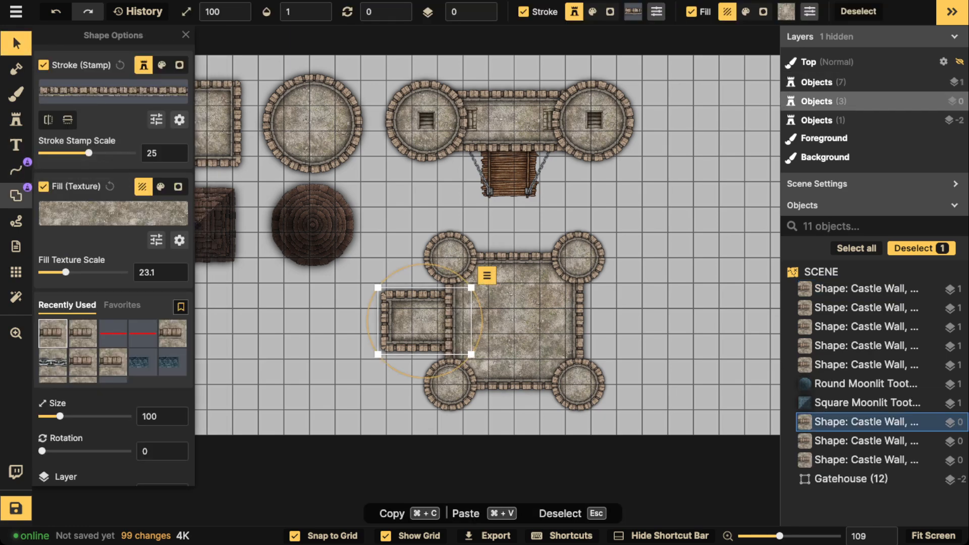
drag(420, 321, 317, 321)
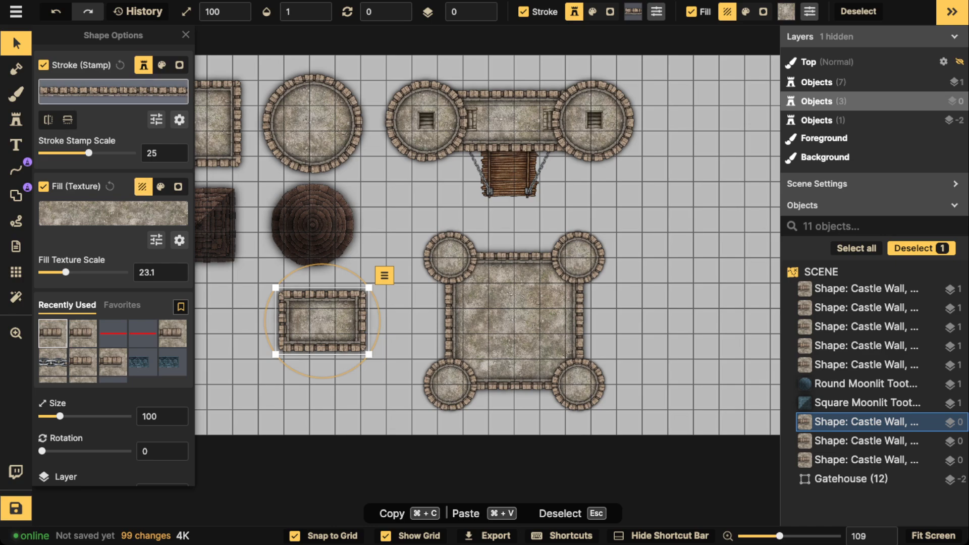
Re-enable shape merging and round off the small rectangle's left end by merging a castle-walled ellipse into it
click(16, 194)
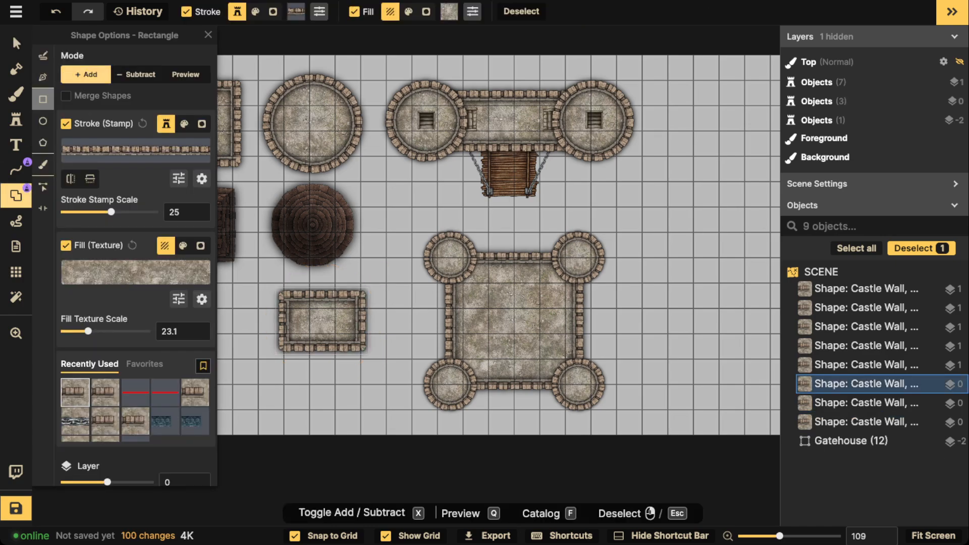
scroll(230, 305, up, 3)
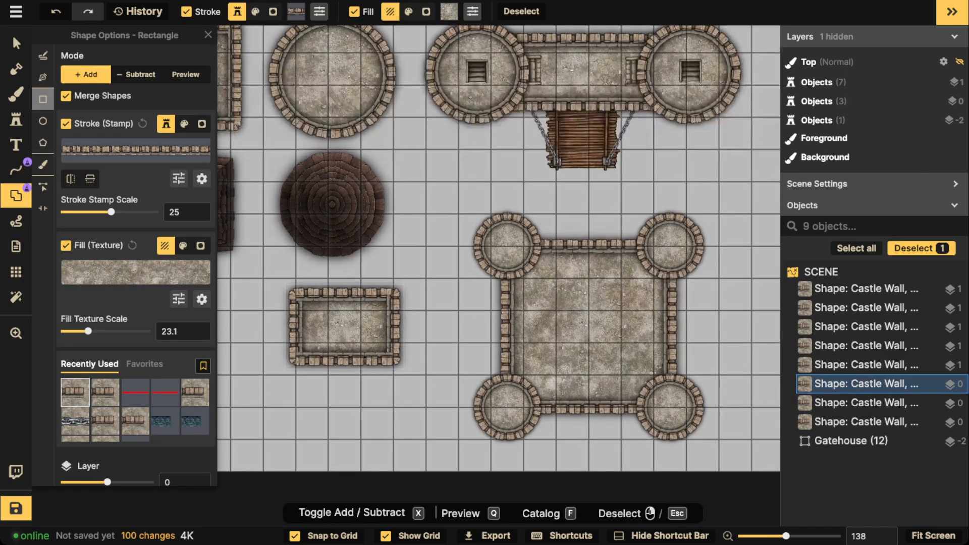
drag(260, 290, 308, 330)
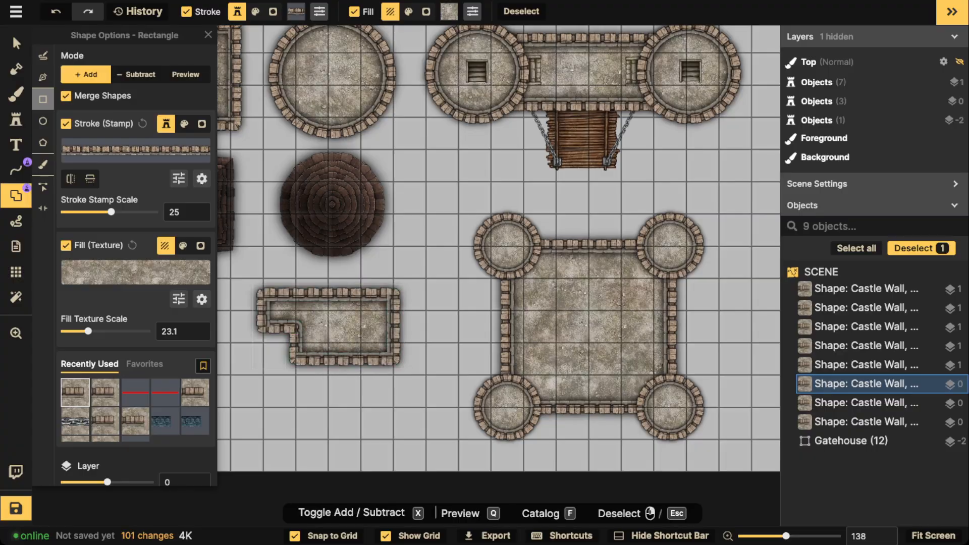
key(ctrl+z)
click(43, 122)
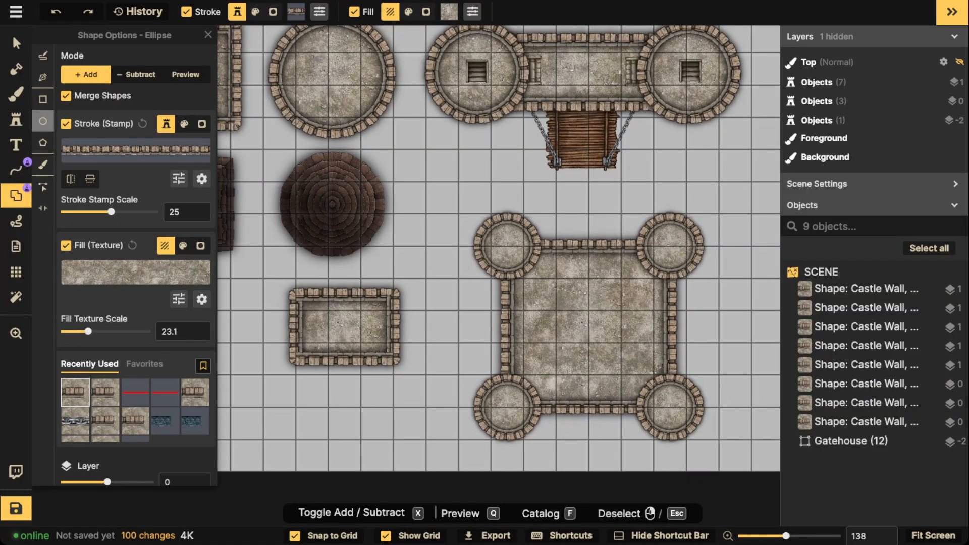
drag(259, 291, 309, 358)
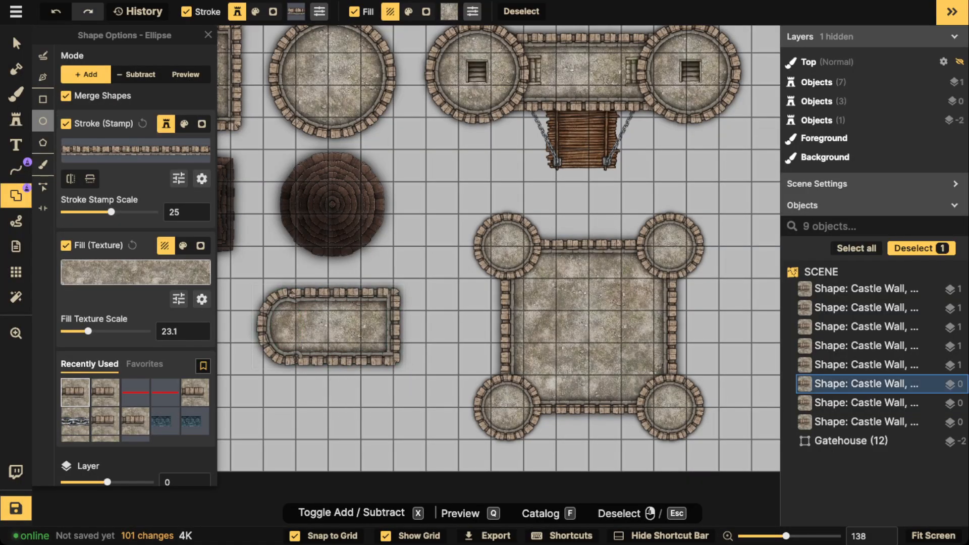
key(ctrl+z)
drag(255, 303, 294, 325)
key(ctrl+z)
click(16, 43)
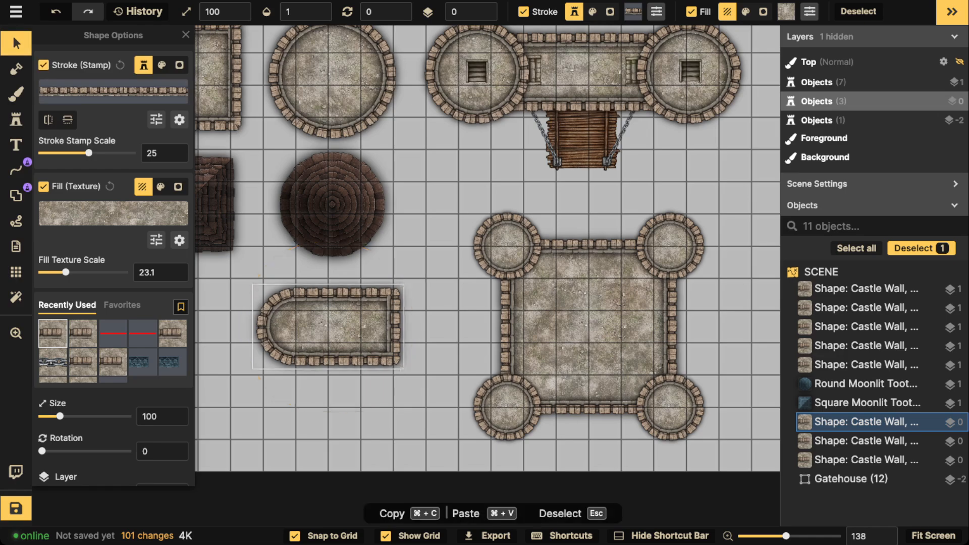
scroll(343, 329, down, 2)
drag(348, 272, 397, 273)
click(368, 234)
scroll(364, 233, up, 4)
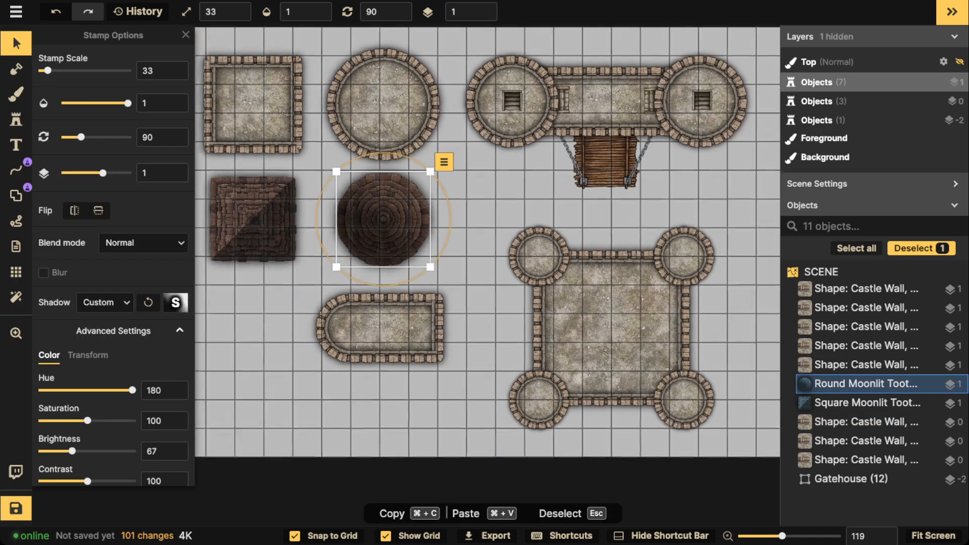
scroll(376, 222, down, 3)
click(388, 355)
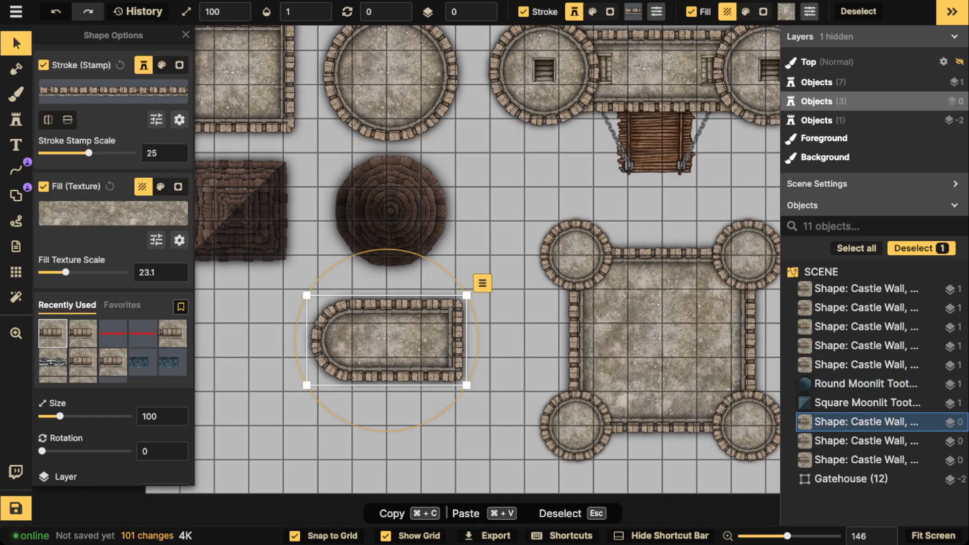
scroll(388, 356, up, 5)
scroll(378, 207, down, 2)
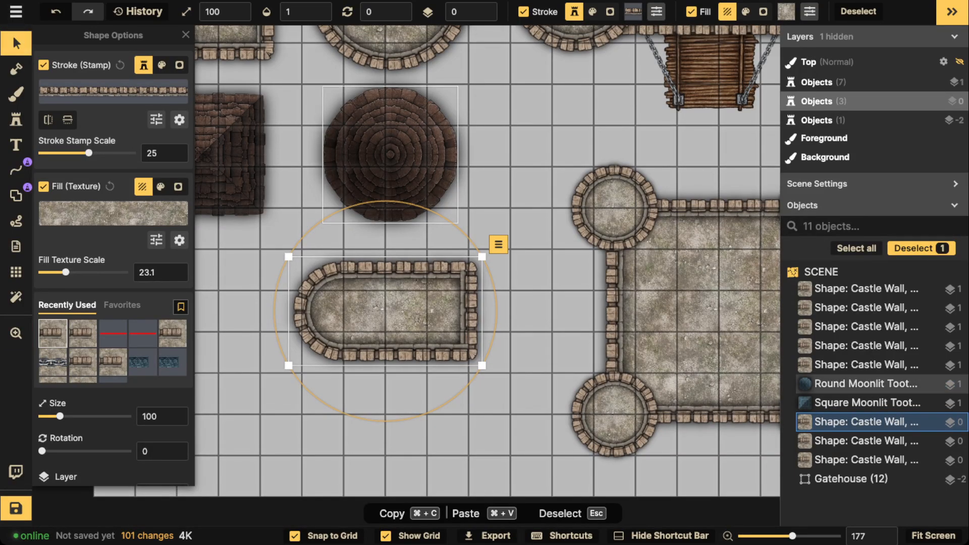
Copy the round roof onto the rounded end of the small building and scale the copy to 18
click(865, 383)
key(super+c)
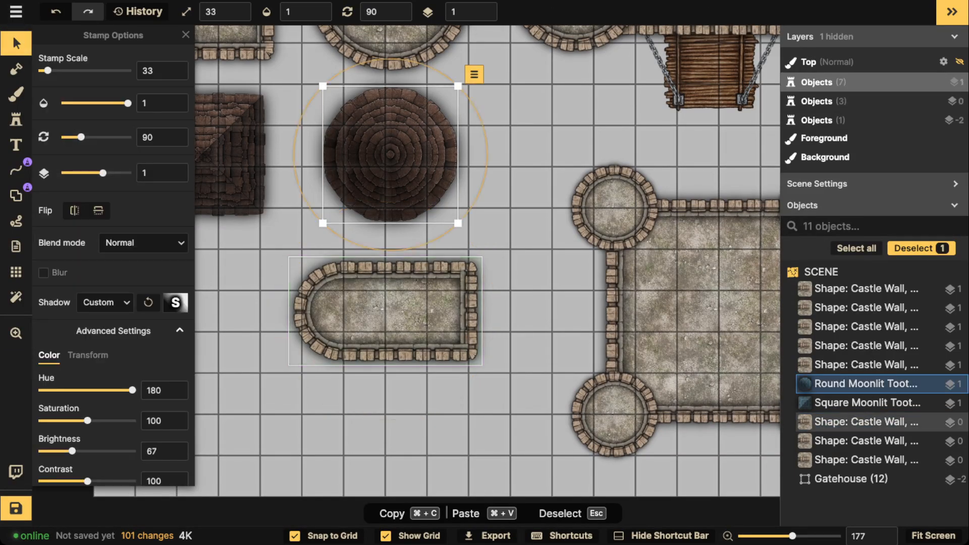
key(super+v)
drag(394, 309, 413, 362)
scroll(364, 323, up, 1)
scroll(396, 363, up, 3)
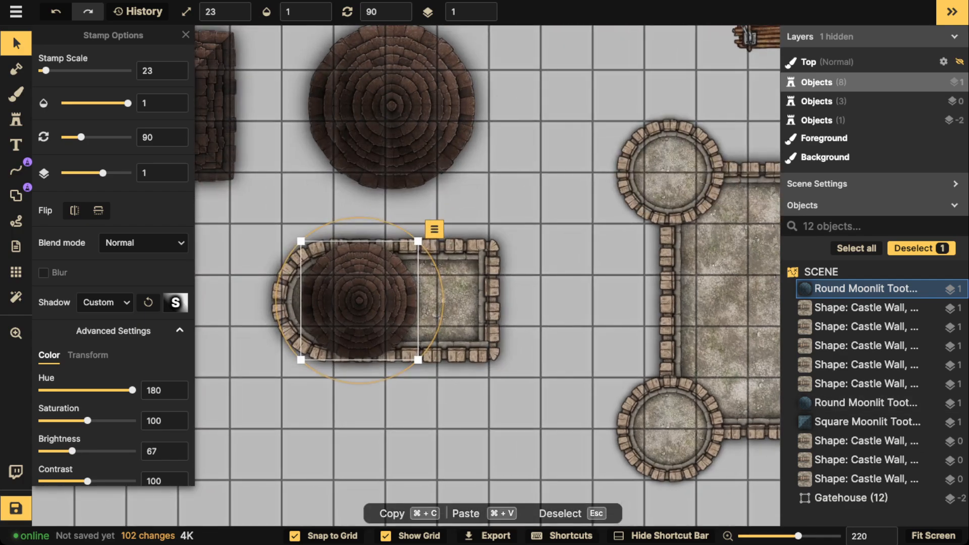
scroll(239, 16, down, 5)
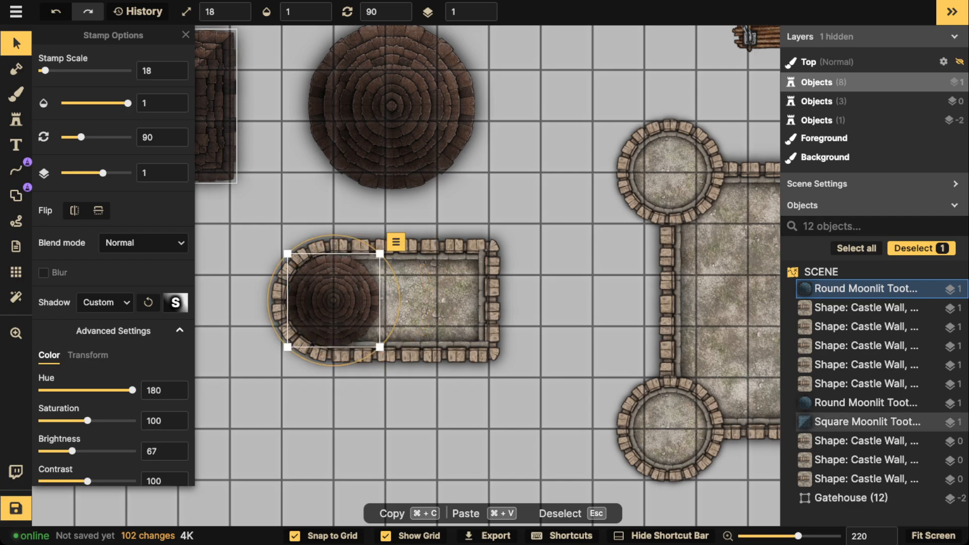
key(Escape)
Place the third variant of the brown square toothed roof beside the small round roof, with scale 8 and rotation 90
click(16, 120)
click(83, 224)
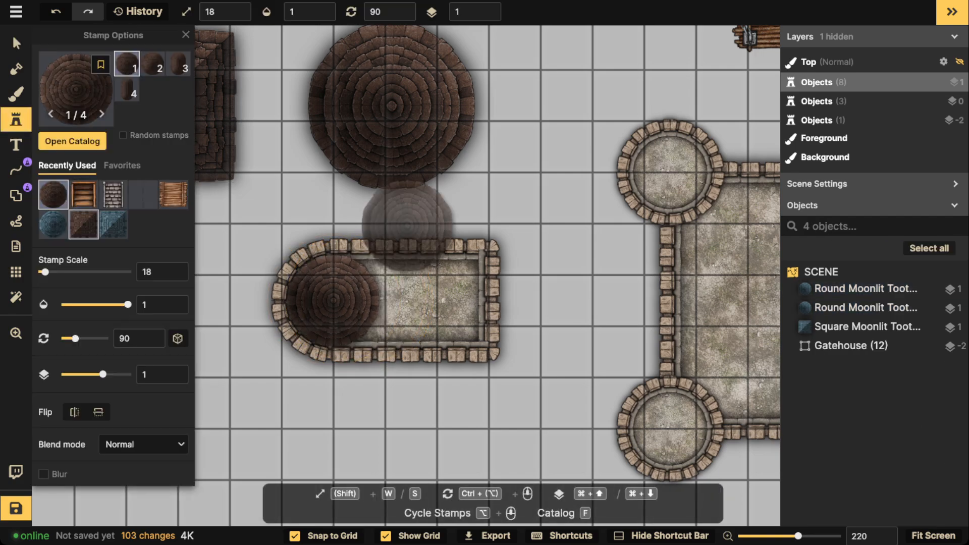
click(178, 64)
click(127, 89)
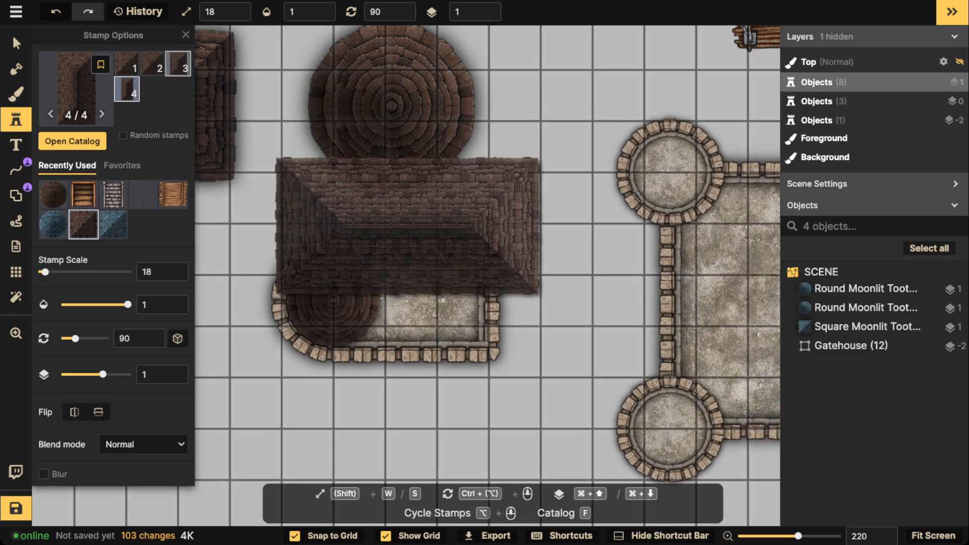
click(178, 64)
key(s)
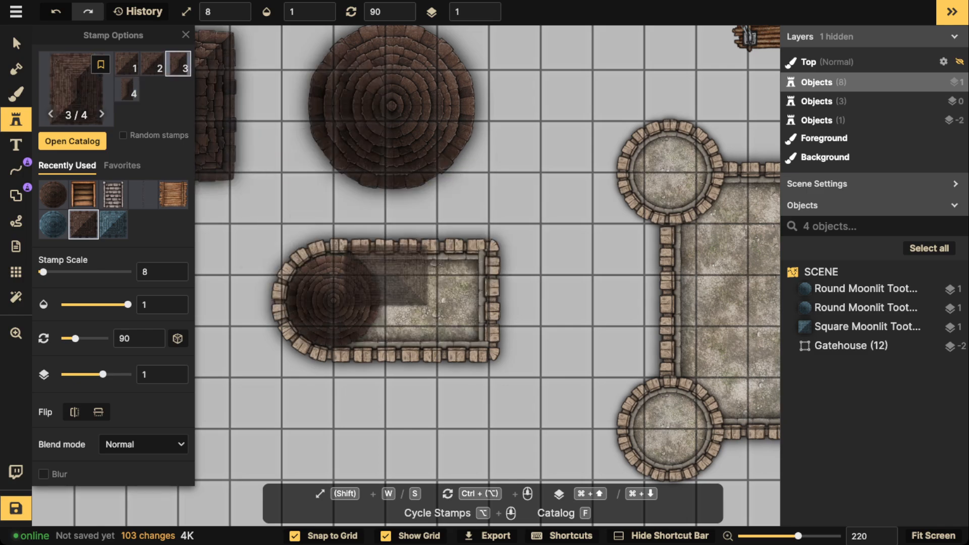
click(386, 275)
Try fitting the square roof against the small round roof at rotation 270 without grid snapping, and delete it
click(16, 43)
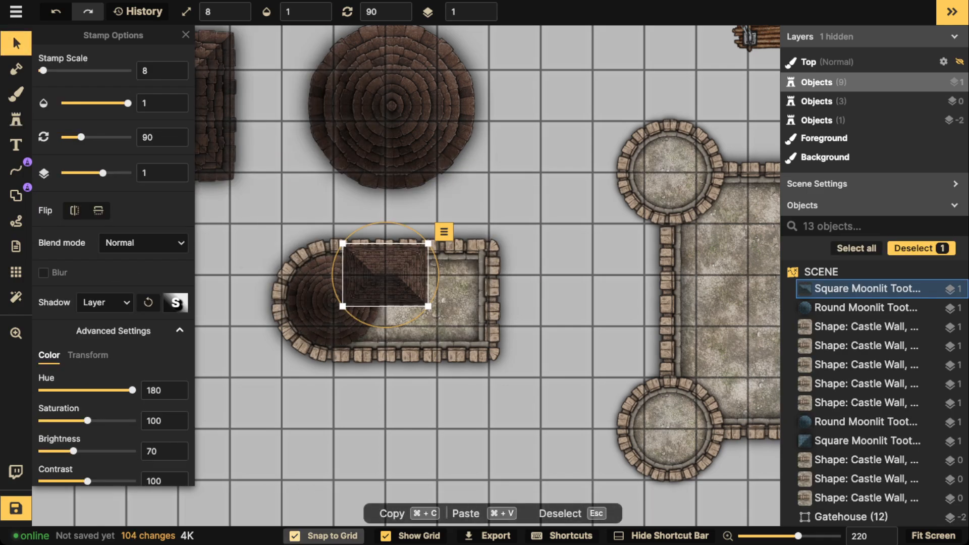
click(323, 536)
drag(386, 277, 374, 286)
scroll(387, 283, up, 12)
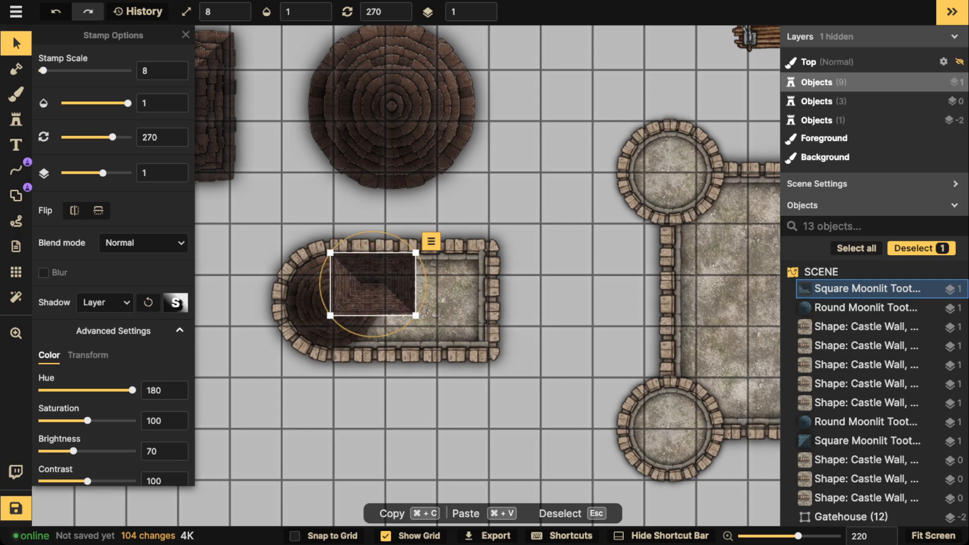
key(BackSpace)
Search the path catalog for "roof" and choose a Moonlit Toothed Roofs path from Gothic: Monster Hunter as the line stroke
click(16, 170)
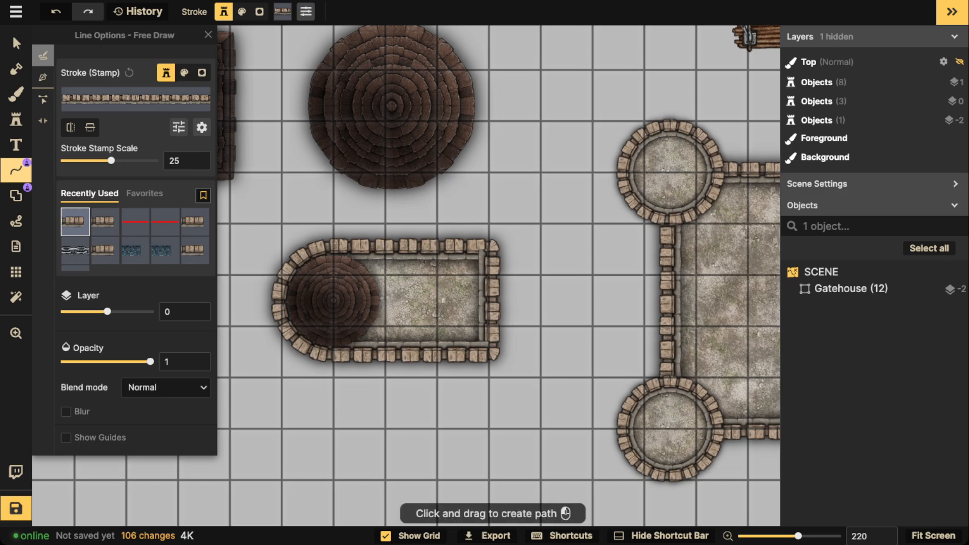
click(135, 250)
key(space)
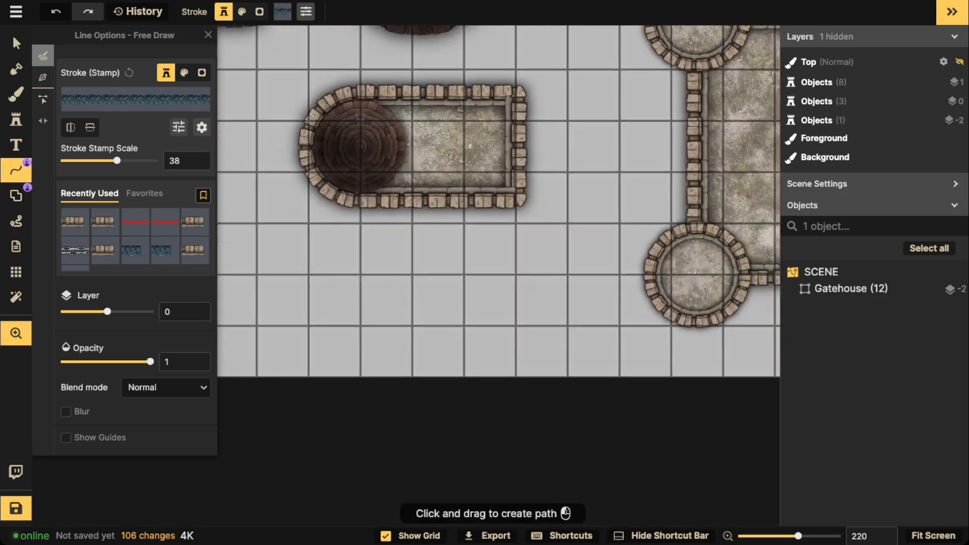
click(138, 100)
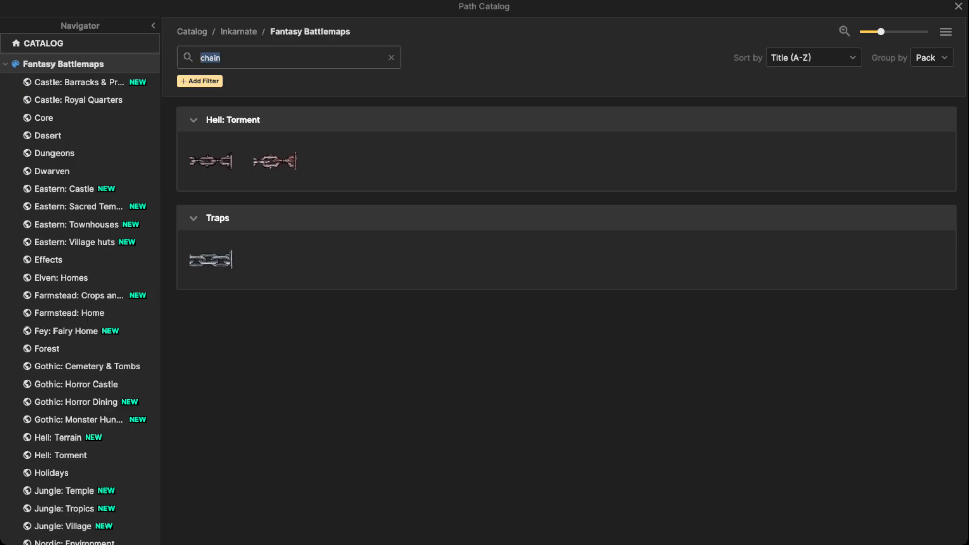
text(roof)
scroll(565, 323, down, 5)
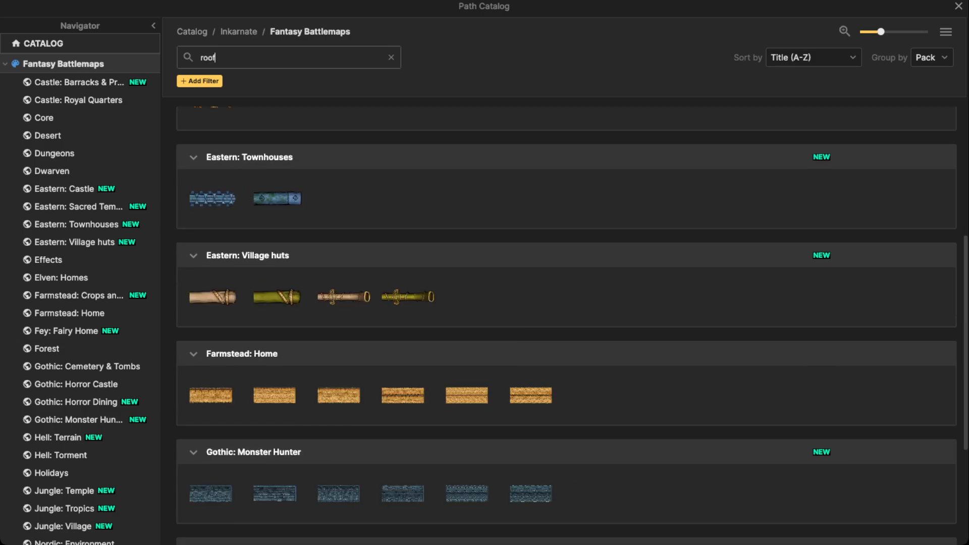
scroll(275, 303, down, 4)
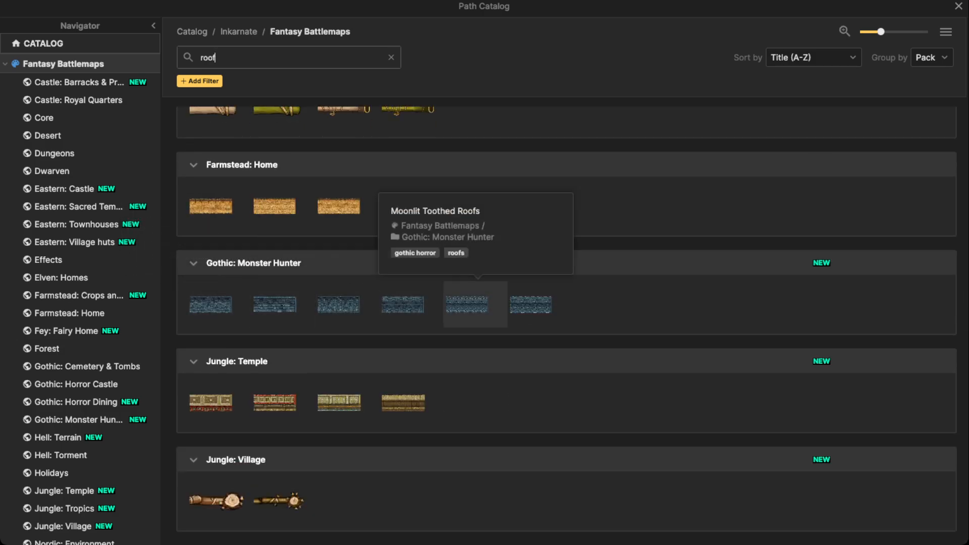
click(475, 304)
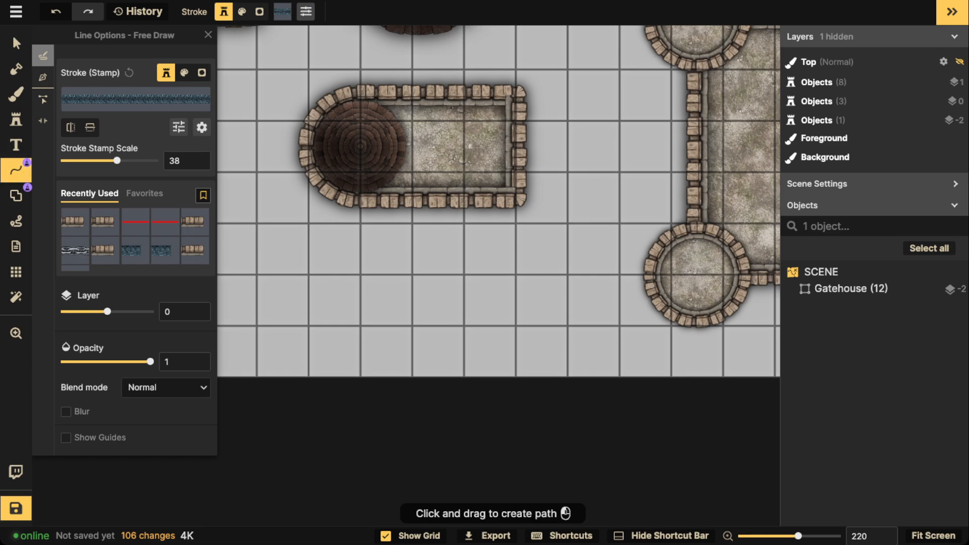
Try starting a toothed roof path with the Pen tool in the empty area below the round-ended building
click(42, 77)
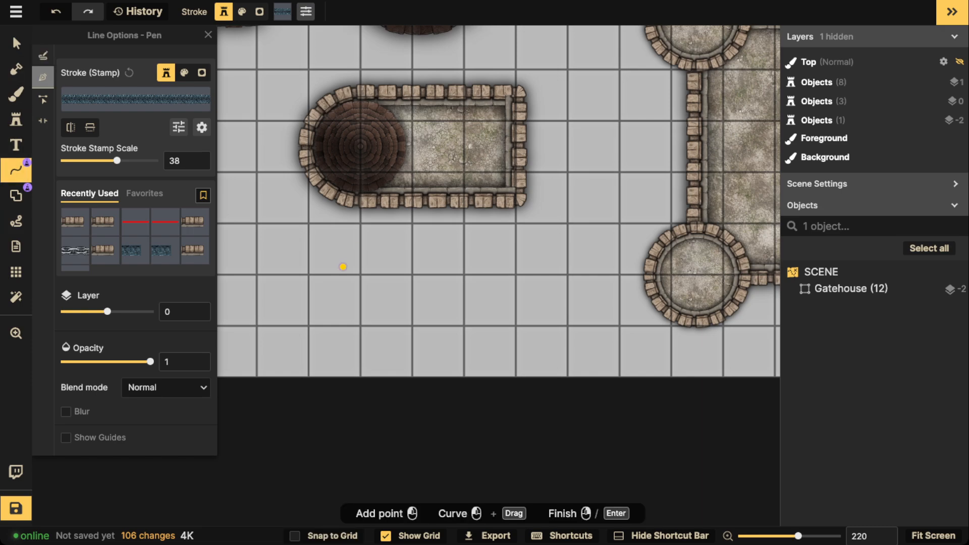
click(313, 273)
right_click(303, 294)
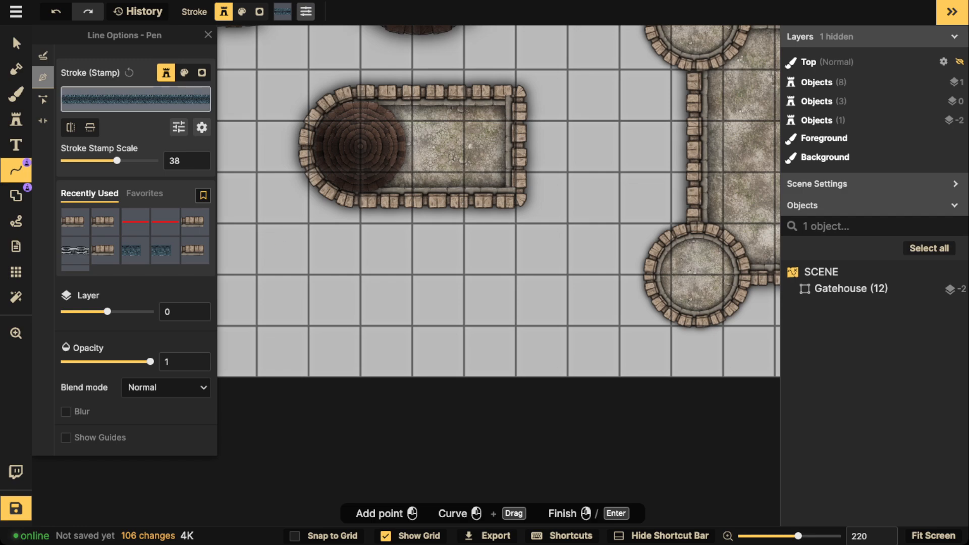
Draw a toothed roof path three grid squares long below the round-ended building, with stroke stamp scale 9 and grid snapping on
drag(117, 160, 94, 160)
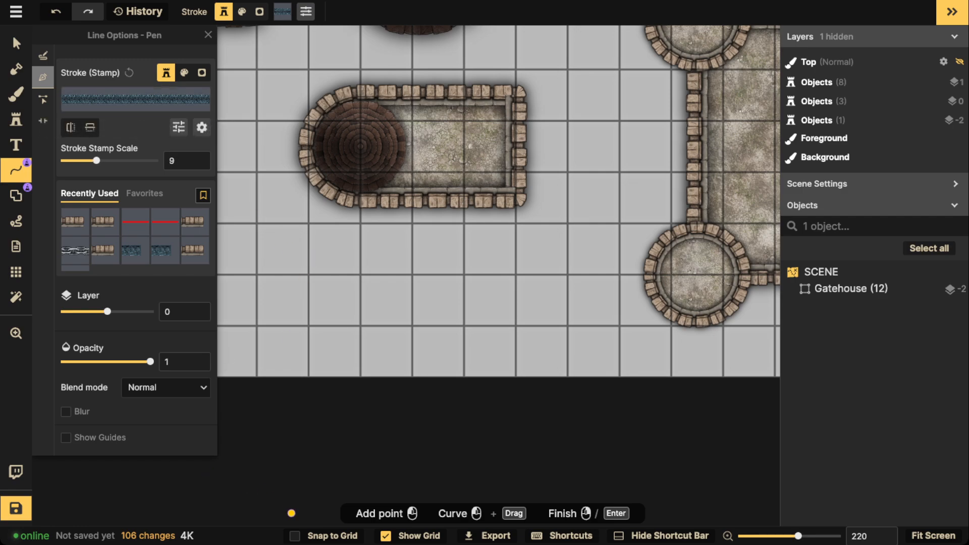
click(303, 535)
click(360, 275)
double_click(515, 275)
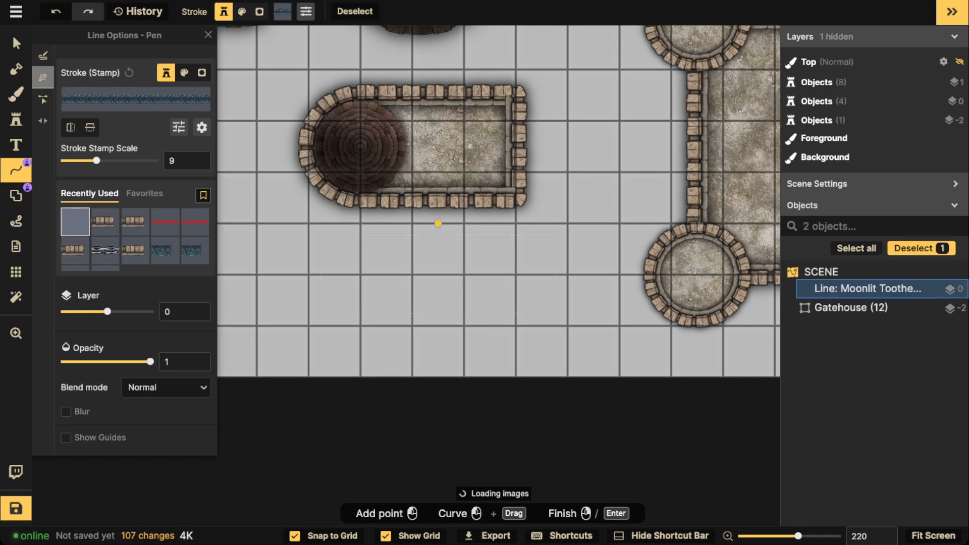
Recolor the toothed roof path to dark brown by setting the stroke hue to 180 and lowering its brightness
click(15, 43)
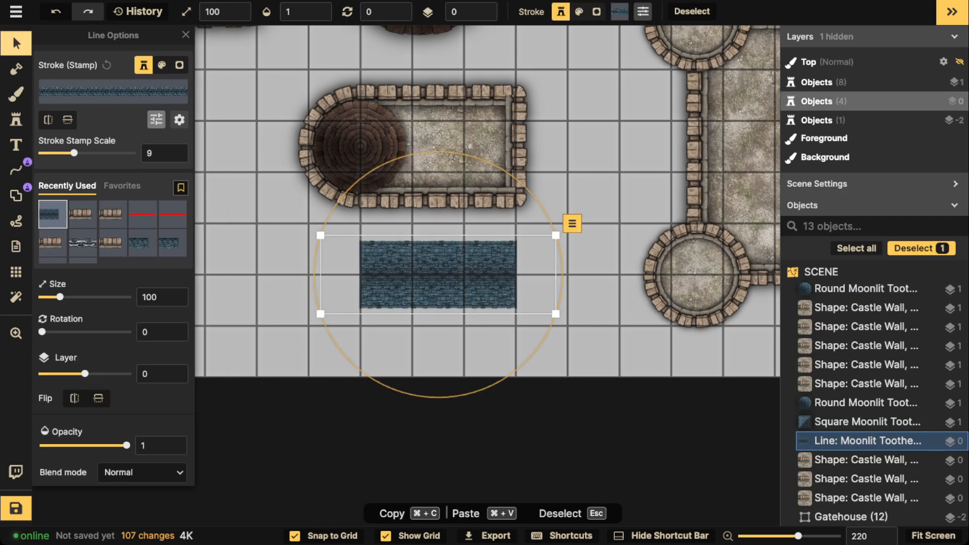
click(156, 119)
drag(125, 67, 174, 67)
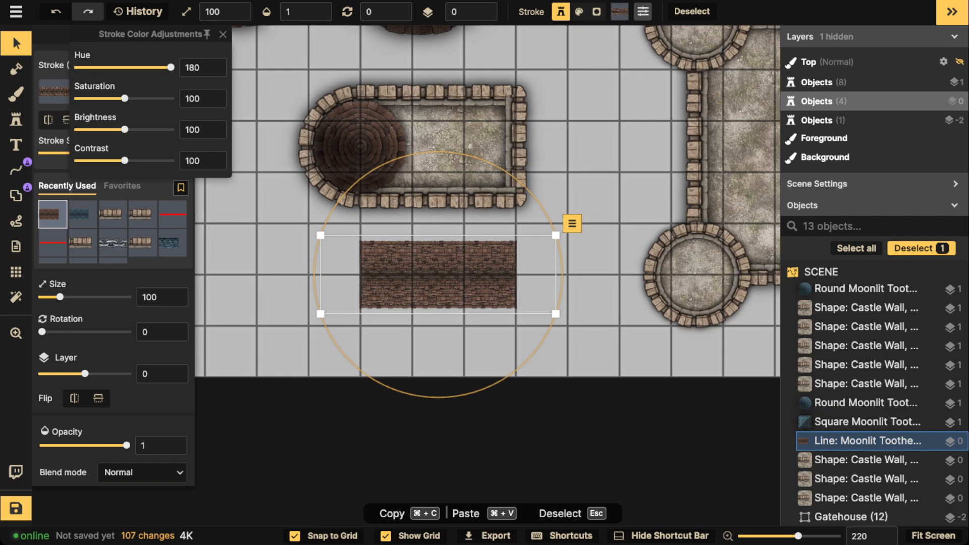
drag(124, 130, 81, 153)
click(222, 34)
Fit the brown roof path over the round-ended building at layer 1, size 99 and stroke stamp scale 13
drag(438, 274, 438, 146)
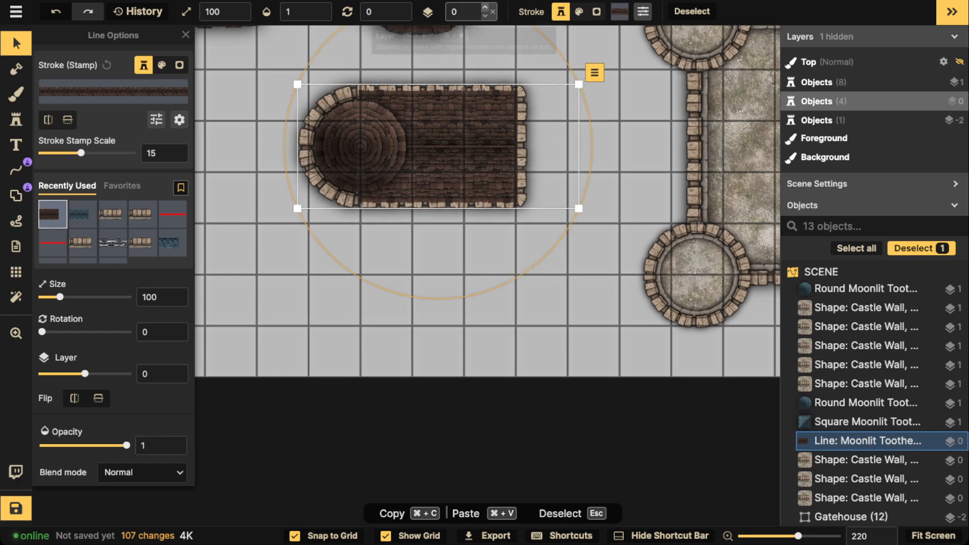
click(485, 8)
mouse_move(297, 84)
mouse_down()
mouse_move(312, 90)
mouse_move(299, 85)
mouse_up()
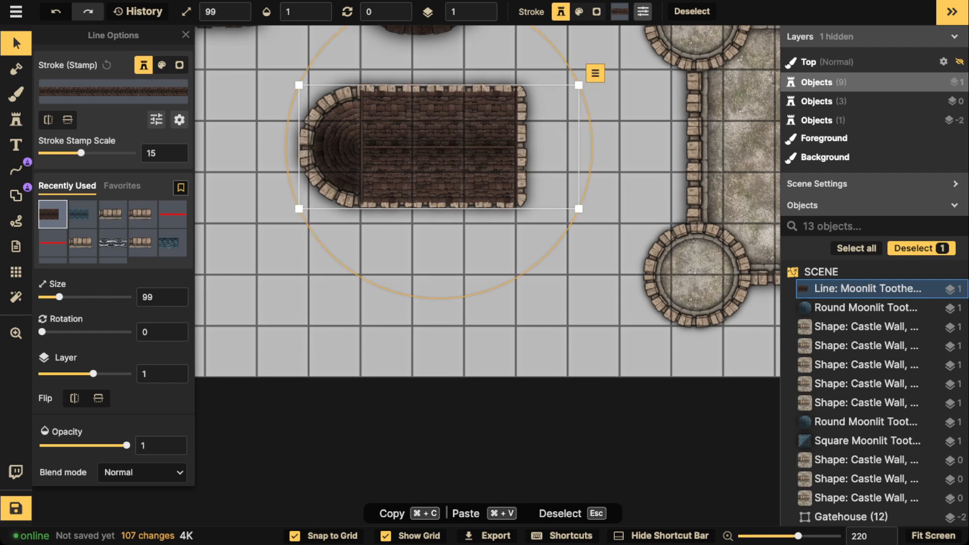
click(176, 157)
click(176, 157)
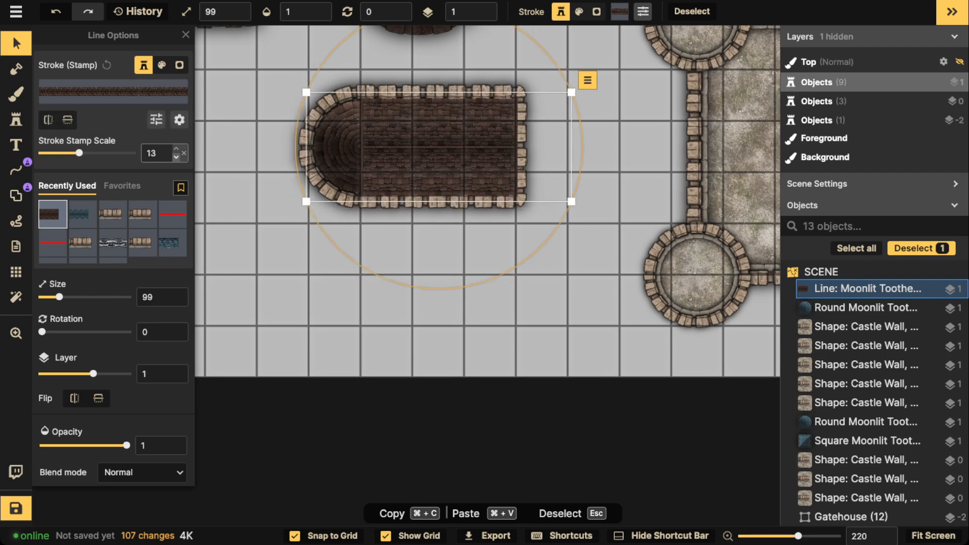
key(Escape)
Group the round-ended building's wall, round roof and roof path under the name Chapel
scroll(409, 123, down, 3)
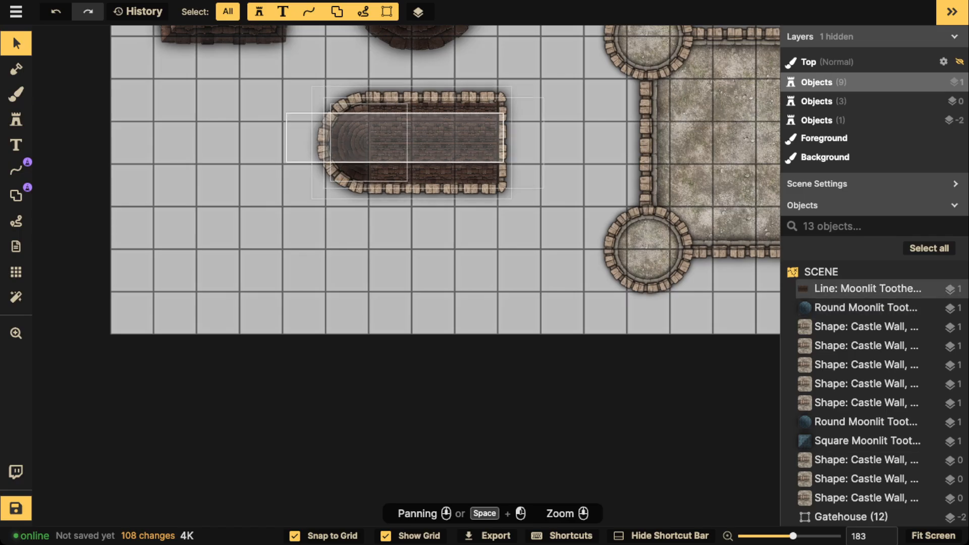
drag(299, 74, 531, 213)
click(538, 12)
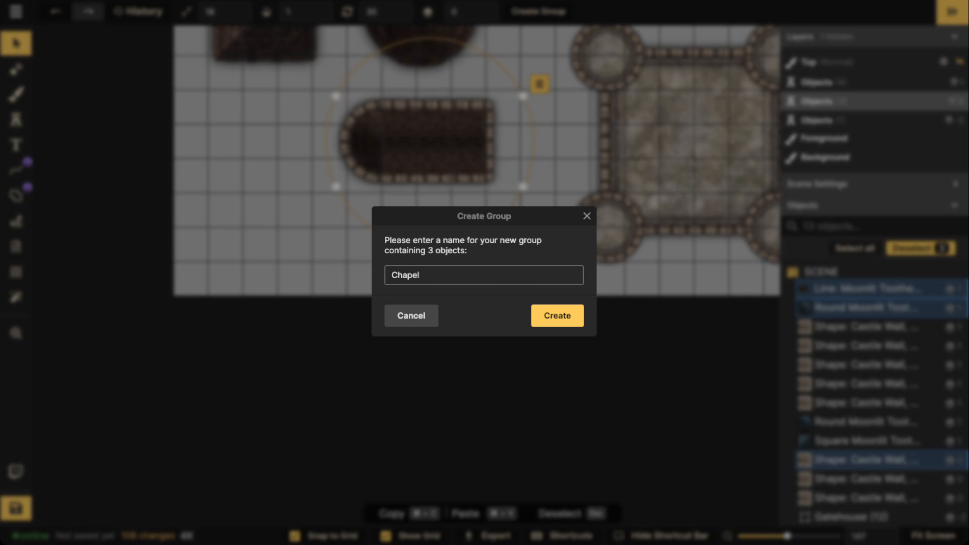
click(557, 316)
scroll(383, 139, down, 2)
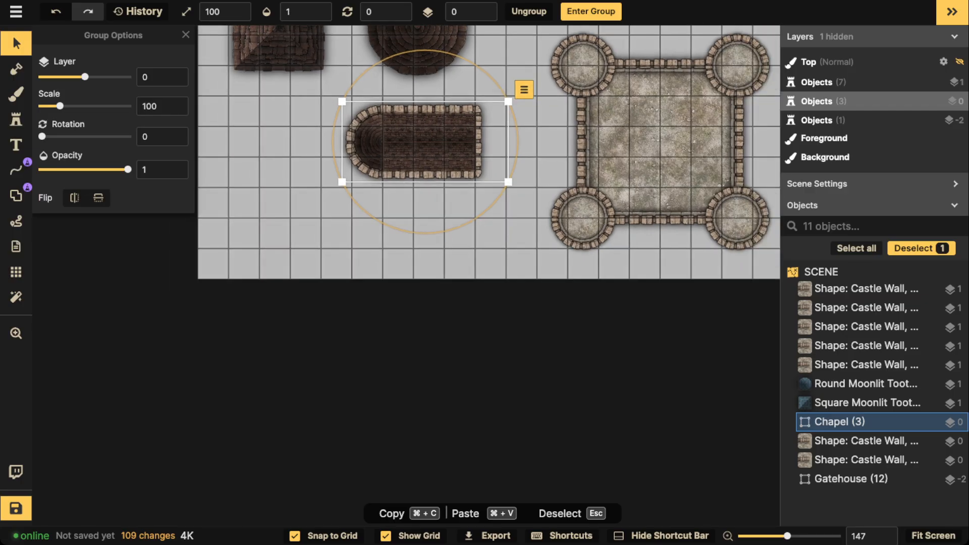
Move the Chapel group so its flat end meets the left wall of the four-towered keep
drag(383, 138, 363, 221)
click(383, 293)
click(393, 222)
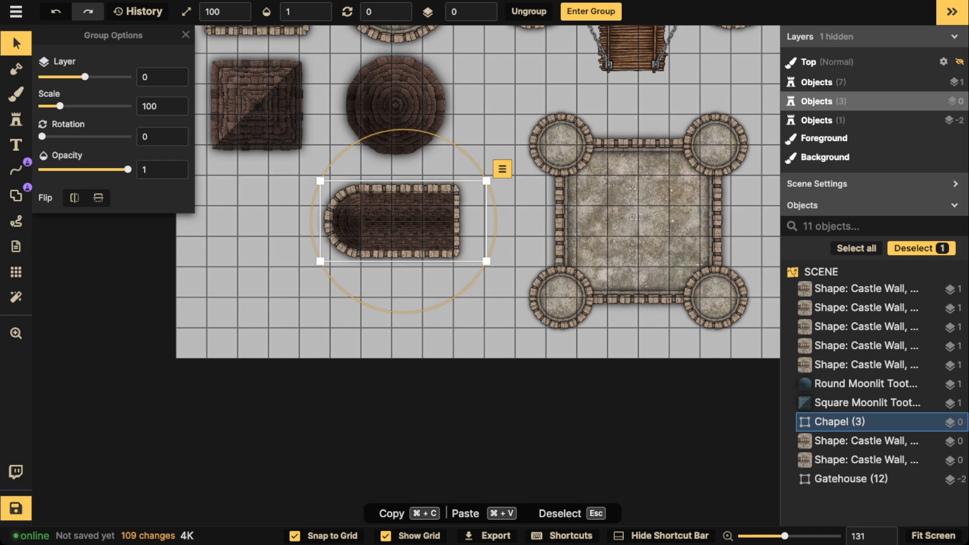
drag(394, 222, 522, 222)
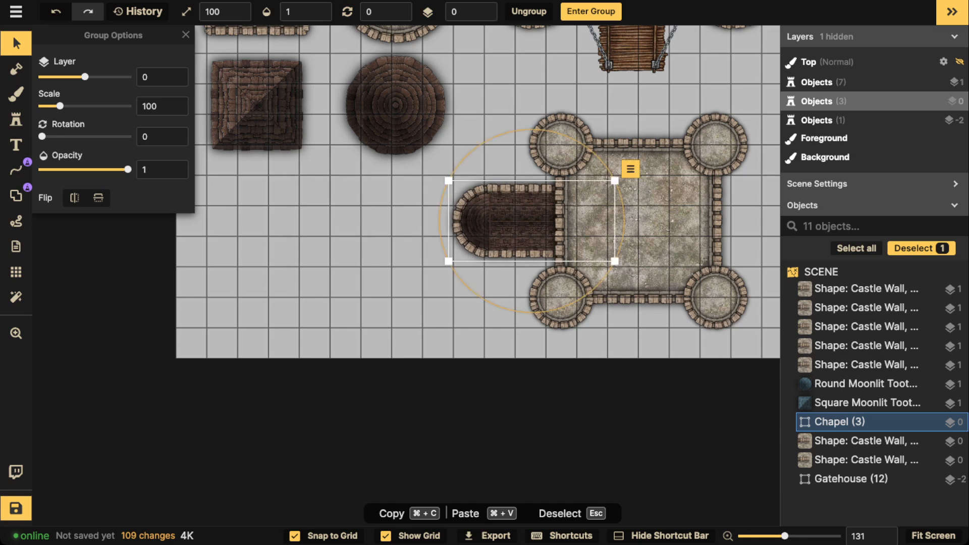
Open the Chapel group to examine its individual wall and roof objects, select the round roof, and leave the group
double_click(475, 222)
click(475, 222)
drag(449, 221, 489, 261)
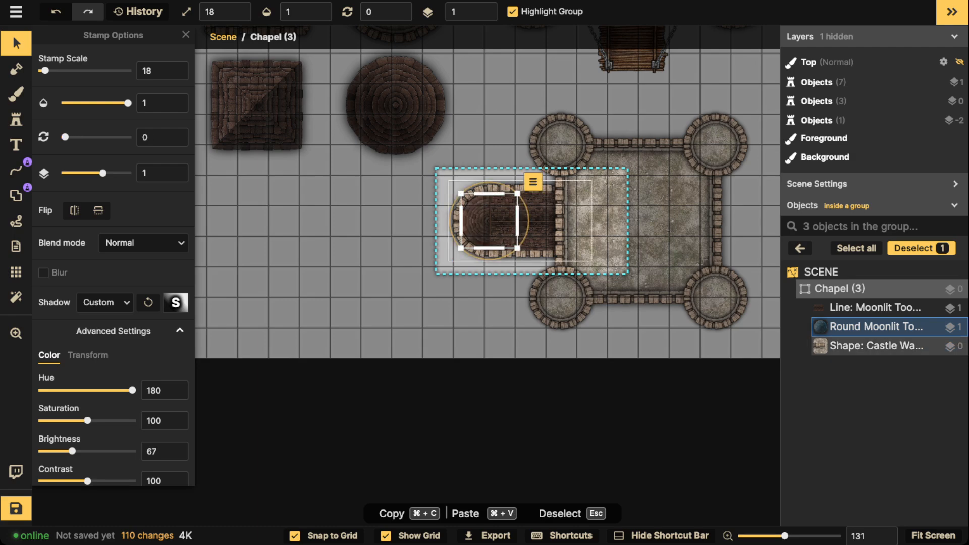
key(Escape)
key(Escape)
scroll(497, 210, down, 3)
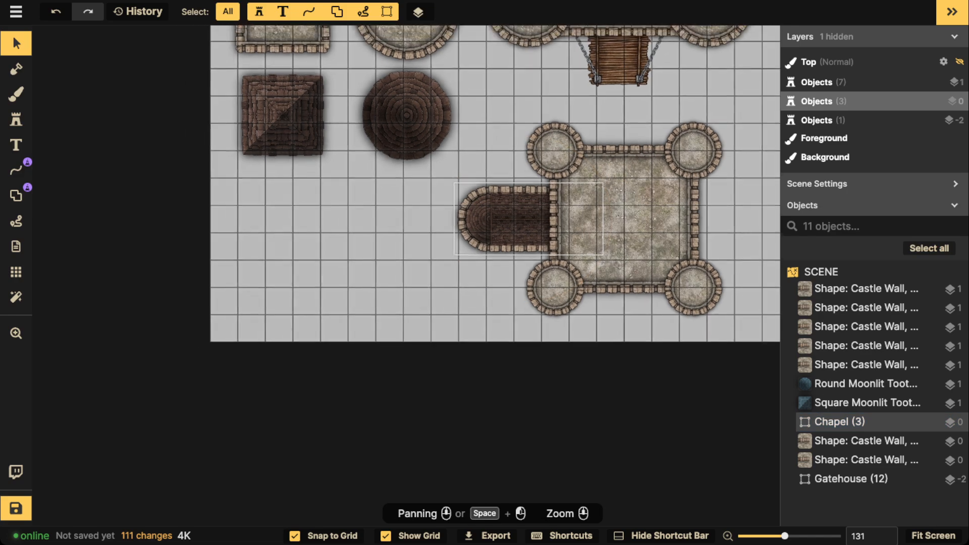
drag(497, 210, 390, 214)
double_click(389, 214)
key(Escape)
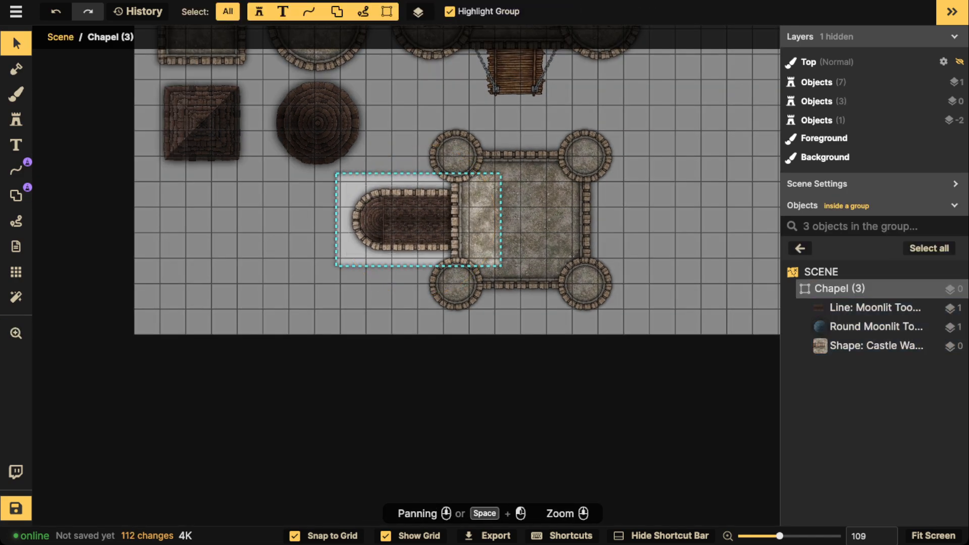
key(Escape)
Delete the round tower at the keep's upper-right corner
click(865, 327)
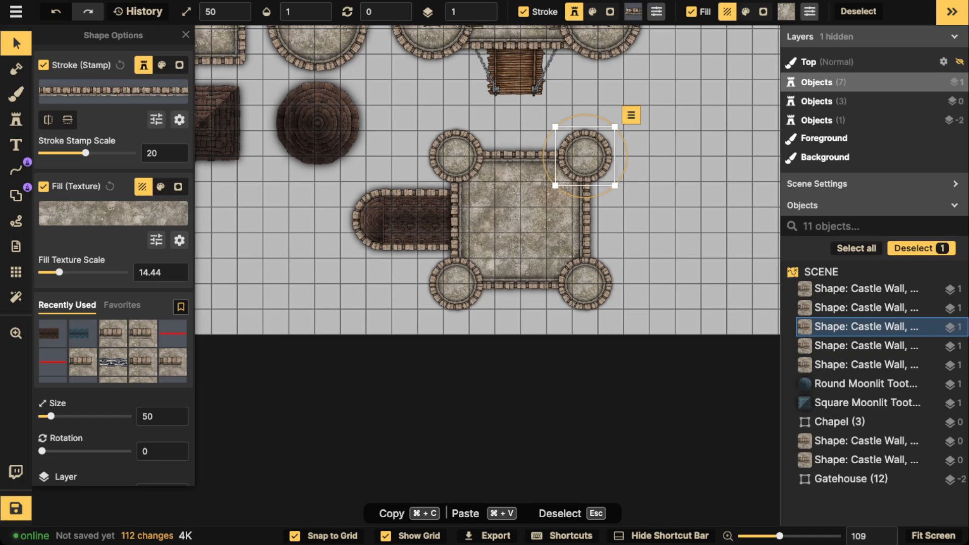
key(Delete)
Set up the Polygon shape tool with 8 sides, reusing the large round tower's castle wall stroke and stone fill
click(866, 422)
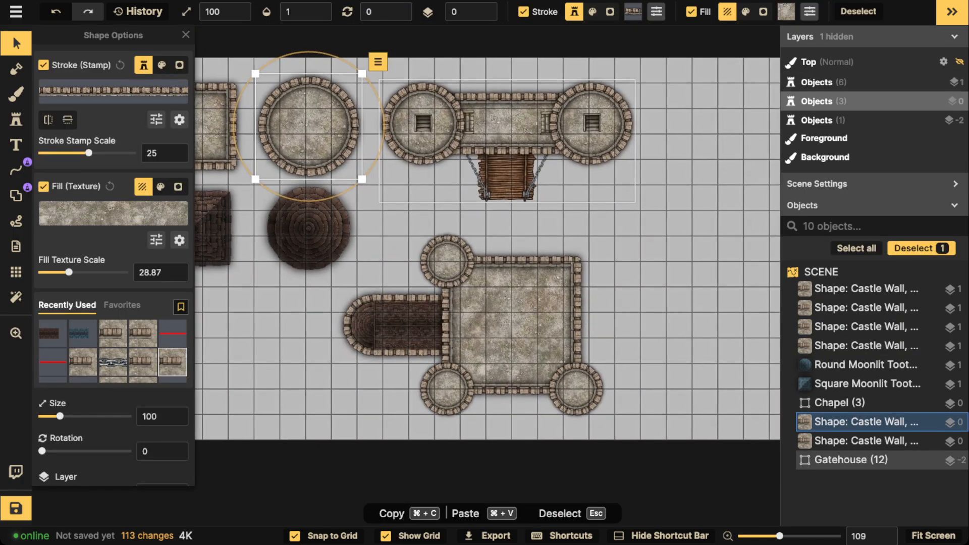
click(16, 196)
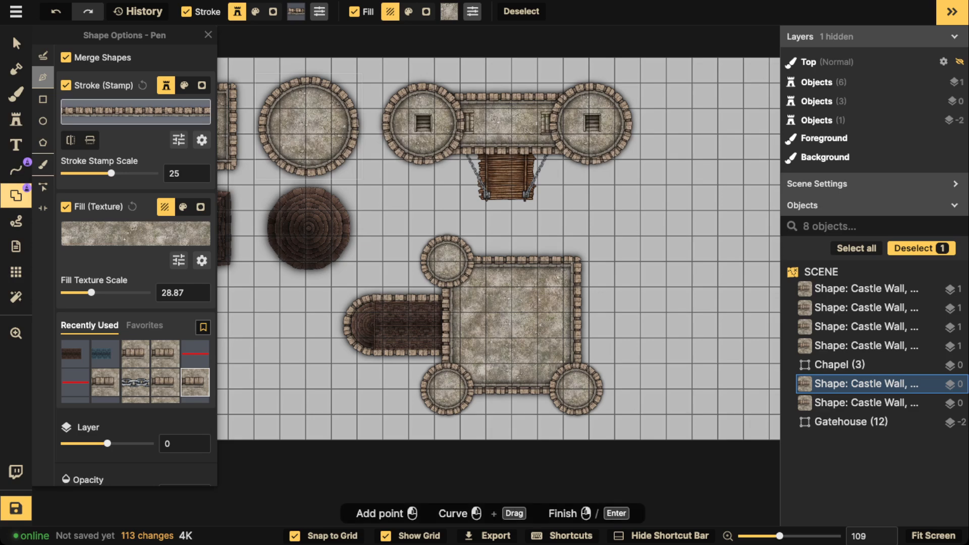
click(43, 142)
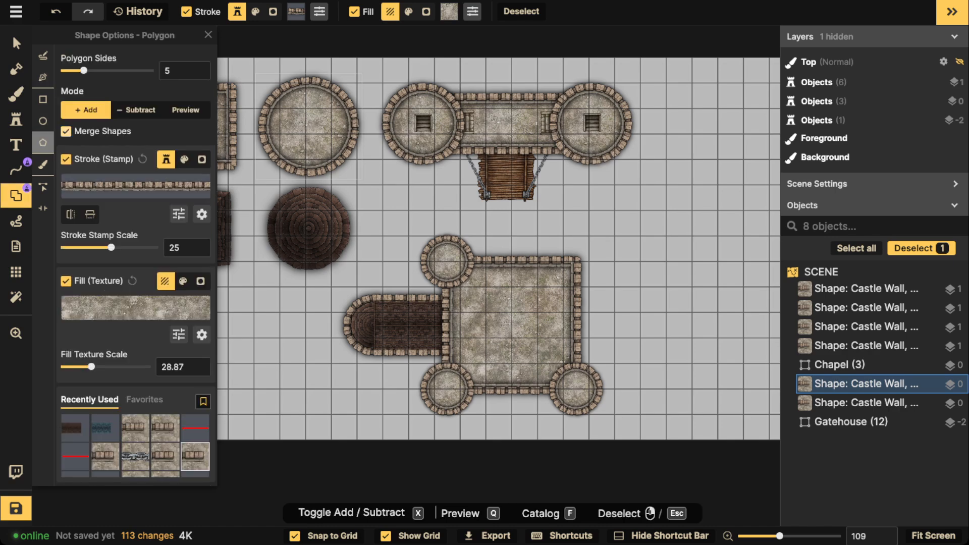
key(space)
drag(454, 177, 310, 148)
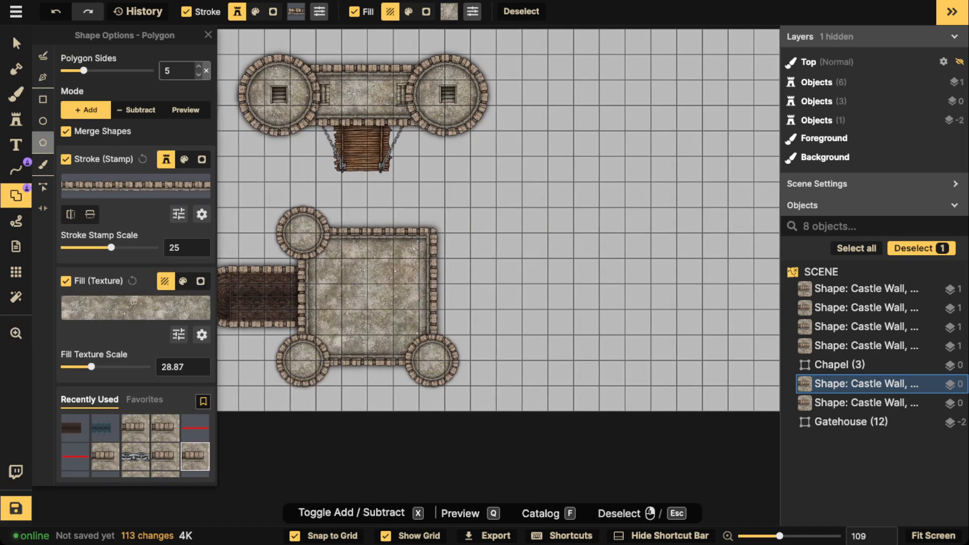
double_click(199, 67)
click(198, 67)
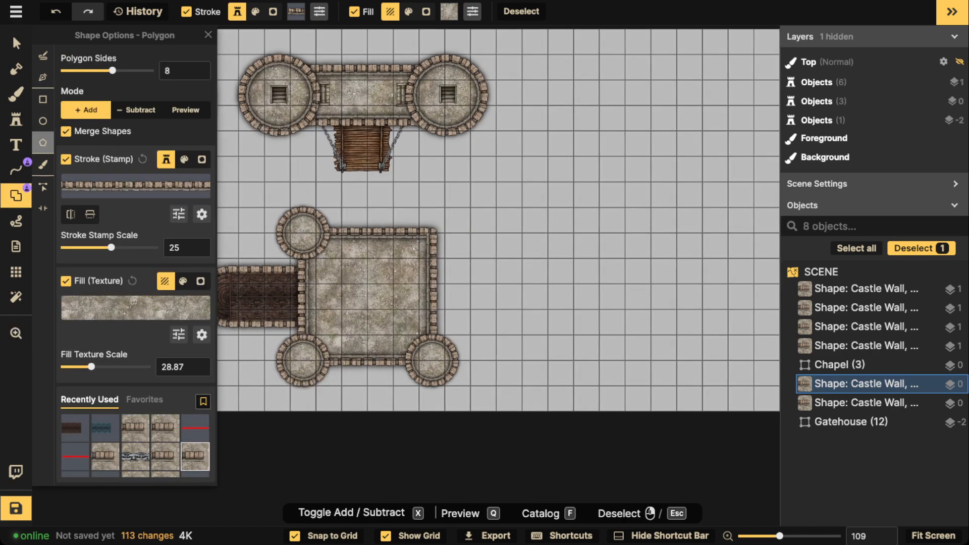
Draw an eight-sided castle-wall tower, centre it on the keep's open upper-right corner and raise it to layer 1
drag(495, 212, 580, 291)
click(16, 43)
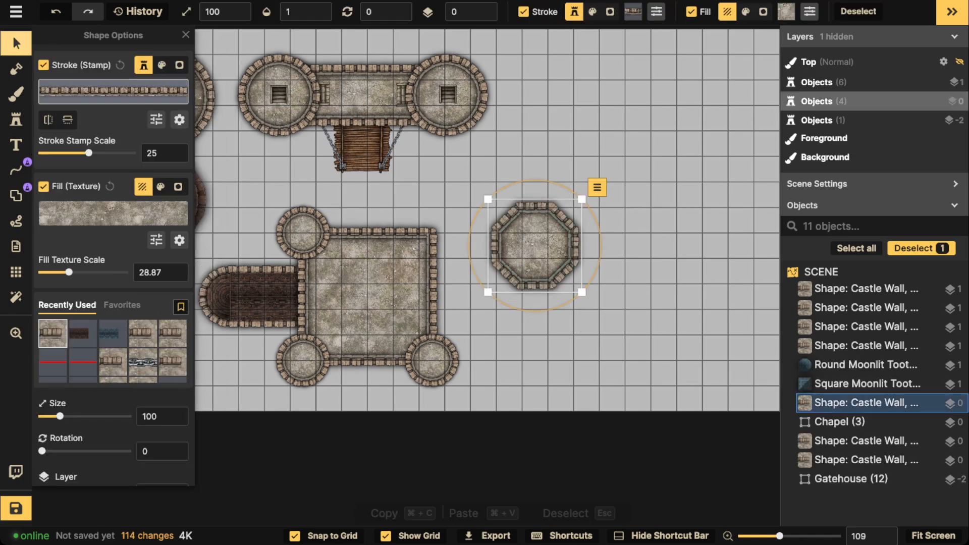
drag(535, 245, 432, 233)
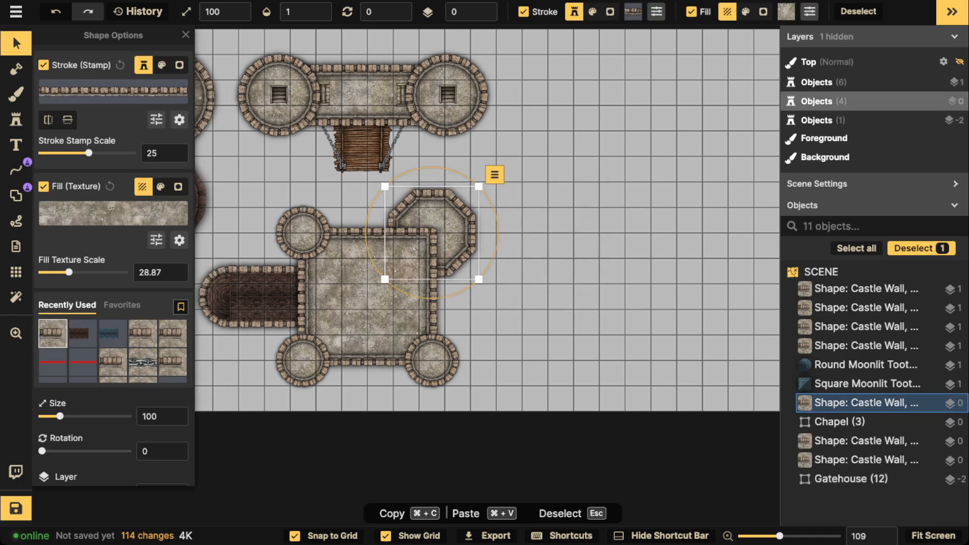
click(490, 8)
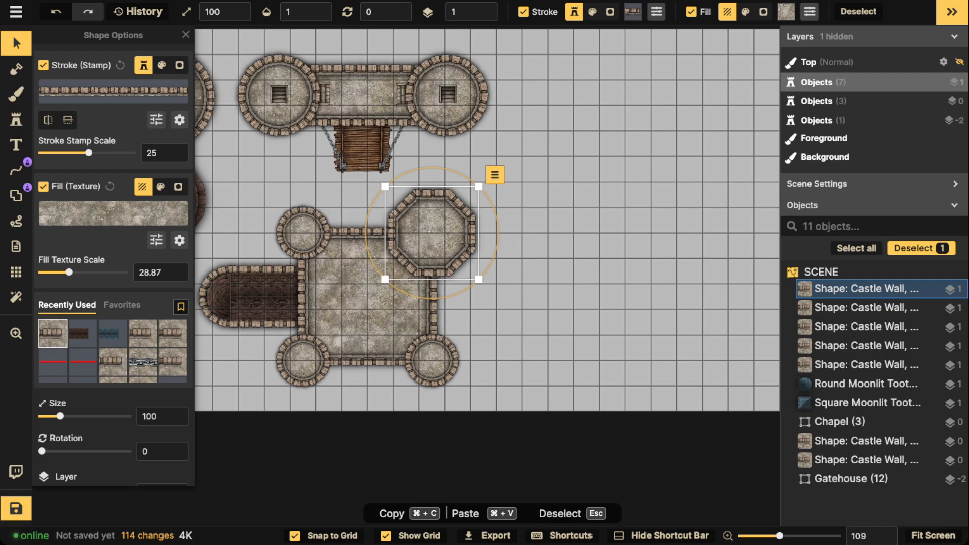
Select all the keep's parts together, including the chapel, and shift them slightly right and up
scroll(398, 253, down, 1)
drag(398, 253, 577, 217)
scroll(545, 233, down, 3)
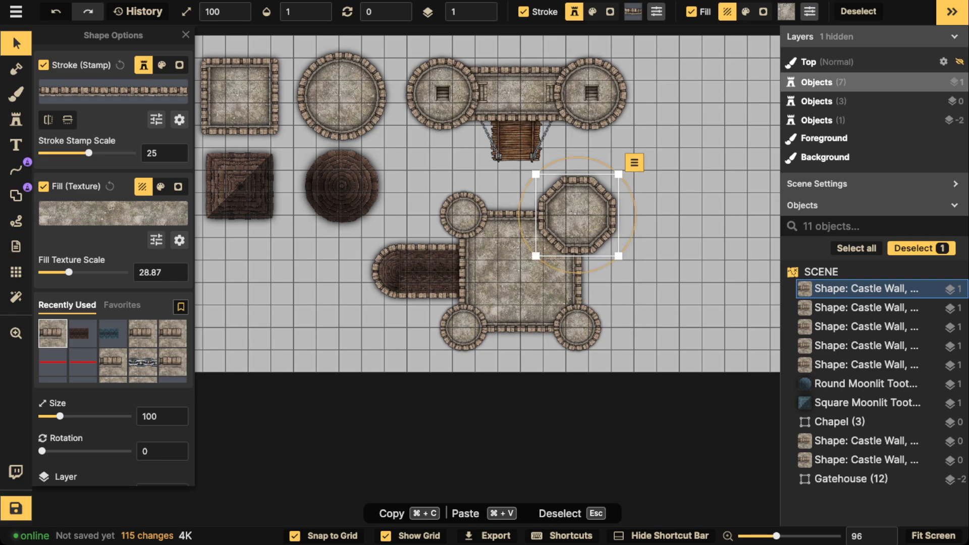
key(Escape)
drag(384, 189, 666, 392)
mouse_move(519, 269)
mouse_down()
mouse_move(541, 265)
mouse_move(530, 267)
mouse_up()
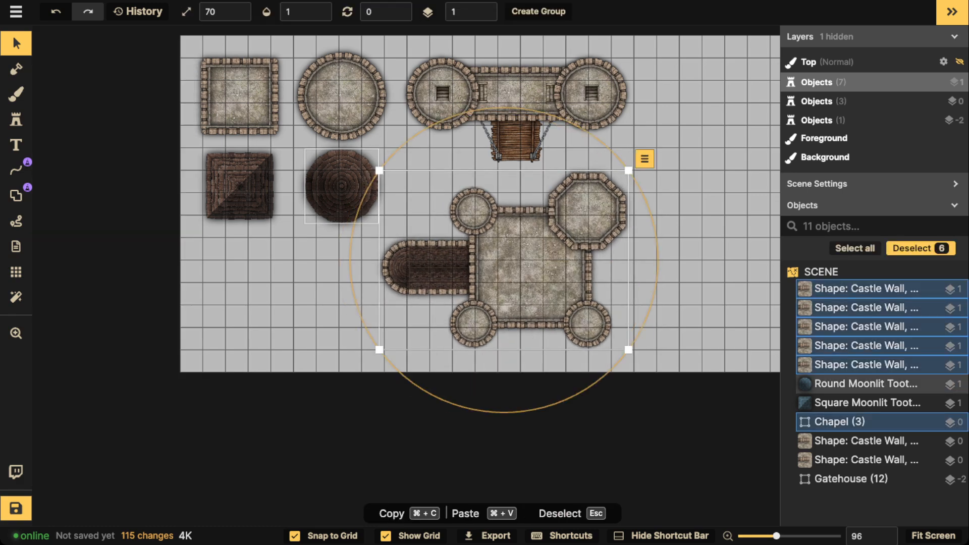
Duplicate the round roof and place the copy over the keep's upper-left tower, reduced to scale 13
click(341, 186)
key(super+c)
key(super+v)
scroll(493, 272, up, 4)
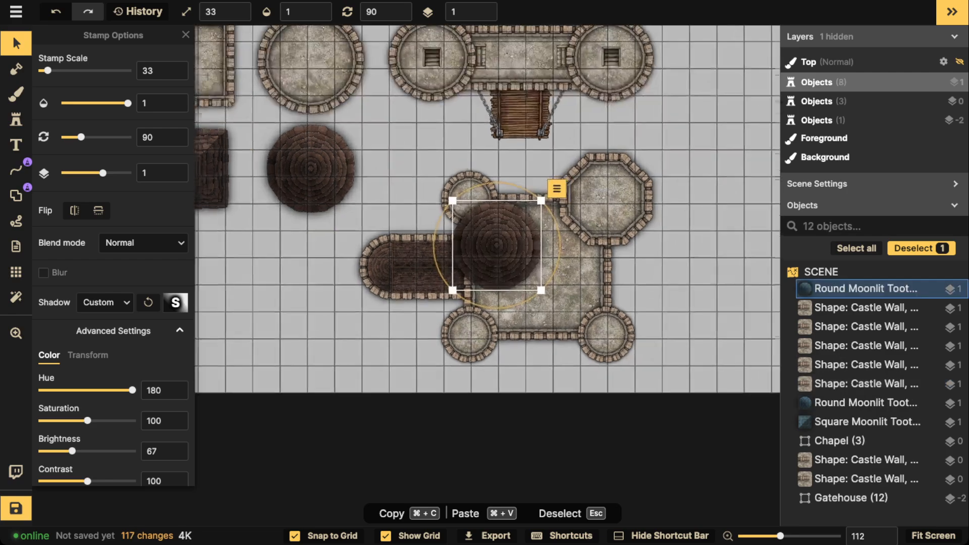
scroll(497, 241, down, 2)
drag(497, 242, 467, 194)
Turn off grid snapping and enlarge the upper-left tower's round roof to scale 16
click(295, 535)
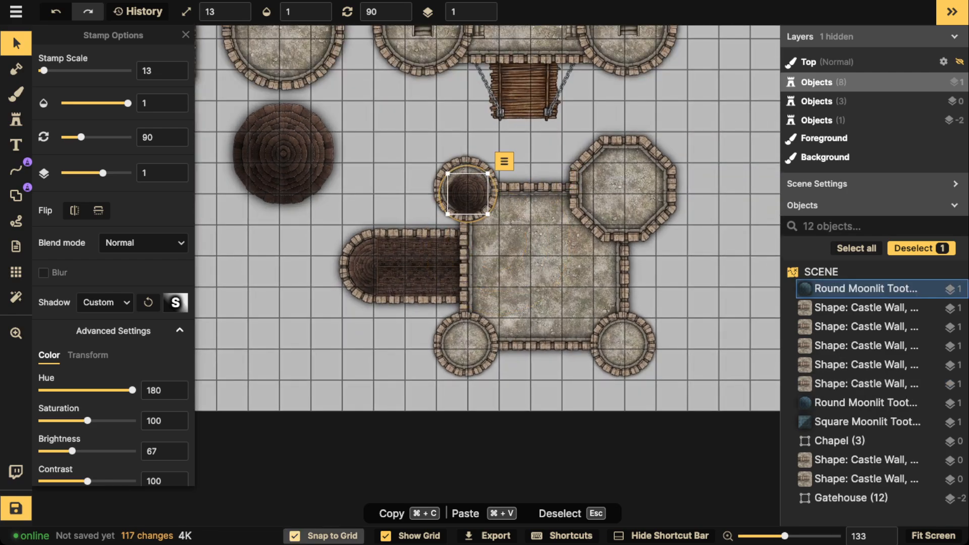
scroll(487, 237, up, 2)
scroll(452, 103, up, 2)
click(239, 8)
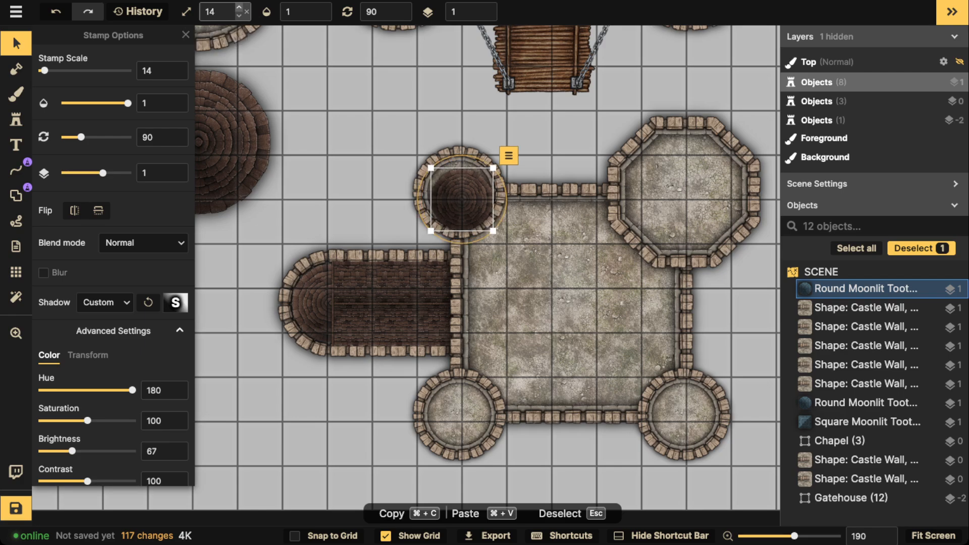
click(239, 7)
click(239, 8)
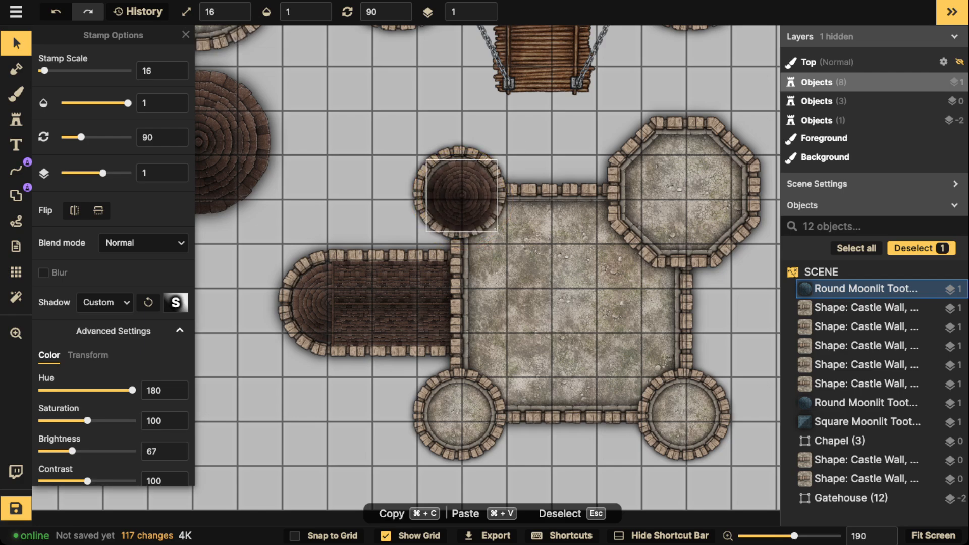
Copy the small round roof onto the keep's two lower corner towers
key(super+c)
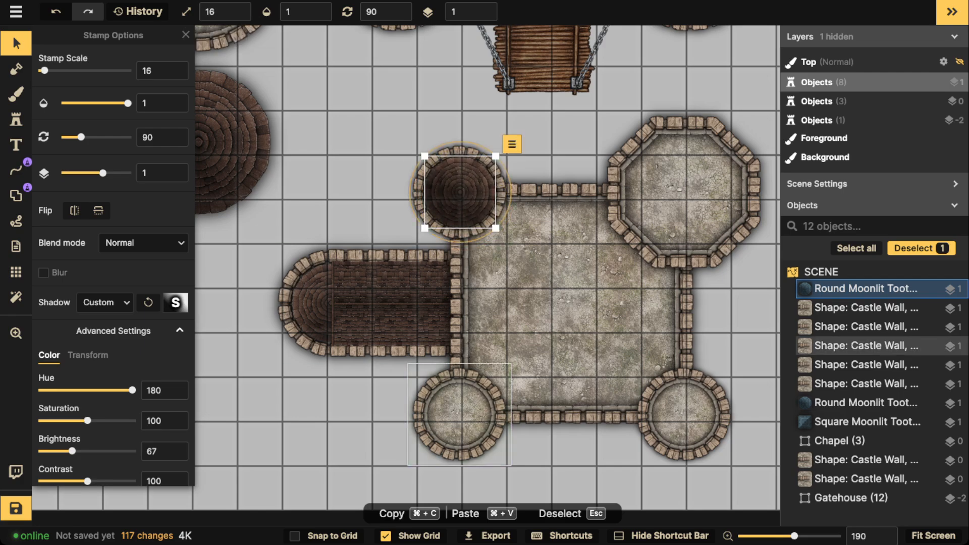
key(super+v)
key(super+v)
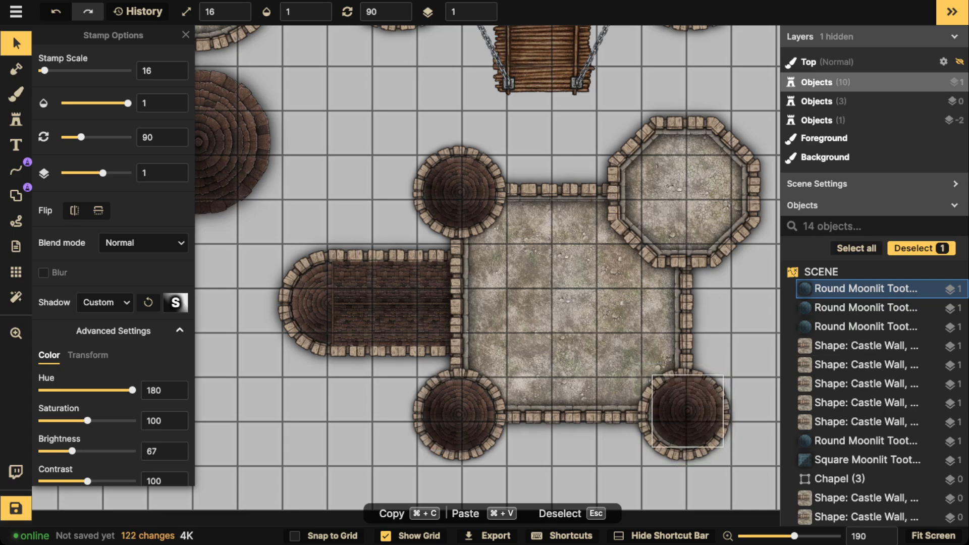
key(Escape)
Select all the keep's towers, roofs, walls and chapel and group them under the name "Keep"
scroll(399, 168, down, 1)
scroll(404, 163, down, 6)
drag(356, 146, 706, 362)
click(537, 11)
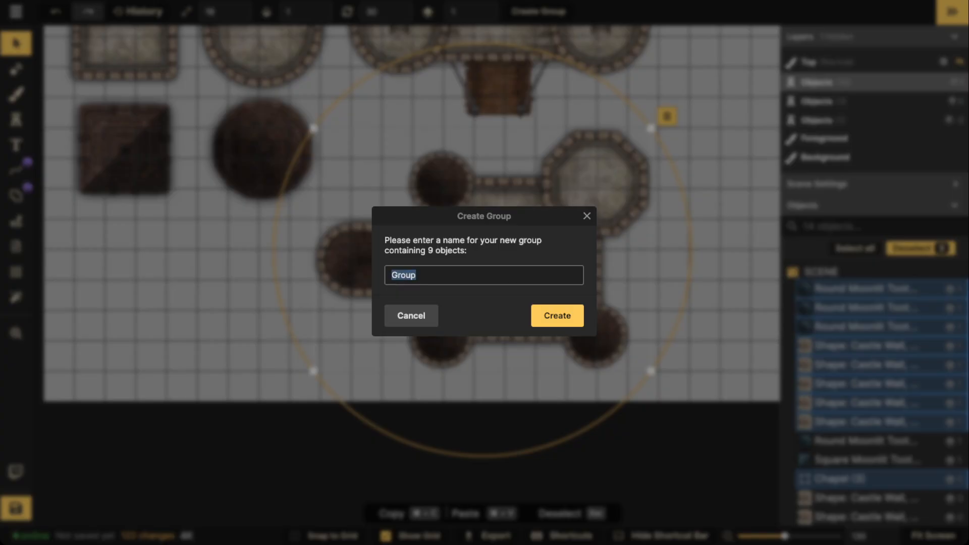
text(Keep)
key(Return)
Move the Keep group left beneath the standalone roofs and the Gatehouse group to the map's lower edge
scroll(389, 353, down, 5)
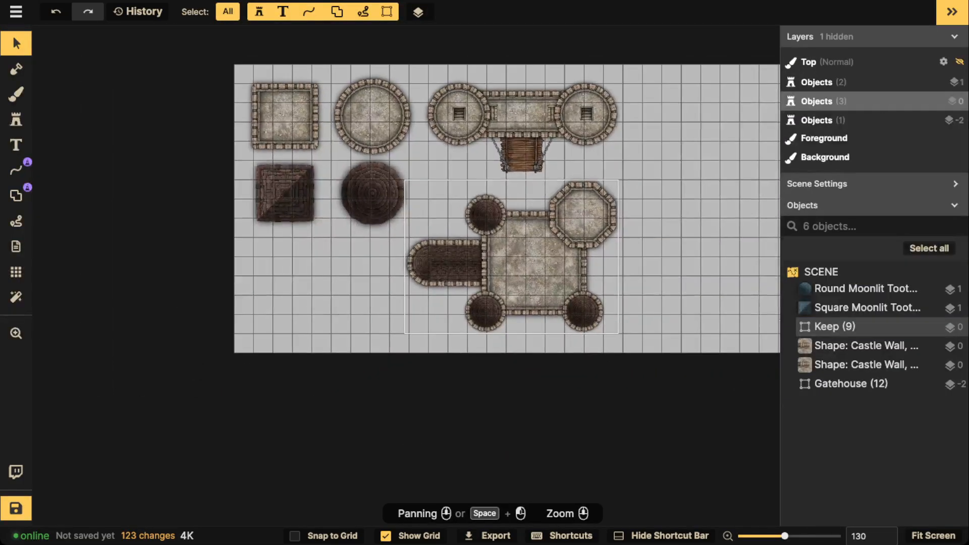
drag(192, 95, 455, 299)
key(Escape)
click(396, 249)
drag(396, 248, 280, 285)
key(Escape)
click(387, 143)
drag(387, 142, 265, 348)
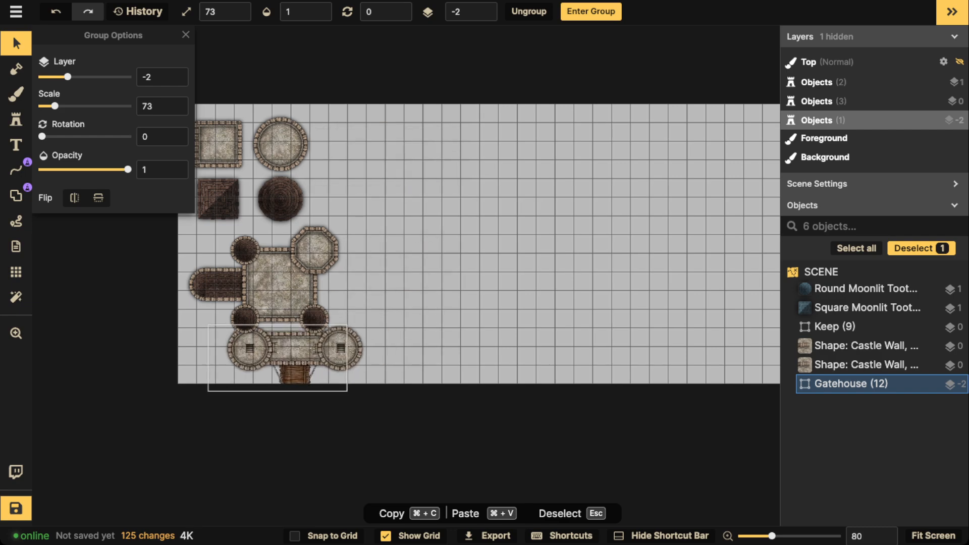
Move the standalone towers and roofs to the right and the Keep group into the map's upper-left corner
key(Escape)
drag(266, 187, 423, 186)
key(Escape)
drag(278, 284, 269, 168)
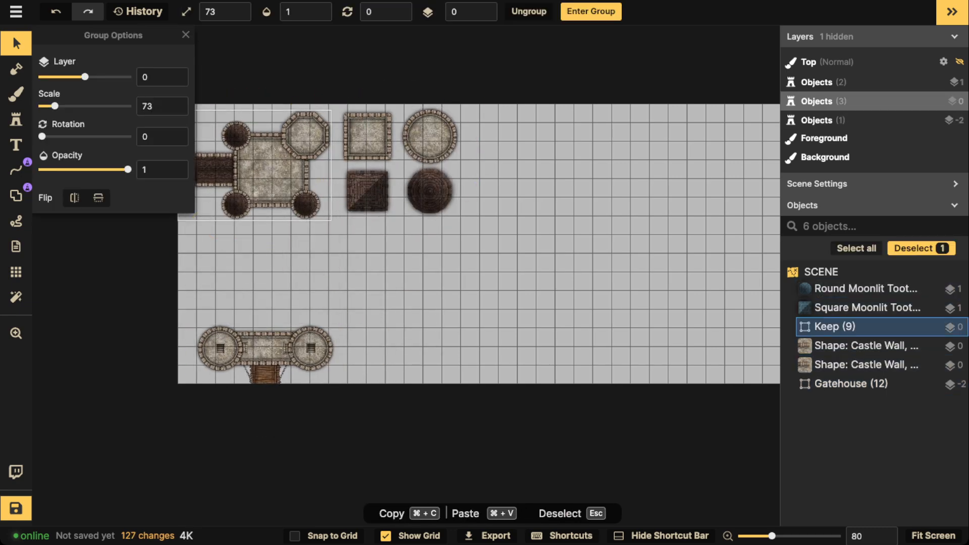
Move the Gatehouse group up beneath the Keep group and nudge the Keep slightly left
key(Escape)
click(266, 348)
drag(265, 348, 267, 272)
double_click(267, 272)
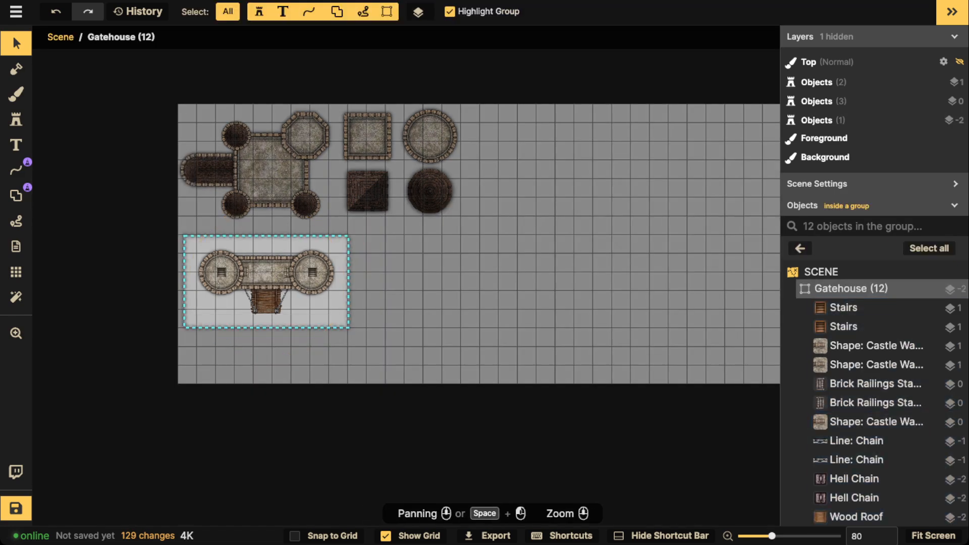
key(Escape)
scroll(324, 197, down, 1)
key(Escape)
click(362, 146)
key(Escape)
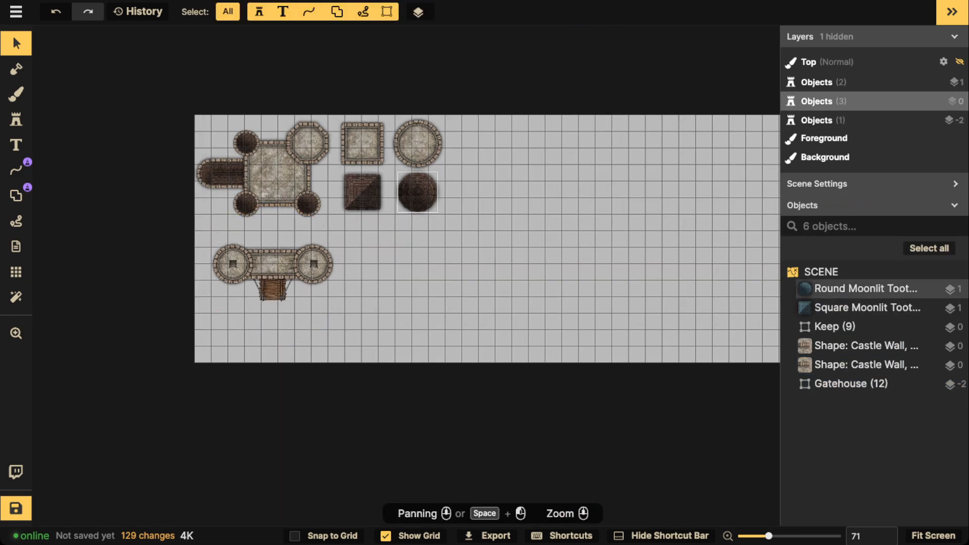
drag(274, 159, 273, 159)
key(Escape)
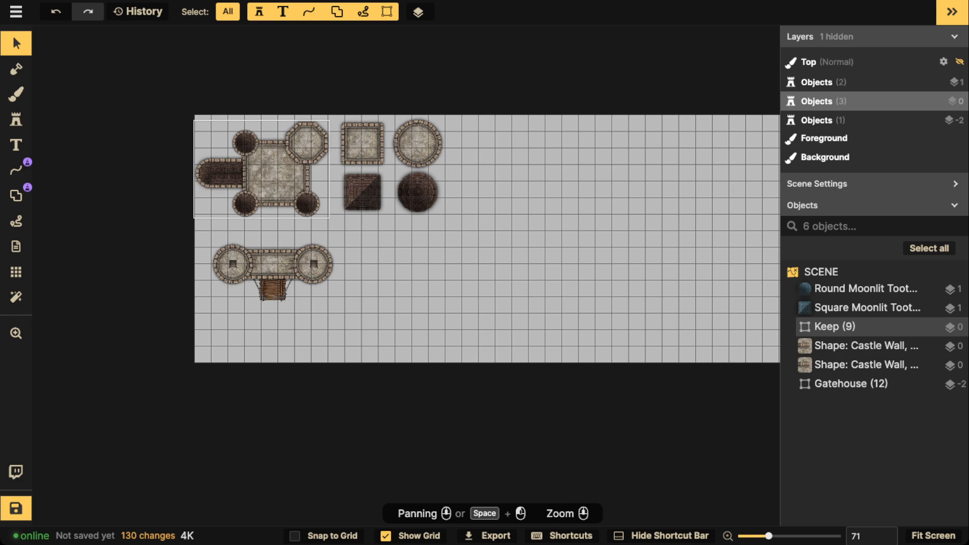
scroll(418, 246, up, 1)
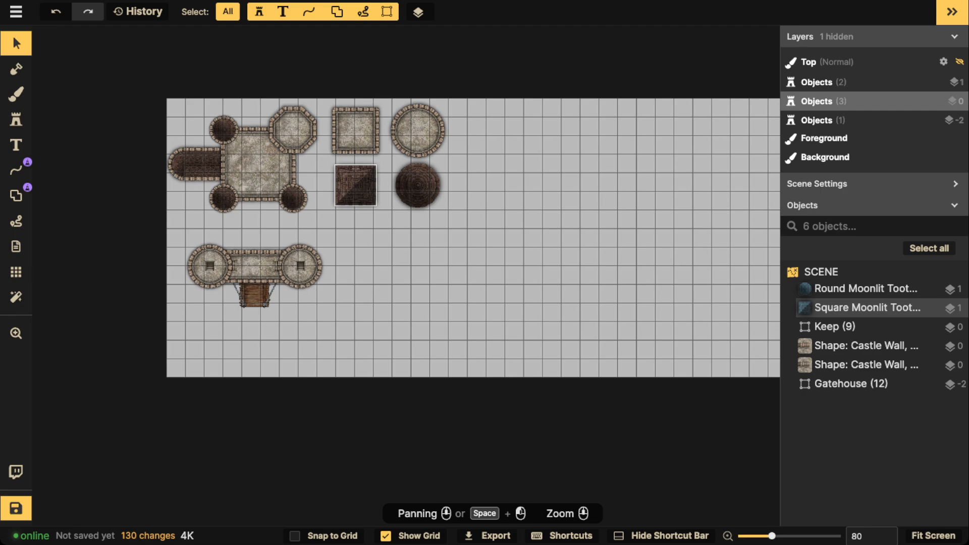
scroll(397, 240, up, 4)
drag(398, 240, 242, 242)
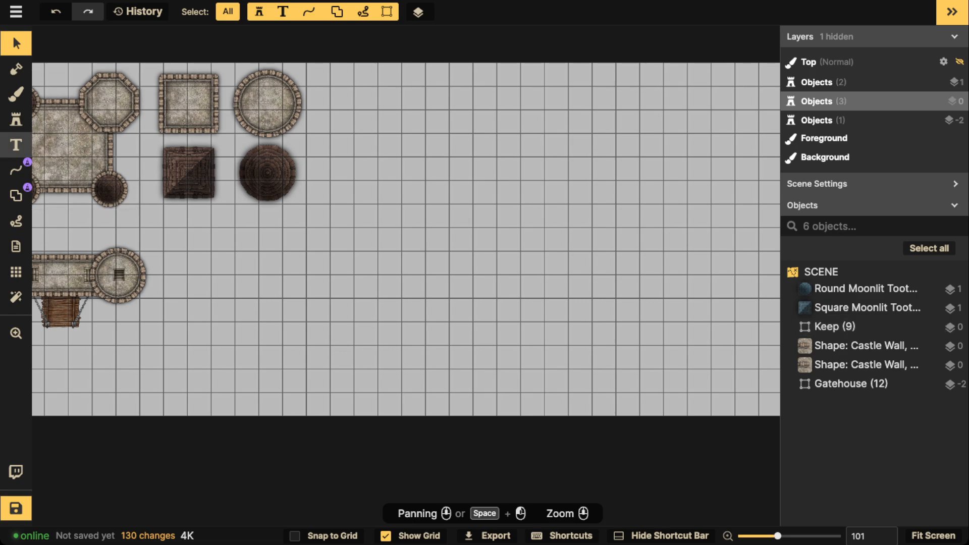
click(16, 120)
click(16, 120)
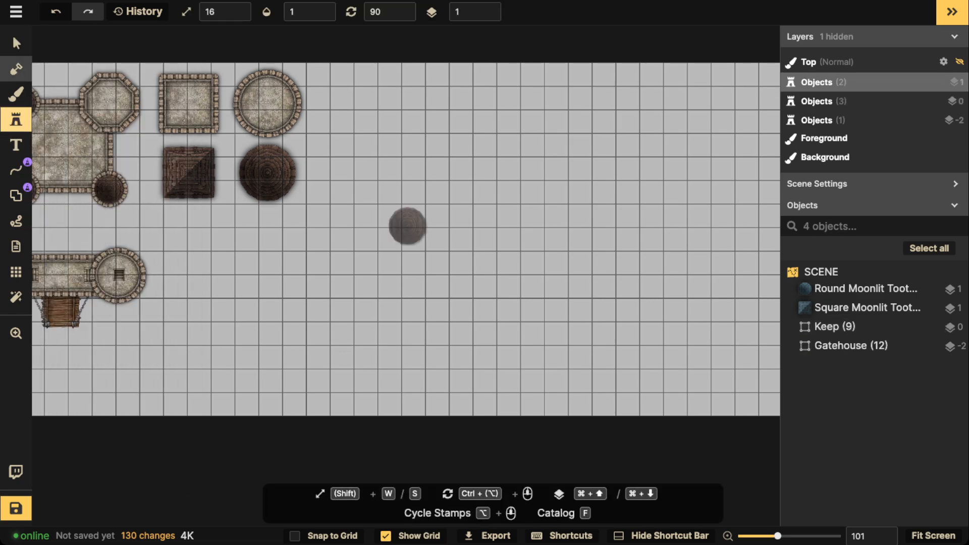
click(16, 43)
Open the Chapel group nested inside the Keep and examine the stroke settings of its roof line
drag(188, 173, 443, 194)
scroll(246, 156, up, 3)
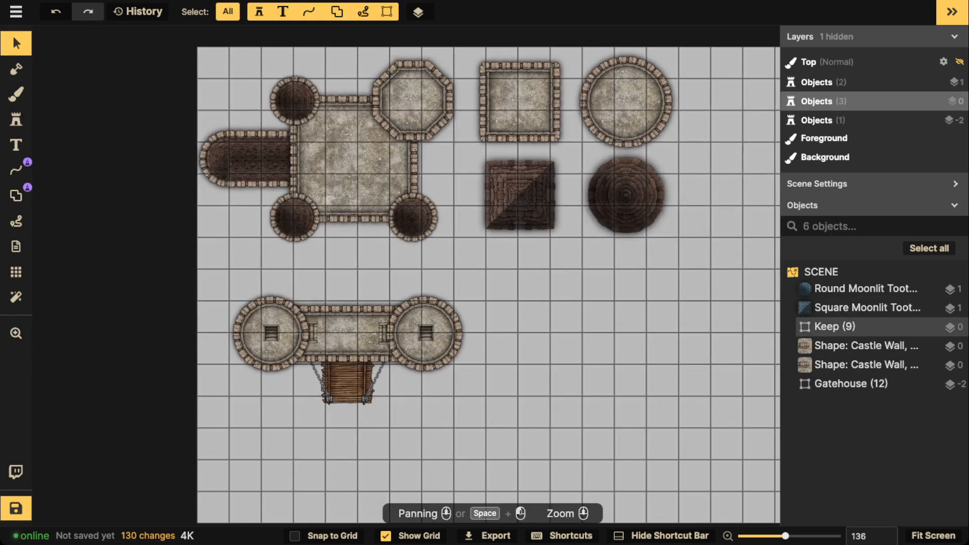
double_click(244, 157)
scroll(242, 159, up, 5)
double_click(242, 160)
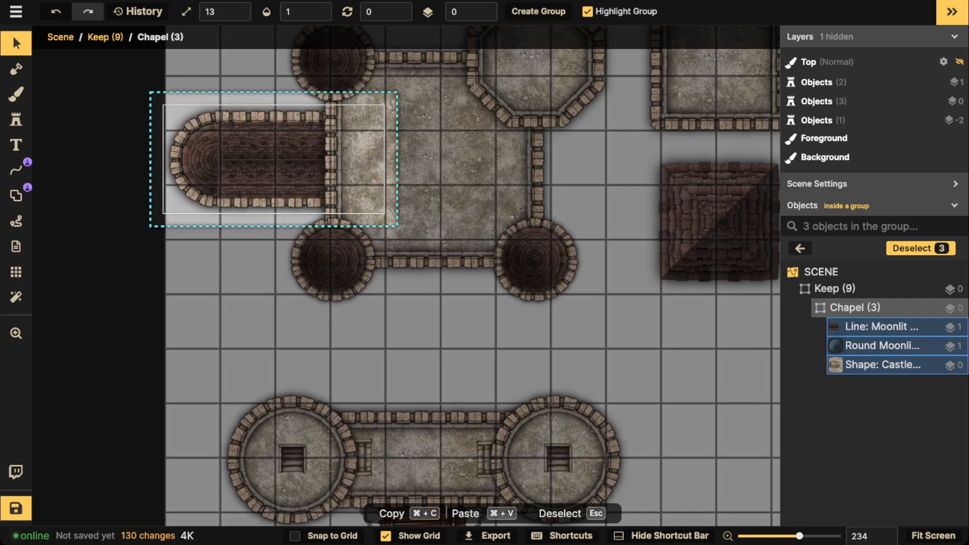
click(244, 201)
click(252, 167)
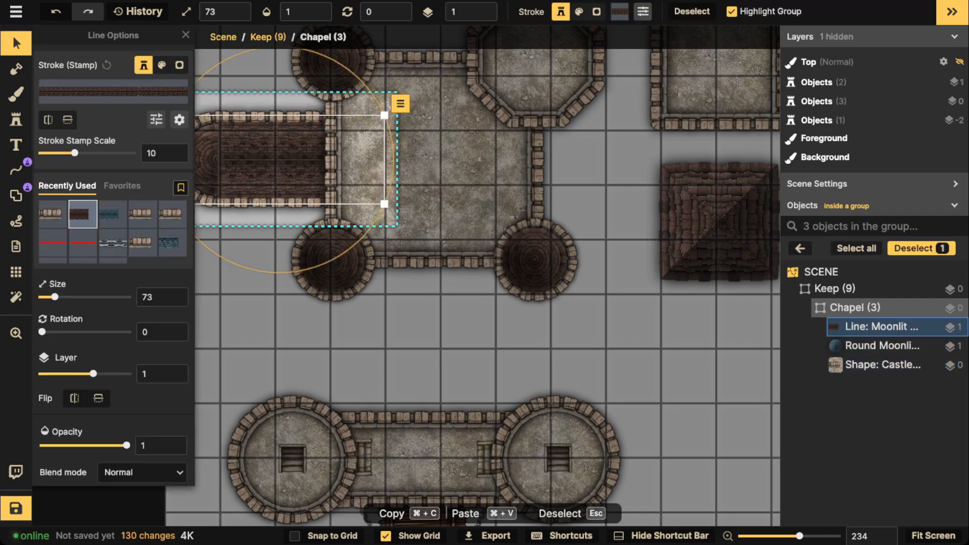
key(Escape)
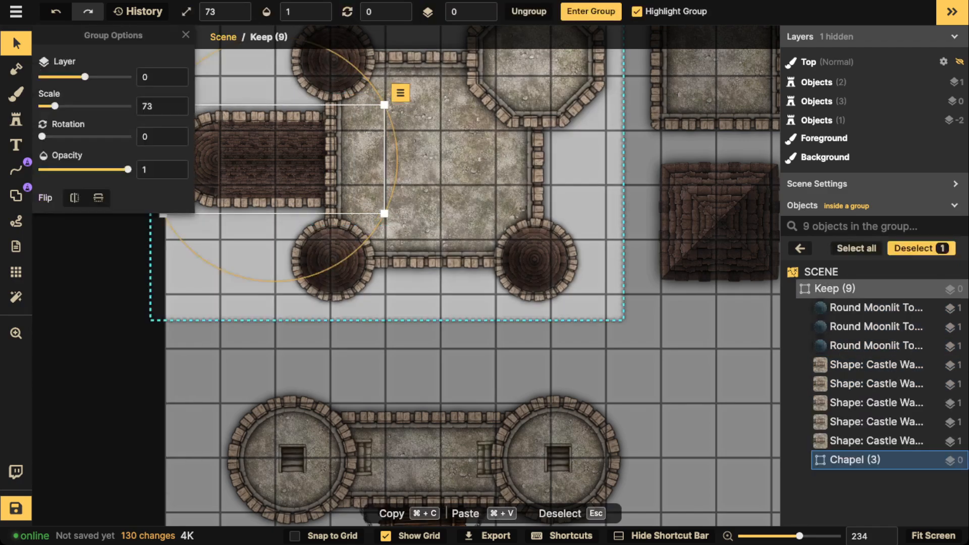
key(Escape)
Turn on grid snapping and use the line Pen tool to draw a horizontal roof three squares long below the standalone roofs
click(16, 170)
scroll(403, 209, down, 4)
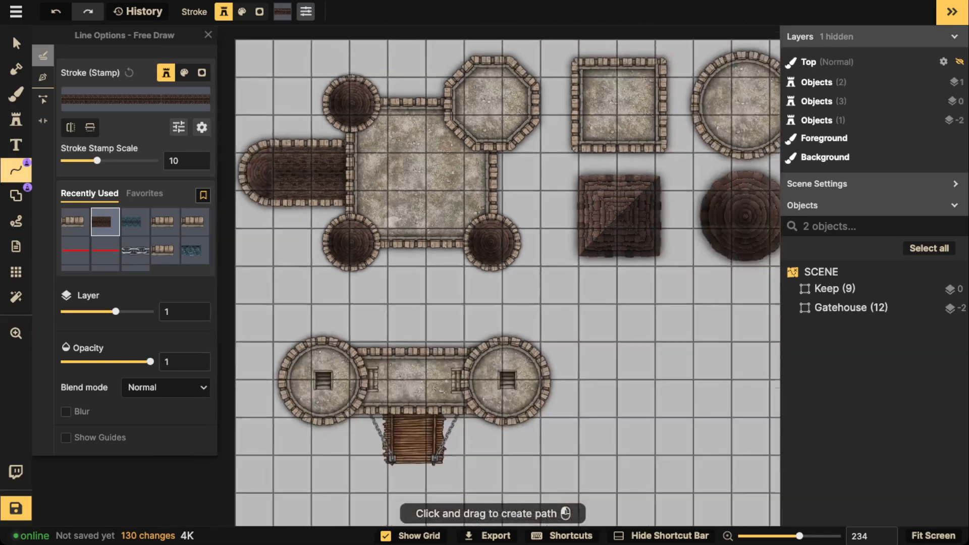
key(space)
drag(414, 217, 154, 186)
scroll(401, 368, up, 2)
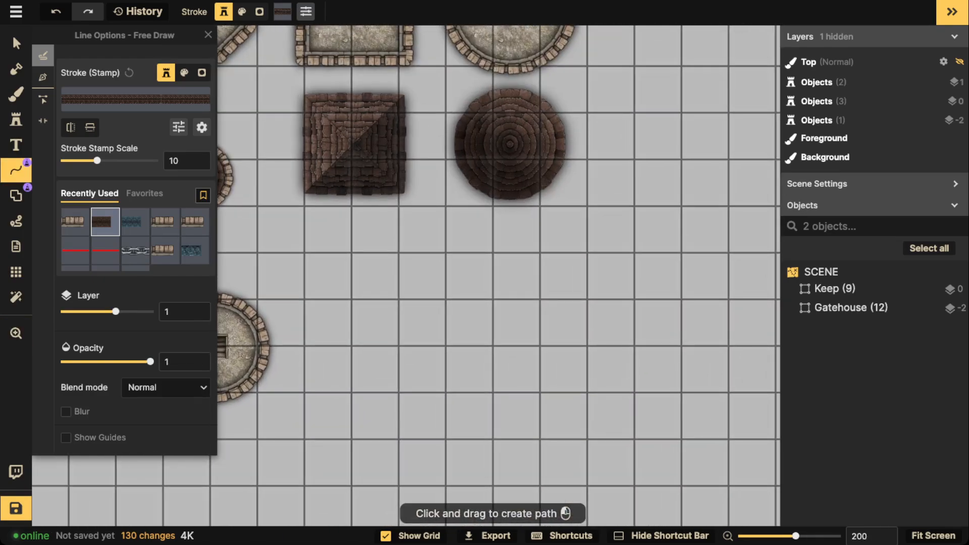
click(43, 76)
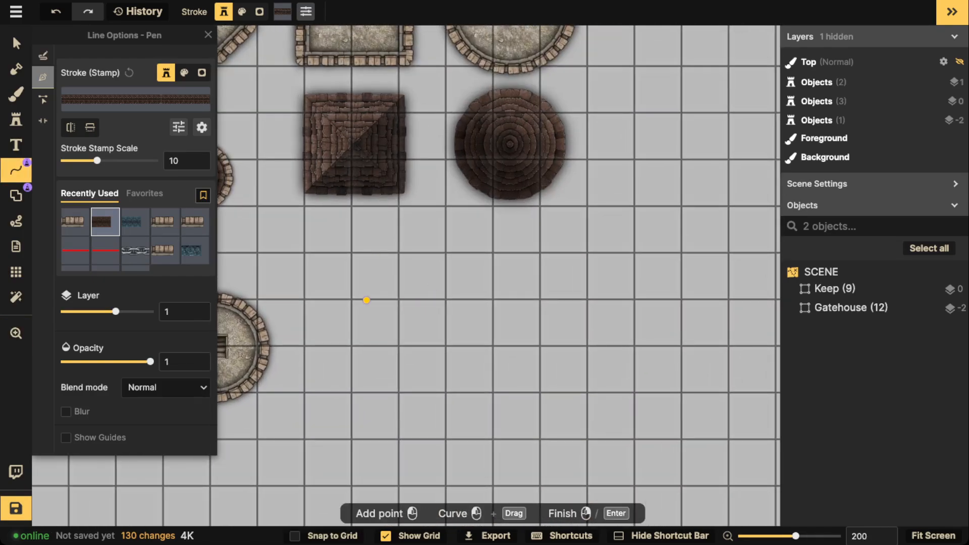
click(325, 536)
click(352, 345)
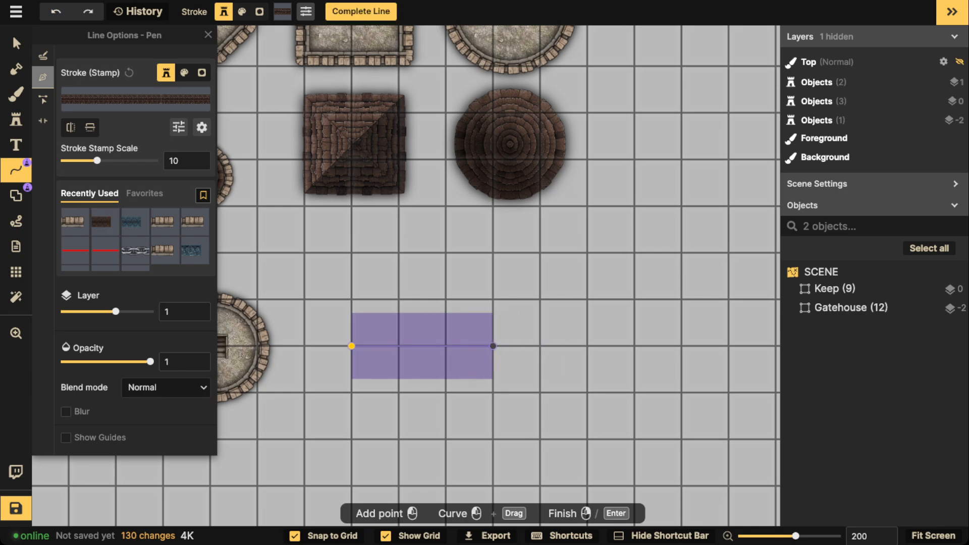
click(492, 345)
key(Return)
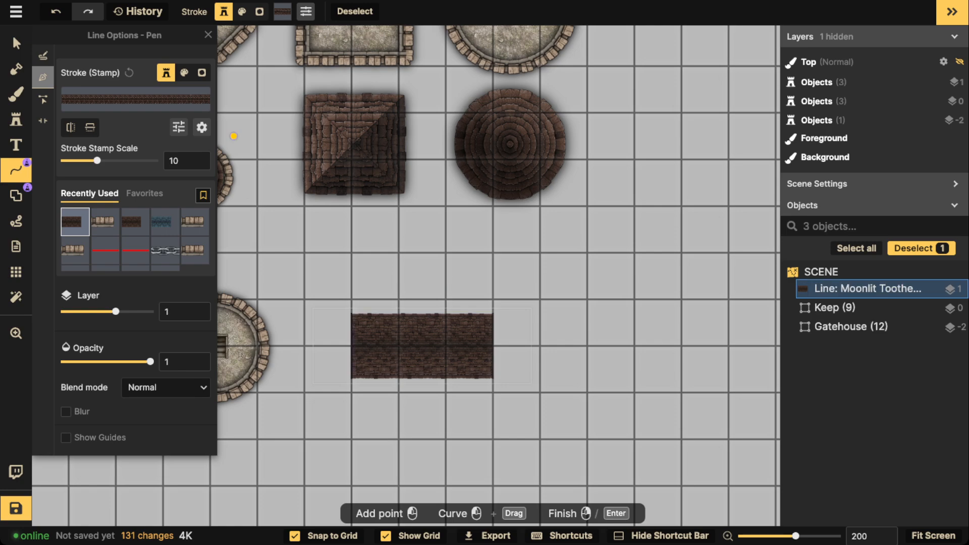
Set the new roof line's stroke stamp scale to 14 and look at it up close
drag(97, 160, 102, 161)
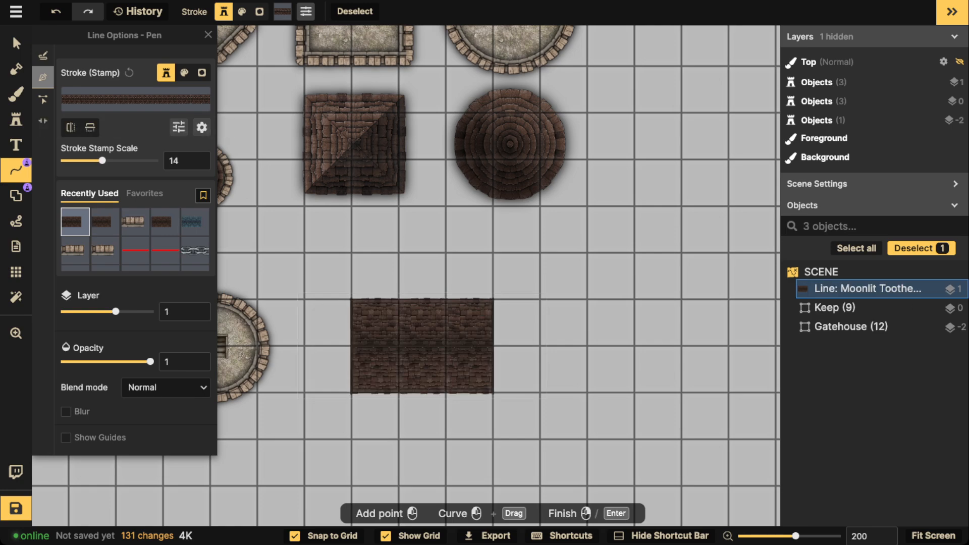
click(16, 44)
drag(414, 346, 441, 359)
scroll(442, 359, up, 3)
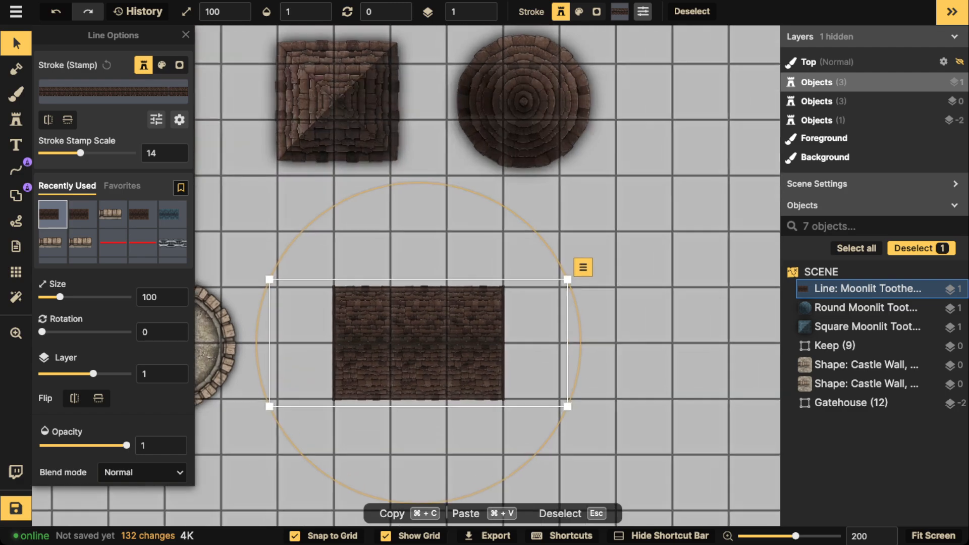
scroll(441, 360, up, 2)
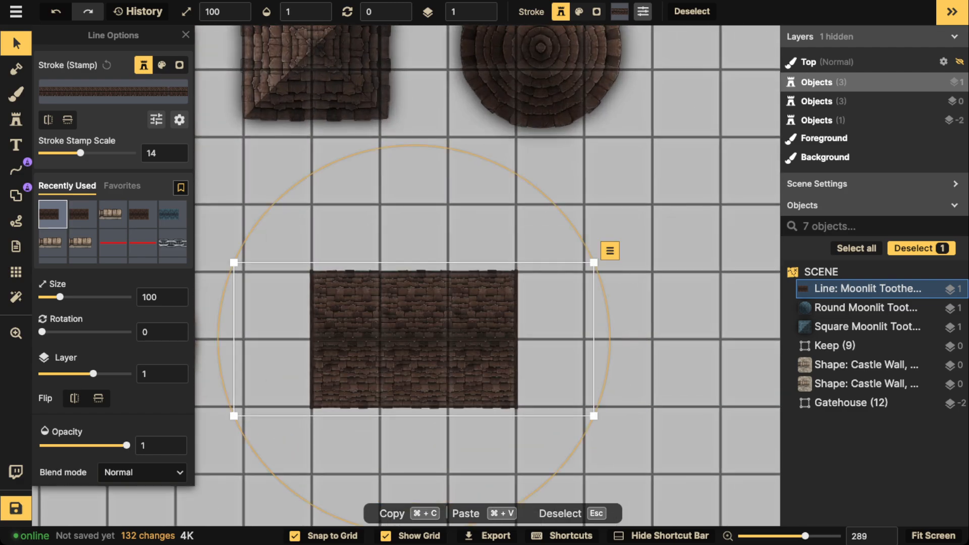
Deselect the roof line and lower the grid to layer -5
click(441, 359)
click(16, 272)
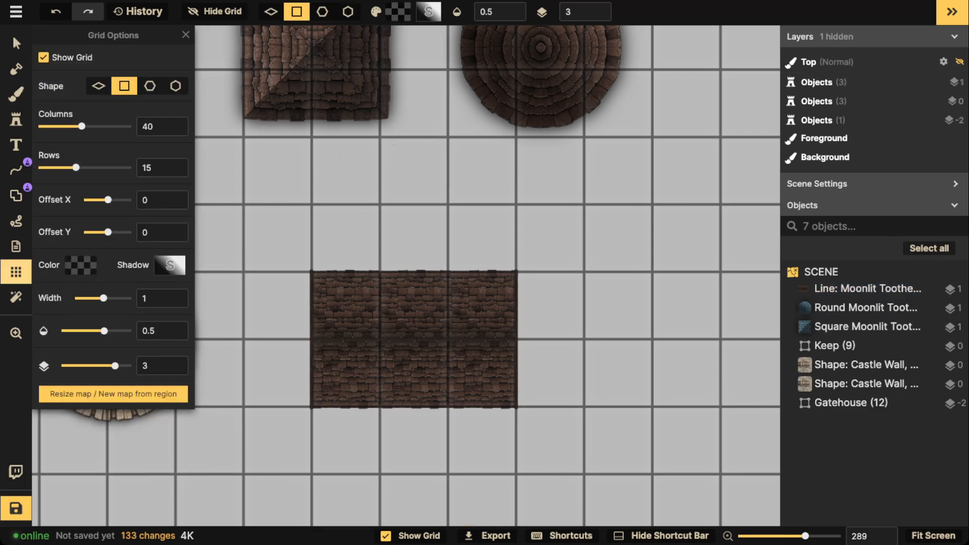
drag(115, 366, 64, 366)
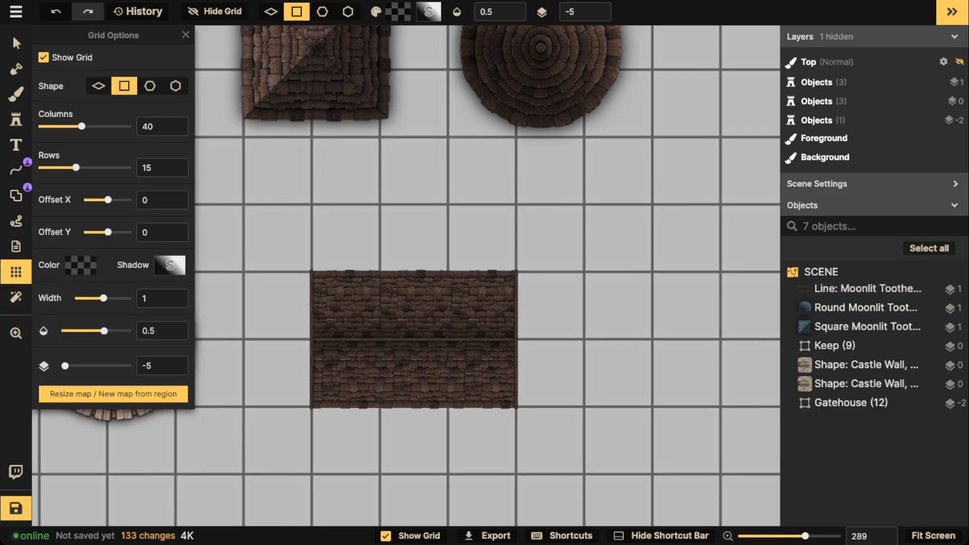
Lower the grid's opacity to 0.16 and select the new three-square roof line
drag(104, 331, 80, 331)
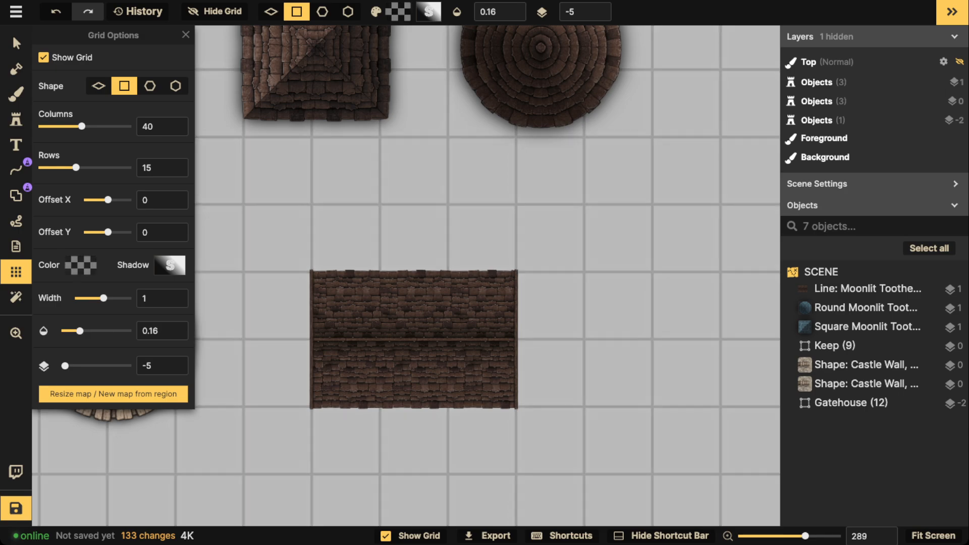
scroll(385, 310, down, 6)
drag(384, 309, 364, 238)
scroll(459, 239, up, 2)
click(16, 43)
click(364, 238)
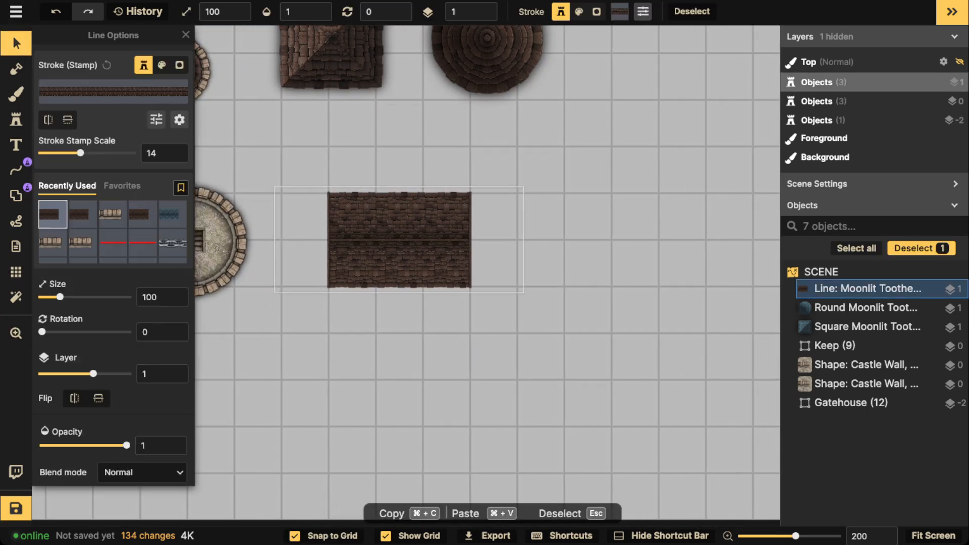
scroll(373, 221, up, 1)
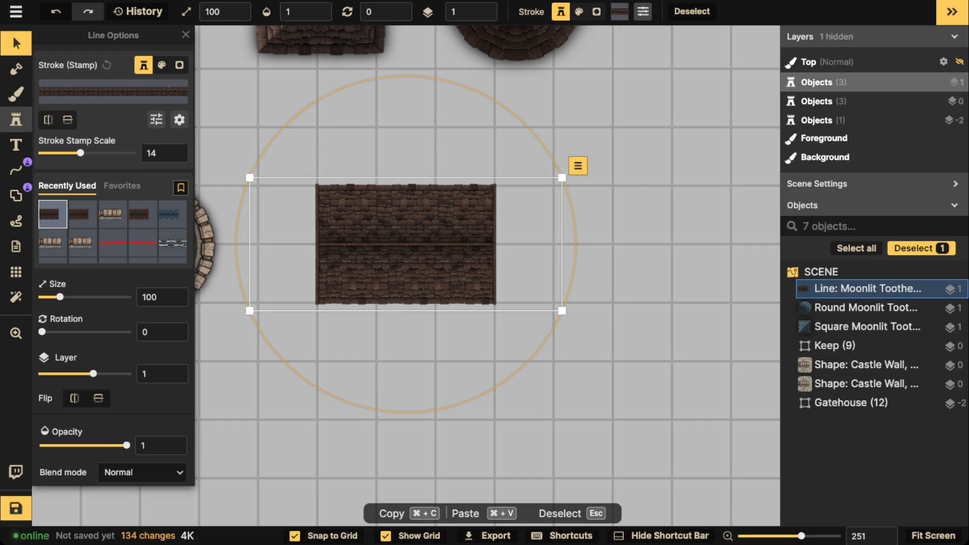
click(113, 92)
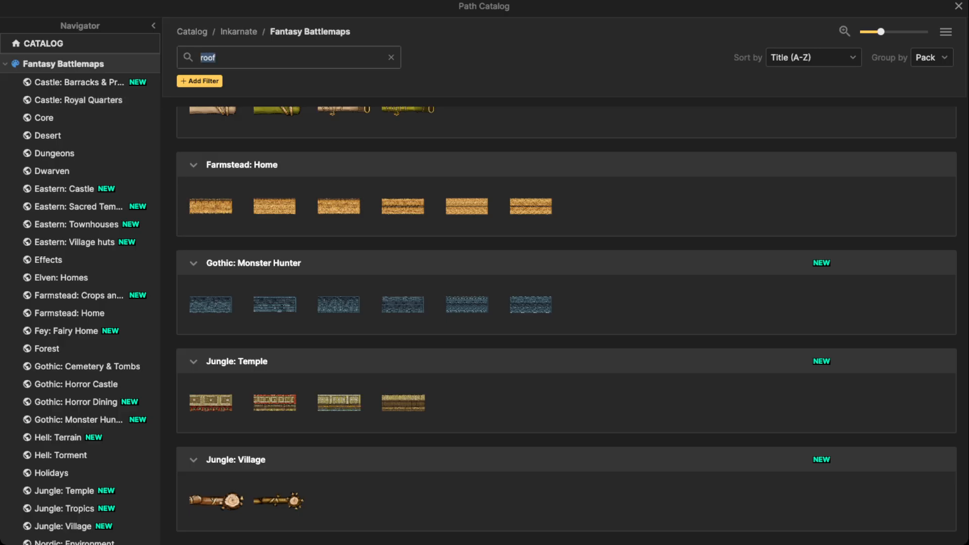
text(chimney)
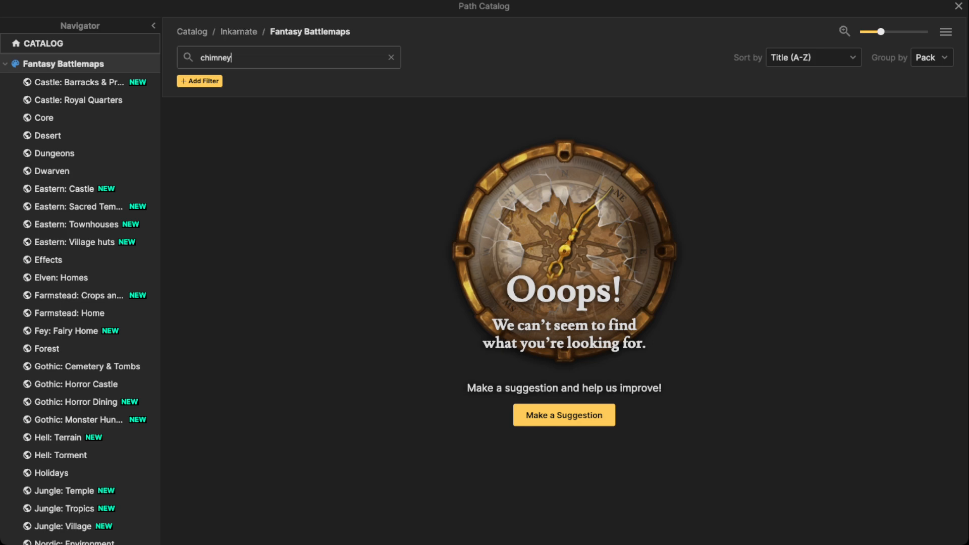
click(201, 58)
key(Return)
click(242, 58)
click(391, 57)
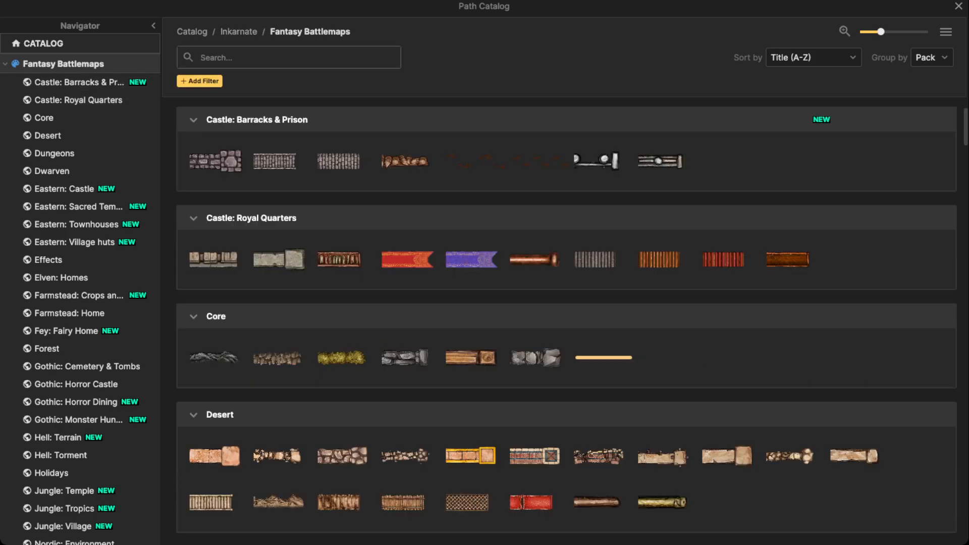
text(chimney)
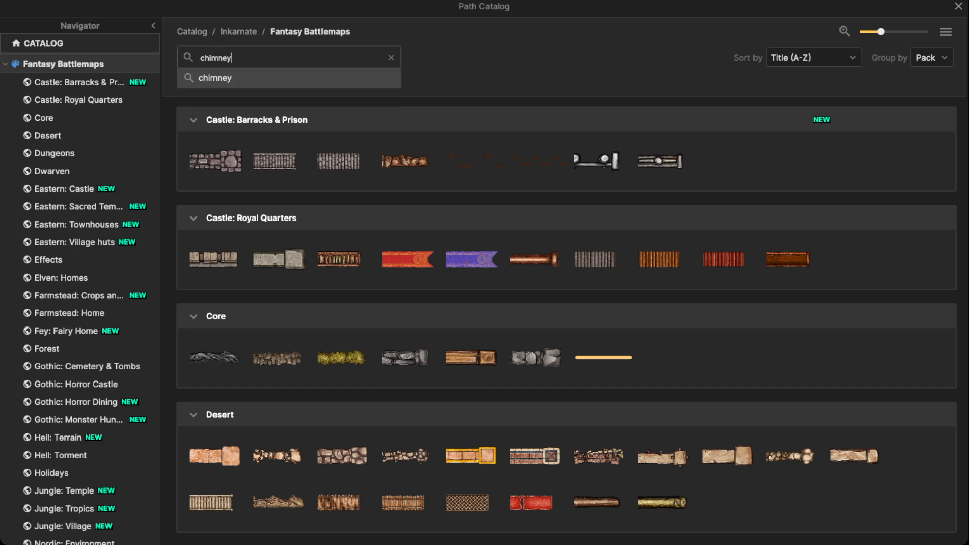
key(Return)
click(391, 58)
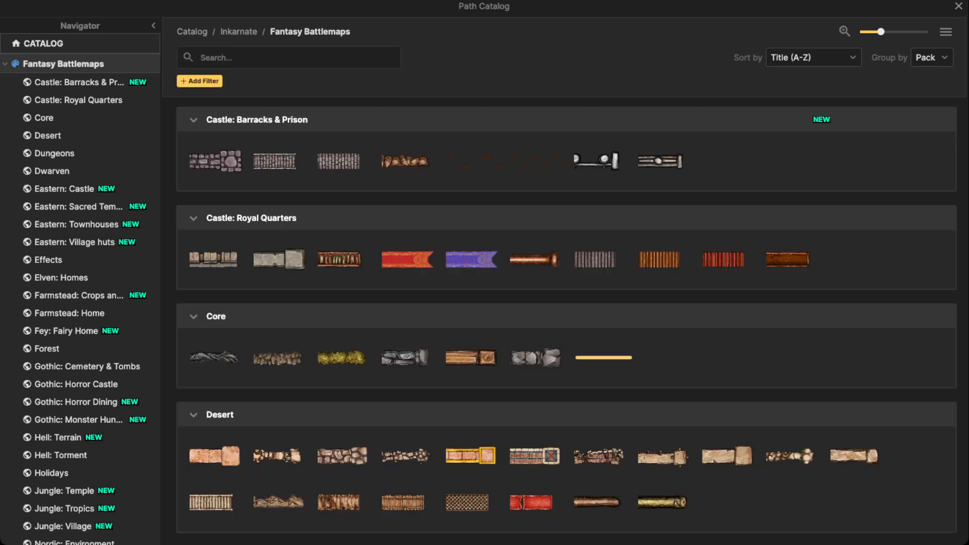
scroll(566, 303, down, 3)
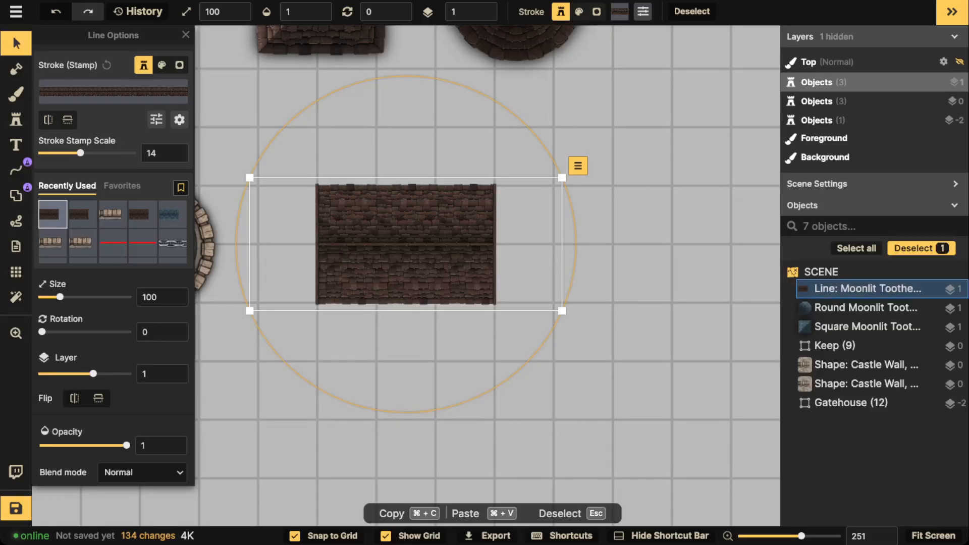
Search the stamp catalog for "chimney" and pick the square chimney from the Core pack
click(16, 119)
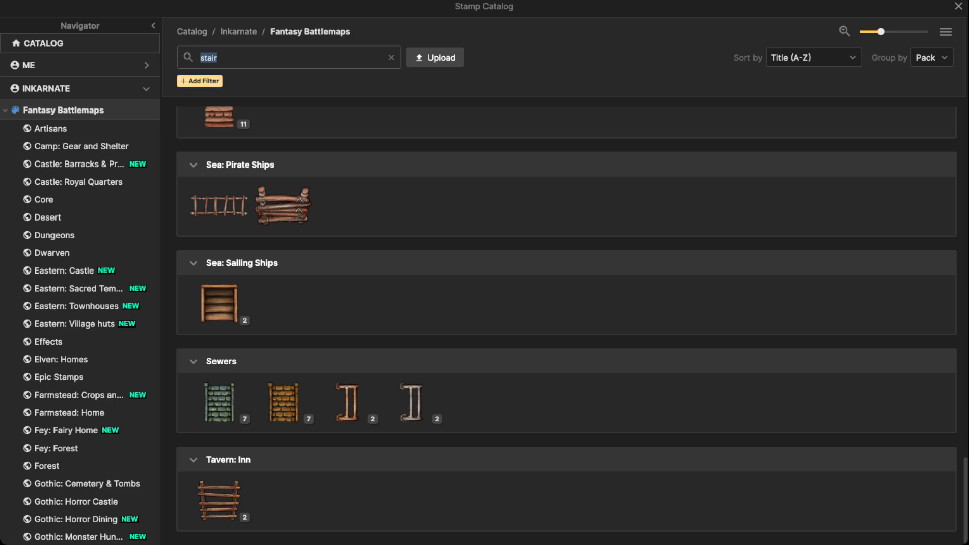
text(chimney)
key(Return)
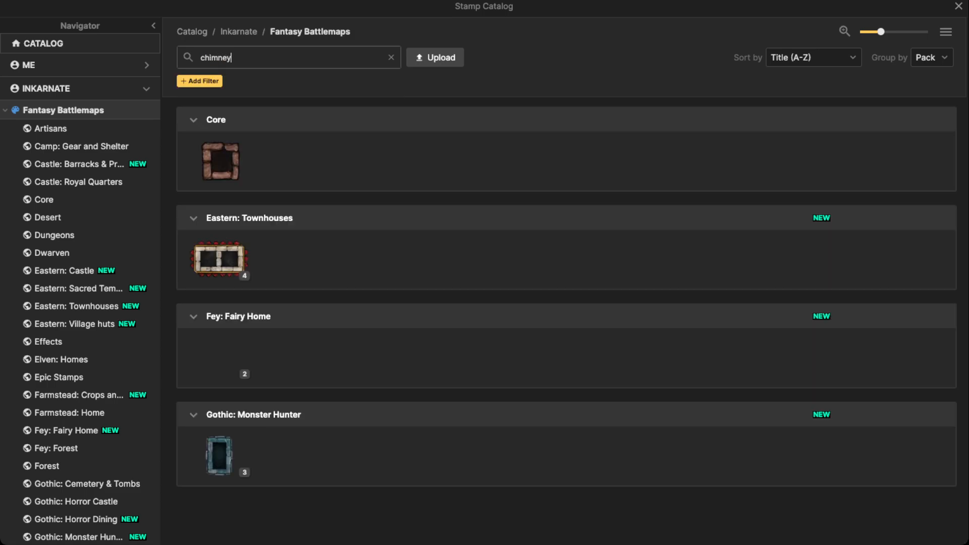
click(220, 162)
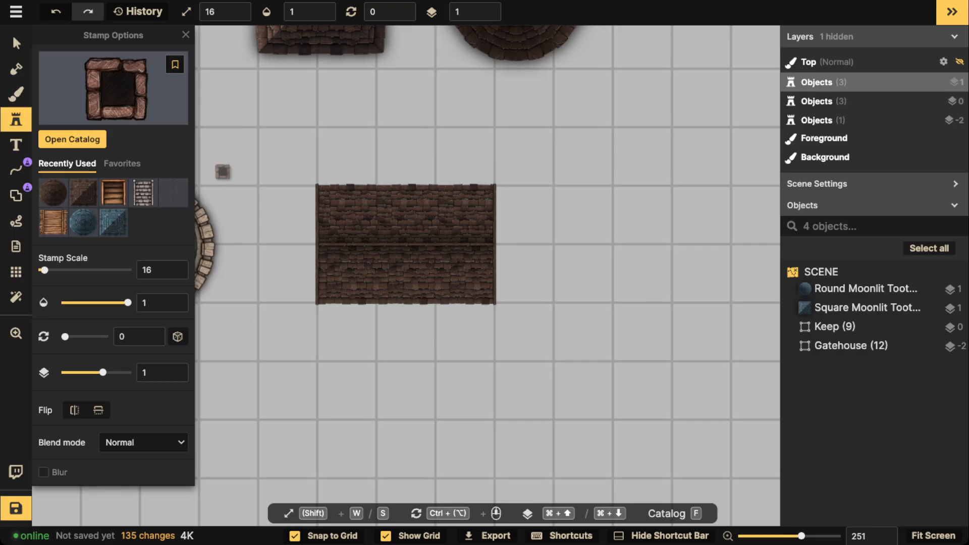
Place the chimney stamp with saturation 0 and scale 26 on the roof's upper slope near its right end
scroll(113, 268, down, 5)
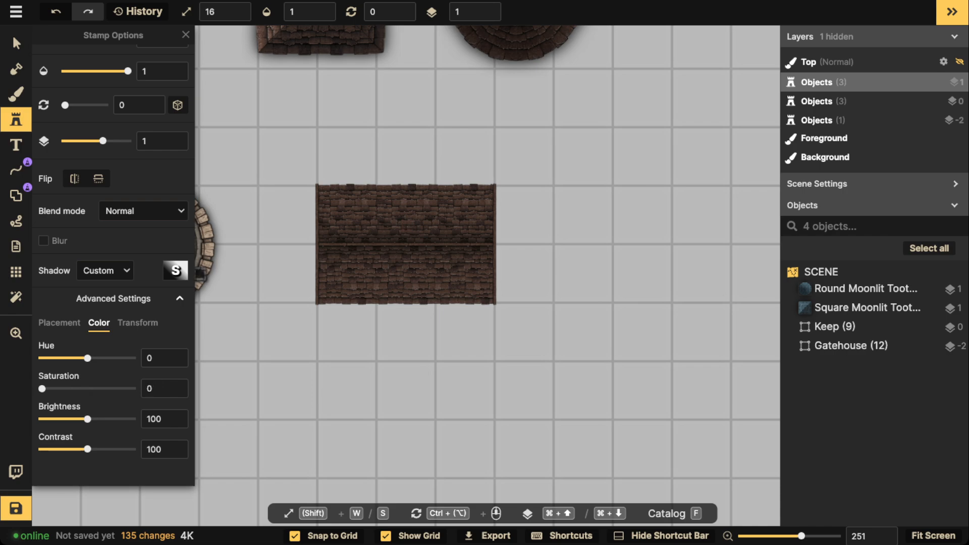
scroll(376, 237, up, 3)
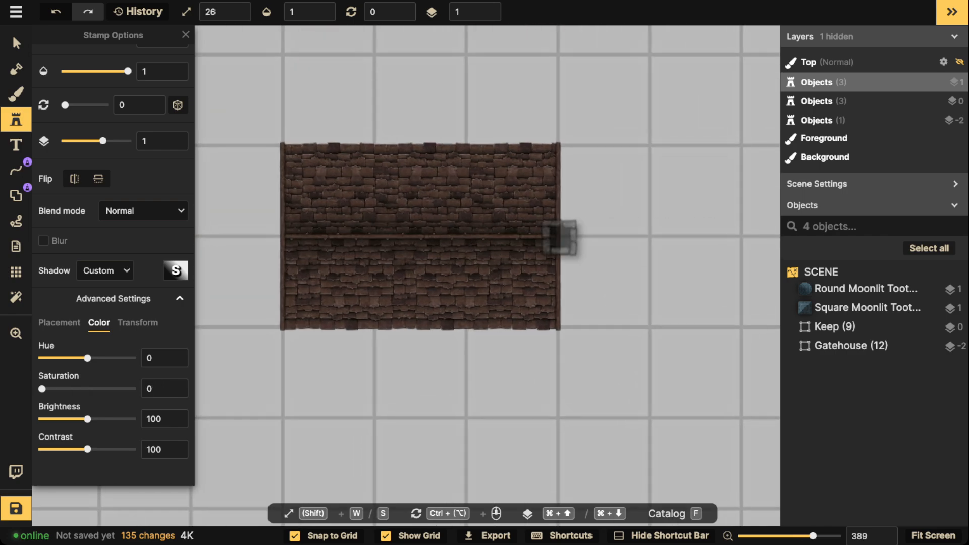
click(559, 191)
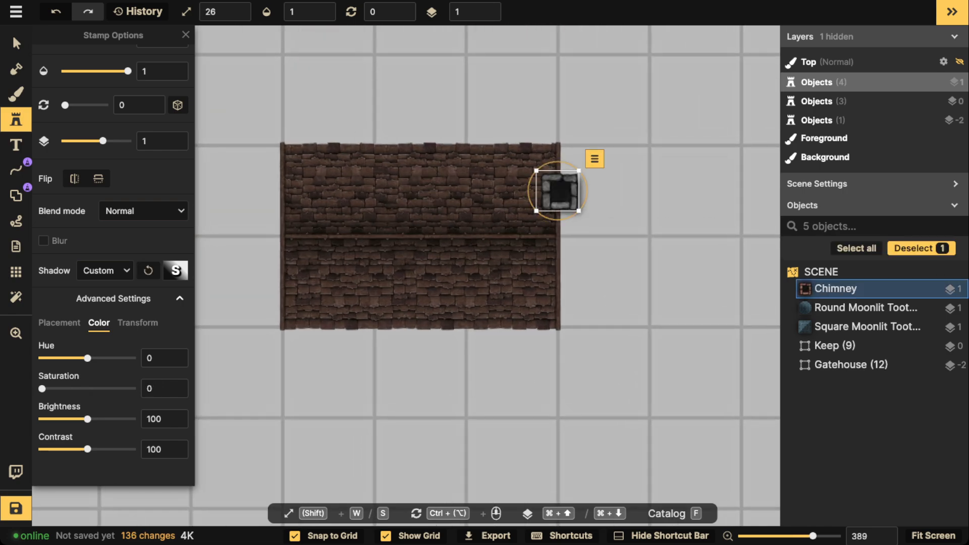
key(v)
drag(559, 191, 513, 191)
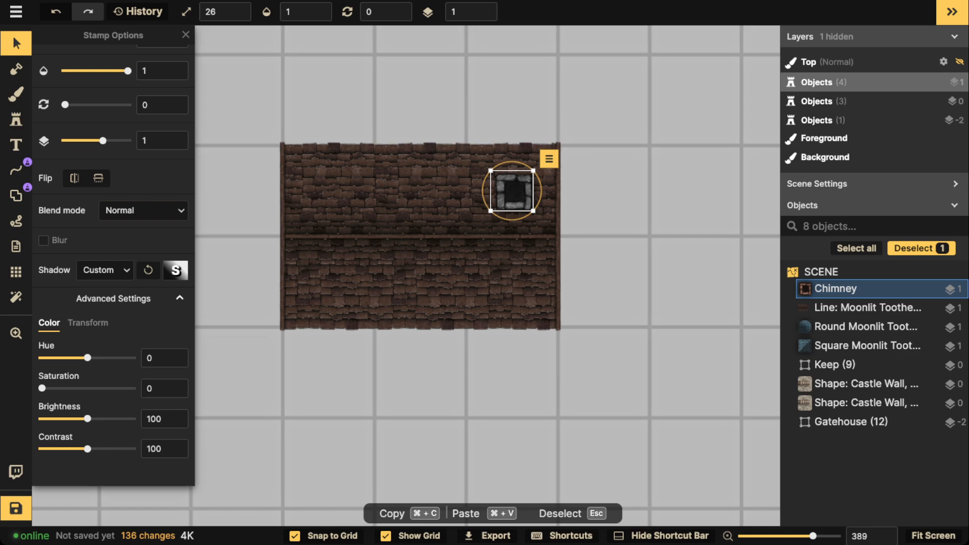
Set the chimney's shadow to blur 13.8, horizontal and vertical offsets 0, and intensity 1.2
click(176, 269)
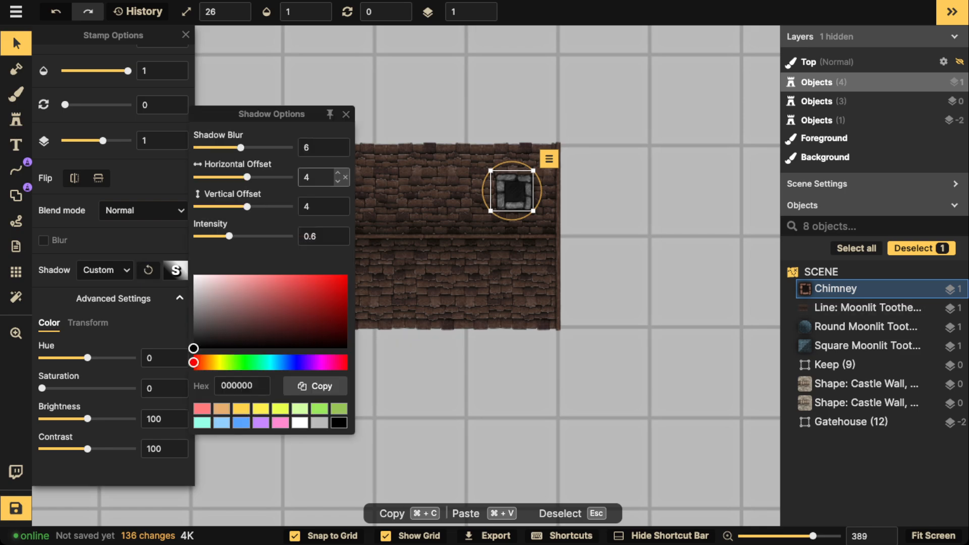
drag(316, 178, 292, 177)
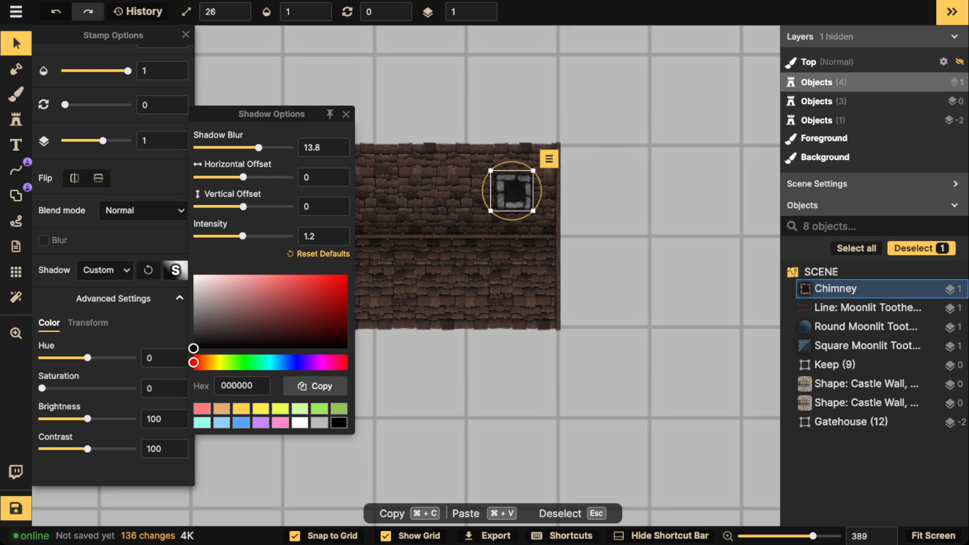
click(345, 115)
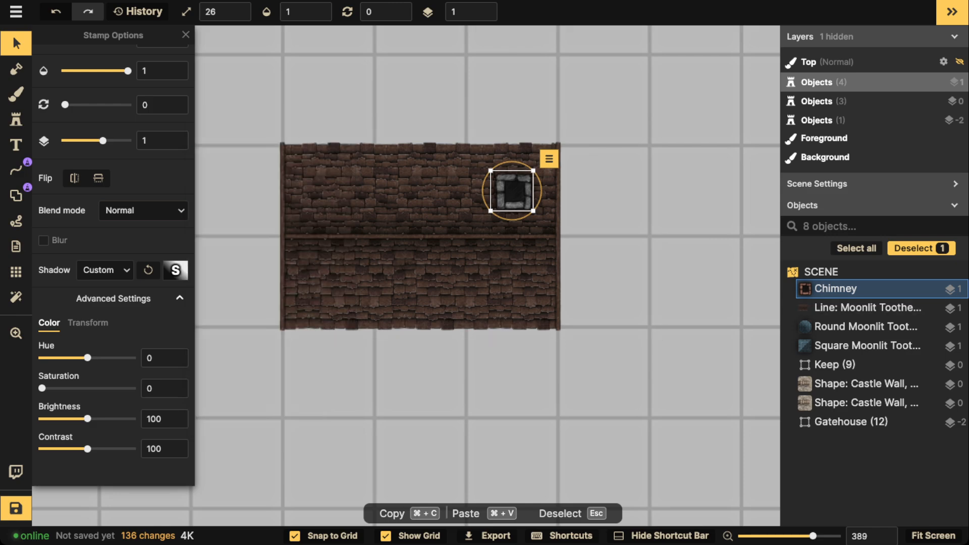
click(866, 307)
click(857, 289)
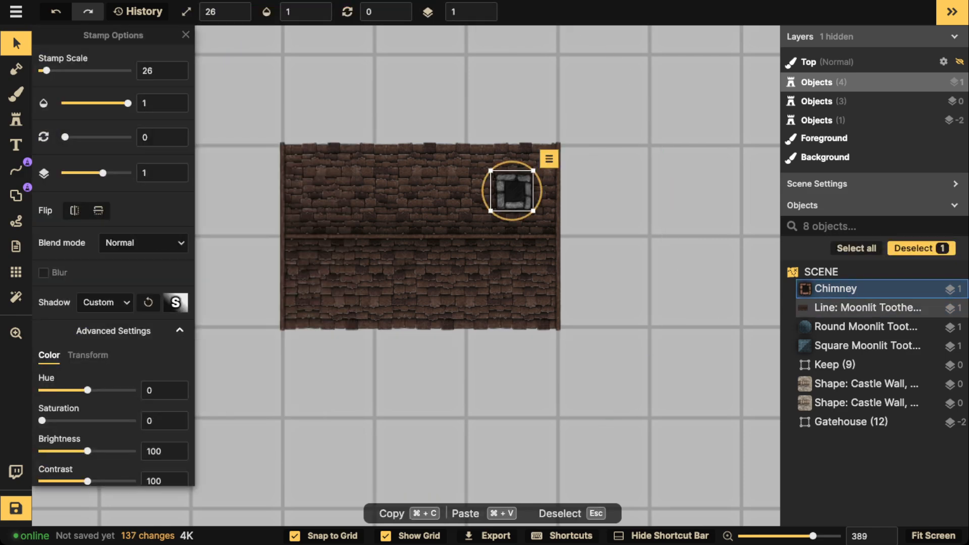
click(866, 307)
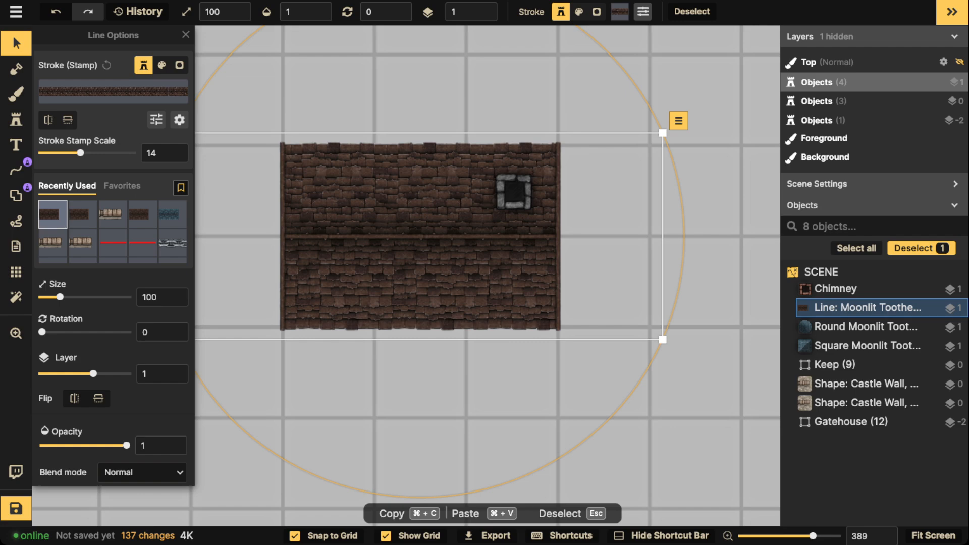
Search the stamp catalog for "roof" and pick the blue 17-variant roof stamp from the Gothic: Monster Hunter pack
click(15, 120)
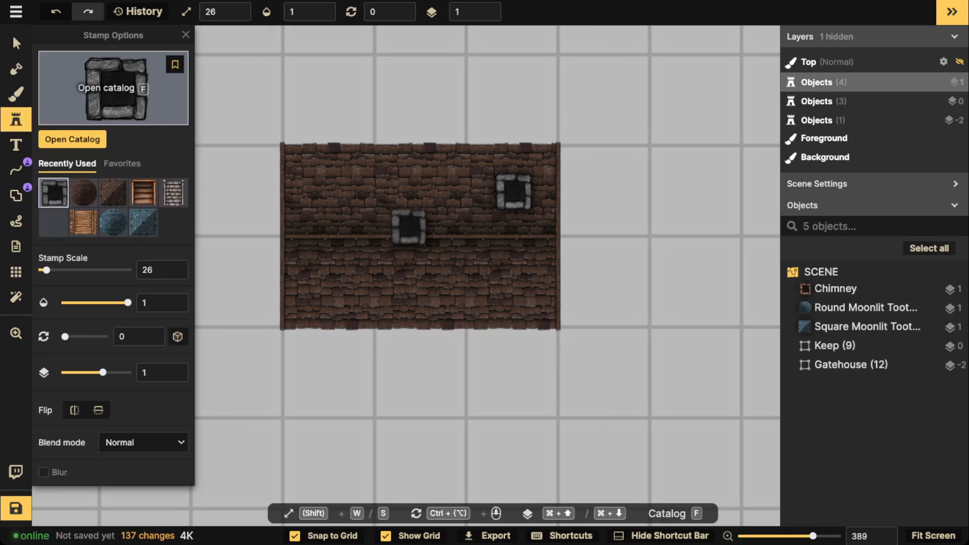
click(121, 88)
text(r)
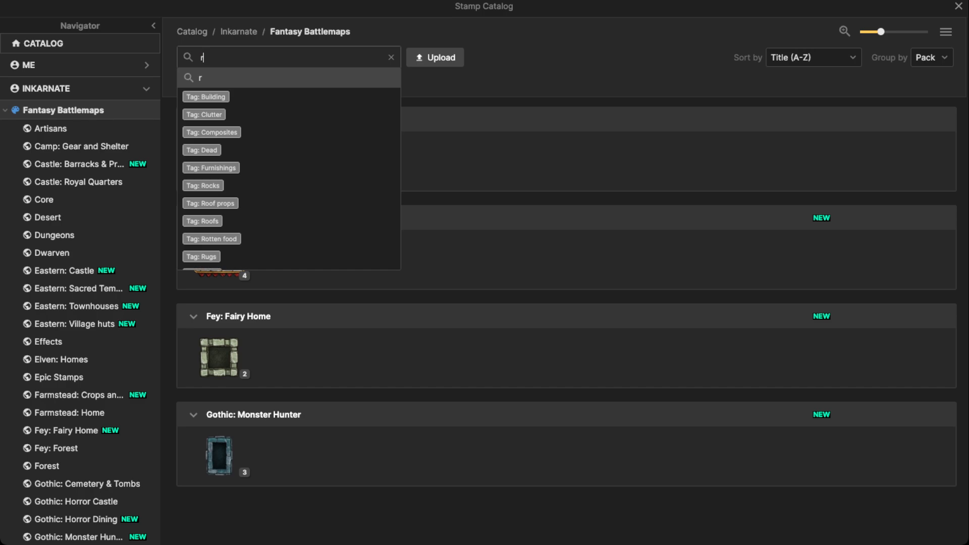
key(BackSpace)
text(roof)
key(Return)
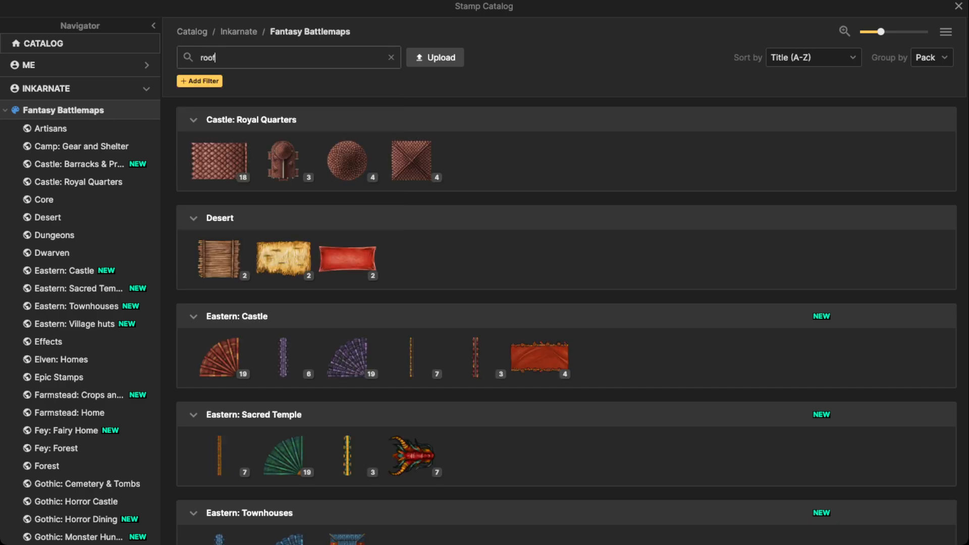
scroll(566, 325, down, 5)
scroll(411, 243, down, 15)
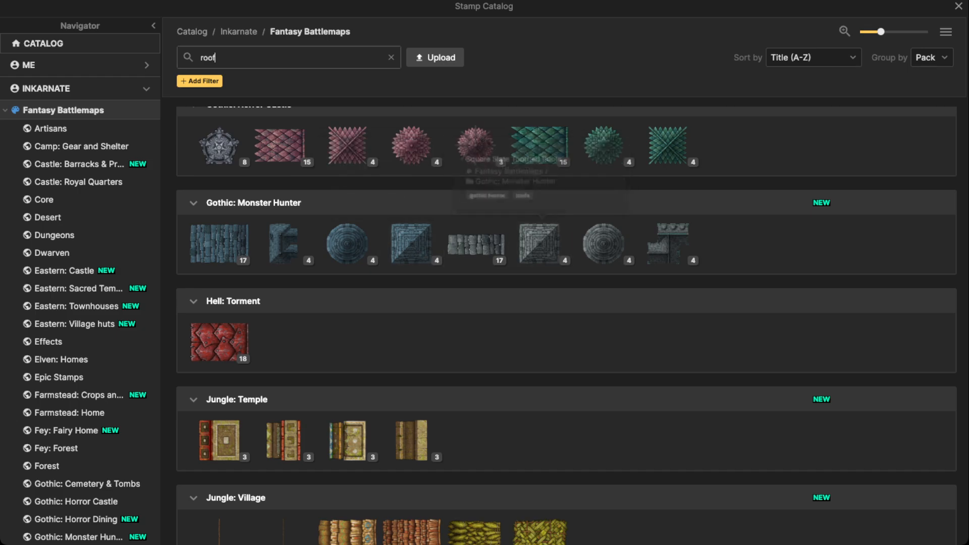
scroll(411, 243, down, 1)
click(220, 229)
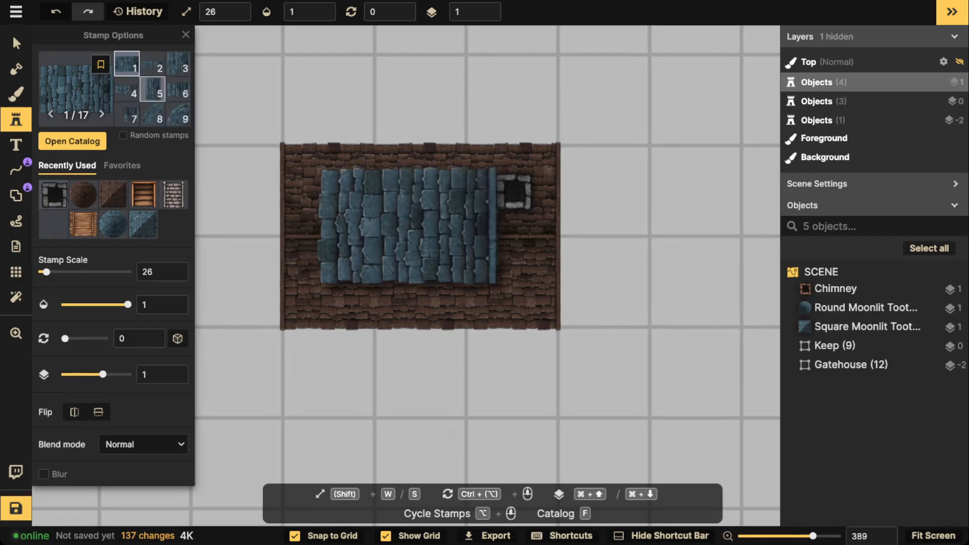
Choose variant 17, the small triangular roof piece, and place it over the roof's upper edge near the left end
scroll(153, 90, down, 2)
click(152, 114)
scroll(290, 195, up, 2)
scroll(280, 195, up, 3)
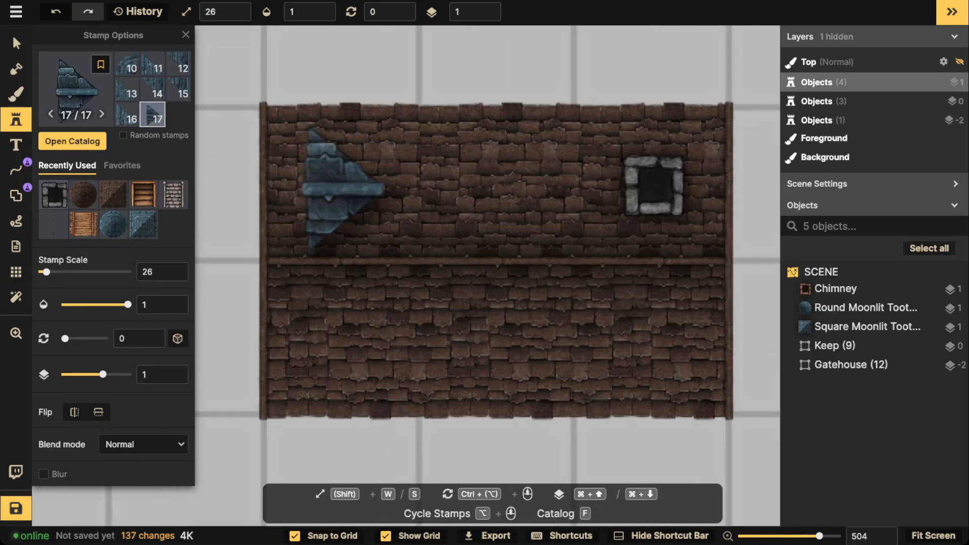
click(341, 107)
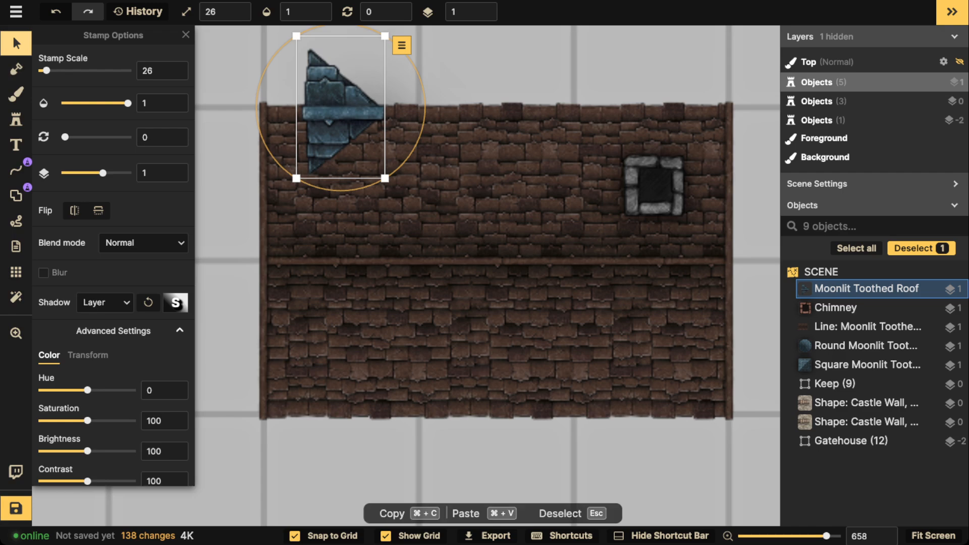
Give the triangular roof piece hue 180, scale 16 and rotation 90, and position it on the upper slope opposite the chimney
drag(88, 390, 132, 390)
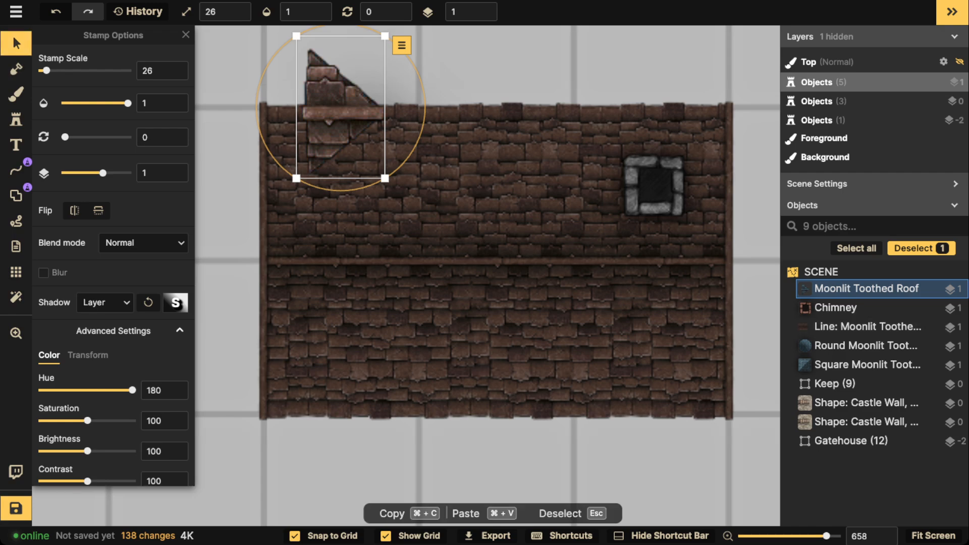
drag(385, 179, 297, 136)
drag(340, 111, 338, 324)
key(space)
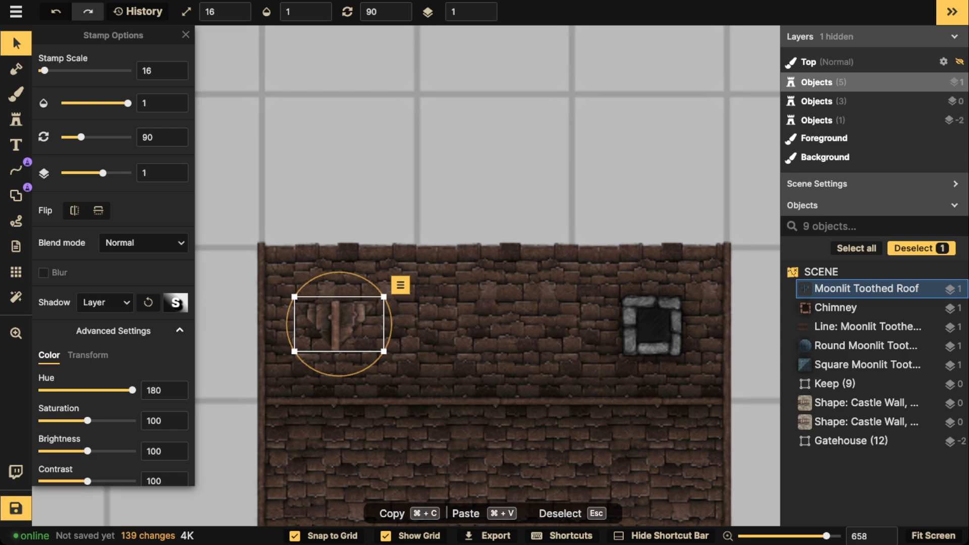
Draw a horizontal line half a square long above the roof with the Pen tool, using the recent red stroke of size 109
click(16, 170)
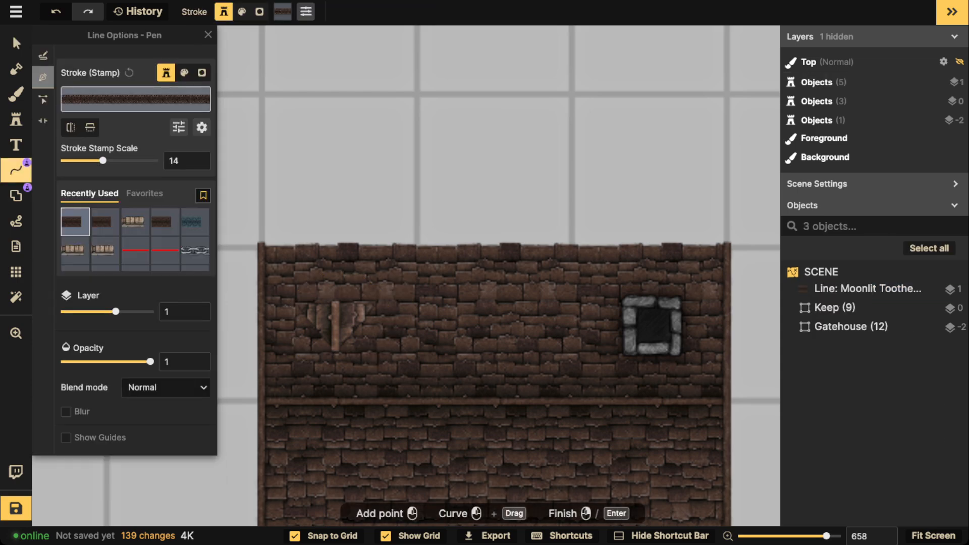
click(135, 251)
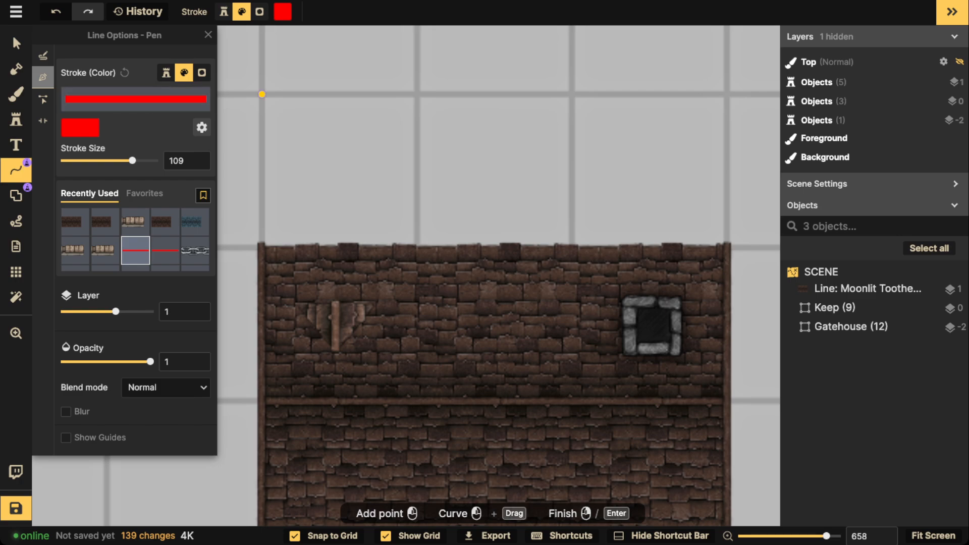
click(262, 93)
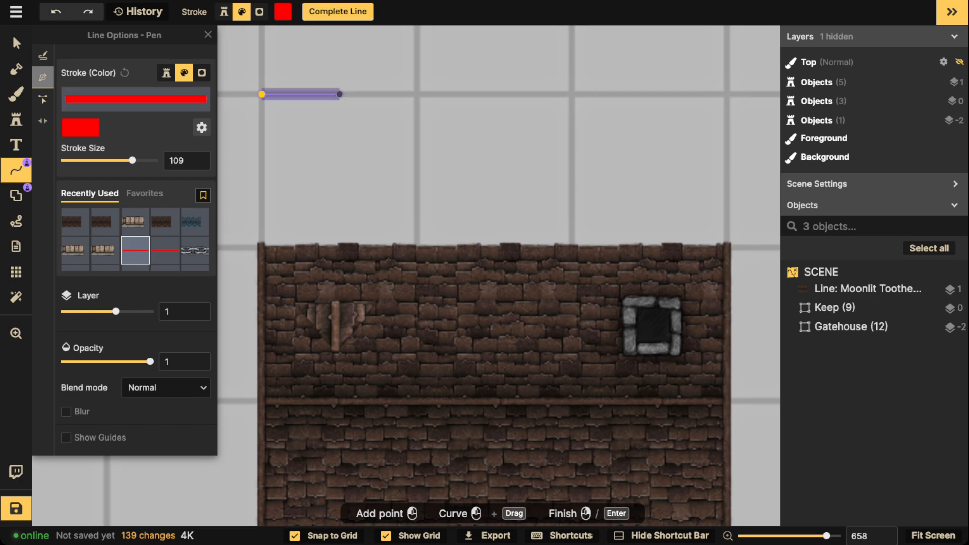
double_click(339, 94)
Change the short line's stroke colour to black and turn on its blur
click(80, 127)
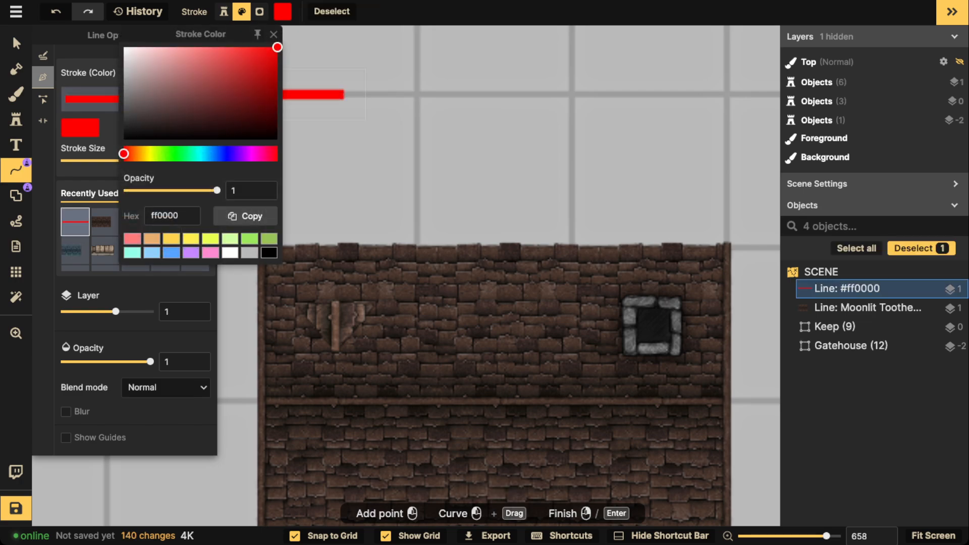
click(268, 252)
click(65, 412)
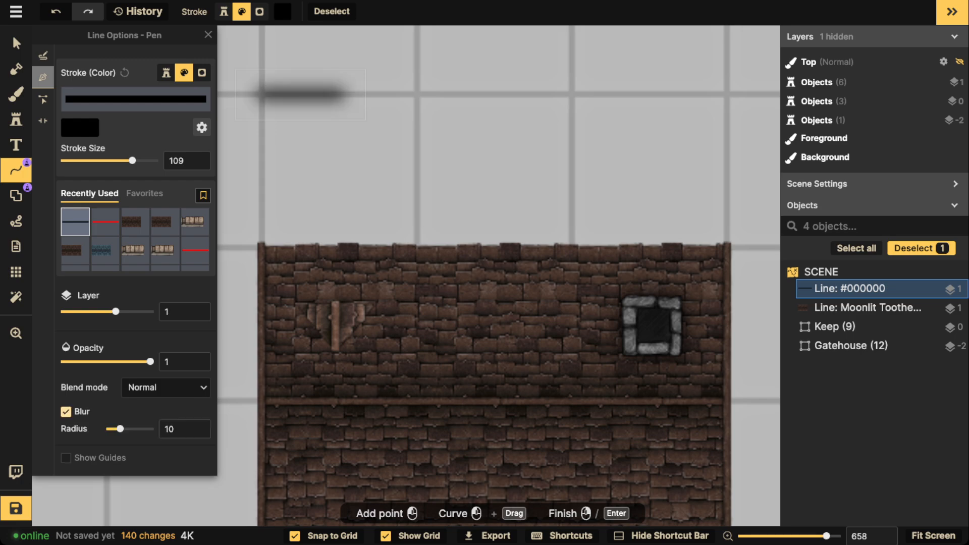
Set the blurred black line's stroke size to 83, move it onto the triangular roof piece and shrink it to size 74
text(83)
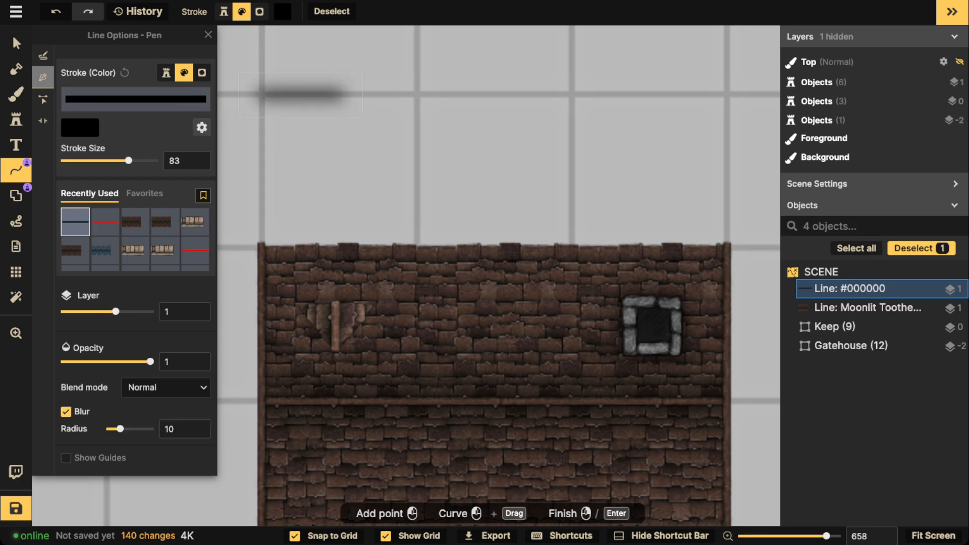
click(16, 43)
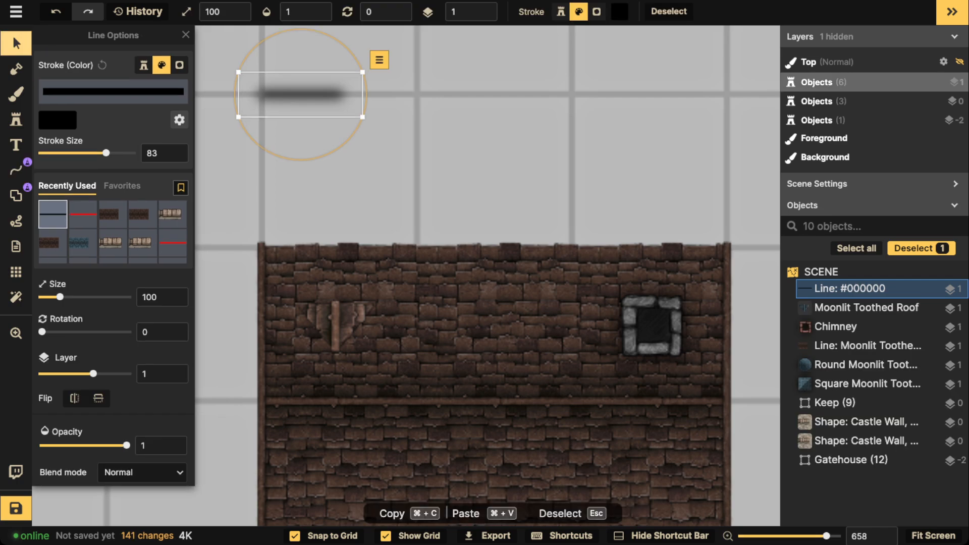
scroll(374, 339, up, 5)
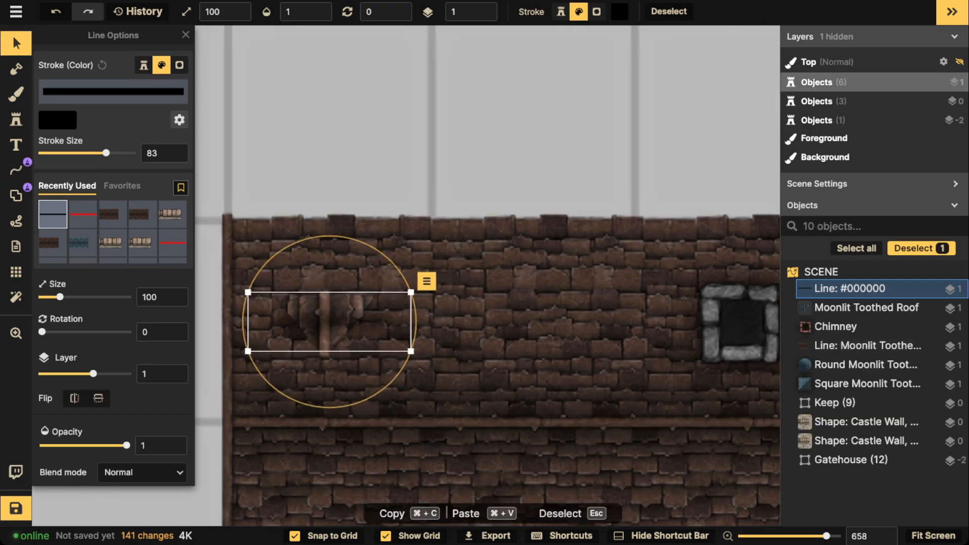
drag(415, 351, 372, 339)
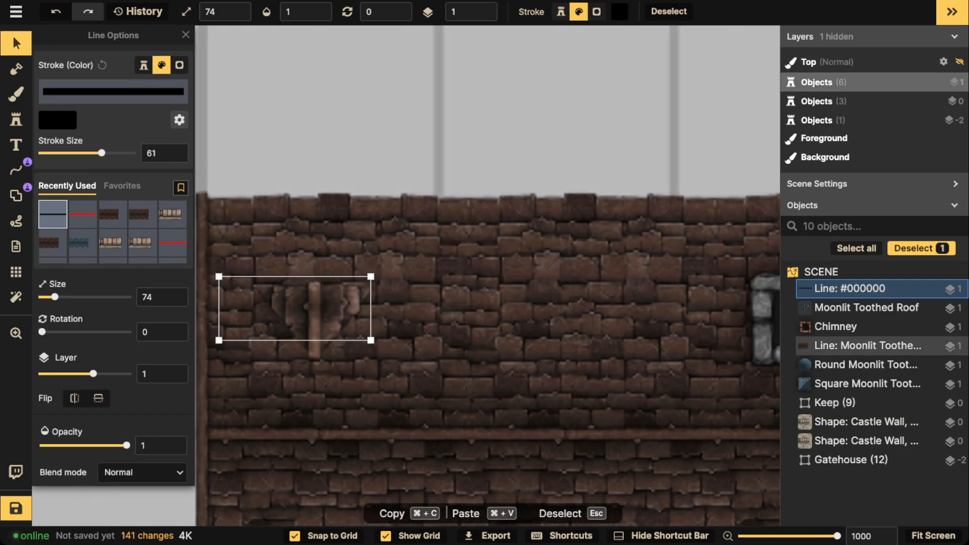
Turn off grid snapping, shift the blurred line over the triangular piece's upper edge and set its size to 92
click(323, 536)
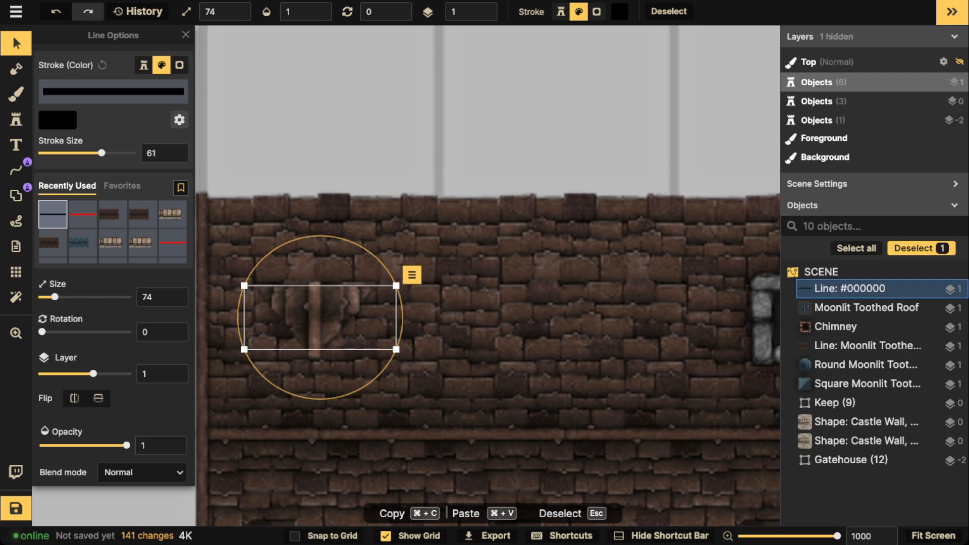
drag(320, 317, 321, 283)
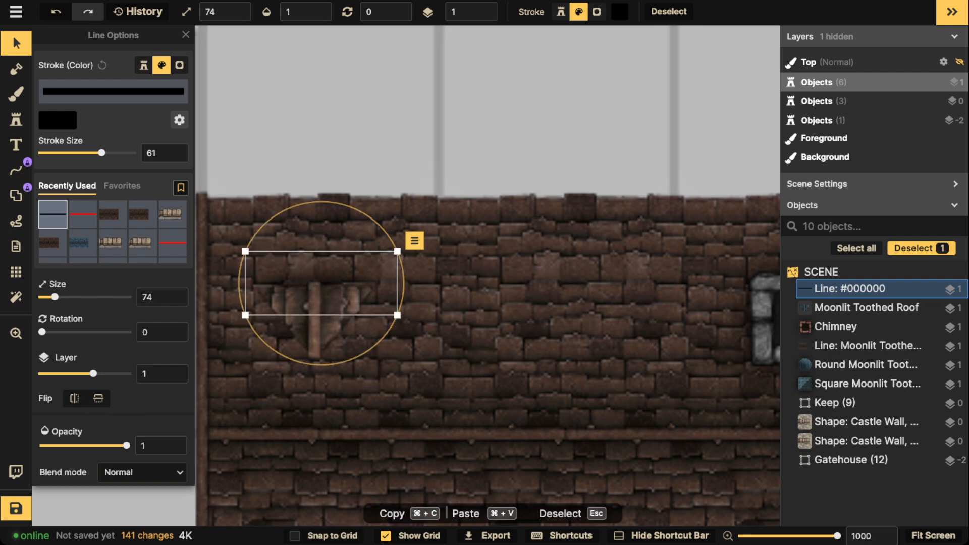
drag(54, 296, 58, 297)
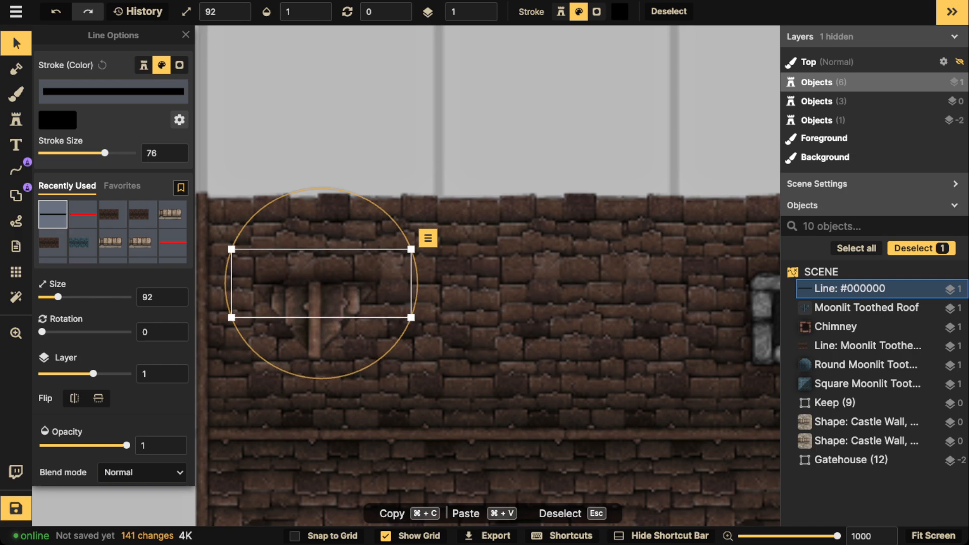
Group the black line with the triangular Moonlit Toothed Roof piece under the name Window
shift+click(866, 307)
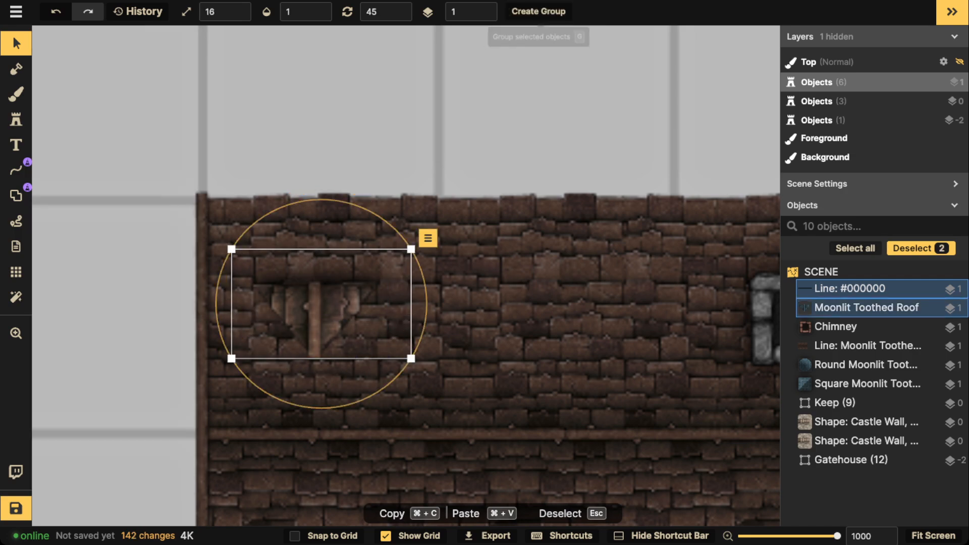
click(539, 11)
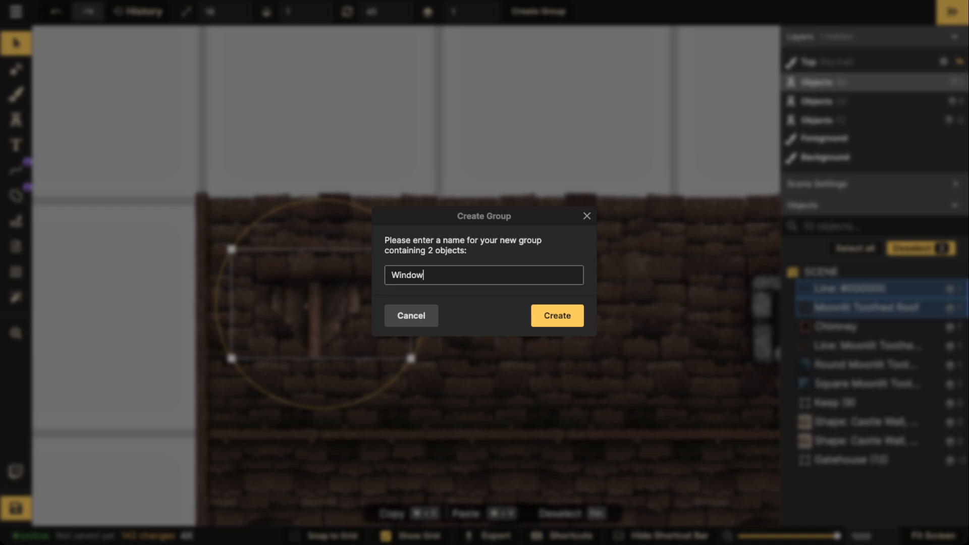
key(Return)
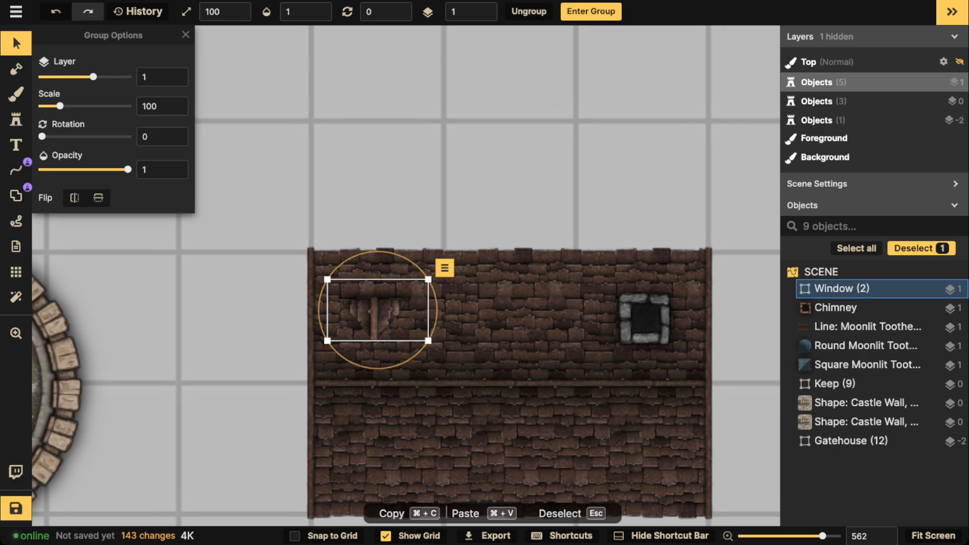
Duplicate the Window group, rotate the copy 180 degrees and place it on the lower slope directly beneath the original
key(super+c)
key(super+v)
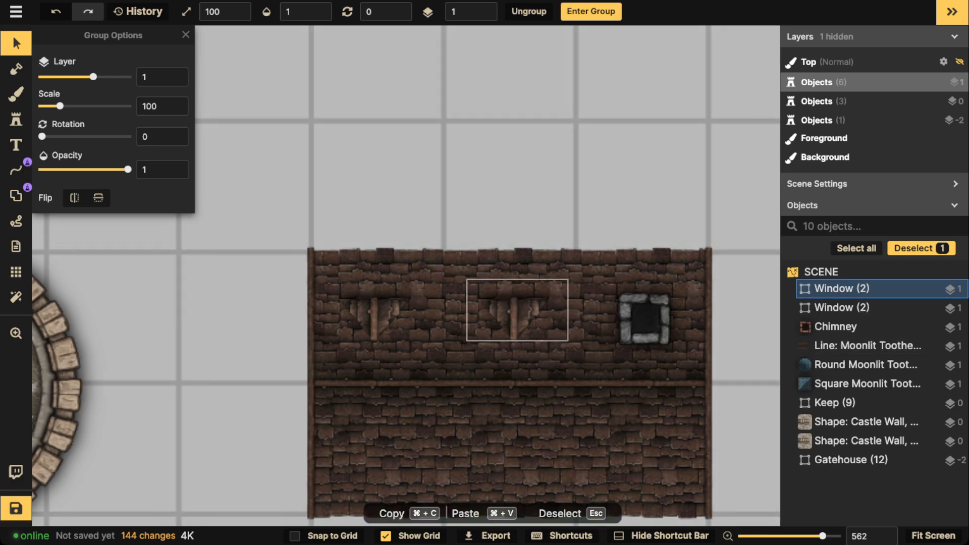
drag(514, 314, 368, 450)
drag(372, 389, 371, 506)
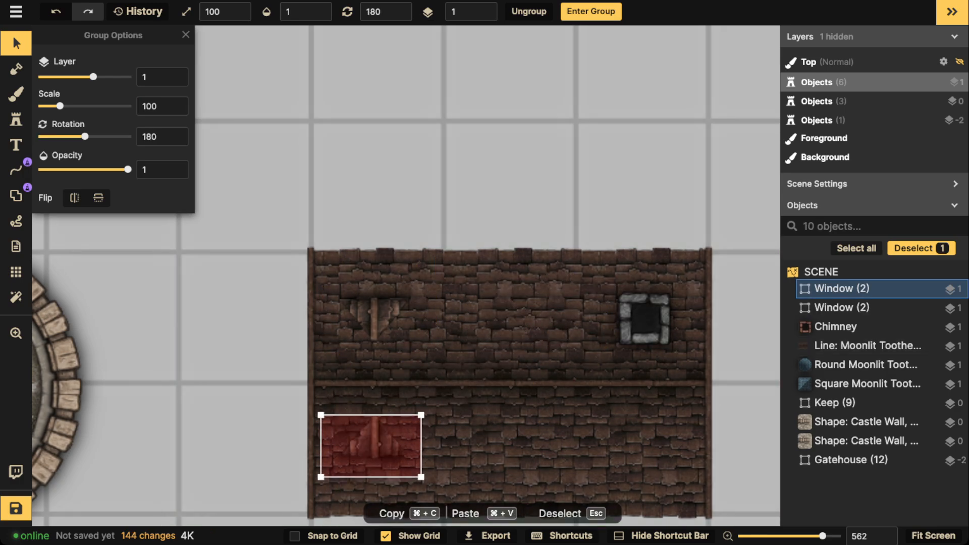
drag(373, 446, 371, 469)
key(space)
drag(371, 469, 370, 329)
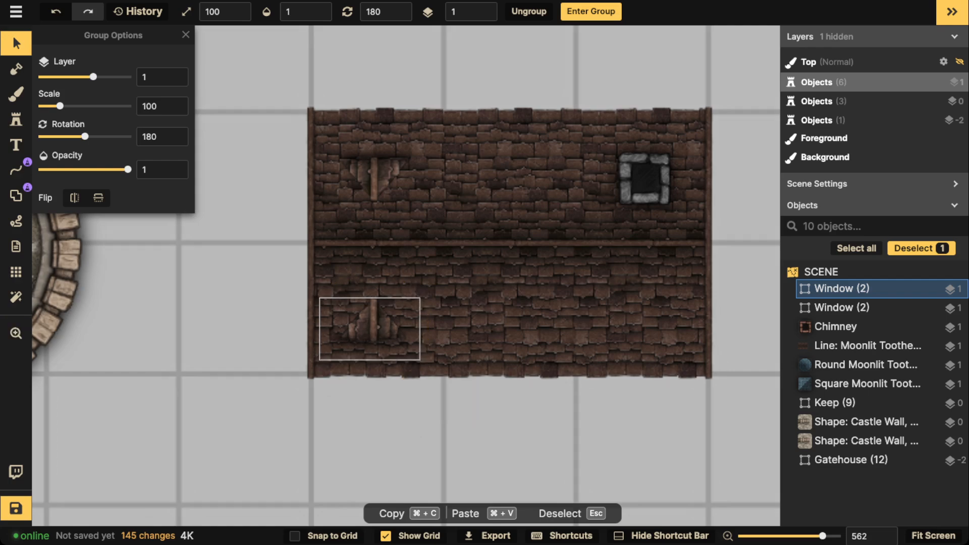
Duplicate both windows, placing the upper copy between the first window and the chimney and the lower copy beneath the chimney
shift+click(841, 307)
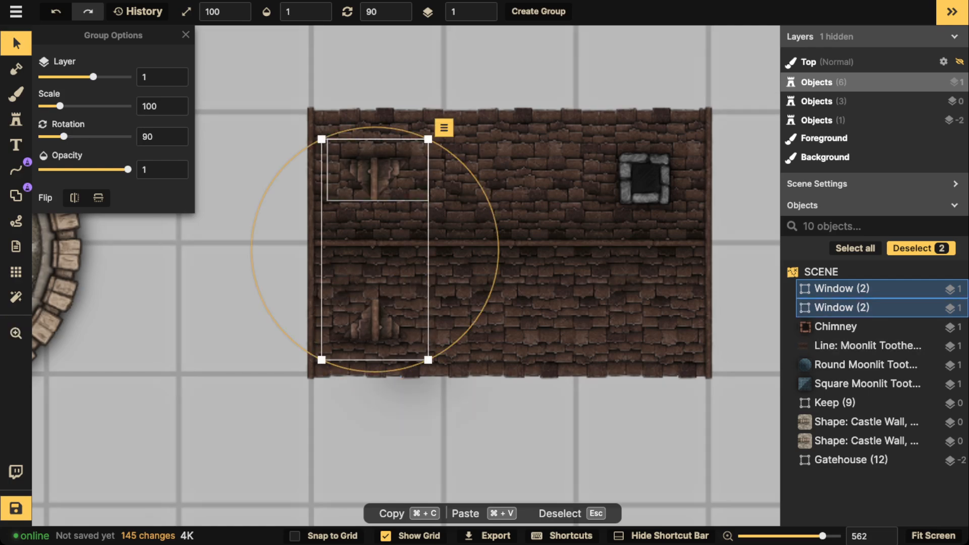
key(super+v)
drag(536, 228, 522, 171)
drag(518, 329, 646, 329)
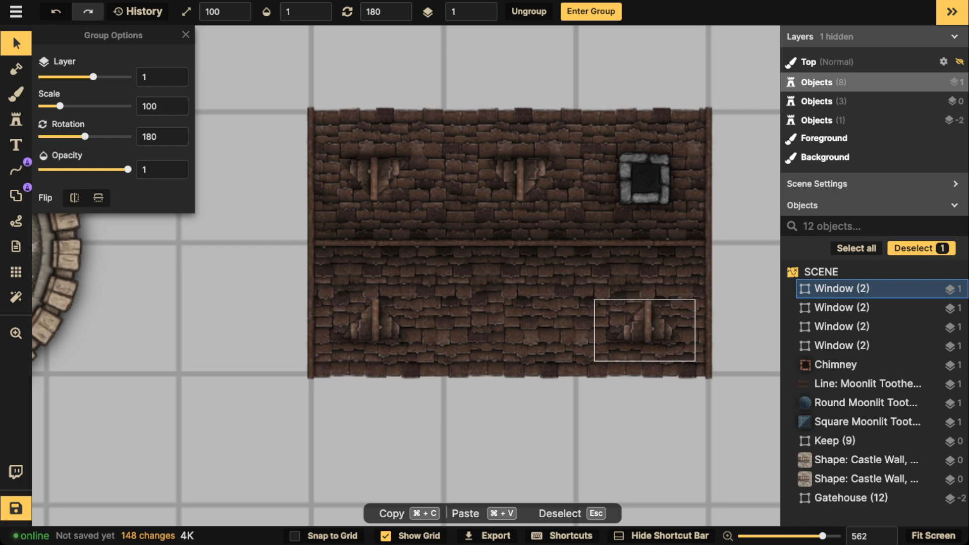
Select the two windows on the lower slope and align them with Center Vertically
double_click(645, 329)
key(Escape)
key(Escape)
click(645, 329)
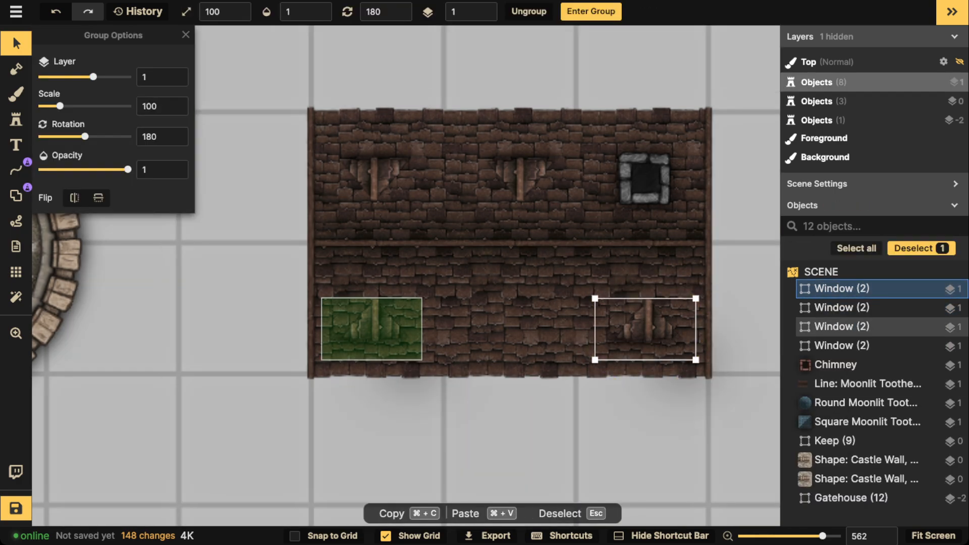
shift+click(374, 328)
click(712, 286)
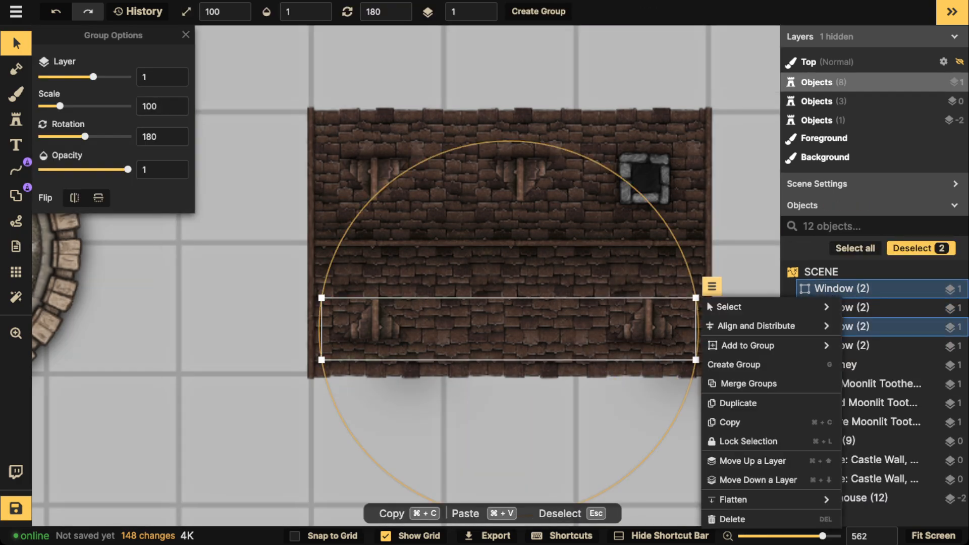
mouse_move(706, 302)
mouse_move(757, 325)
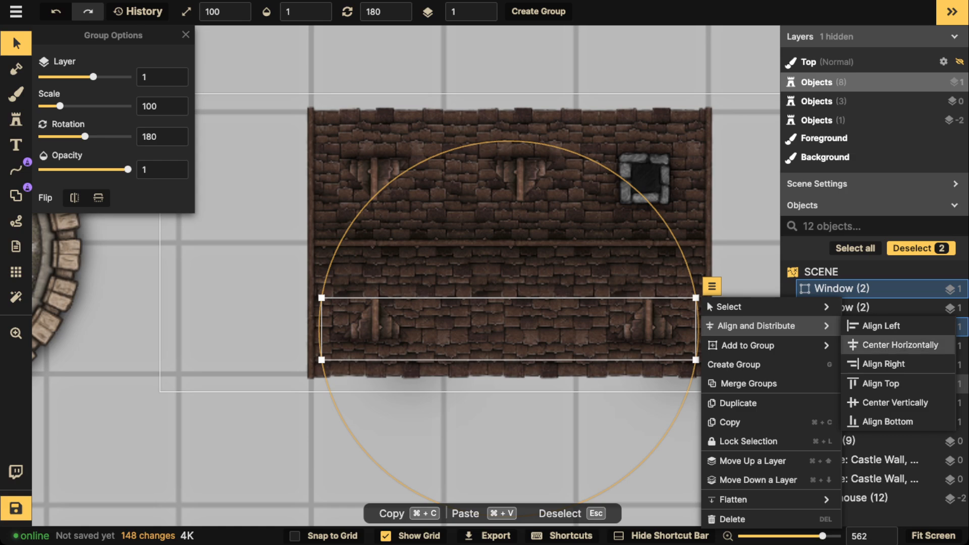
click(895, 402)
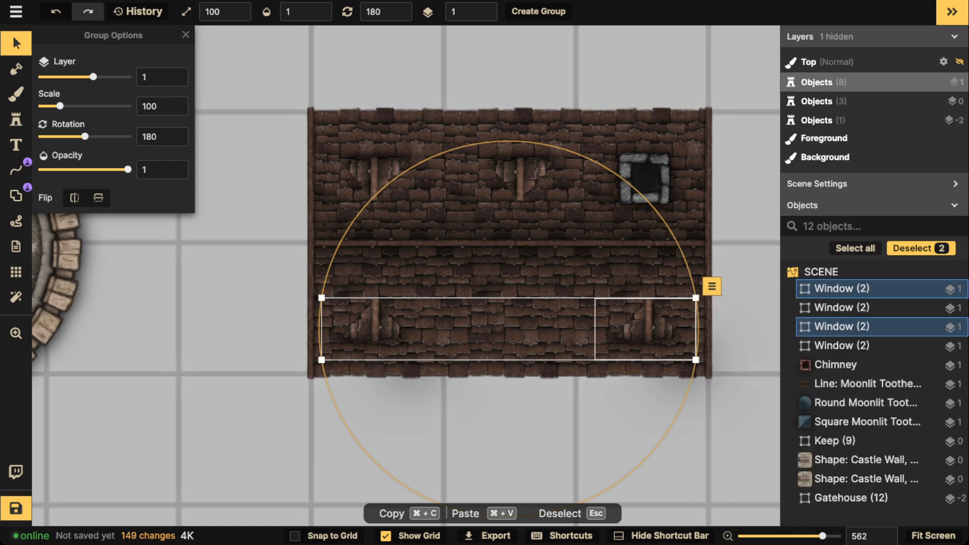
key(Escape)
Delete the upper-slope window nearest the chimney
click(376, 175)
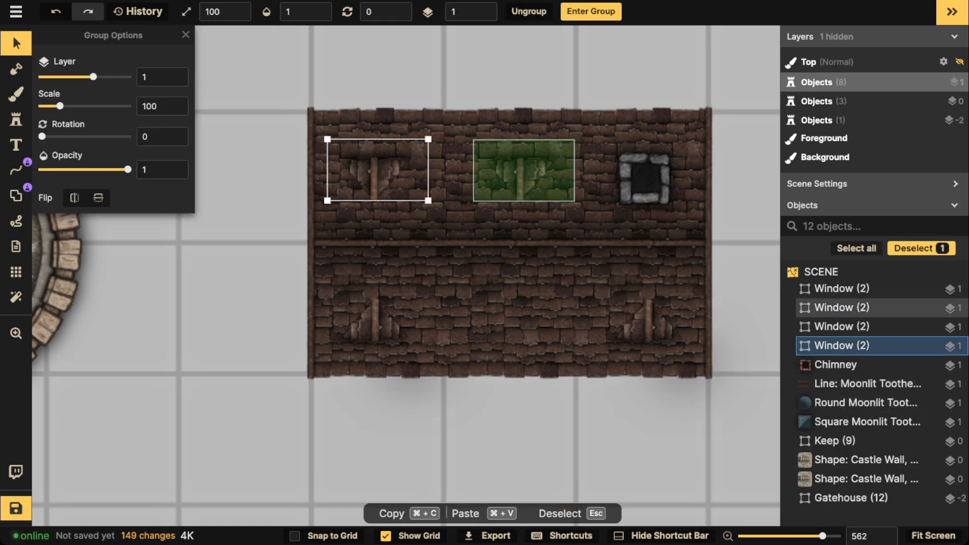
shift+click(522, 174)
click(591, 128)
click(522, 174)
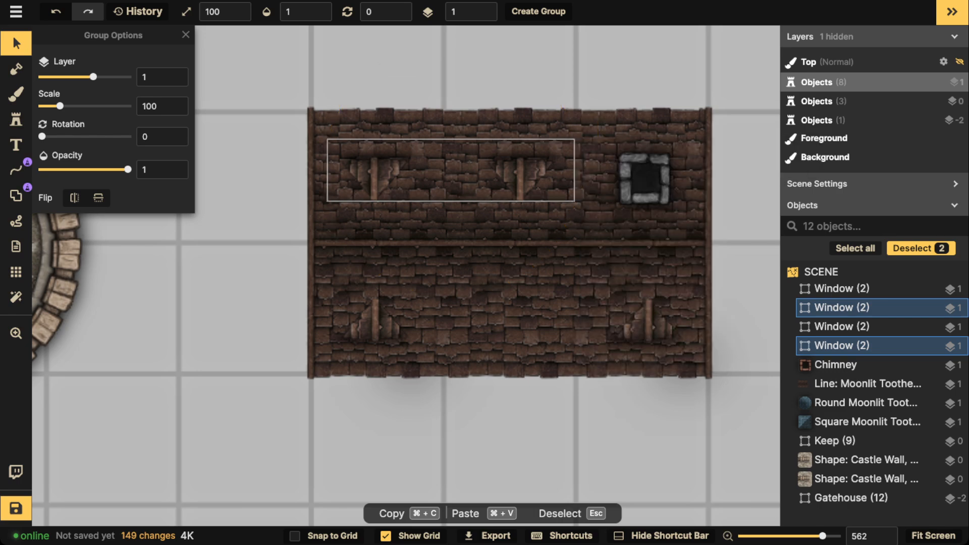
key(Delete)
click(835, 345)
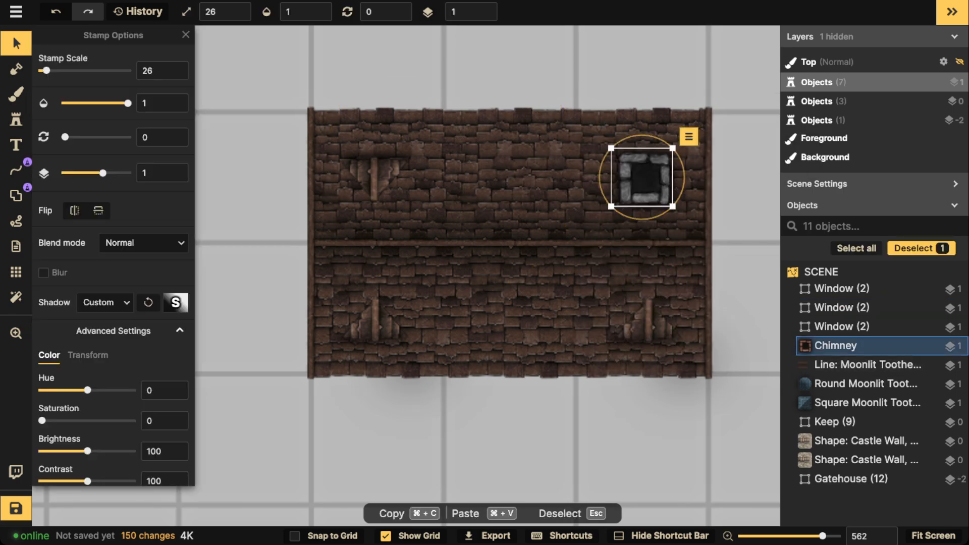
Move the lower-slope window beneath the chimney closer to the other window on that slope
click(842, 288)
drag(632, 326, 477, 324)
key(Escape)
click(867, 364)
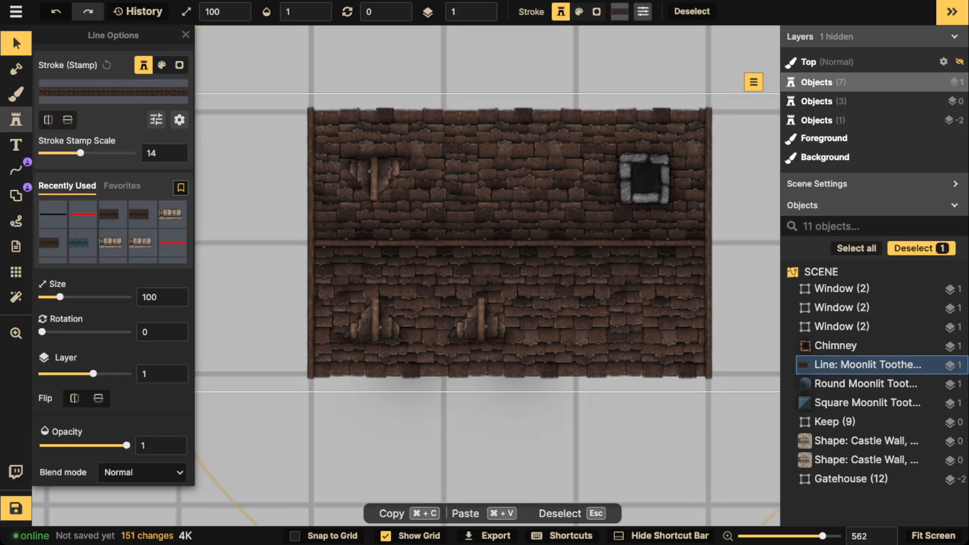
Stamp variant 1 of the recent brown square roof at scale 16 and rotation 90 over the long roof's left end
click(17, 120)
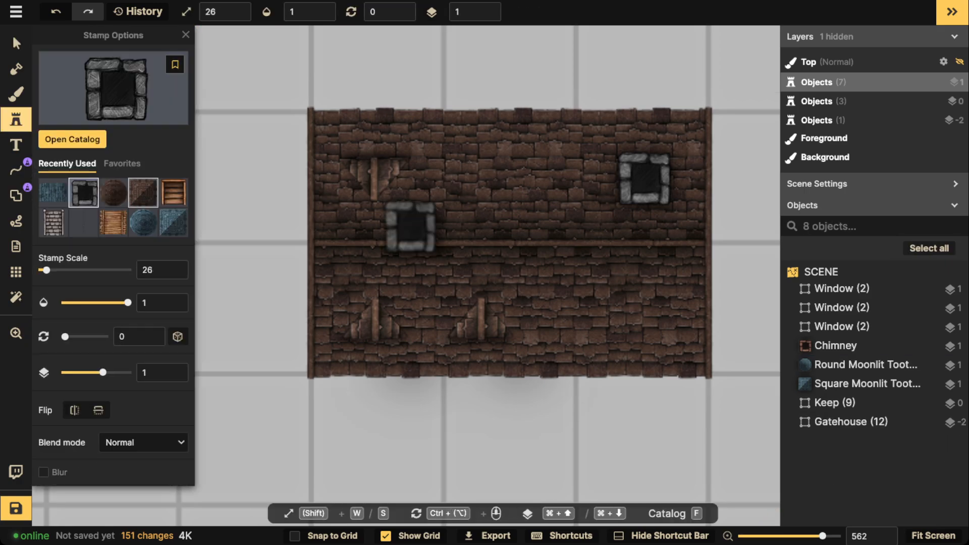
click(143, 193)
key(space)
drag(288, 230, 411, 226)
scroll(411, 226, up, 2)
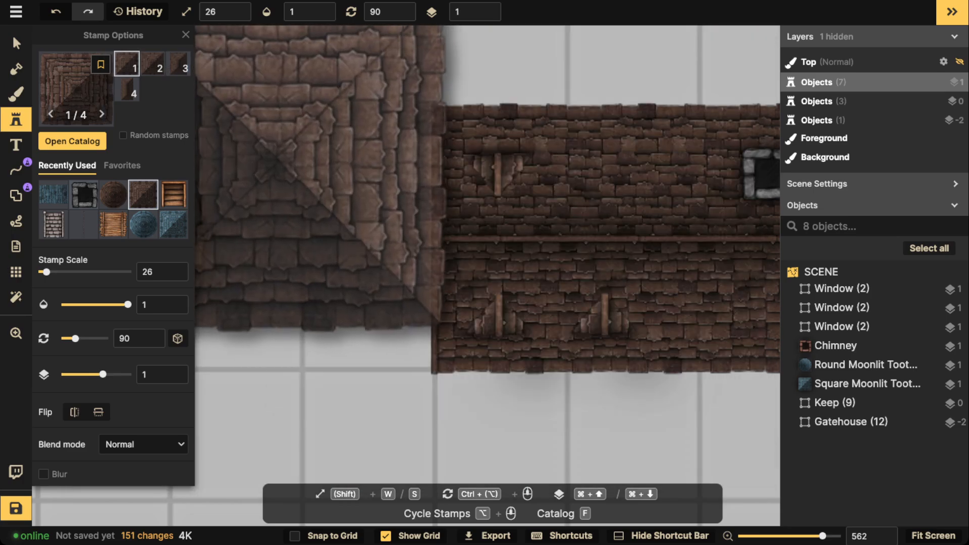
key(s)
click(404, 236)
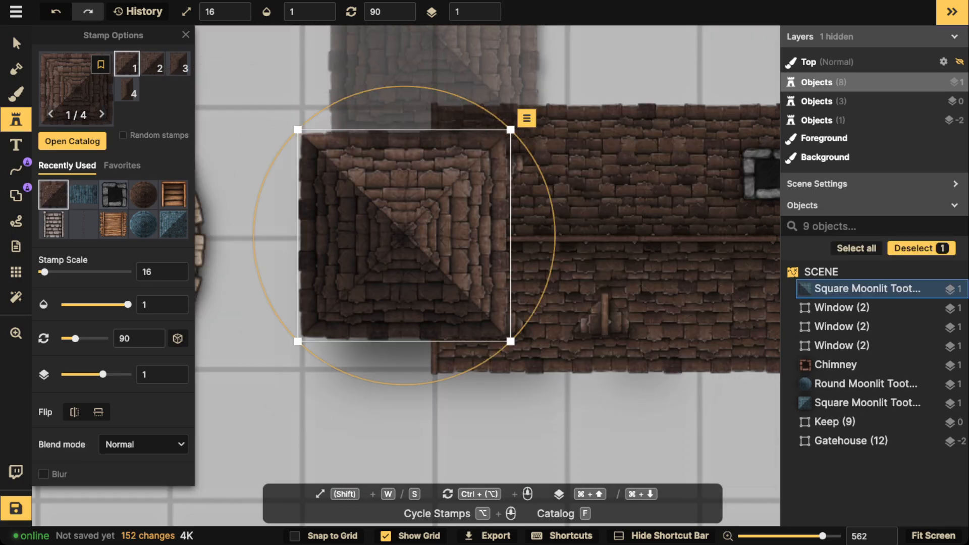
Put the square roof on layer 0, tuck it under the long roof's left end and set its rotation to 0
click(489, 17)
drag(396, 222, 415, 223)
scroll(395, 236, down, 4)
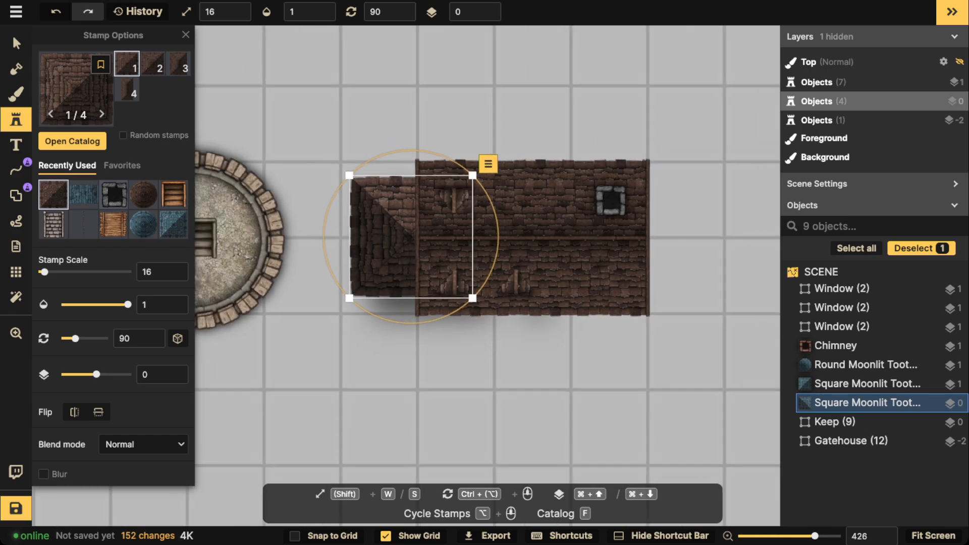
mouse_move(411, 237)
mouse_down()
mouse_move(552, 316)
mouse_move(538, 301)
mouse_move(558, 284)
mouse_move(646, 246)
mouse_move(645, 234)
mouse_move(412, 239)
mouse_move(419, 238)
mouse_up()
scroll(412, 239, down, 6)
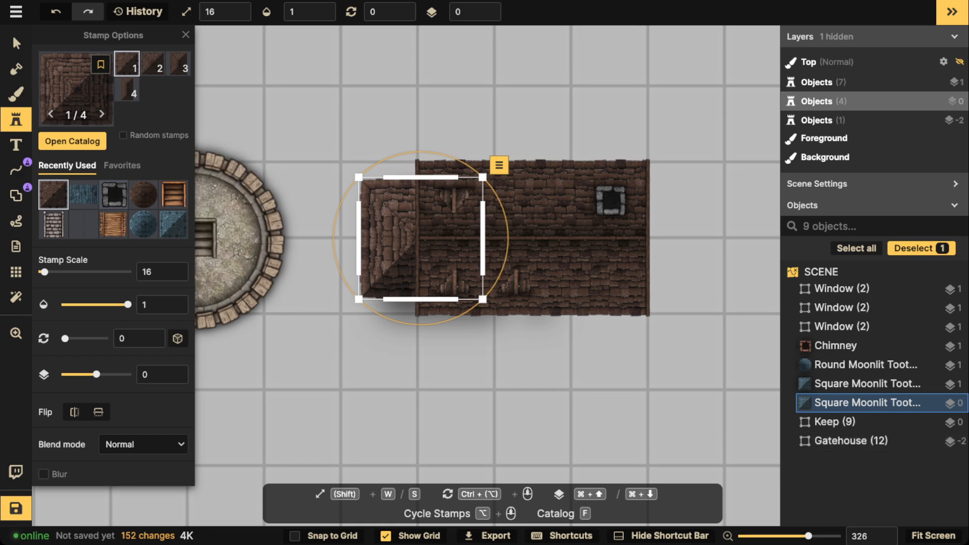
Give the square roof a custom object shadow with blur 17.8, horizontal and vertical offsets 0 and intensity 0.82
click(16, 43)
click(105, 302)
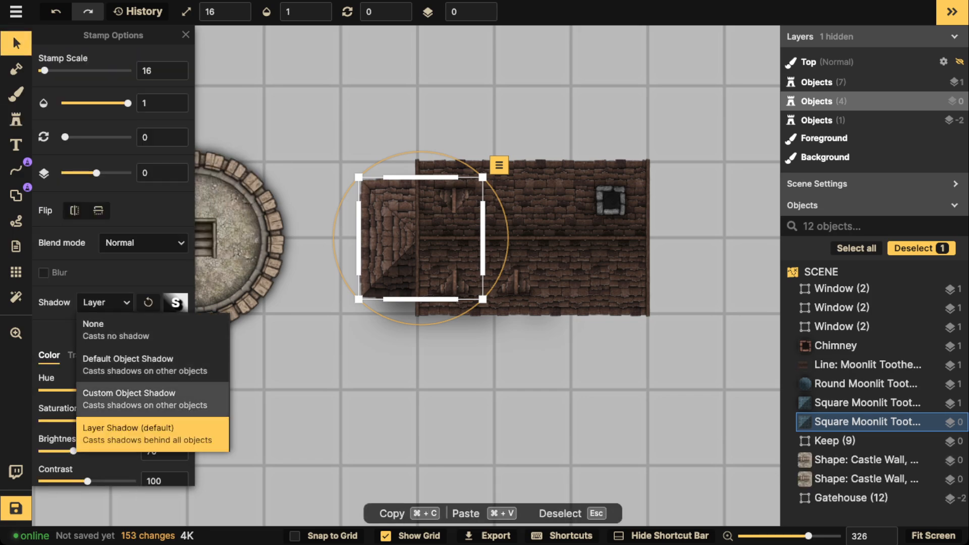
click(113, 391)
click(175, 303)
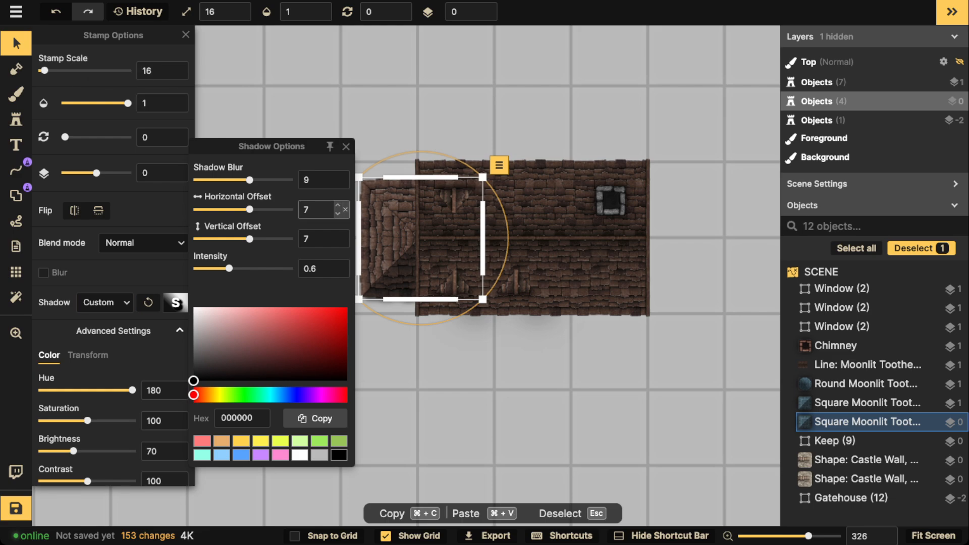
drag(317, 210, 294, 209)
text(0)
key(Tab)
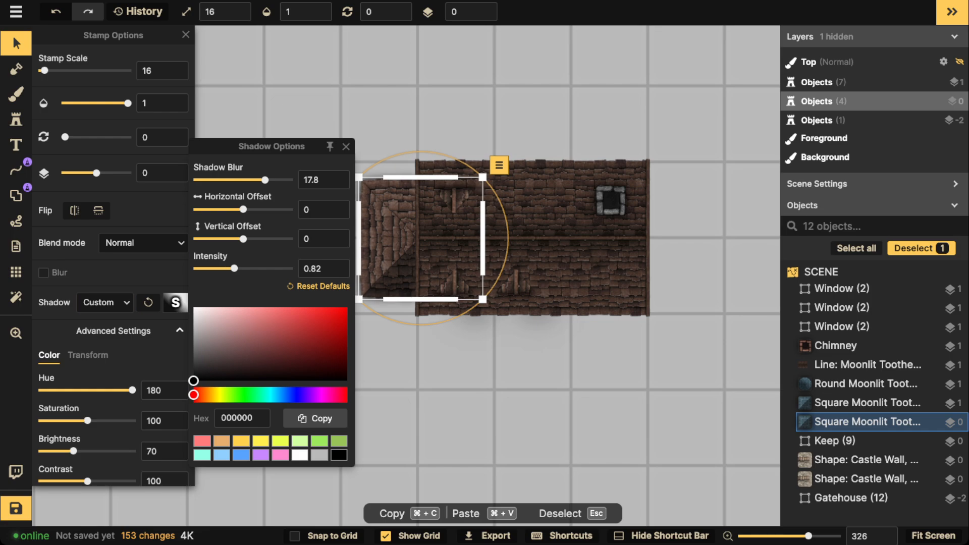
Select the long roof with its windows, chimney and square roof, and move them about one square away from the gatehouse tower
click(437, 249)
scroll(437, 248, down, 3)
key(Escape)
drag(370, 156, 623, 317)
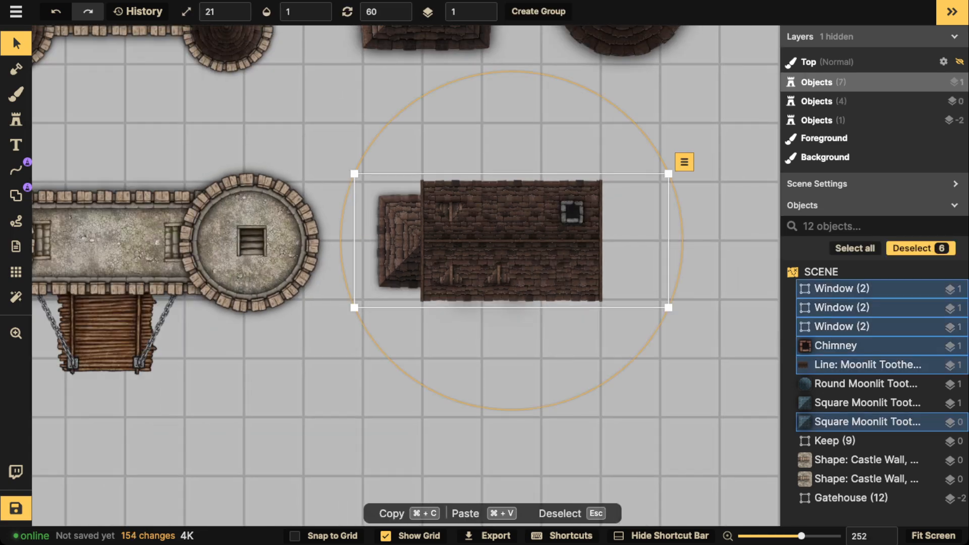
drag(512, 241, 571, 245)
scroll(444, 253, up, 2)
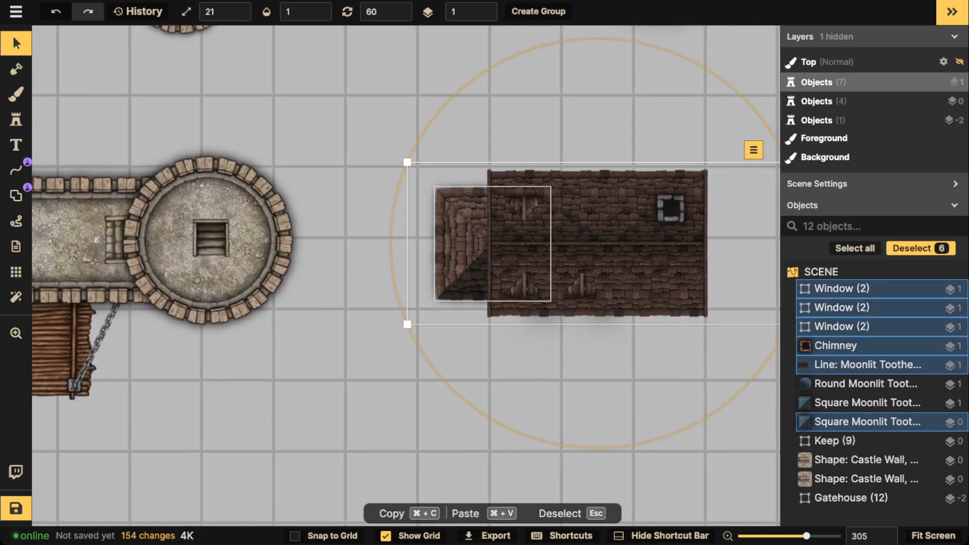
drag(444, 253, 284, 243)
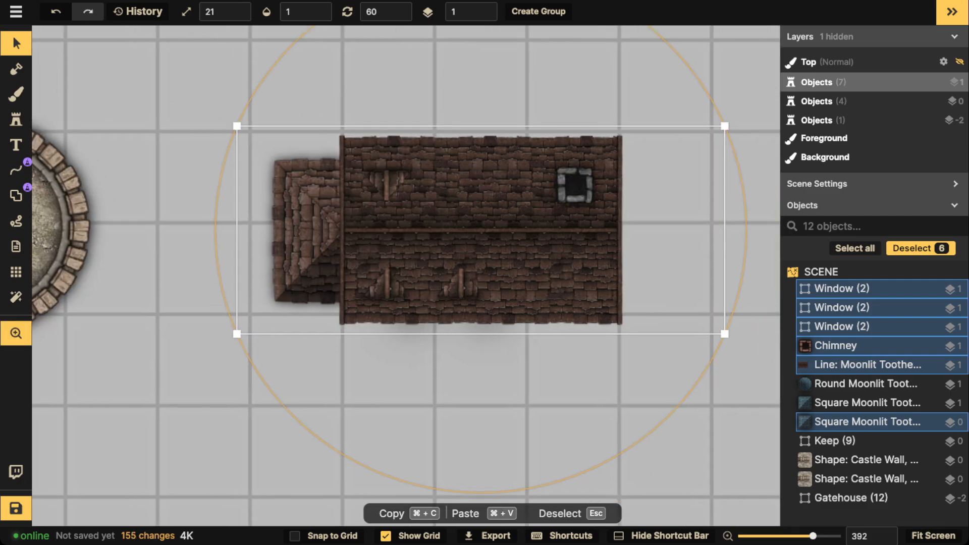
Search the stamp catalog for "stair" and choose the railed brick stairs from the Castle: Barracks & Prison pack
click(16, 119)
click(75, 87)
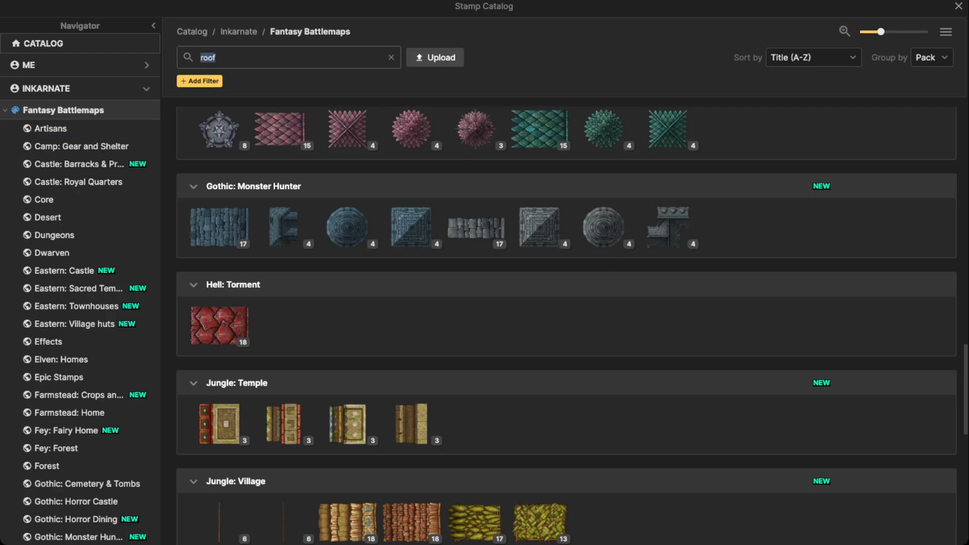
text(stai)
text(r)
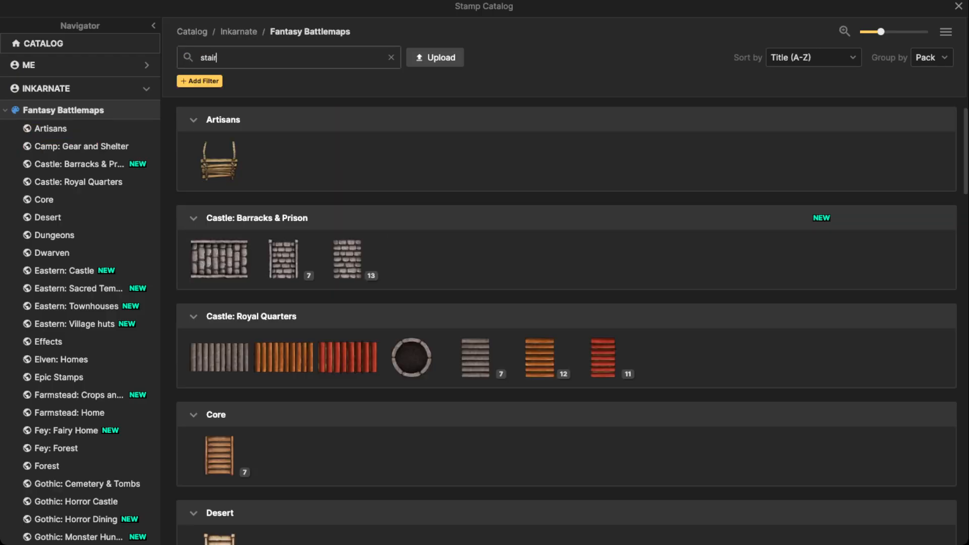
click(283, 259)
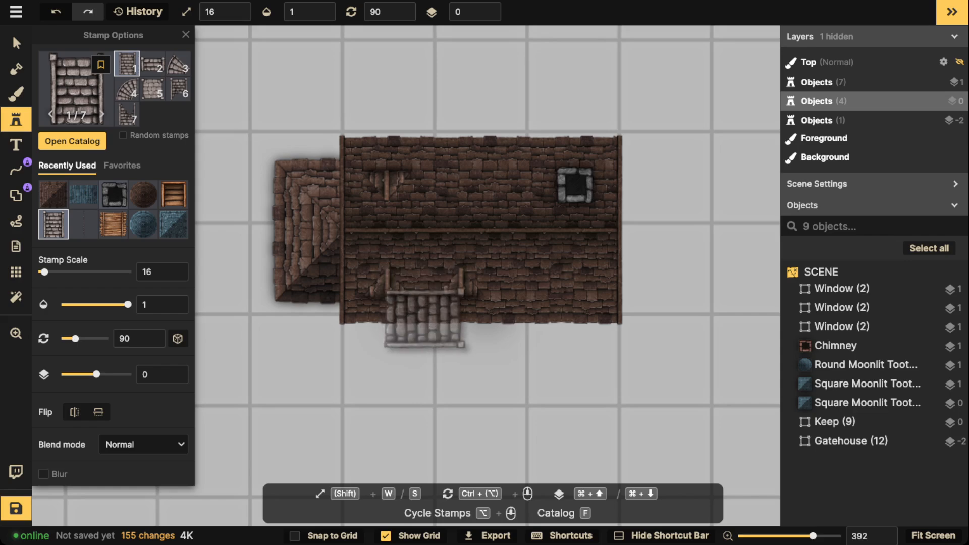
Stamp variant 1 of the brick stairs at scale 9 and rotation 0 on the long roof's lower edge
scroll(426, 326, up, 4)
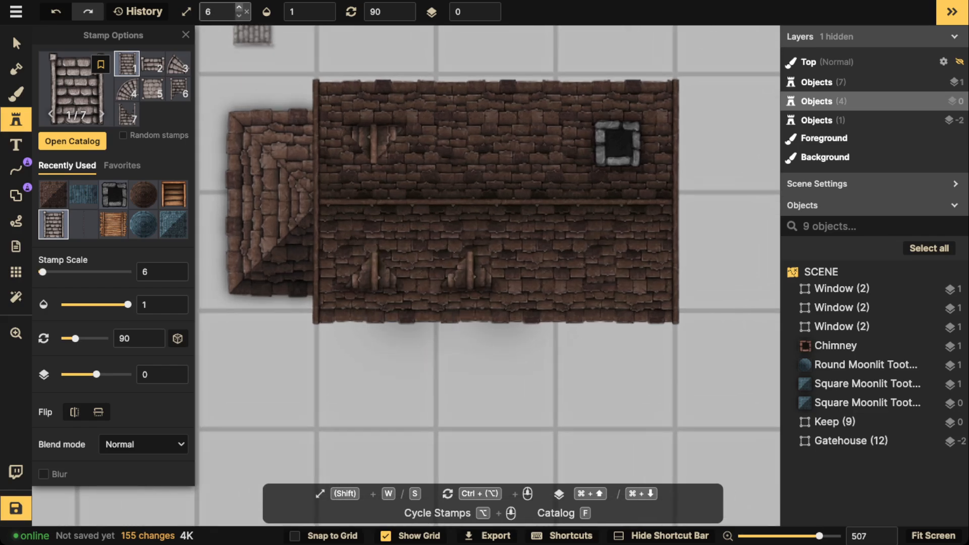
click(239, 7)
scroll(423, 348, down, 5)
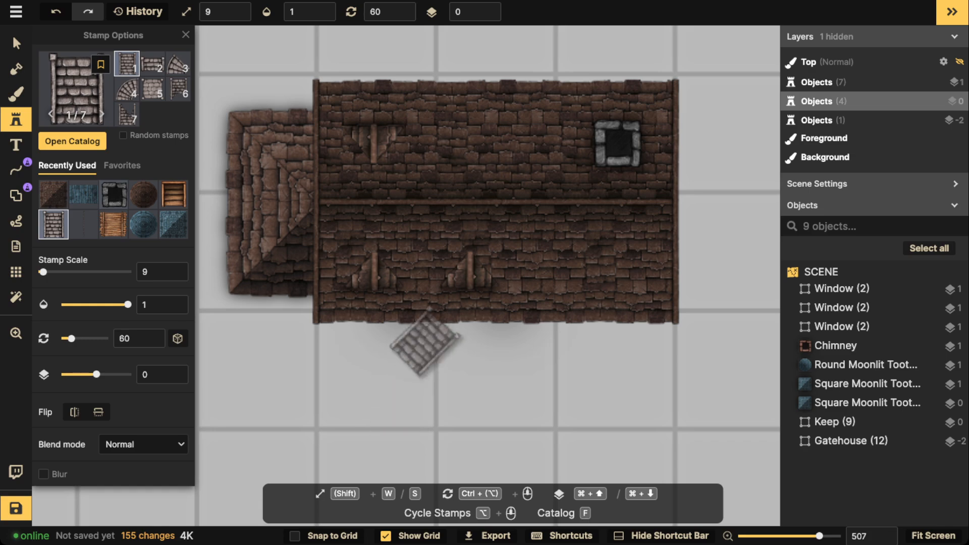
scroll(420, 342, down, 1)
click(372, 327)
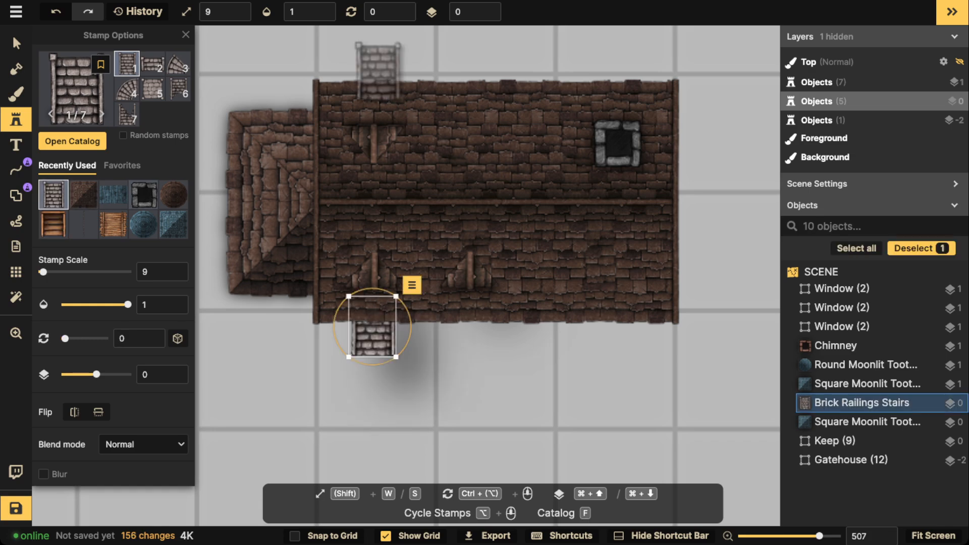
Set the stairs' scale to 12 and move them right and down, just below the long roof's lower edge
click(489, 6)
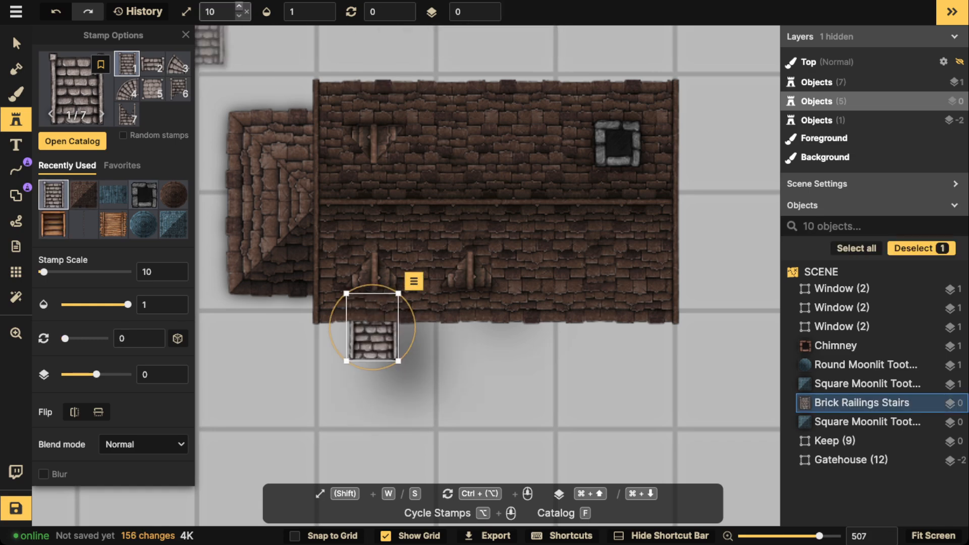
click(239, 7)
click(239, 6)
drag(372, 334, 446, 368)
Set the stairs' shadow to None and rotate them to 90 so they run along the long roof's lower edge
scroll(114, 322, down, 5)
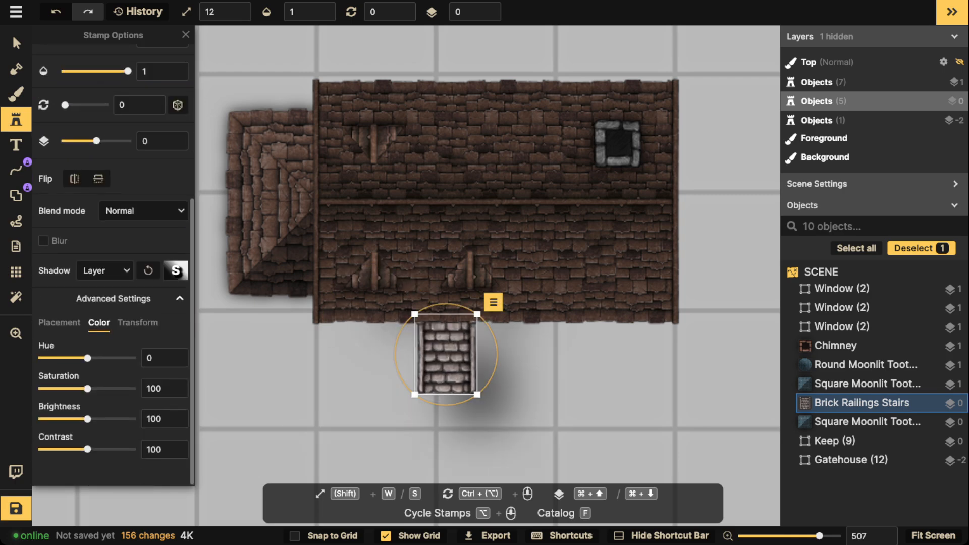
click(105, 270)
click(101, 290)
drag(403, 325, 451, 303)
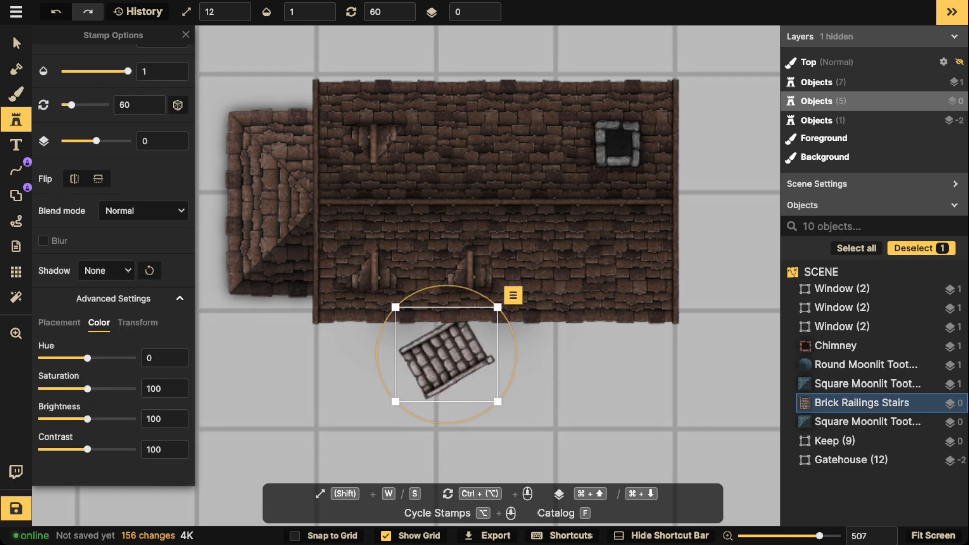
ctrl+scroll(446, 354, up, 2)
drag(446, 354, 435, 346)
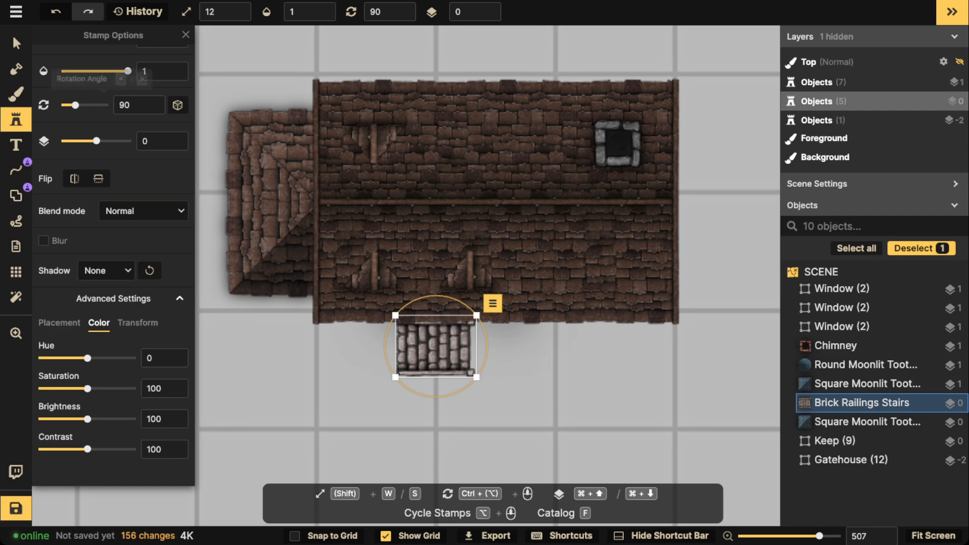
Stamp variant 5 of the brick stairs at scale 12 and rotation 90 as a landing at the stairs' right end
scroll(105, 107, up, 5)
click(153, 89)
click(507, 351)
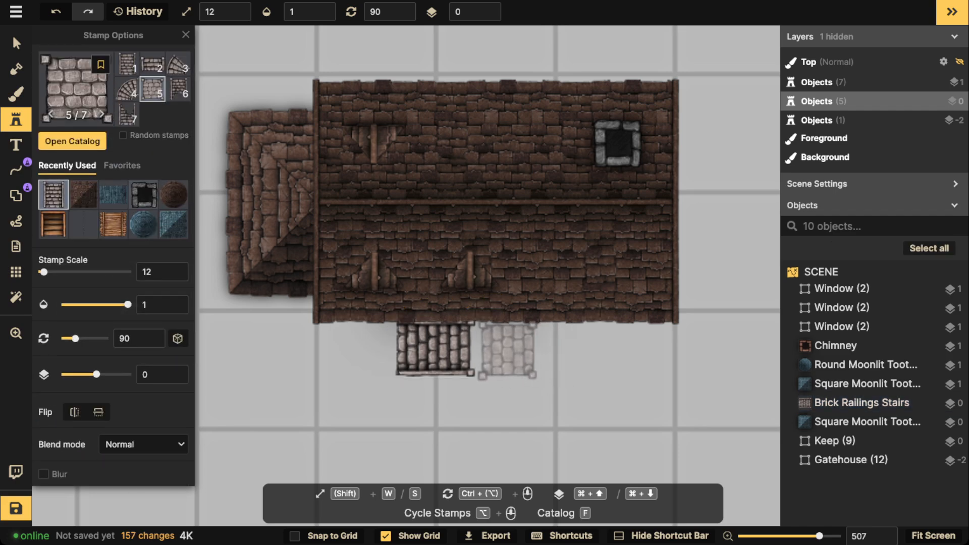
click(494, 347)
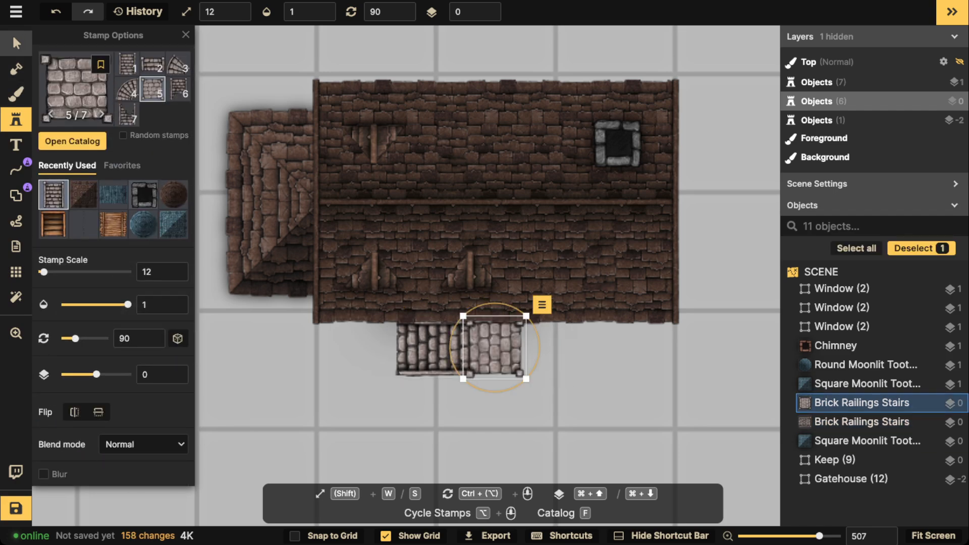
Set both stair pieces to saturation 0 and brightness 62, and move them slightly left along the roof edge
click(17, 43)
shift+click(434, 349)
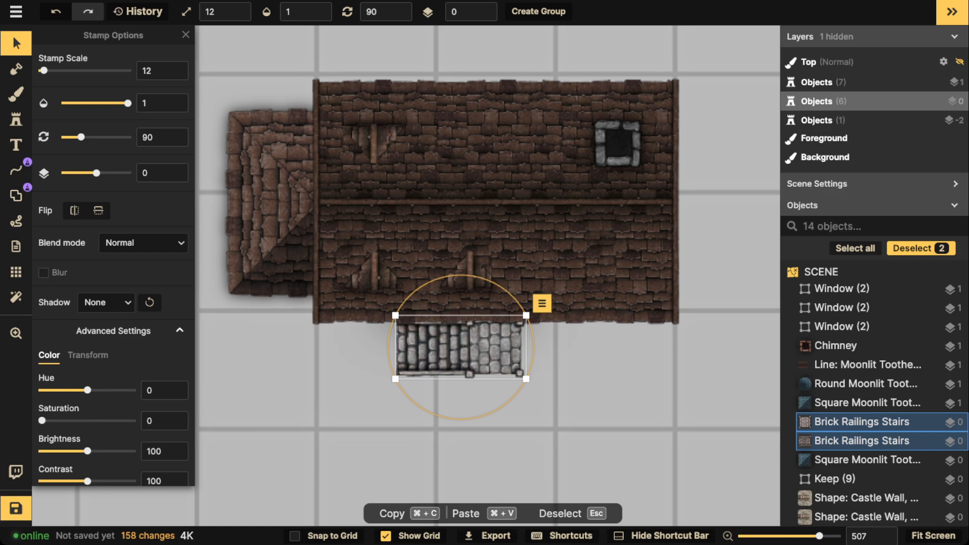
drag(87, 451, 71, 451)
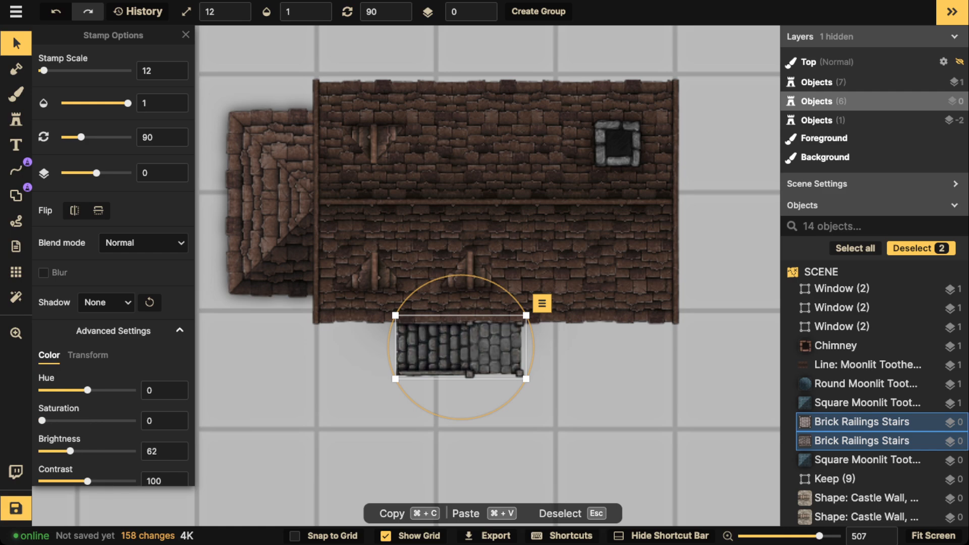
drag(461, 348, 428, 344)
key(Escape)
Sketch a black freehand arrow along the stairs and up onto the long roof without blur, and delete it
click(16, 170)
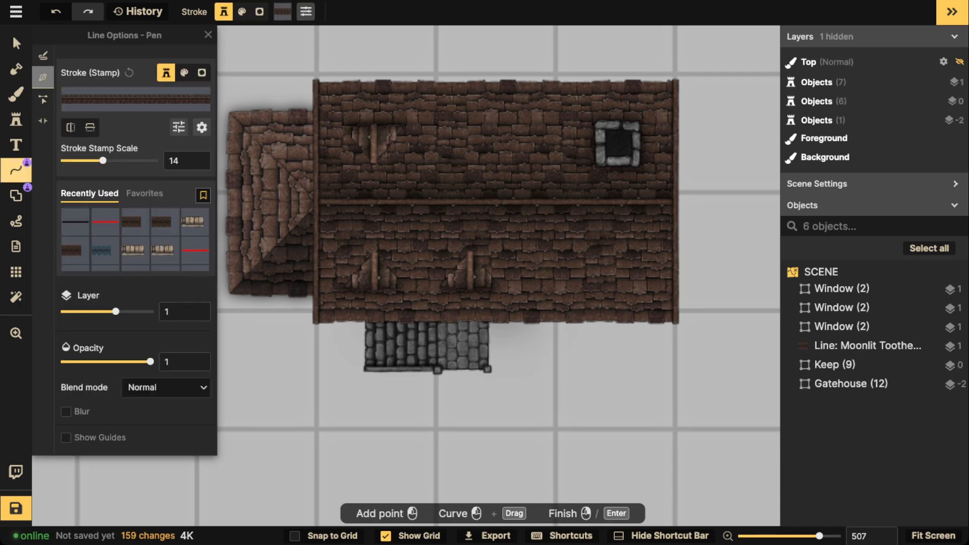
click(75, 222)
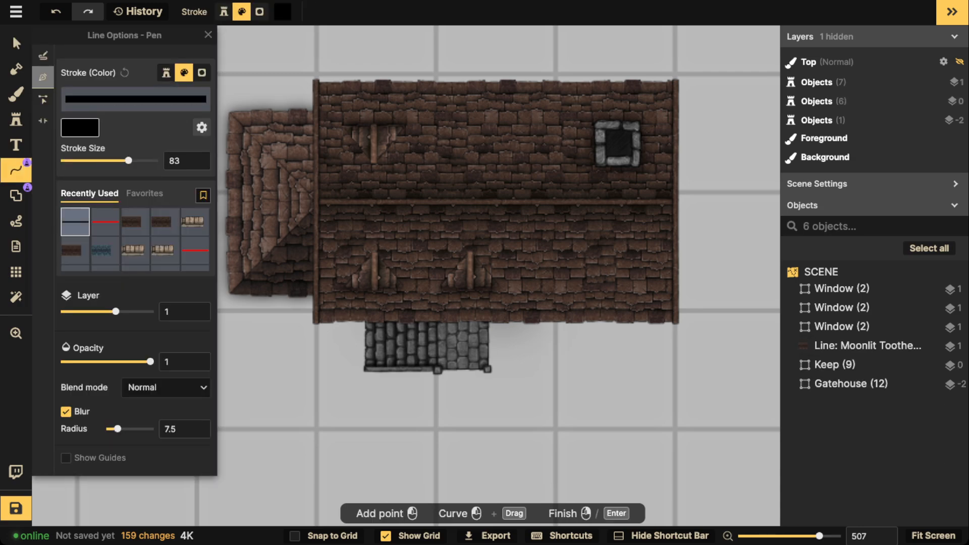
click(301, 357)
key(Escape)
click(43, 56)
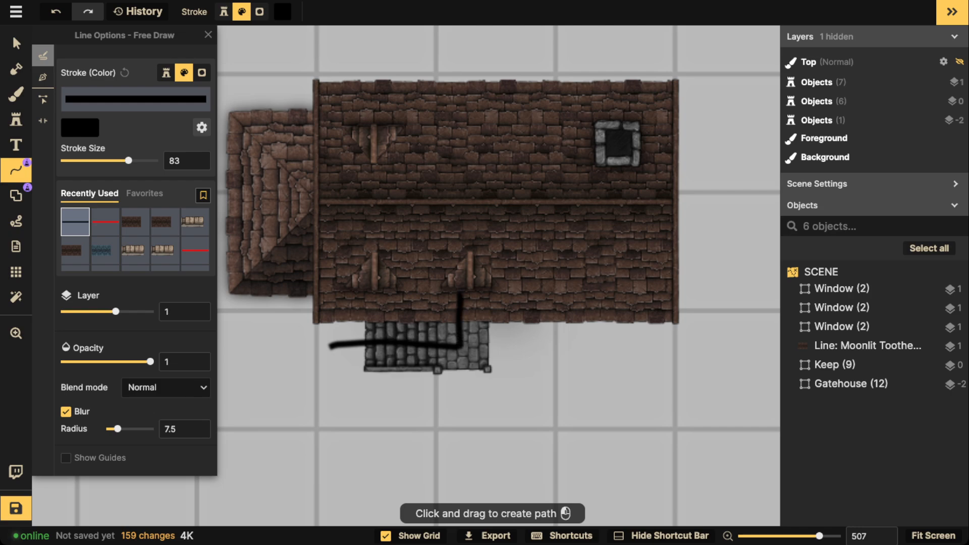
drag(457, 273, 459, 267)
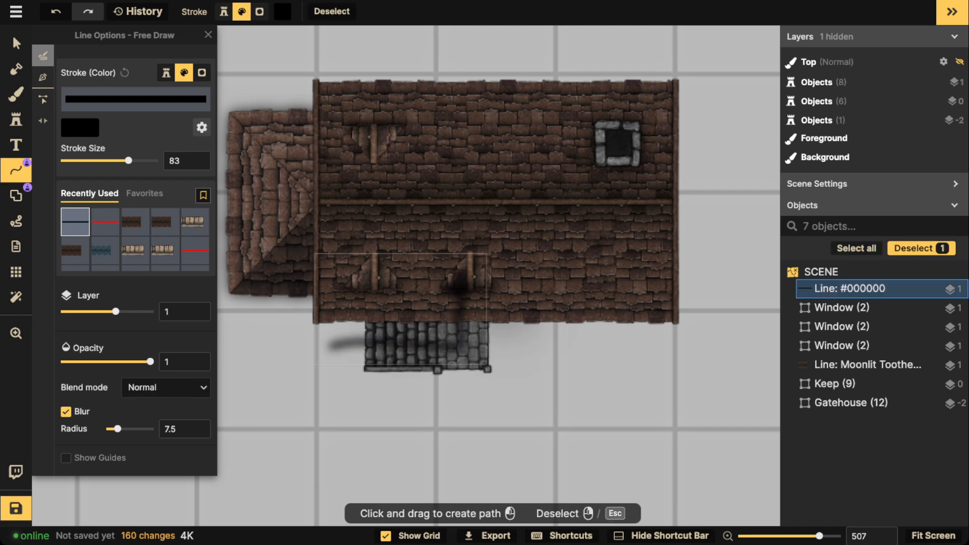
click(66, 412)
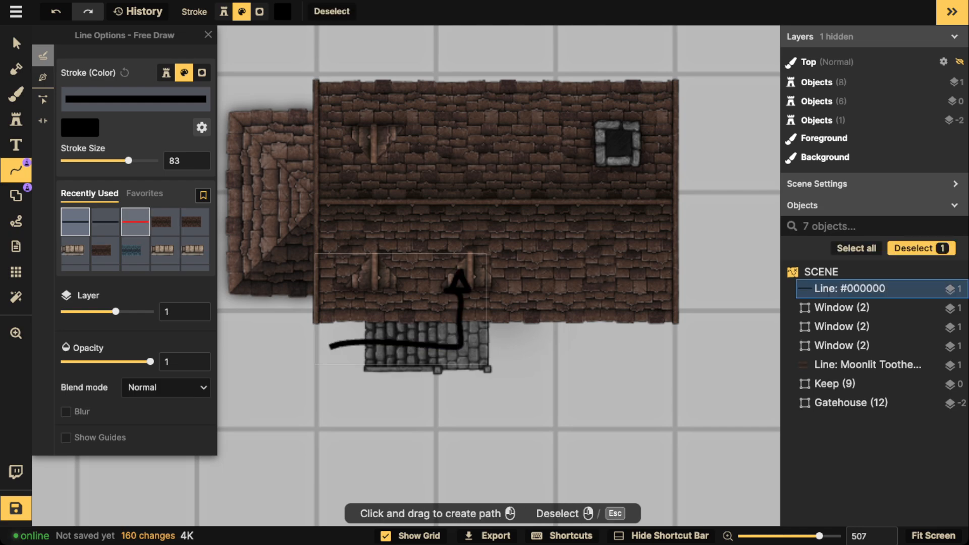
click(135, 222)
key(Delete)
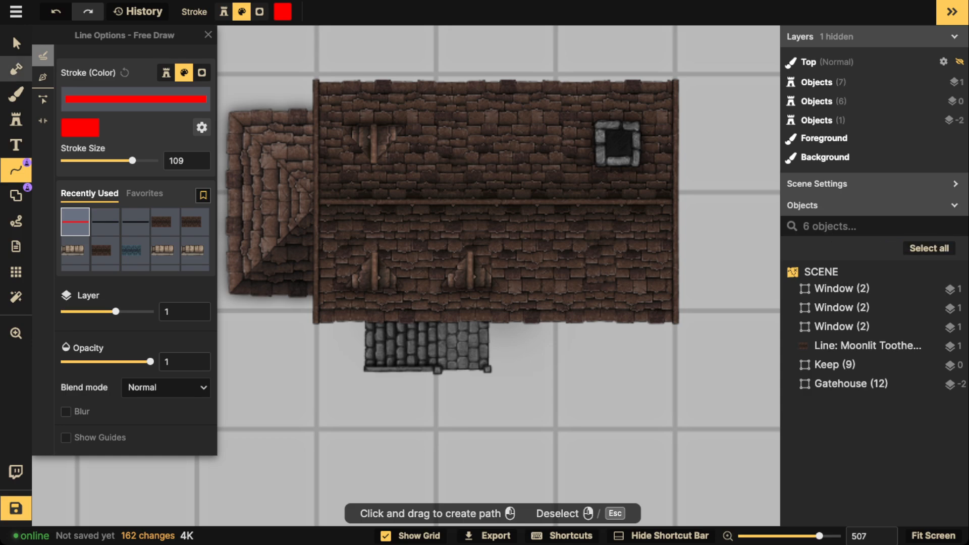
Group both roofs with their windows, chimney and stair pieces under the name House
click(17, 44)
scroll(304, 117, down, 2)
drag(262, 68, 599, 330)
click(538, 11)
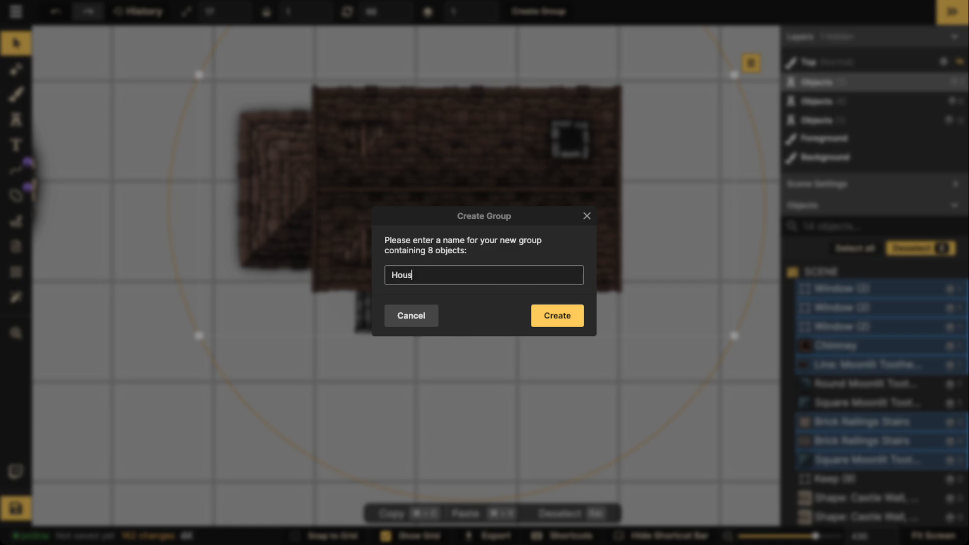
click(557, 316)
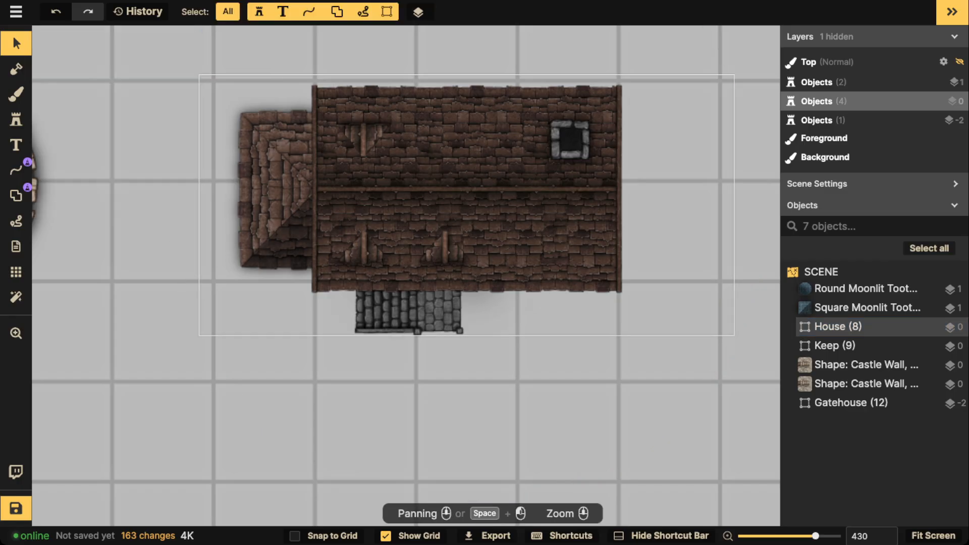
Move the House group beside the gatehouse's right tower, left-aligned with the square roof above
scroll(265, 257, down, 3)
click(405, 246)
scroll(405, 247, down, 7)
scroll(405, 247, down, 2)
drag(406, 246, 550, 265)
drag(550, 264, 510, 264)
Try scaling the House group down to 90
key(s)
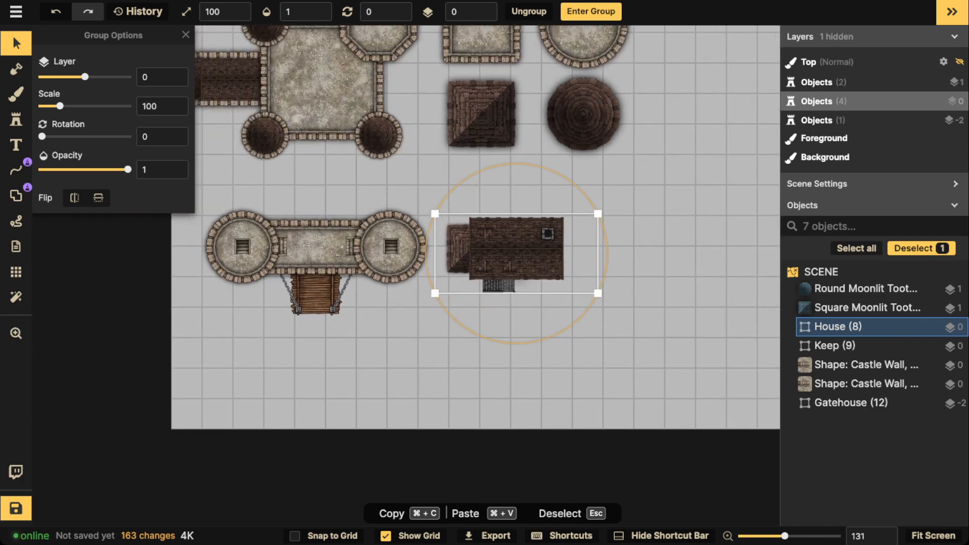
scroll(514, 262, up, 4)
scroll(513, 253, down, 1)
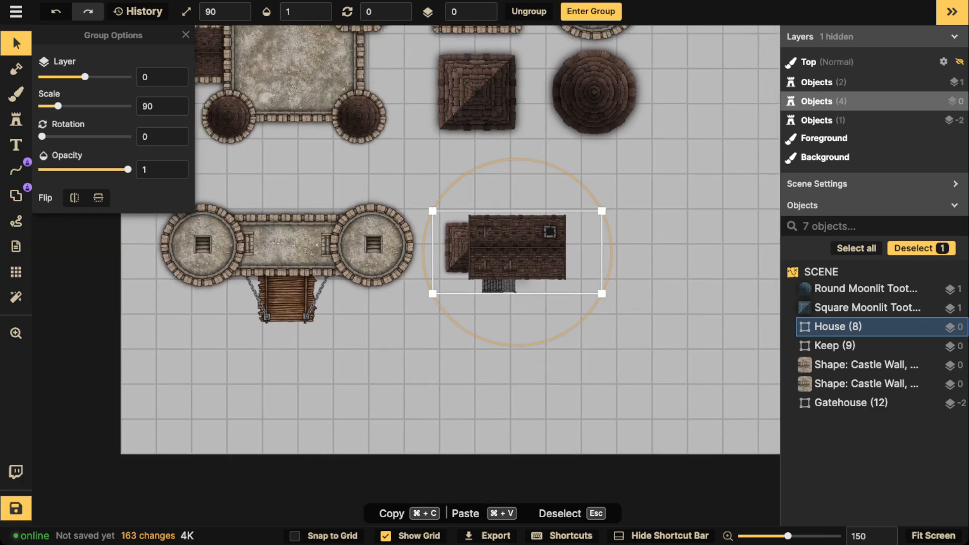
key(])
Move the House group up about one square, closer to the square roof
scroll(513, 253, down, 1)
scroll(514, 253, down, 1)
key(space)
drag(513, 253, 427, 234)
click(438, 253)
key(space)
Enter the House group, examine its objects and the editing tools available inside it, and return to the scene
double_click(446, 240)
key(Escape)
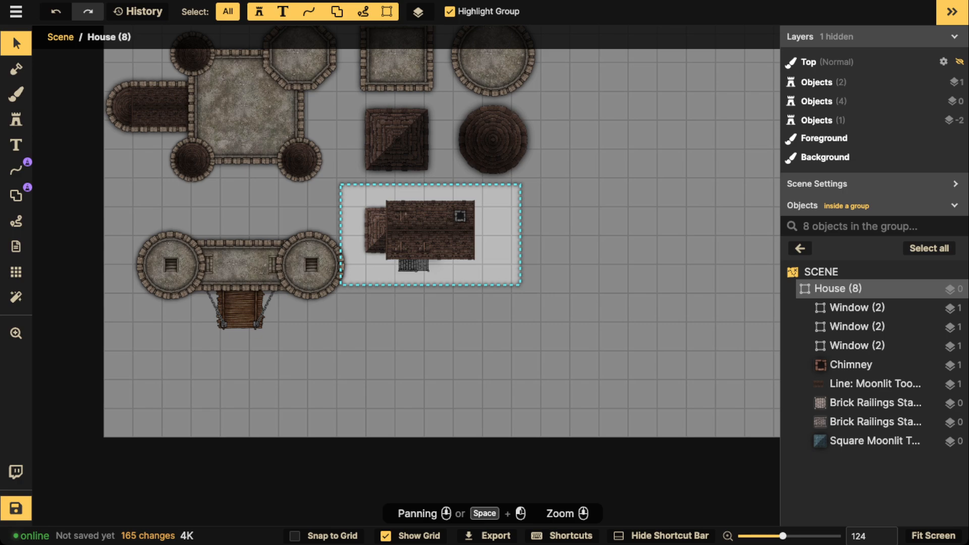
click(16, 69)
click(16, 44)
click(17, 145)
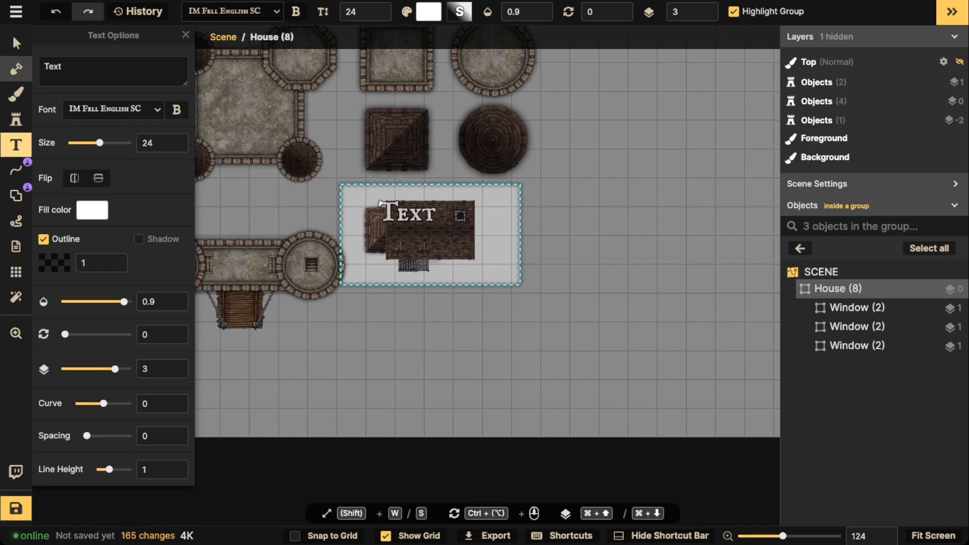
click(16, 44)
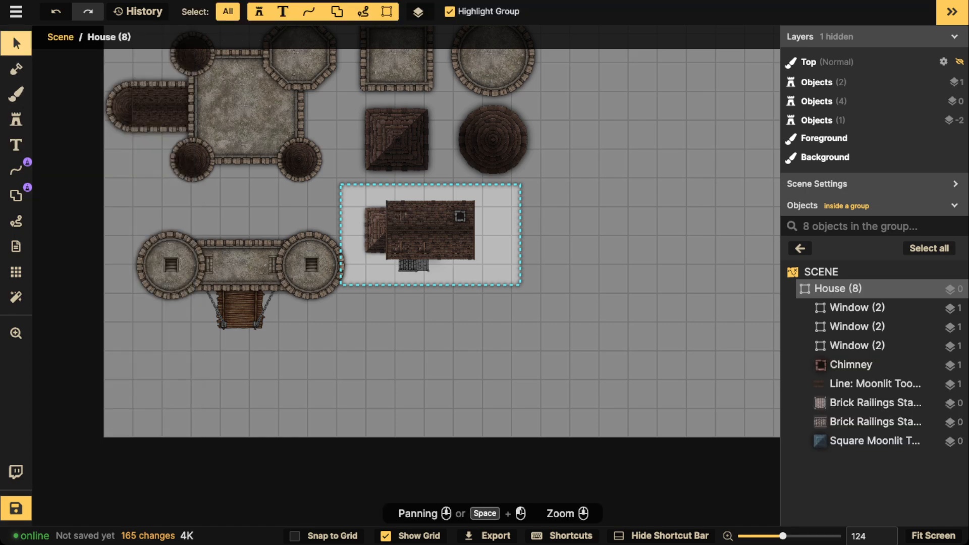
click(800, 248)
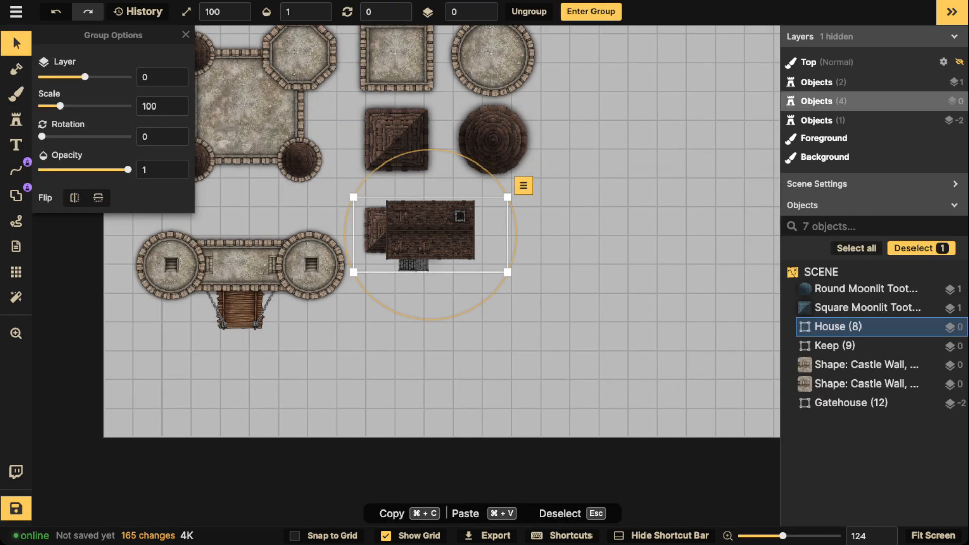
Duplicate the standalone square roof and place the copy below and to the right of the house
click(396, 140)
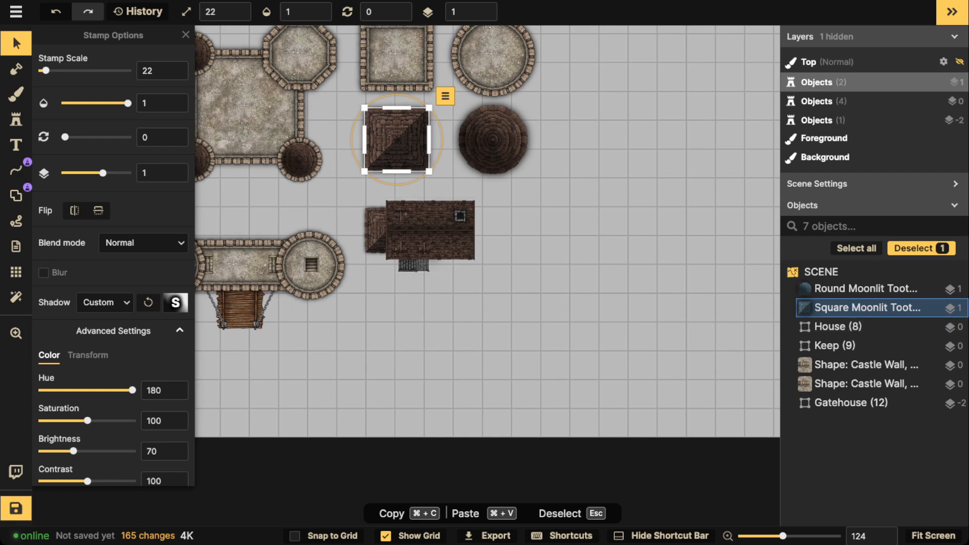
key(super+v)
scroll(513, 323, up, 3)
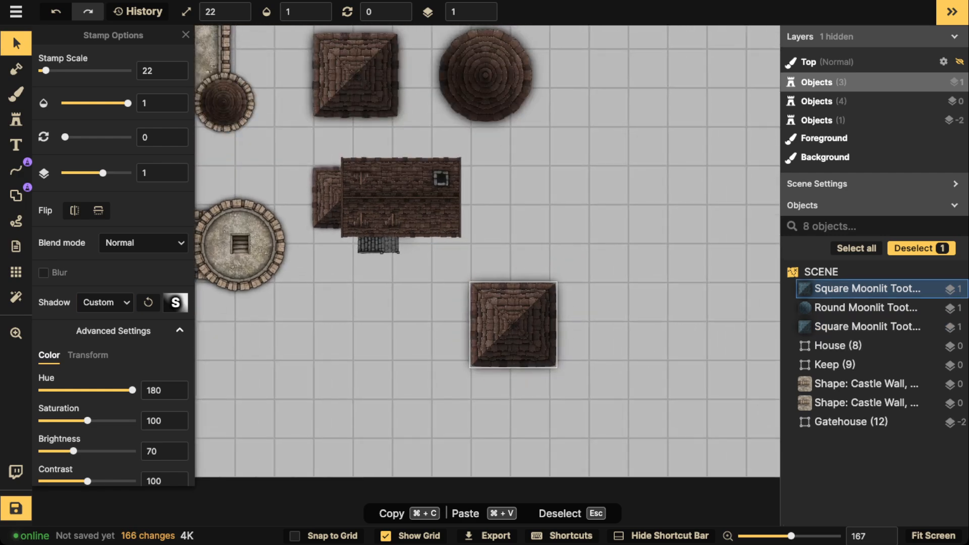
Copy the chimney inside the House group and delete the extra chimney pasted within that group
double_click(441, 178)
click(441, 179)
scroll(441, 178, up, 2)
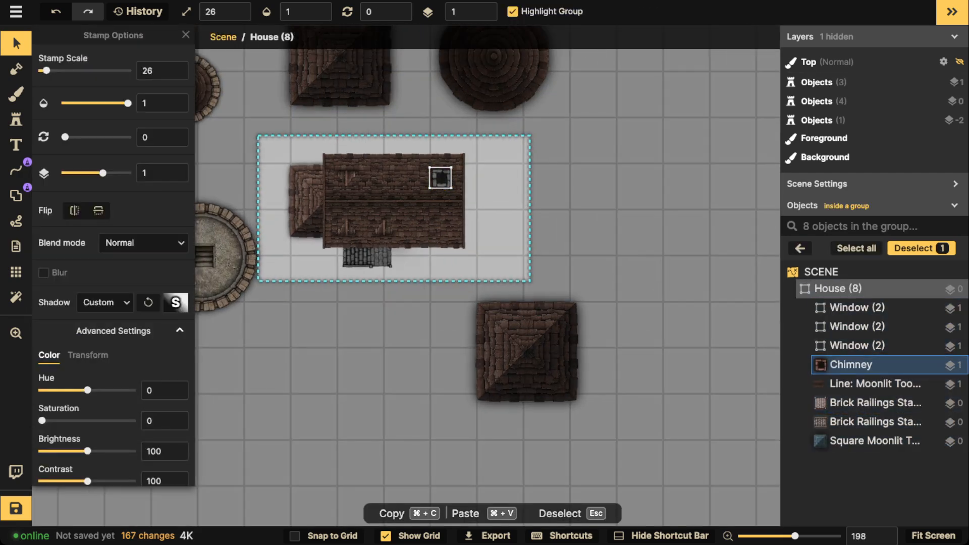
key(super+c)
key(super+v)
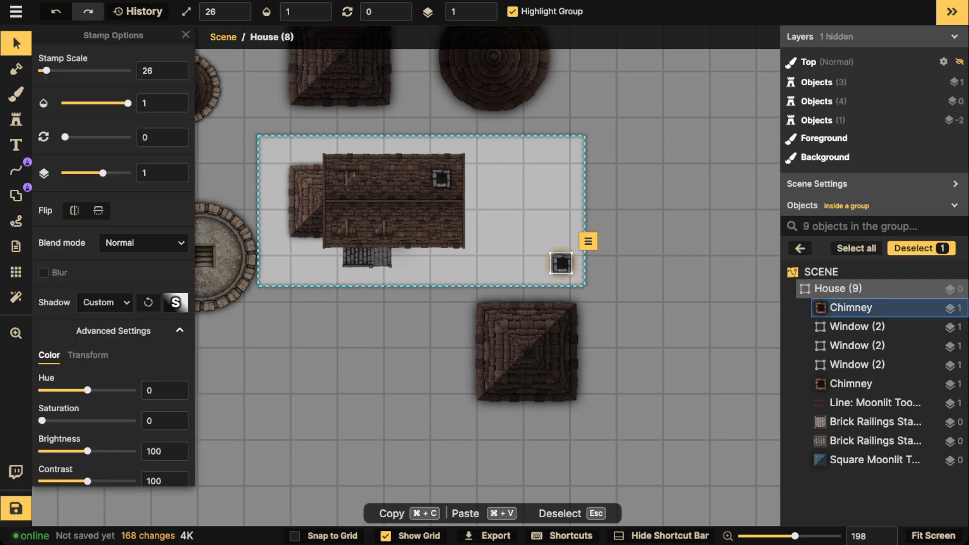
key(Delete)
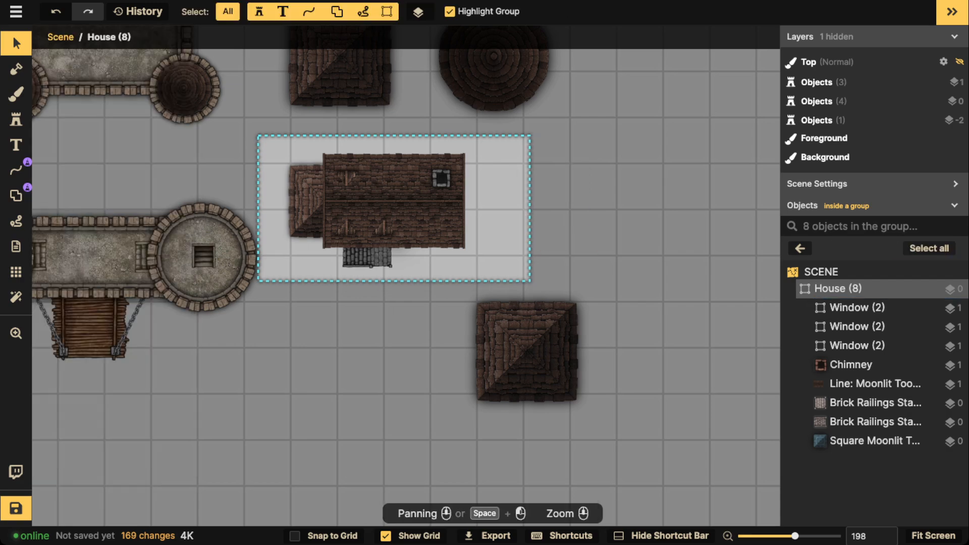
Leave the House group and paste the chimney onto the new square roof, just right of its centre
click(799, 249)
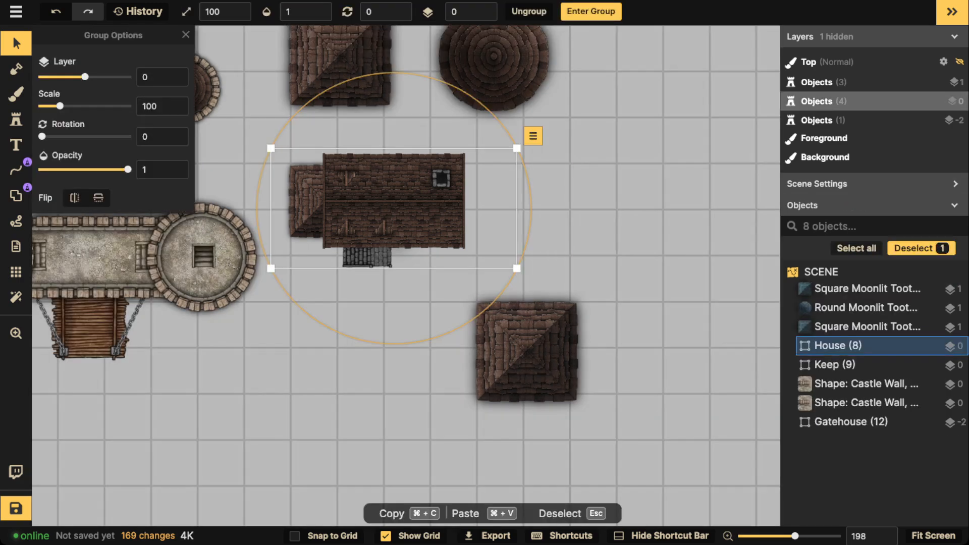
click(671, 298)
key(super+v)
scroll(546, 340, up, 3)
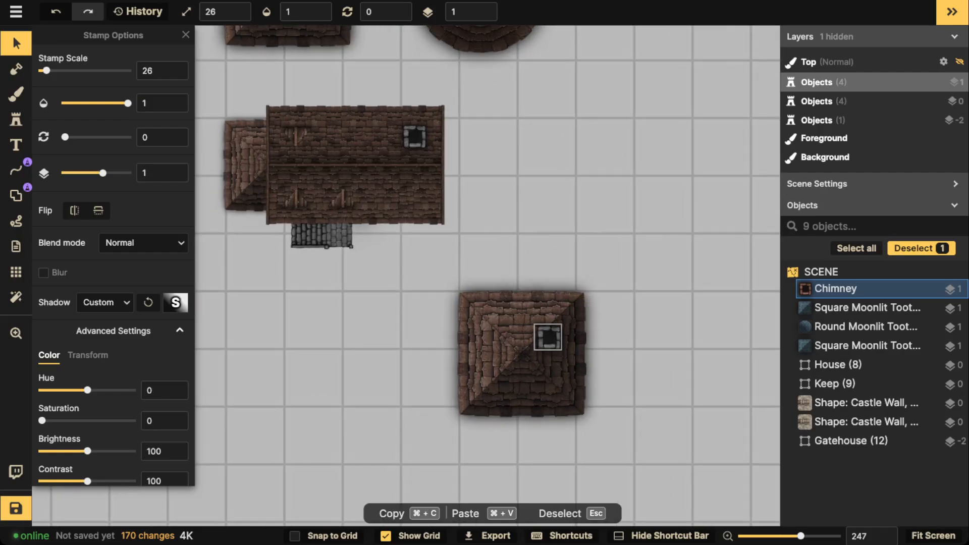
Move the chimney to the right edge of the new square roof, midway along that side
drag(547, 338, 578, 357)
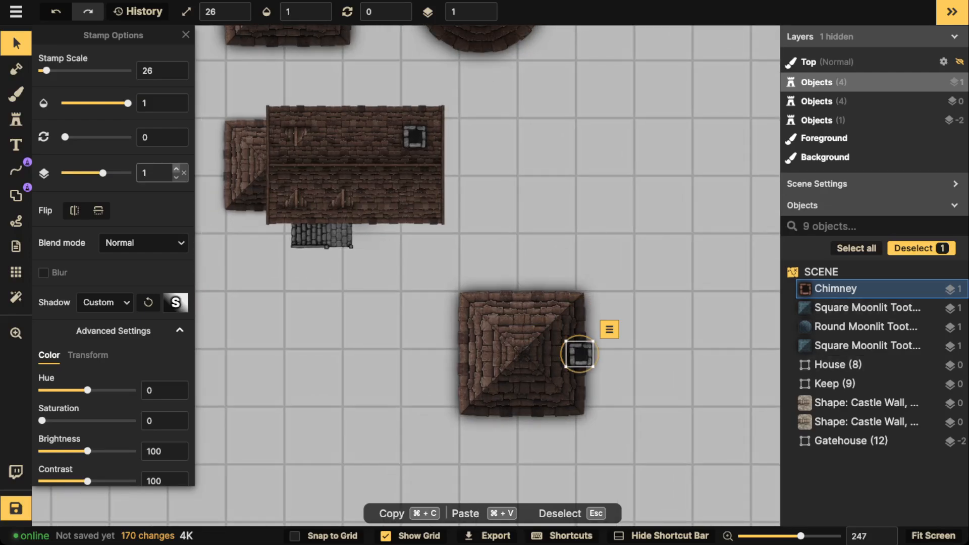
key(s)
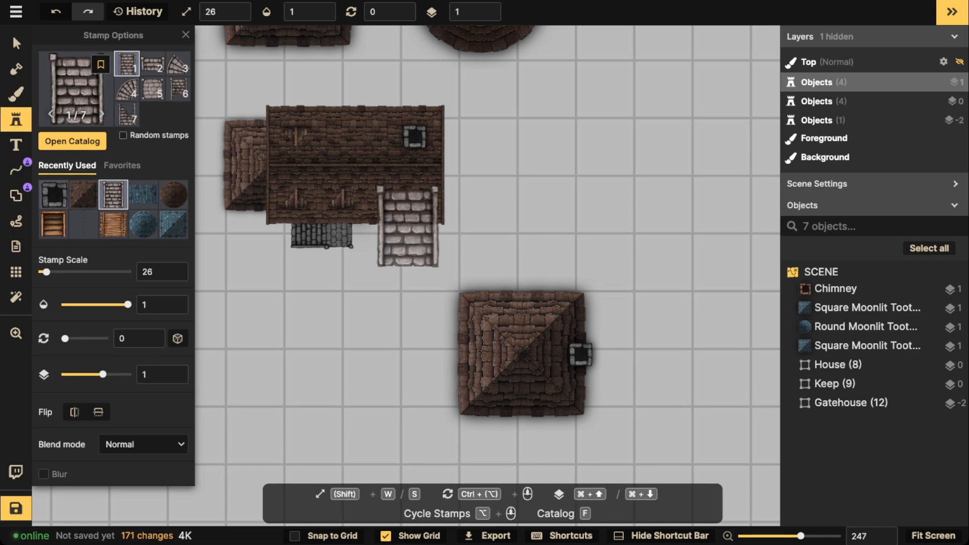
click(17, 43)
Copy the small Brick Railings Stairs from inside the House group and paste them under the square roof's lower edge
click(310, 232)
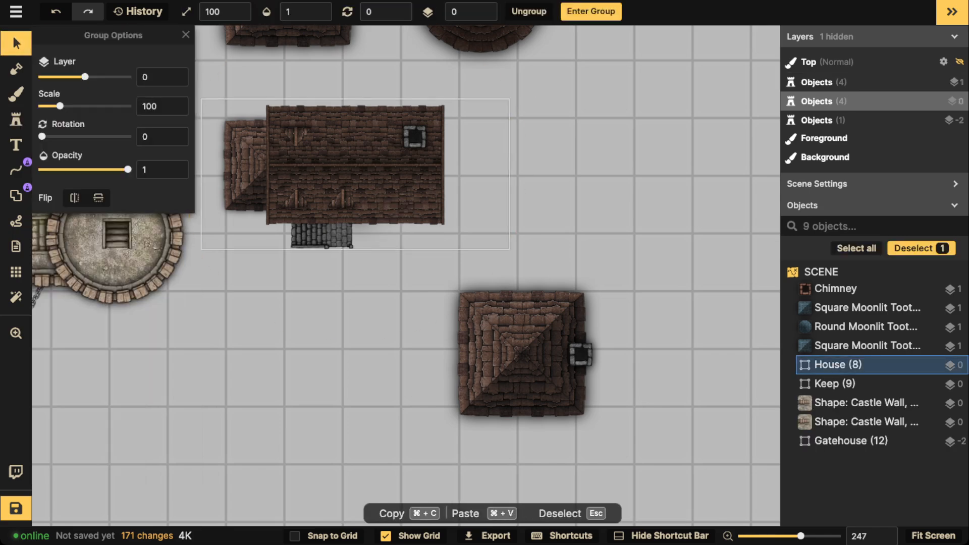
double_click(311, 232)
key(Escape)
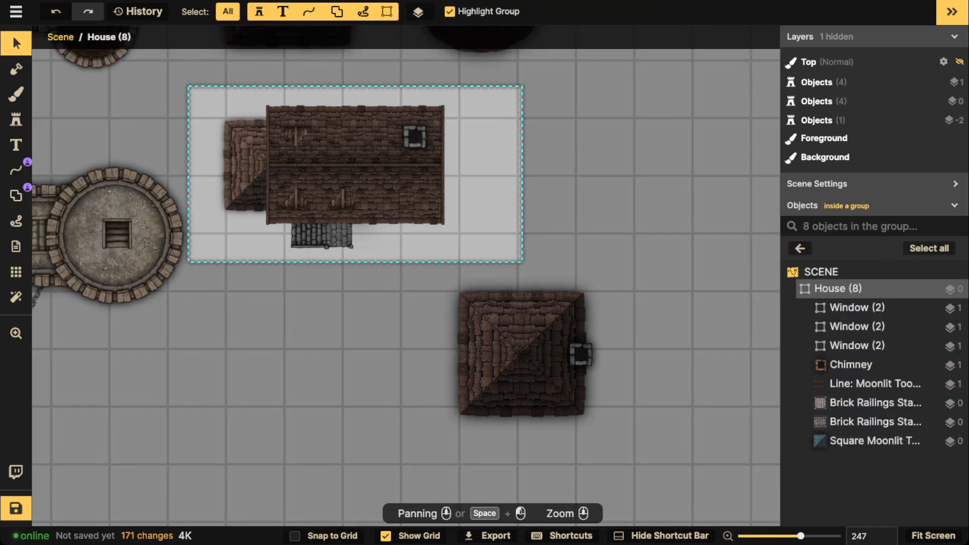
click(800, 248)
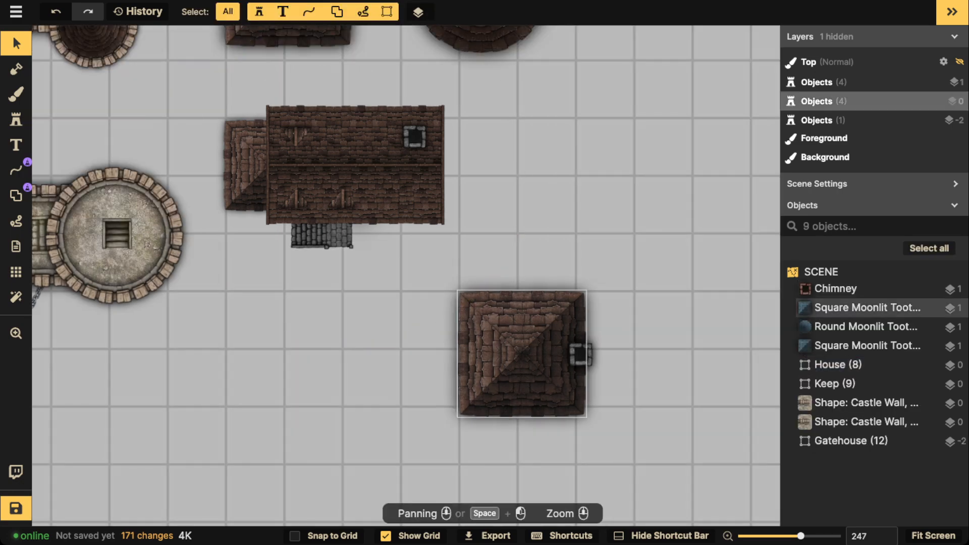
key(super+v)
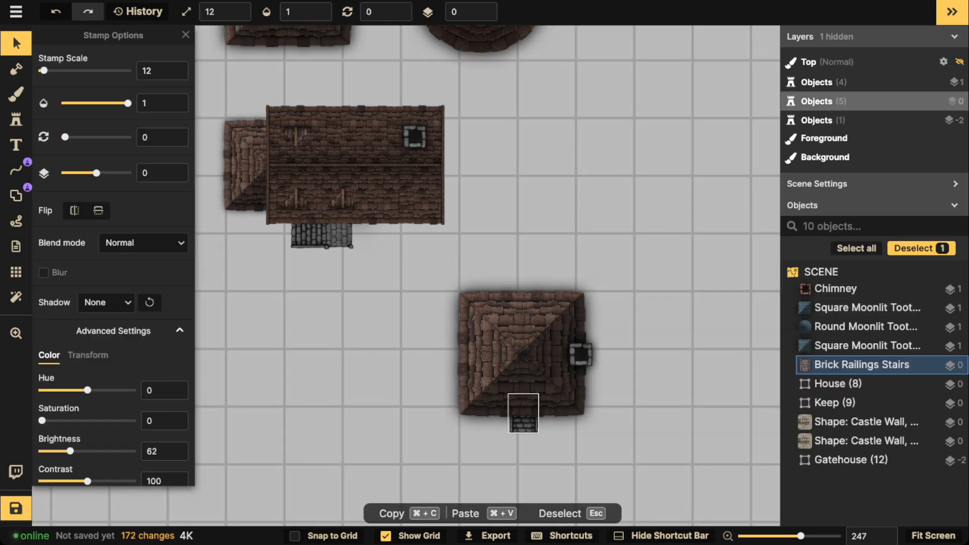
key(Escape)
Group the new square roof with its chimney and stairs, and move the group up beside the House group
scroll(403, 308, down, 2)
drag(406, 291, 596, 449)
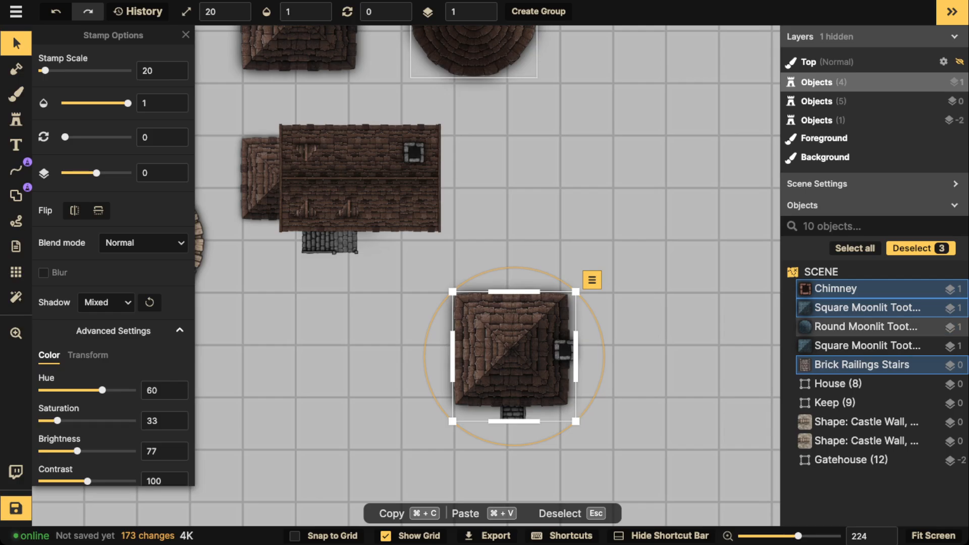
click(539, 11)
key(Return)
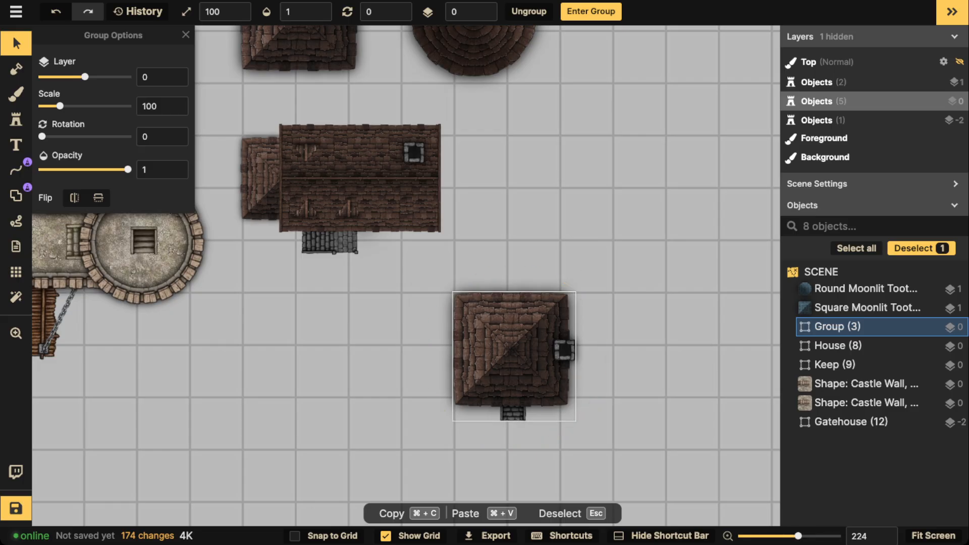
drag(513, 353, 521, 187)
key(Escape)
scroll(192, 282, down, 10)
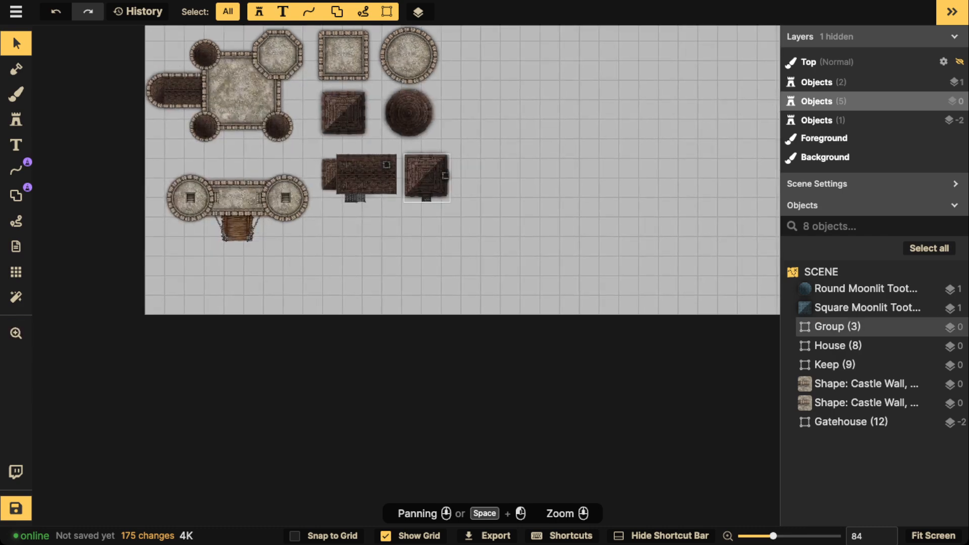
click(837, 346)
key(Escape)
scroll(471, 169, down, 2)
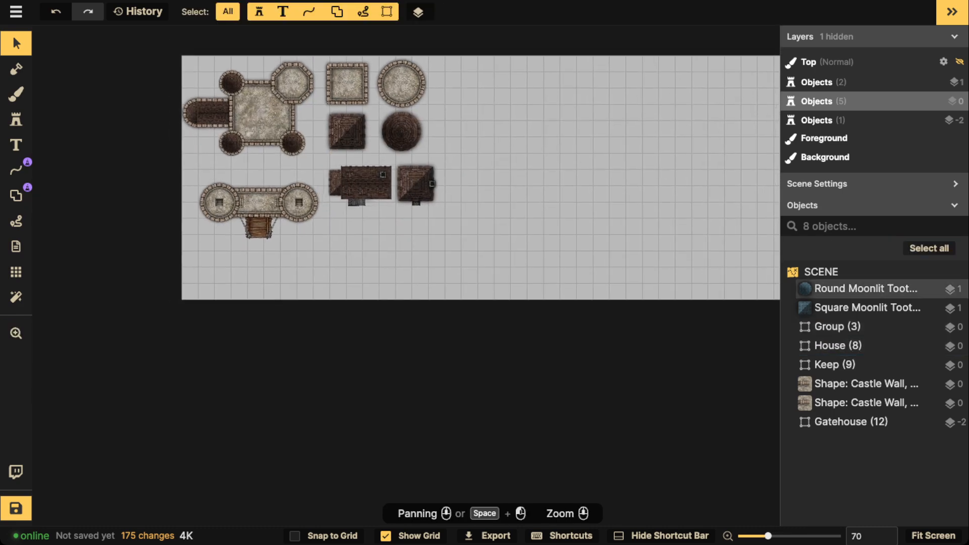
scroll(441, 111, up, 1)
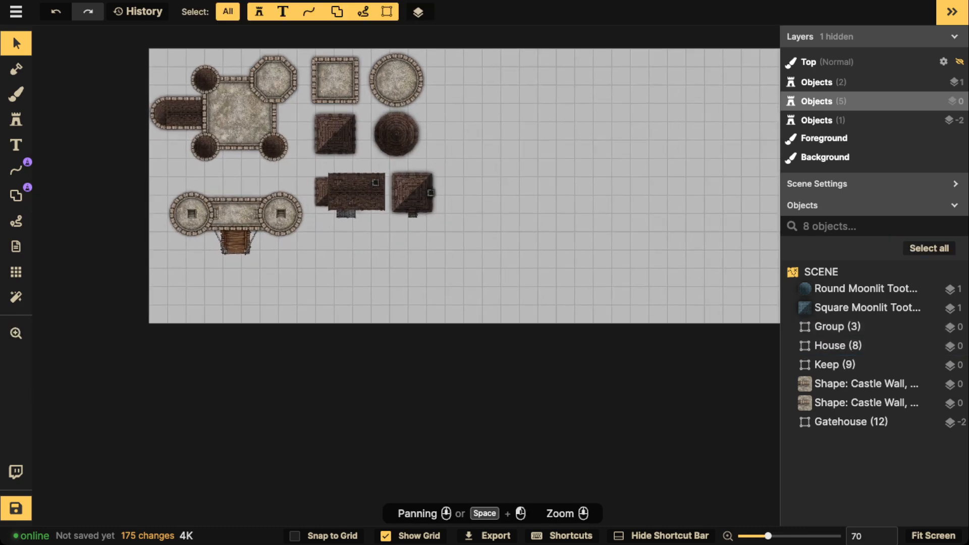
scroll(380, 206, up, 4)
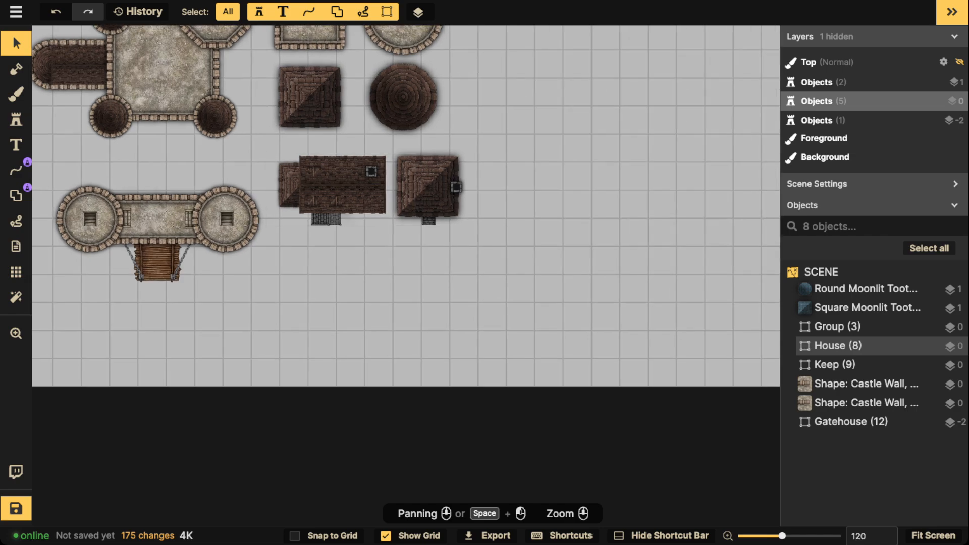
Turn on the stroke shadow for the long roof line inside the House group and check its shadow settings
click(380, 205)
scroll(362, 190, up, 4)
click(362, 190)
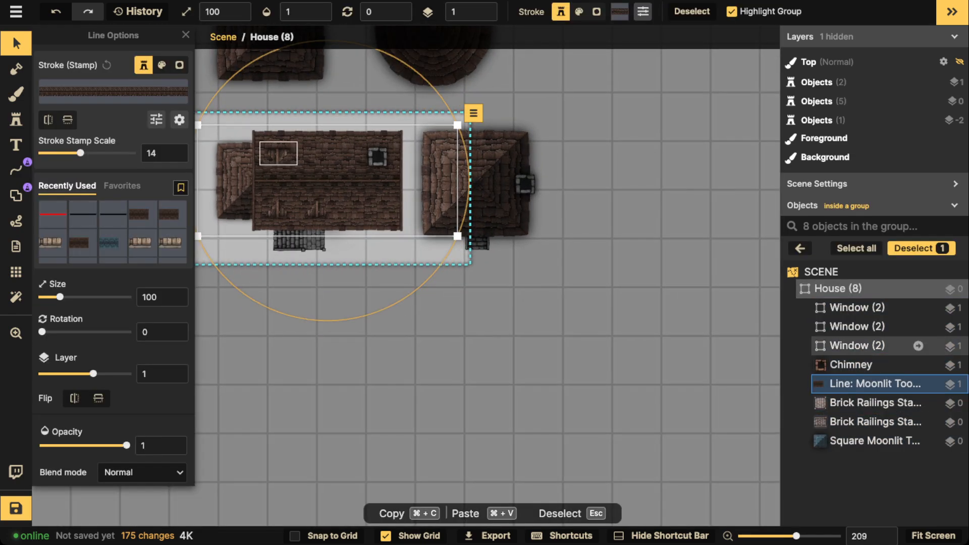
click(179, 120)
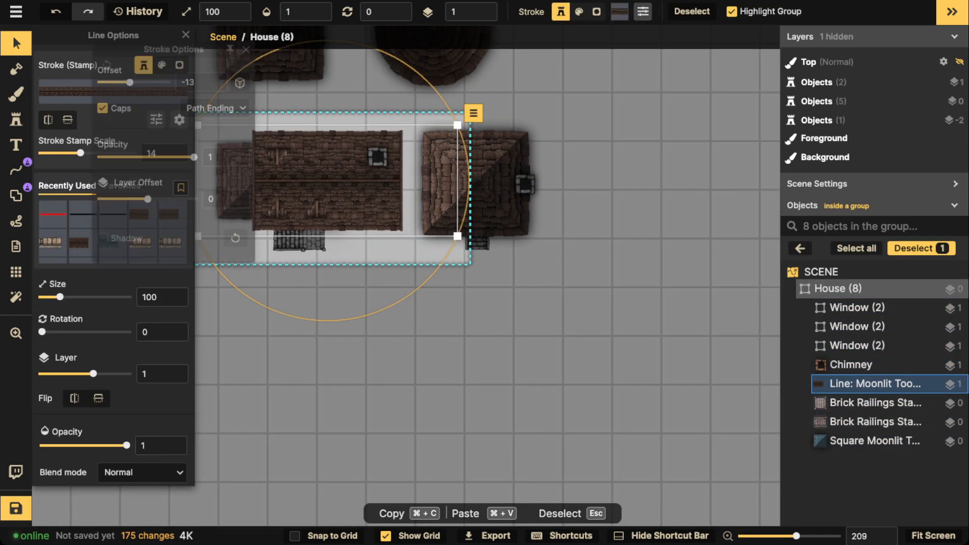
click(102, 238)
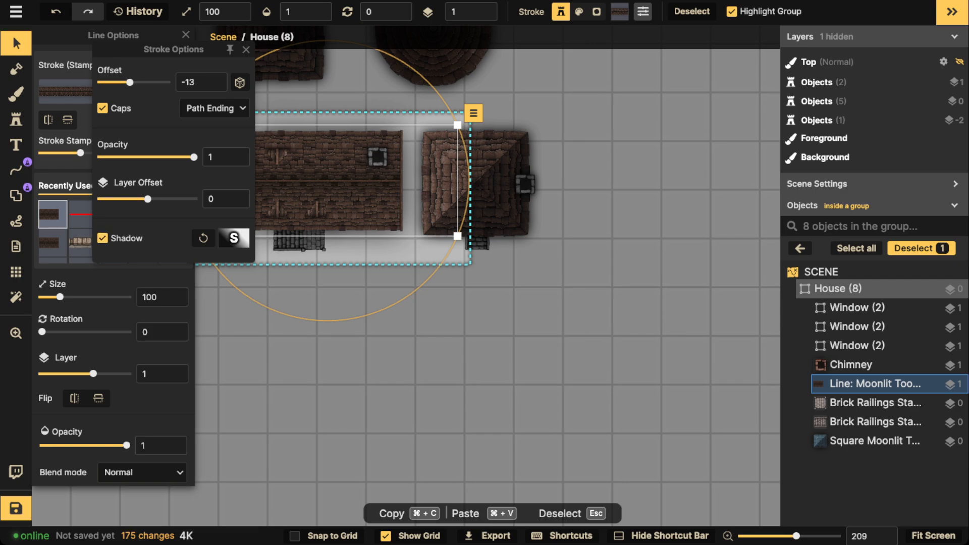
click(234, 238)
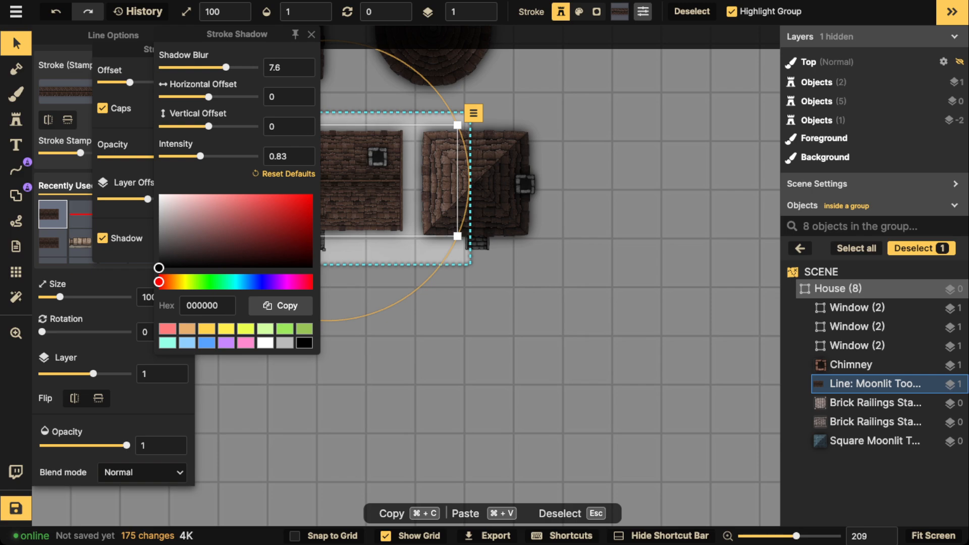
key(Escape)
key(Escape)
key(Escape)
key(Escape)
scroll(318, 197, down, 5)
Nudge the House group slightly to the left, away from the neighbouring square-roofed house
click(318, 197)
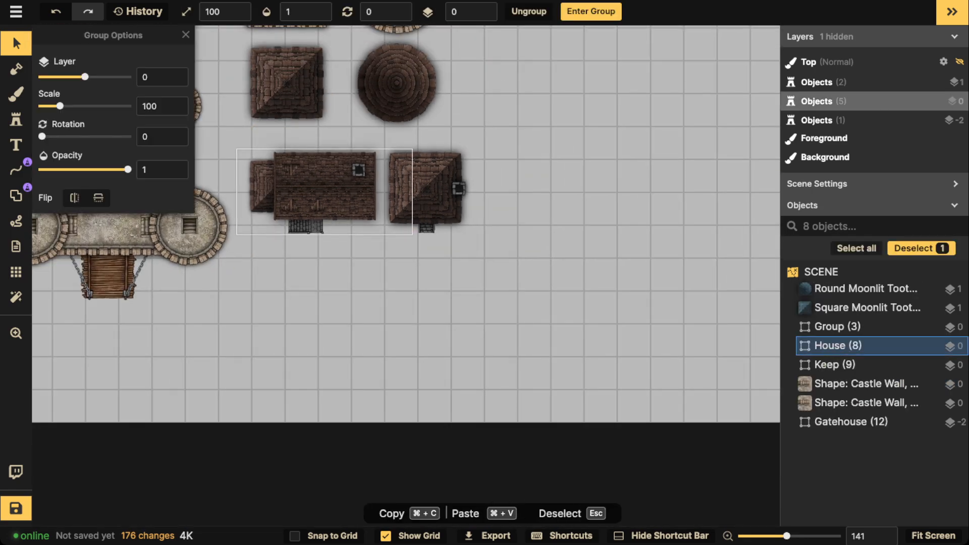
double_click(319, 196)
key(Escape)
key(Escape)
key(space)
drag(397, 89, 397, 184)
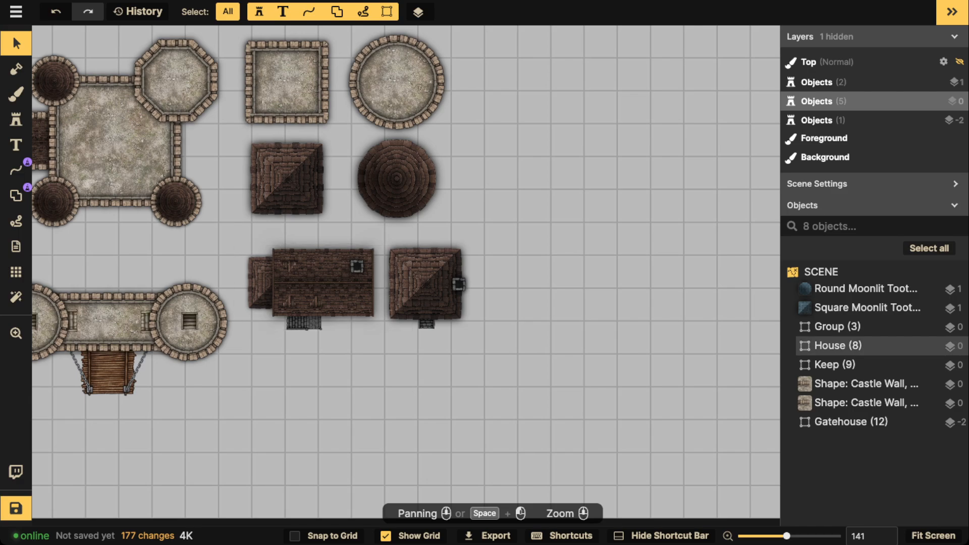
Copy the long roof line from the House group and paste it into the scene in the empty area below the houses
double_click(316, 288)
click(316, 288)
scroll(317, 288, up, 4)
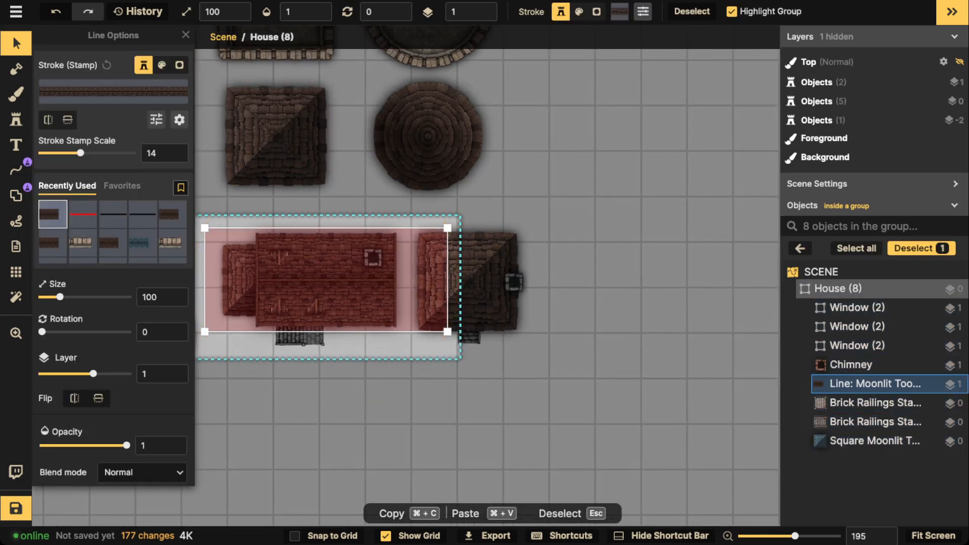
key(Escape)
key(Escape)
key(super+v)
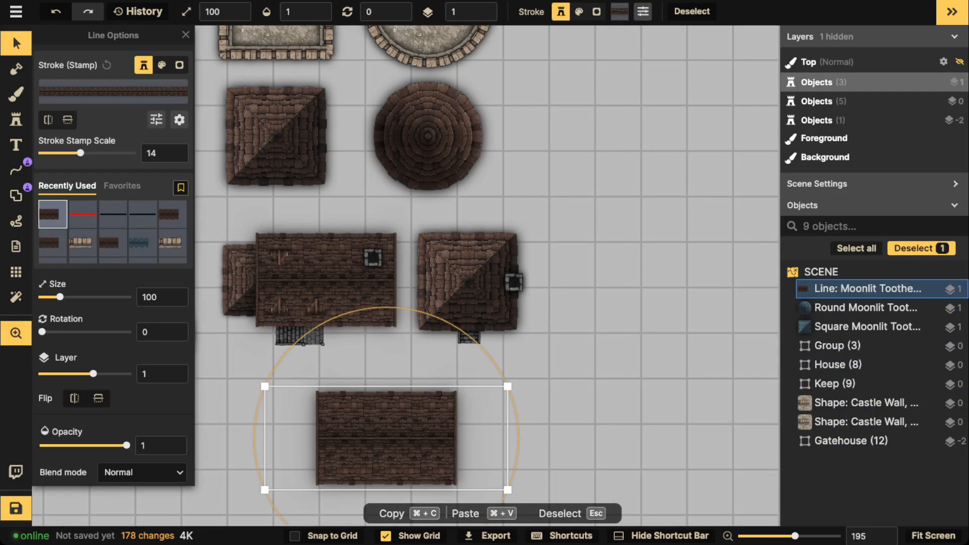
drag(386, 438, 401, 297)
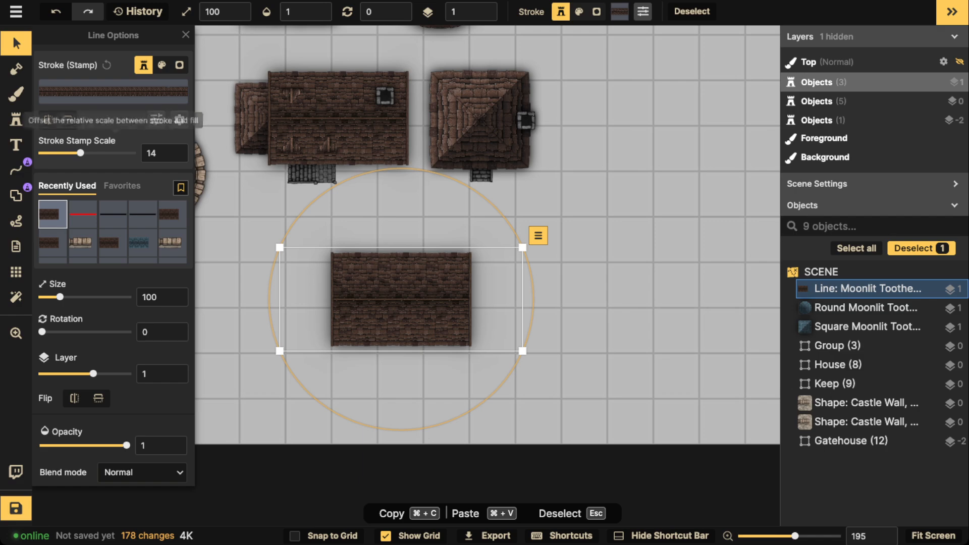
Set the pasted roof's stroke stamp scale to 17 and its rotation to 90
drag(80, 153, 83, 152)
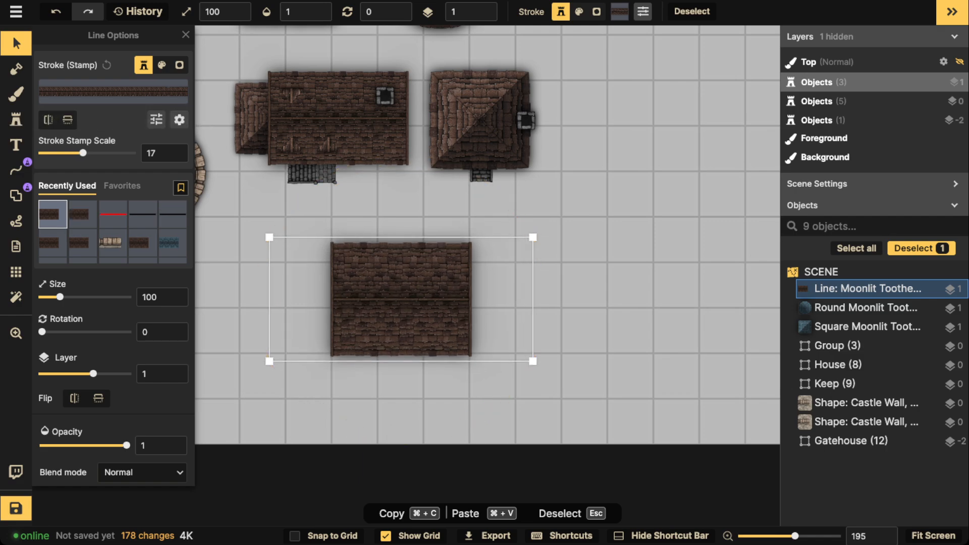
drag(42, 332, 63, 331)
drag(409, 300, 411, 300)
click(411, 300)
click(411, 299)
Duplicate the rotated roof, making one a smaller horizontal wing on layer 0 tucked under the main roof's right side
key(super+c)
key(super+v)
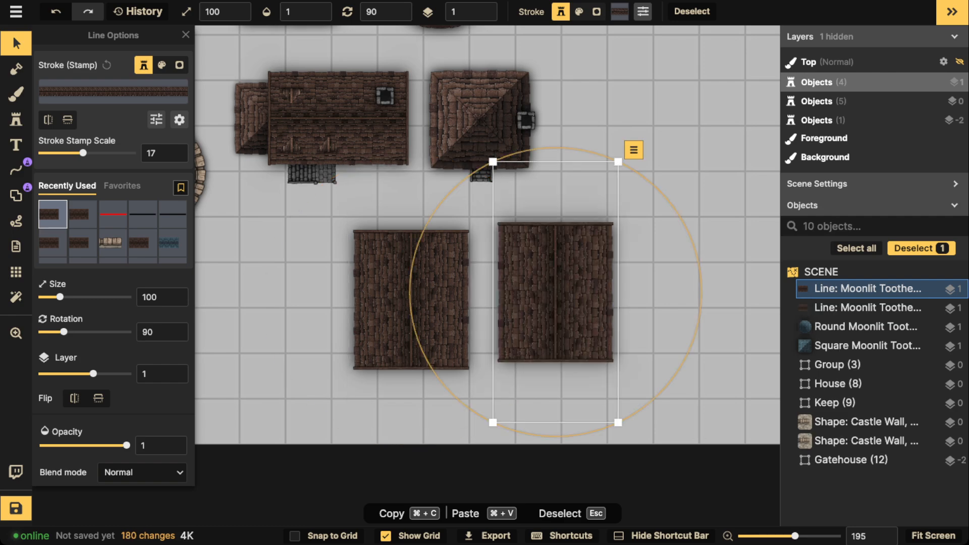
scroll(556, 291, down, 2)
scroll(556, 291, up, 5)
scroll(556, 292, up, 1)
drag(555, 291, 438, 309)
click(485, 16)
key(Escape)
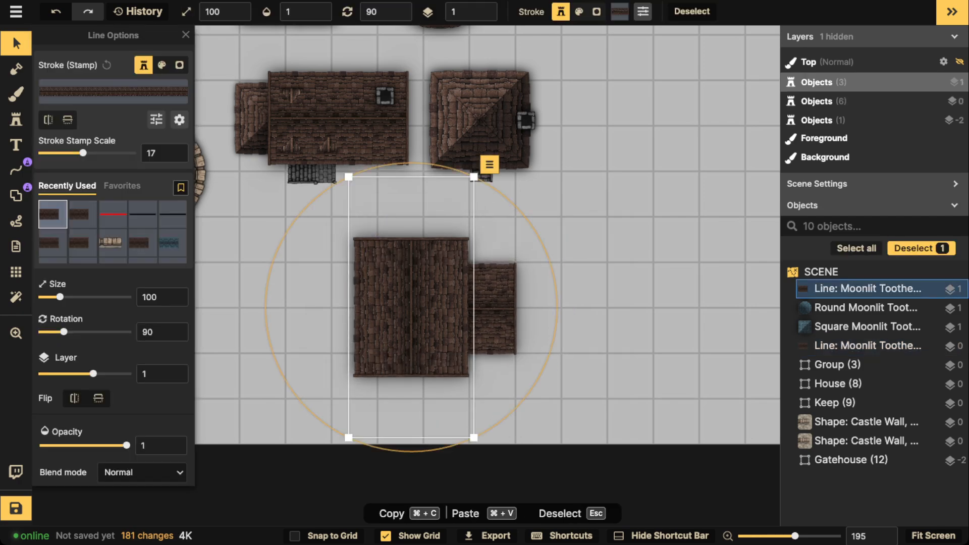
Stamp a chimney at scale 20 near the main roof's upper-left corner and put it on layer 1
key(Escape)
click(16, 120)
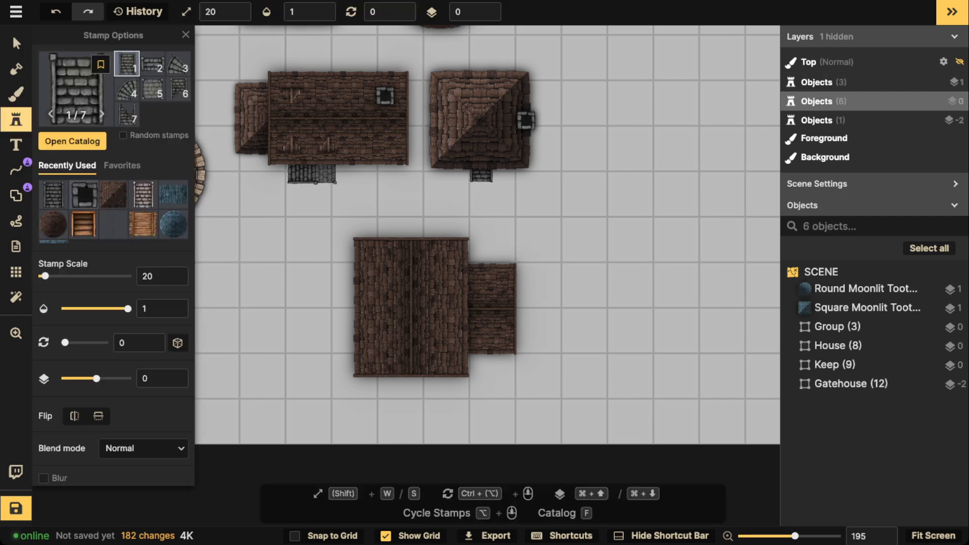
click(84, 194)
click(376, 256)
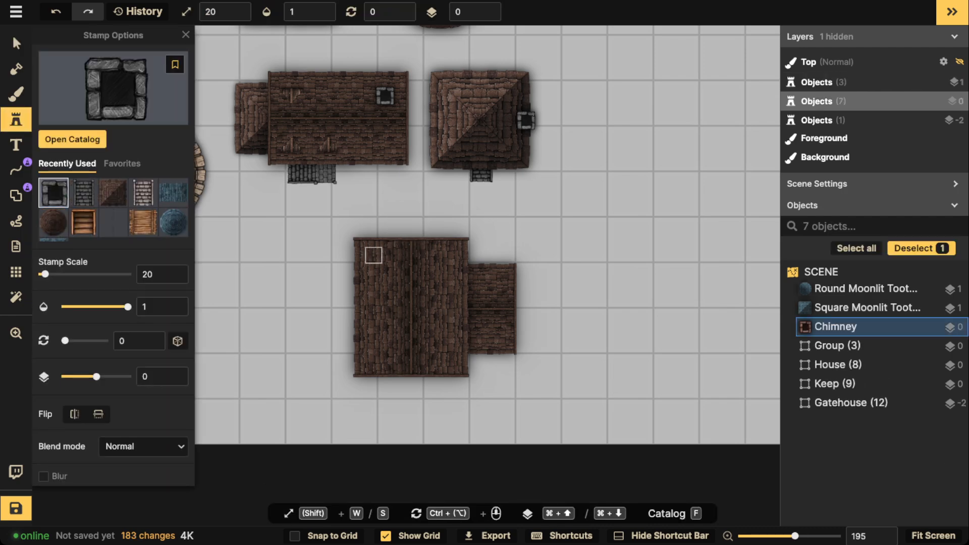
click(488, 6)
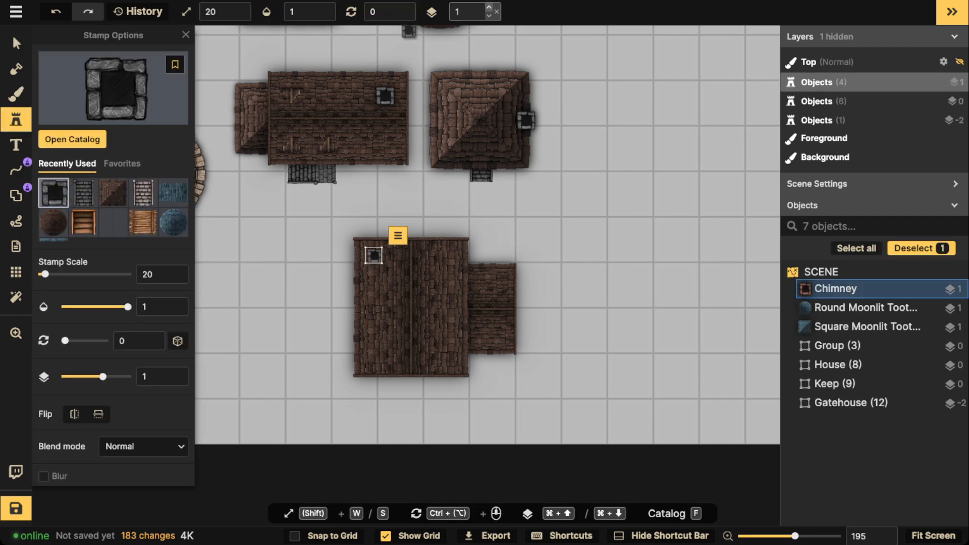
key(Escape)
Stamp brick railings stairs at scale 12 at the side wing's lower edge and put them on layer -1, beneath the roof
scroll(423, 290, up, 3)
click(83, 194)
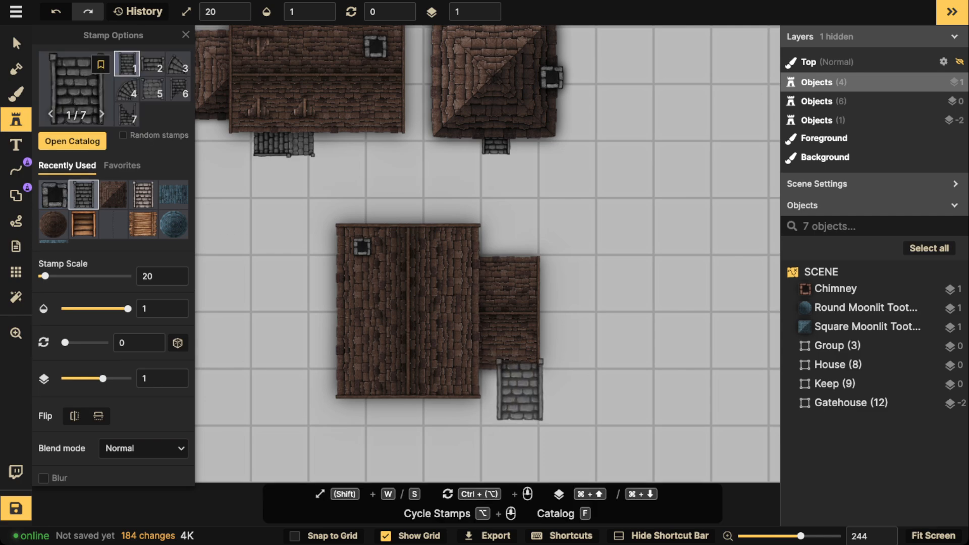
key(s)
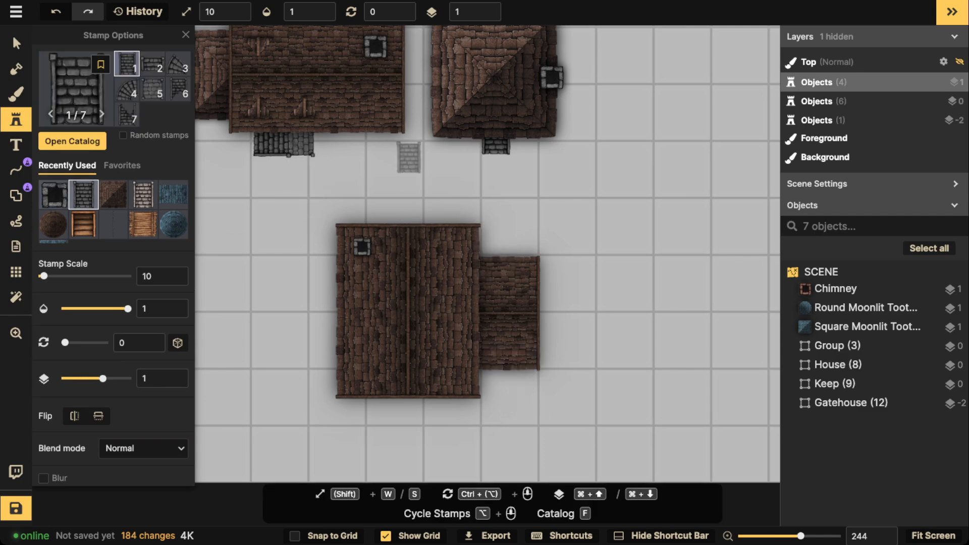
click(501, 363)
scroll(505, 371, up, 2)
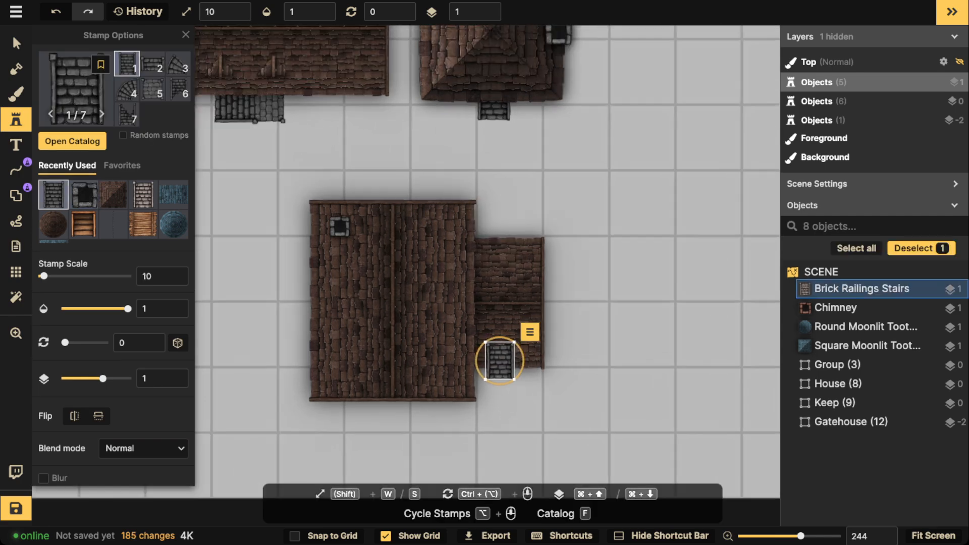
key(w)
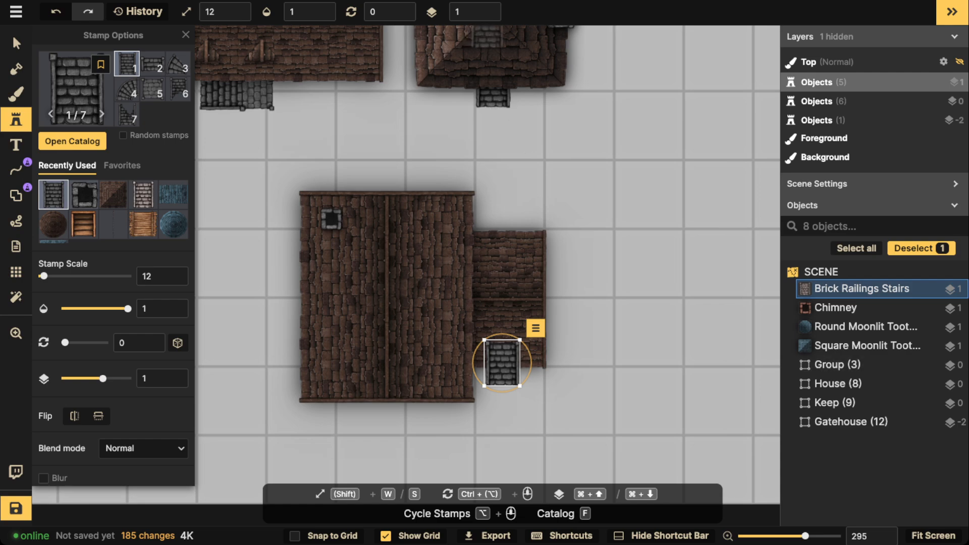
key(super+Down)
key(super+Down)
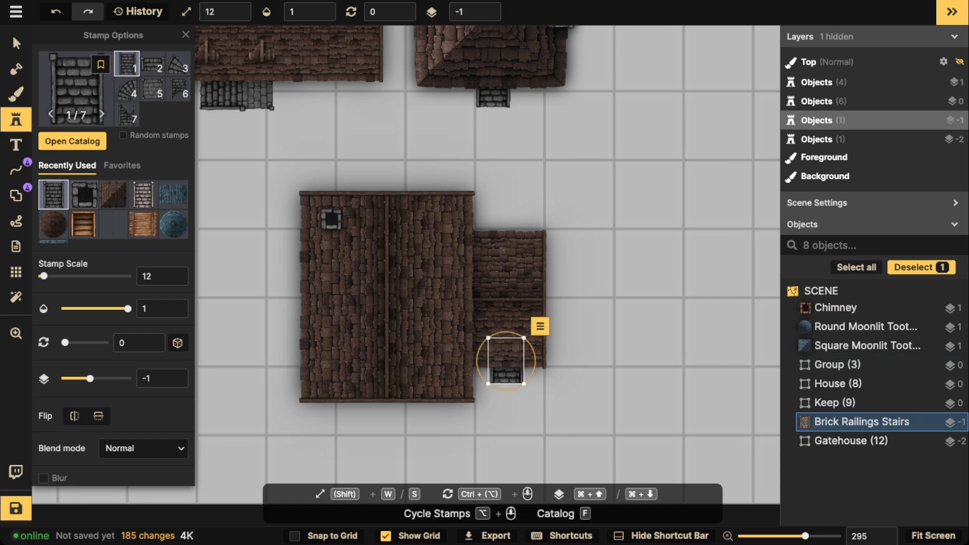
Copy a dormer window from inside the House group and paste it into the scene left of the new two-part house
click(17, 43)
drag(263, 55, 308, 161)
double_click(253, 79)
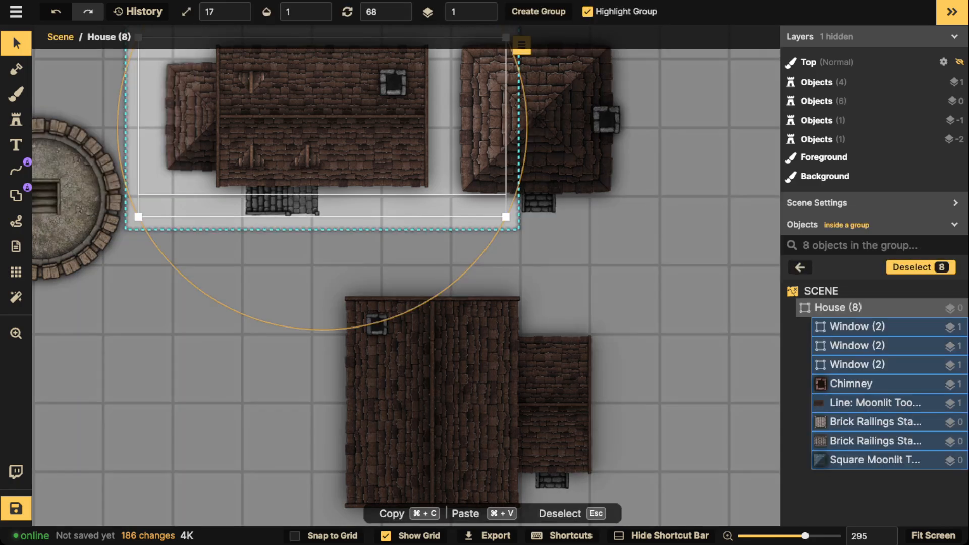
click(253, 79)
key(Escape)
key(Escape)
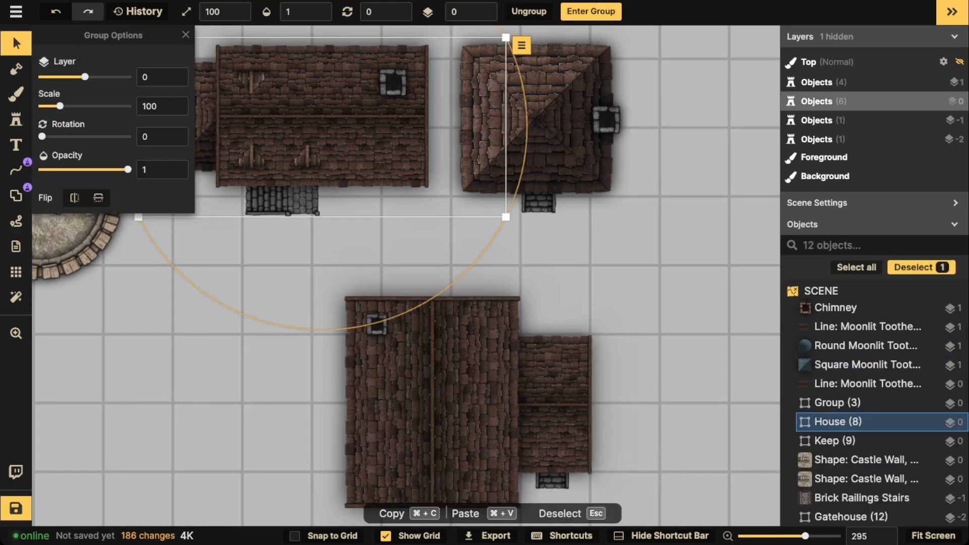
key(super+v)
scroll(406, 275, down, 5)
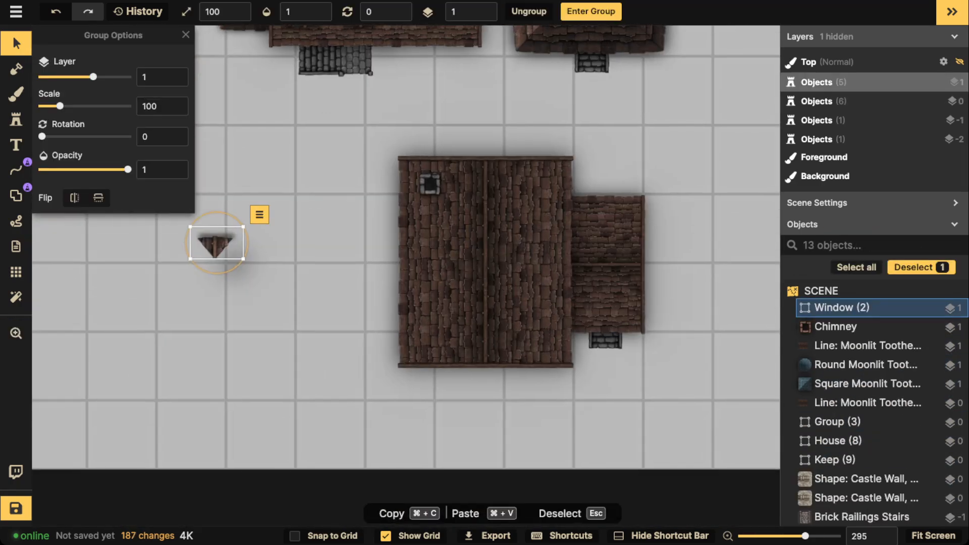
Set the shadow of the roof stamp inside the pasted Window group to None and return to the scene
double_click(216, 245)
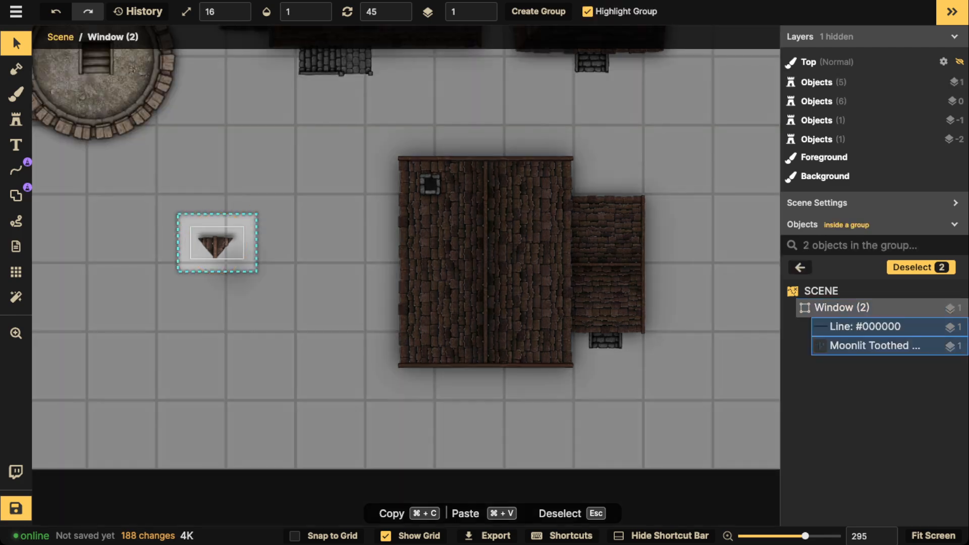
click(216, 246)
click(105, 302)
click(91, 319)
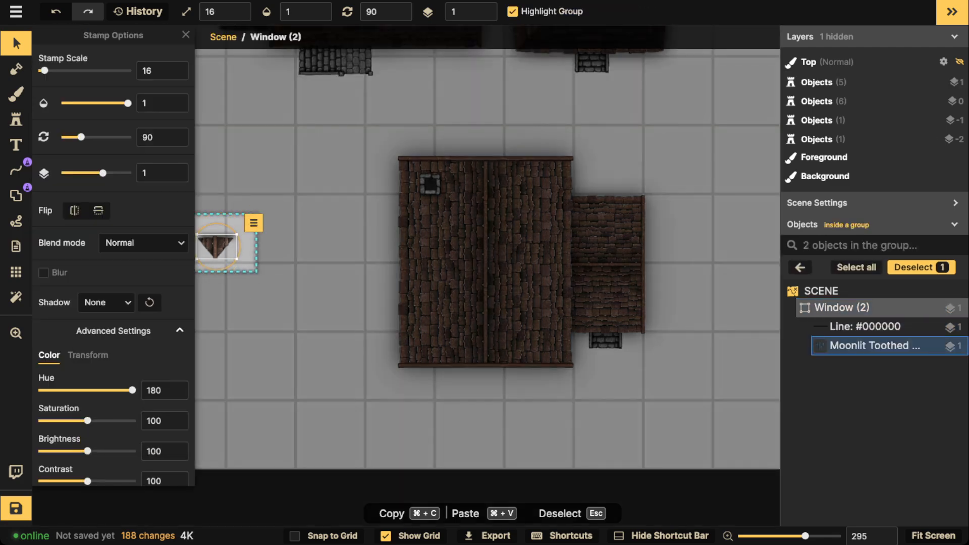
click(800, 267)
key(Escape)
Place the window, rotated 270°, on the main roof's left slope below the chimney and paste a copy farther down the slope
drag(223, 245, 432, 187)
scroll(442, 247, up, 5)
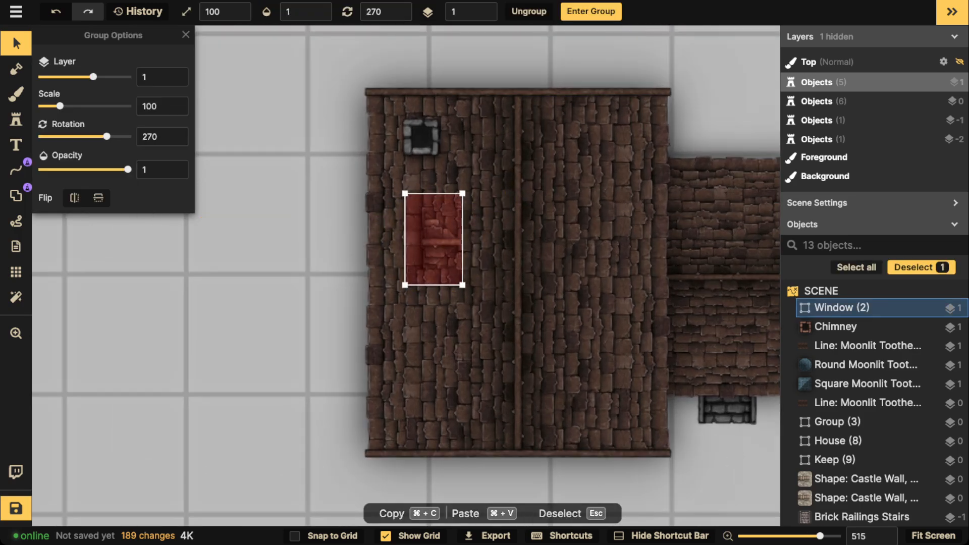
drag(433, 240, 412, 256)
key(super+c)
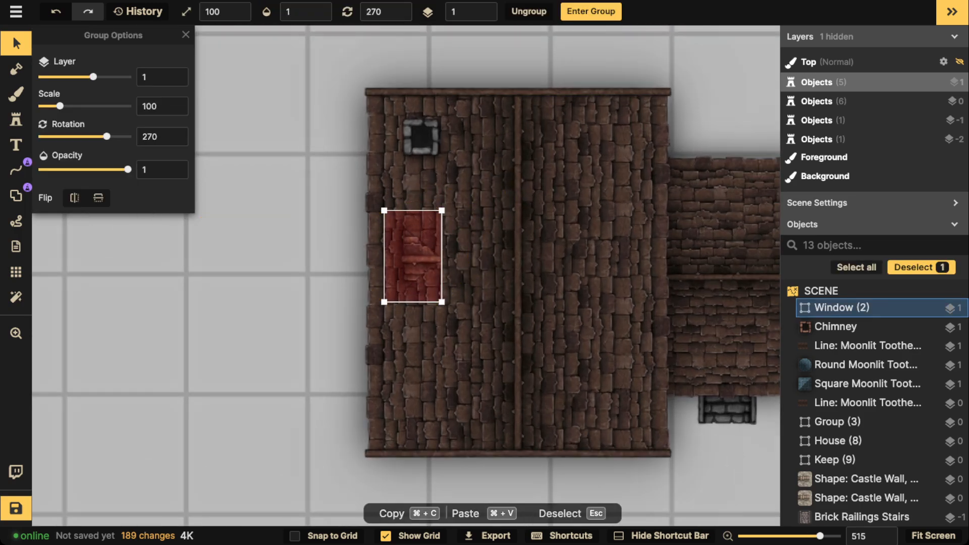
key(super+v)
drag(436, 382, 427, 383)
drag(419, 384, 415, 386)
Paste another dormer window and turn it to sit on the side wing's lower slope above the stairs
key(super+v)
key(r)
drag(731, 341, 725, 345)
key(Escape)
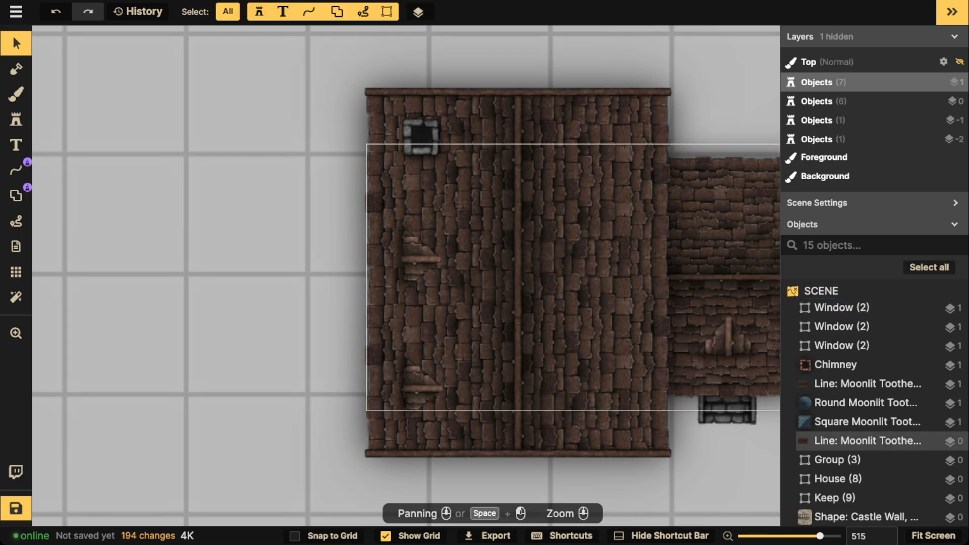
Group all parts of the new two-part house and move the group directly beneath the existing long house
scroll(629, 296, down, 8)
drag(629, 295, 465, 294)
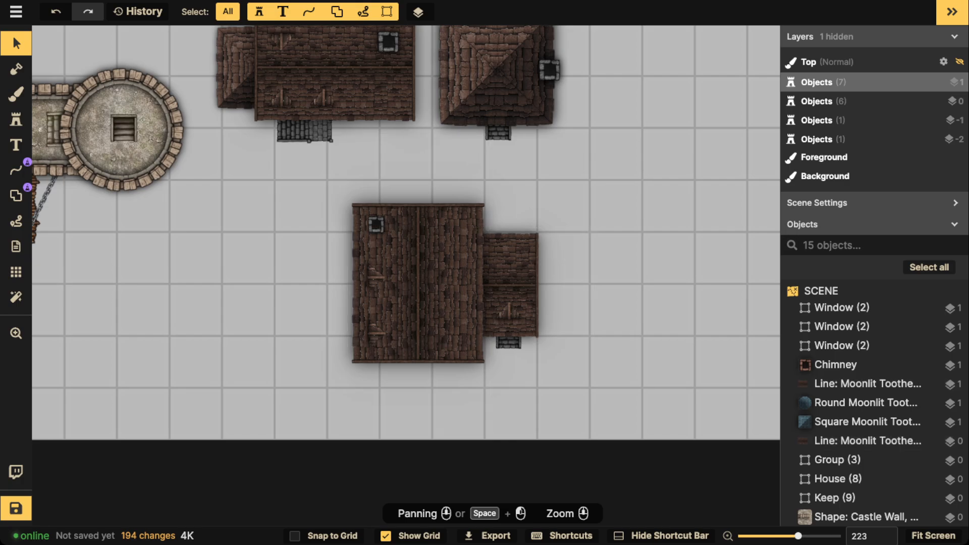
drag(285, 179, 581, 396)
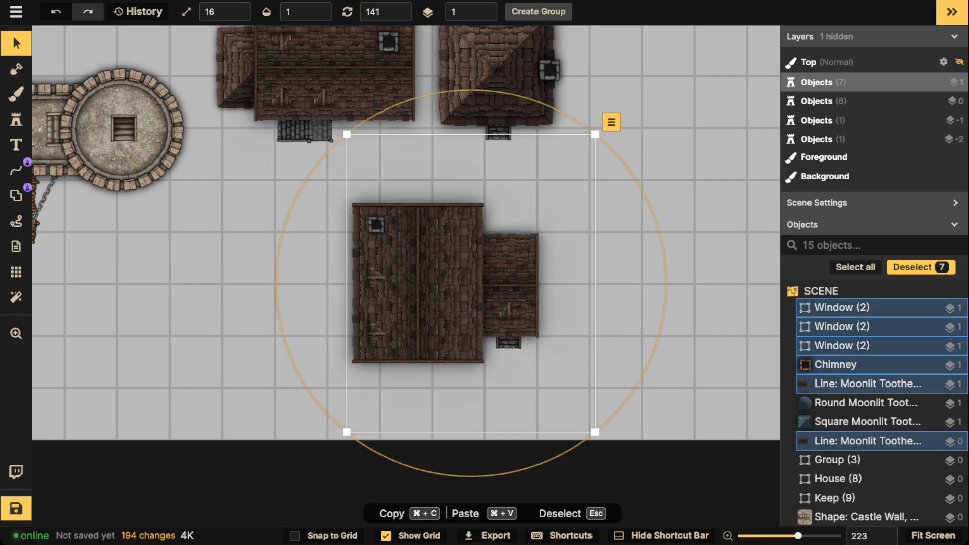
click(538, 11)
key(Return)
key(Escape)
drag(429, 283, 299, 255)
key(Escape)
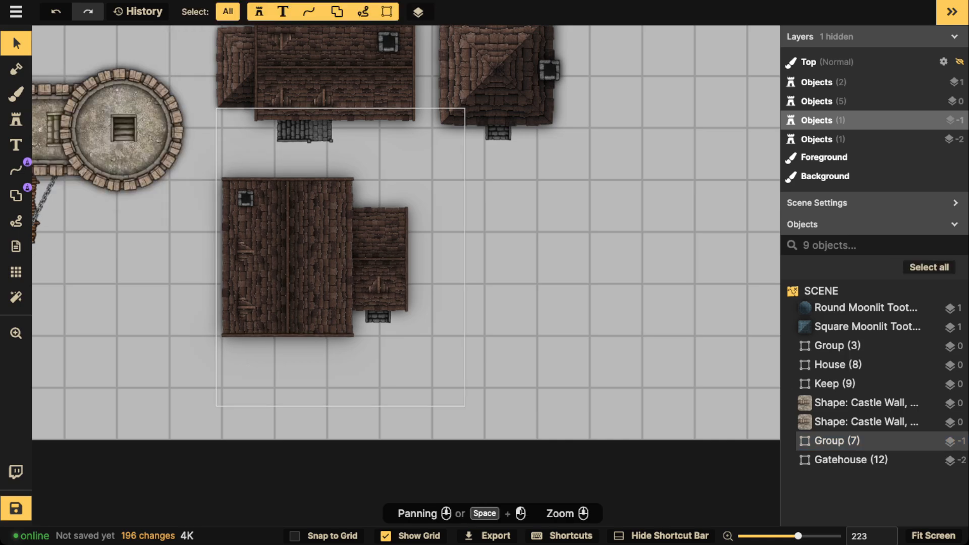
Select every piece on the map and shift them all slightly down
scroll(312, 268, down, 2)
drag(260, 181, 253, 266)
scroll(240, 247, down, 1)
scroll(240, 247, down, 3)
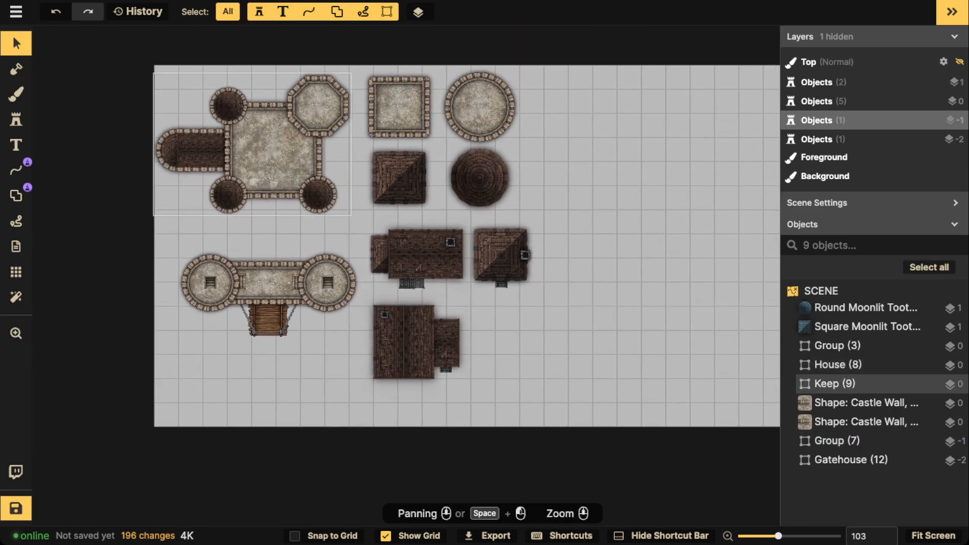
drag(210, 86, 514, 364)
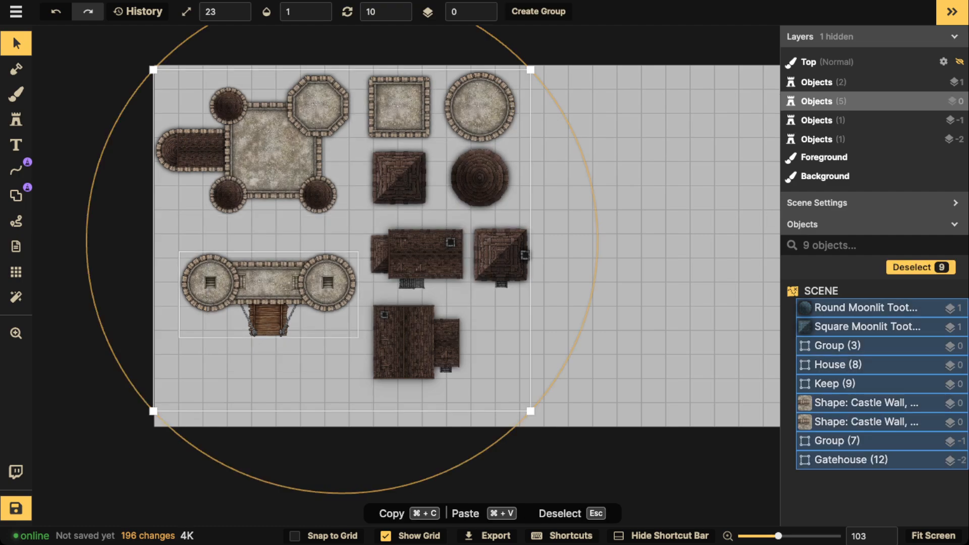
drag(268, 283, 269, 292)
key(Escape)
Move the keep slightly up toward the map's upper-left corner and the gatehouse up close beneath it
drag(272, 166, 274, 154)
key(Escape)
drag(268, 292, 264, 256)
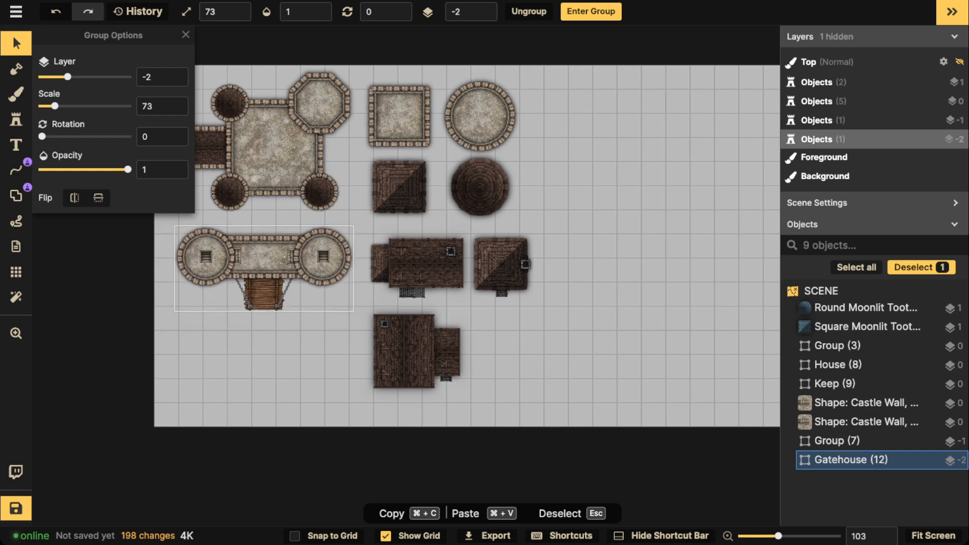
double_click(264, 256)
key(Escape)
Move the square and round castle wall towers side by side beneath the gatehouse
drag(400, 116, 226, 358)
key(Escape)
drag(480, 116, 316, 353)
key(Escape)
Place the round roof beside the keep at the map's upper edge and line up the square roof beneath it
drag(480, 187, 395, 107)
key(Escape)
drag(371, 53, 487, 346)
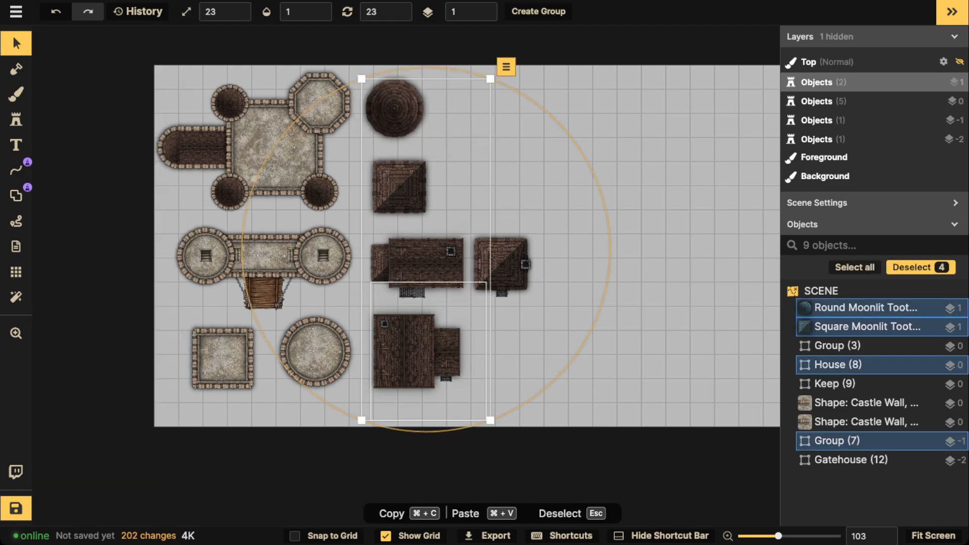
key(Escape)
drag(398, 182, 394, 168)
key(Escape)
Stack the long house and the two-part house under the square roof, with the small hip-roofed house below them
drag(419, 250, 418, 222)
double_click(418, 222)
key(Escape)
key(Escape)
drag(416, 343, 415, 309)
key(Escape)
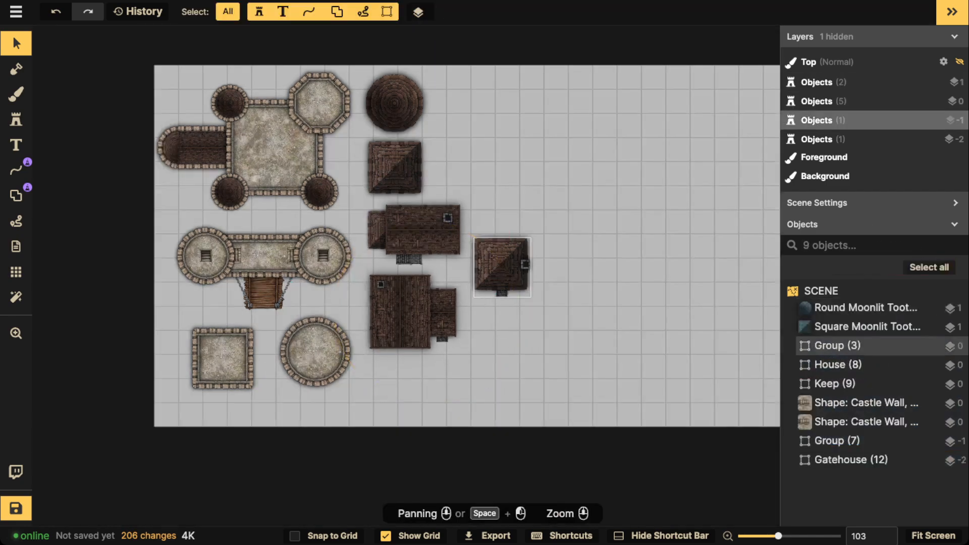
drag(501, 265, 400, 392)
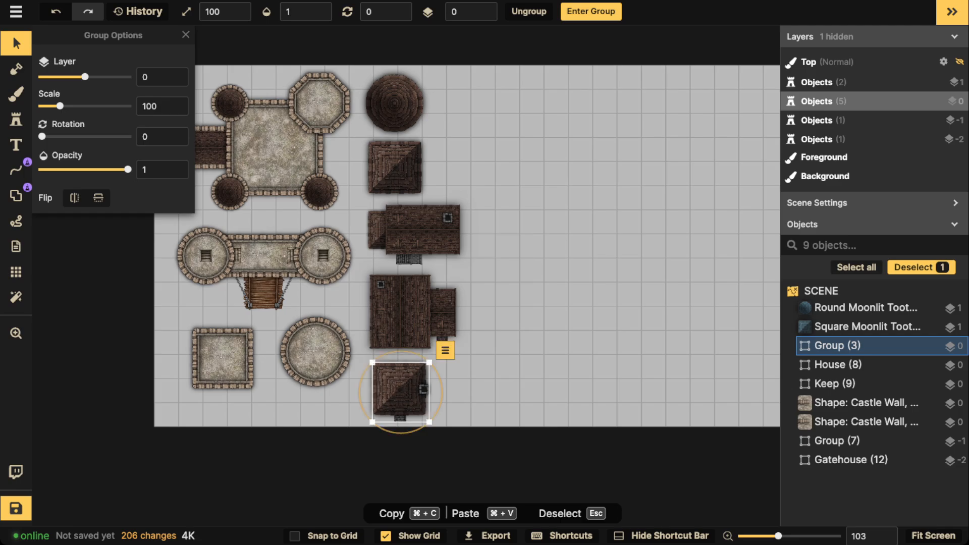
key(Escape)
scroll(282, 239, down, 1)
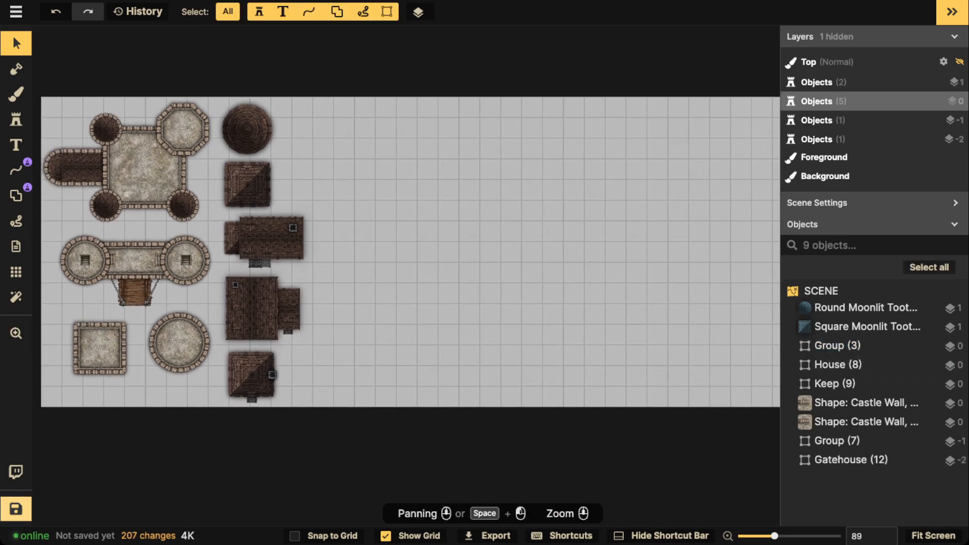
Save the map under the name "Small castles"
click(15, 508)
key(ctrl+a)
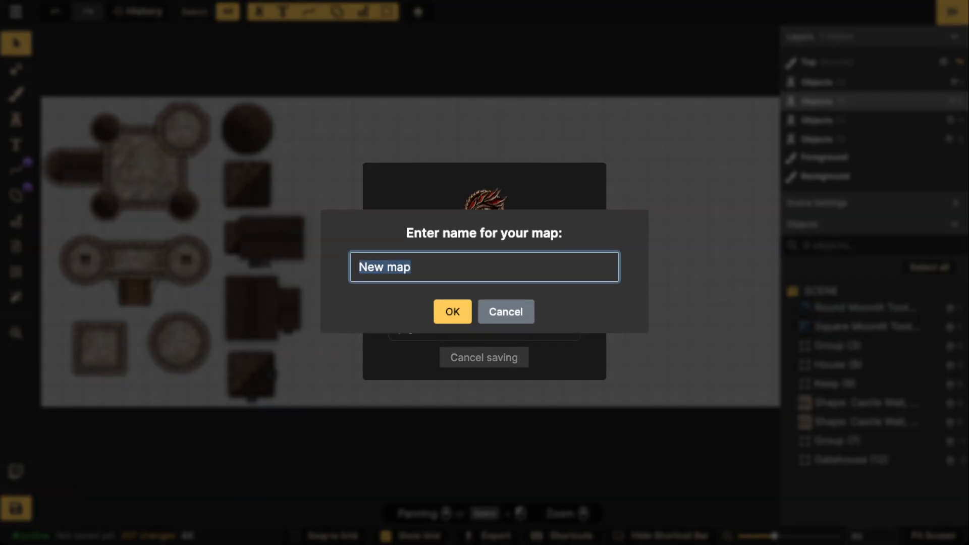
text(Cast)
key(BackSpace)
key(BackSpace)
key(BackSpace)
key(BackSpace)
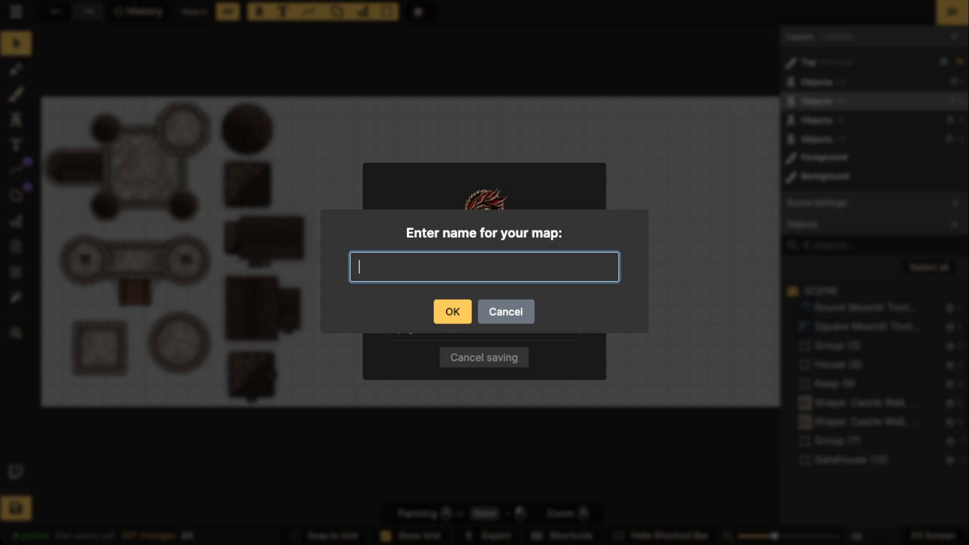
text(Small castles)
key(Return)
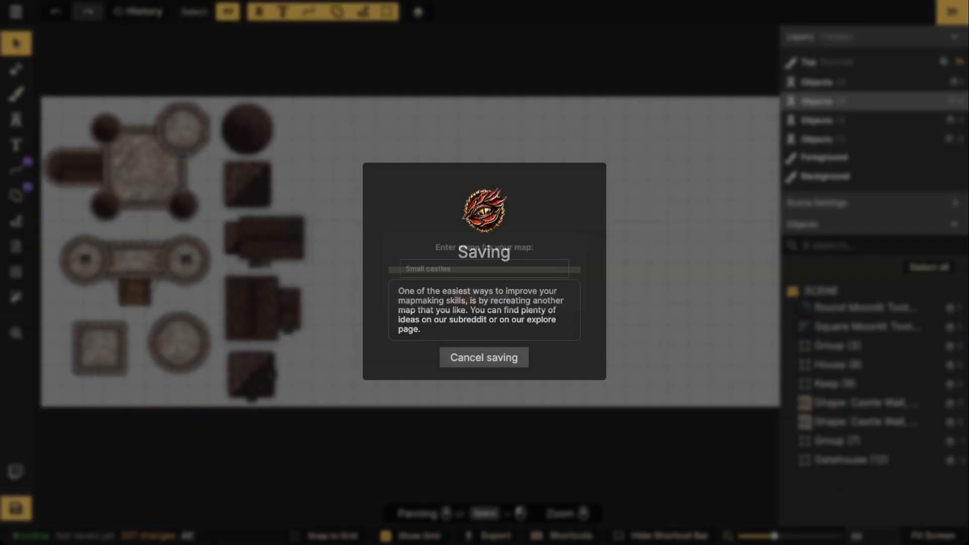
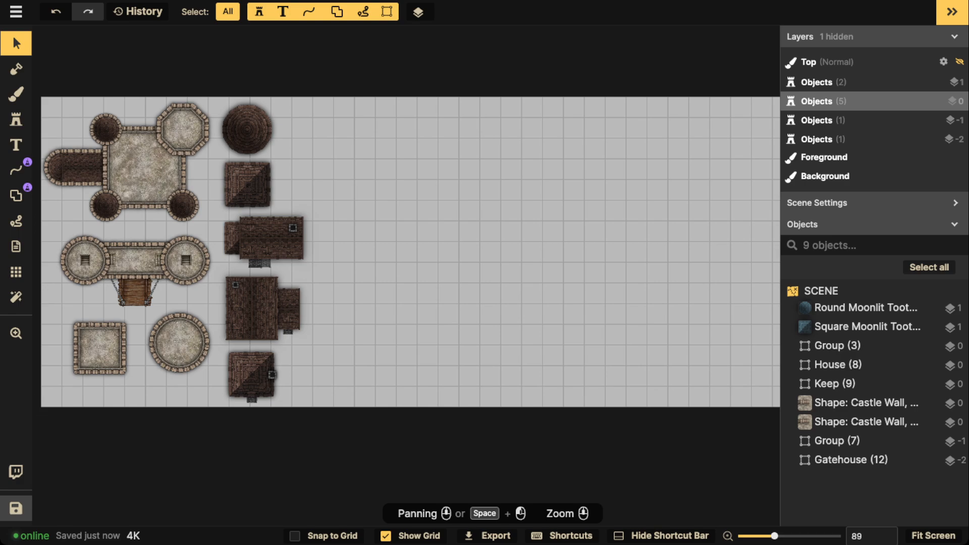
With grid snapping on, add a rectangular mask over the empty right half of the map to fill it with grass
drag(440, 153, 368, 153)
scroll(368, 153, down, 3)
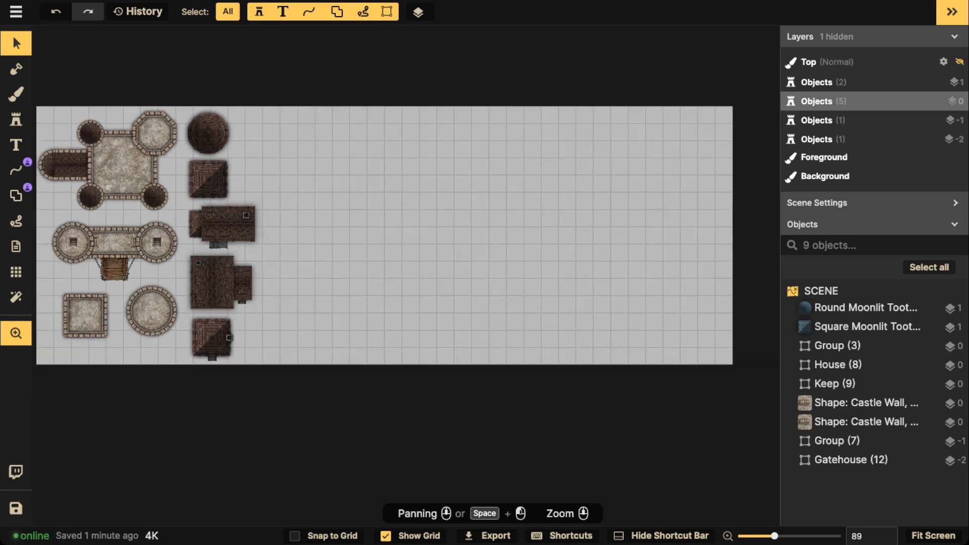
drag(384, 236, 375, 250)
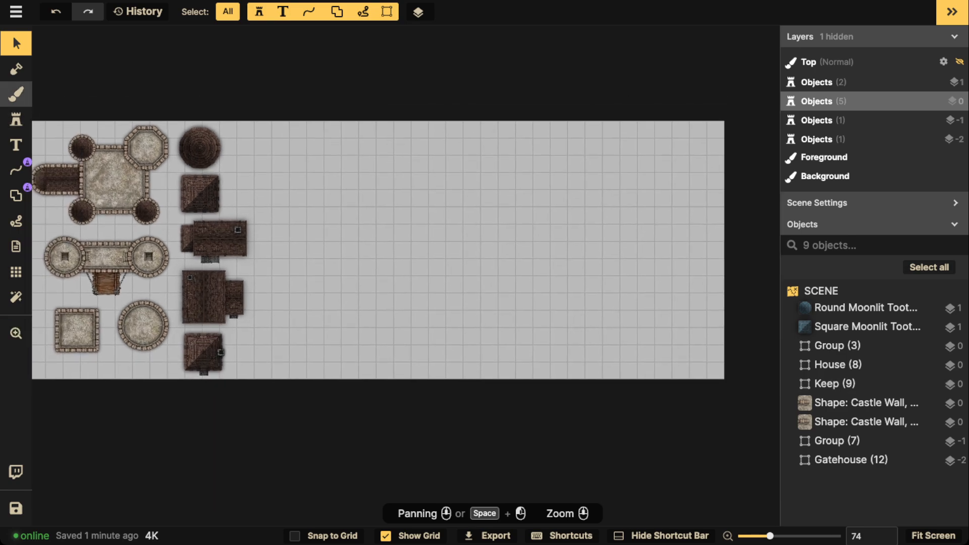
click(15, 69)
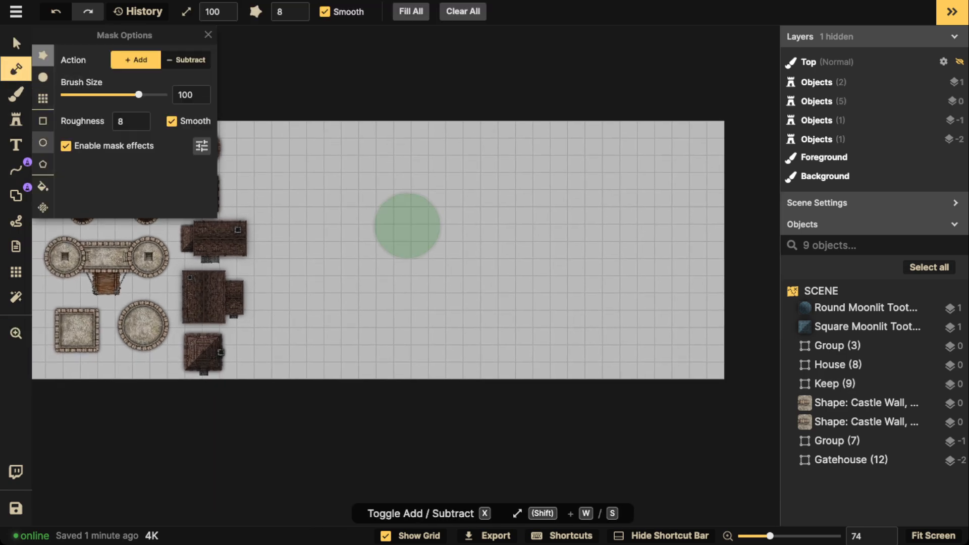
click(43, 120)
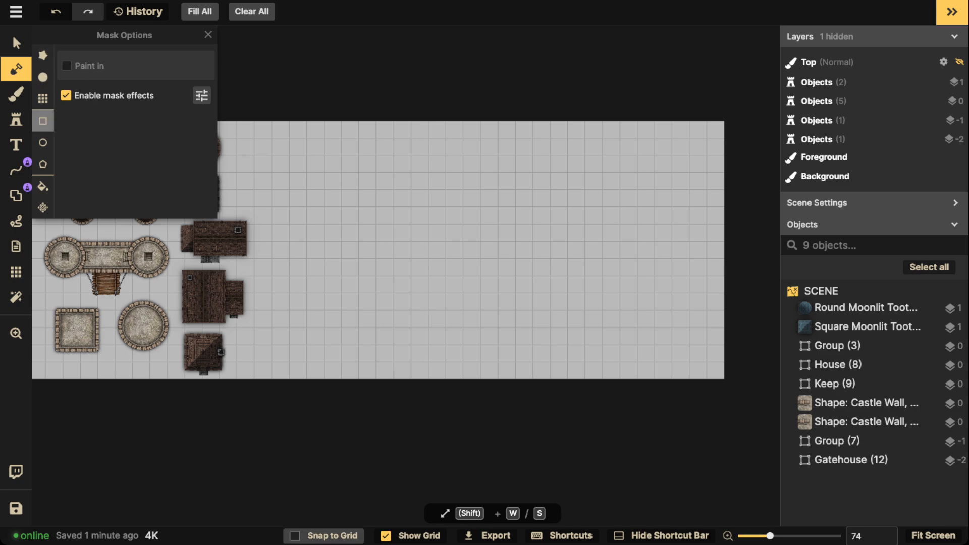
click(323, 535)
drag(358, 112, 733, 388)
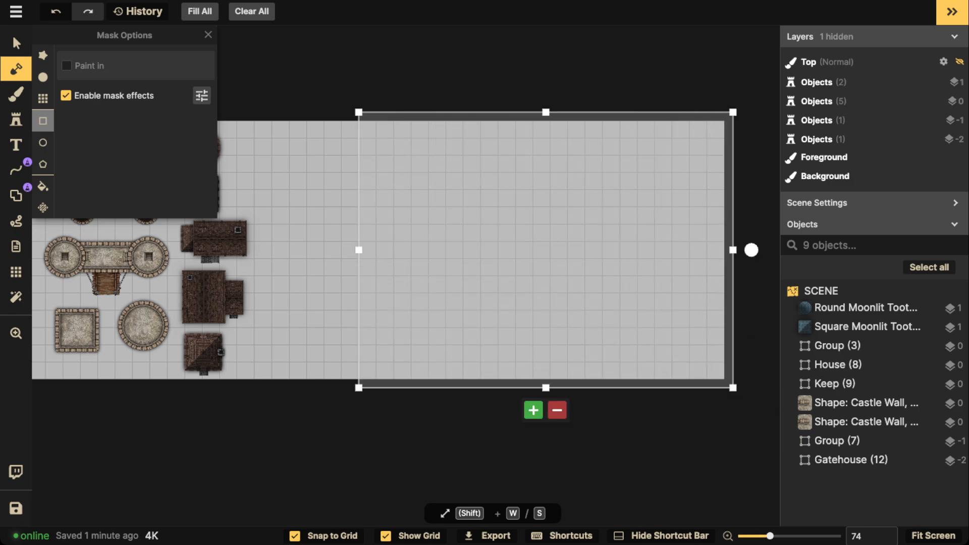
click(533, 410)
scroll(488, 148, down, 1)
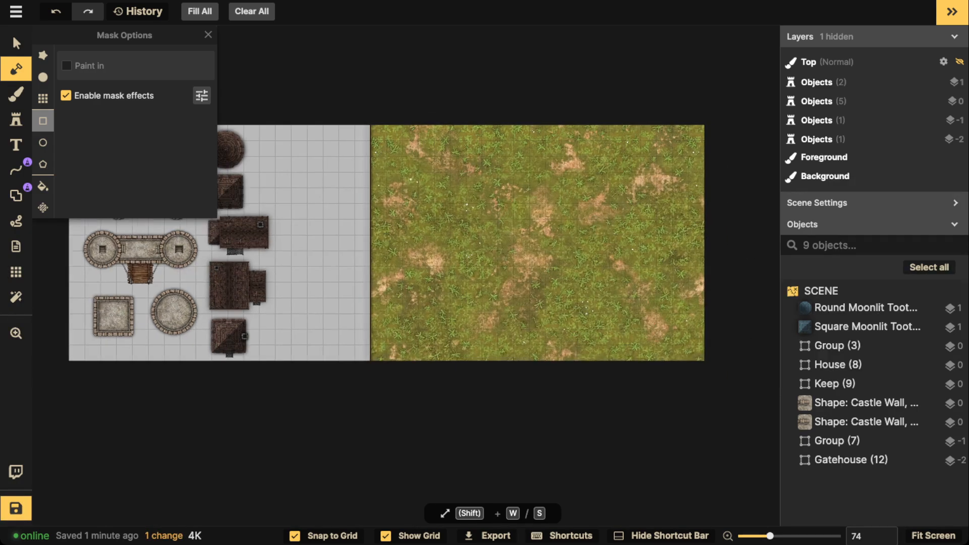
Disable the mask effects to remove the edge shading around the grass area
drag(488, 149, 432, 156)
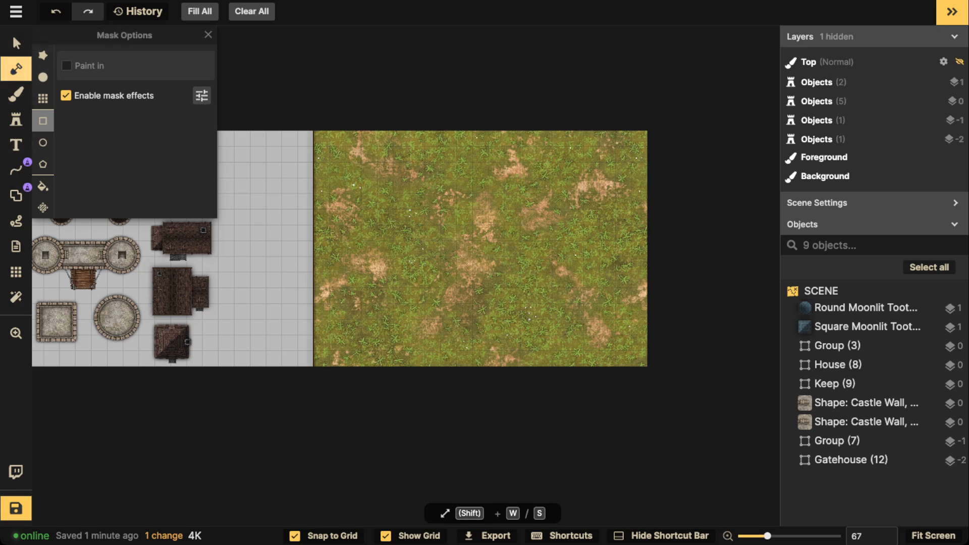
click(16, 68)
click(17, 68)
click(66, 95)
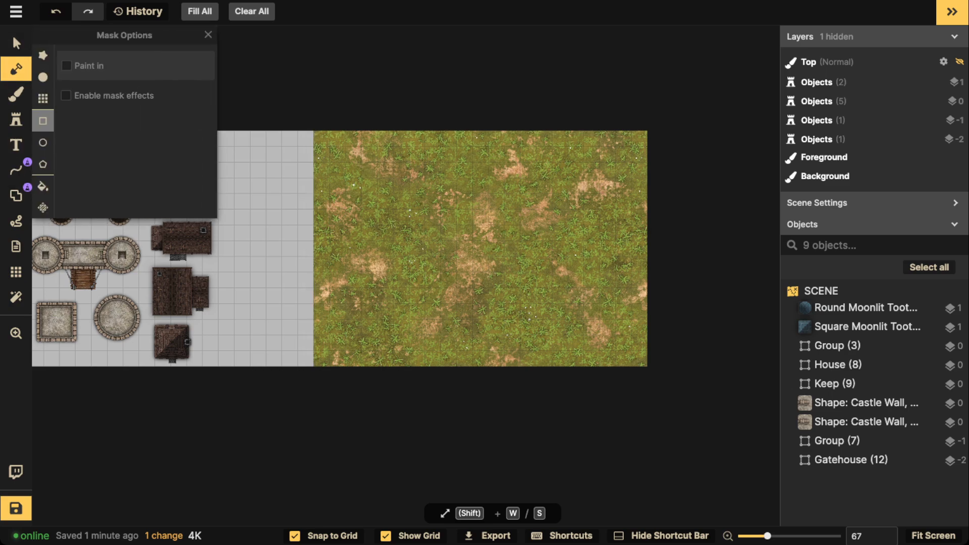
click(16, 69)
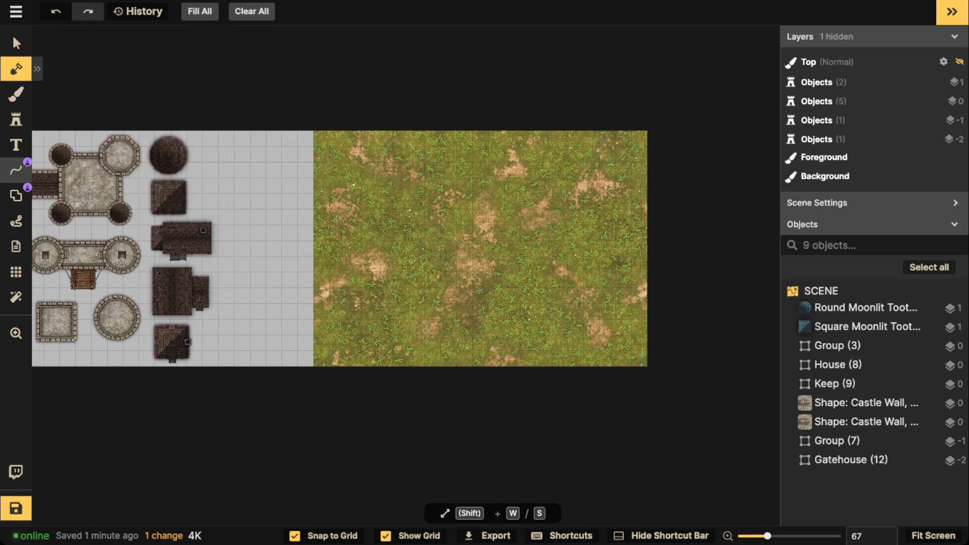
Set up an unfilled shape using the Rocky Hills path from the Fantasy Battlemaps catalog, found by searching for "hill"
click(16, 195)
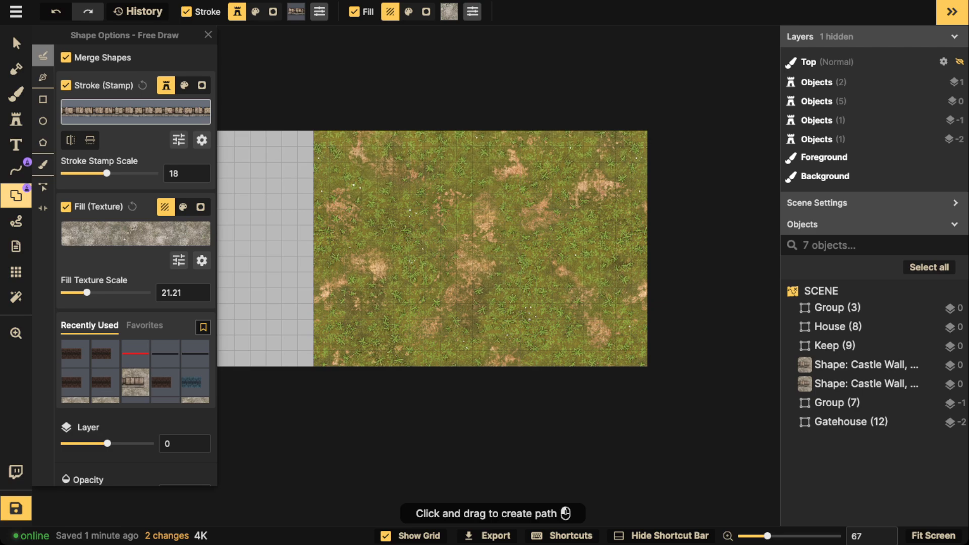
click(66, 206)
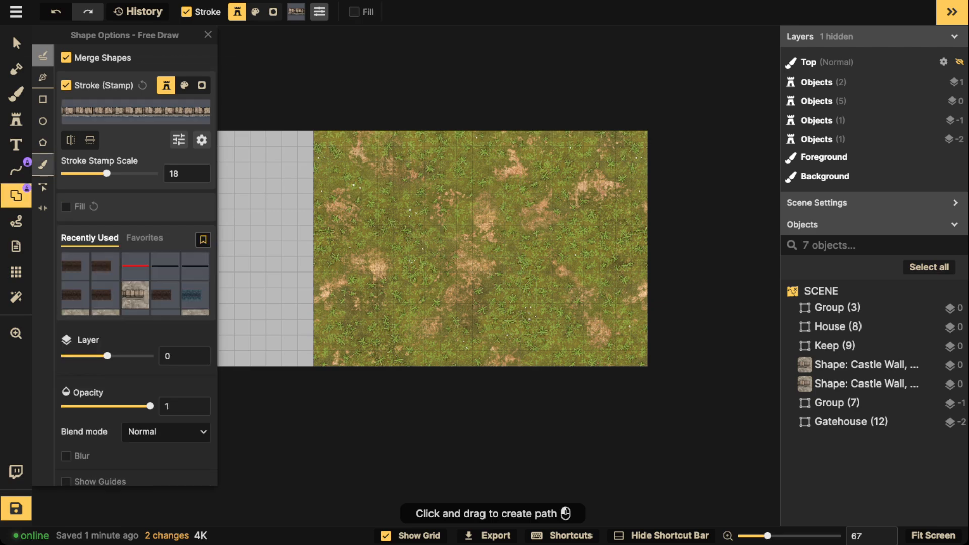
click(136, 111)
scroll(565, 323, down, 15)
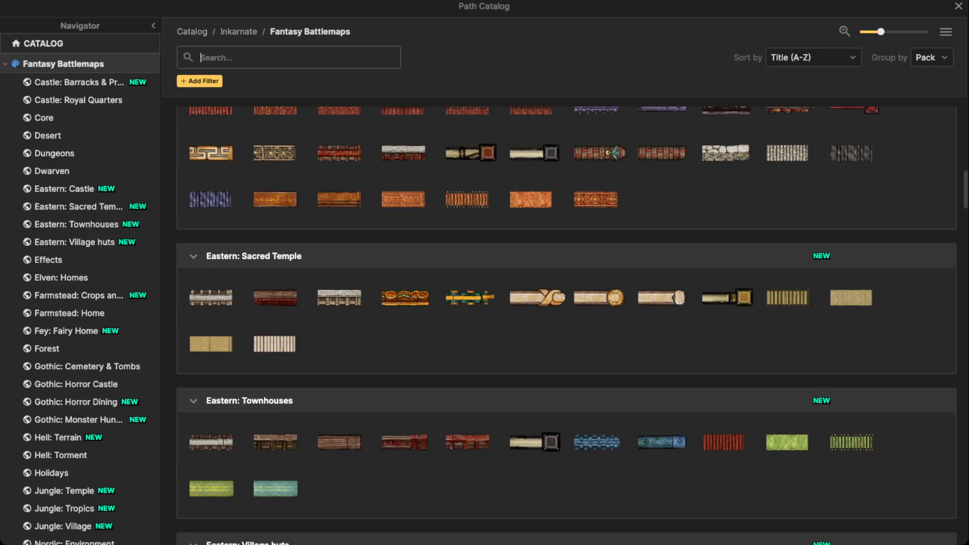
scroll(565, 323, down, 15)
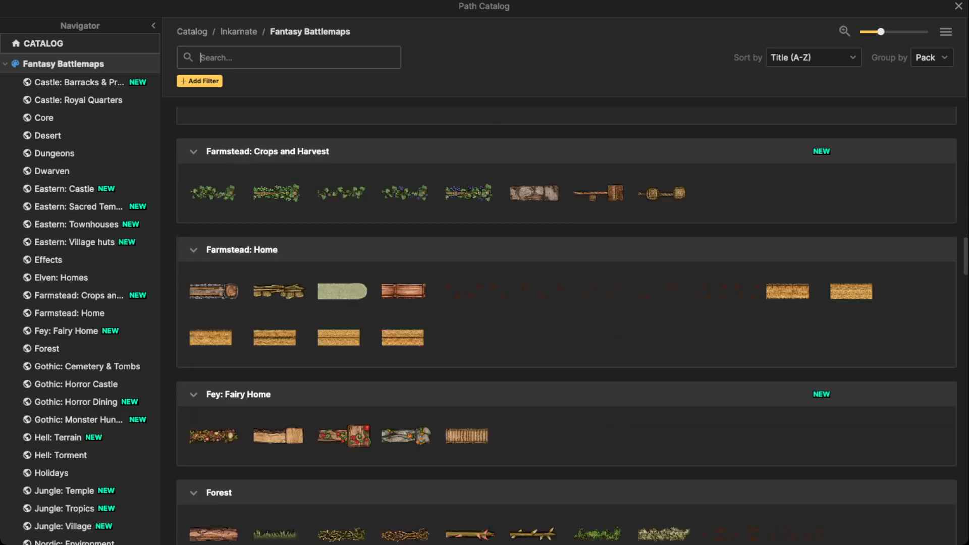
scroll(566, 326, down, 15)
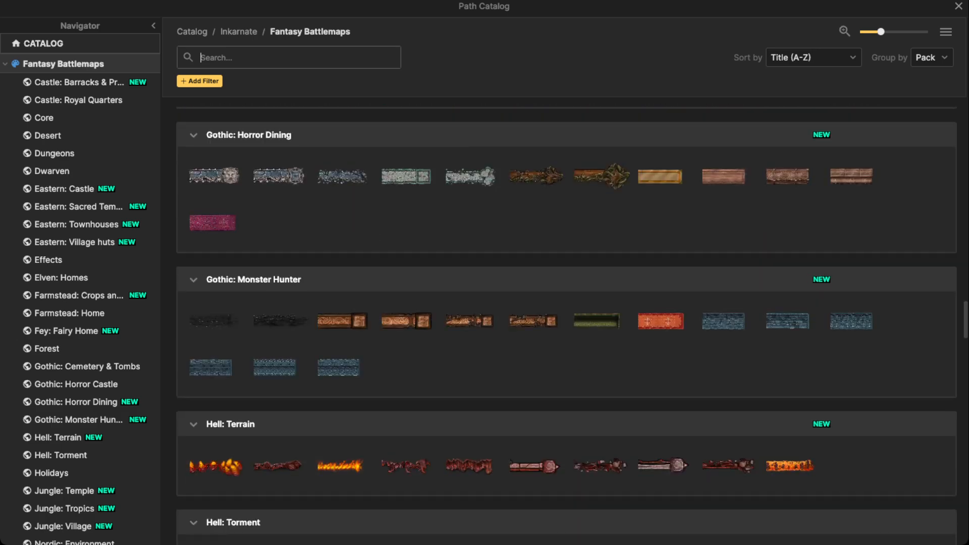
scroll(566, 325, down, 1)
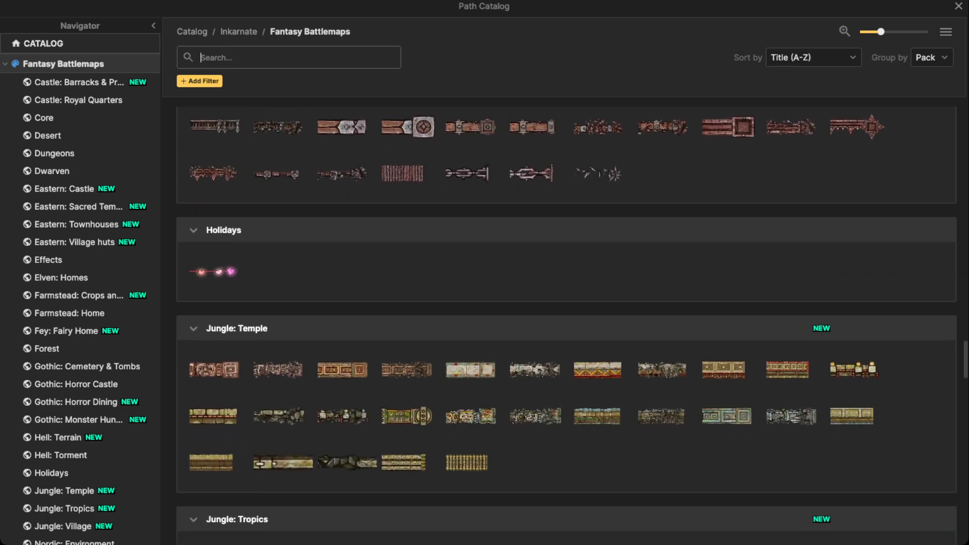
text(hill)
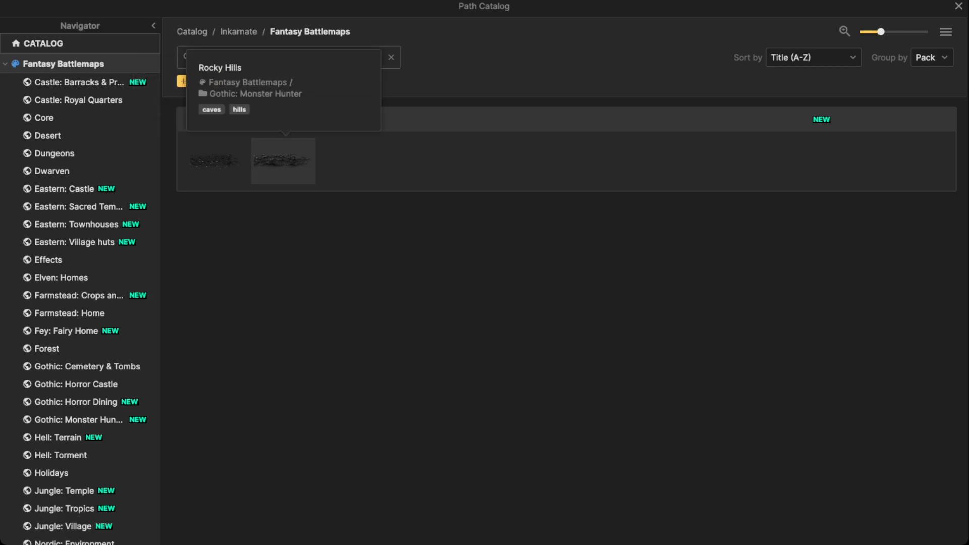
click(280, 160)
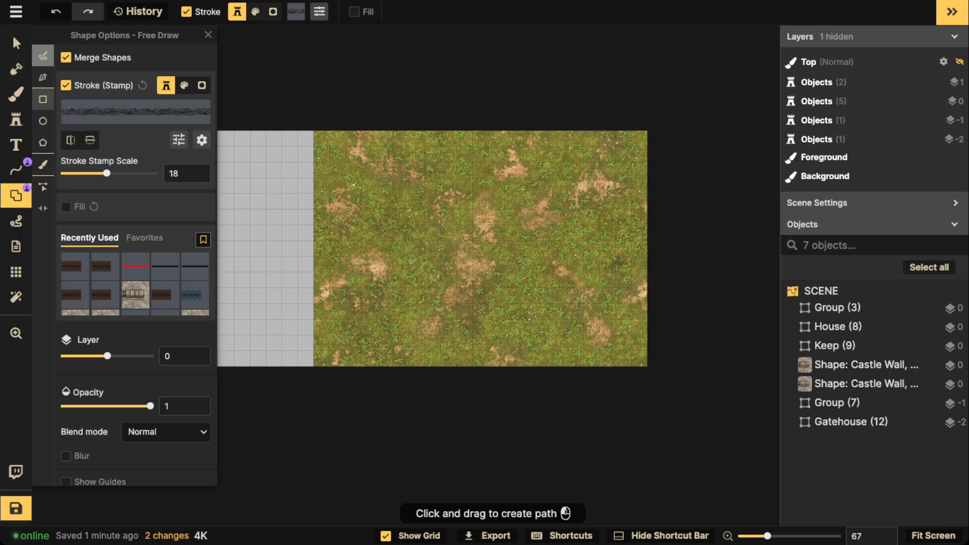
Paint a small trial hill outline in the middle of the grass with the shape brush
click(43, 165)
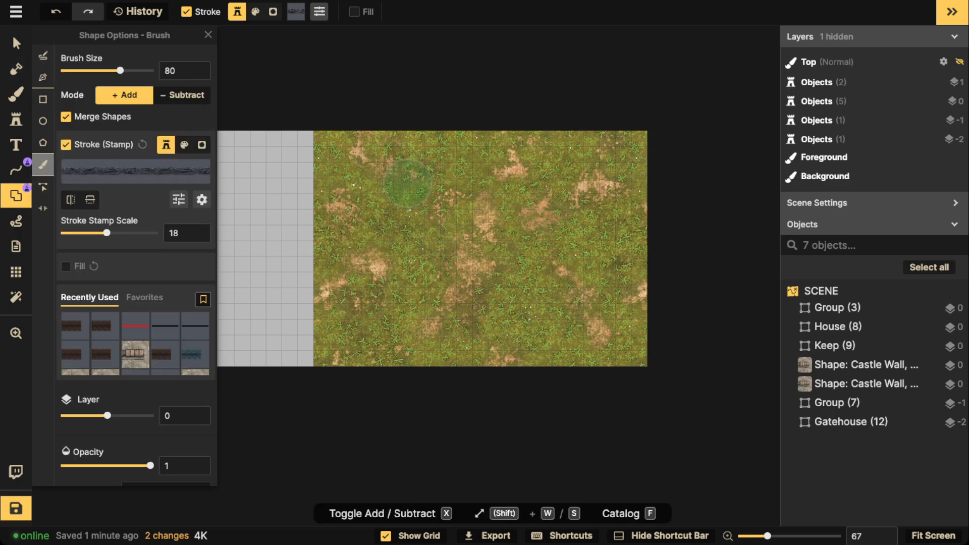
mouse_move(446, 215)
mouse_down()
mouse_move(455, 254)
mouse_move(512, 247)
mouse_up()
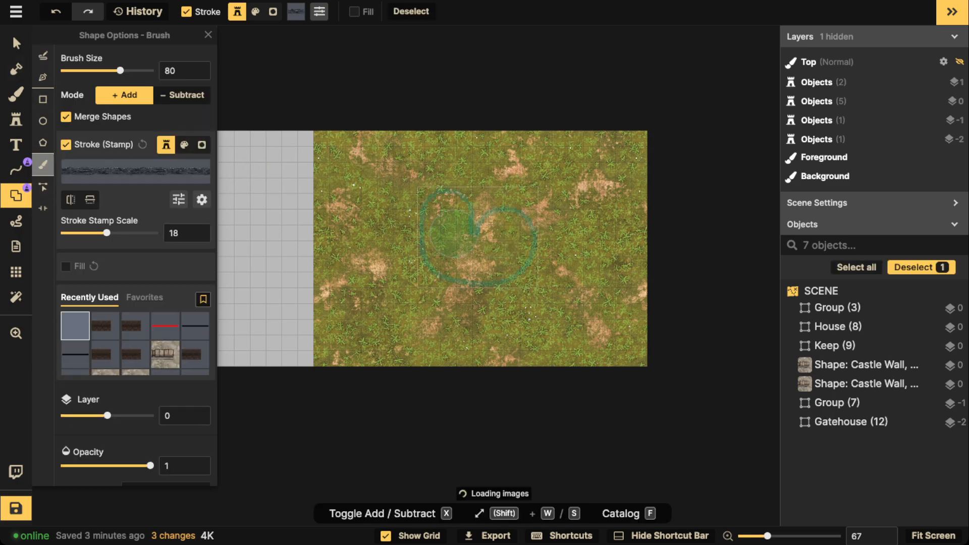
scroll(447, 222, up, 5)
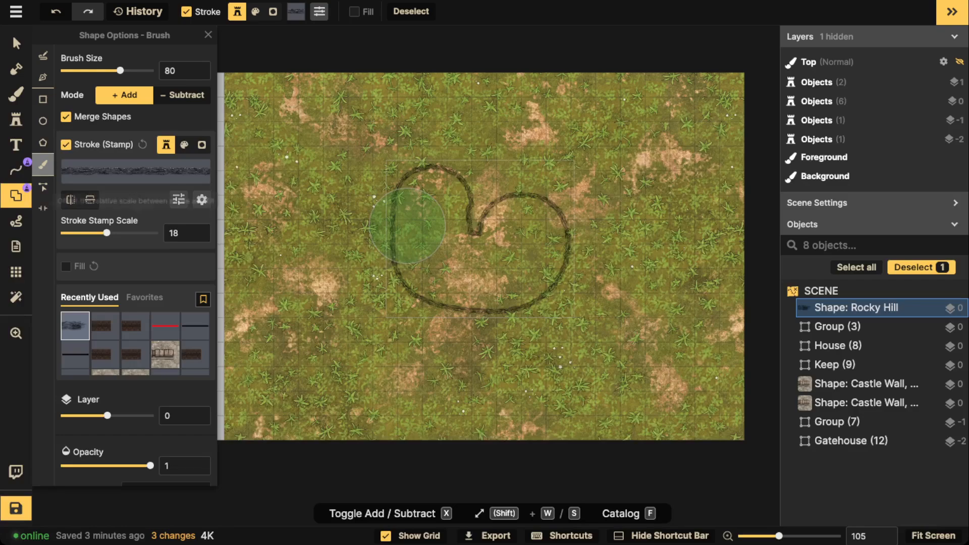
Set the trial hill's stroke stamp scale to 53 and flip its stamp both horizontally and vertically
drag(107, 233, 122, 233)
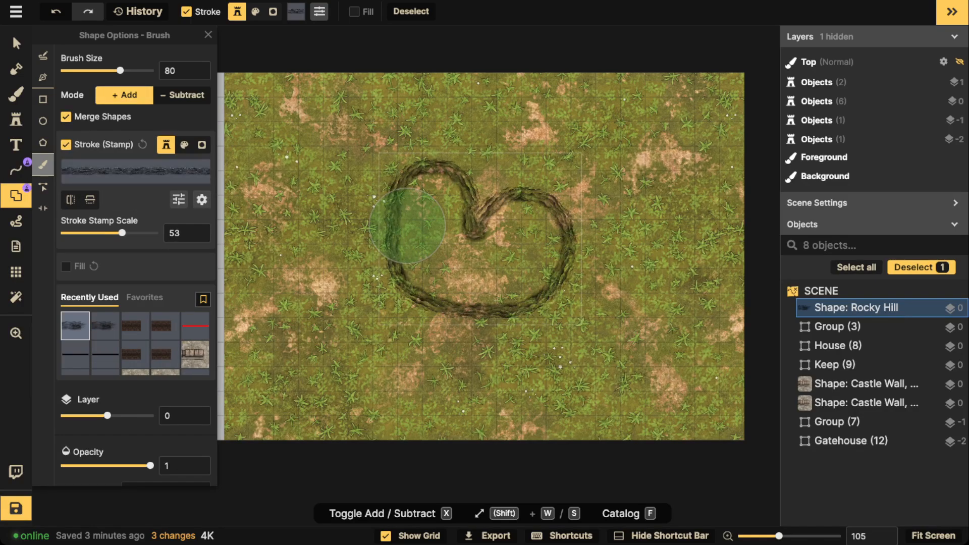
click(89, 199)
click(71, 199)
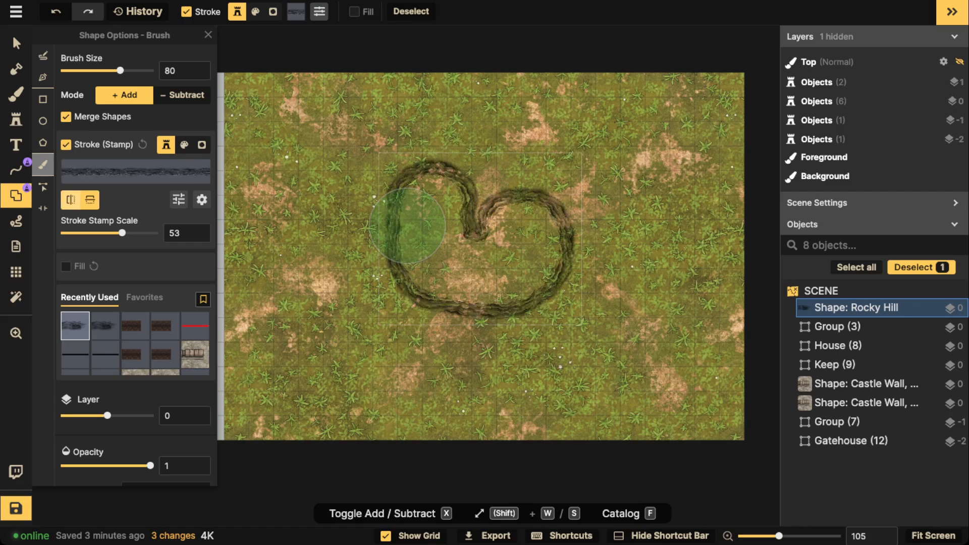
scroll(437, 214, up, 4)
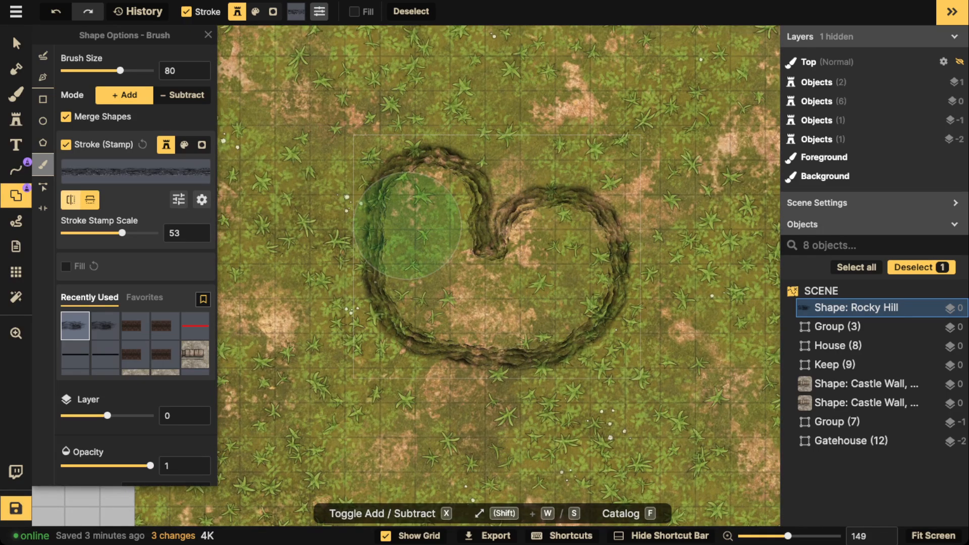
drag(122, 232, 124, 232)
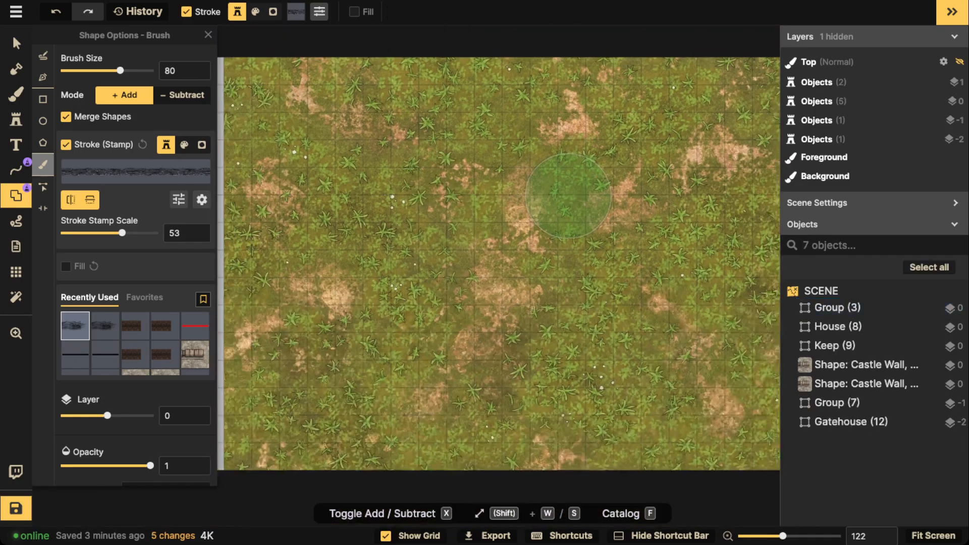
Reduce the shape brush size to 20 and paint one large hill area covering most of the grass, with its inside completely filled in
scroll(568, 195, down, 3)
key(shift+s)
key(shift+s)
key(shift+s)
key(shift+s)
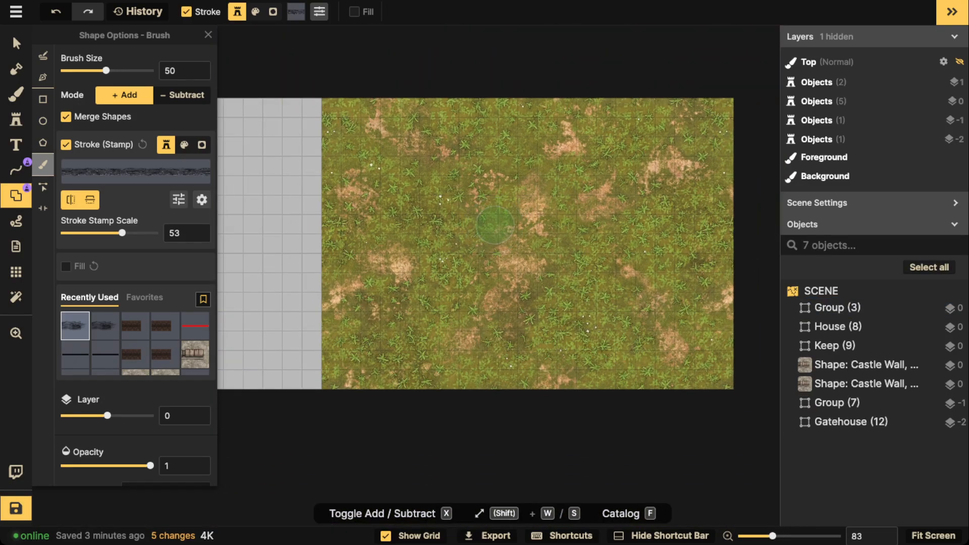
key(shift+s)
key(shift+s)
drag(510, 143, 377, 185)
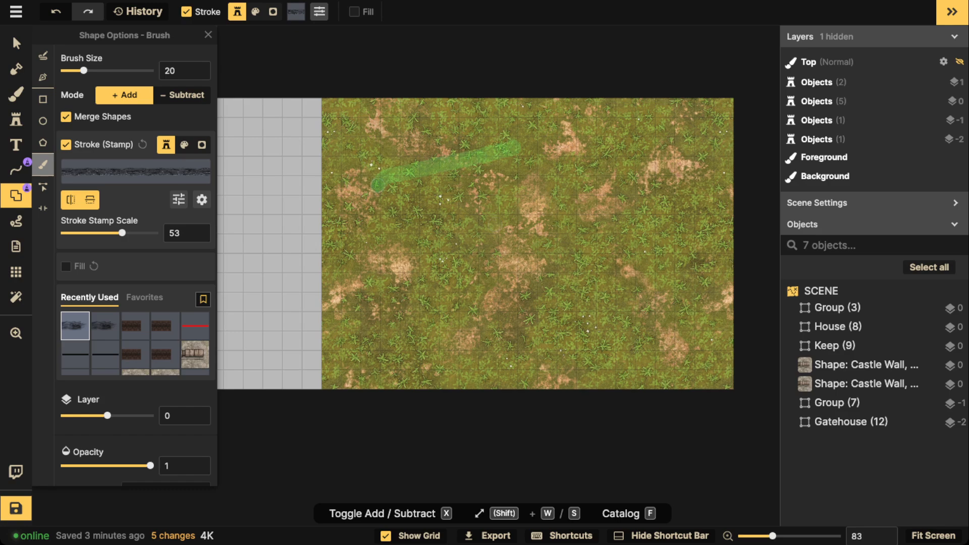
mouse_move(370, 219)
mouse_down()
mouse_move(522, 284)
mouse_move(549, 303)
mouse_move(569, 354)
mouse_move(605, 365)
mouse_move(656, 346)
mouse_move(690, 299)
mouse_move(697, 204)
mouse_move(680, 161)
mouse_move(623, 142)
mouse_move(548, 146)
mouse_move(424, 172)
mouse_move(367, 200)
mouse_move(419, 187)
mouse_move(405, 229)
mouse_move(491, 210)
mouse_move(458, 225)
mouse_move(508, 226)
mouse_move(492, 237)
mouse_move(582, 258)
mouse_move(561, 272)
mouse_move(607, 277)
mouse_move(622, 306)
mouse_move(583, 353)
mouse_up()
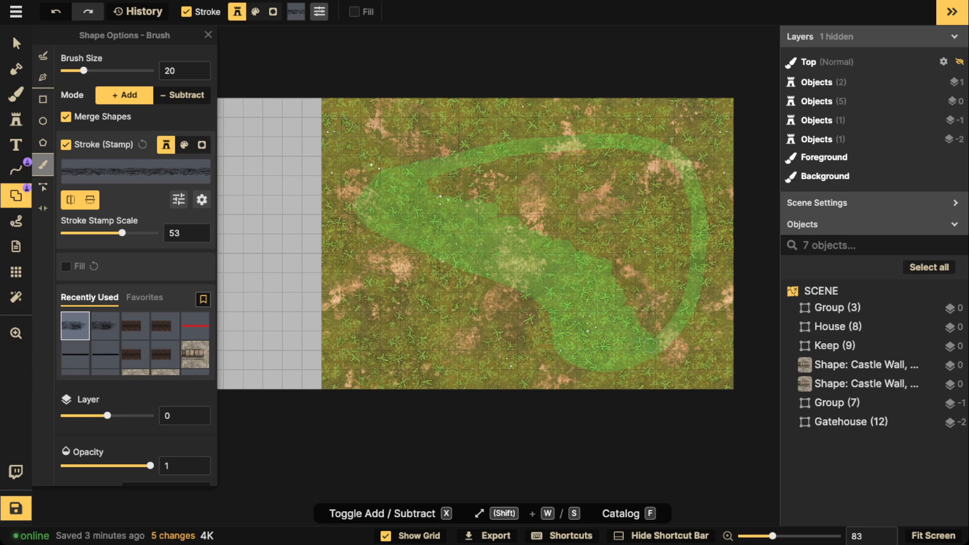
mouse_move(650, 345)
mouse_down()
mouse_move(685, 293)
mouse_move(664, 323)
mouse_move(687, 265)
mouse_move(652, 157)
mouse_move(478, 165)
mouse_move(418, 189)
mouse_up()
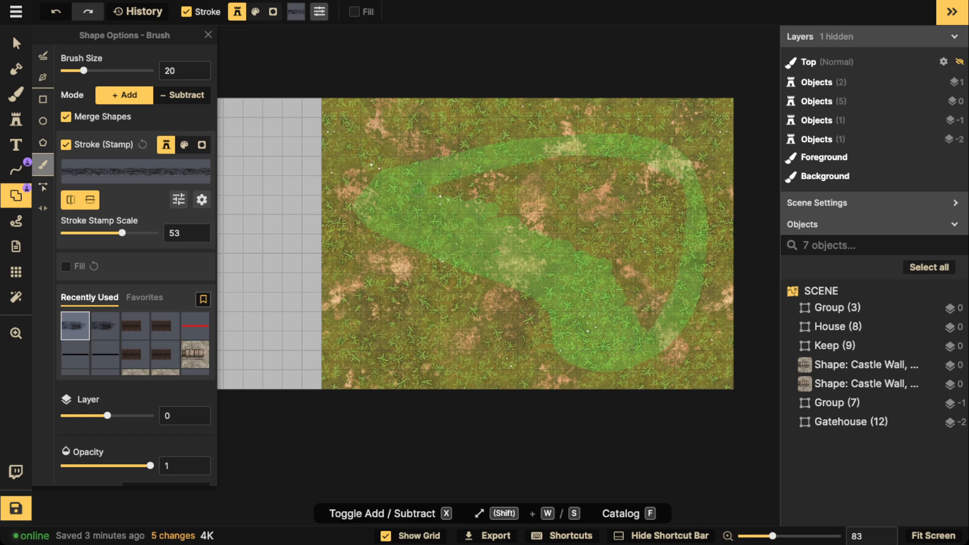
mouse_move(647, 158)
mouse_down()
mouse_move(489, 196)
mouse_move(535, 222)
mouse_move(582, 228)
mouse_move(586, 258)
mouse_move(650, 230)
mouse_move(619, 265)
mouse_move(628, 308)
mouse_move(648, 315)
mouse_move(676, 252)
mouse_move(679, 180)
mouse_move(655, 168)
mouse_move(653, 211)
mouse_up()
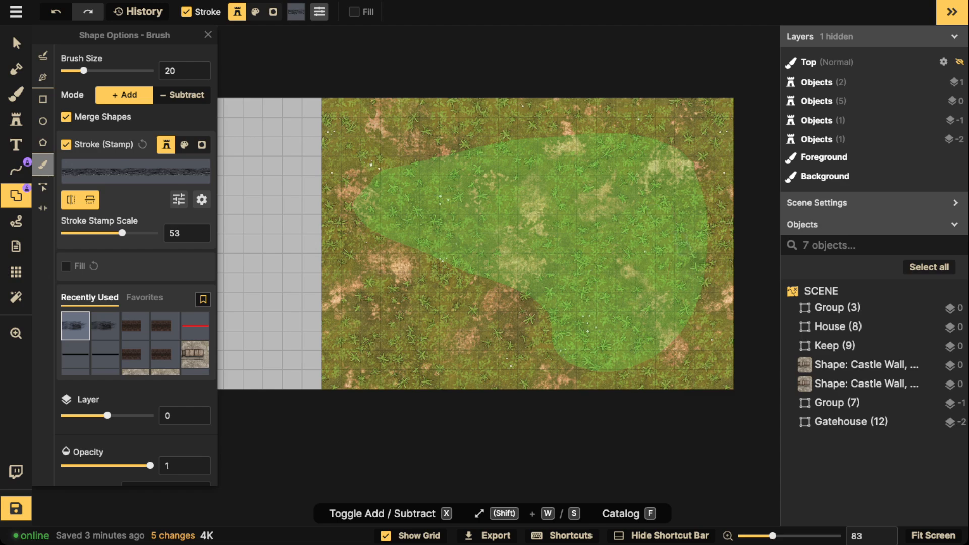
Extend the hill area along its upper, lower, right and lower-left edges to make the outline more irregular
drag(584, 132, 418, 160)
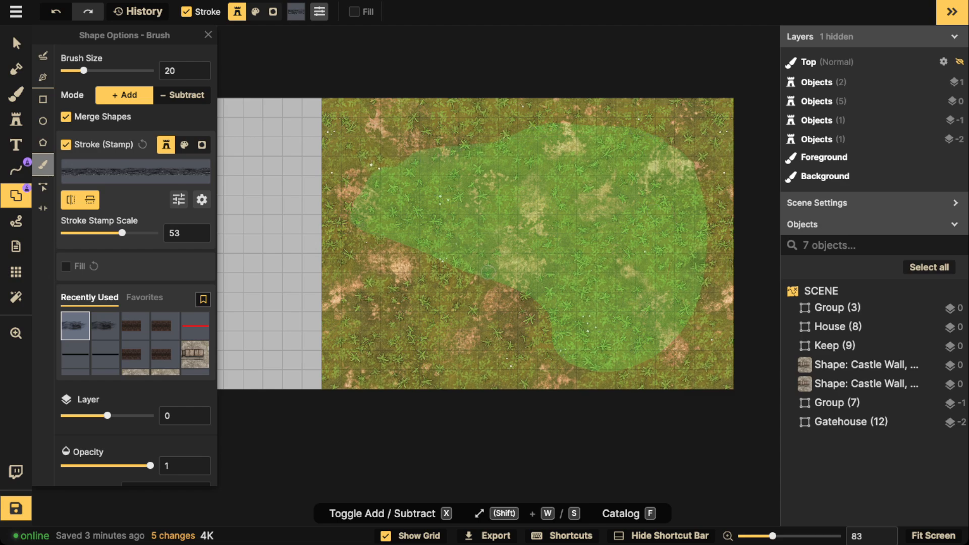
drag(606, 365, 656, 369)
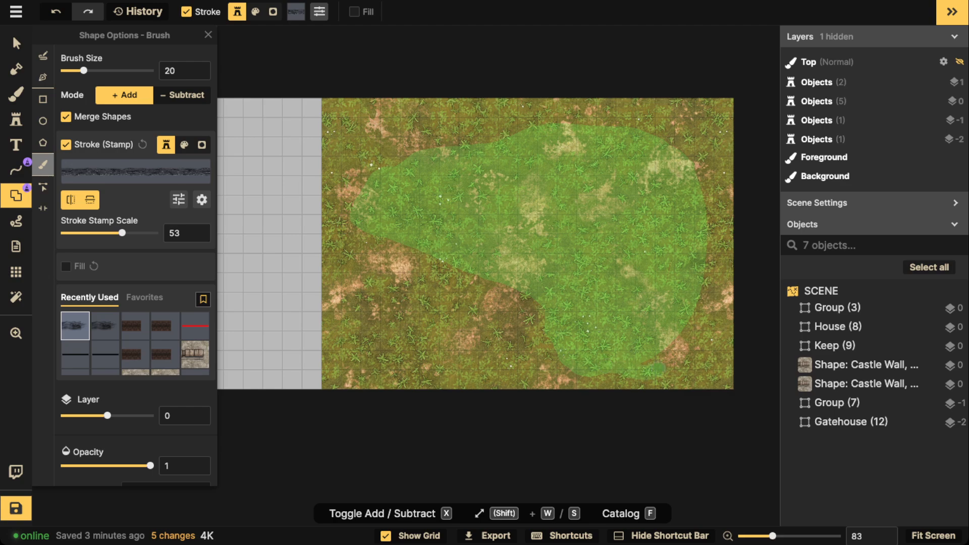
drag(705, 246, 706, 301)
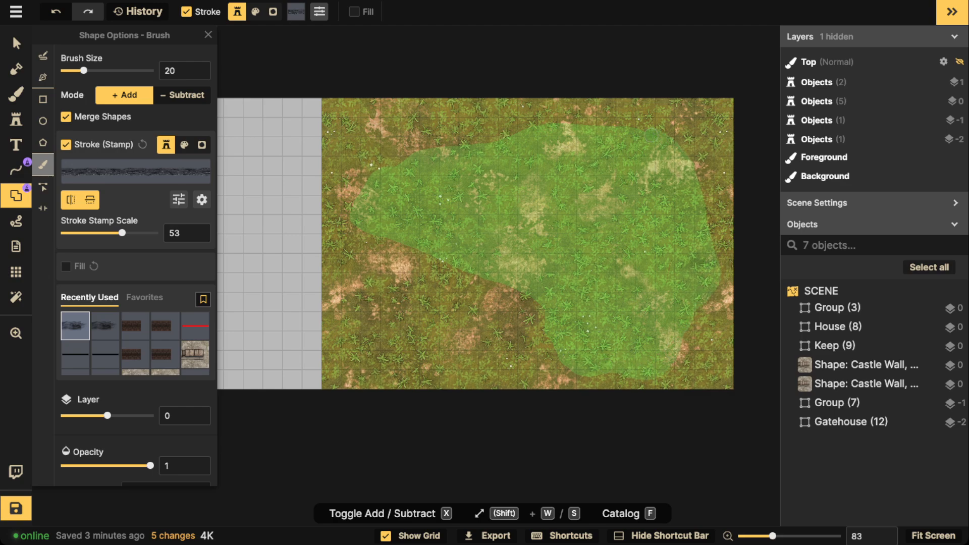
drag(651, 135, 643, 135)
drag(669, 258, 667, 292)
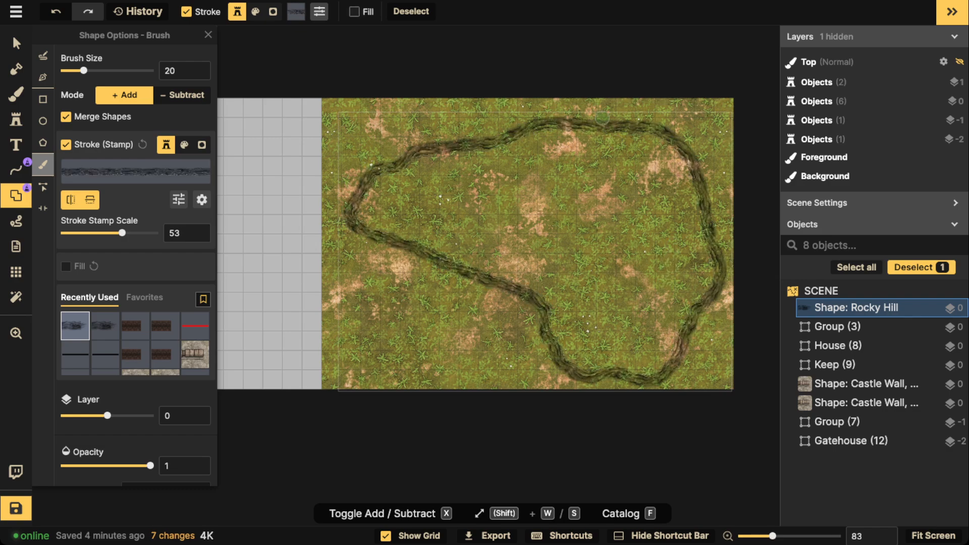
mouse_move(371, 224)
mouse_down()
mouse_move(391, 242)
mouse_move(434, 237)
mouse_up()
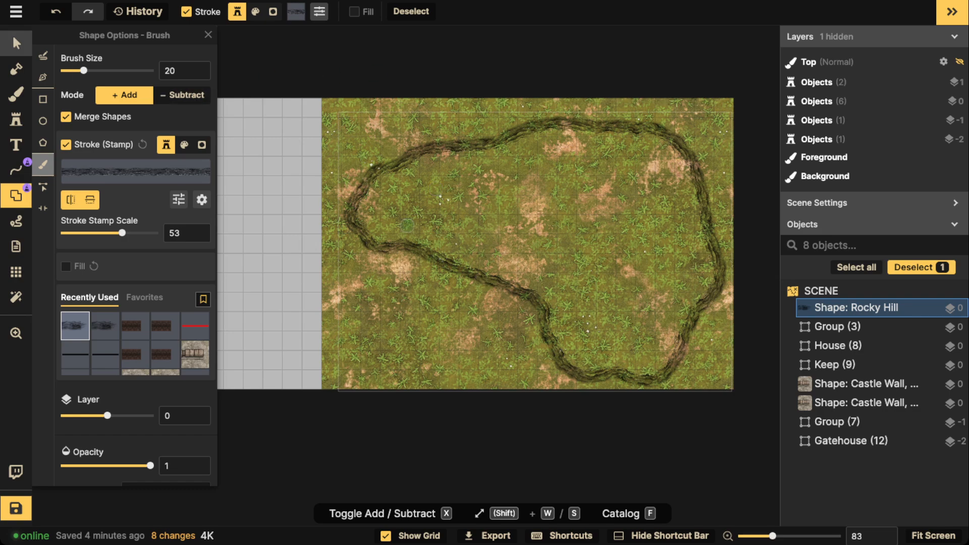
Shrink and reposition the rocky hill outline within the grass, and set its stroke stamp scale back to 53
key(Escape)
drag(338, 112, 377, 140)
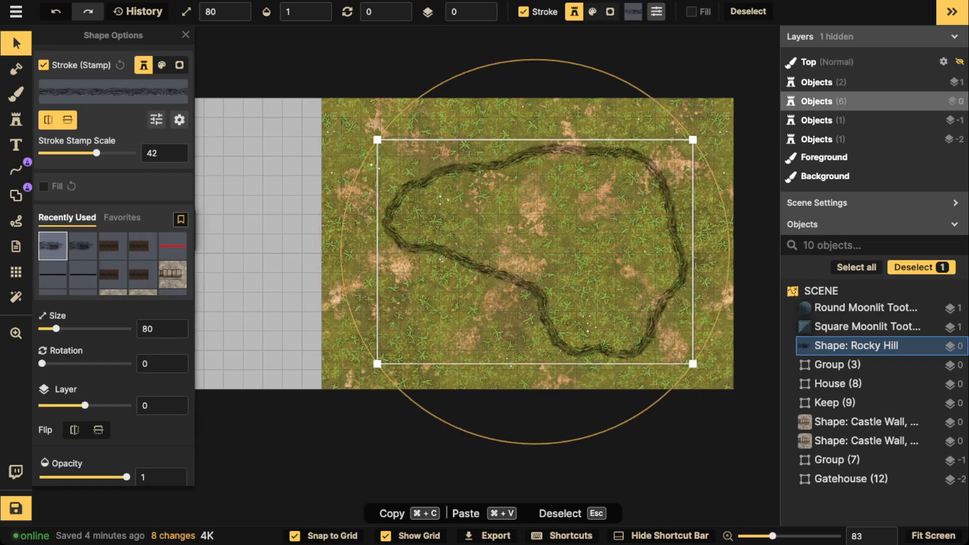
drag(404, 191, 397, 183)
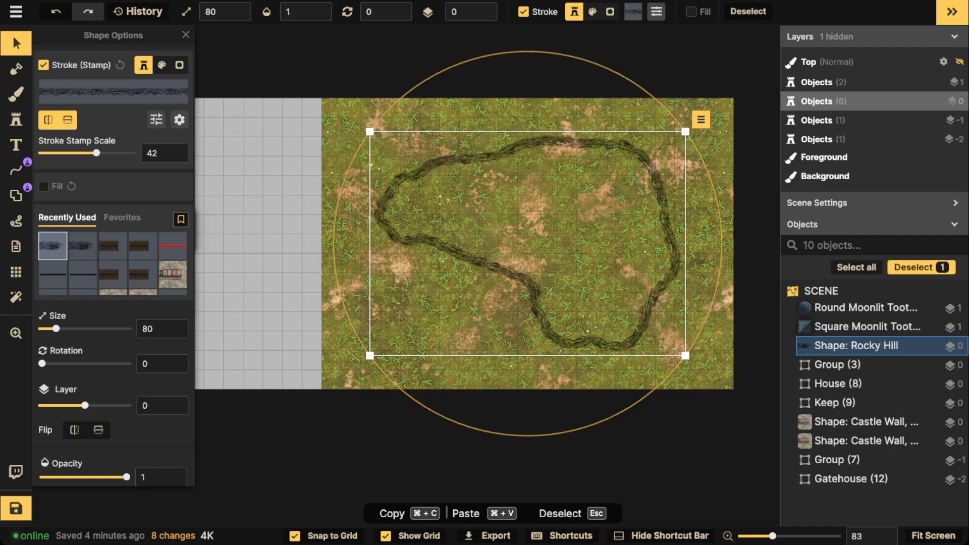
drag(96, 153, 99, 153)
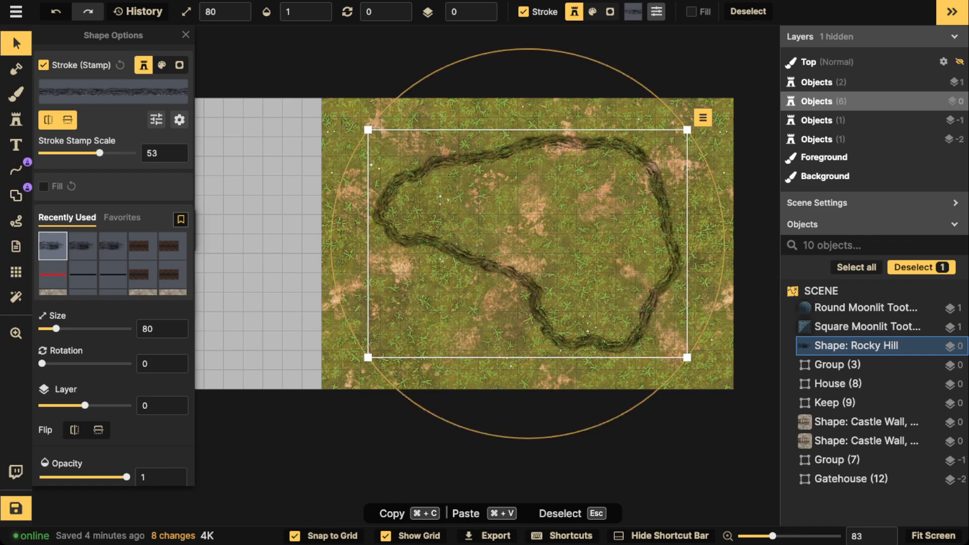
Paste a copy of the rocky hill outline and change the copy's stroke stamp to the plain Hill path
key(Escape)
key(super+v)
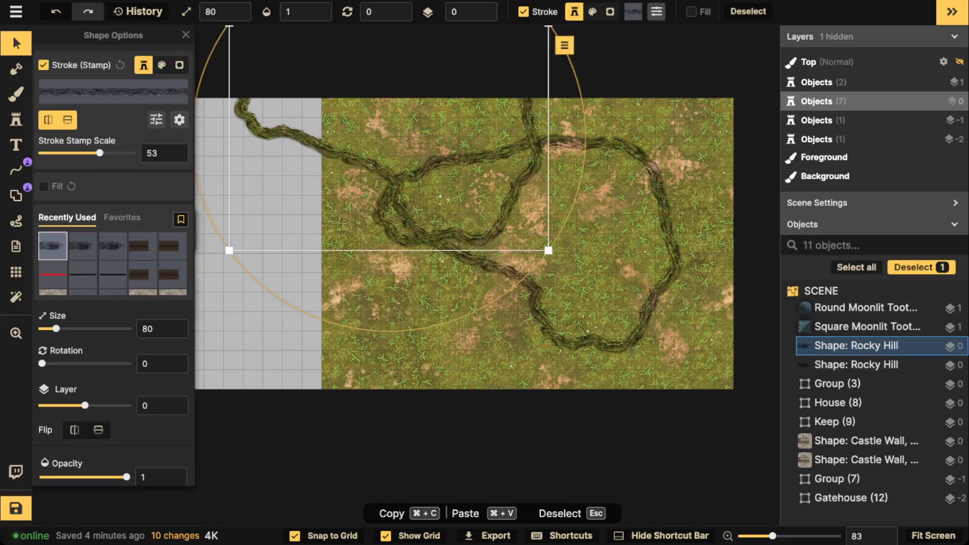
click(114, 92)
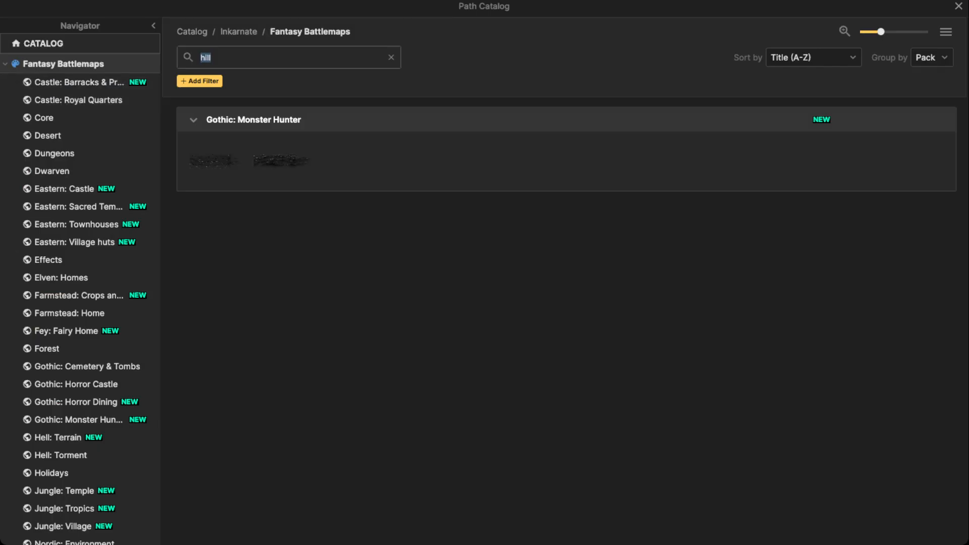
click(283, 161)
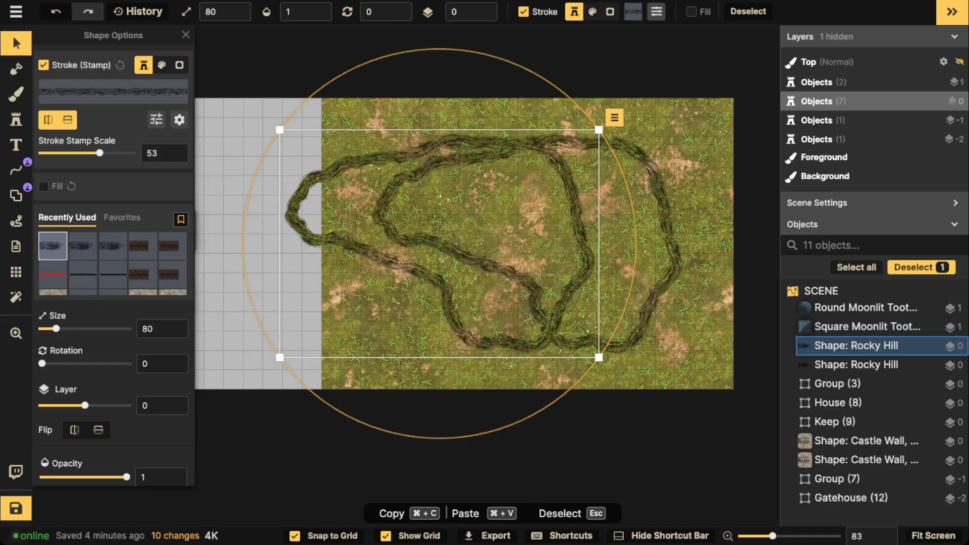
click(113, 92)
click(218, 160)
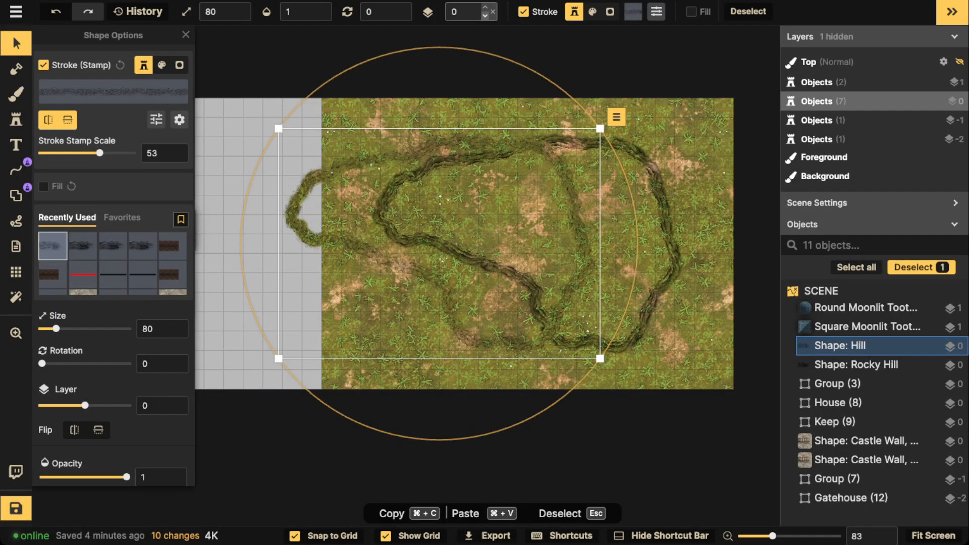
Set the Hill copy to layer -1 with a stroke stamp scale of 72 and its vertical stamp flip turned off
click(488, 16)
drag(100, 153, 104, 153)
scroll(454, 240, up, 2)
scroll(349, 145, up, 4)
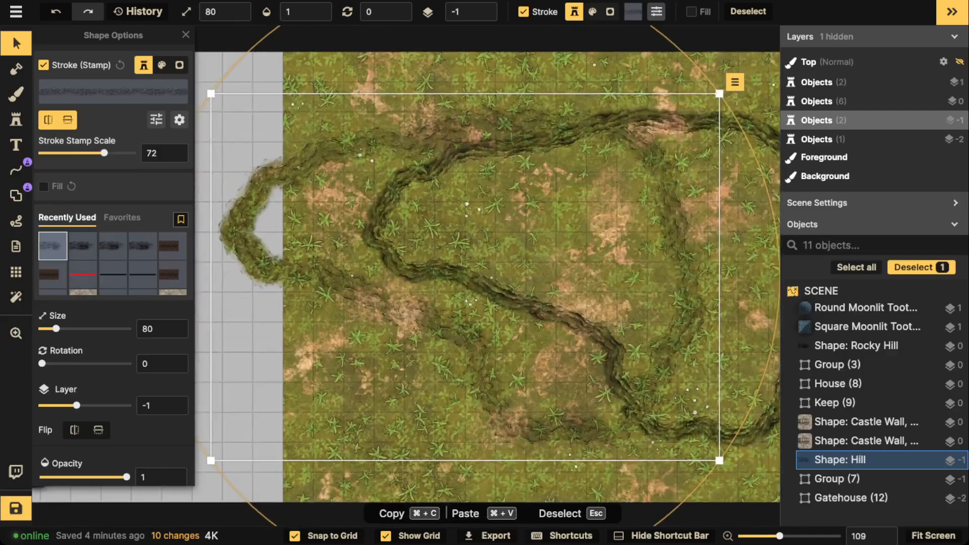
click(67, 121)
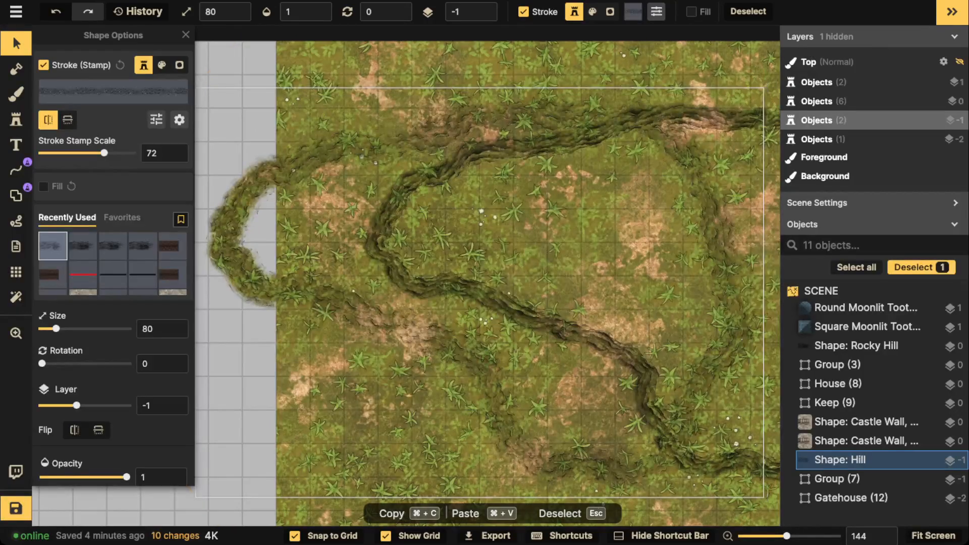
Enlarge the Hill copy to size 85 and align it around the outside of the rocky hill outline
mouse_move(303, 242)
mouse_down()
mouse_move(438, 242)
mouse_move(362, 214)
mouse_up()
scroll(477, 252, down, 1)
drag(723, 424, 752, 445)
drag(691, 373, 677, 362)
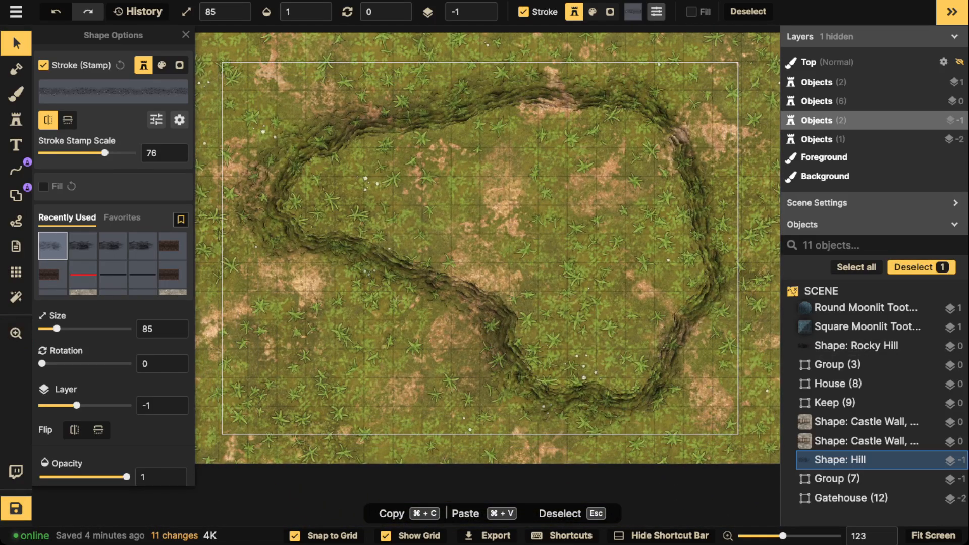
Enlarge the Hill copy to size 89, turn off grid snapping, and realign it around the rocky hill outline
drag(738, 435, 761, 451)
mouse_move(694, 376)
mouse_down()
mouse_move(683, 383)
mouse_move(697, 368)
mouse_up()
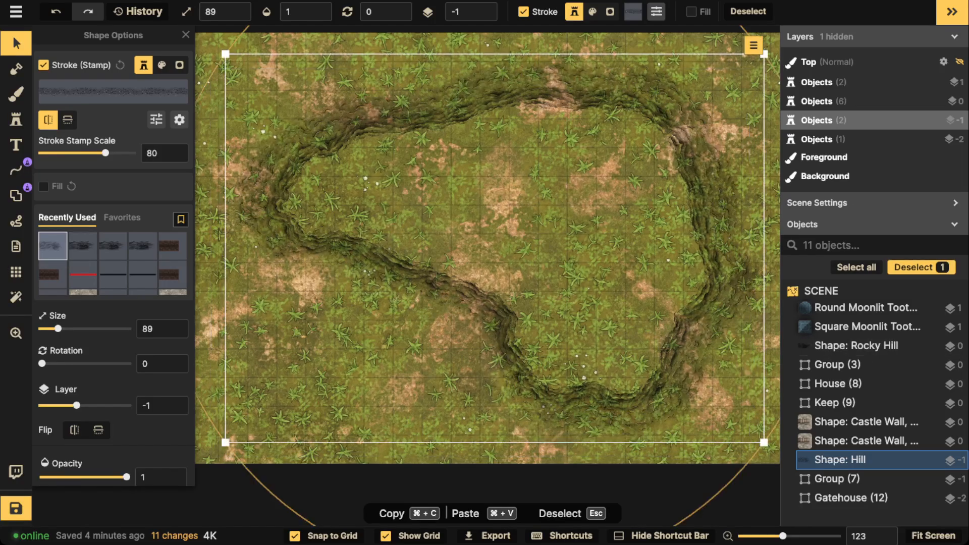
click(324, 536)
drag(433, 281, 437, 281)
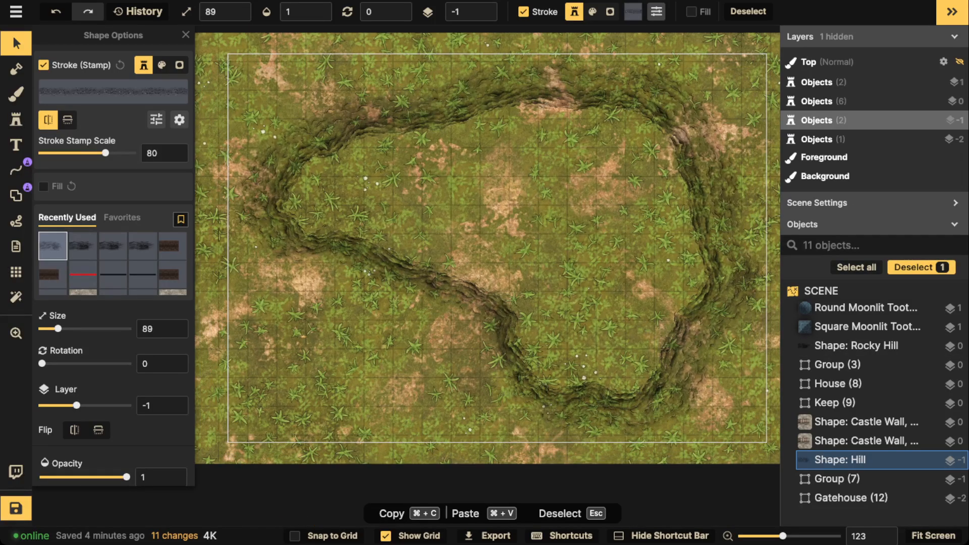
drag(354, 187, 352, 187)
scroll(351, 188, down, 2)
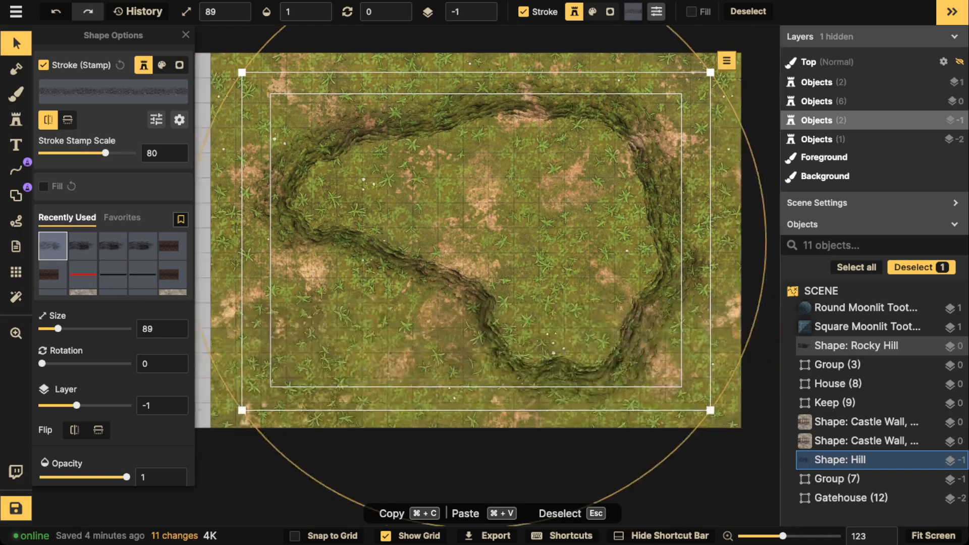
scroll(351, 188, down, 2)
key(Escape)
Select both the Rocky Hill and Hill outlines and group them under the name "terrain"
scroll(351, 187, down, 3)
drag(348, 39, 399, 151)
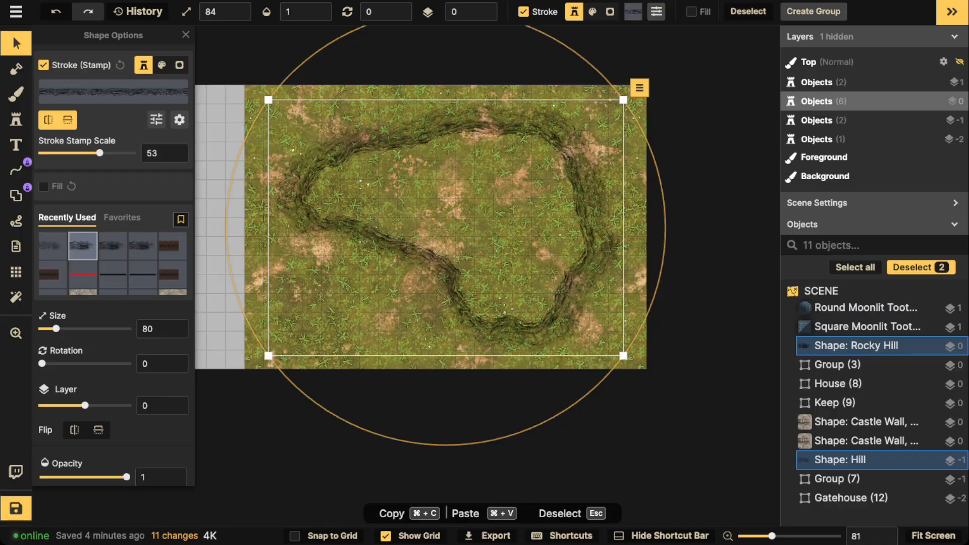
click(813, 11)
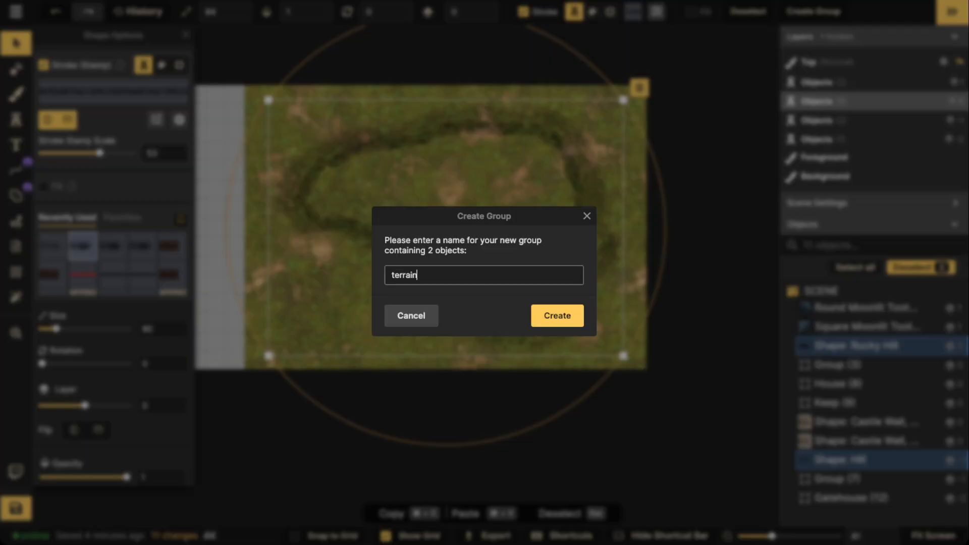
text(terrain)
key(Return)
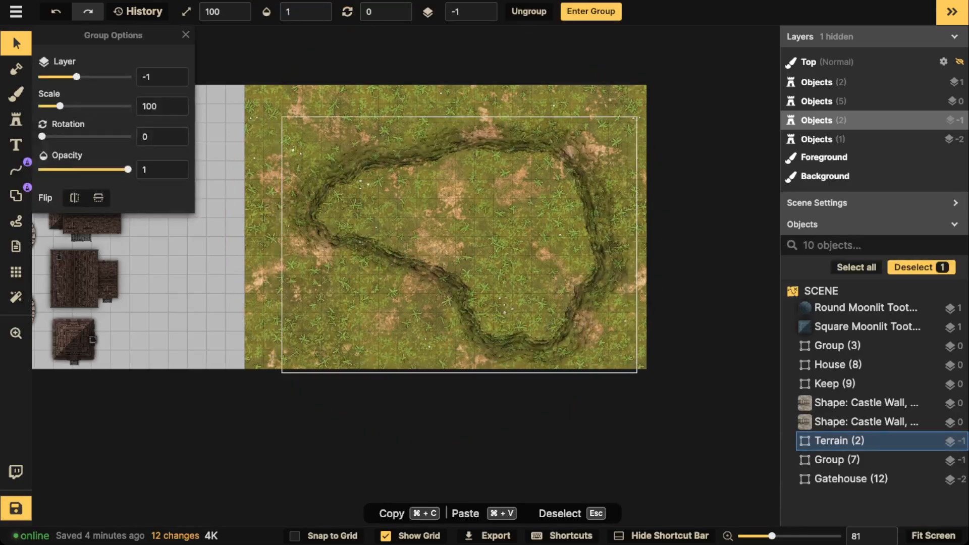
Reposition the terrain group within the grassy area and enlarge it to scale 107
drag(459, 244, 437, 220)
double_click(438, 220)
key(Escape)
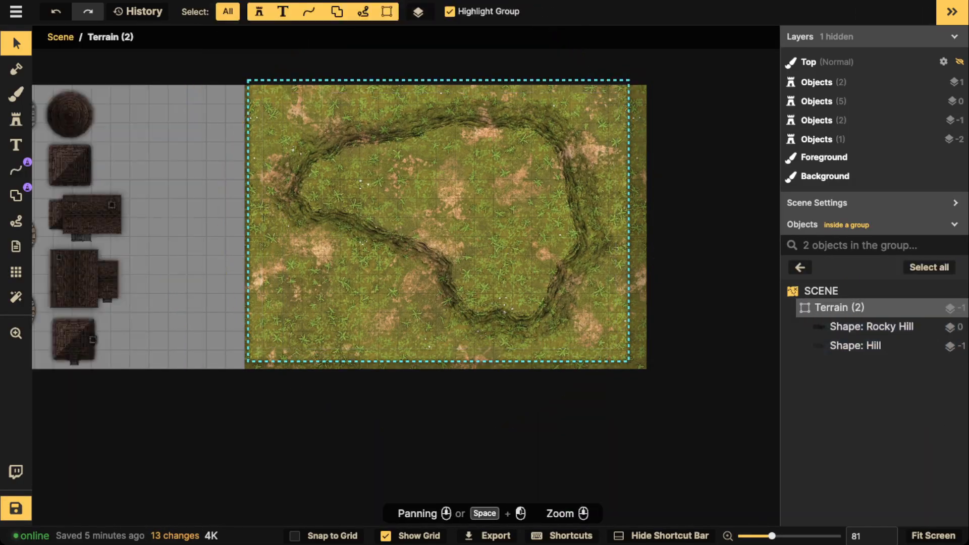
key(Escape)
key(Escape)
click(438, 219)
drag(615, 348, 638, 364)
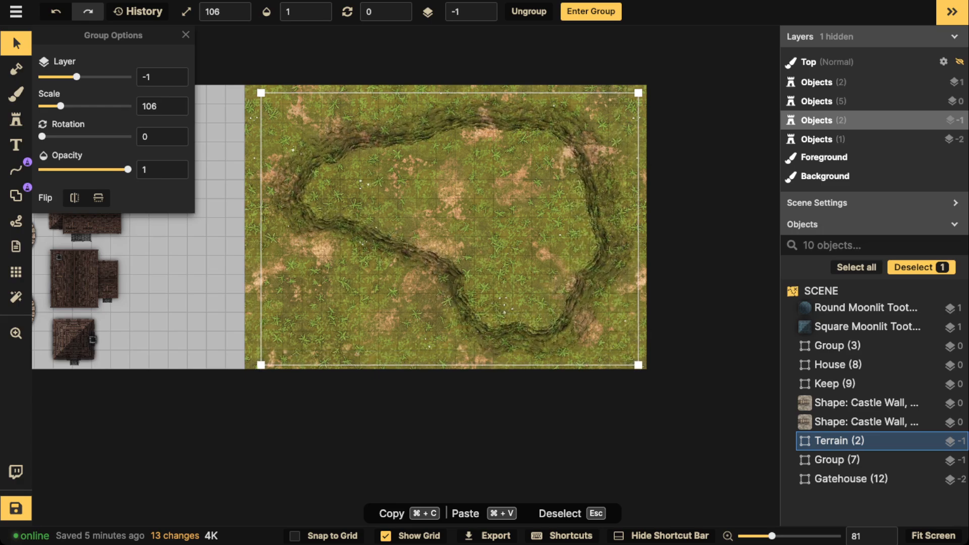
drag(545, 282, 538, 282)
drag(631, 364, 632, 365)
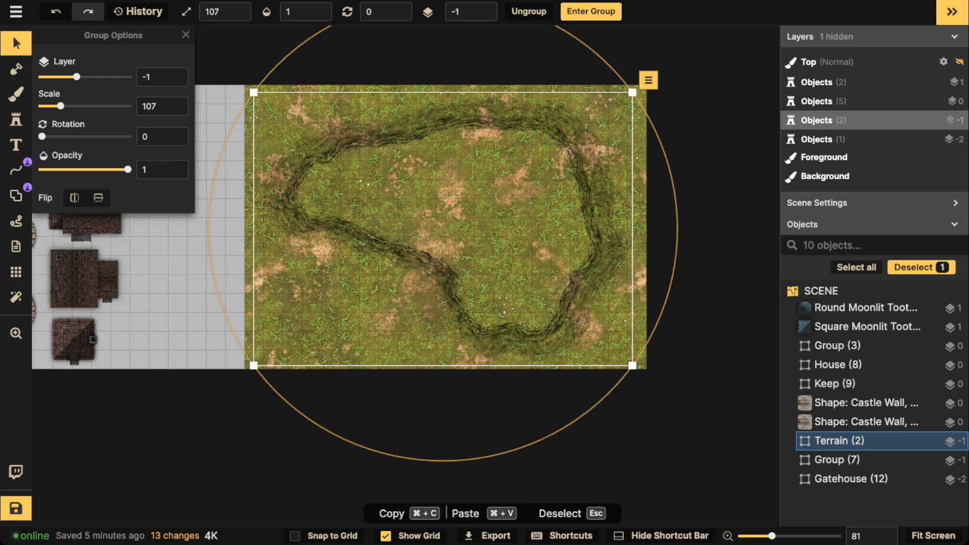
drag(570, 297, 572, 296)
Rotate the terrain group to 330, reduce it to scale 105, and recenter it in the grass
drag(672, 283, 678, 223)
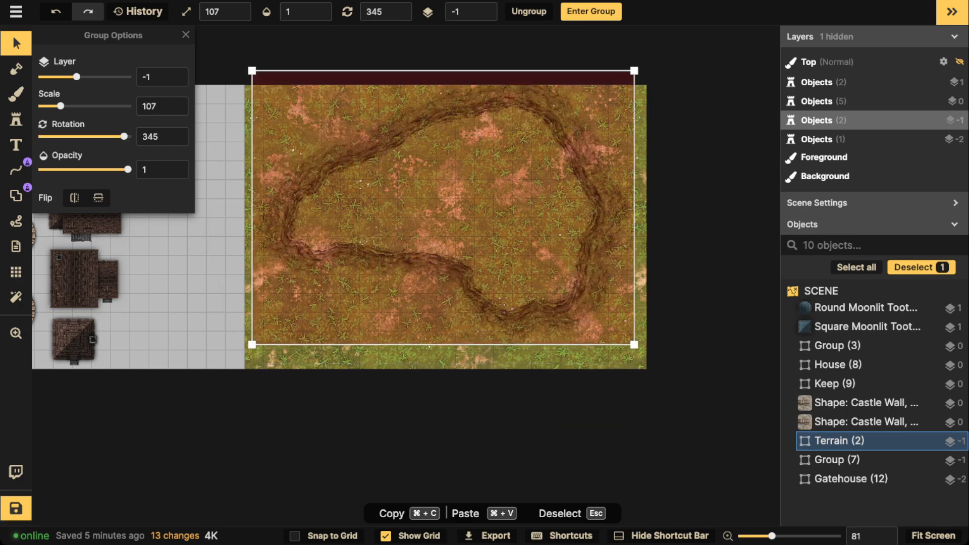
drag(596, 222, 593, 252)
key(Left)
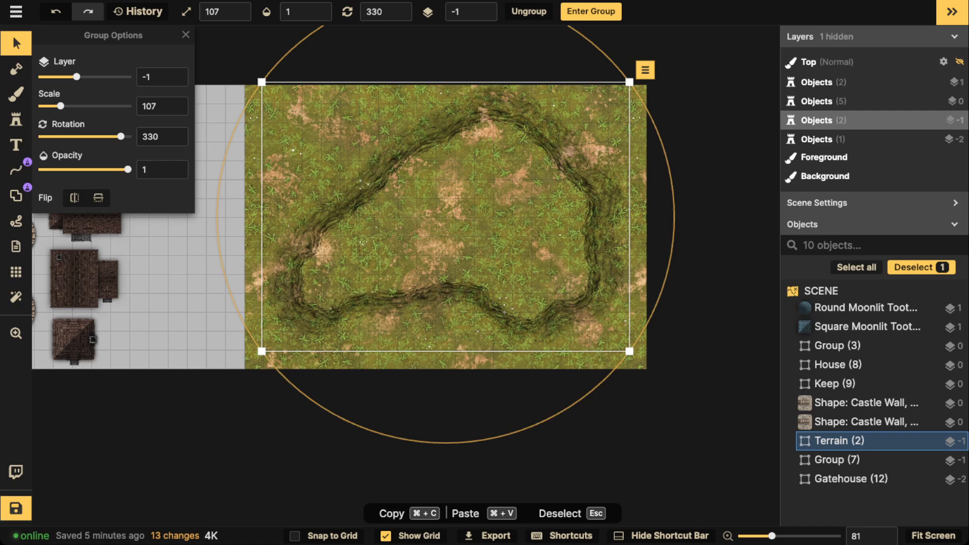
drag(629, 351, 624, 347)
drag(595, 302, 597, 309)
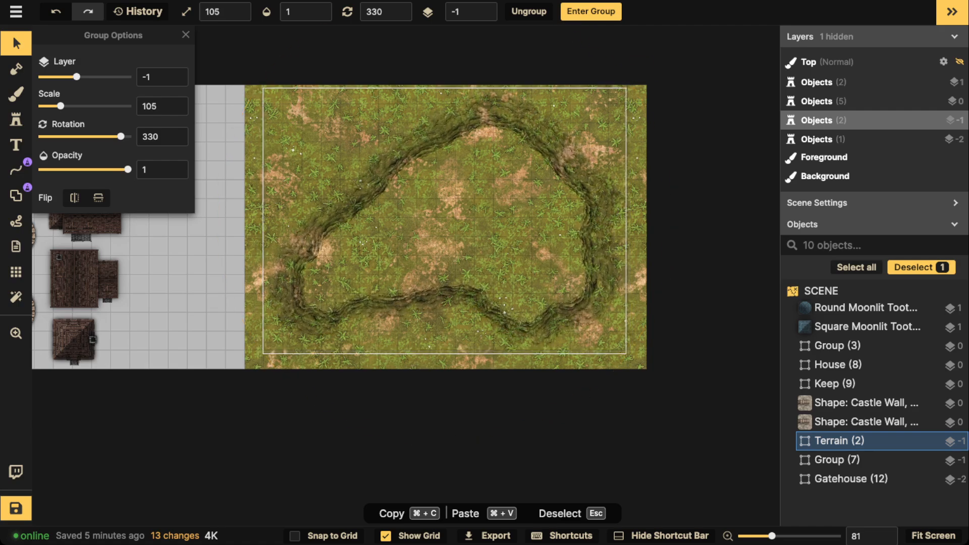
scroll(555, 201, down, 5)
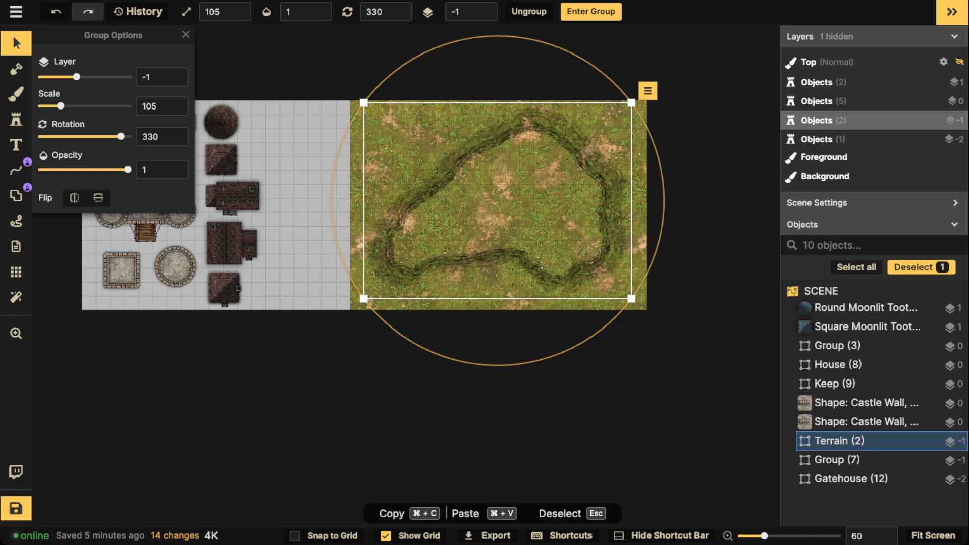
drag(534, 212, 532, 213)
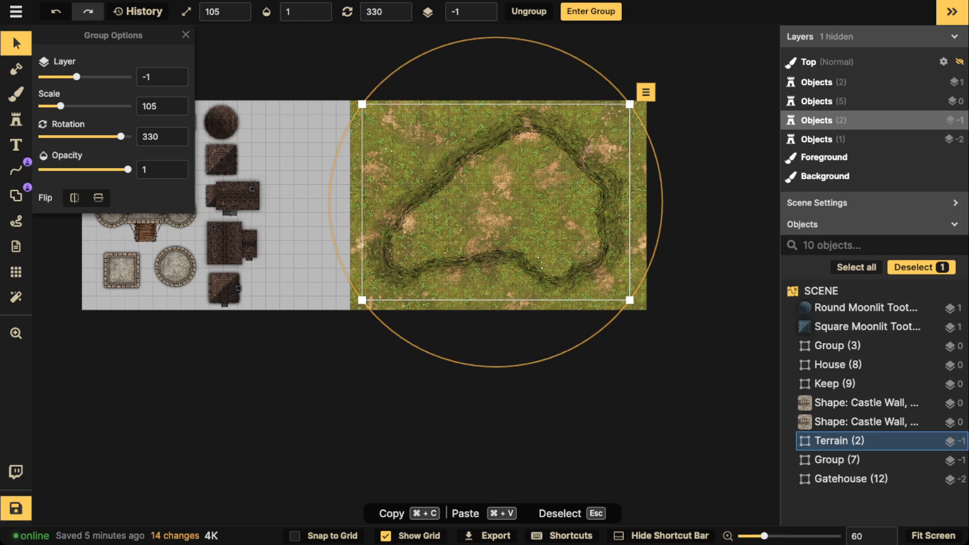
Paste another copy of the rocky hill outline and change its stroke stamp to the Castle Walls path from Castle: Royal Quarters
key(Escape)
key(super+v)
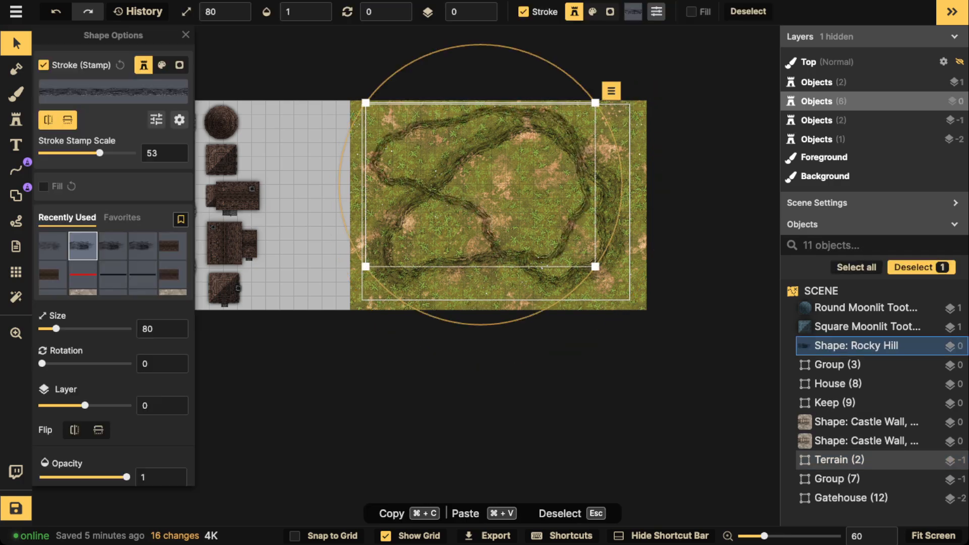
scroll(481, 184, up, 4)
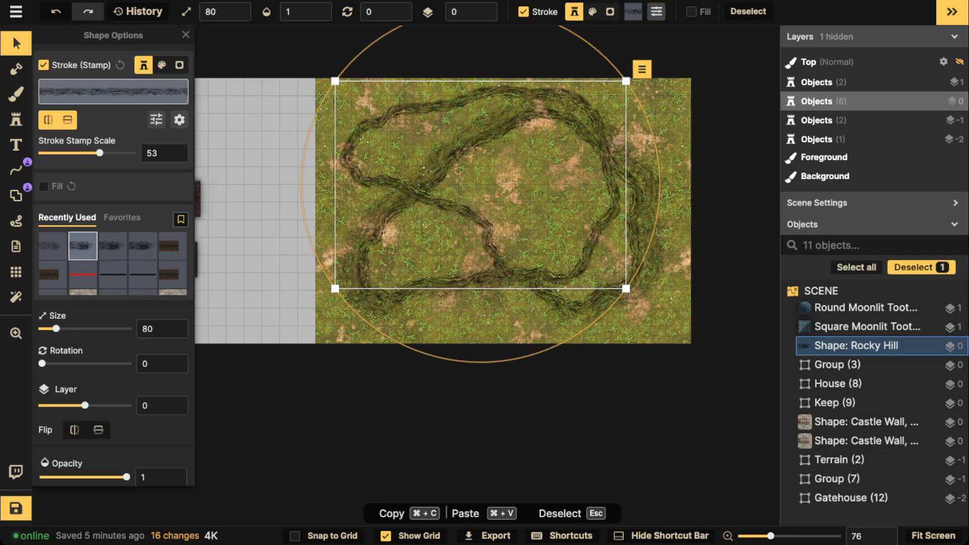
click(113, 92)
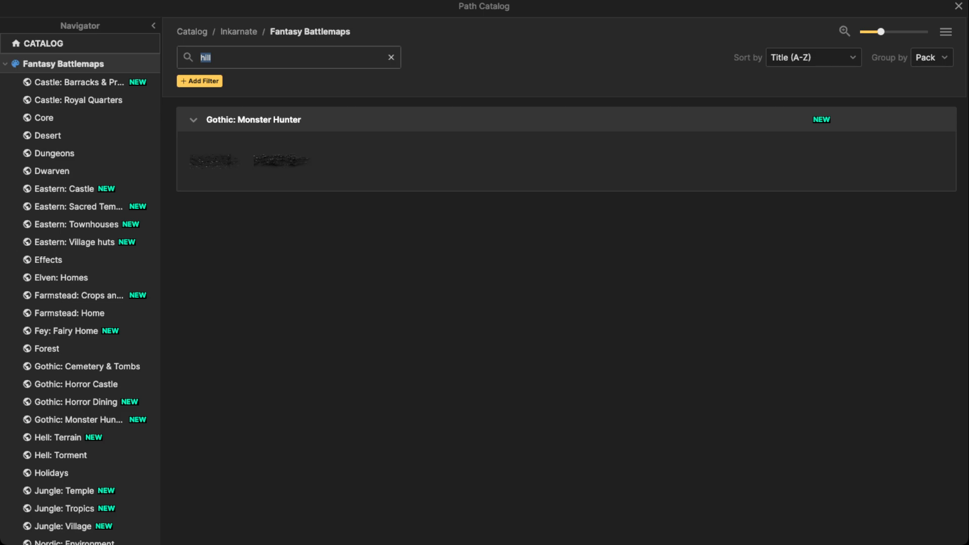
key(BackSpace)
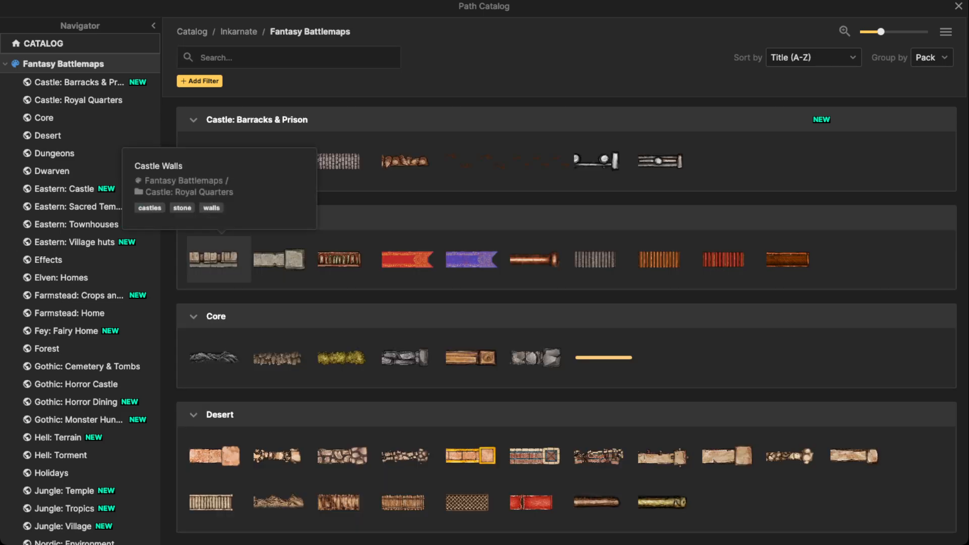
click(218, 259)
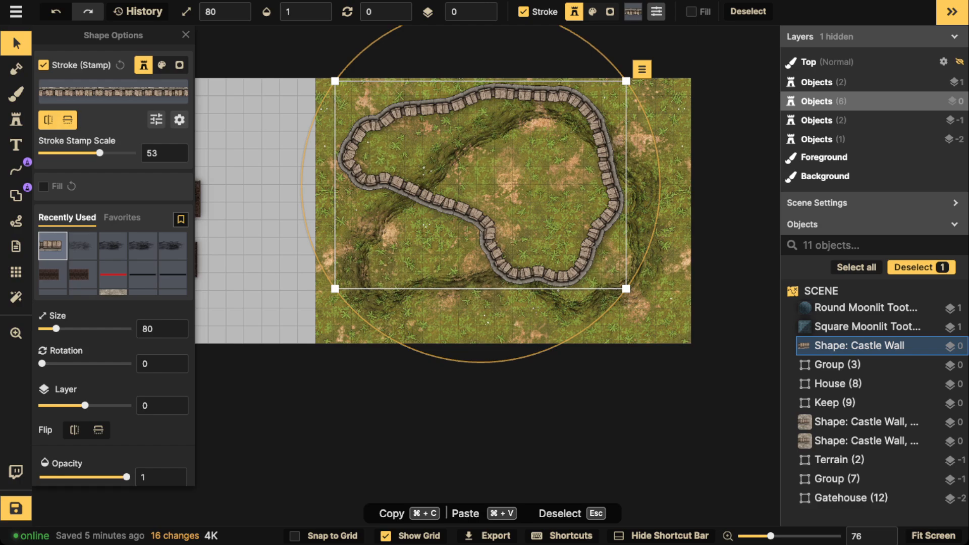
Set the castle wall's stroke stamp scale to 24 and turn off both of its stamp flips
drag(100, 152, 88, 153)
click(48, 120)
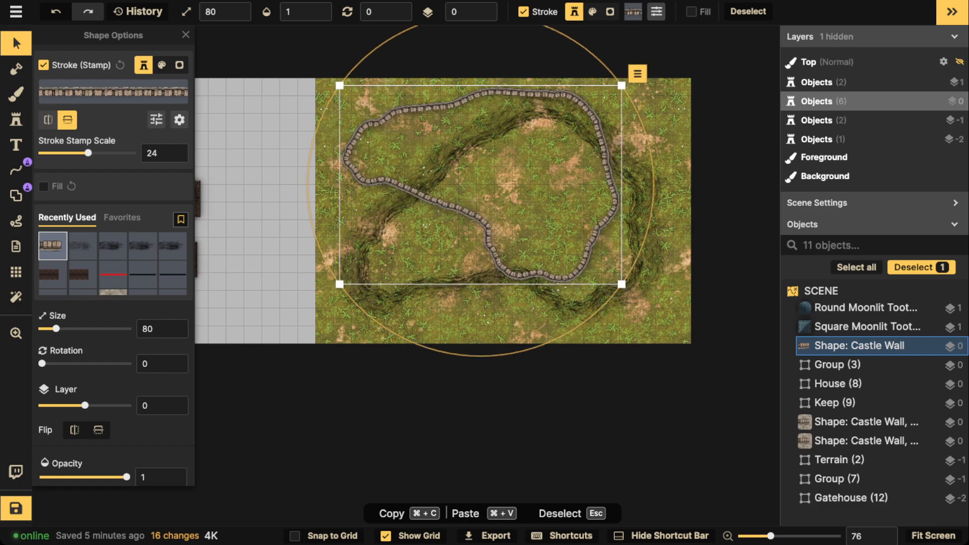
click(67, 120)
scroll(333, 150, up, 3)
scroll(370, 139, up, 10)
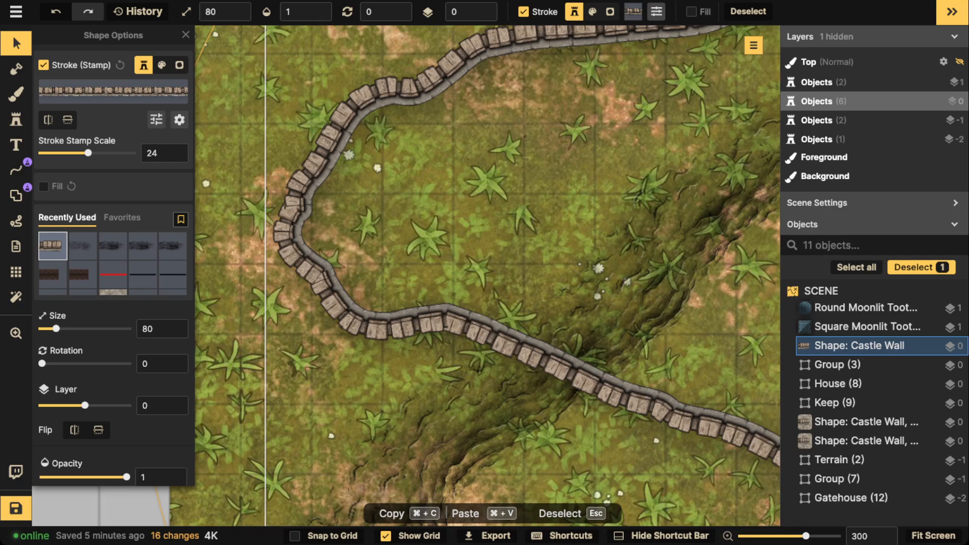
scroll(369, 137, down, 10)
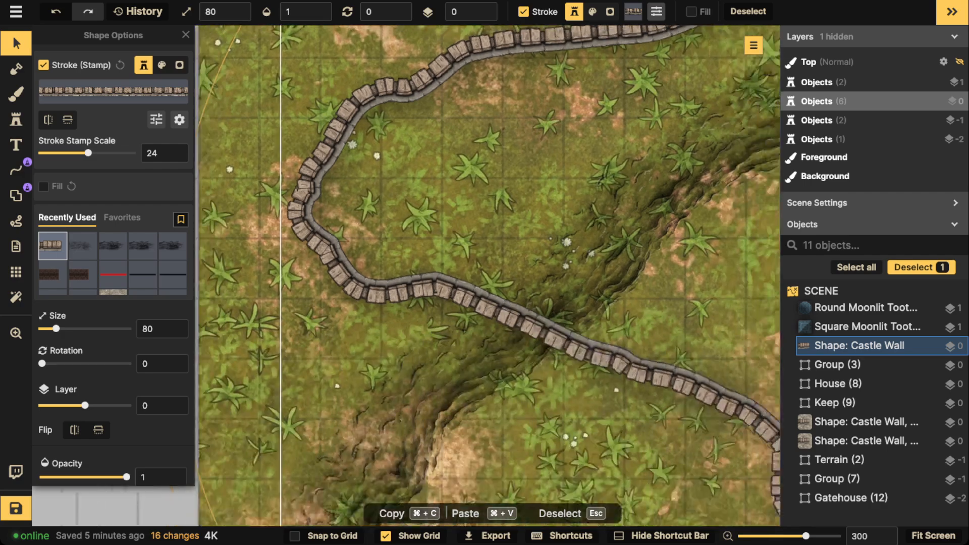
Rotate the castle wall to 330, shrink it to size 77, and align it along the inner edge of the hill
scroll(520, 182, down, 3)
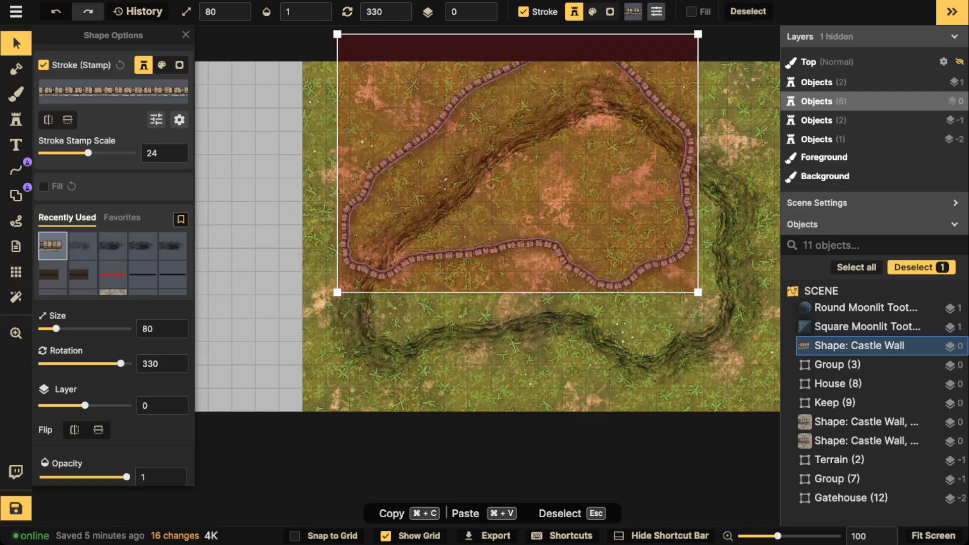
drag(520, 182, 548, 252)
drag(727, 361, 717, 355)
drag(679, 313, 684, 316)
drag(723, 358, 720, 356)
drag(681, 315, 683, 314)
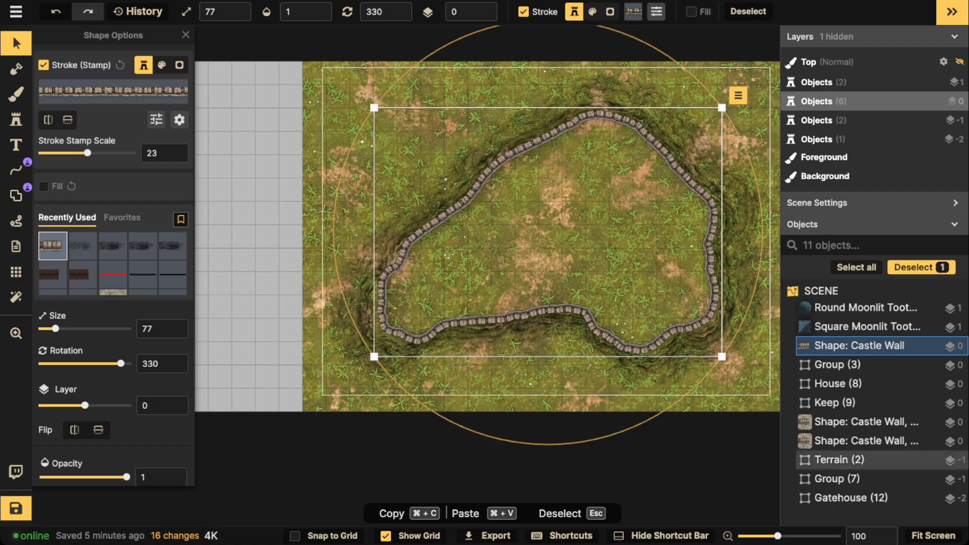
Raise the castle wall outline to layer 1, deselect it, and save the map
click(488, 9)
key(Escape)
scroll(611, 164, down, 4)
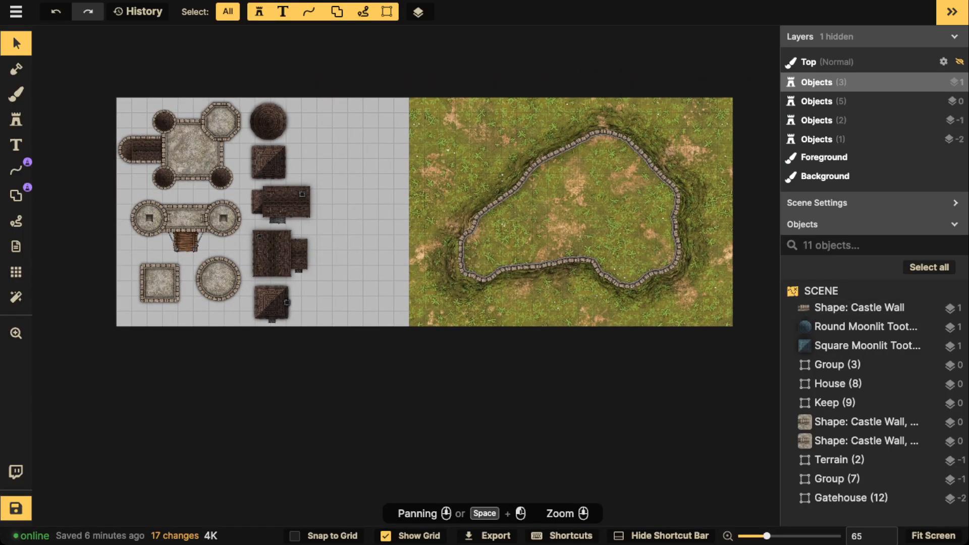
click(16, 508)
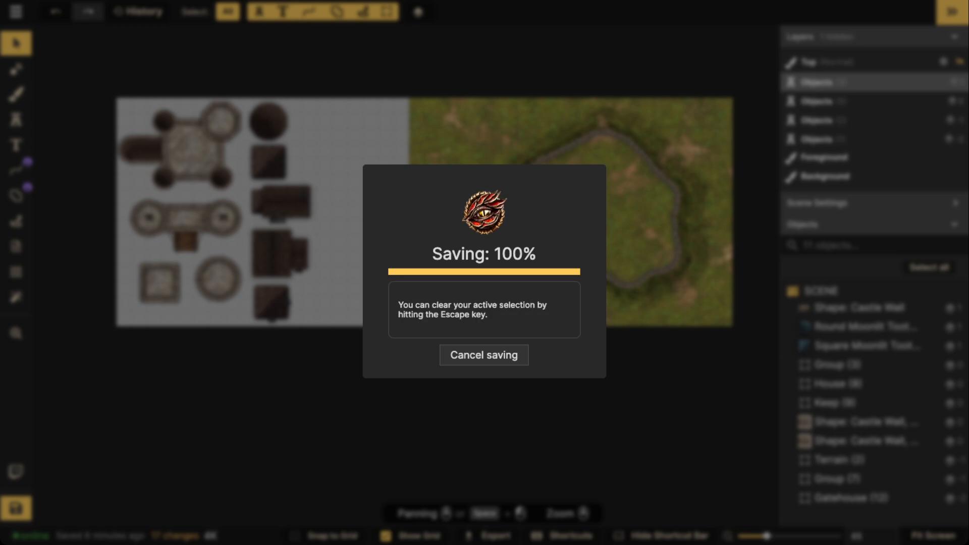
Switch the brush from color to texture, search the catalog for "grass", and pick the Core pack's grass with dirt patches
scroll(470, 183, up, 10)
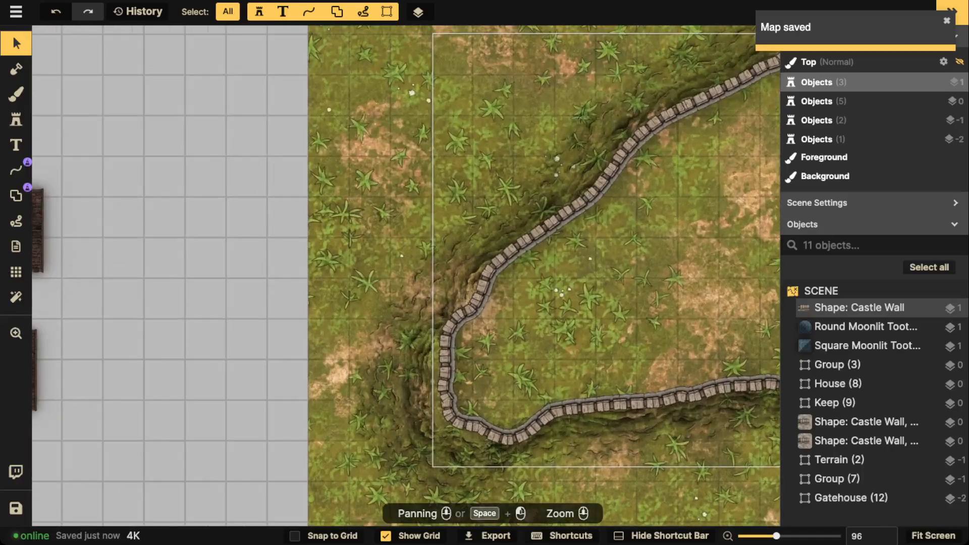
drag(470, 184, 469, 305)
scroll(484, 206, down, 5)
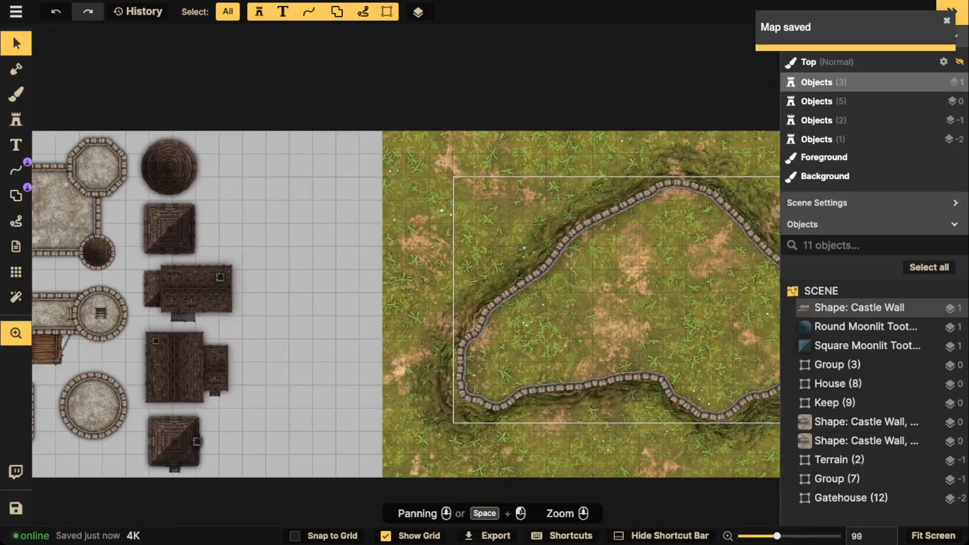
drag(485, 206, 413, 163)
scroll(413, 162, down, 1)
click(17, 94)
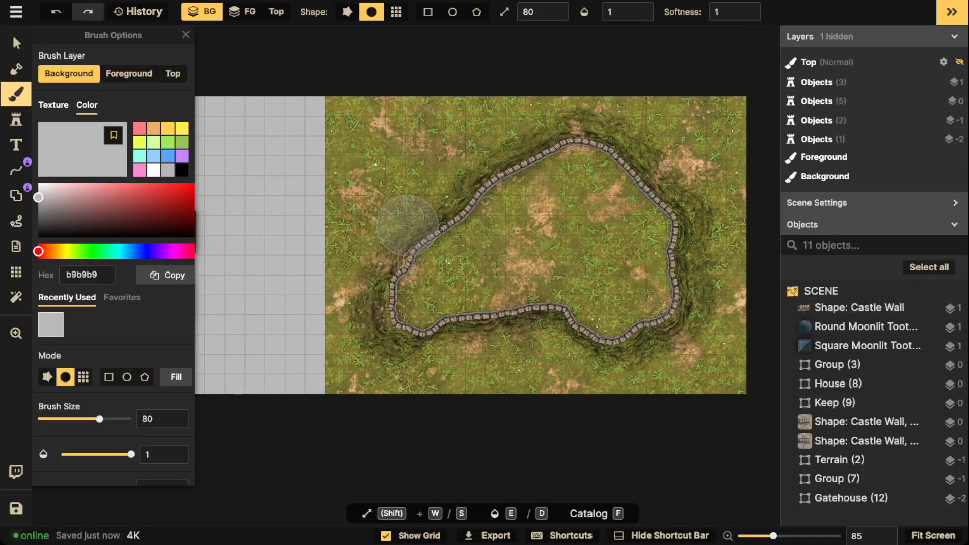
click(53, 105)
click(113, 159)
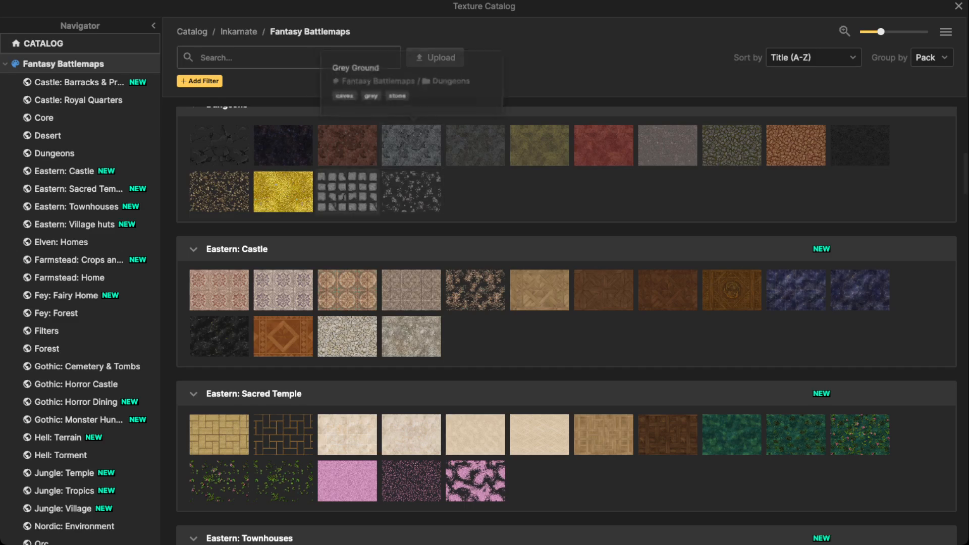
scroll(566, 326, down, 5)
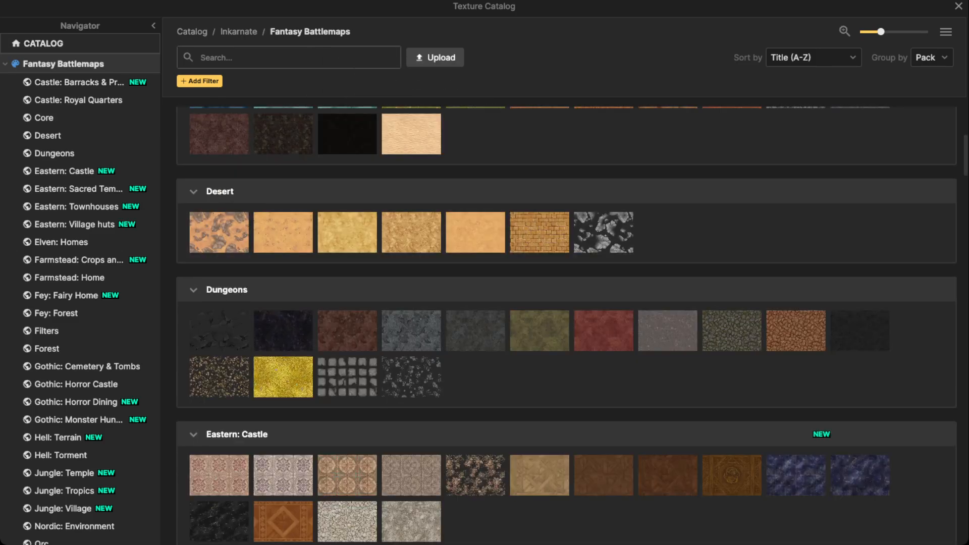
text(grass)
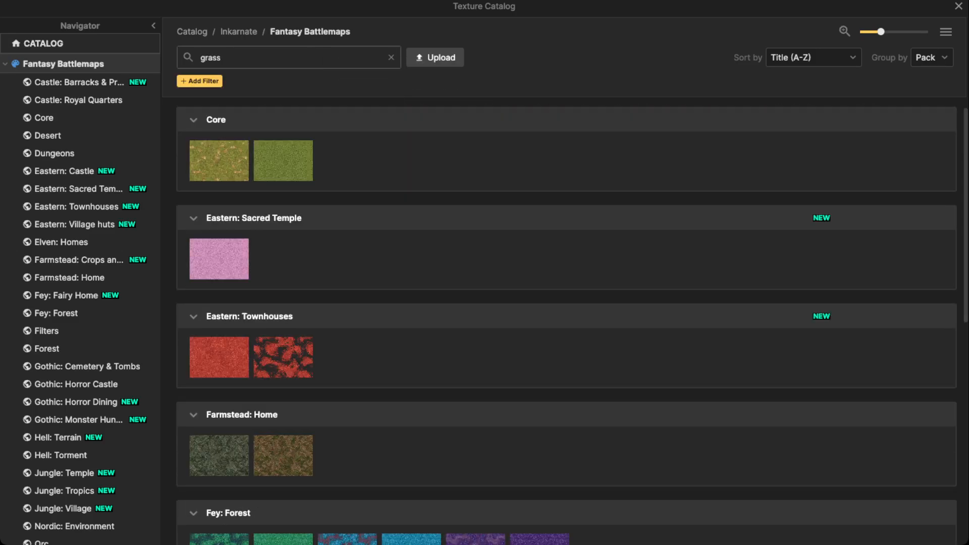
click(218, 161)
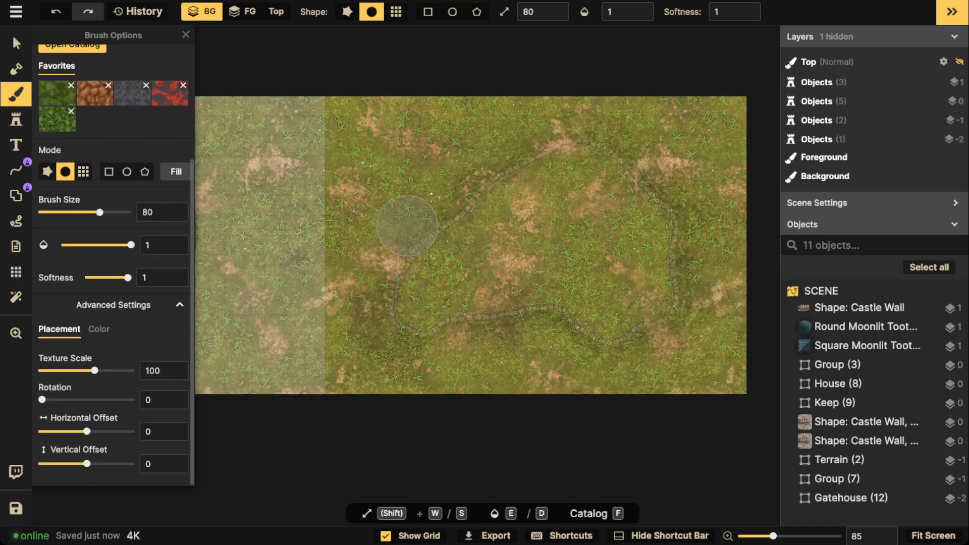
Set the grass texture scale to 26.41 and apply the texture to the foreground layer
drag(76, 370, 70, 370)
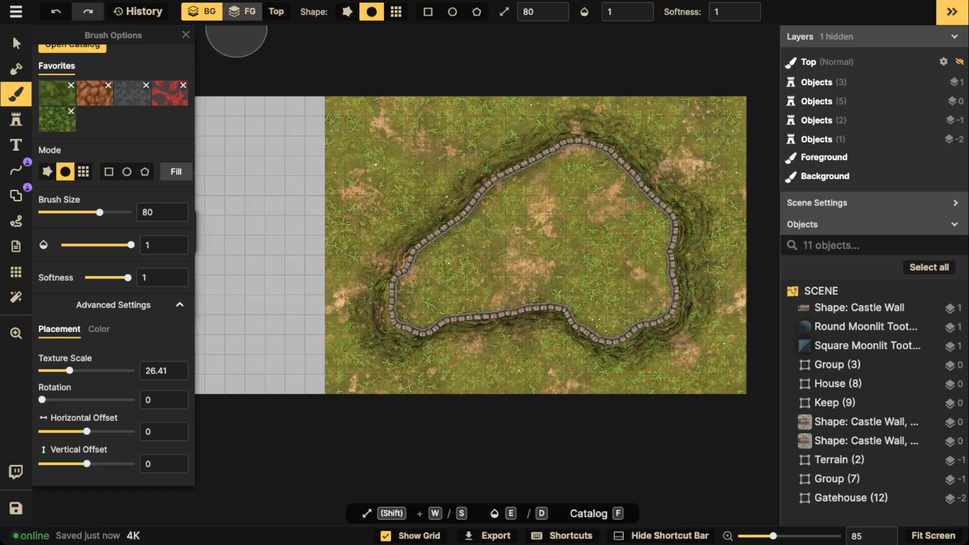
click(242, 12)
scroll(443, 232, down, 4)
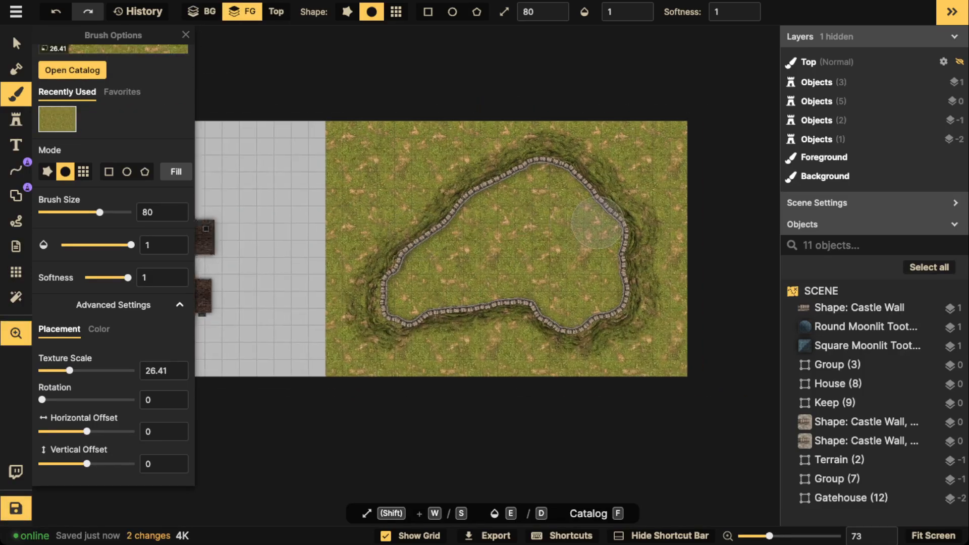
Search the texture catalog for "dirt" and pick the Core pack's plain brown dirt texture
drag(595, 223, 493, 234)
drag(421, 177, 442, 166)
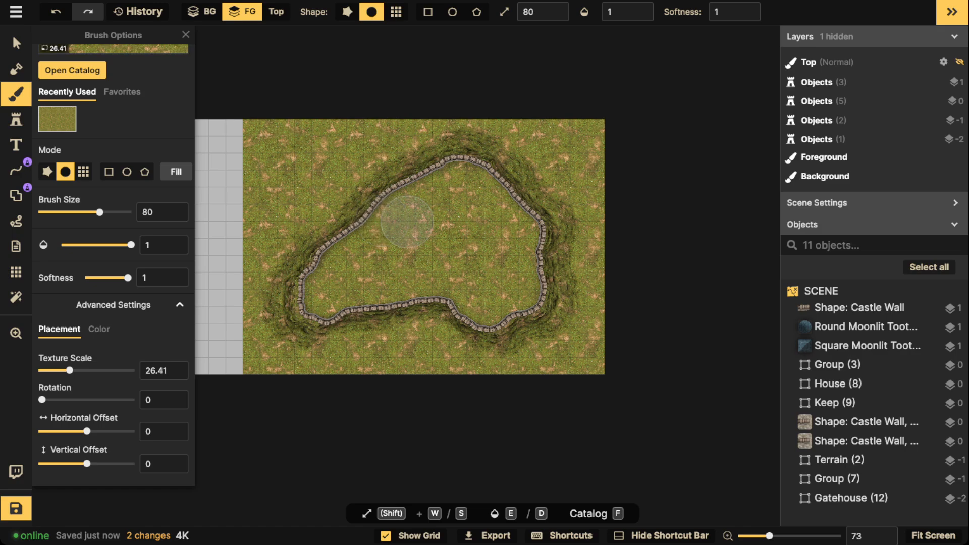
scroll(407, 222, up, 2)
scroll(407, 223, up, 2)
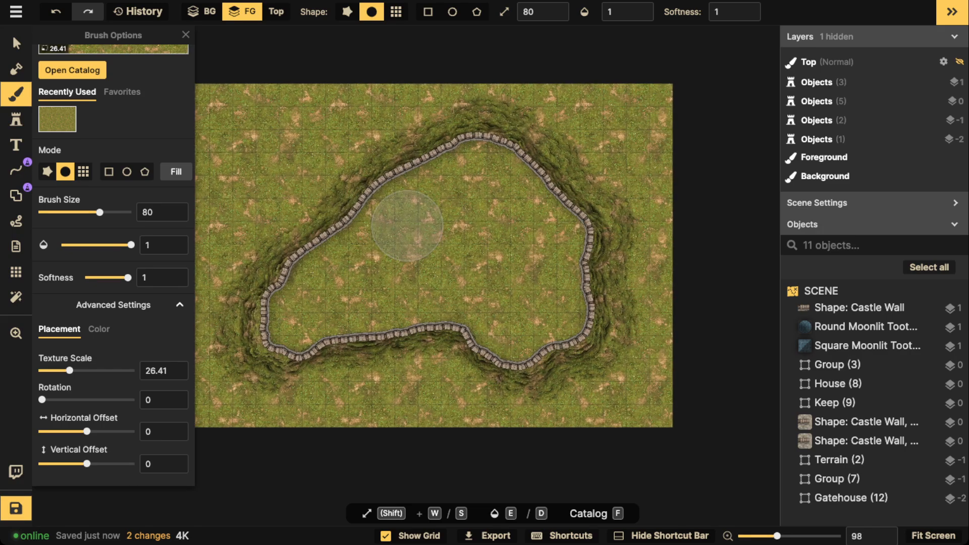
key(f)
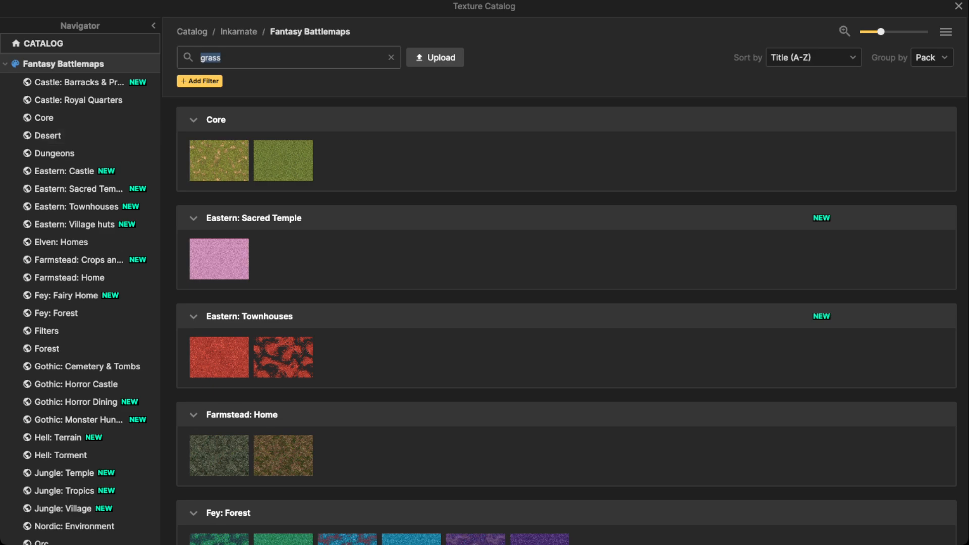
scroll(218, 302, down, 8)
scroll(219, 302, up, 8)
text(dirt)
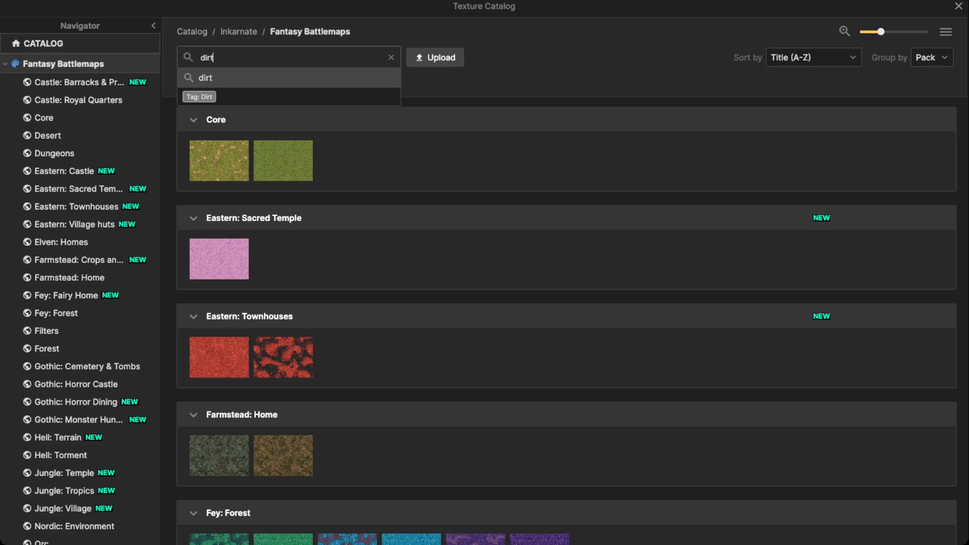
key(Return)
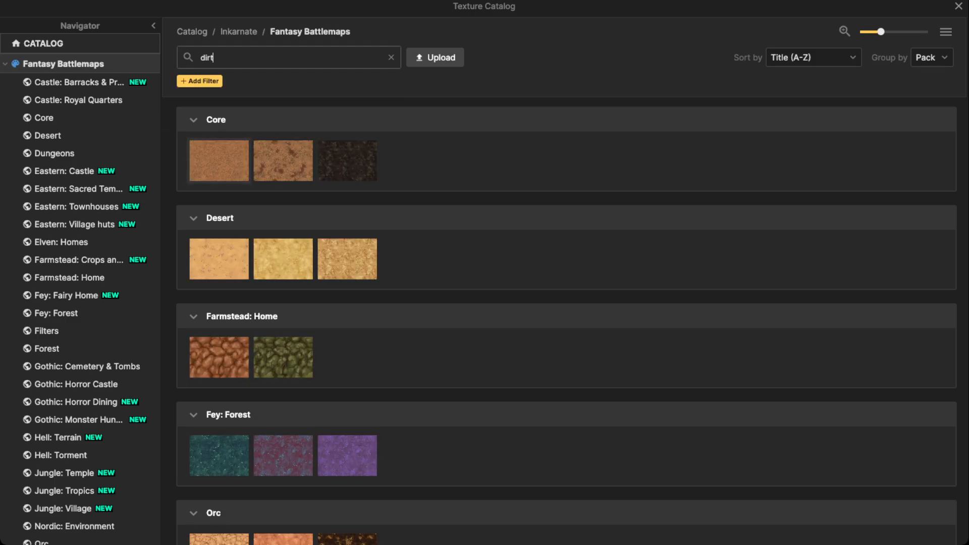
click(228, 146)
Set the dirt texture to brightness 67, scale 58.84 and brush size 60, and paint it over the whole area inside the castle wall
scroll(101, 328, down, 3)
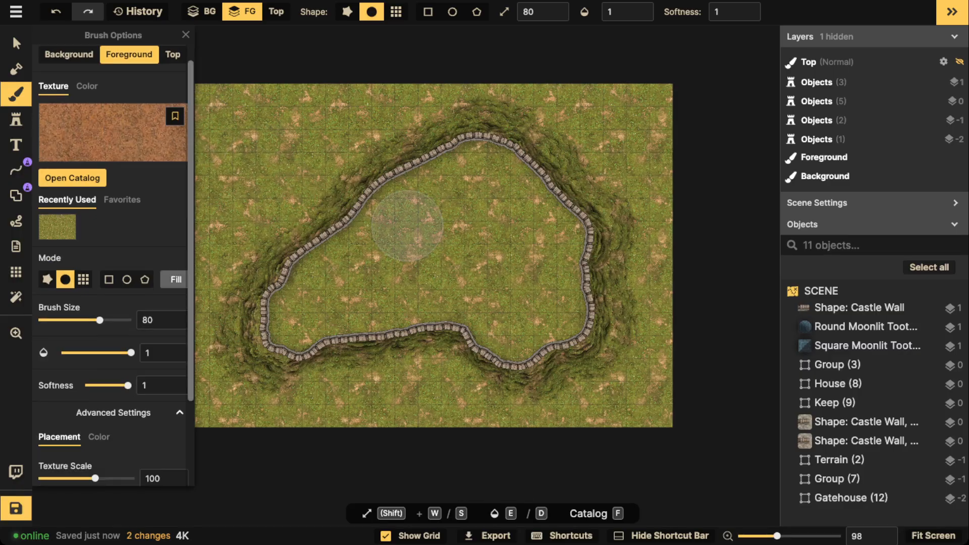
click(99, 328)
drag(87, 432, 71, 432)
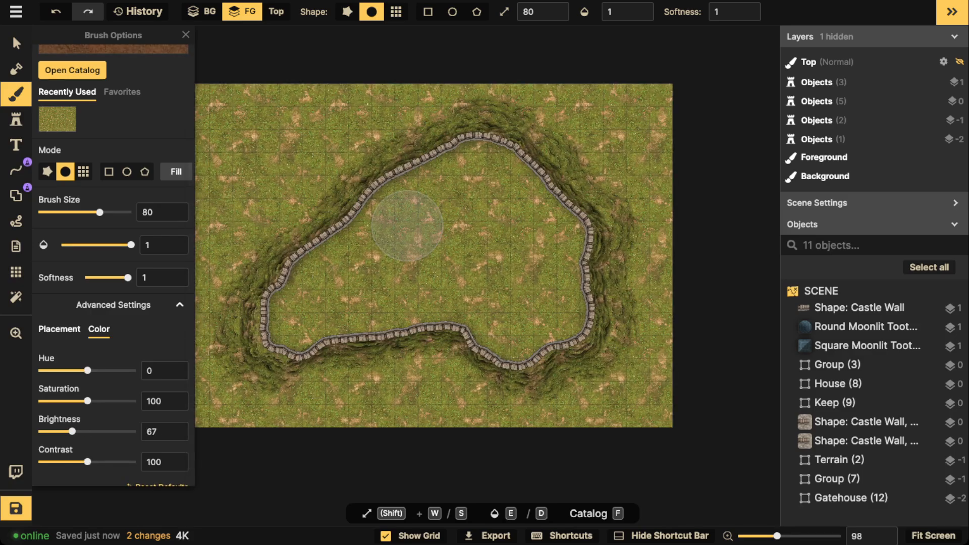
click(59, 329)
drag(95, 370, 84, 370)
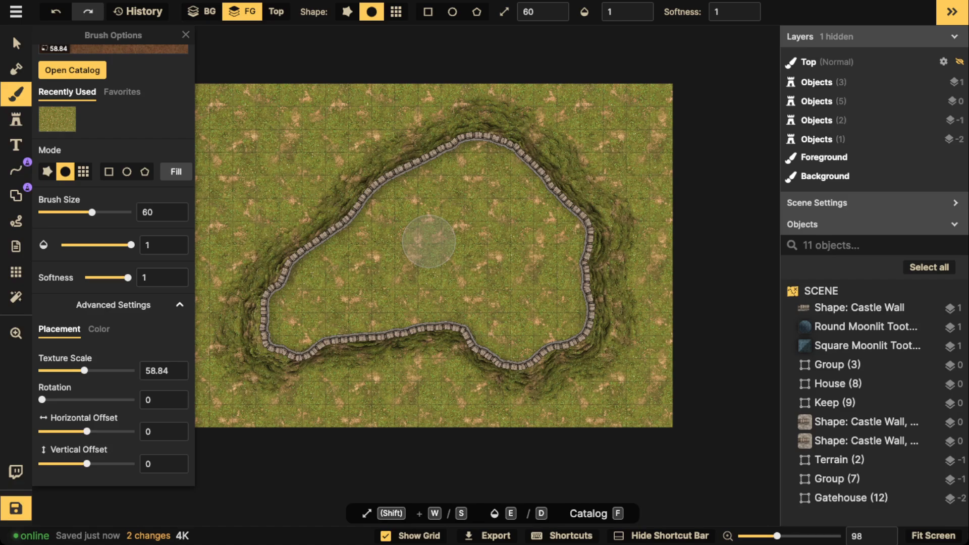
mouse_move(389, 190)
mouse_down()
mouse_move(293, 271)
mouse_move(274, 325)
mouse_move(301, 333)
mouse_move(355, 310)
mouse_move(362, 317)
mouse_move(474, 288)
mouse_move(456, 307)
mouse_move(515, 348)
mouse_move(572, 316)
mouse_move(576, 240)
mouse_move(495, 155)
mouse_move(463, 155)
mouse_move(432, 175)
mouse_move(355, 263)
mouse_move(456, 219)
mouse_move(450, 256)
mouse_move(520, 294)
mouse_move(558, 254)
mouse_move(568, 222)
mouse_move(556, 184)
mouse_move(503, 136)
mouse_move(460, 140)
mouse_move(438, 162)
mouse_move(363, 196)
mouse_move(354, 224)
mouse_move(263, 288)
mouse_move(258, 349)
mouse_move(350, 340)
mouse_move(412, 312)
mouse_move(519, 320)
mouse_move(532, 359)
mouse_move(574, 335)
mouse_move(569, 301)
mouse_move(589, 235)
mouse_move(527, 181)
mouse_move(465, 160)
mouse_move(383, 279)
mouse_move(365, 289)
mouse_move(377, 248)
mouse_move(445, 206)
mouse_move(439, 200)
mouse_move(439, 243)
mouse_move(513, 312)
mouse_move(520, 218)
mouse_move(378, 261)
mouse_up()
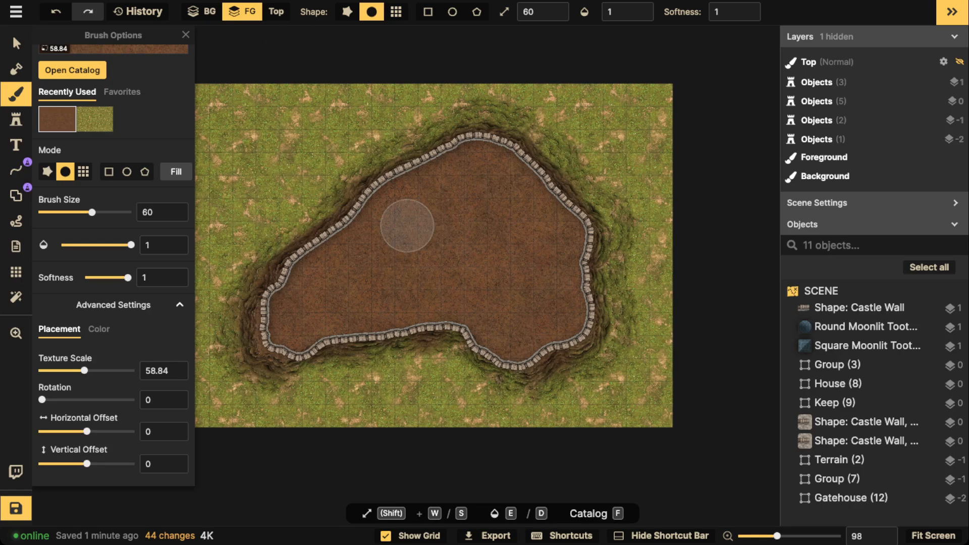
Lock the castle wall outline and the Terrain group, leaving nothing selected
click(17, 43)
scroll(344, 200, down, 2)
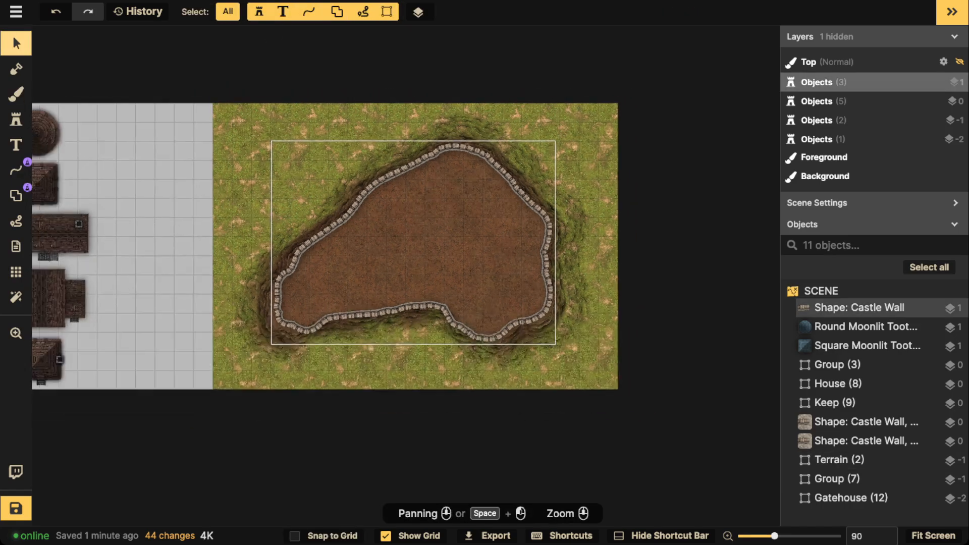
drag(284, 58, 506, 298)
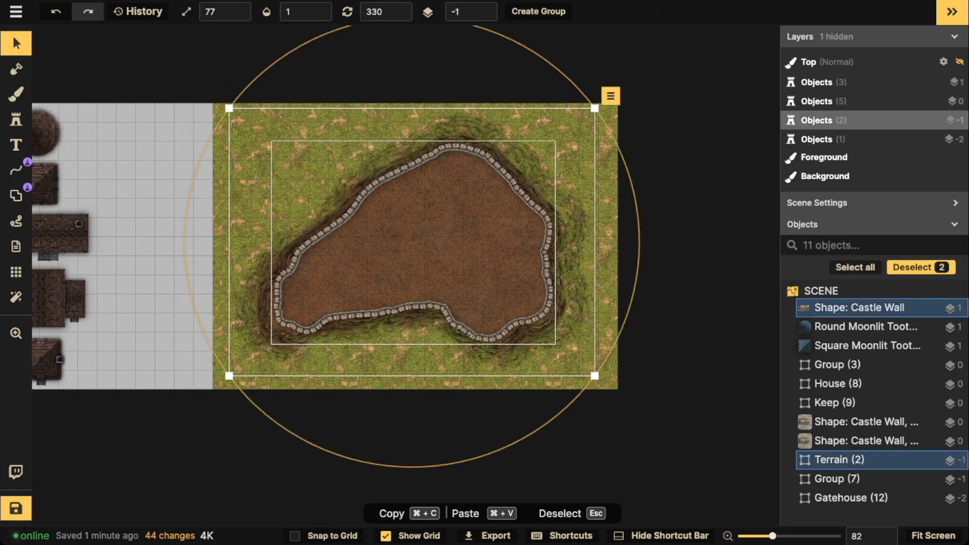
key(l)
key(Escape)
scroll(499, 287, down, 1)
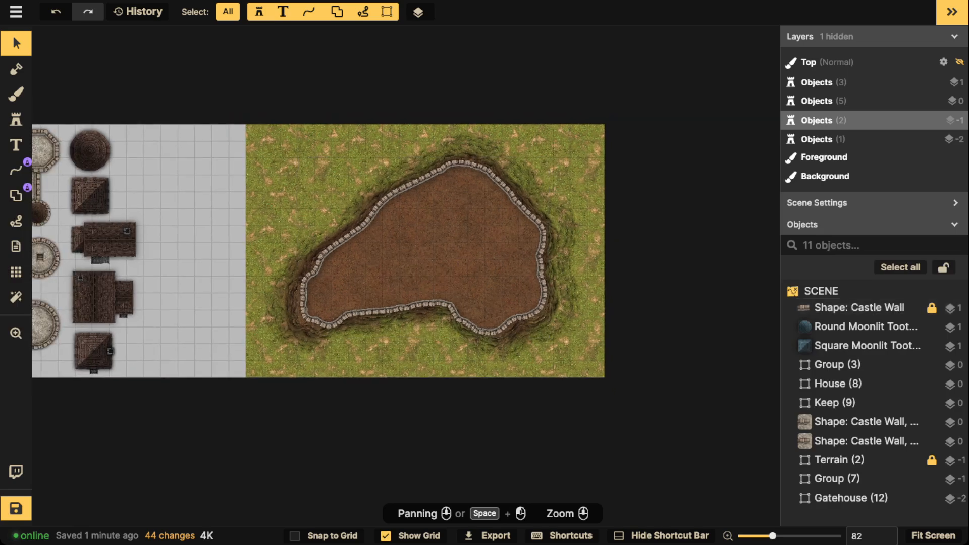
Move the Gatehouse group from the grey parts area onto the southern stretch of the castle wall
drag(312, 288, 494, 271)
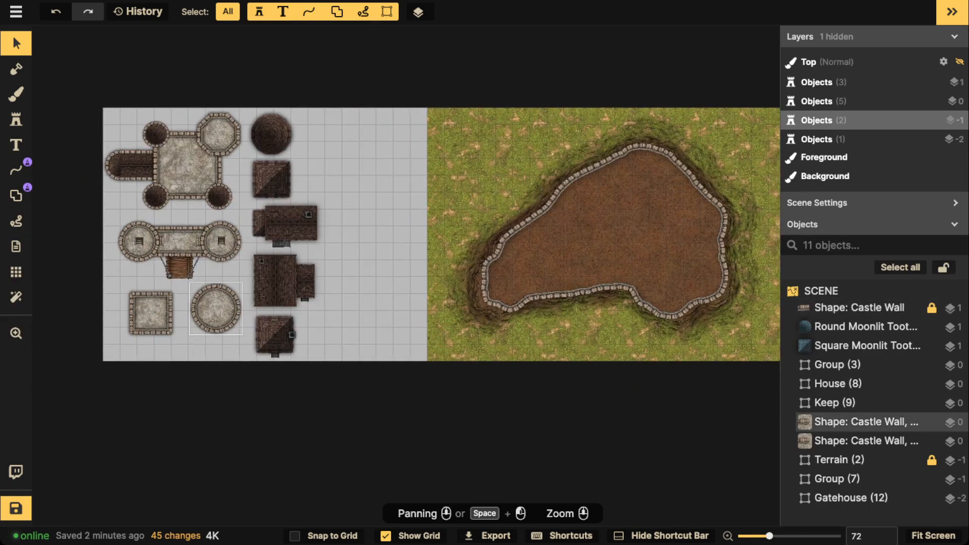
click(217, 308)
click(857, 498)
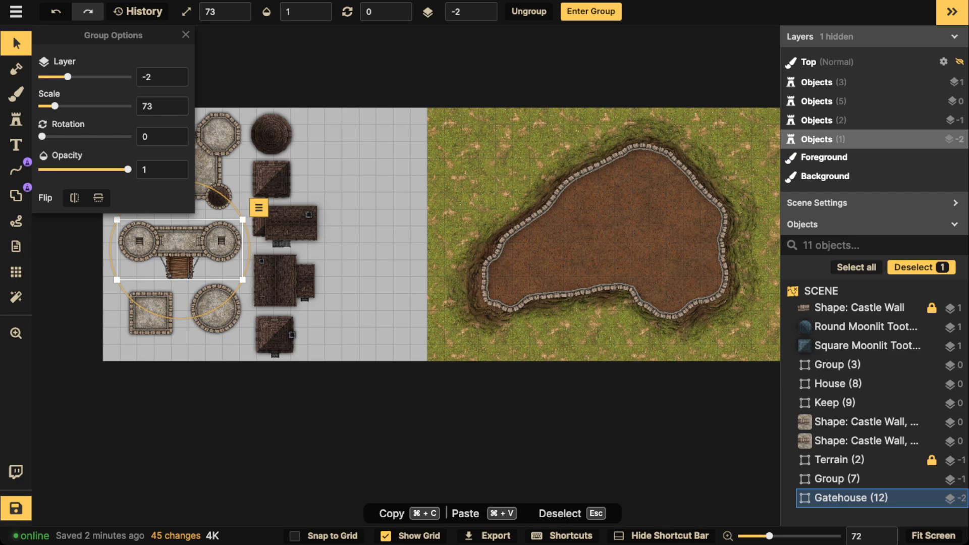
click(180, 242)
drag(181, 242, 624, 291)
key(Escape)
key(Escape)
click(565, 279)
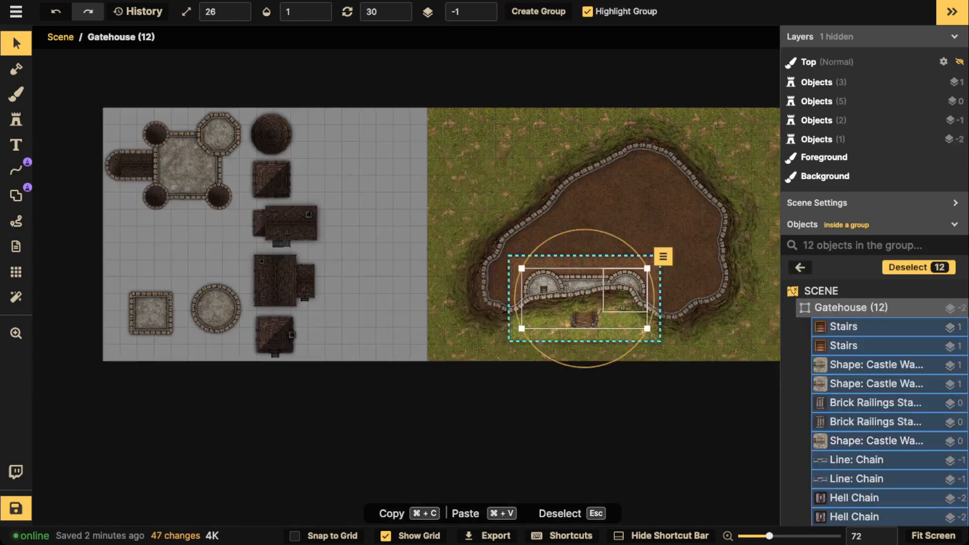
key(Escape)
key(Escape)
key(Escape)
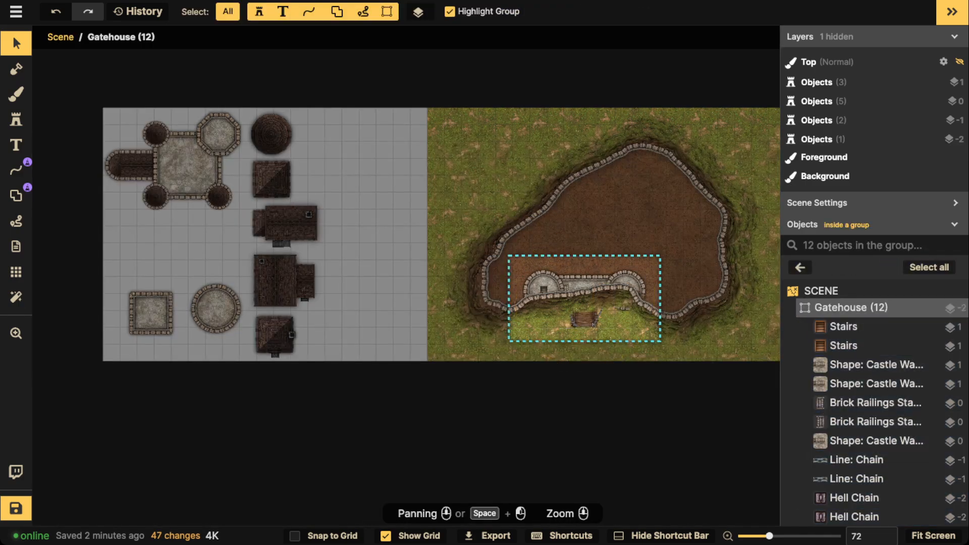
Raise the Gatehouse group to layer 2 so it sits above the castle wall
click(575, 286)
scroll(549, 148, up, 2)
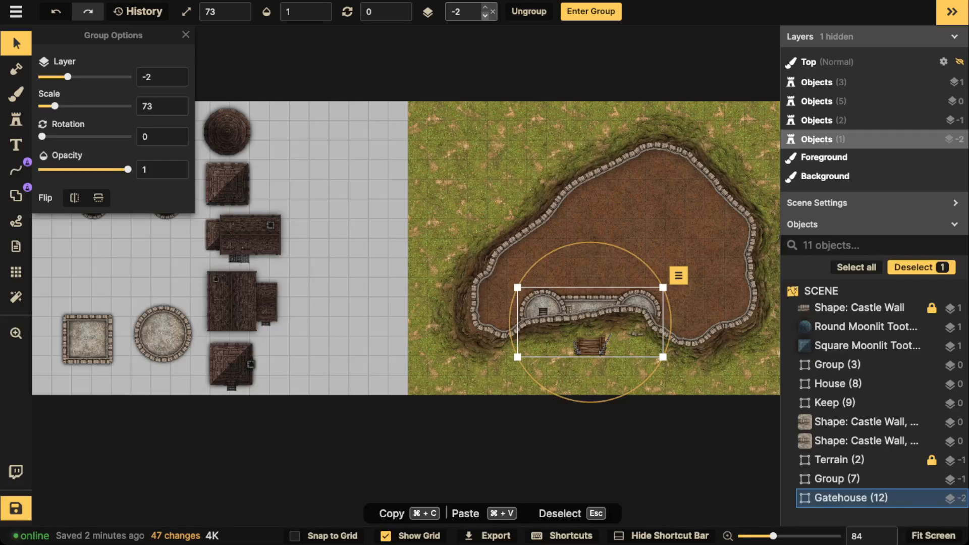
click(485, 7)
click(485, 6)
click(485, 6)
click(484, 7)
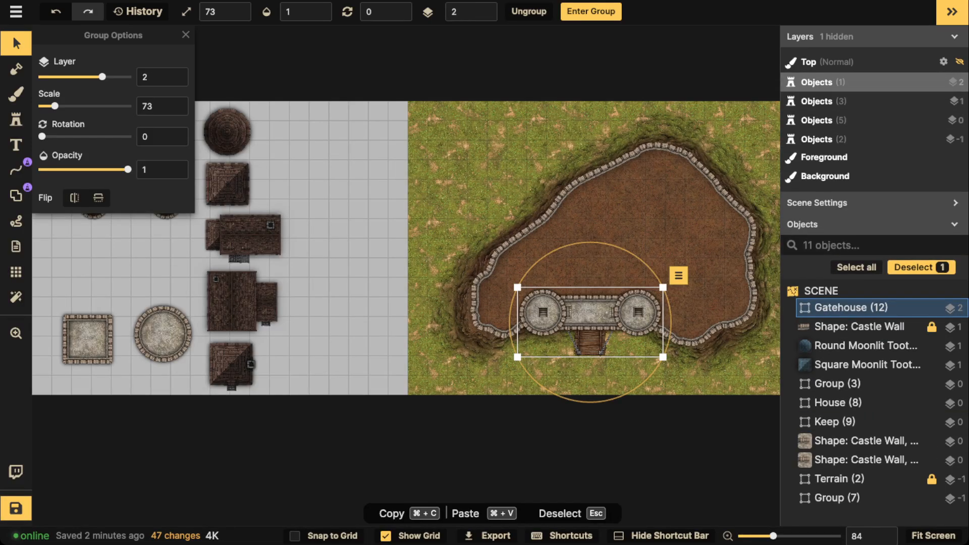
Shrink the Gatehouse group to scale 53 and place it on the southern wall line
scroll(566, 336, up, 2)
drag(504, 363, 529, 350)
scroll(580, 313, up, 4)
scroll(590, 318, up, 1)
drag(591, 318, 546, 321)
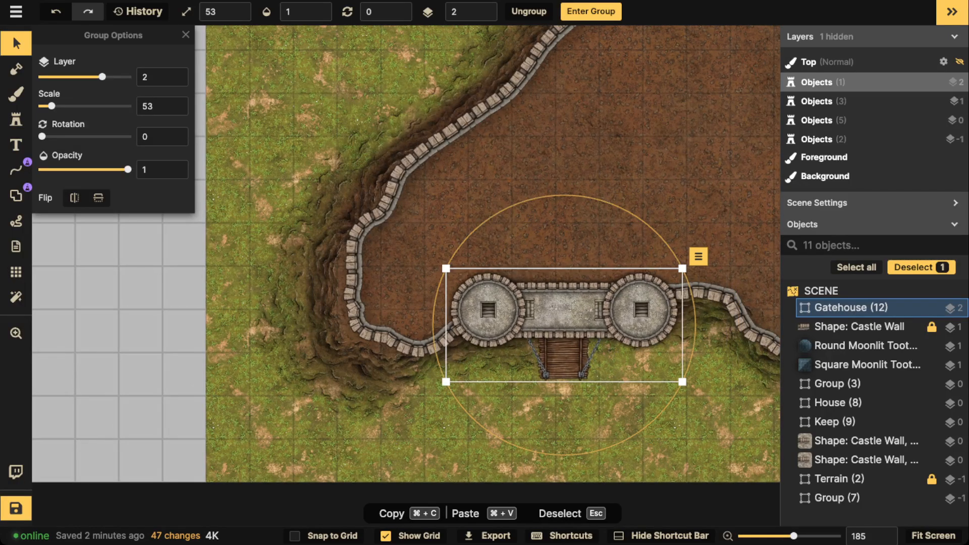
Rotate the Gatehouse group to 354 and adjust its position to follow the southern wall
scroll(469, 263, down, 1)
scroll(554, 350, down, 3)
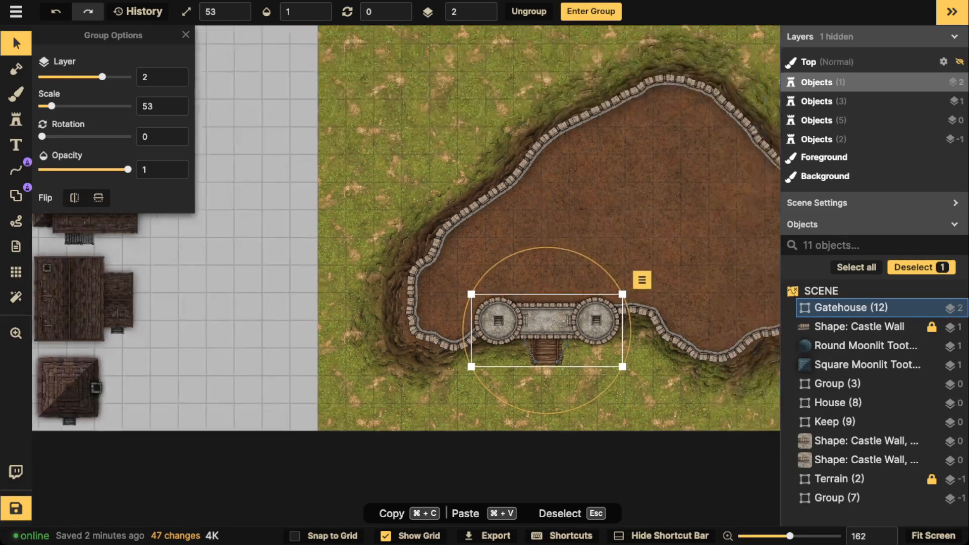
scroll(554, 351, down, 2)
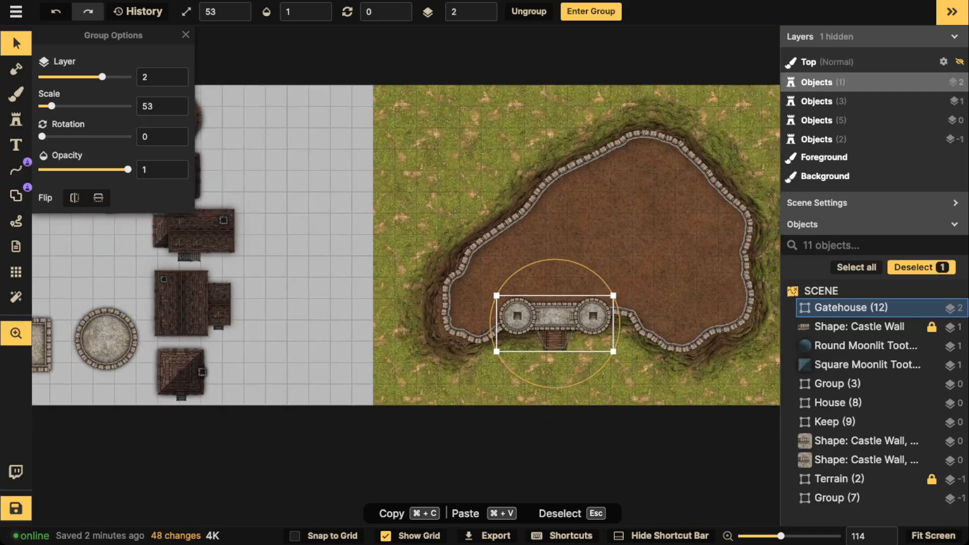
drag(547, 339, 554, 334)
drag(535, 277, 538, 274)
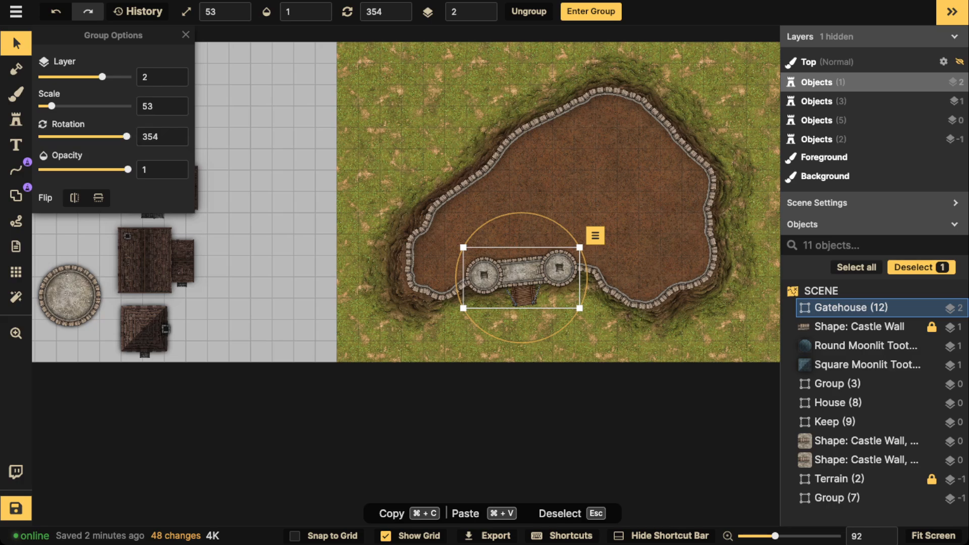
Bring the Keep group over to the grassy half, raise it to layer 3, and shrink it to scale 53
click(186, 34)
drag(68, 106, 488, 148)
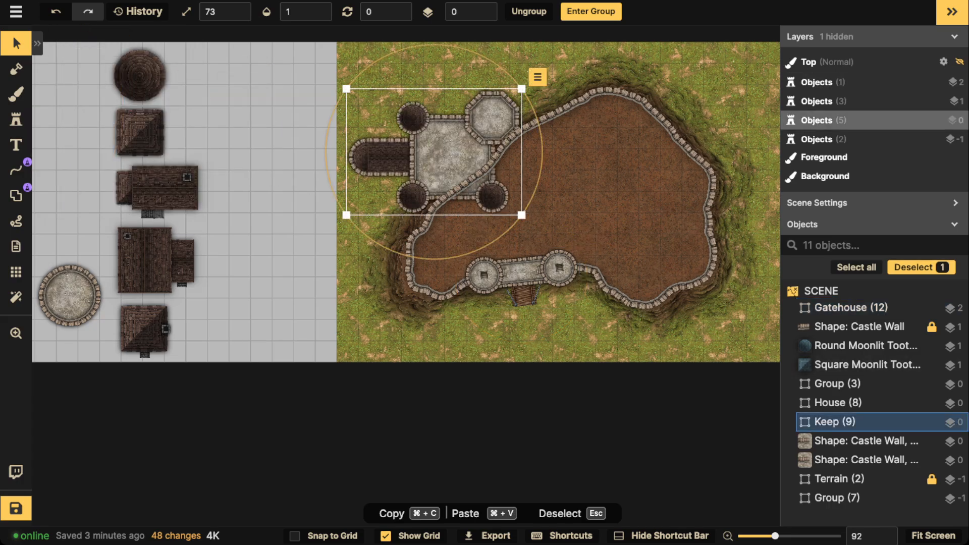
click(489, 9)
click(488, 10)
click(489, 9)
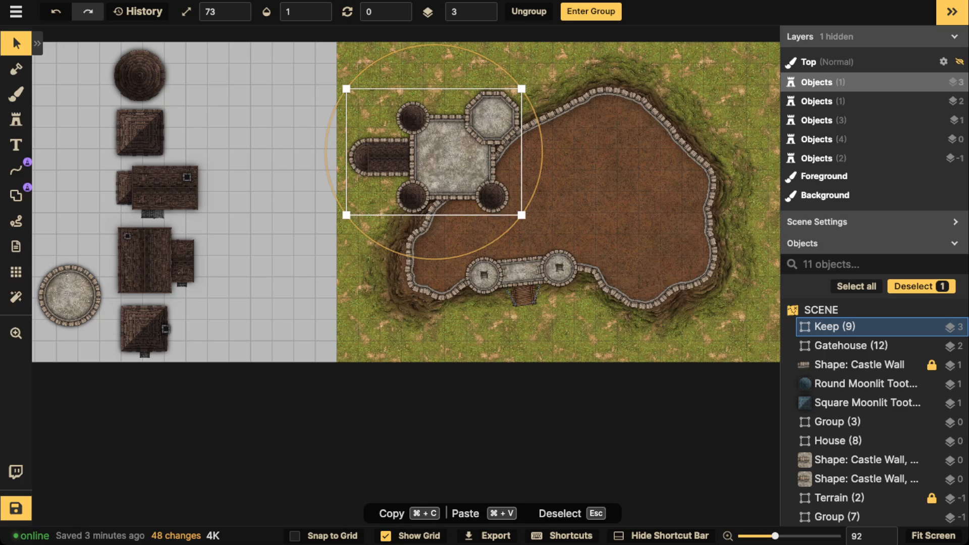
key(bracketleft)
key(bracketleft)
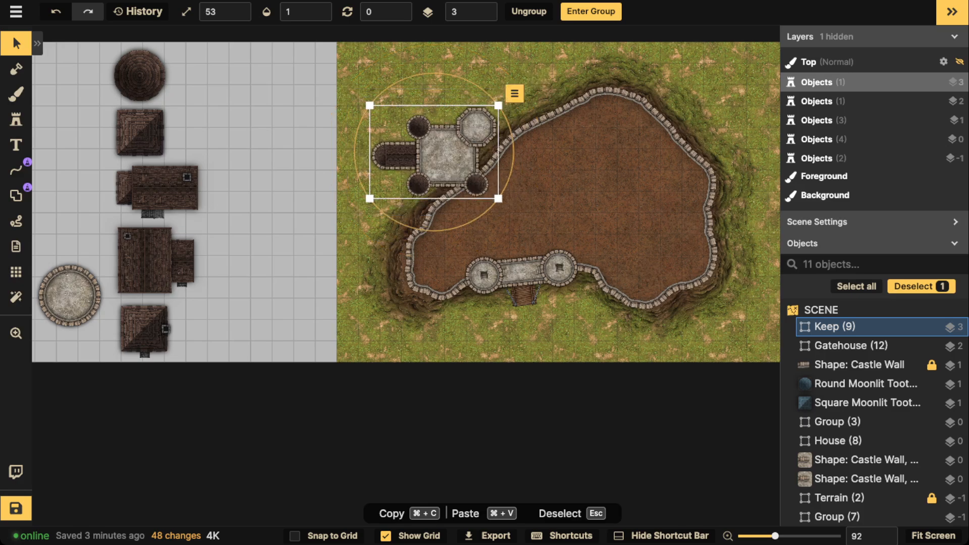
Position the Keep at the northern peak of the walled area, rotate it to 336, and deselect it
drag(444, 154, 610, 118)
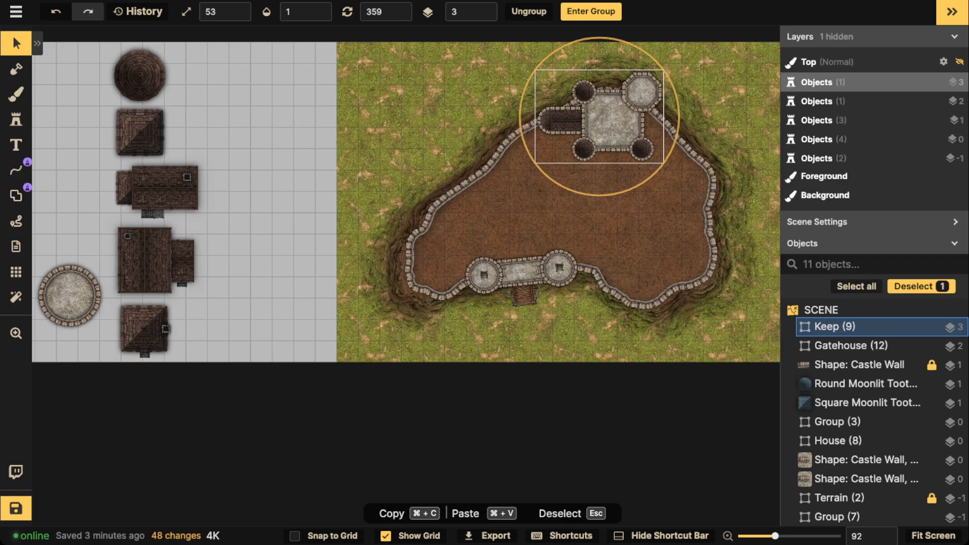
drag(679, 116, 669, 77)
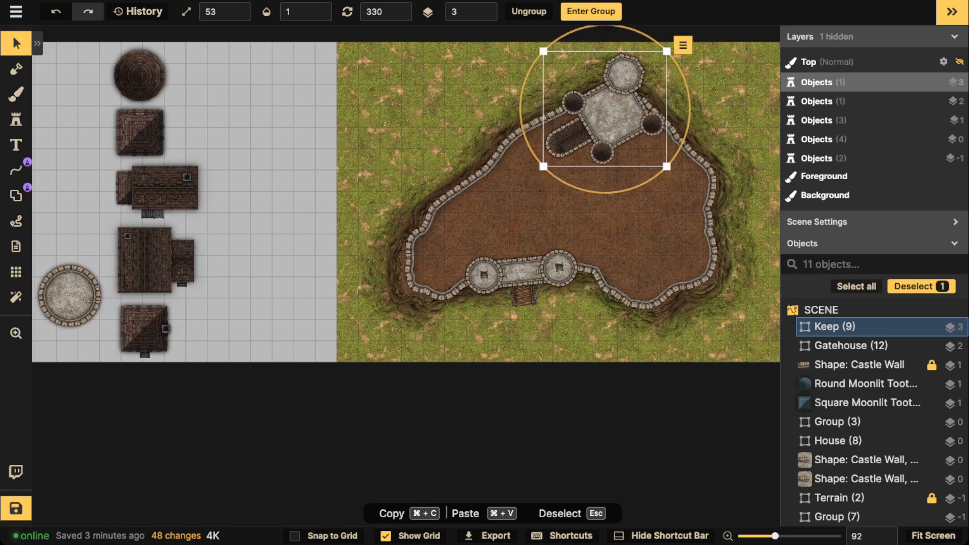
drag(612, 115, 602, 132)
drag(669, 164, 664, 172)
drag(603, 133, 599, 133)
key(Escape)
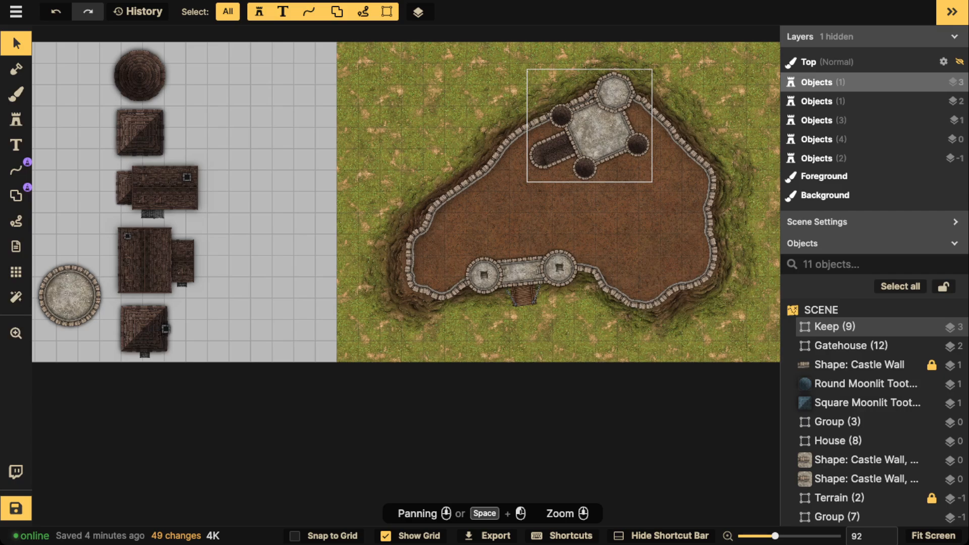
click(600, 133)
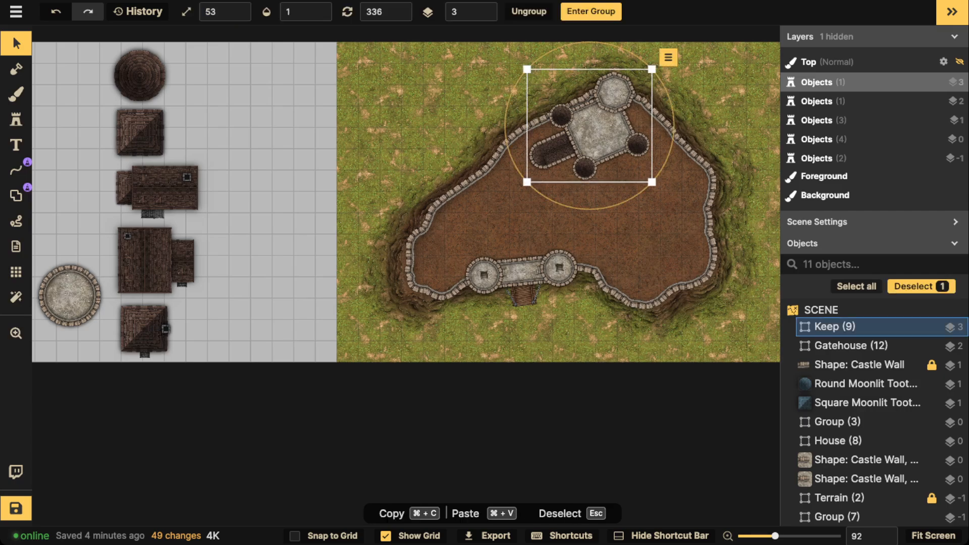
key(Escape)
click(522, 273)
key(Escape)
drag(169, 271, 284, 299)
click(184, 323)
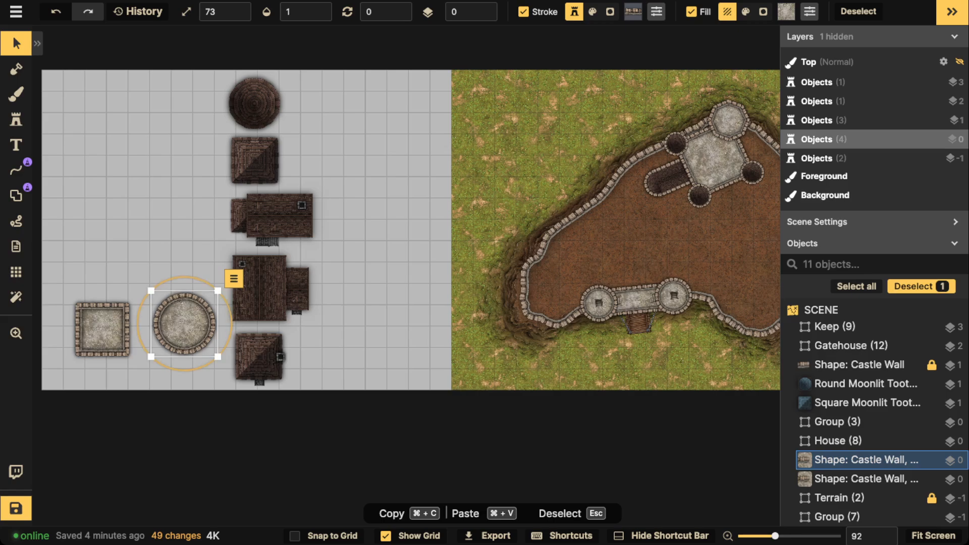
drag(184, 323, 97, 276)
key(super+c)
key(super+v)
scroll(439, 183, up, 2)
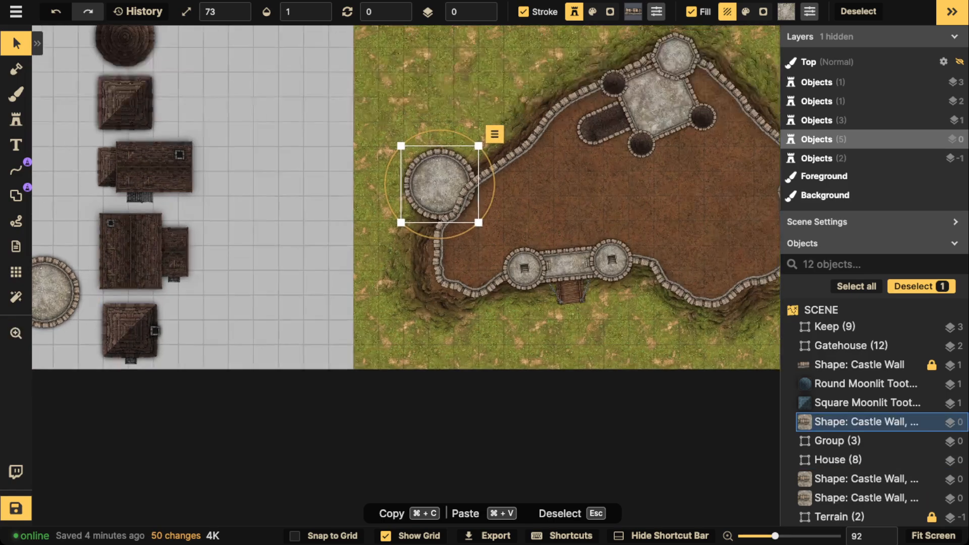
scroll(439, 184, up, 2)
key(Delete)
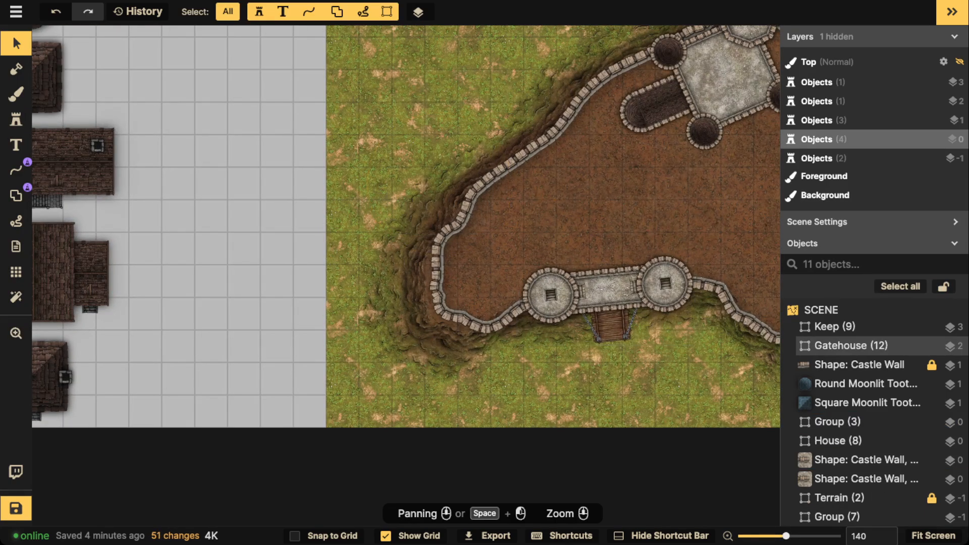
Copy a round tower from the Gatehouse group and paste it as a separate object inside the western end of the wall
double_click(541, 285)
click(541, 286)
key(Escape)
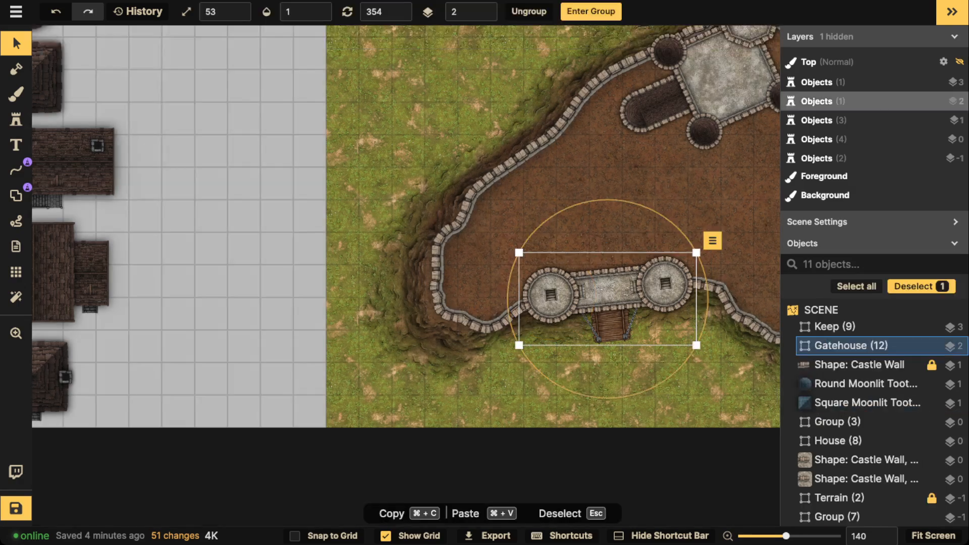
key(Escape)
key(super+v)
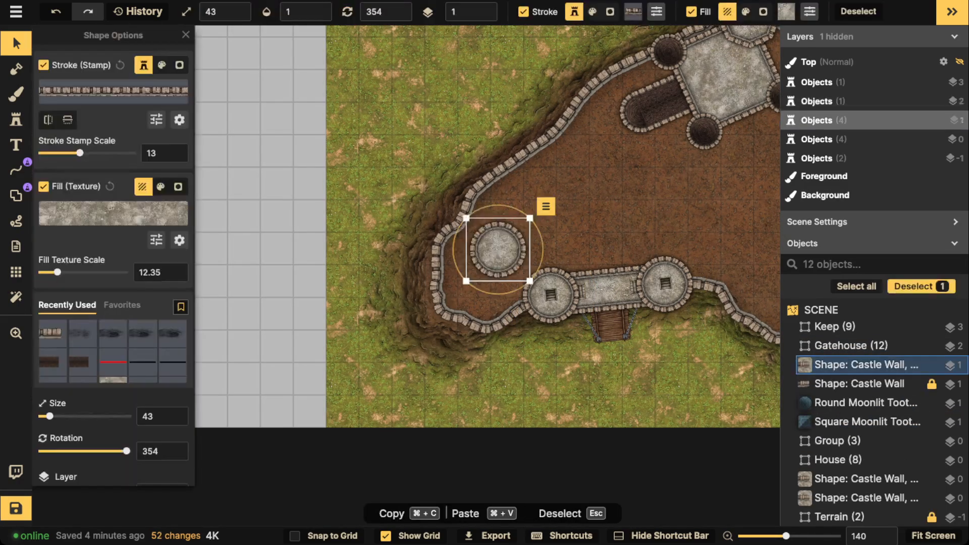
scroll(487, 226, down, 3)
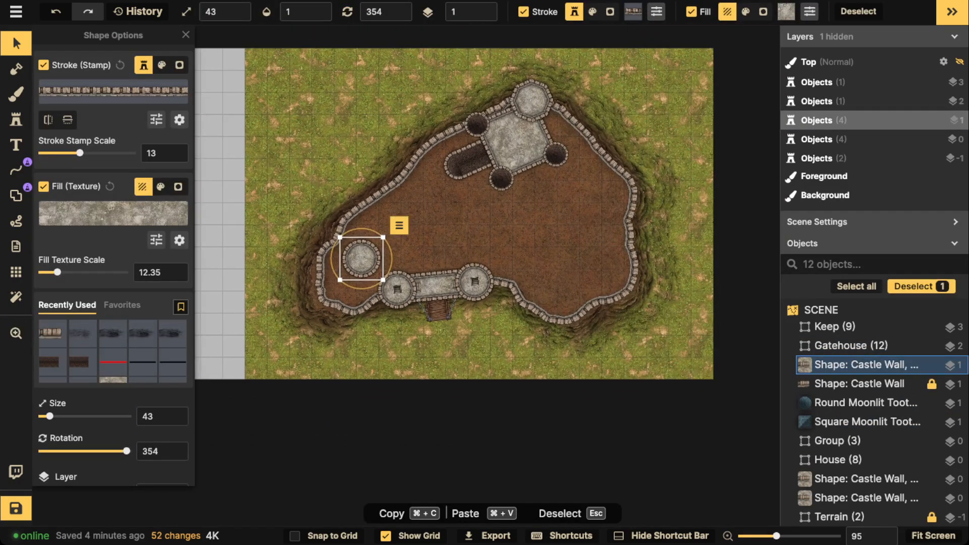
Move the loose round tower to the northeastern grass and the Keep group to the northwestern grass, clearing both from the walled hill
drag(361, 257, 661, 87)
key(Escape)
scroll(414, 242, up, 3)
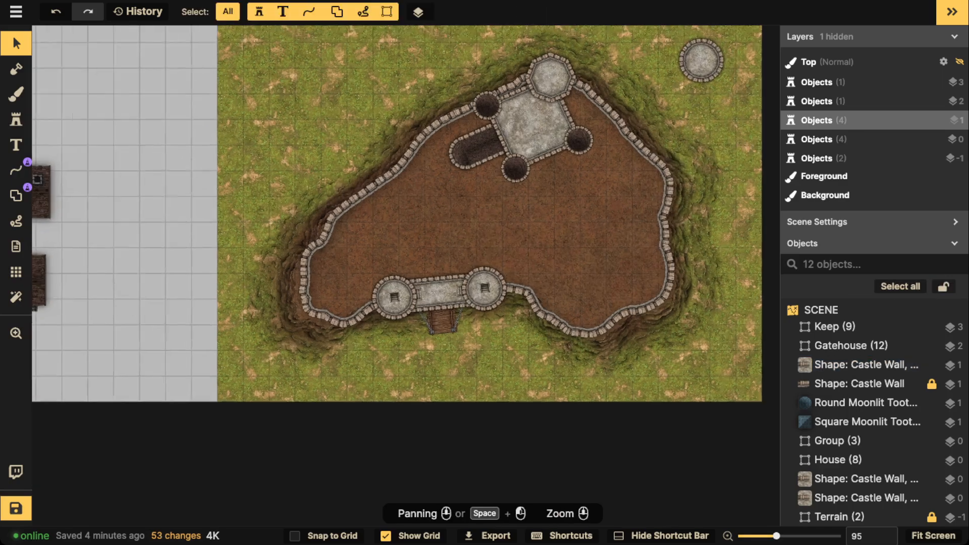
drag(547, 113, 320, 90)
double_click(320, 90)
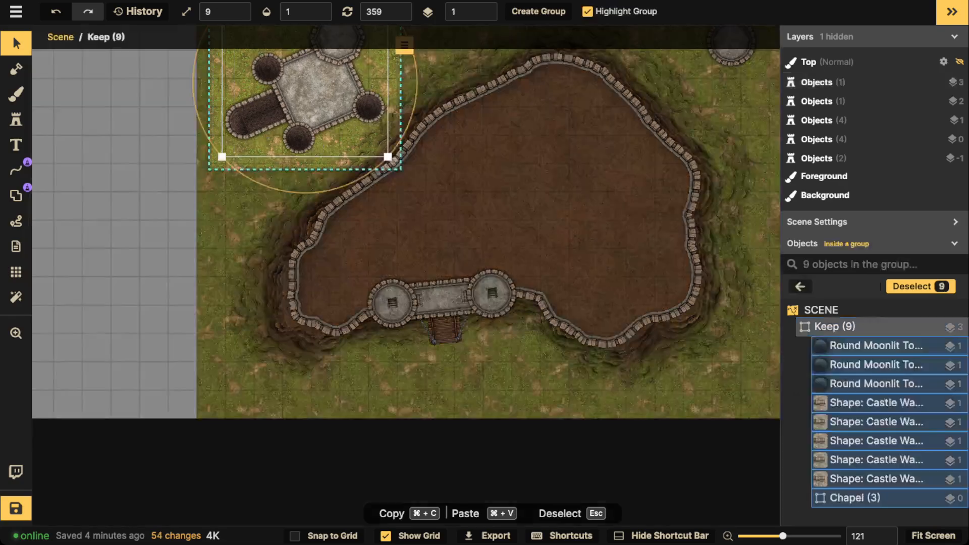
key(Escape)
key(Escape)
key(Escape)
Move the Gatehouse group south off the castle wall onto the grass and deselect it
drag(444, 300, 450, 397)
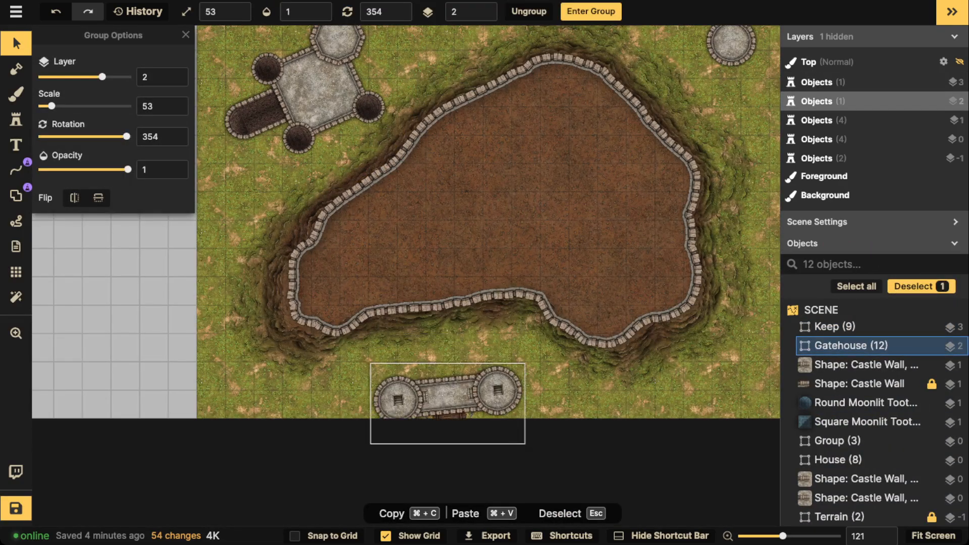
double_click(450, 397)
key(Escape)
key(Escape)
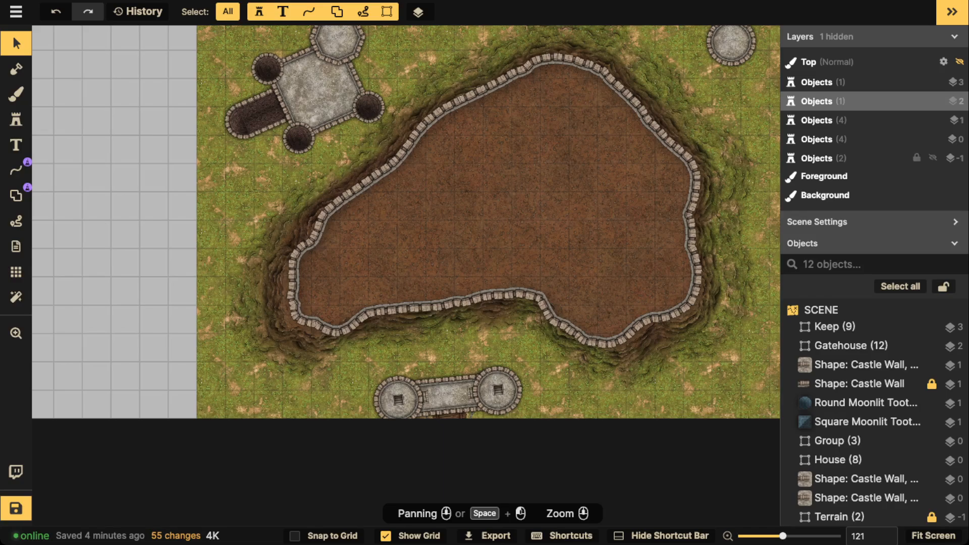
Unlock and duplicate the castle wall outline, changing the copy's stroke stamp to the Desert pack's Wood Roof path
click(943, 287)
click(859, 384)
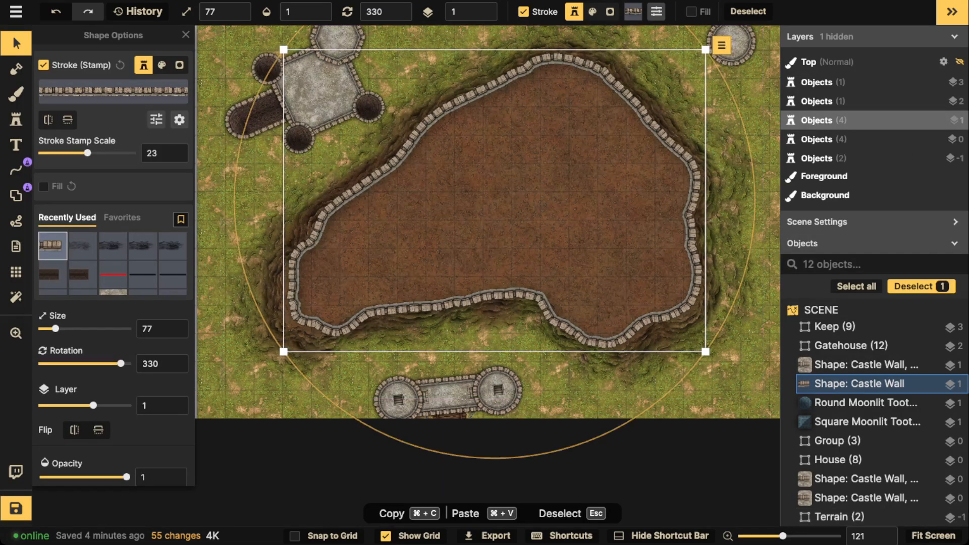
click(113, 91)
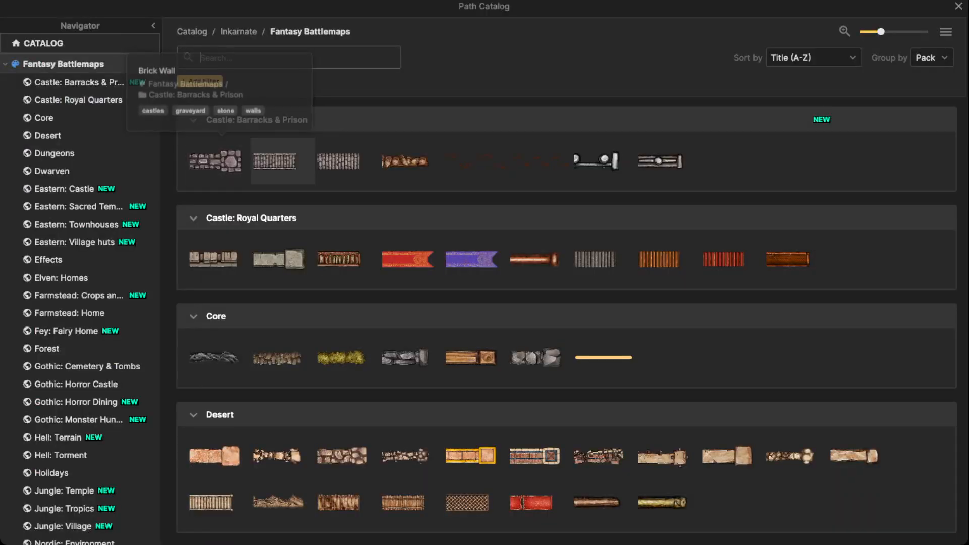
scroll(566, 327, down, 3)
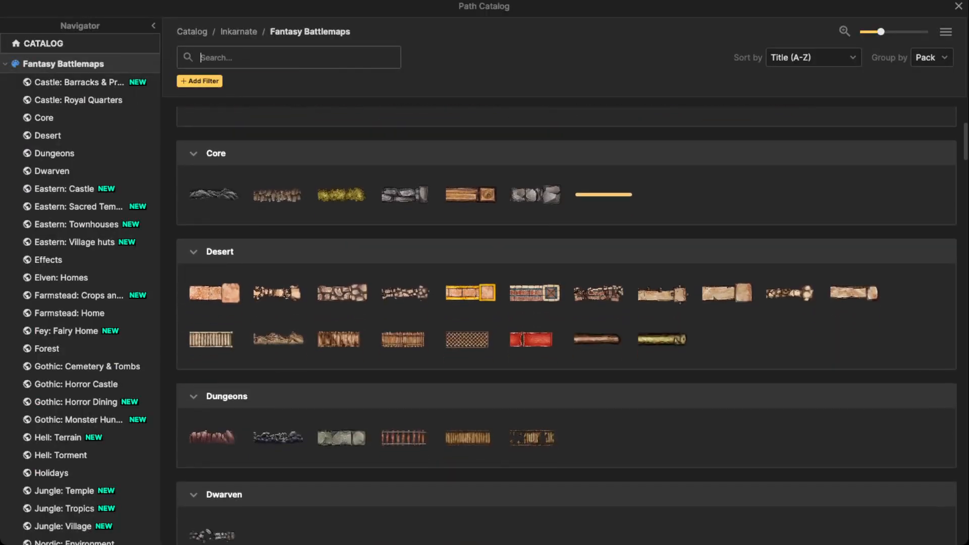
mouse_move(347, 328)
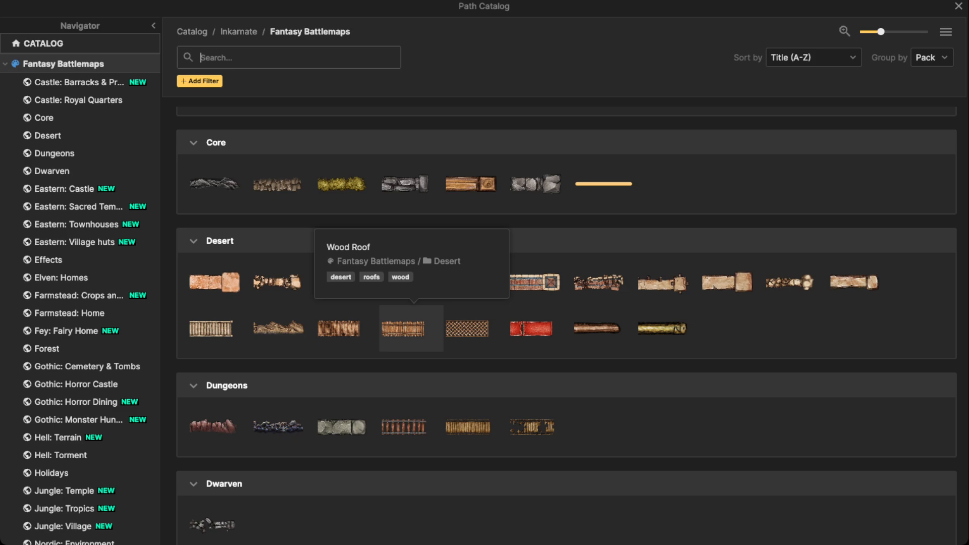
click(411, 328)
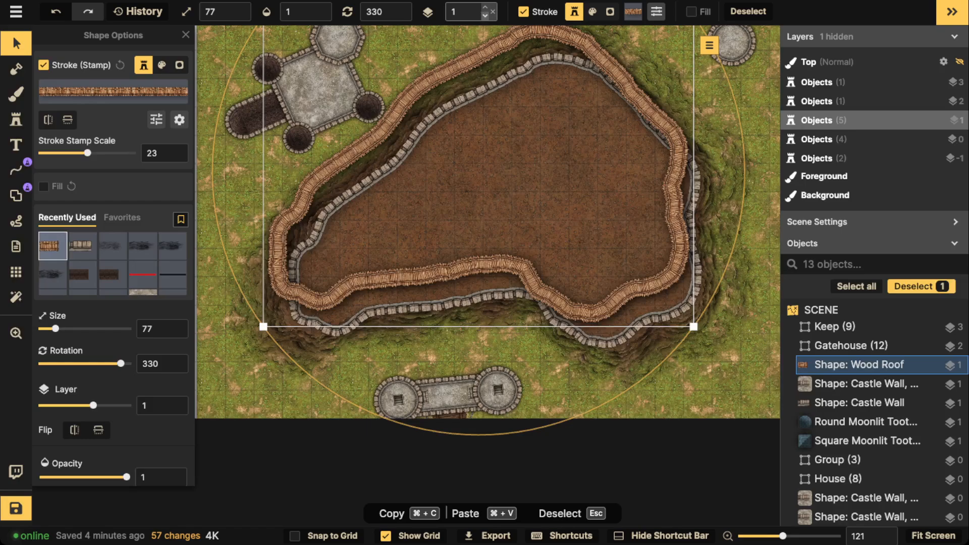
Lower the Wood Roof shape to layer 0 and shrink it to size 71 so it lines the inside of the castle wall
click(485, 16)
scroll(263, 96, down, 1)
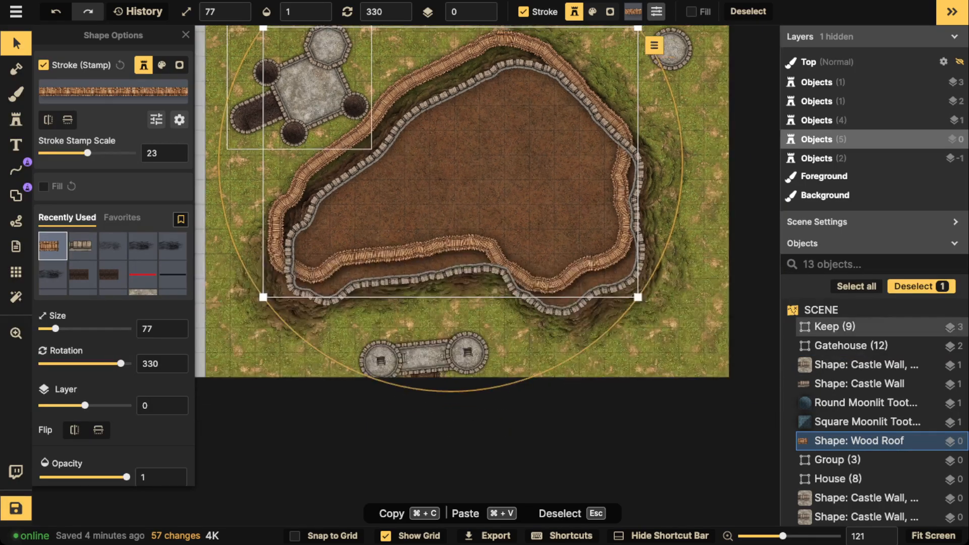
scroll(264, 116, up, 3)
drag(264, 116, 293, 135)
drag(467, 261, 466, 276)
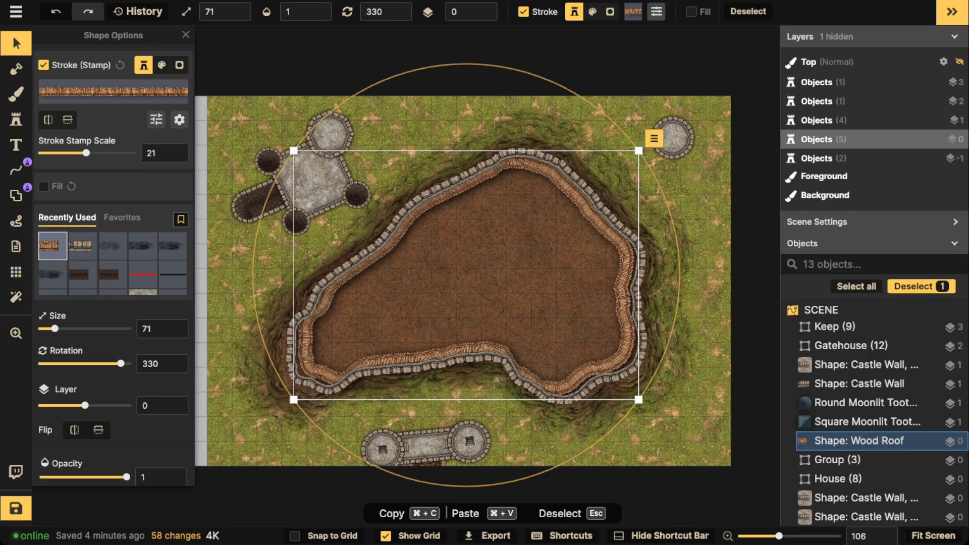
Set the Wood Roof stroke stamp scale to 25 and fine-tune the shape to size 71, nudging it against the wall's inner edge
drag(292, 401, 291, 402)
drag(466, 275, 466, 275)
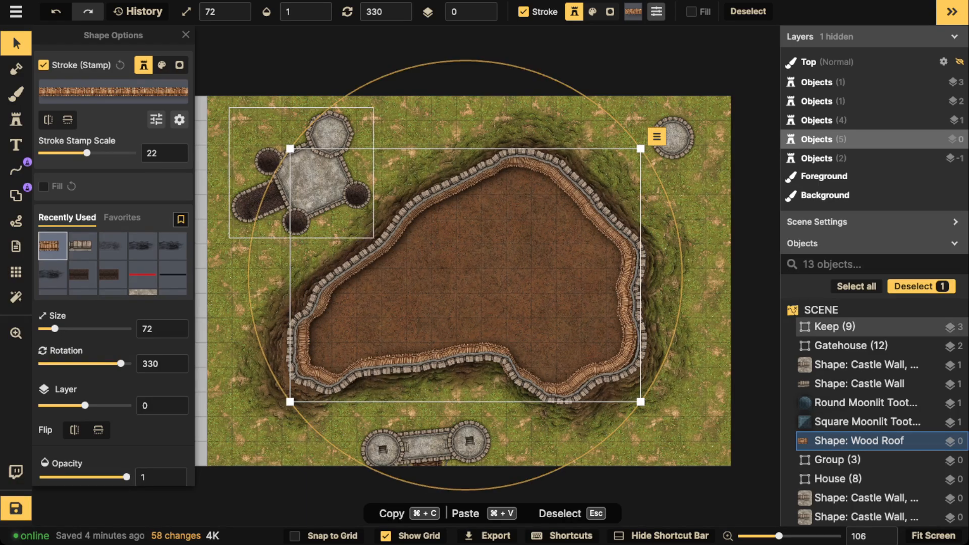
drag(290, 149, 298, 155)
drag(86, 152, 88, 152)
drag(424, 282, 422, 281)
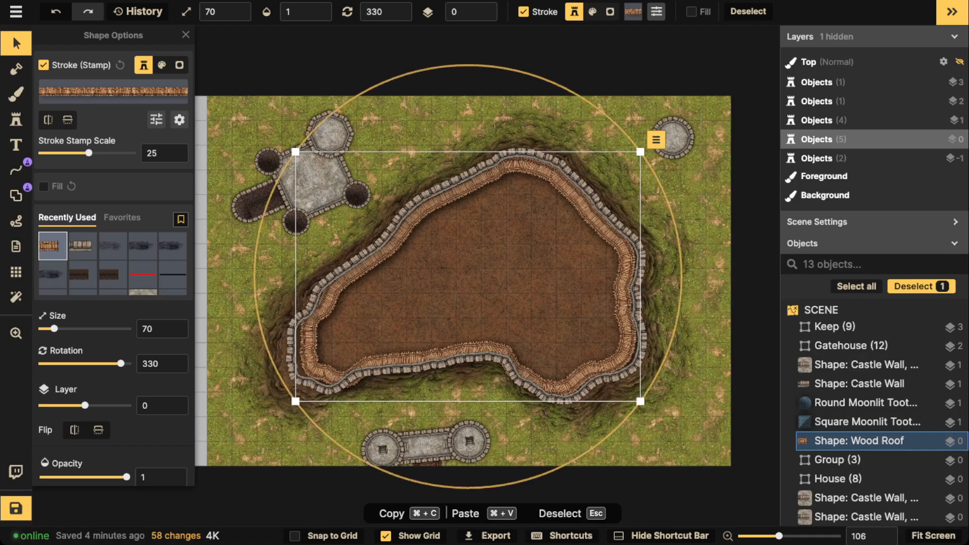
drag(295, 402, 293, 403)
drag(404, 303, 405, 303)
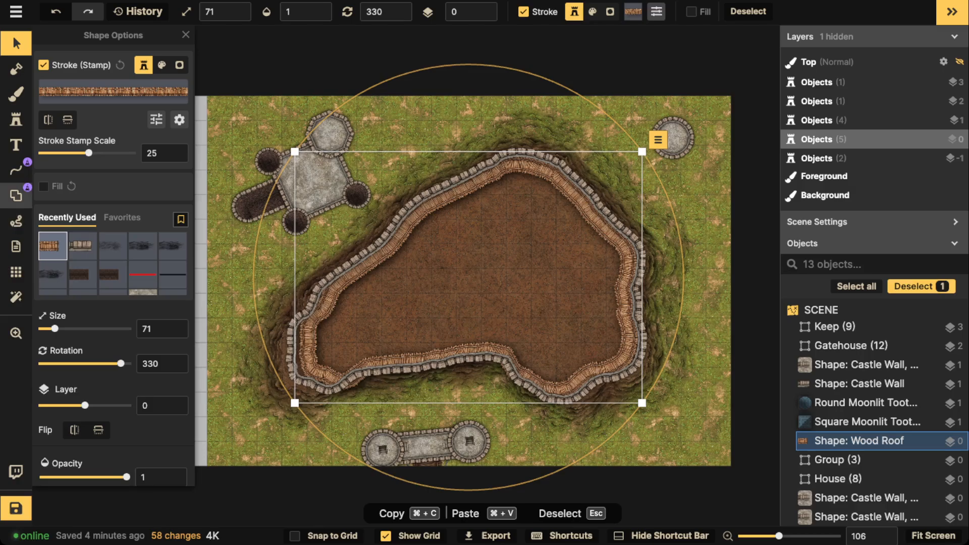
Open the Wood Roof shape's path for node editing along the castle wall
click(16, 195)
click(43, 187)
scroll(319, 314, up, 6)
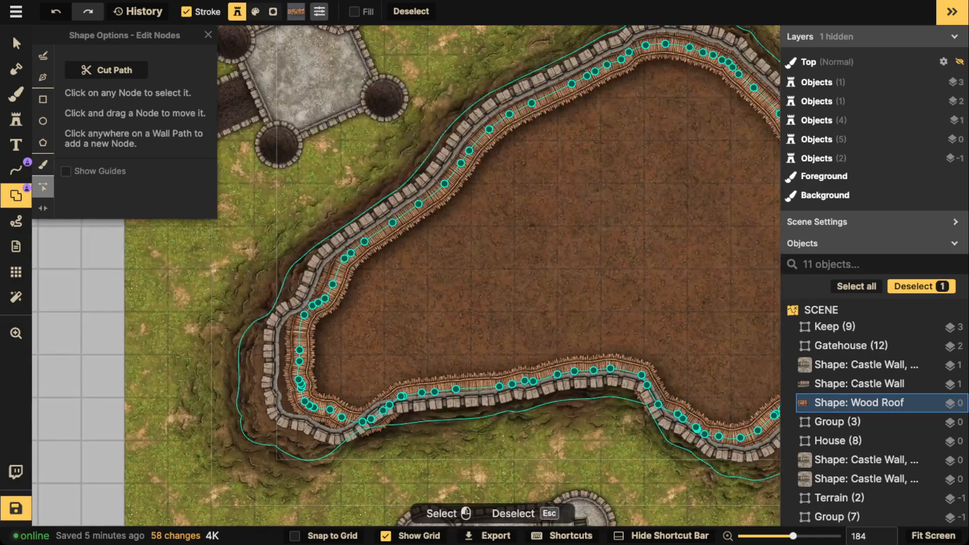
key(space)
drag(319, 313, 195, 279)
drag(518, 347, 426, 342)
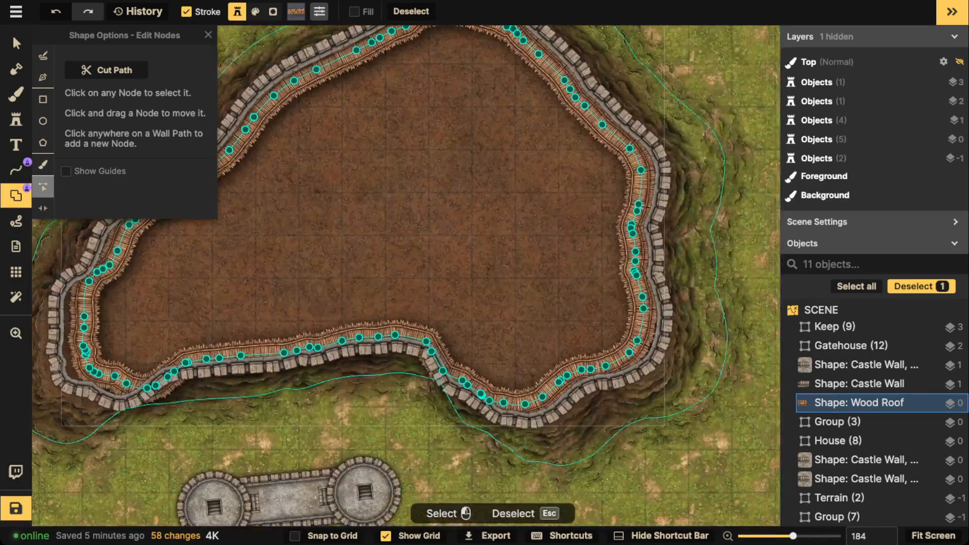
Move the wood roof path's node at the inner corner of the southern wall closer to the castle wall
click(426, 342)
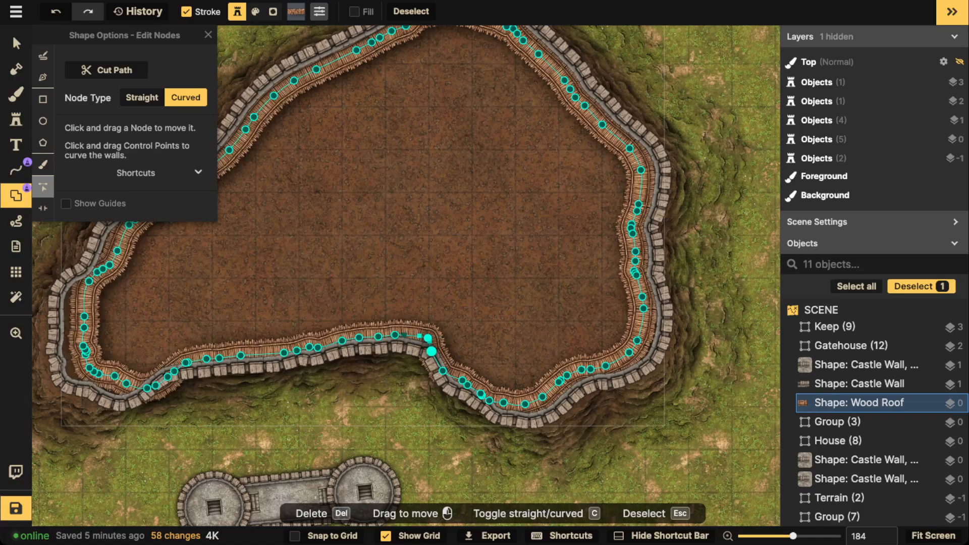
drag(432, 351, 437, 351)
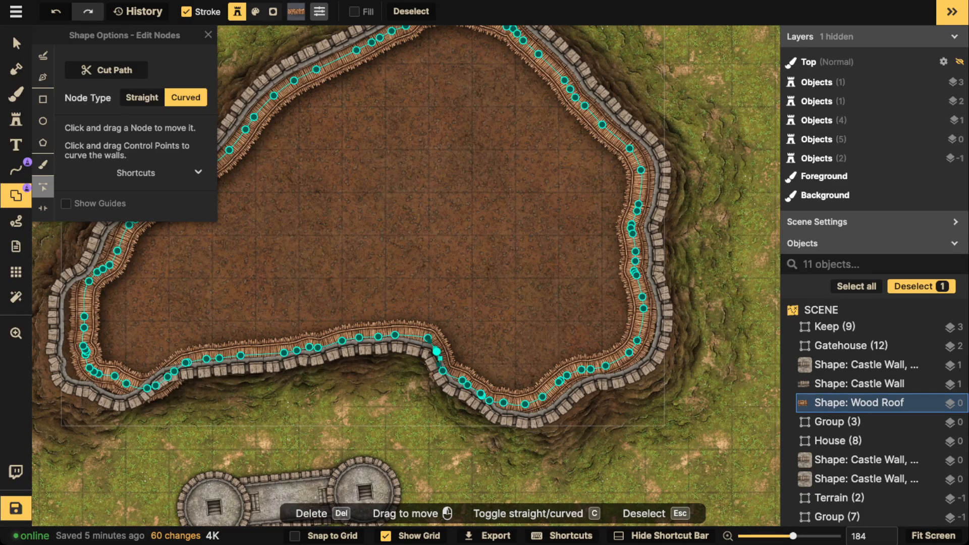
Try to pull the wood roof path's southwest node outward against the castle wall
drag(83, 345, 68, 357)
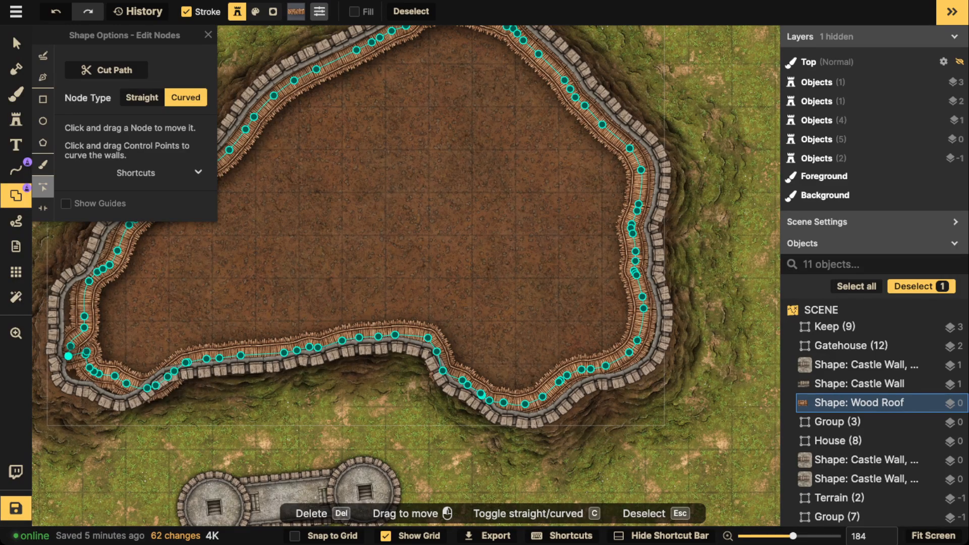
key(ctrl+z)
key(ctrl+z)
Stretch the wood roof path slightly outward from its southwest corner to sit closer to the castle wall
scroll(404, 275, down, 3)
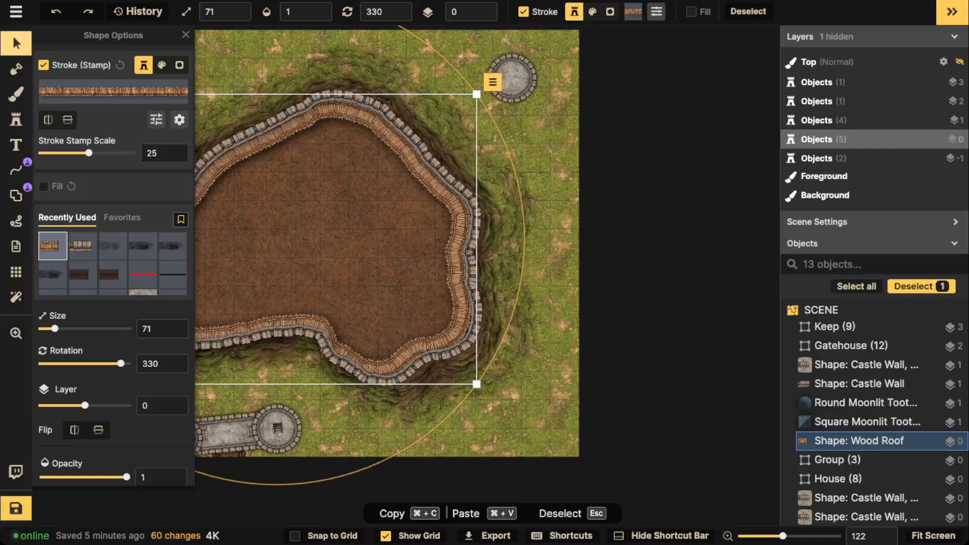
scroll(278, 200, down, 2)
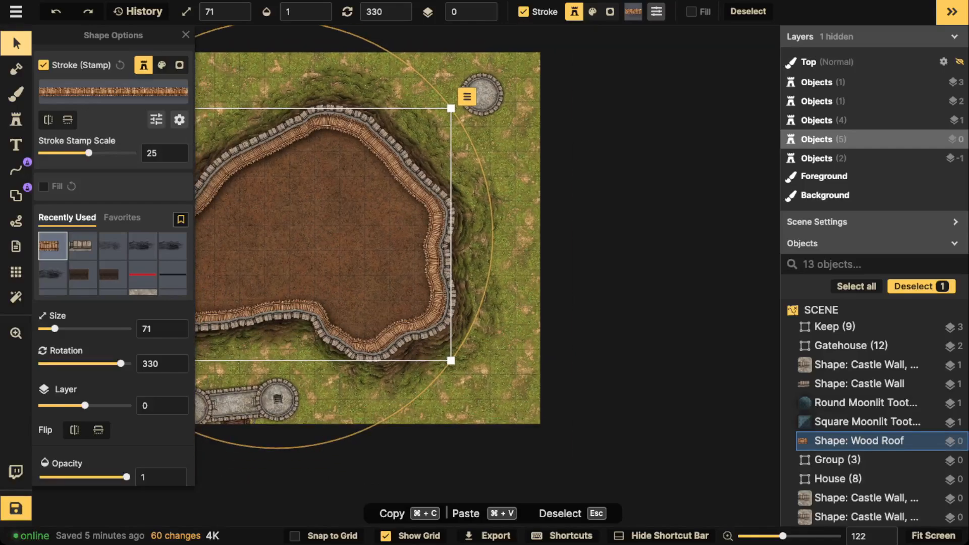
key(space)
drag(277, 200, 419, 194)
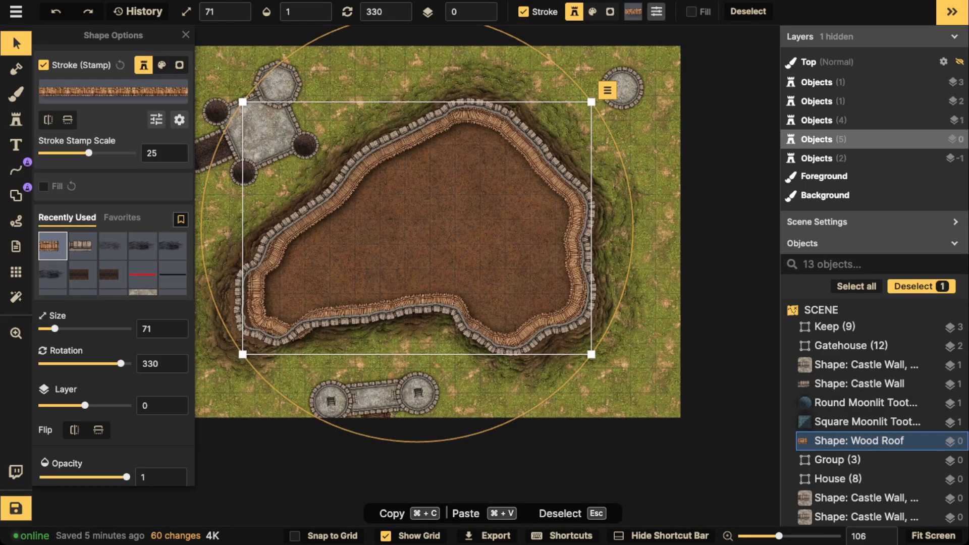
drag(243, 355, 239, 357)
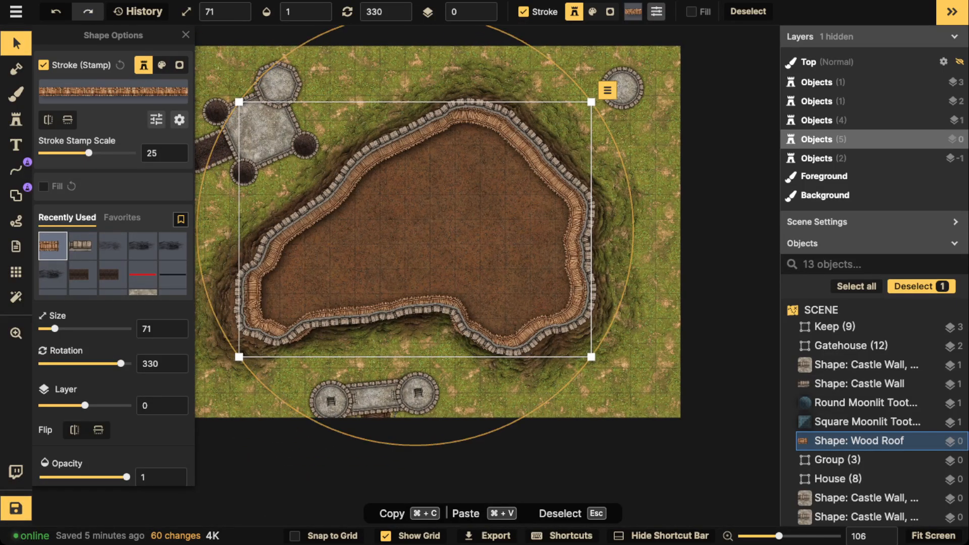
Darken the wood roof path's stroke by setting its brightness to 77
click(121, 92)
key(Escape)
click(157, 119)
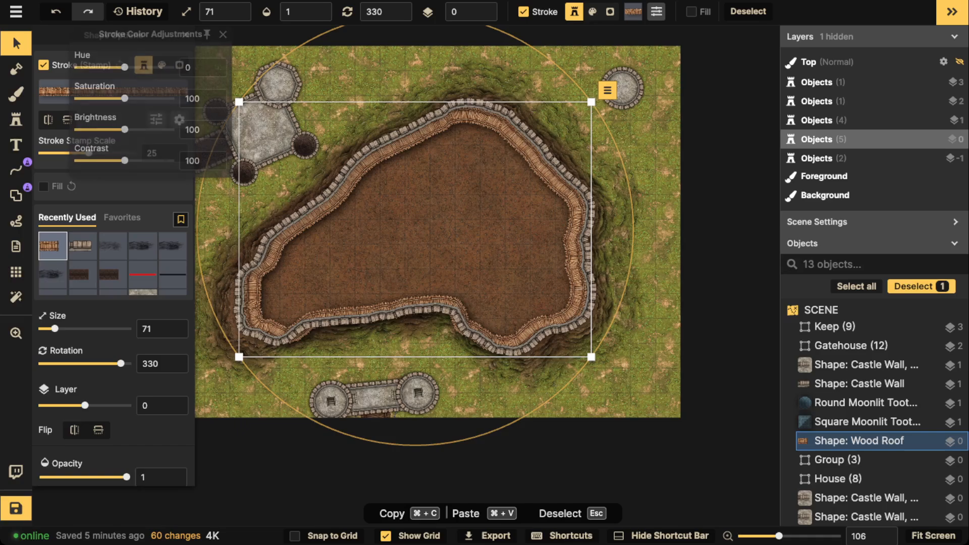
drag(125, 130, 114, 129)
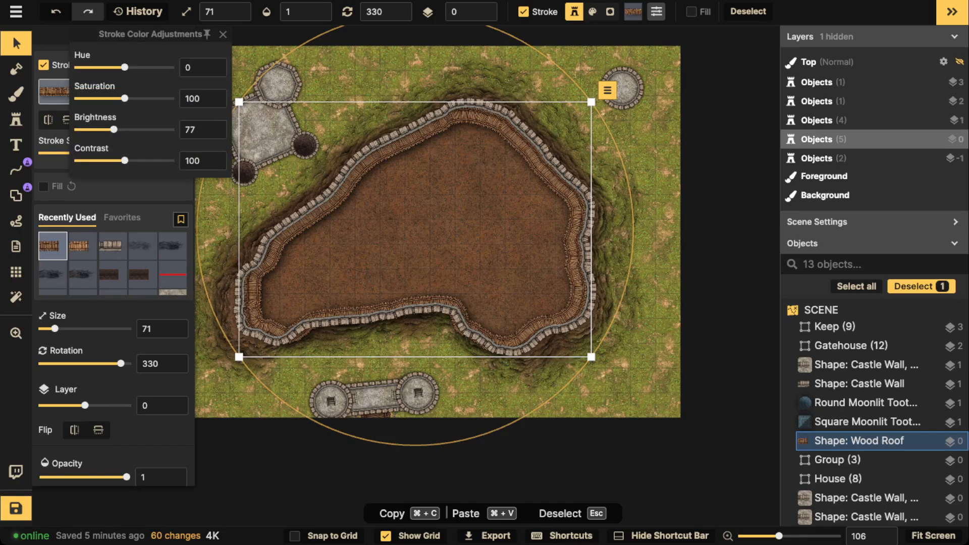
Replace the path's stroke stamp with Docks from the Sea: Sailing Ships pack
click(54, 95)
scroll(565, 323, down, 10)
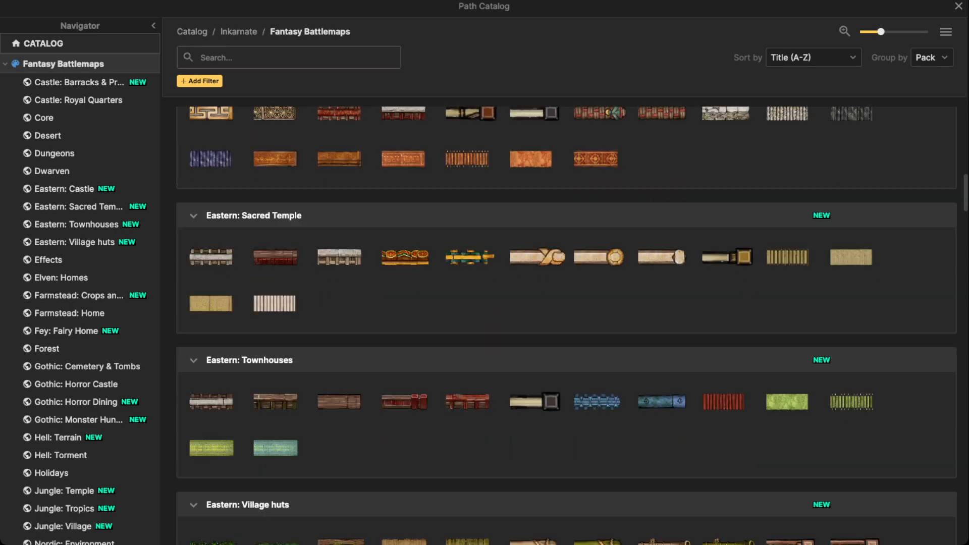
scroll(565, 323, down, 10)
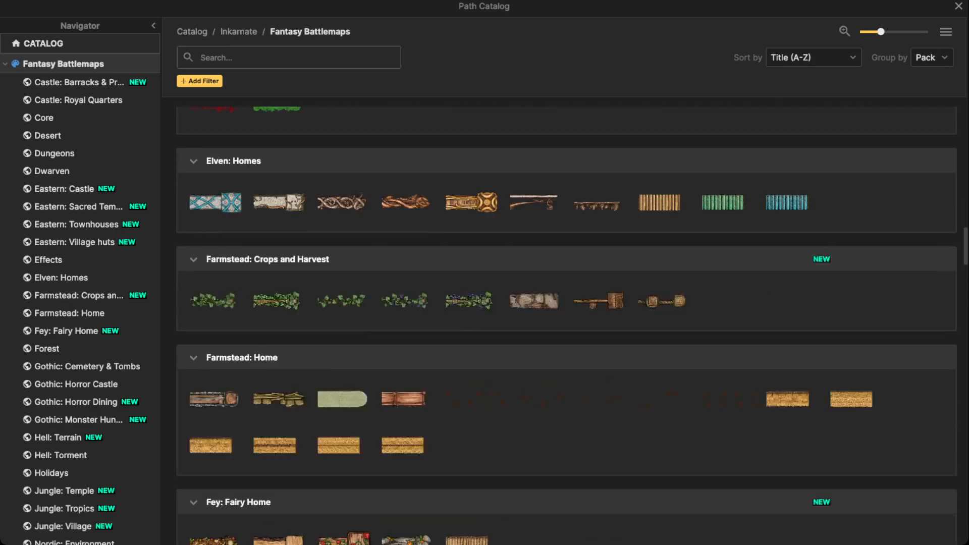
scroll(565, 323, down, 10)
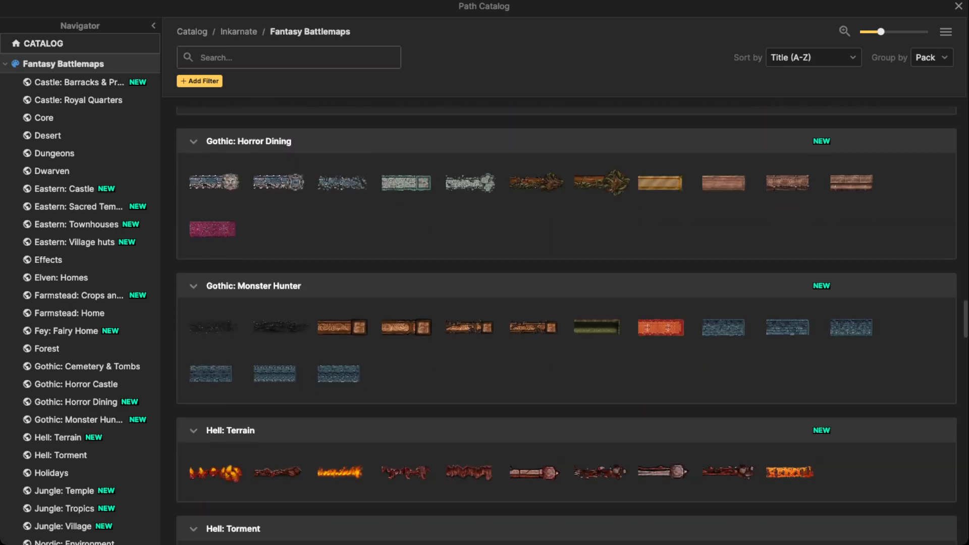
scroll(565, 323, down, 10)
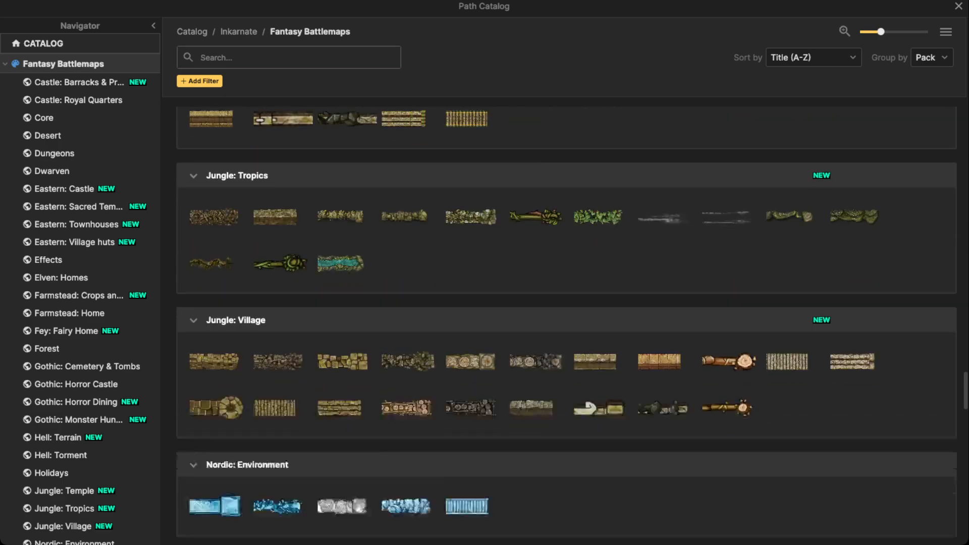
scroll(565, 323, down, 10)
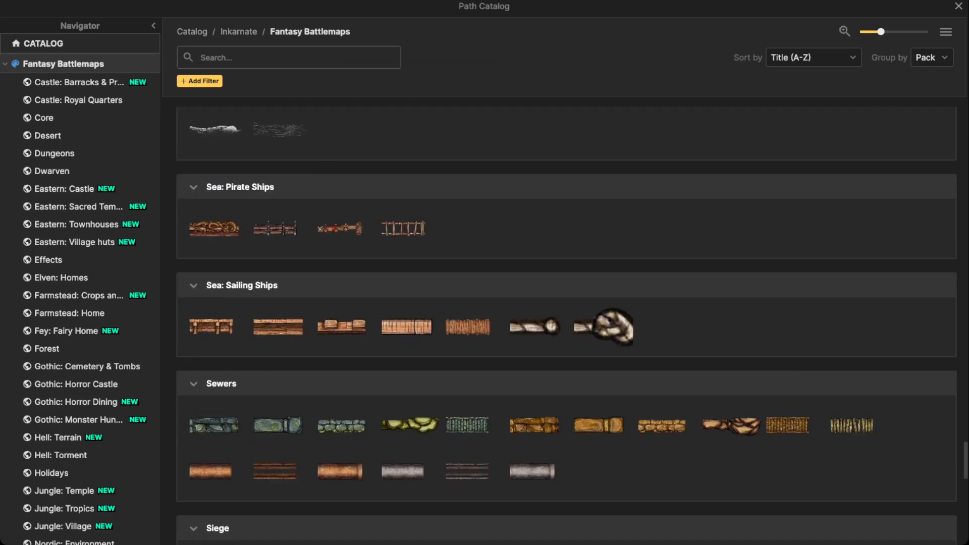
scroll(411, 292, down, 2)
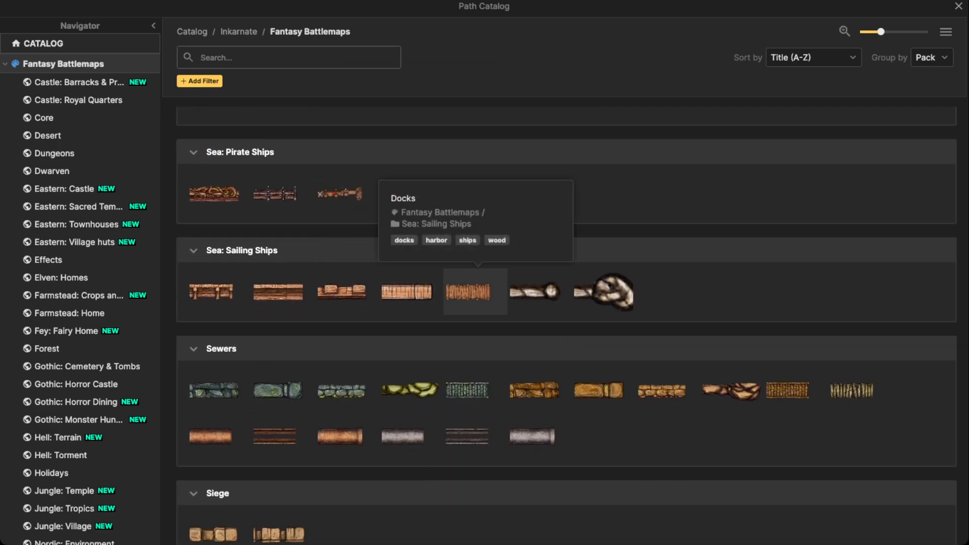
click(467, 291)
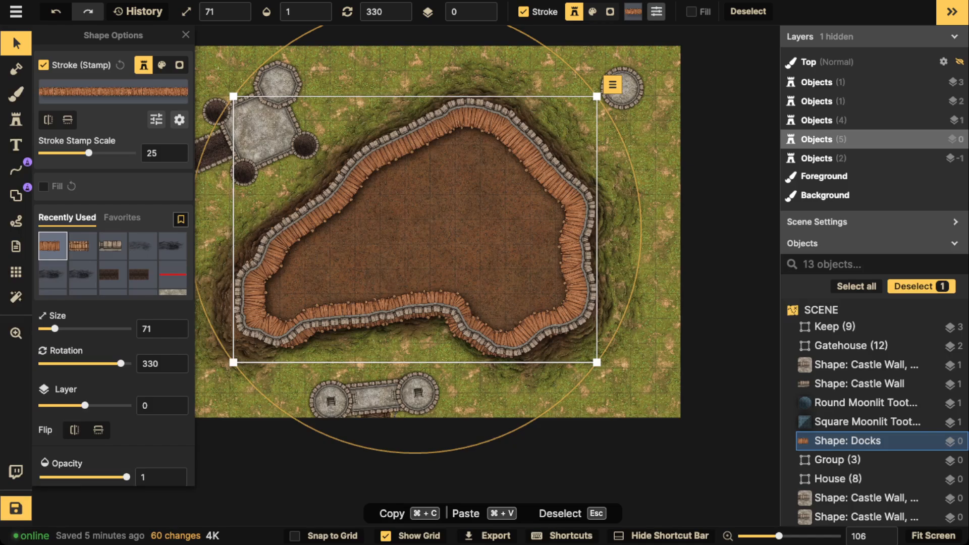
Set the docks path's stroke stamp scale to 15 and resize it to 72, fitted against the inside of the castle wall
drag(89, 153, 83, 153)
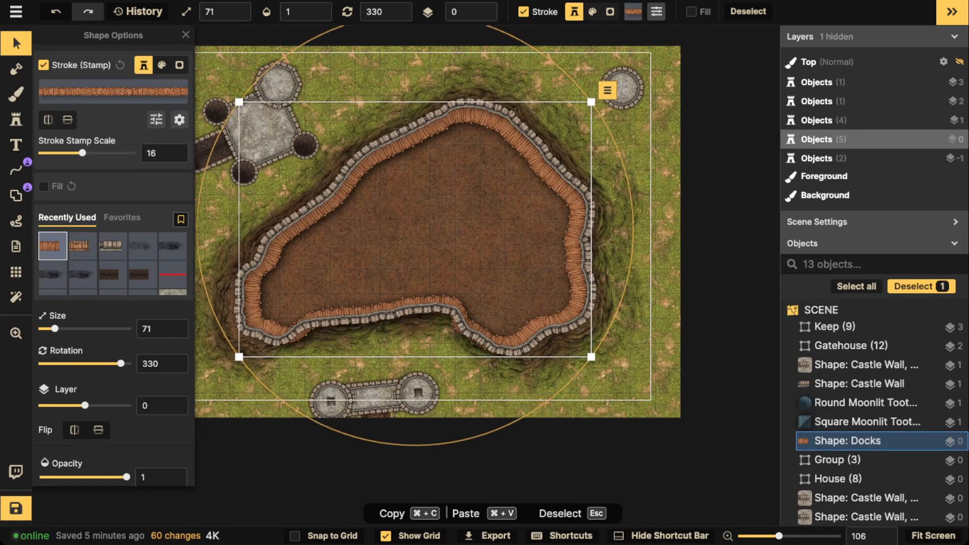
drag(591, 357, 586, 353)
drag(560, 318, 566, 318)
drag(245, 102, 237, 97)
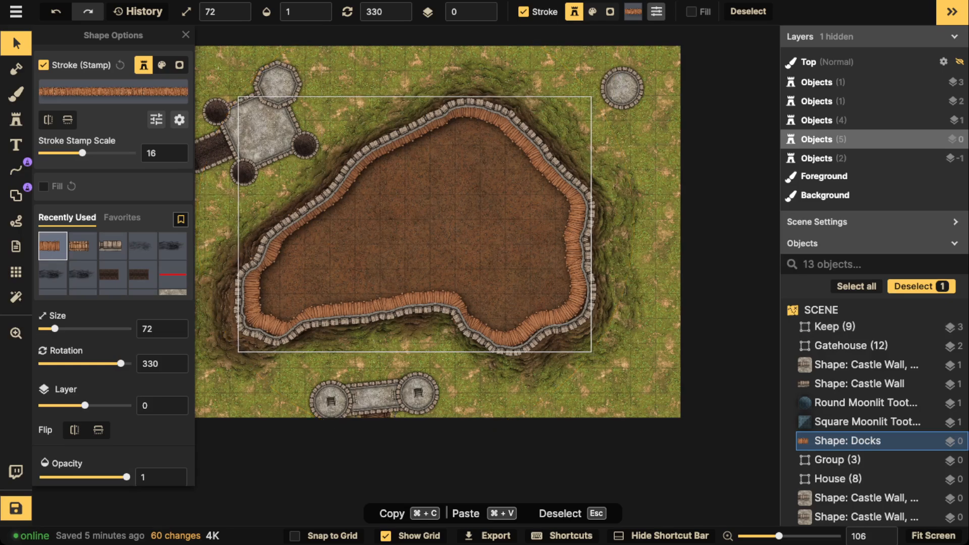
drag(414, 224, 415, 225)
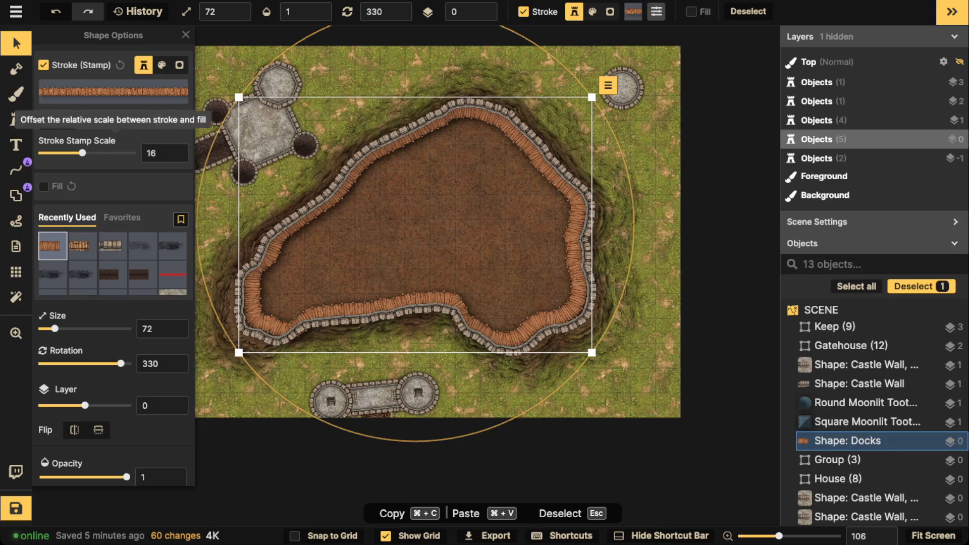
drag(82, 153, 81, 153)
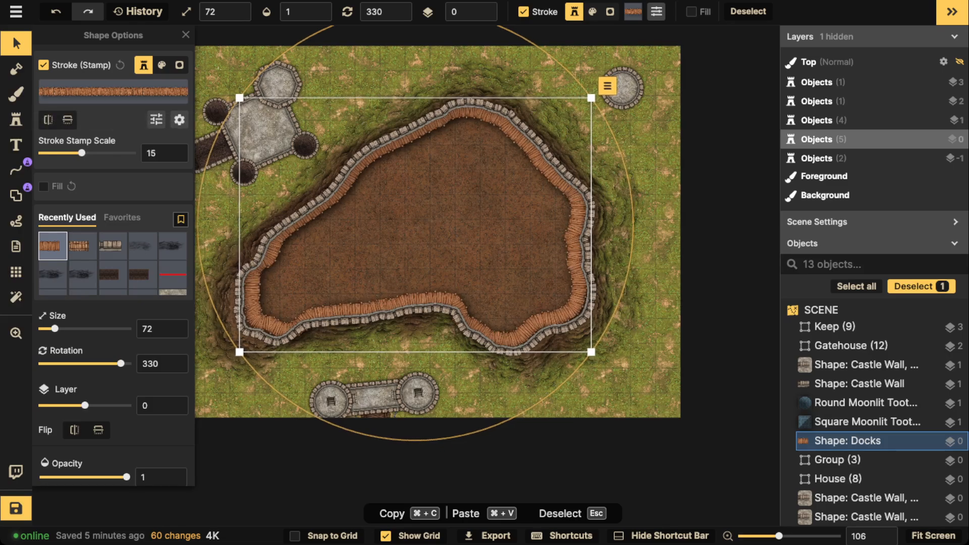
drag(591, 352, 593, 353)
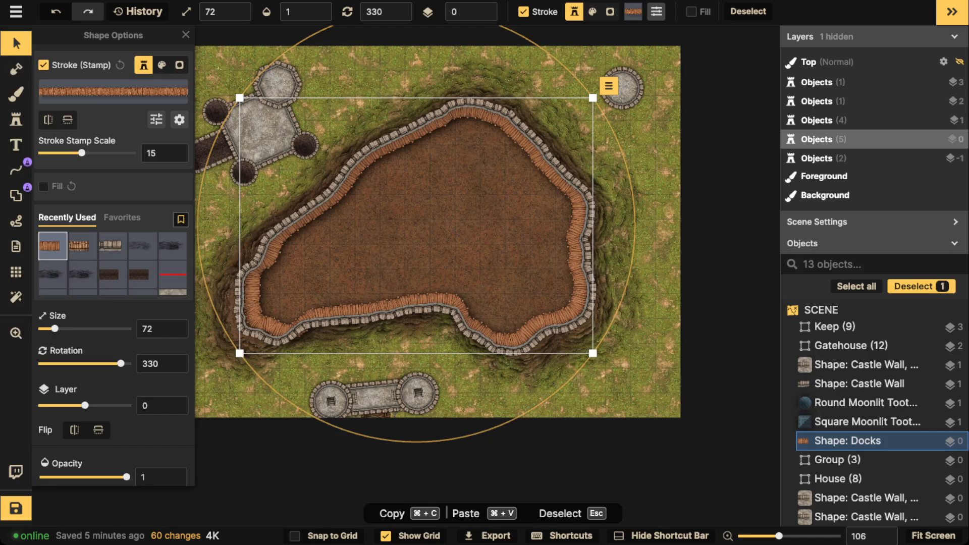
Darken the docks path's stroke by setting its brightness to 71
click(157, 120)
drag(125, 129, 110, 129)
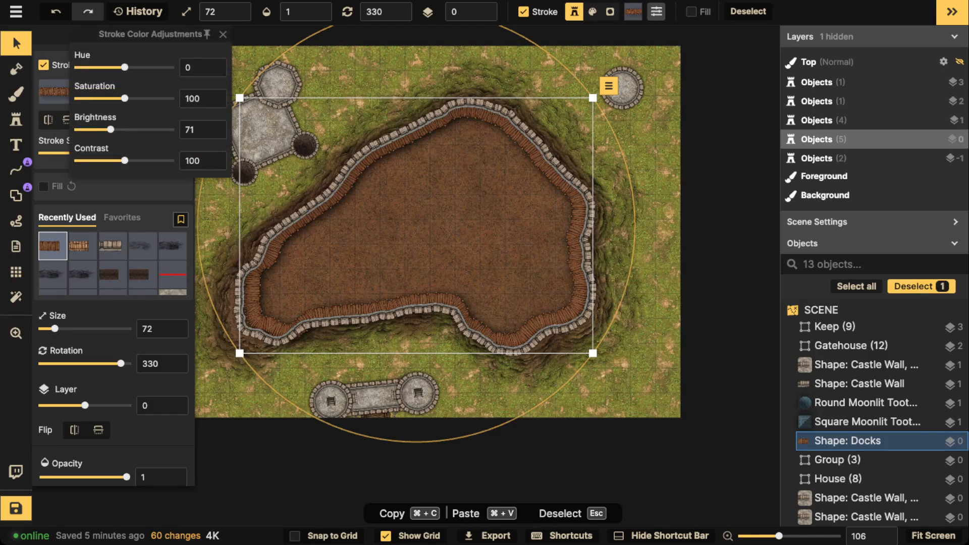
click(223, 34)
Set the horizontal and vertical offsets of the docks path's stroke shadow to 0
click(179, 120)
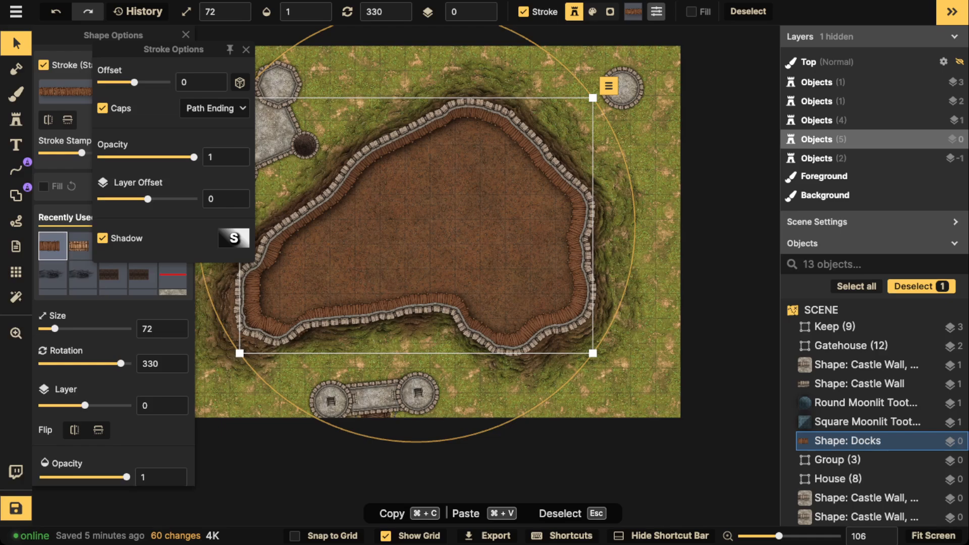
click(231, 233)
click(310, 97)
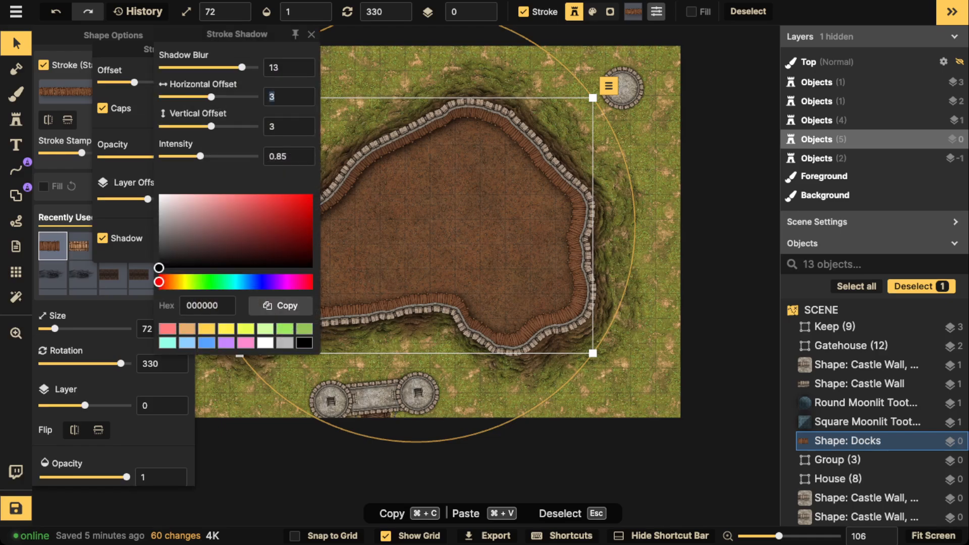
text(0)
key(BackSpace)
text(0)
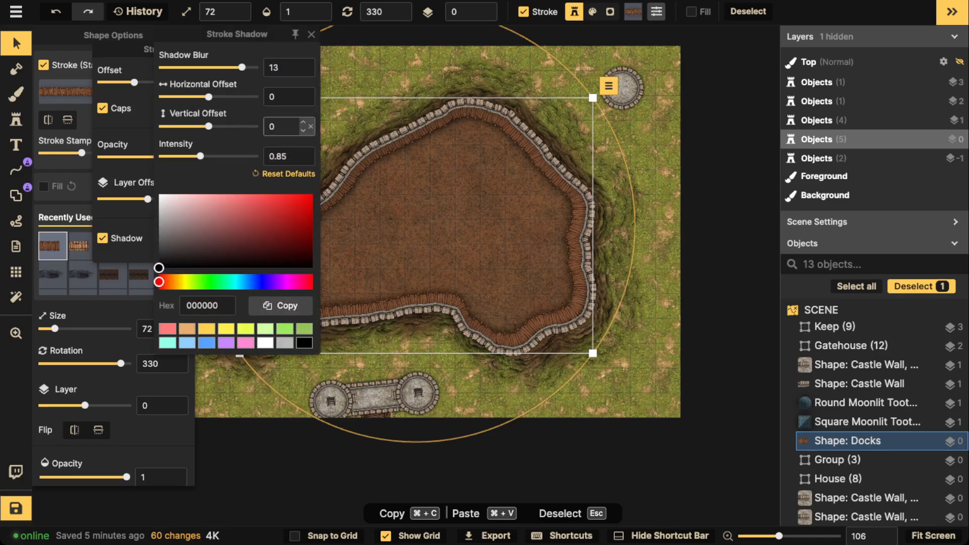
click(423, 198)
Move the keep onto the northern peak of the castle wall and the gatehouse onto the southern wall section
scroll(422, 198, down, 3)
scroll(478, 251, down, 3)
drag(478, 251, 494, 239)
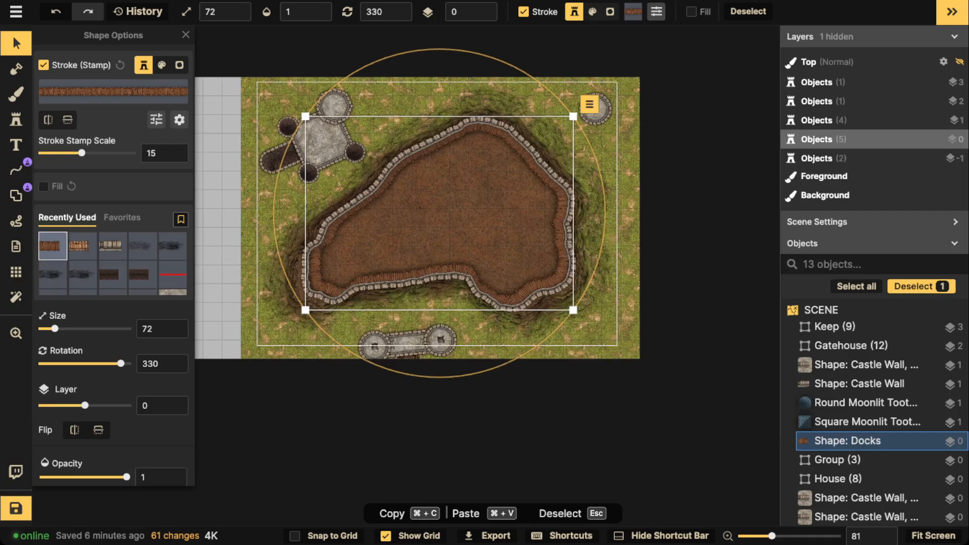
drag(311, 135, 467, 151)
click(424, 343)
drag(423, 348, 424, 287)
double_click(424, 287)
click(475, 172)
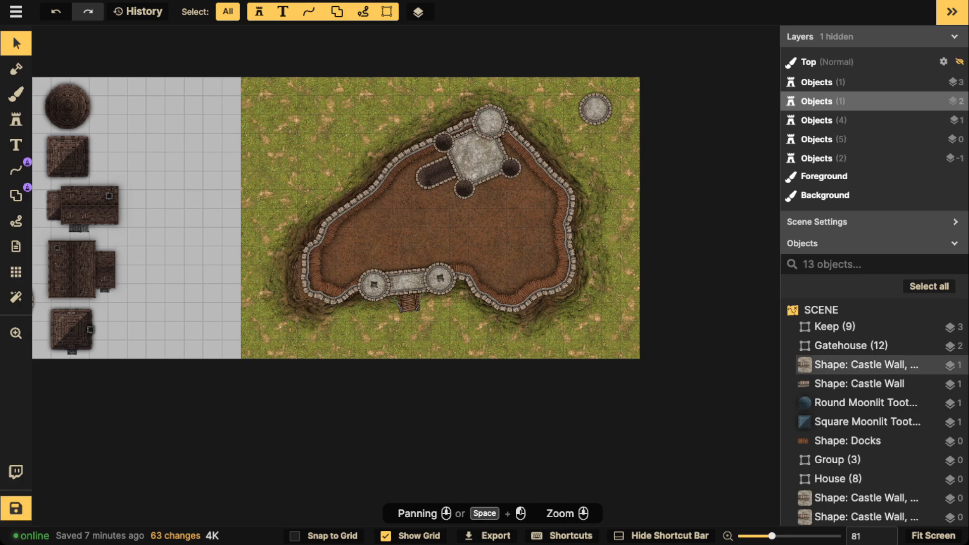
Move the loose round tower onto the northwest stretch of the castle wall
click(599, 108)
scroll(599, 109, up, 2)
scroll(595, 108, up, 3)
drag(633, 95, 282, 129)
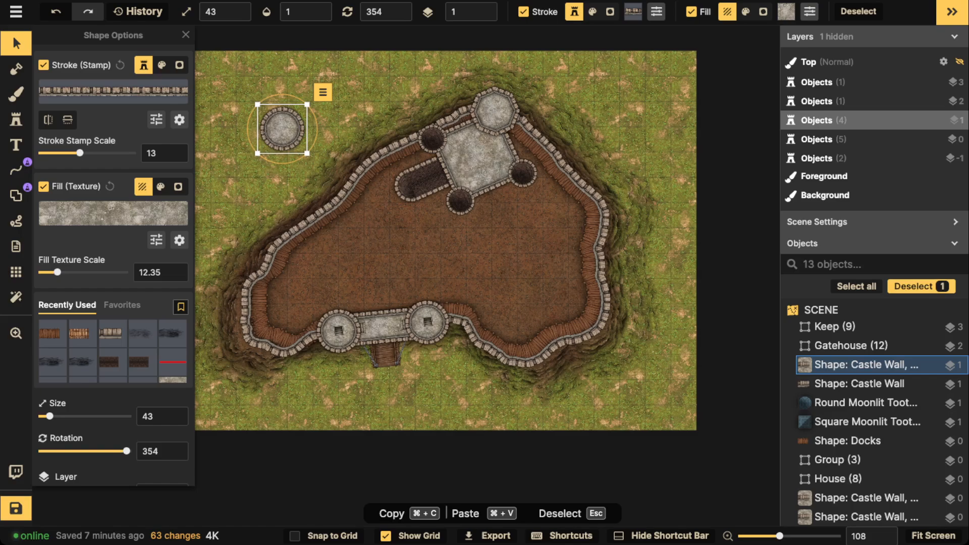
drag(282, 129, 287, 226)
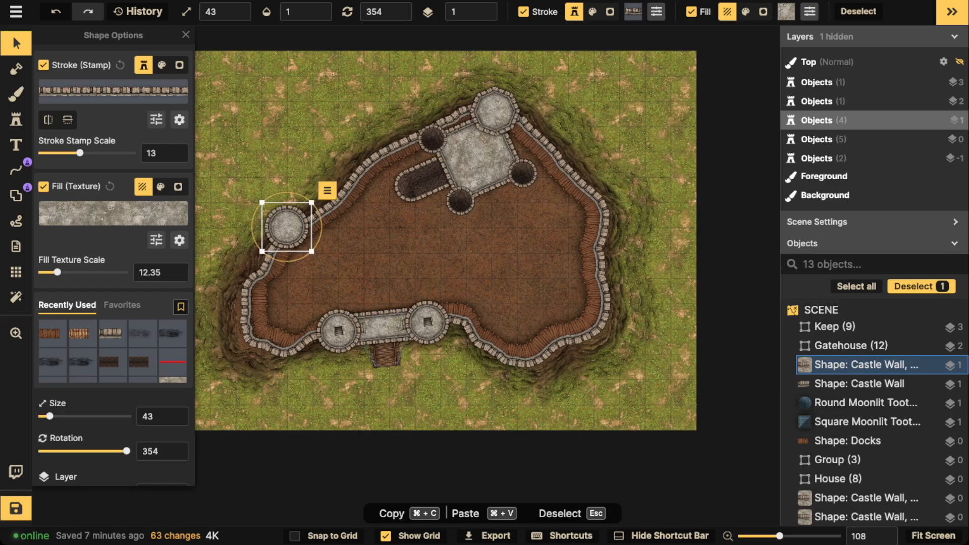
Duplicate the round tower twice, placing one copy on the southeast corner and one on the northeast bend of the wall
key(super+c)
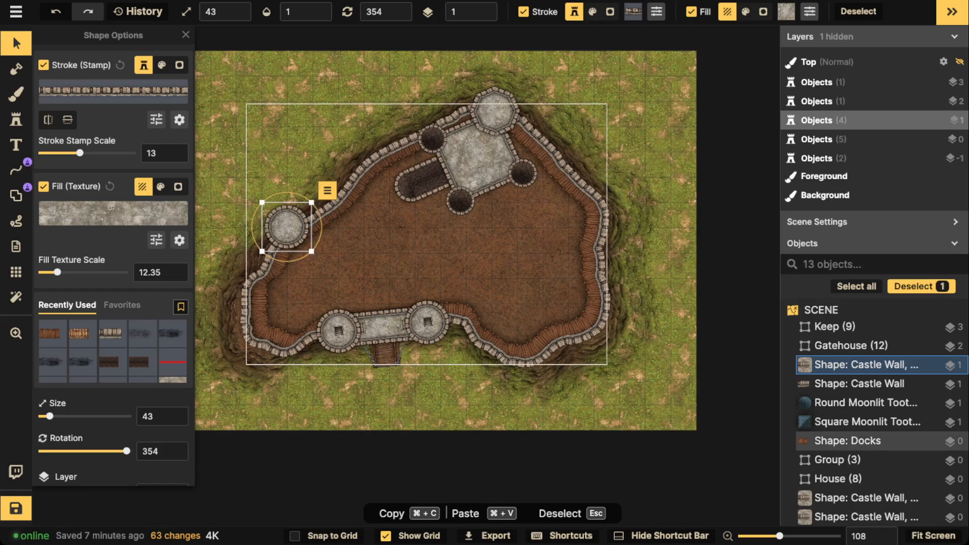
key(super+v)
drag(596, 303, 588, 325)
key(super+v)
drag(597, 226, 596, 216)
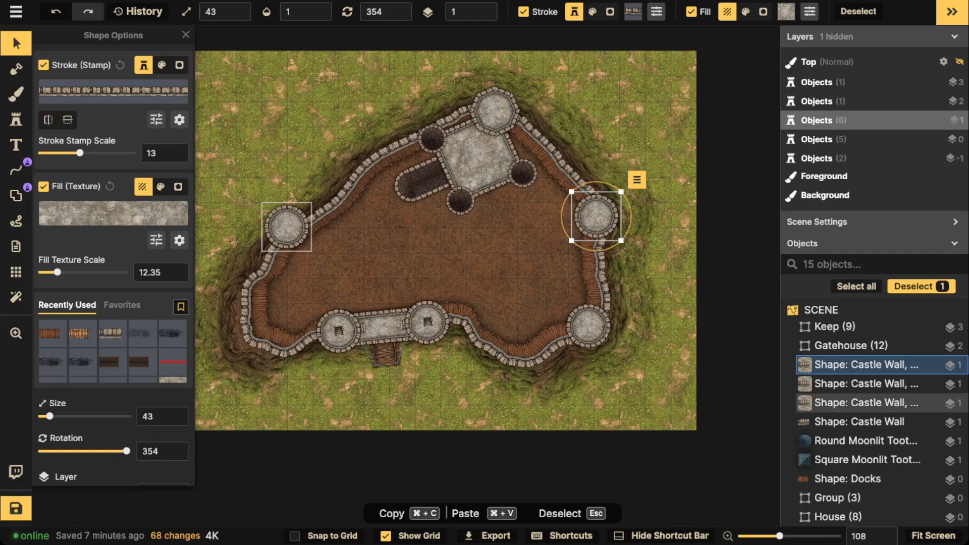
Draw a trial freehand red line beside the northwest tower and delete it
double_click(866, 403)
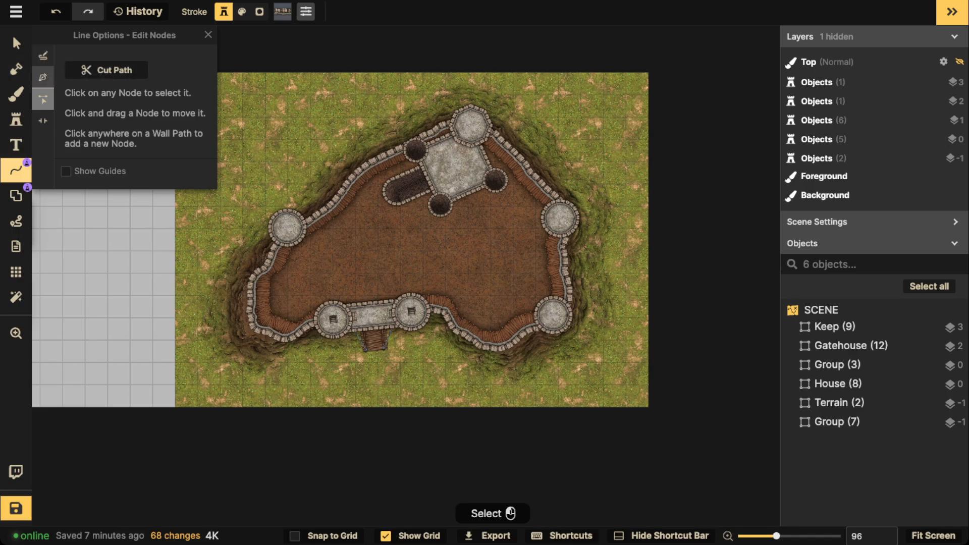
key(Escape)
click(195, 250)
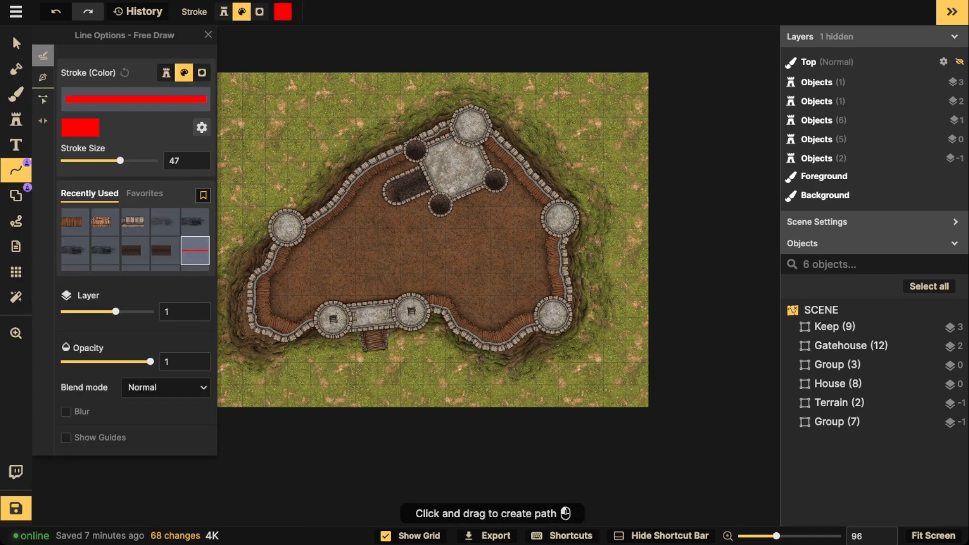
drag(228, 240, 287, 228)
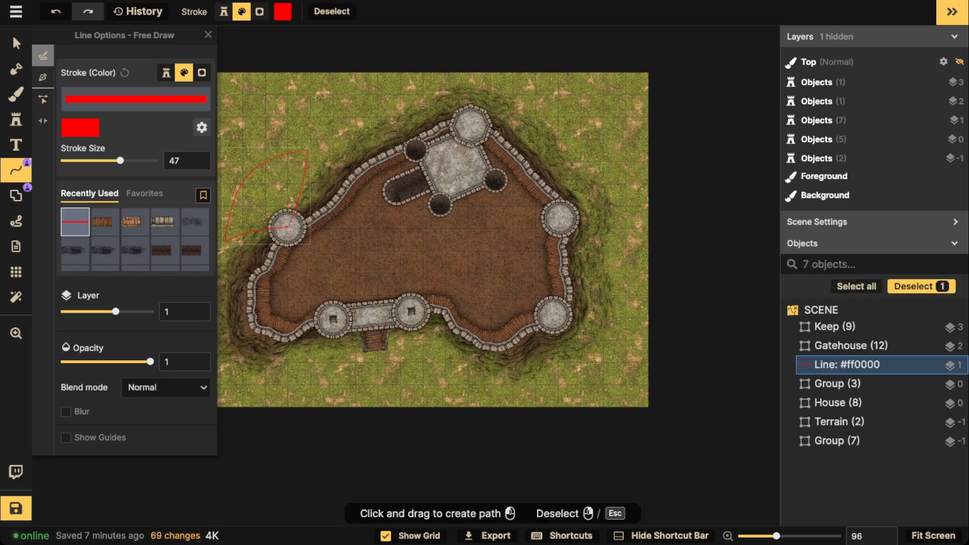
key(Delete)
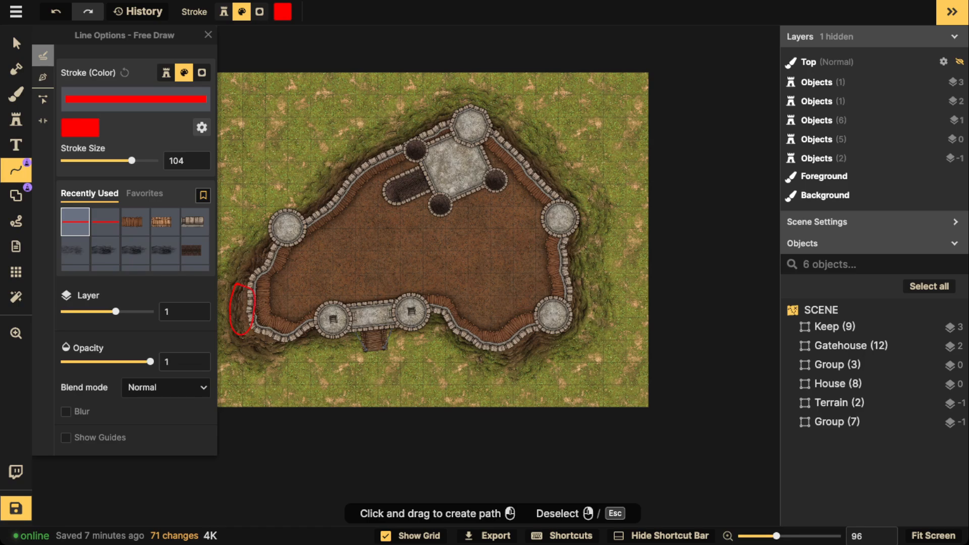
Draw trial freehand red lines around the western wall stretch and undo them
key(Escape)
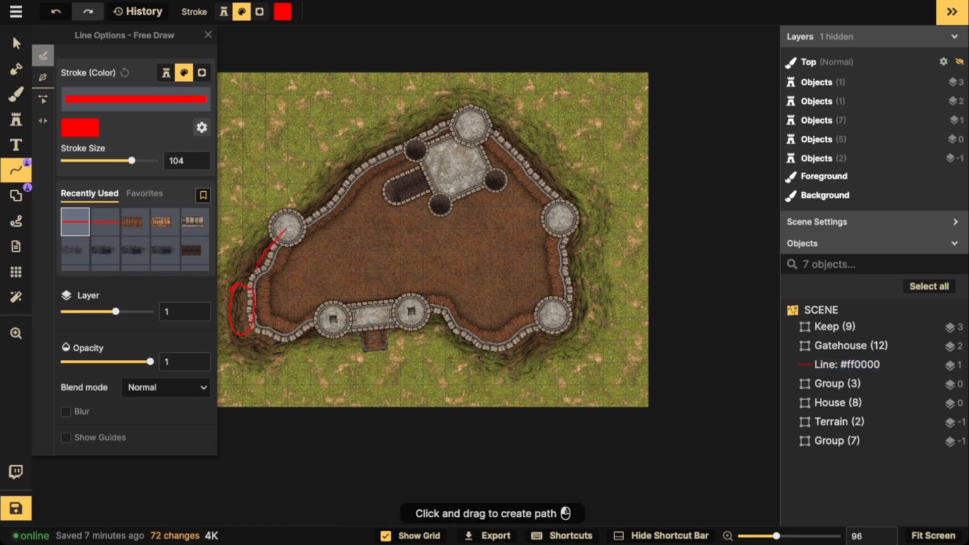
drag(256, 267, 242, 298)
key(ctrl+z)
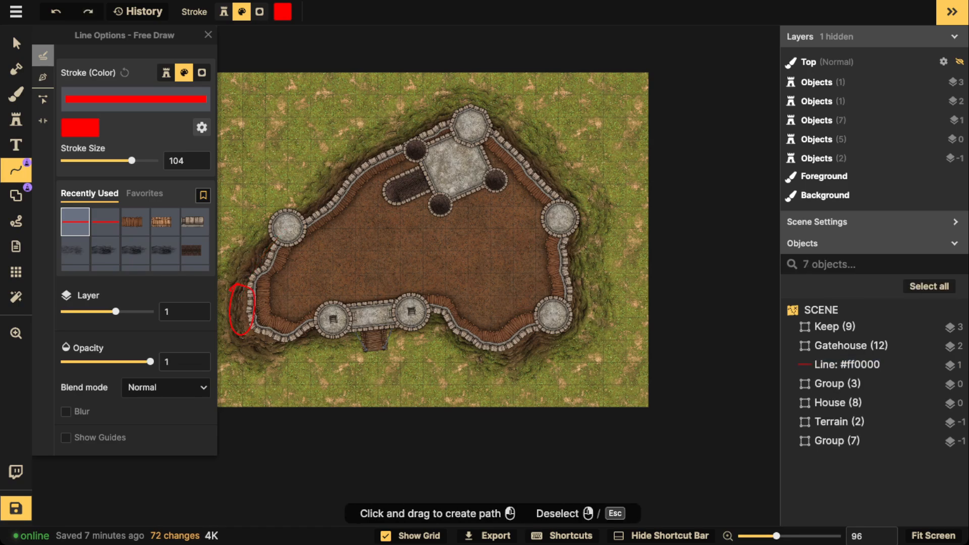
key(ctrl+z)
key(ctrl+shift+z)
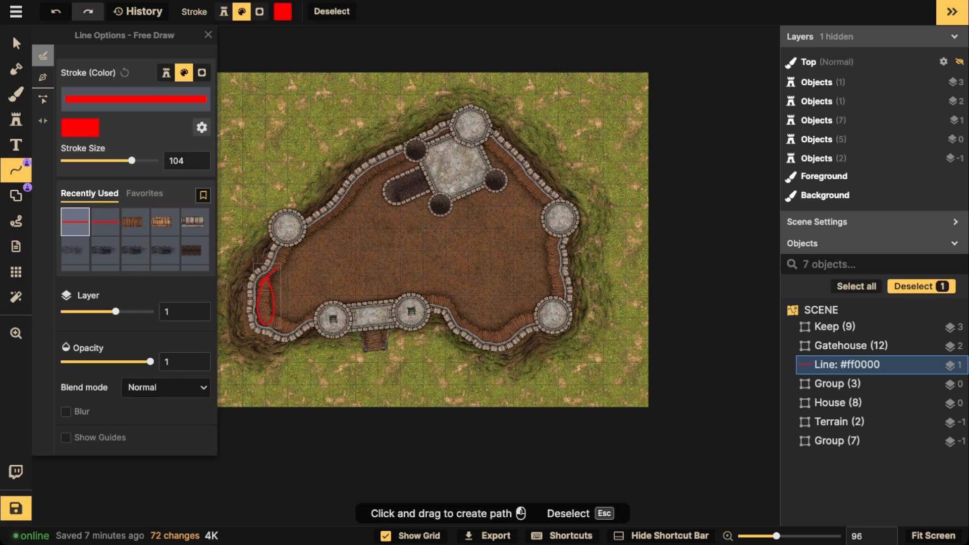
key(ctrl+z)
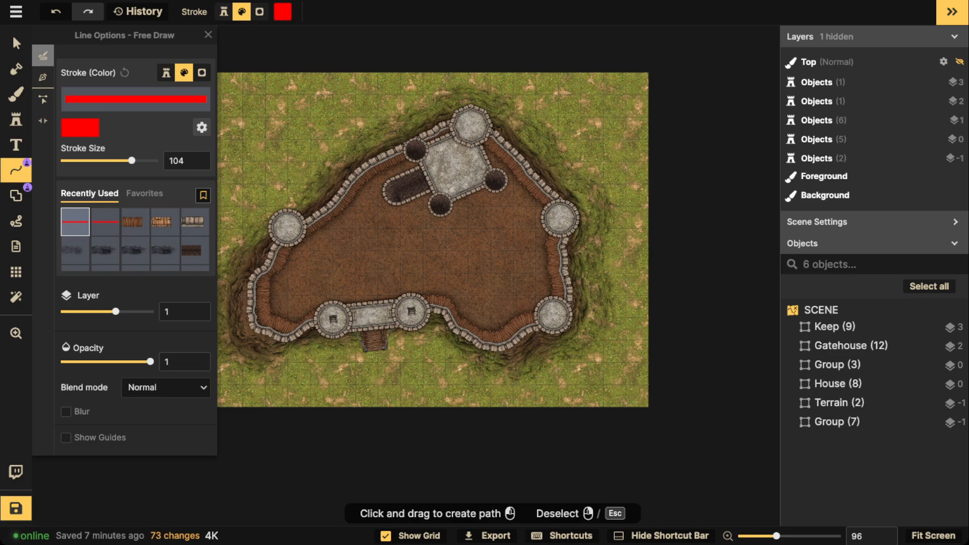
Switch back to selecting objects and save the map
click(16, 44)
scroll(424, 201, down, 5)
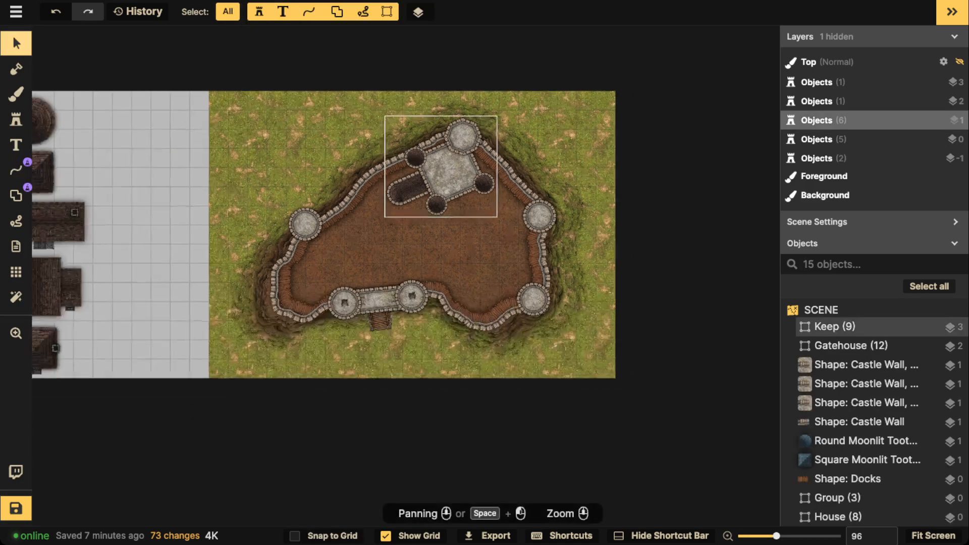
drag(424, 201, 517, 222)
click(16, 508)
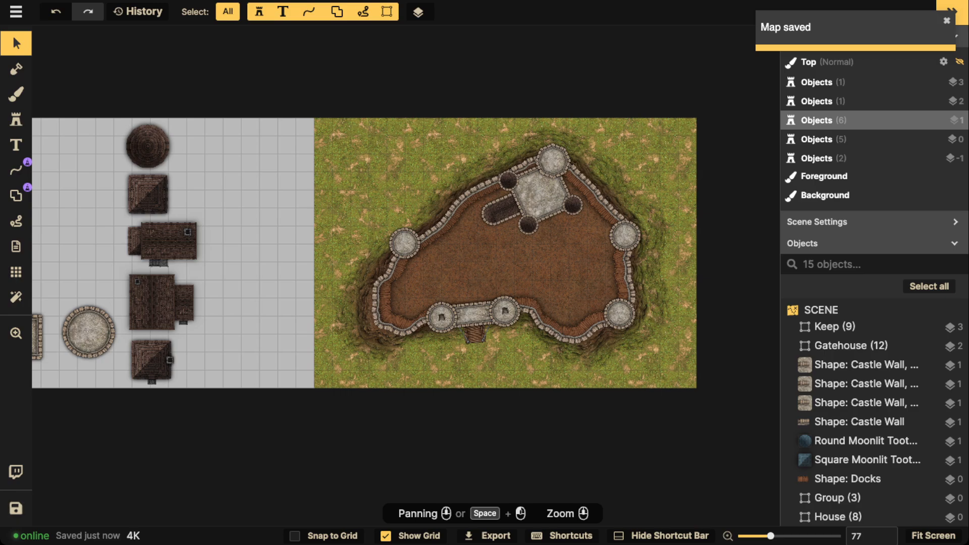
Duplicate the large house with the side annex into the castle courtyard and scale the copy to 60
scroll(275, 219, up, 3)
click(135, 326)
scroll(135, 327, up, 3)
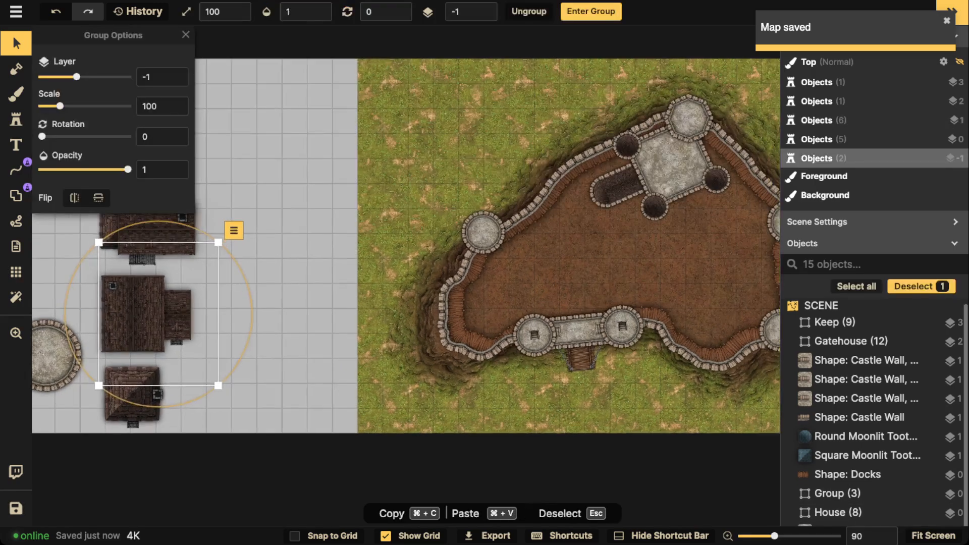
key(super+c)
key(super+v)
scroll(580, 277, up, 1)
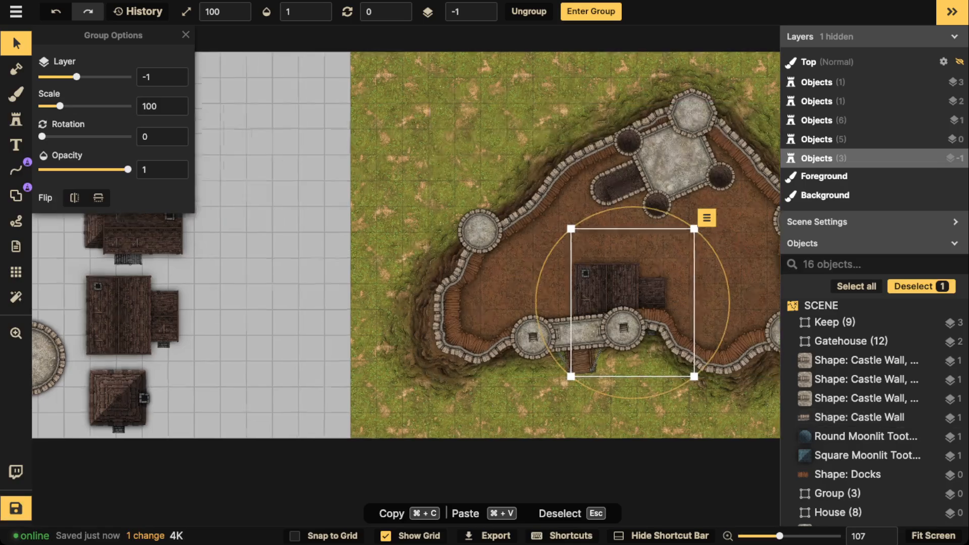
scroll(576, 272, up, 2)
key(bracketleft)
key(bracketleft)
key(bracketleft)
drag(615, 297, 582, 282)
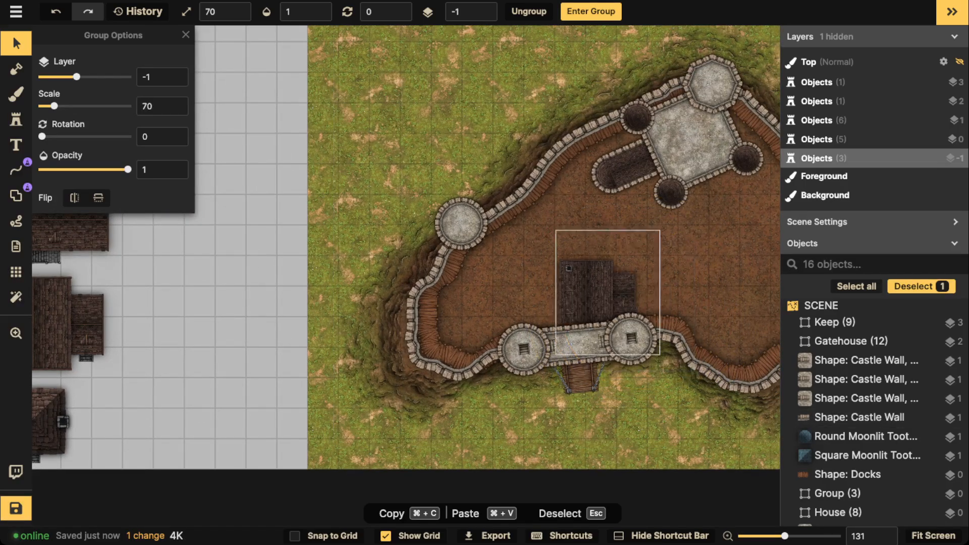
key(bracketleft)
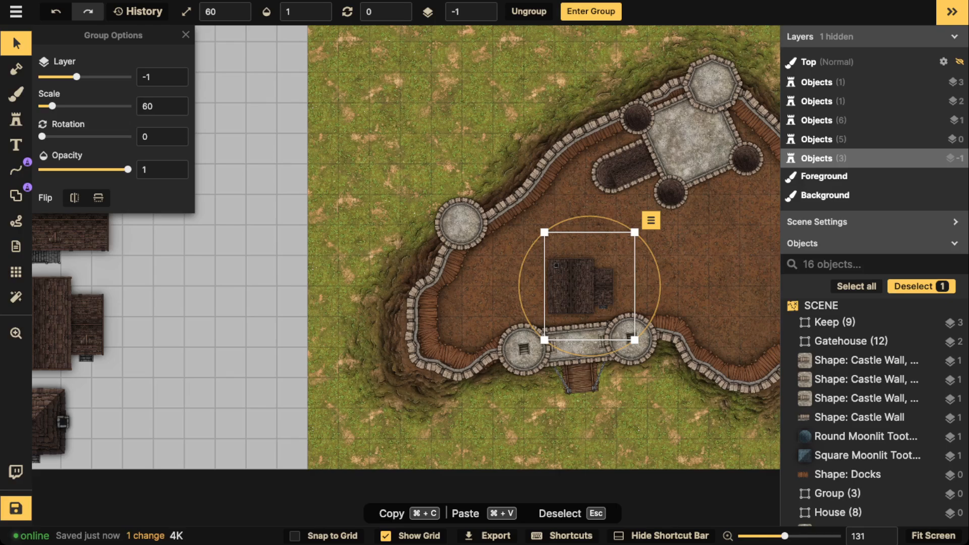
Rotate the large house copy diagonally and place it in the southeast part of the courtyard
drag(580, 283, 555, 287)
key(semicolon)
key(semicolon)
key(semicolon)
key(semicolon)
key(semicolon)
key(semicolon)
key(semicolon)
key(semicolon)
key(semicolon)
key(semicolon)
key(semicolon)
key(apostrophe)
key(apostrophe)
key(Escape)
Duplicate the long house with the side steps into the courtyard and scale the copy down
scroll(404, 252, down, 3)
drag(404, 253, 627, 281)
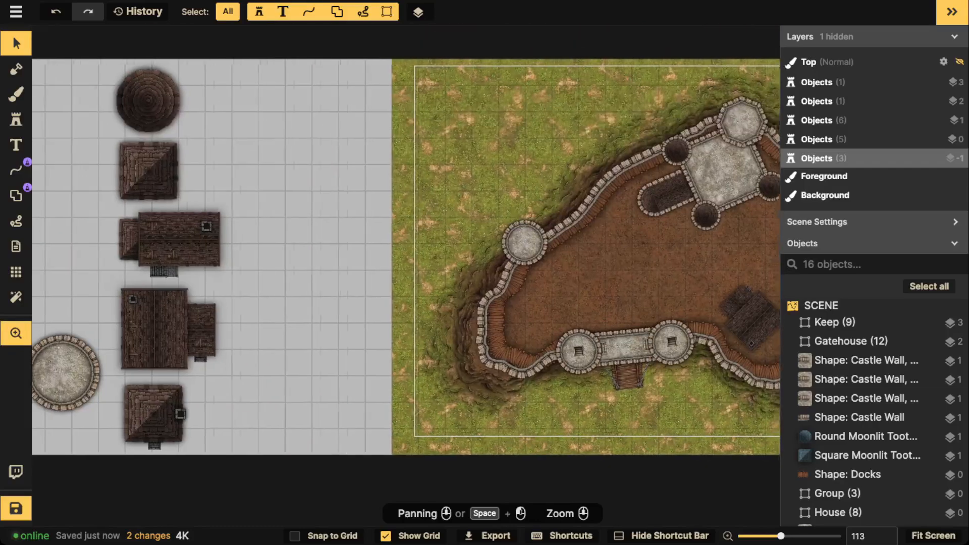
click(831, 512)
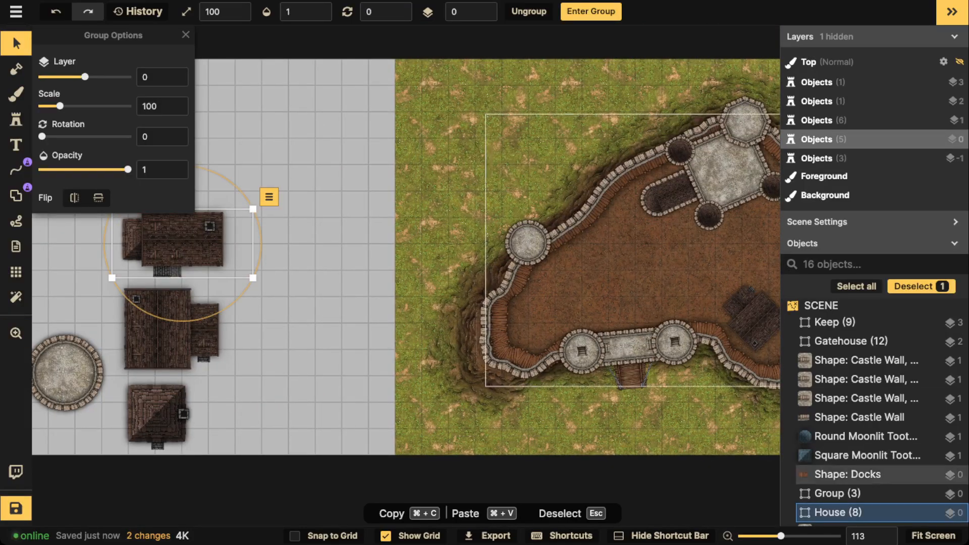
drag(746, 273, 576, 280)
key(super+v)
key(bracketleft)
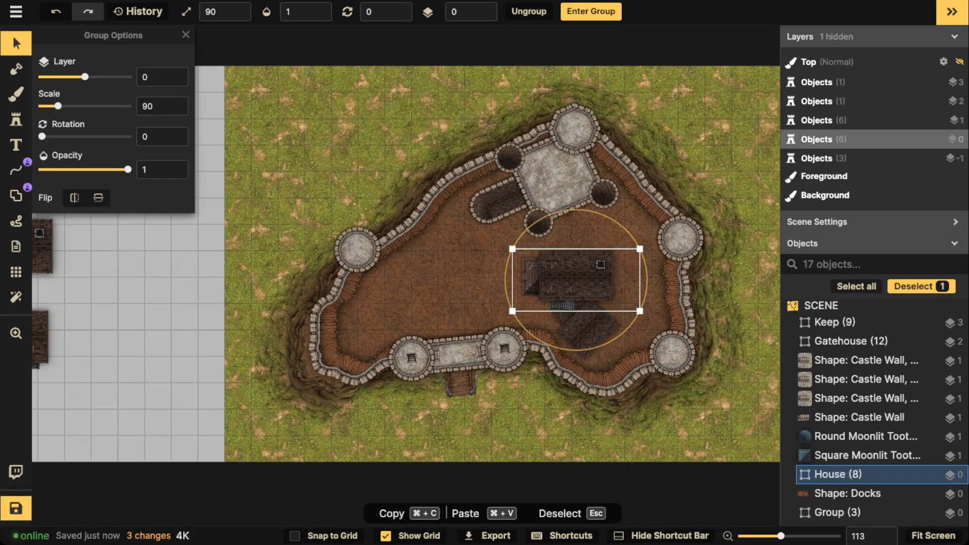
key(bracketleft)
key(bracketleft)
Move the long house copy beside the northwest tower, shrink it further and rotate it parallel to the wall
drag(569, 272, 404, 274)
key(bracketleft)
key(comma)
key(comma)
key(period)
key(period)
key(period)
key(period)
key(period)
key(period)
key(period)
key(period)
key(comma)
key(comma)
key(comma)
key(comma)
key(comma)
key(comma)
key(comma)
key(comma)
key(Escape)
double_click(405, 274)
key(Escape)
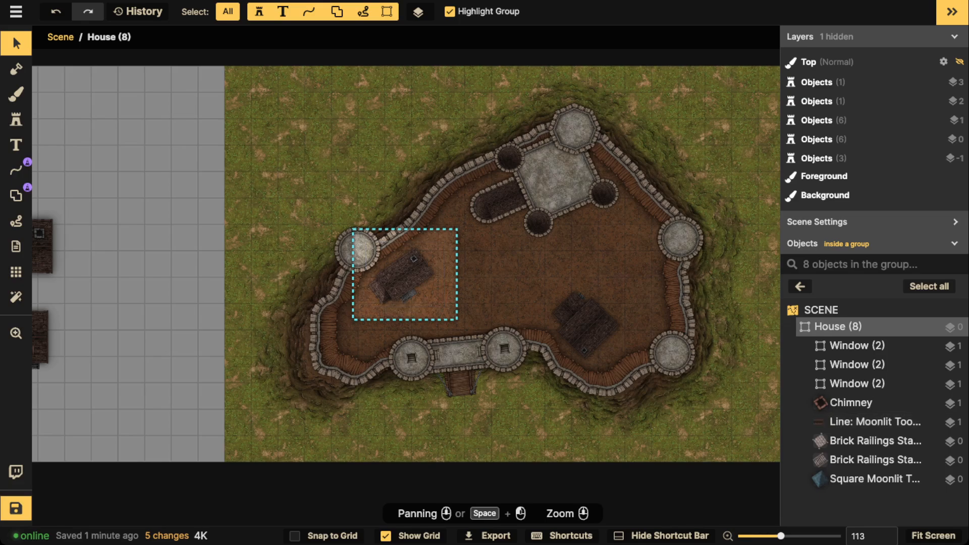
click(800, 286)
key(Escape)
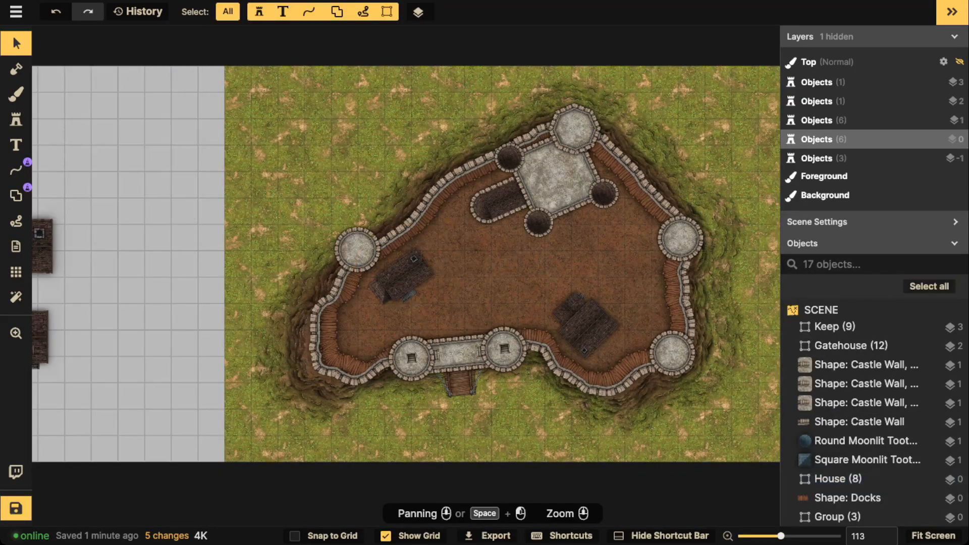
Duplicate the small square house with the chimney into the courtyard and scale the copy to 60
drag(44, 248, 230, 243)
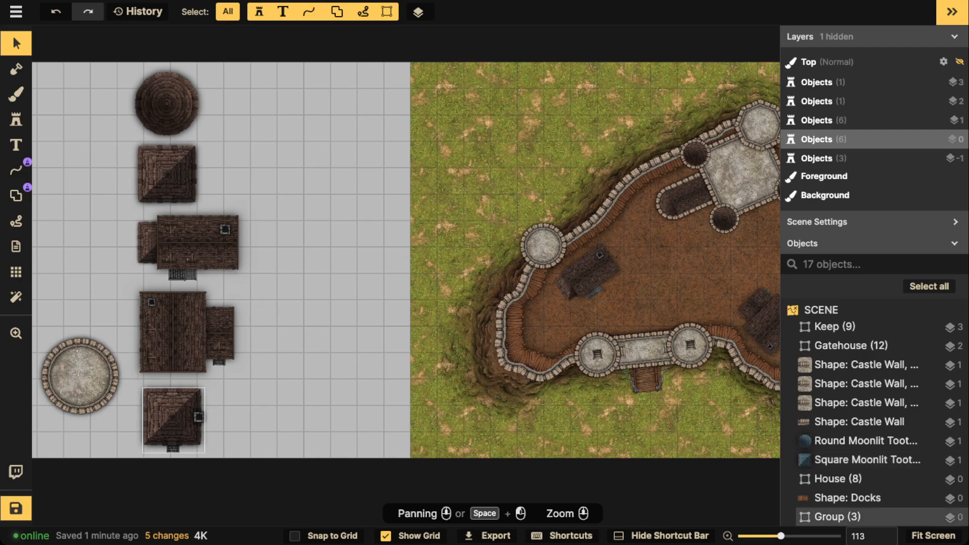
click(173, 419)
key(super+c)
drag(752, 248, 436, 258)
key(super+v)
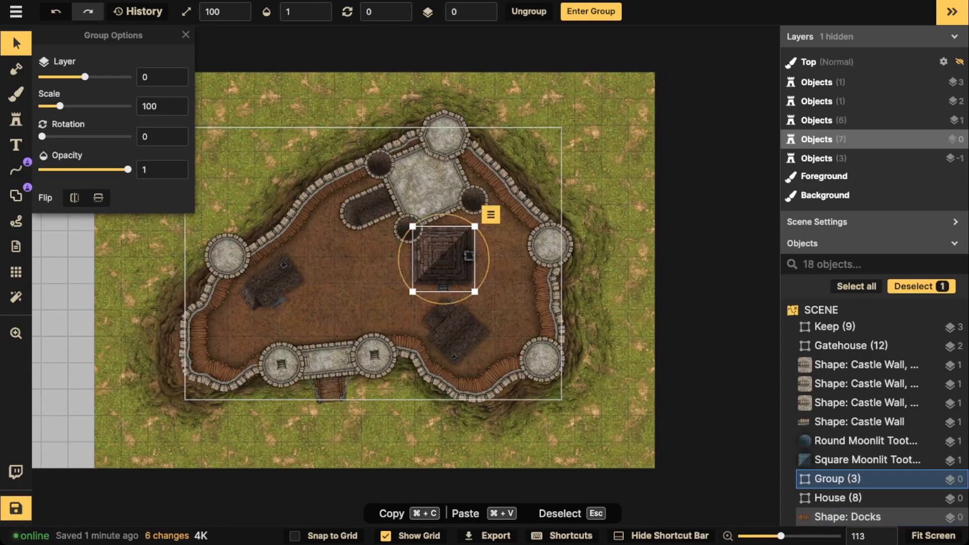
key(q)
key(q)
key(q)
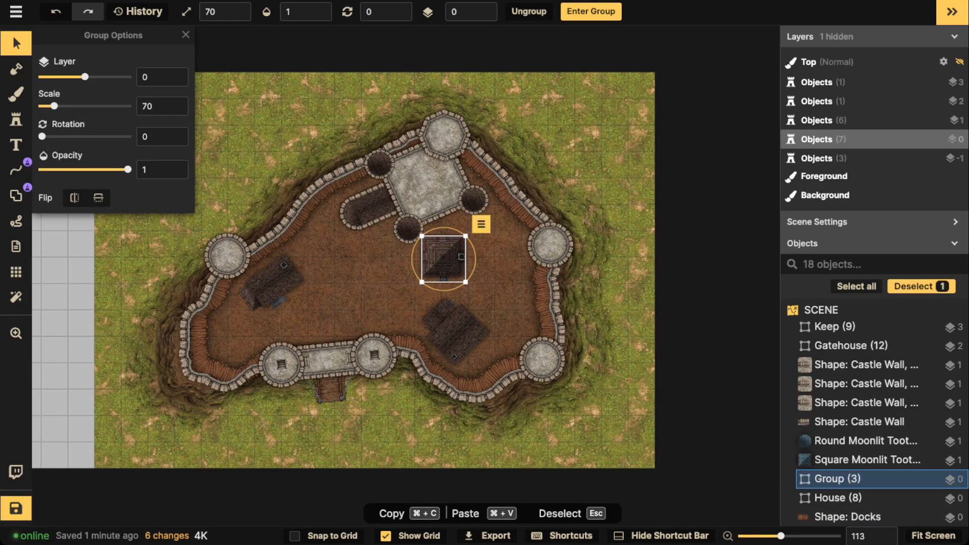
key(q)
Rotate the small house copy to 36 degrees and place it between the keep and the northeast tower
key(s)
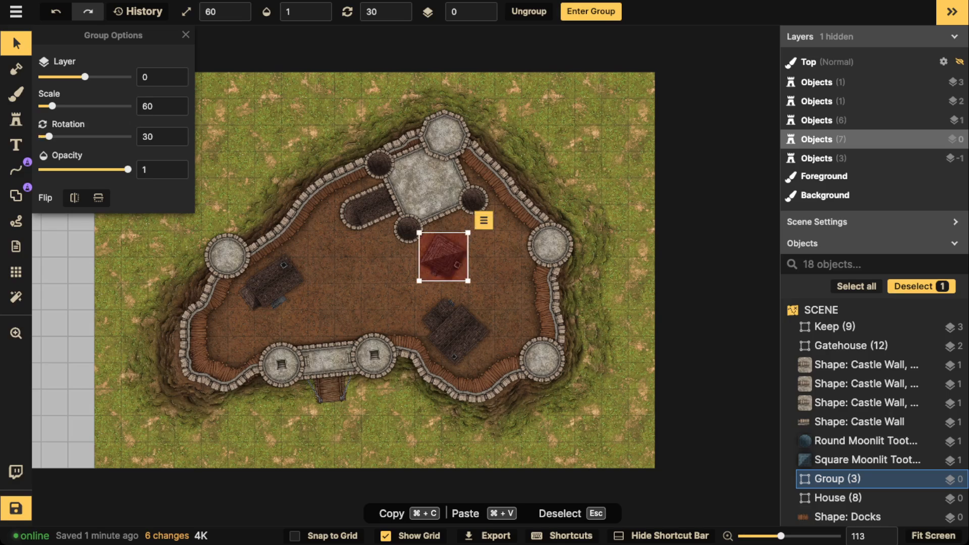
drag(443, 257, 527, 221)
key(Escape)
Duplicate the small northeast house, rotate the copy to 261 degrees and place it in the southwest corner of the courtyard
scroll(416, 211, down, 3)
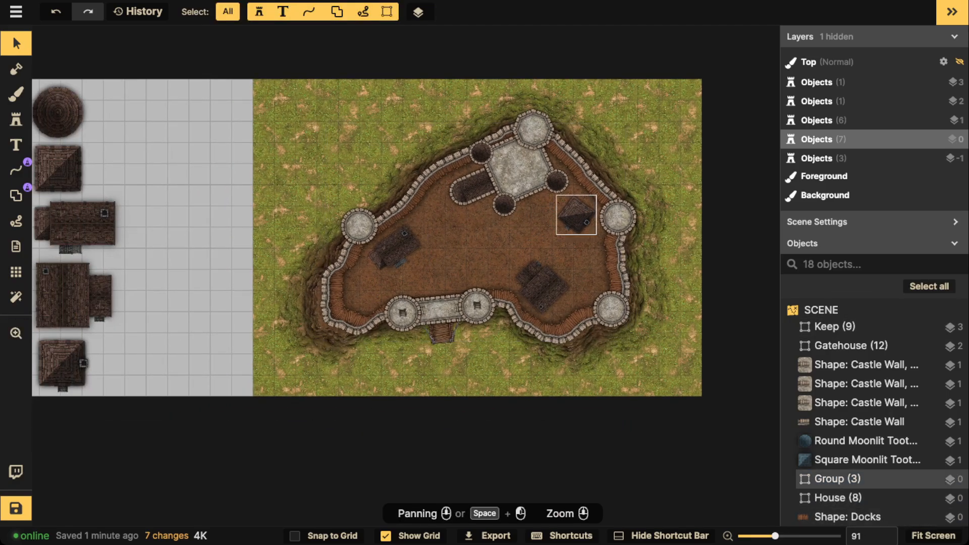
click(576, 216)
key(super+c)
key(super+v)
drag(50, 136, 108, 136)
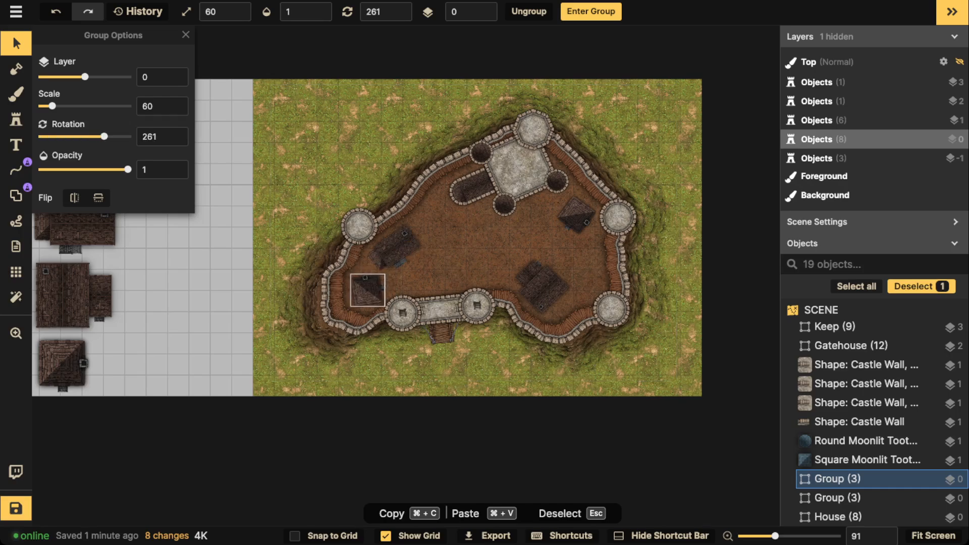
key(Escape)
Try rotating only the square roof inside the northeast house group
scroll(481, 257, up, 3)
drag(482, 257, 420, 256)
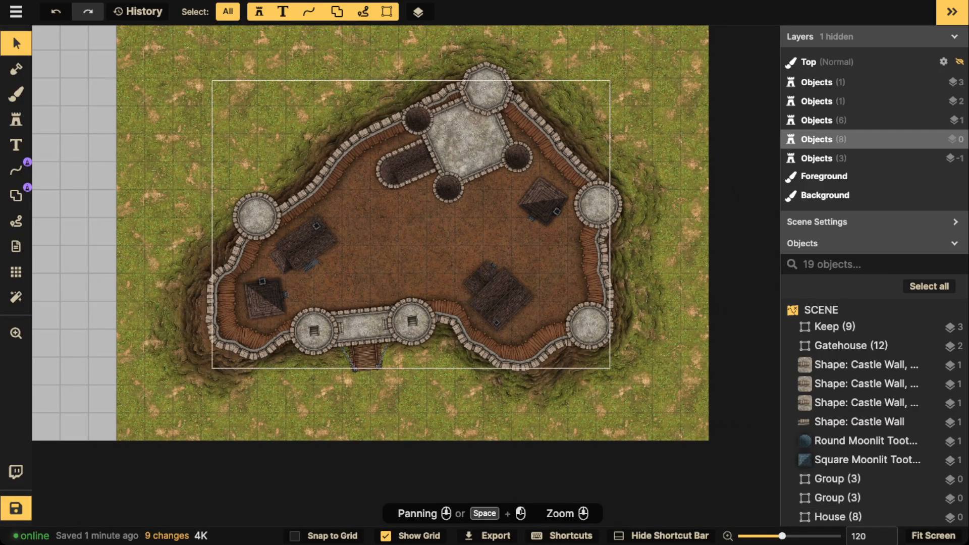
click(542, 202)
scroll(543, 203, up, 2)
scroll(544, 202, up, 3)
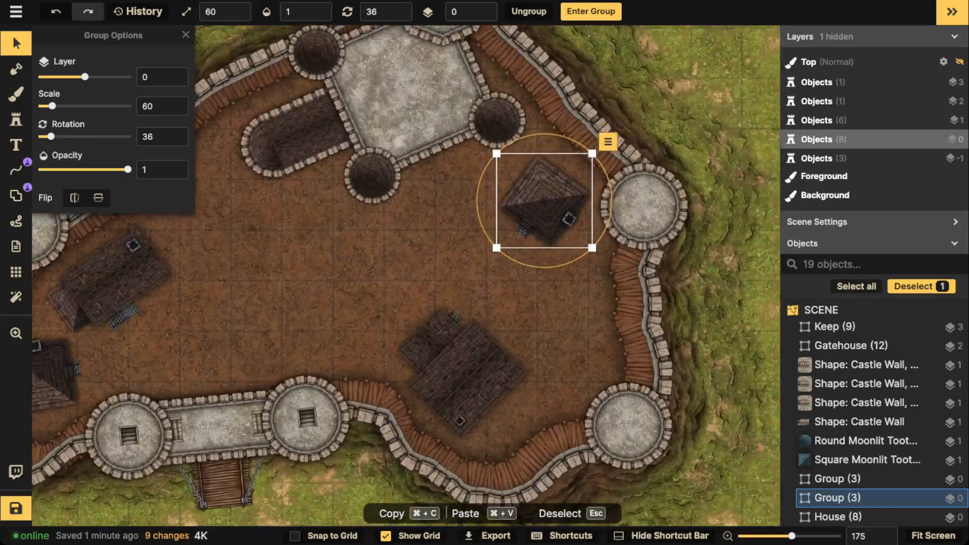
scroll(544, 203, down, 2)
key(Escape)
double_click(544, 202)
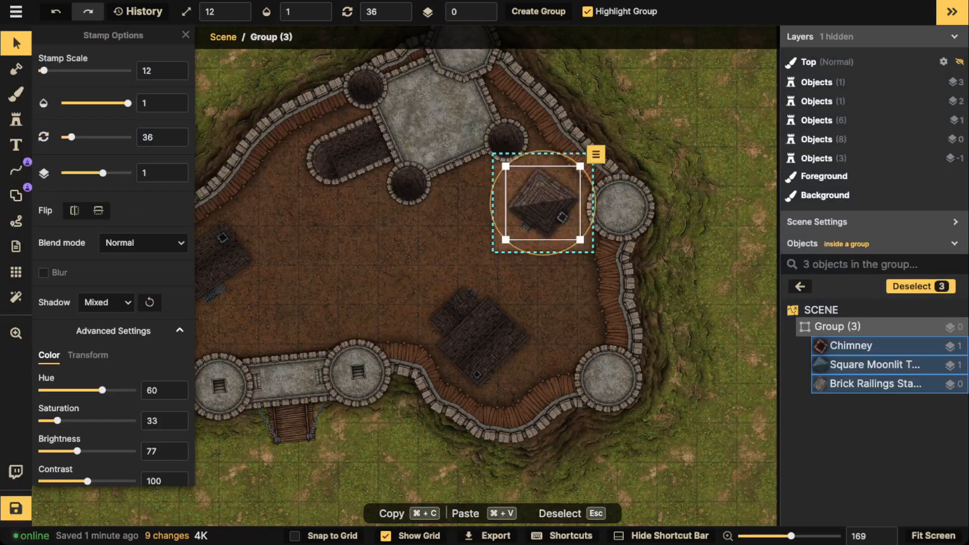
drag(587, 234, 584, 167)
key(Escape)
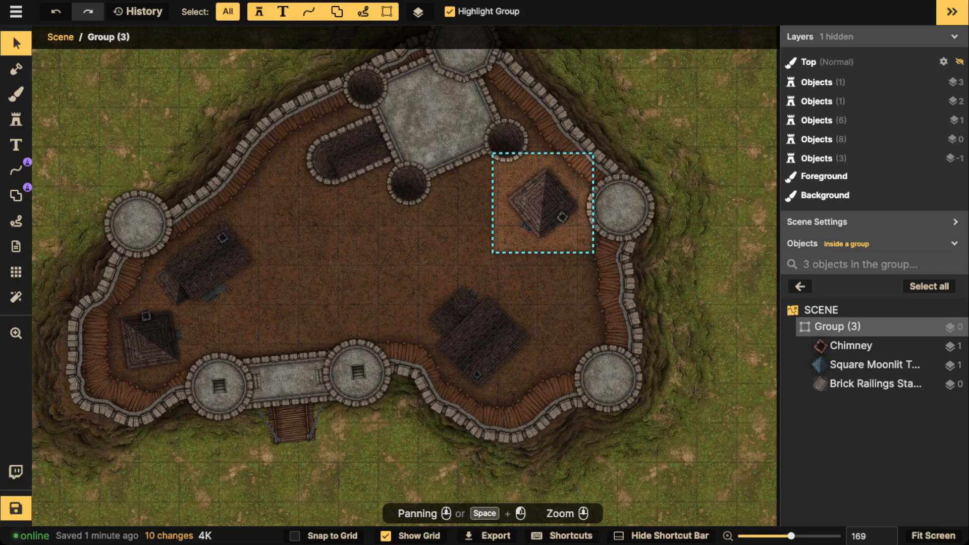
click(800, 286)
key(Escape)
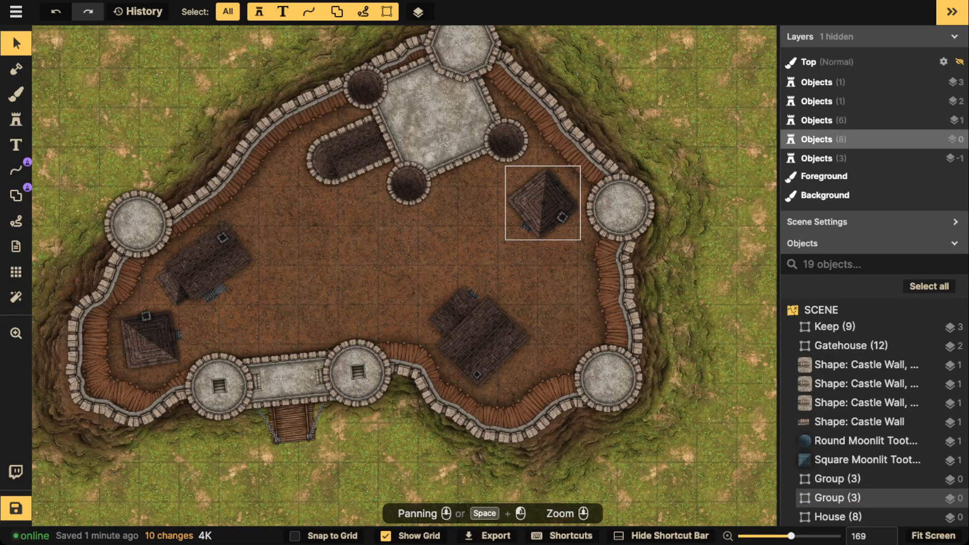
Reopen the northeast house group, undo its roof rotation and leave the group
double_click(547, 204)
scroll(545, 199, up, 1)
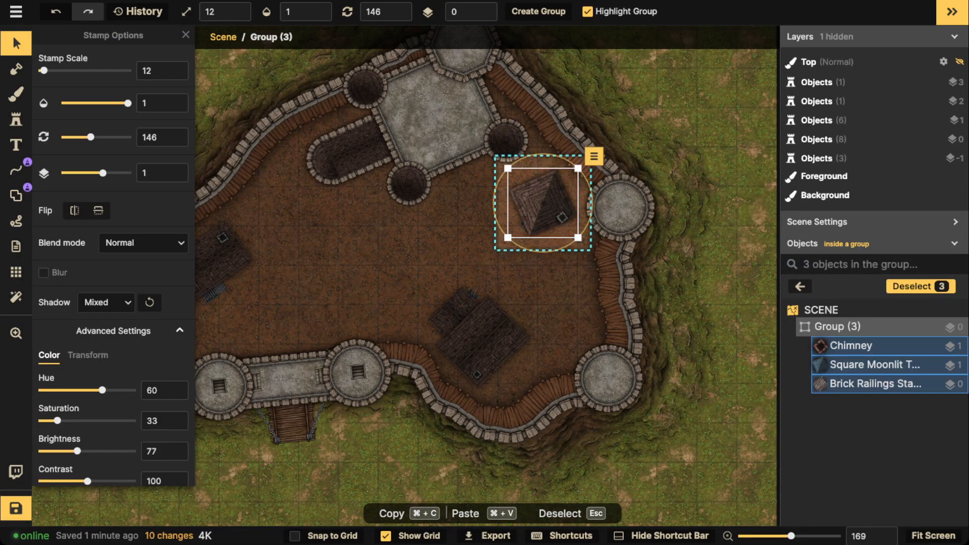
key(super+z)
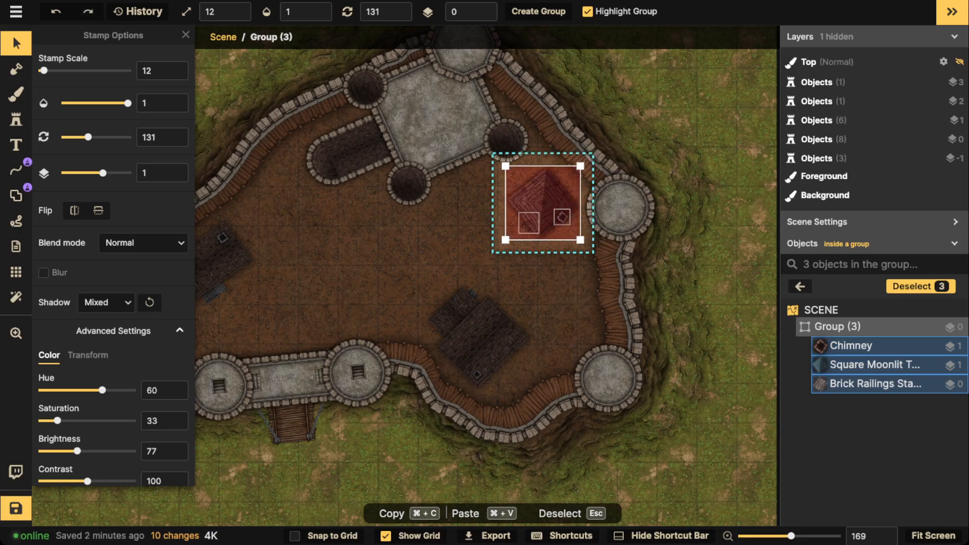
key(super+z)
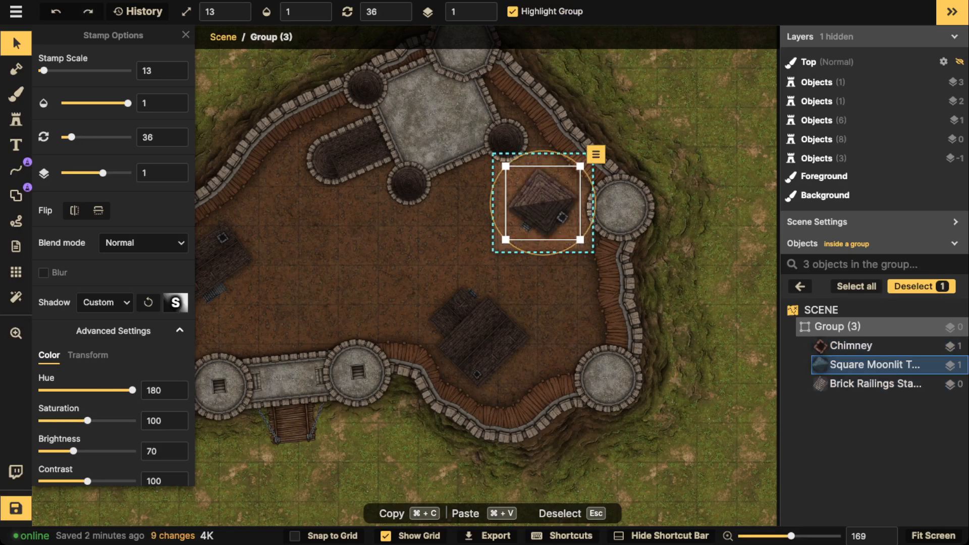
key(Escape)
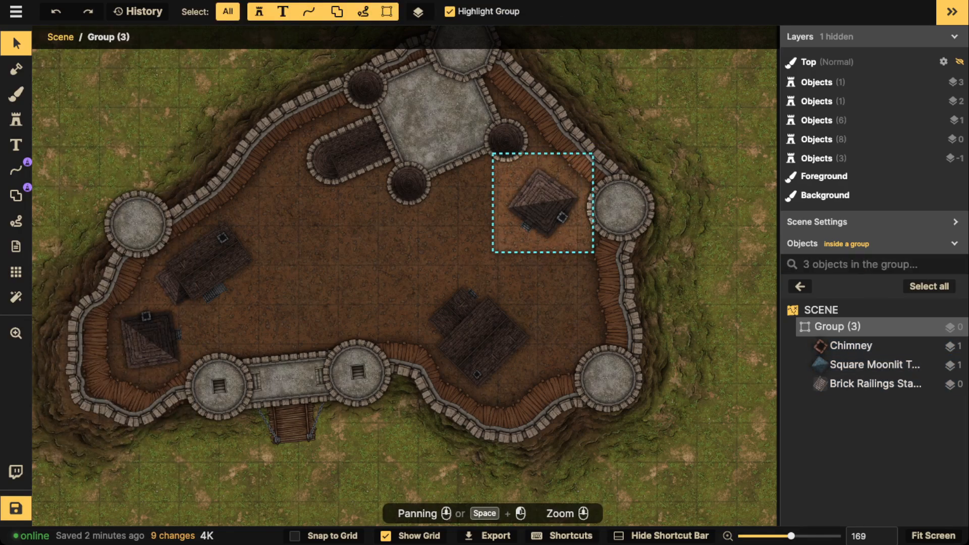
click(800, 286)
Rotate only the square roof inside the southwest house group to 351 degrees
double_click(150, 340)
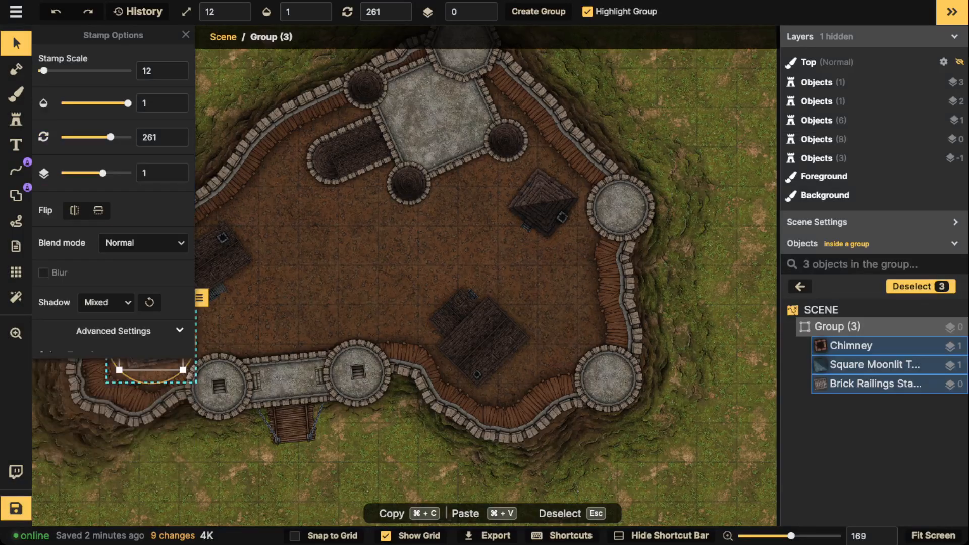
drag(312, 303, 568, 277)
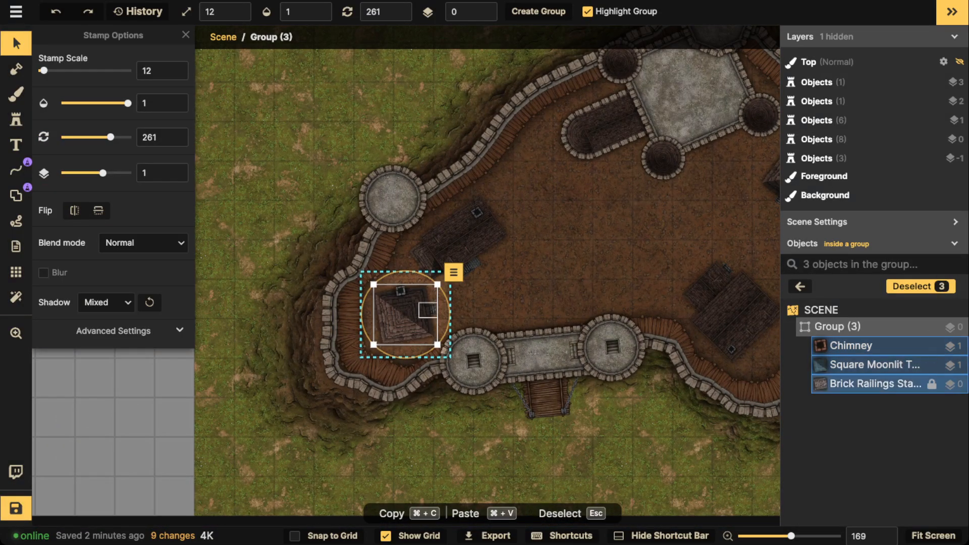
click(875, 384)
click(876, 364)
drag(379, 349, 88, 12)
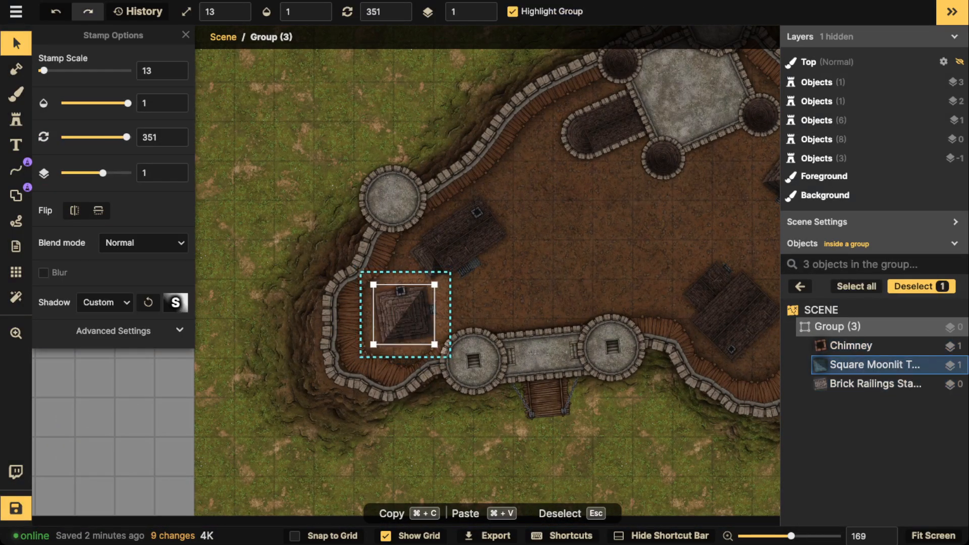
key(Escape)
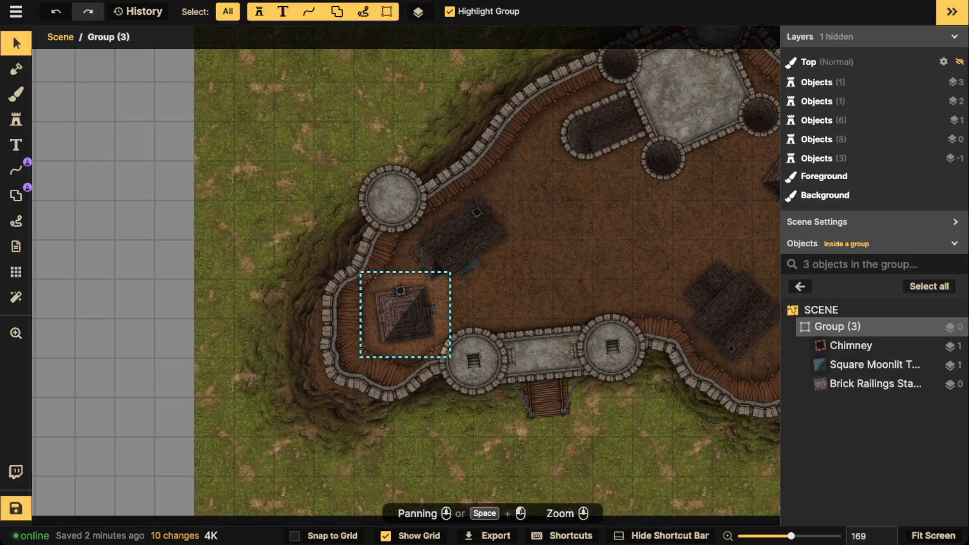
key(space)
drag(534, 277, 367, 305)
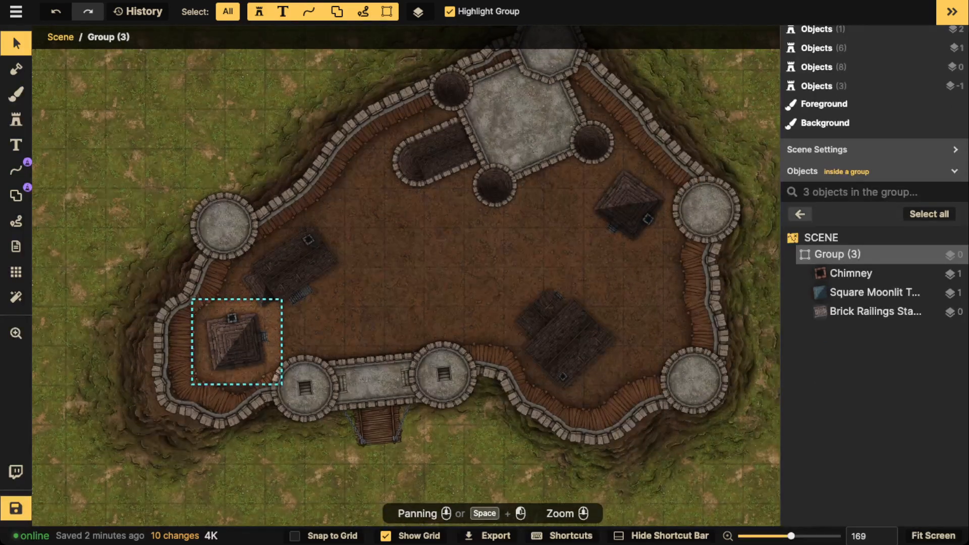
Leave the southwest house group and examine the layout of the keep, walls and courtyard houses
key(Escape)
key(Escape)
scroll(416, 128, down, 2)
key(space)
drag(485, 108, 410, 165)
scroll(429, 128, down, 2)
key(space)
click(411, 169)
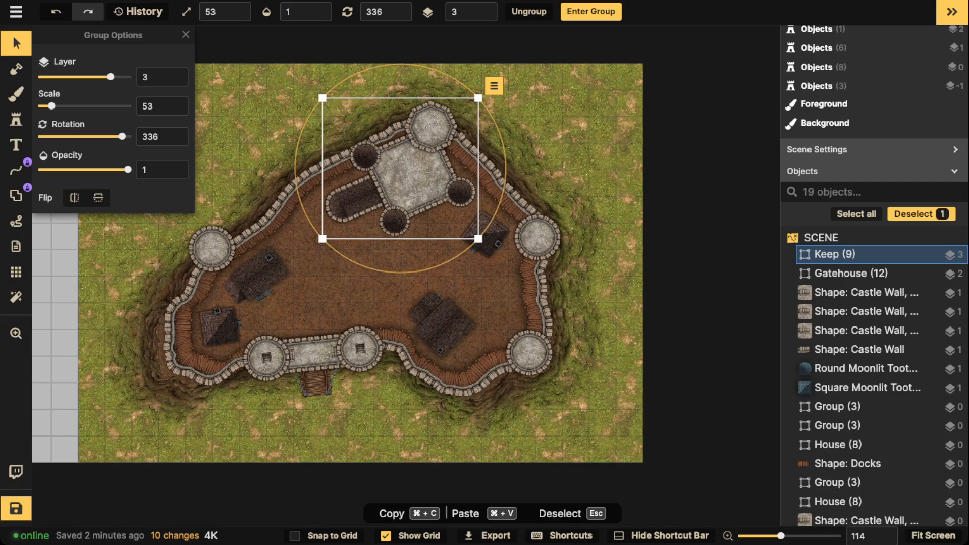
scroll(396, 202, down, 1)
key(Escape)
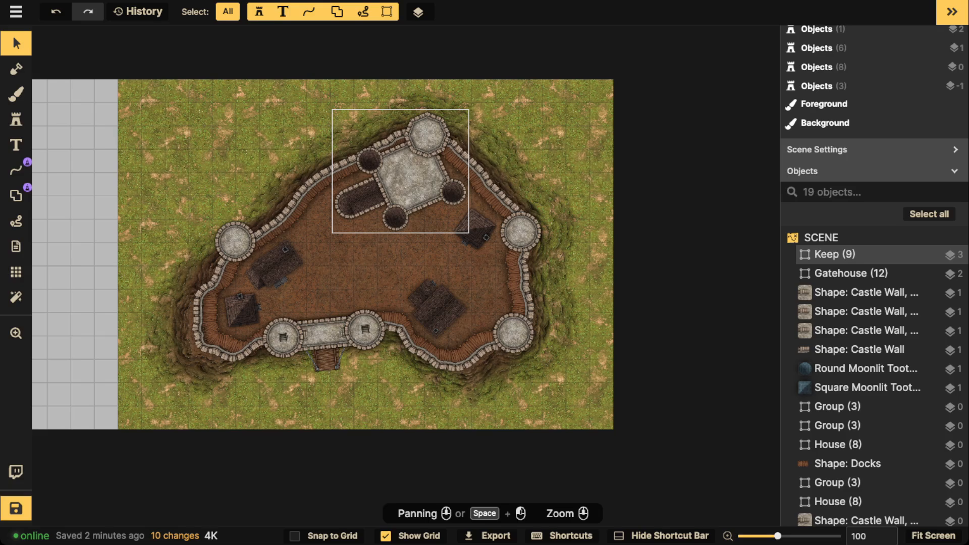
scroll(407, 191, up, 3)
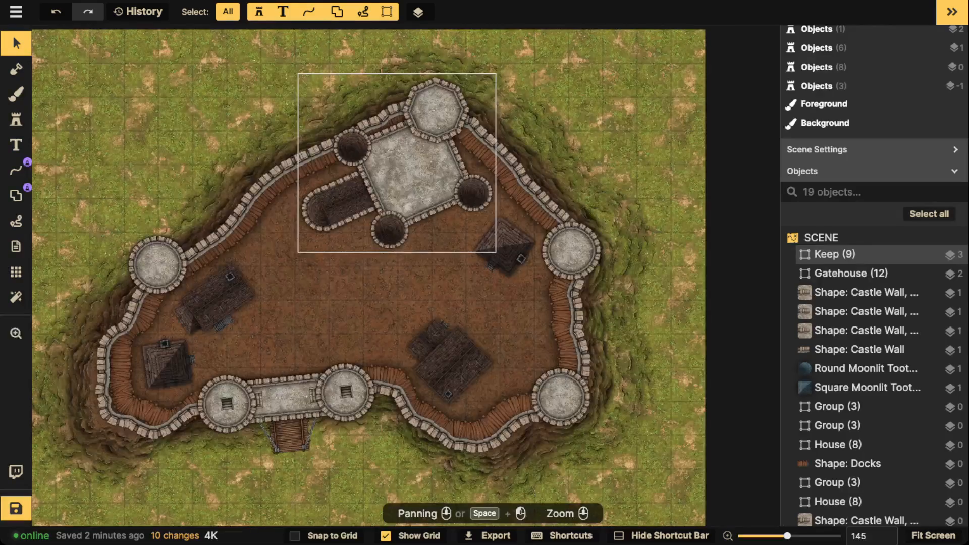
drag(407, 191, 455, 127)
Duplicate the small southwest house, place the copy along the northwest wall beside the keep and rotate it
click(217, 300)
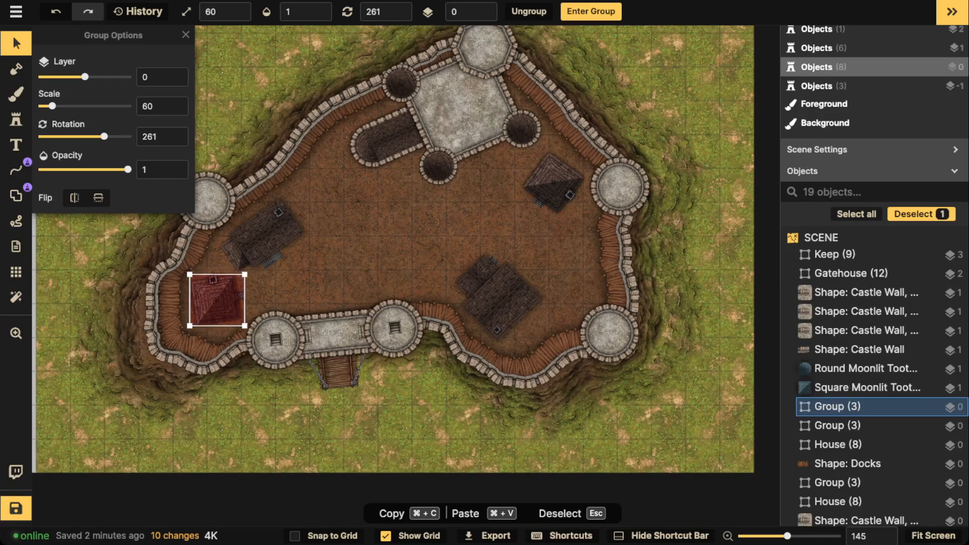
key(super+v)
drag(355, 234, 328, 186)
scroll(346, 205, up, 4)
Move the large southeast house closer to the east wall and rotate it to run roughly parallel to that wall
drag(499, 298, 511, 306)
double_click(512, 305)
key(Escape)
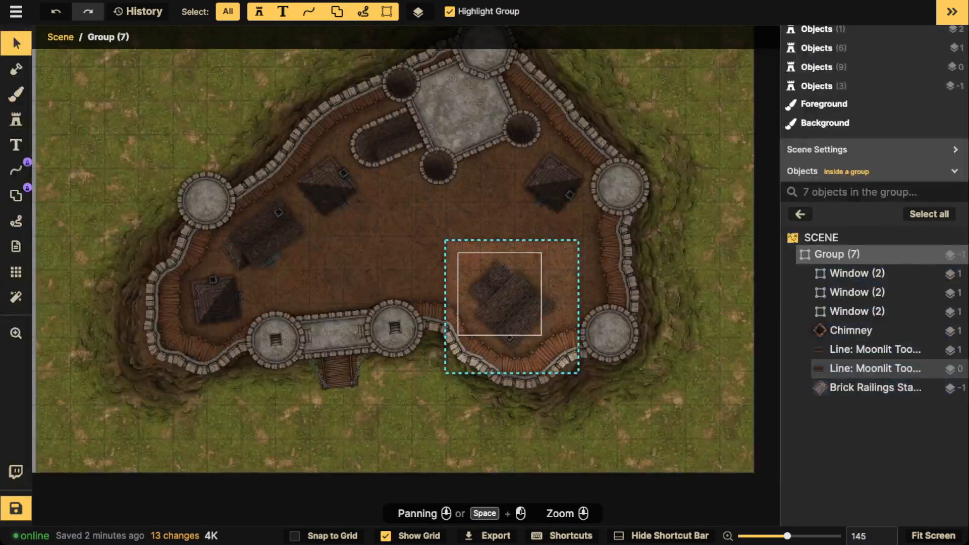
click(511, 305)
key(Escape)
key(Escape)
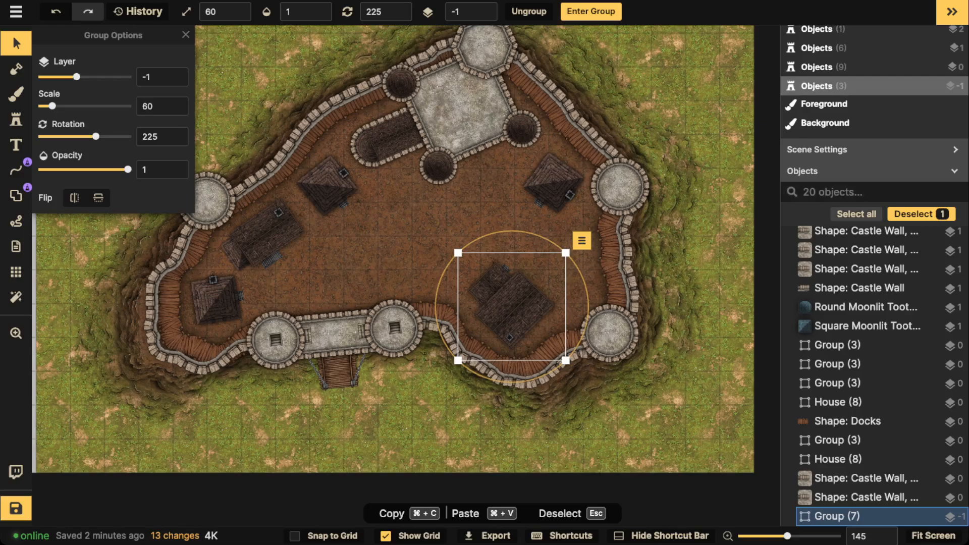
key(Escape)
drag(512, 306, 544, 276)
drag(616, 201, 624, 208)
key(Escape)
scroll(377, 271, up, 3)
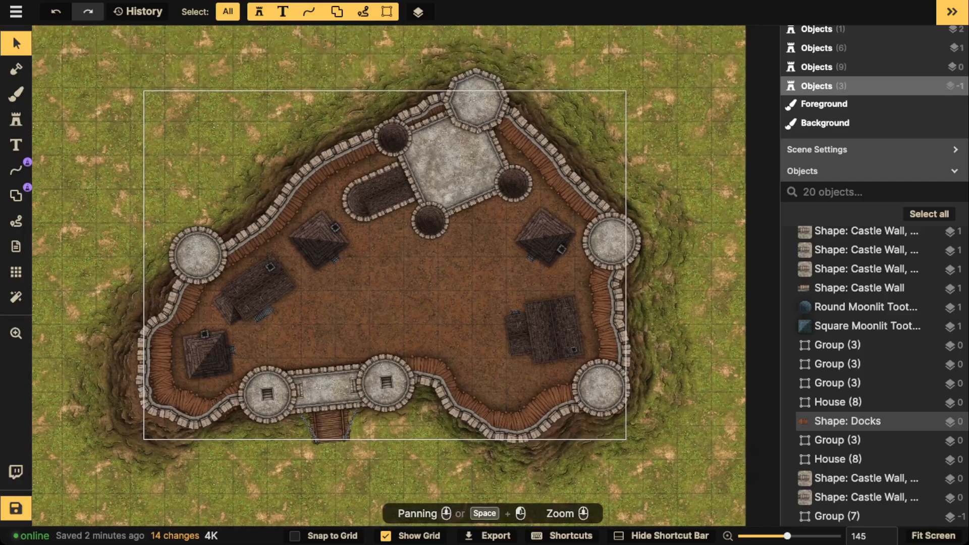
scroll(391, 276, down, 1)
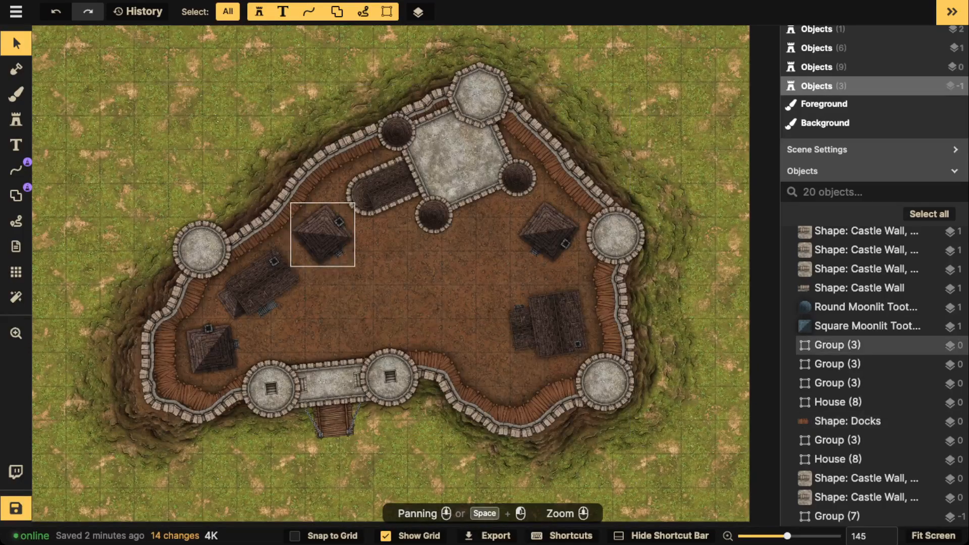
Search the stamp catalog for "well" and choose the round stone well from the Core pack
click(16, 119)
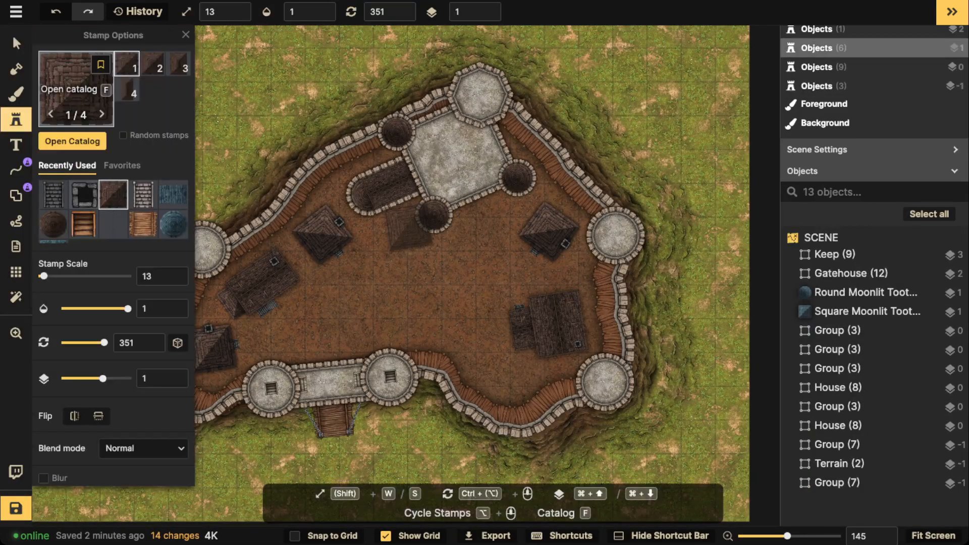
text(f)
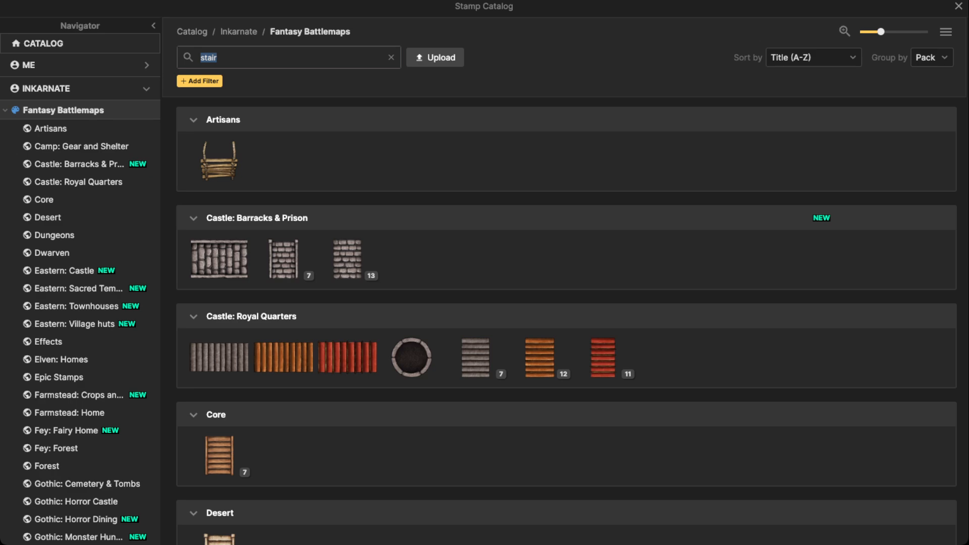
text(well)
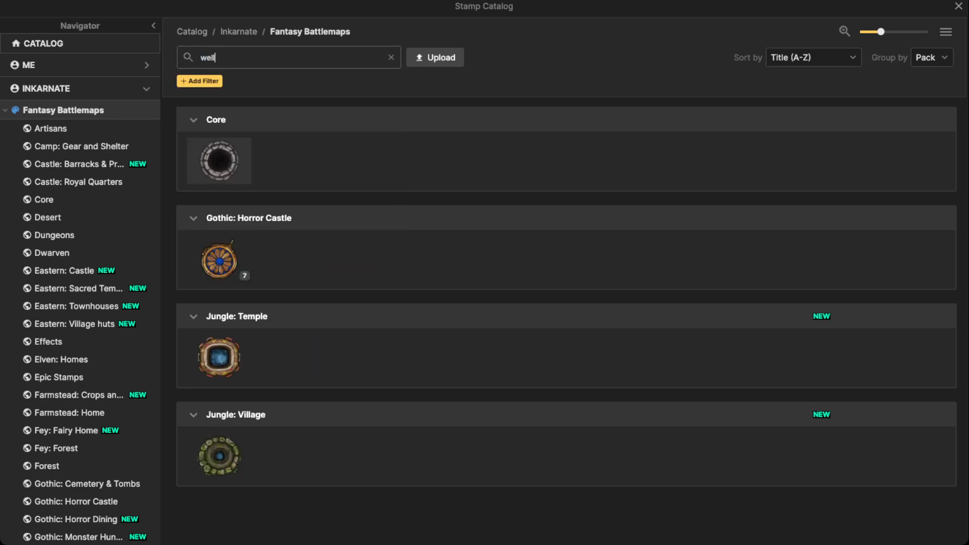
click(219, 161)
Place one well at scale 13 in the middle of the courtyard, between the keep and the gatehouse
scroll(442, 256, up, 5)
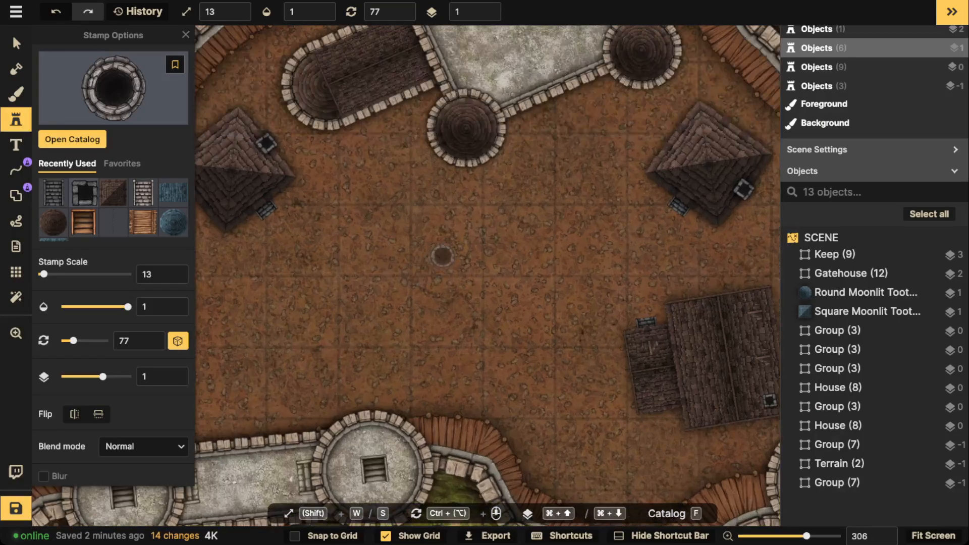
scroll(444, 243, down, 2)
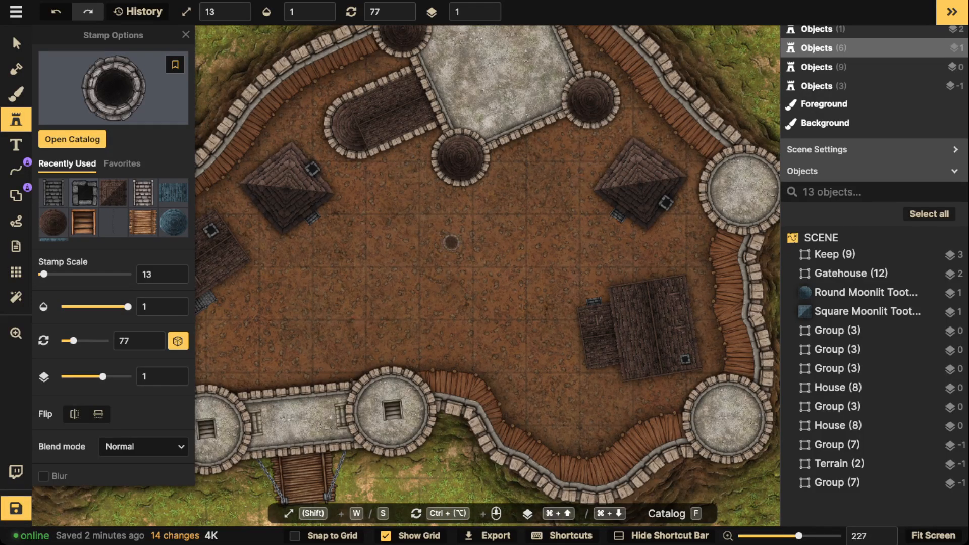
scroll(449, 239, down, 2)
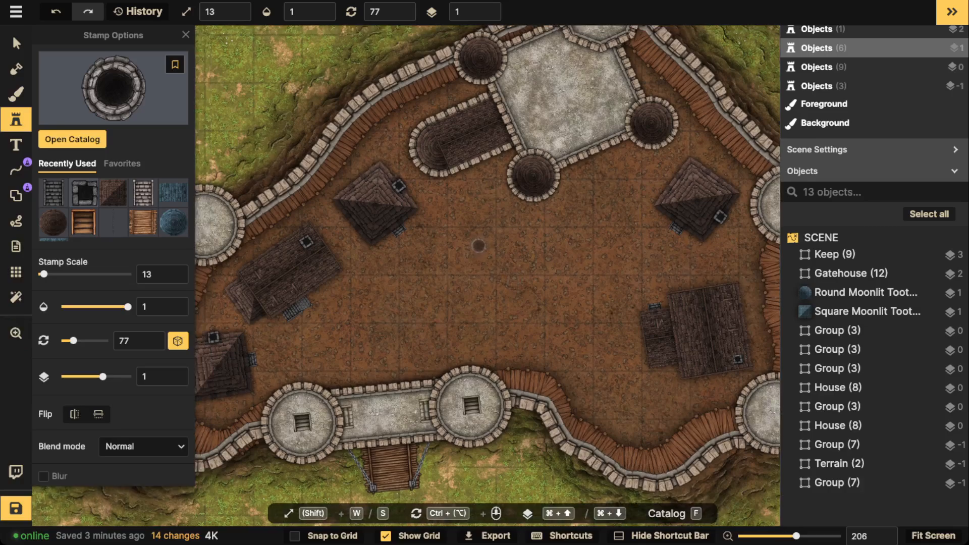
click(472, 251)
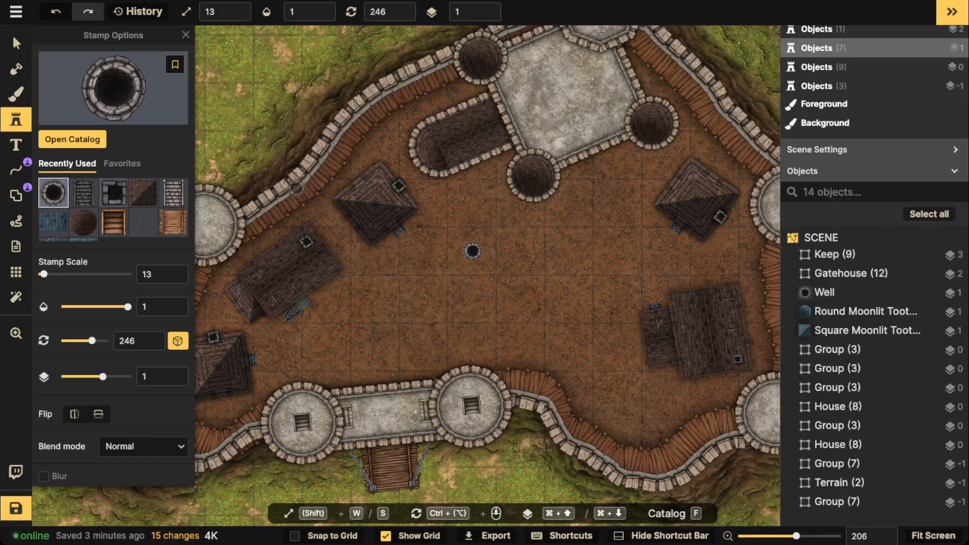
scroll(473, 251, down, 2)
scroll(453, 230, up, 3)
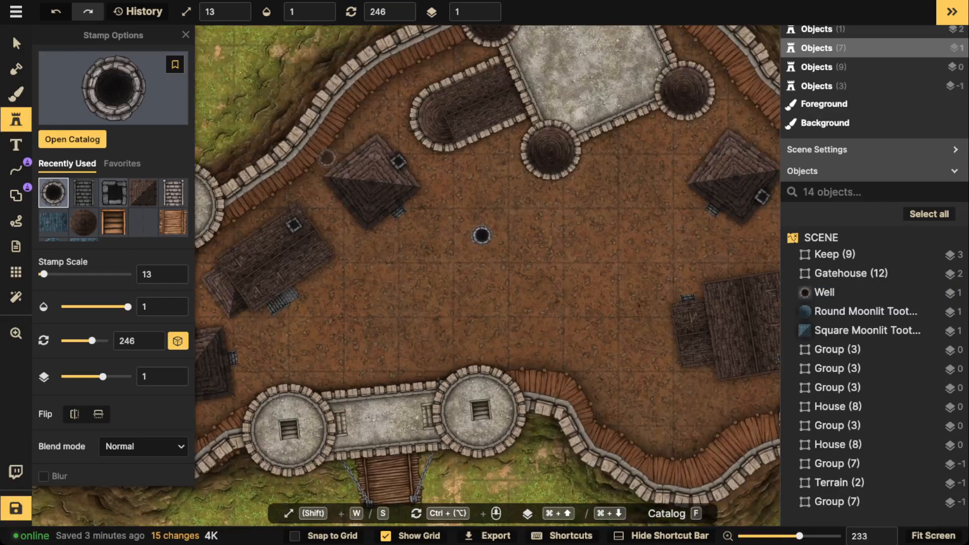
scroll(329, 180, down, 3)
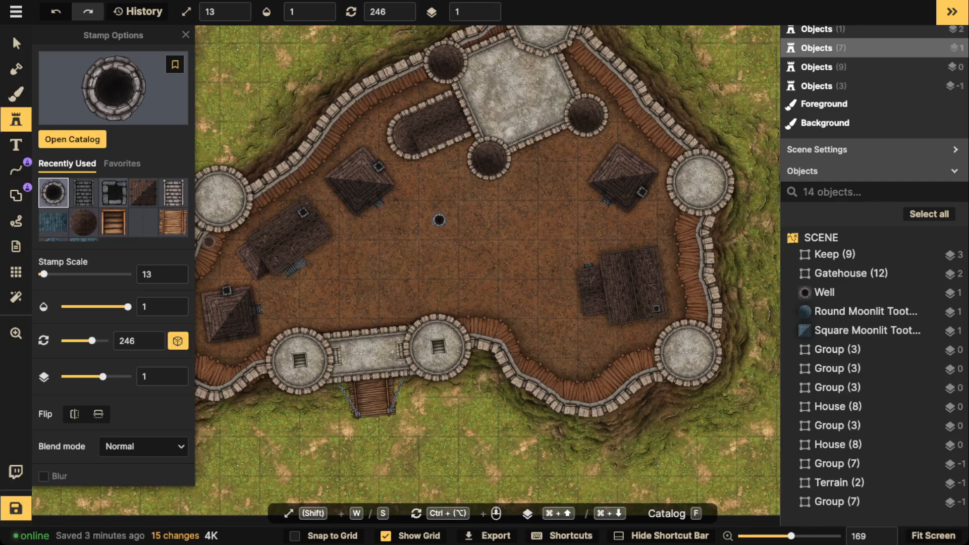
Choose the grey cobblestone texture from the Core pack for the foreground brush
click(16, 94)
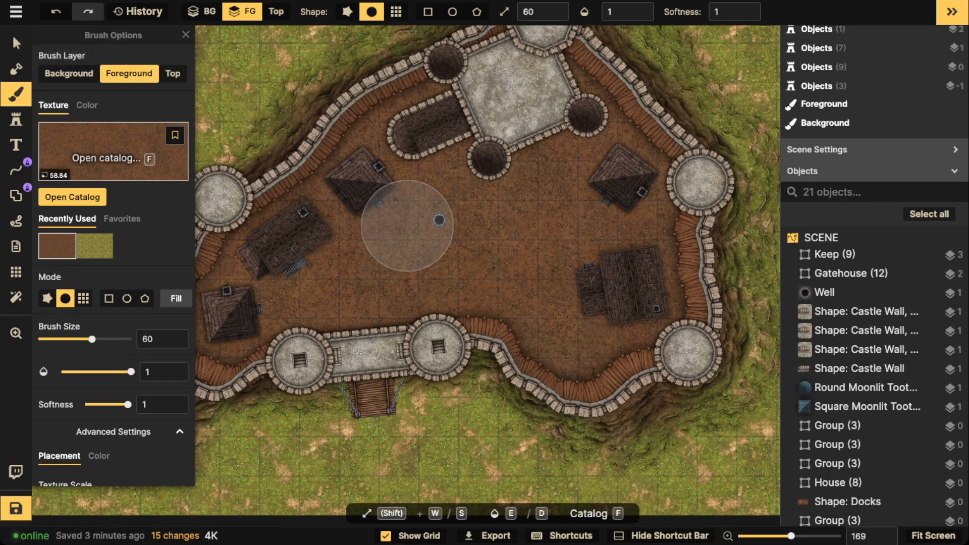
click(109, 150)
click(391, 57)
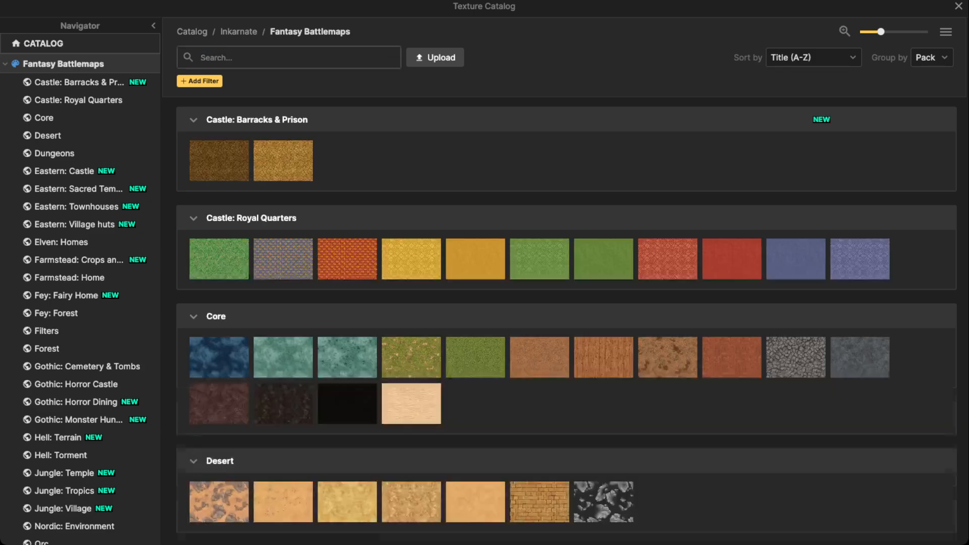
scroll(284, 259, down, 4)
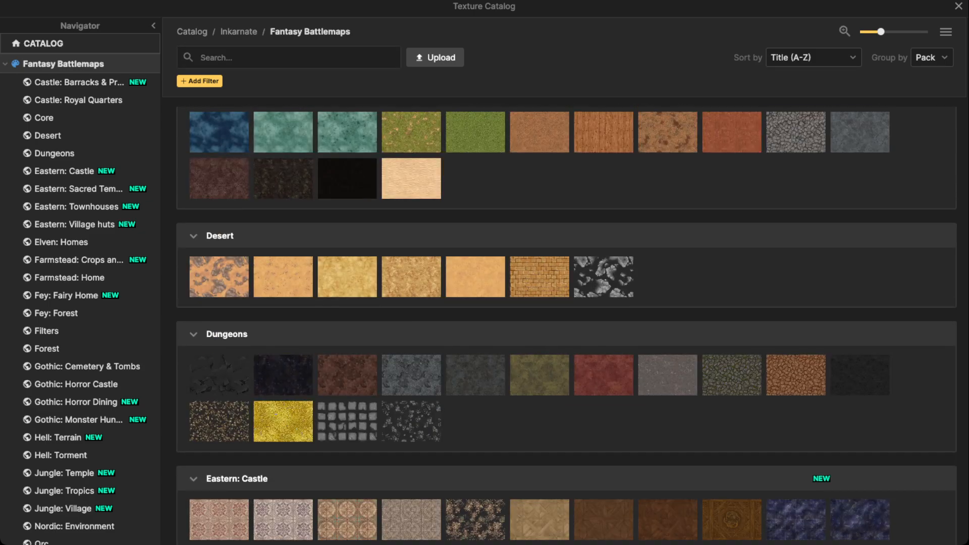
scroll(604, 303, down, 1)
scroll(604, 303, down, 4)
scroll(603, 302, up, 5)
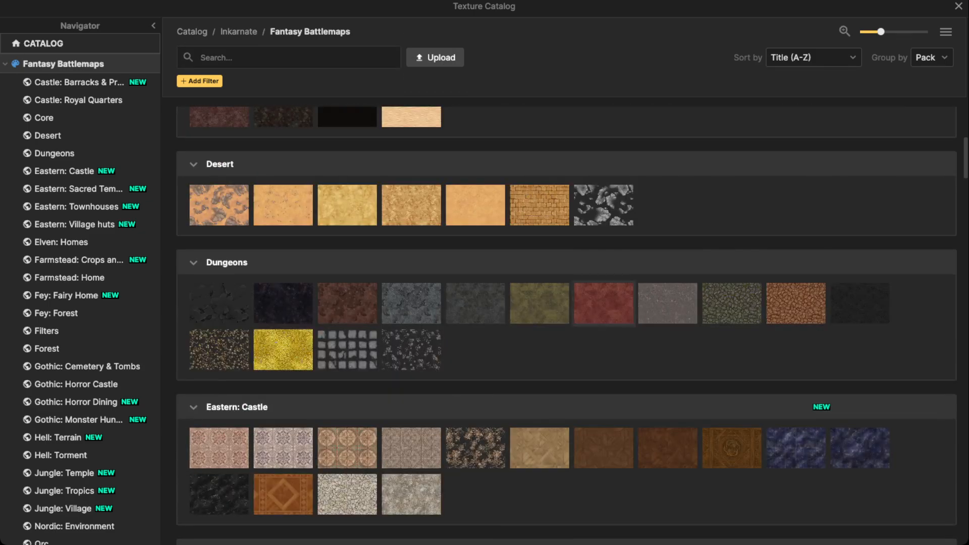
scroll(732, 303, up, 5)
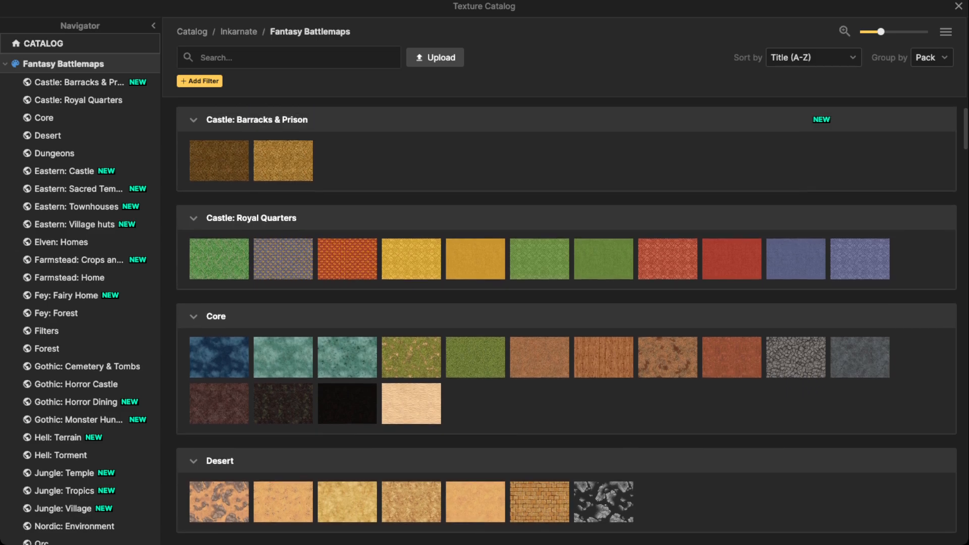
scroll(795, 357, down, 9)
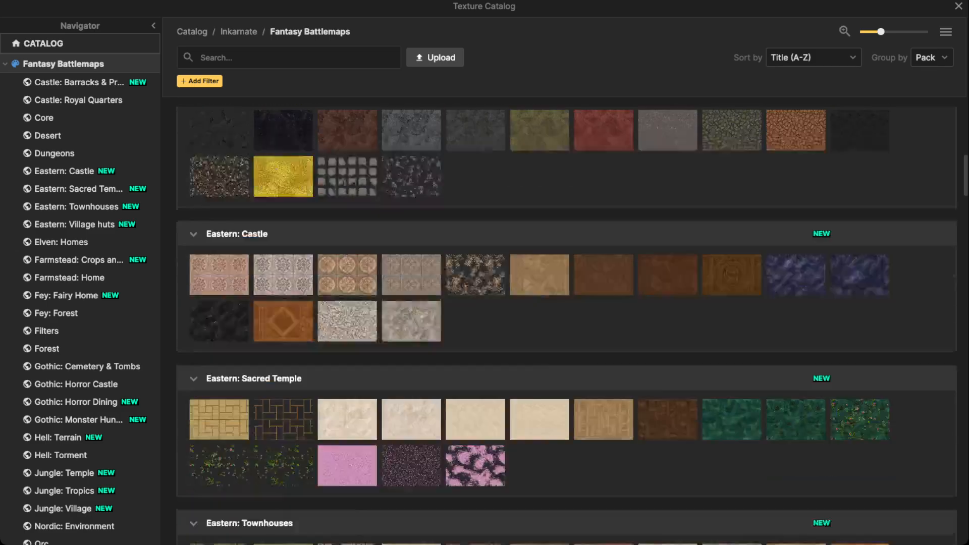
scroll(796, 357, up, 2)
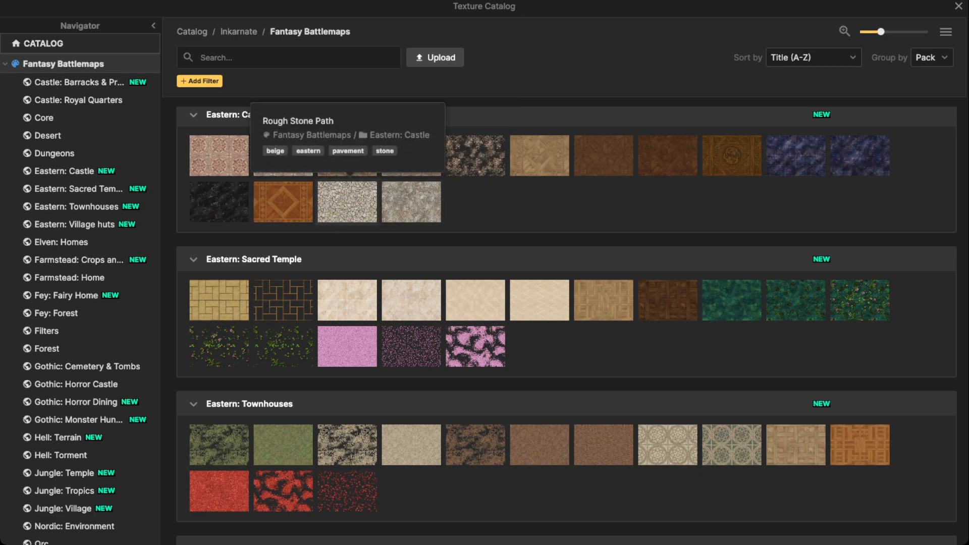
scroll(347, 201, up, 10)
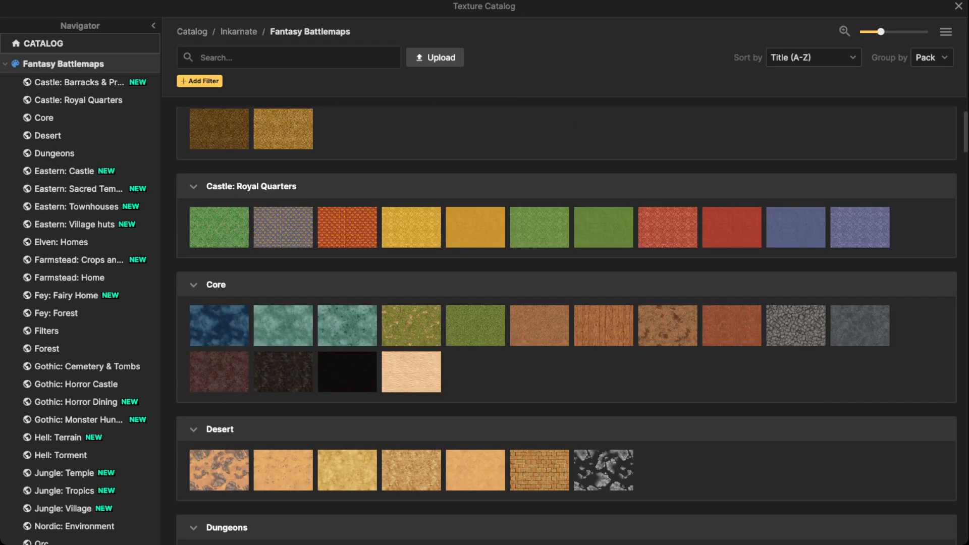
click(795, 325)
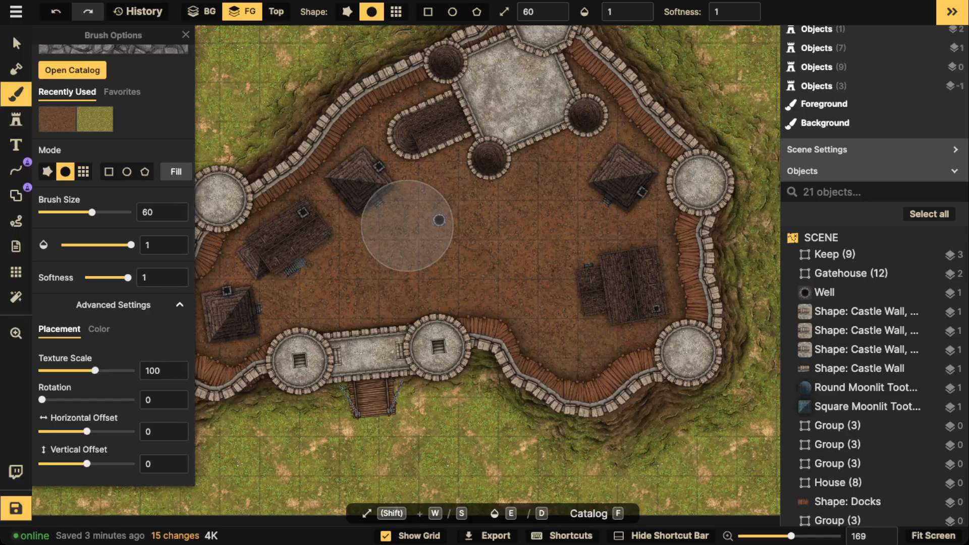
Set the cobblestone brush to texture scale 23.59, opacity 0.3 and size 30
drag(95, 370, 67, 370)
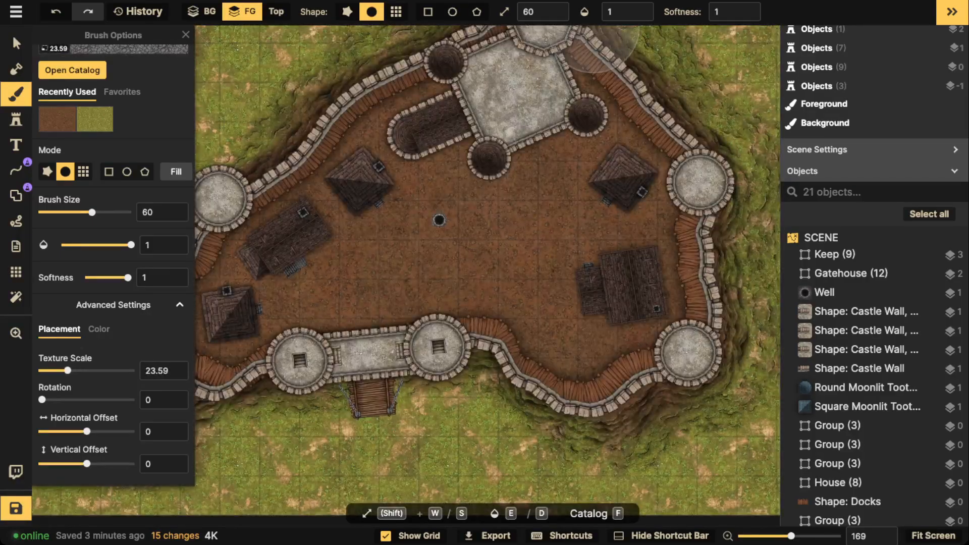
click(619, 11)
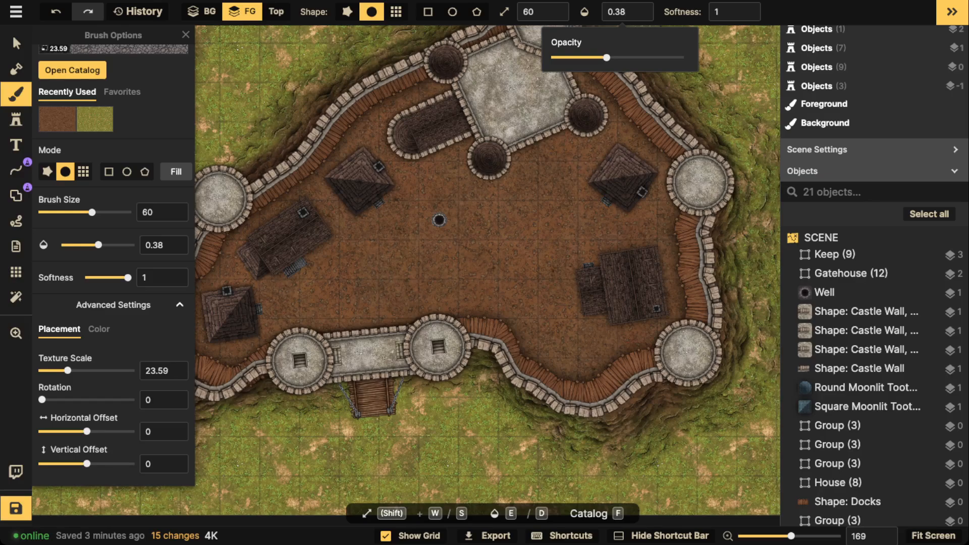
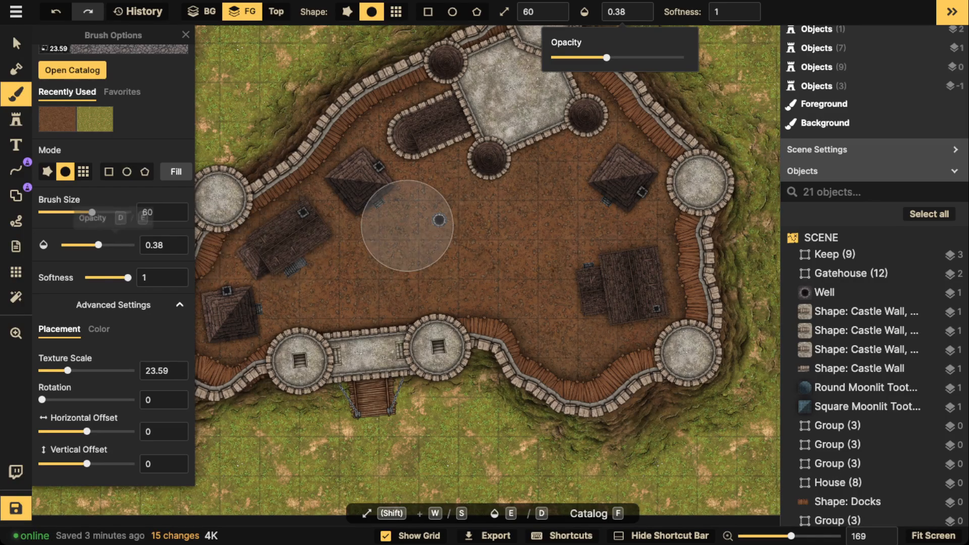
click(96, 244)
drag(92, 245, 91, 245)
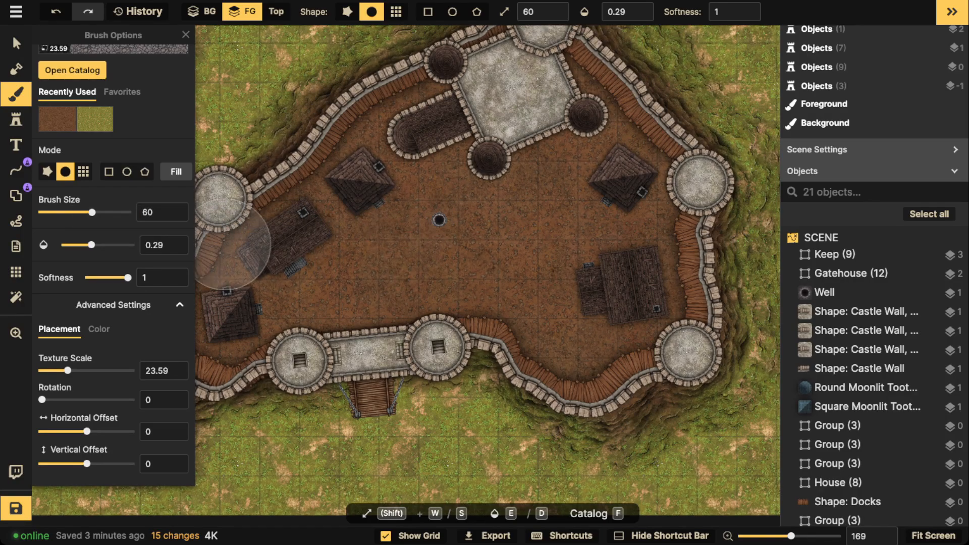
click(183, 242)
key(s)
key(s)
key(s)
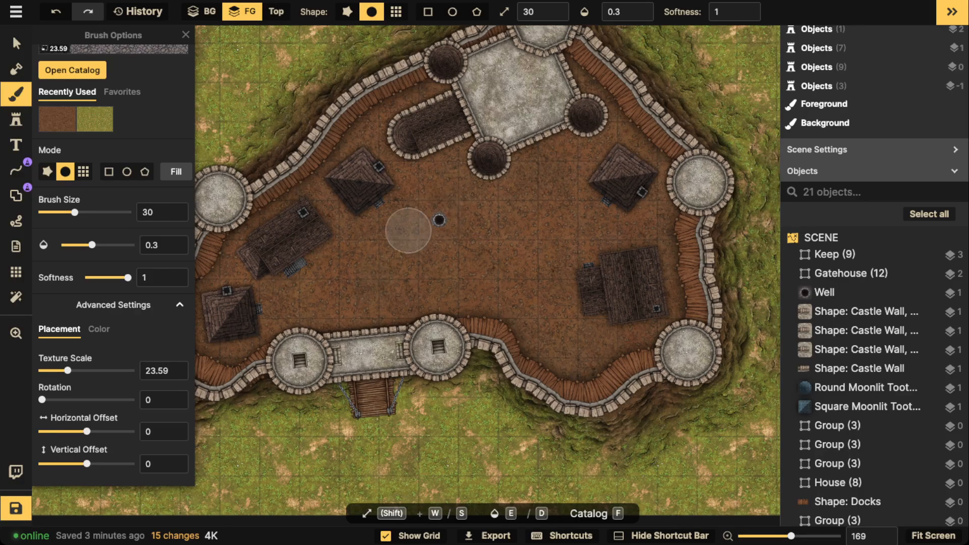
Undo a trial cobblestone stroke inside the gatehouse and reduce the texture scale to 16.89
mouse_move(367, 312)
mouse_down()
mouse_move(372, 280)
mouse_move(365, 318)
mouse_move(366, 295)
mouse_up()
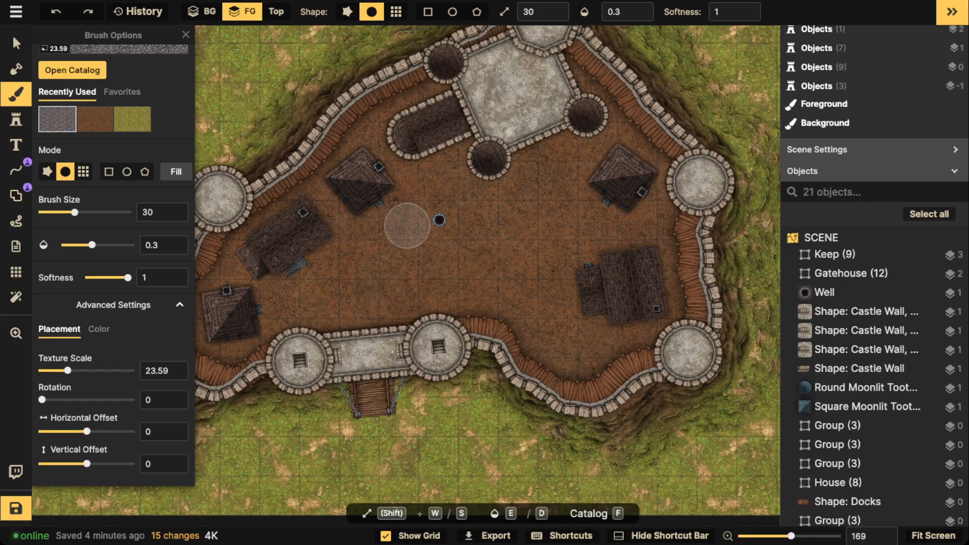
key(shift+s)
key(shift+s)
key(shift+s)
key(shift+s)
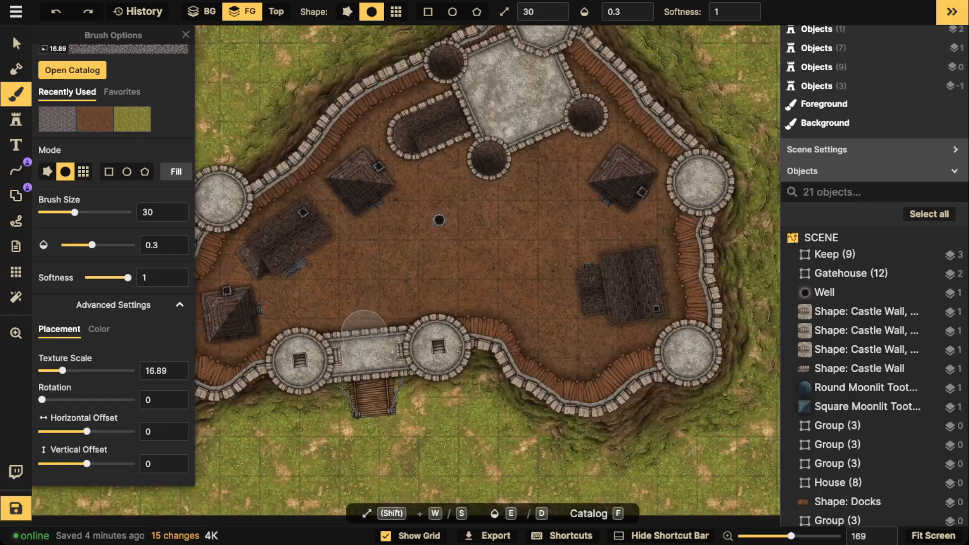
Paint a cobblestone path from the gatehouse entrance past the well to the keep's courtyard wall
drag(361, 324, 360, 324)
mouse_move(284, 341)
mouse_down()
mouse_move(401, 305)
mouse_move(368, 321)
mouse_move(355, 302)
mouse_move(377, 299)
mouse_move(398, 315)
mouse_move(359, 320)
mouse_move(378, 299)
mouse_move(361, 312)
mouse_move(365, 273)
mouse_move(349, 280)
mouse_move(450, 223)
mouse_move(393, 235)
mouse_move(362, 286)
mouse_move(403, 214)
mouse_move(459, 216)
mouse_up()
mouse_move(539, 179)
mouse_down()
mouse_move(545, 129)
mouse_move(547, 161)
mouse_move(482, 215)
mouse_move(447, 216)
mouse_move(437, 234)
mouse_move(442, 208)
mouse_move(452, 226)
mouse_move(515, 206)
mouse_move(547, 172)
mouse_move(547, 152)
mouse_move(381, 240)
mouse_move(352, 300)
mouse_up()
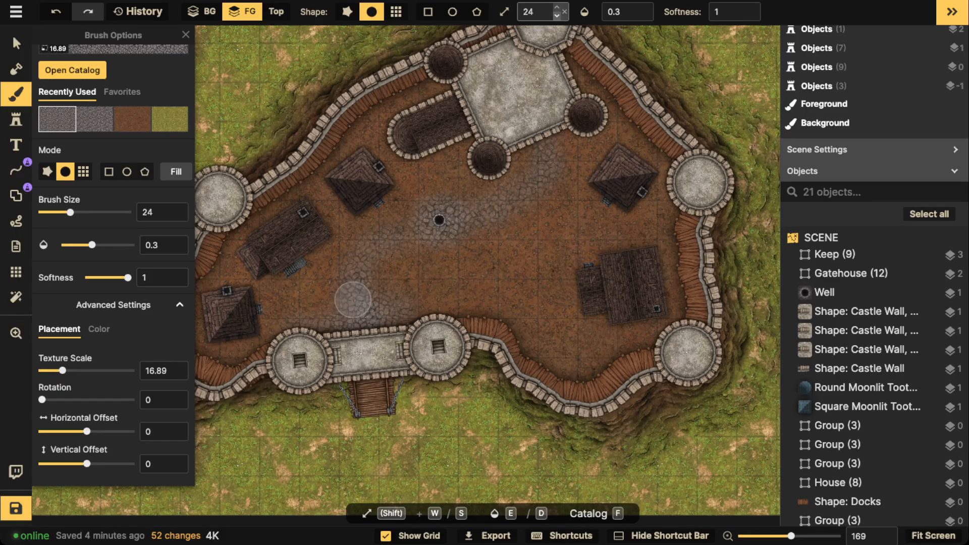
Reduce the brush size to 22 and paint cobblestone branches towards the western and eastern houses, reinforcing the path around the keep entrance
key(s)
key(s)
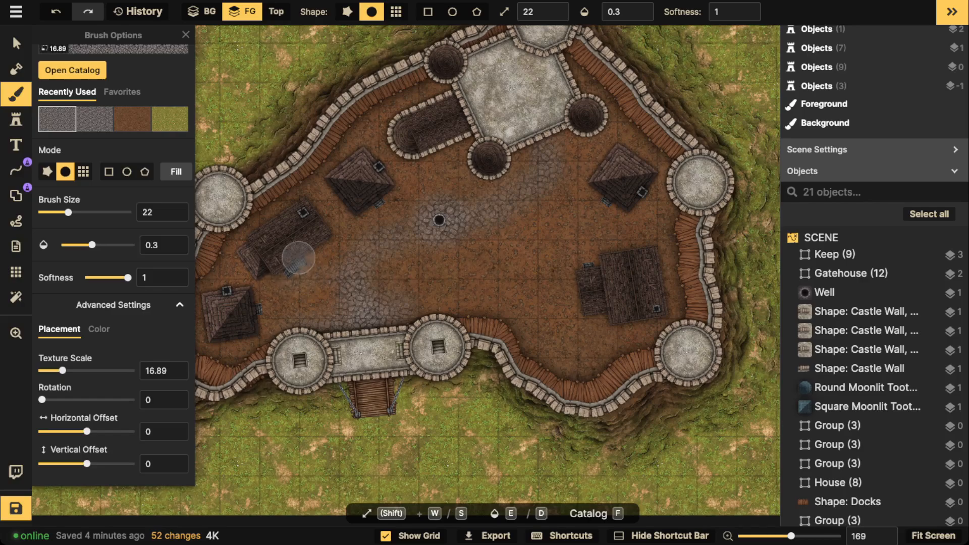
mouse_move(298, 257)
mouse_down()
mouse_move(330, 305)
mouse_move(258, 305)
mouse_move(267, 298)
mouse_up()
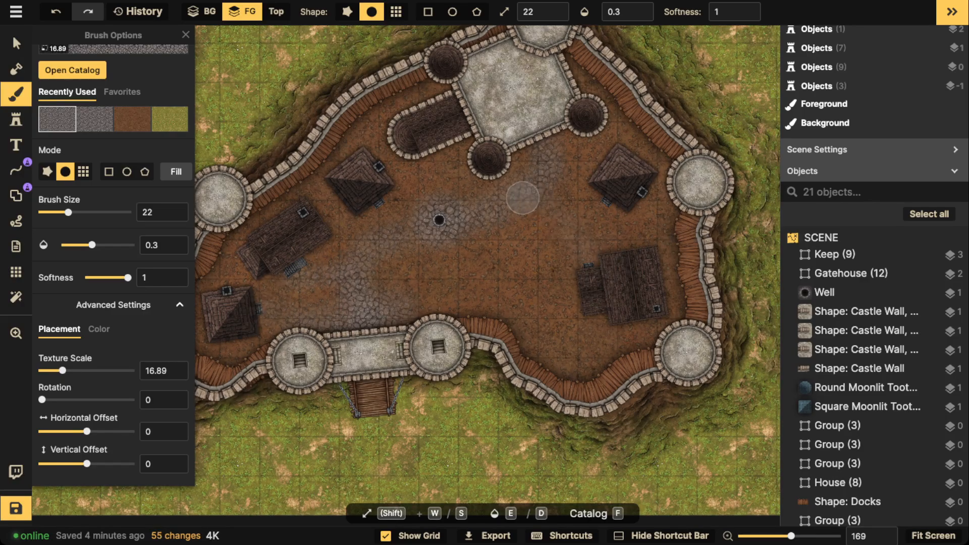
mouse_move(522, 198)
mouse_down()
mouse_move(589, 212)
mouse_move(531, 199)
mouse_up()
mouse_move(604, 202)
mouse_down()
mouse_move(577, 228)
mouse_move(584, 249)
mouse_move(568, 219)
mouse_up()
mouse_move(403, 245)
mouse_down()
mouse_move(423, 202)
mouse_move(458, 229)
mouse_up()
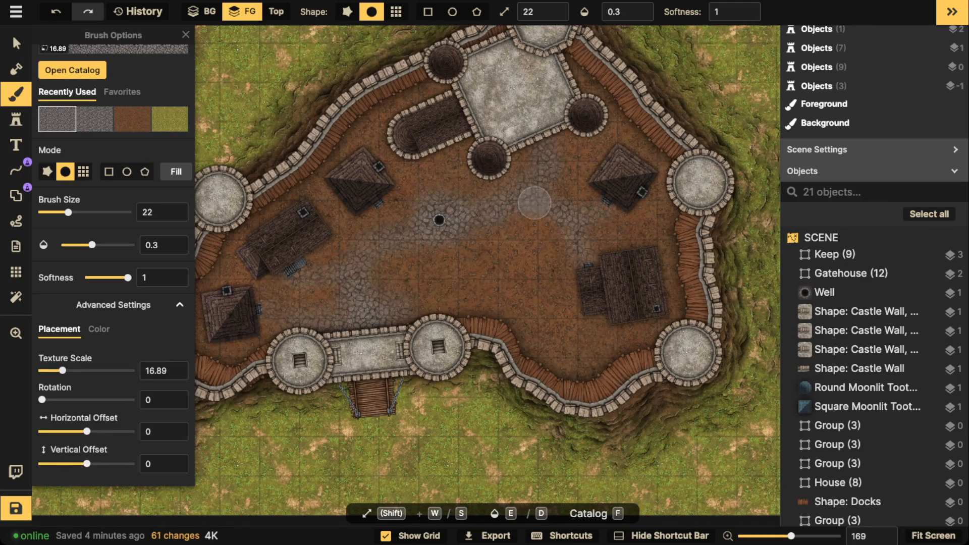
mouse_move(535, 203)
mouse_down()
mouse_move(530, 145)
mouse_move(522, 161)
mouse_up()
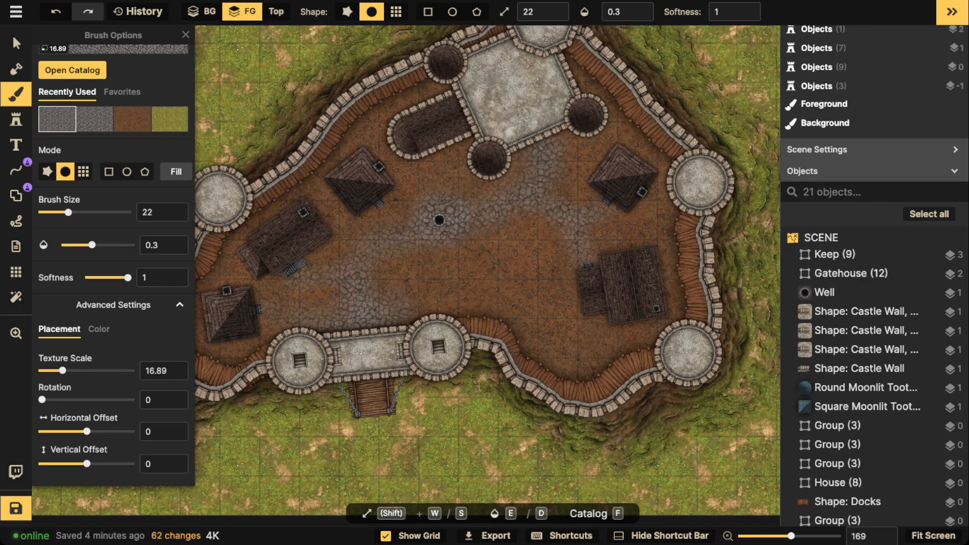
Place a Brick Railings Stairs stamp rotated to 336 against the keep's courtyard wall, between its two round towers
click(16, 43)
scroll(259, 163, up, 3)
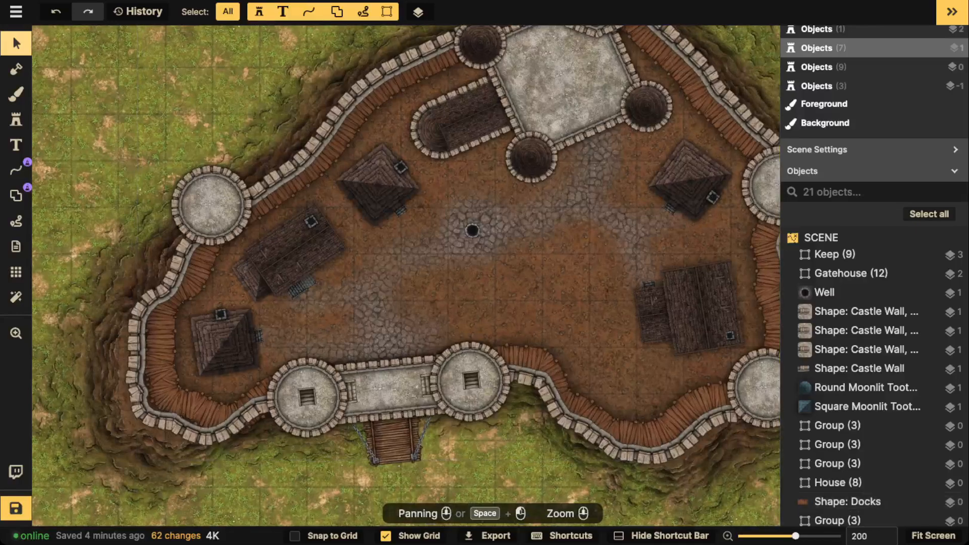
click(16, 120)
click(84, 195)
scroll(408, 226, up, 1)
scroll(582, 190, up, 5)
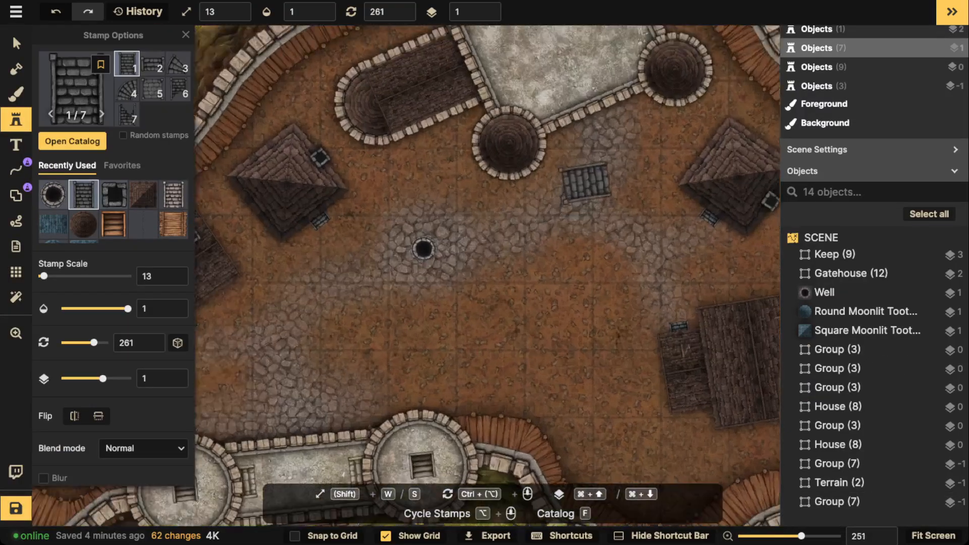
scroll(599, 106, up, 5)
click(599, 106)
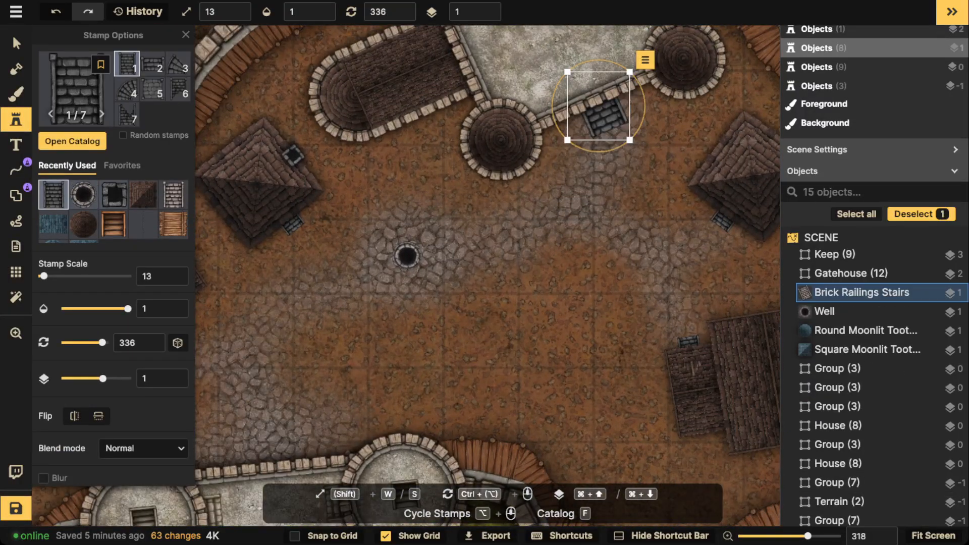
drag(600, 108, 602, 102)
Set the stairs' scale to 10 and shift them slightly west along the keep wall
key(shift+s)
key(shift+w)
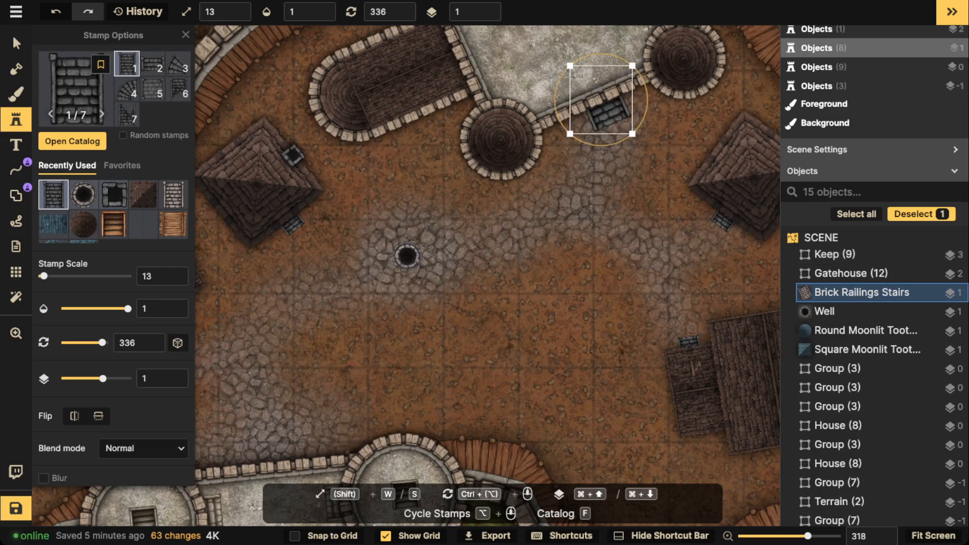
click(245, 9)
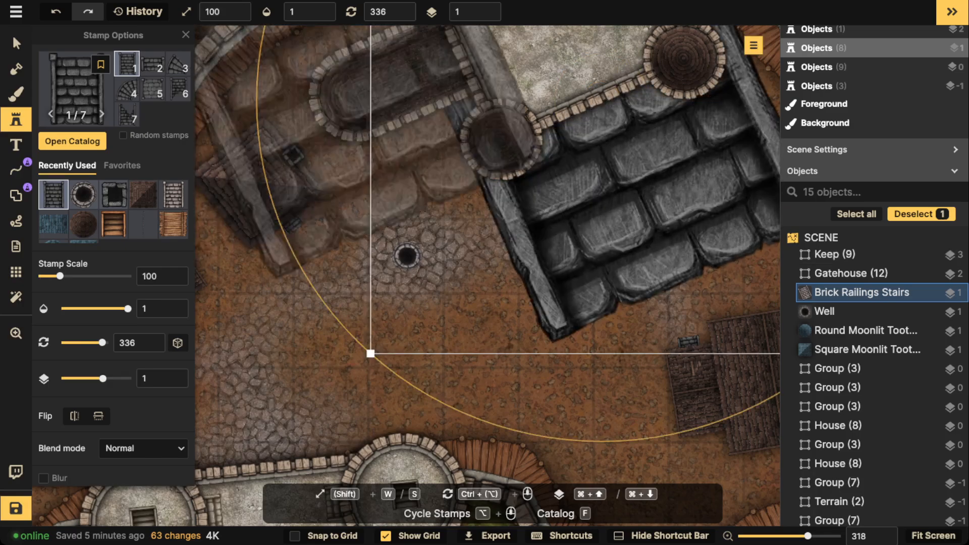
click(225, 12)
drag(178, 58, 154, 57)
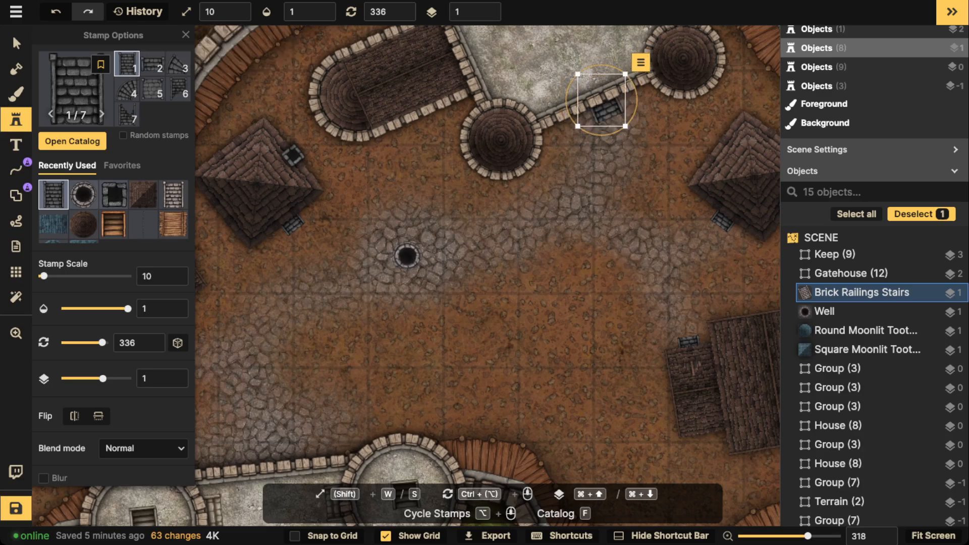
drag(601, 100, 596, 100)
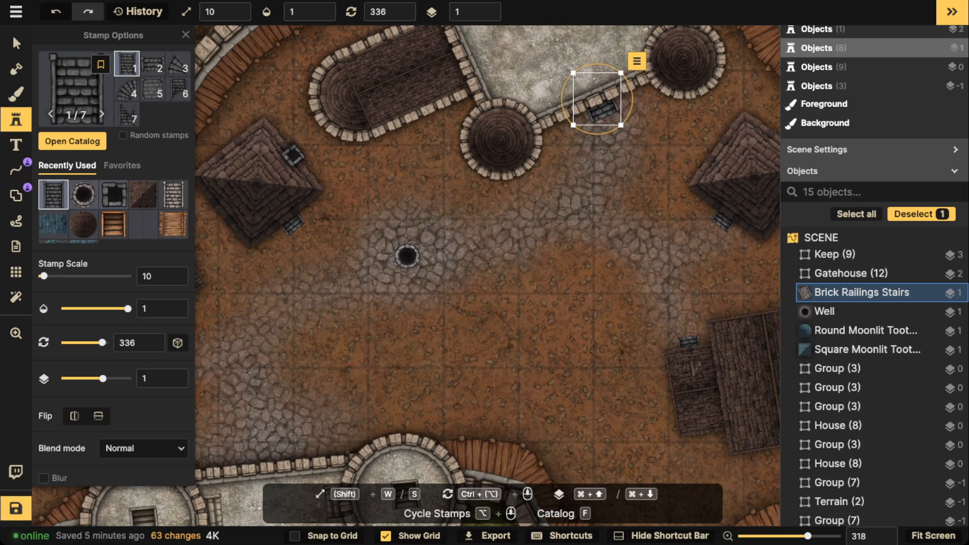
click(16, 43)
scroll(371, 177, down, 5)
drag(371, 177, 438, 160)
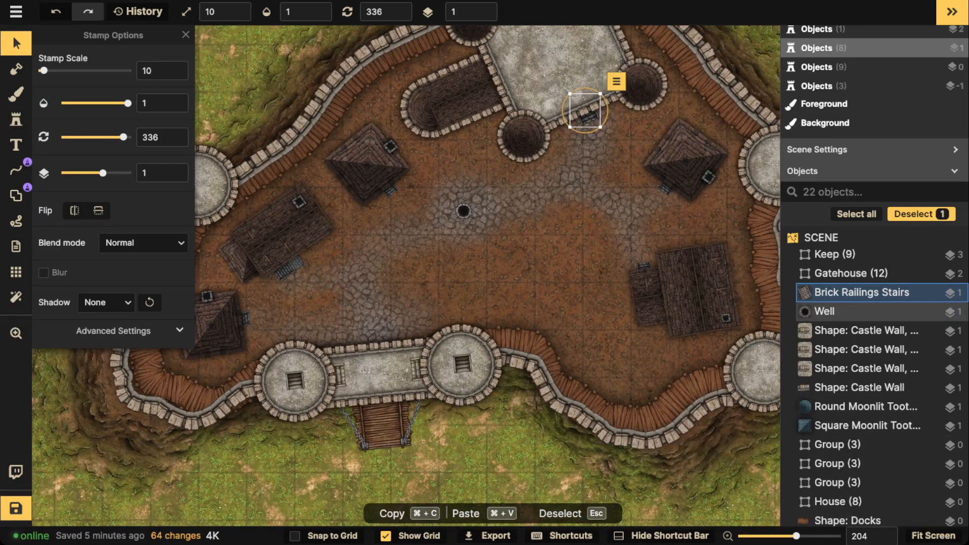
key(Escape)
Set up a pen line with the Wooden Fence path from the Farmstead: Crops and Harvest pack as its stroke
drag(525, 343, 473, 341)
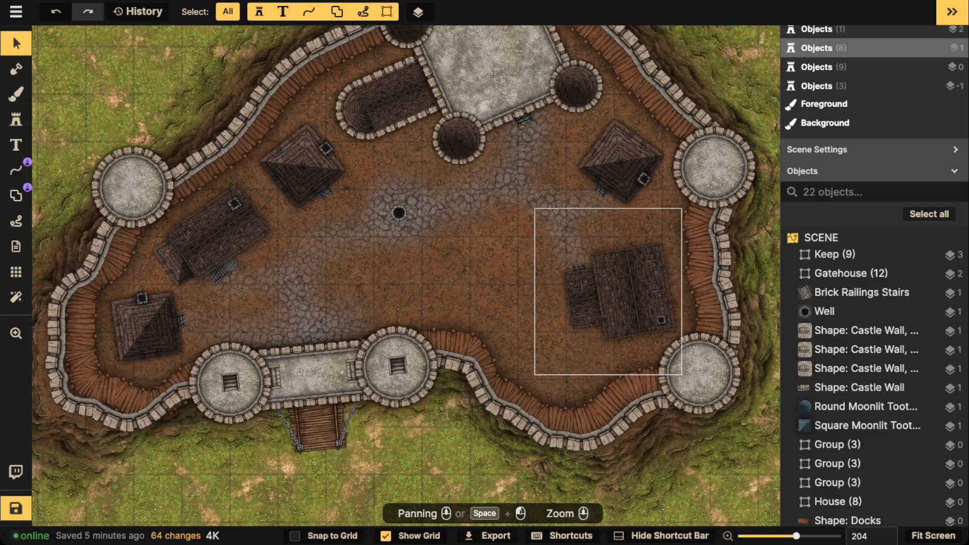
scroll(570, 291, up, 5)
click(17, 170)
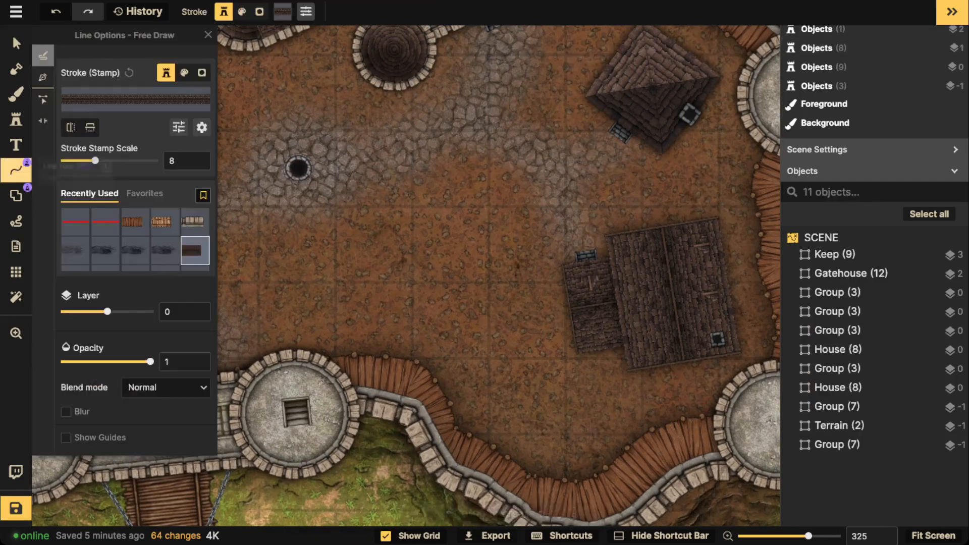
click(43, 77)
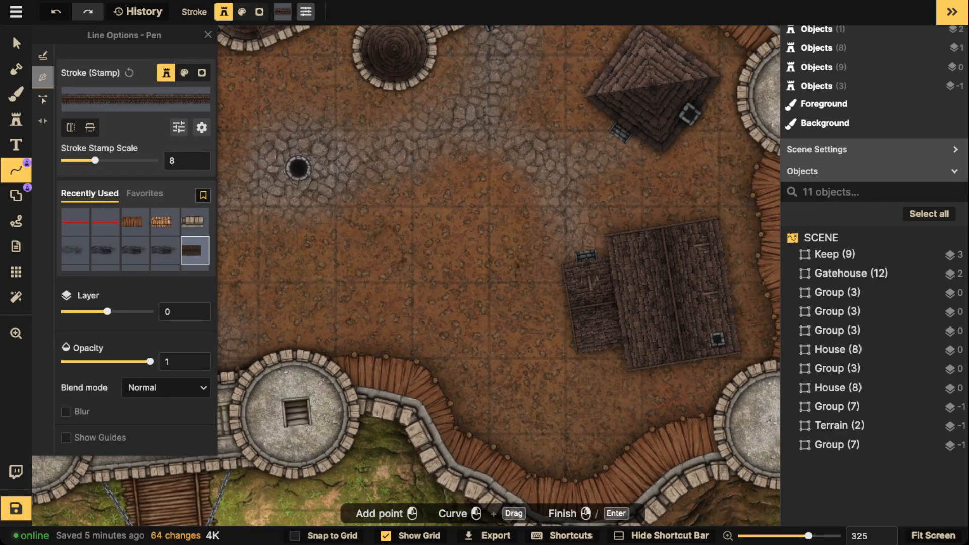
click(135, 99)
text(fence)
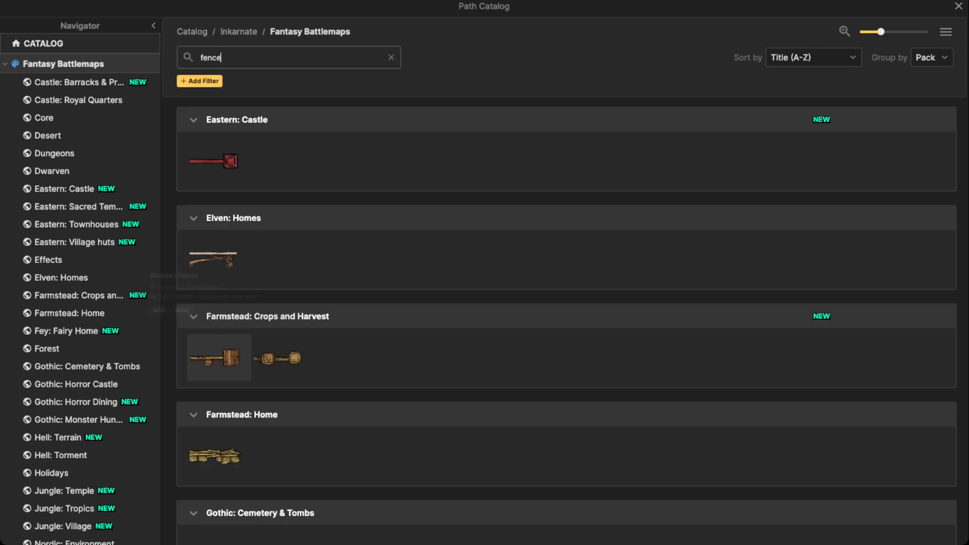
click(218, 358)
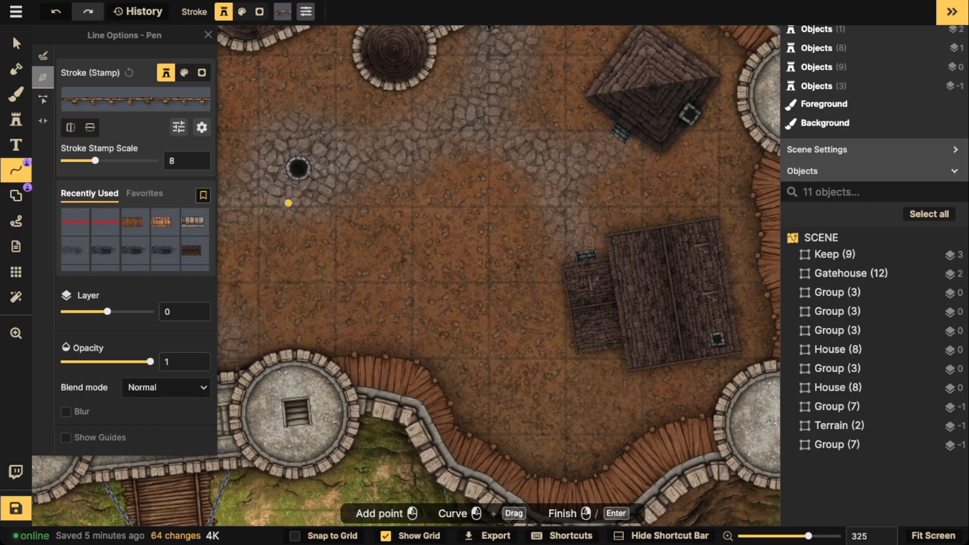
Draw a trial wooden fence line just south of the well and set its stroke stamp scale to 20
click(291, 211)
key(Return)
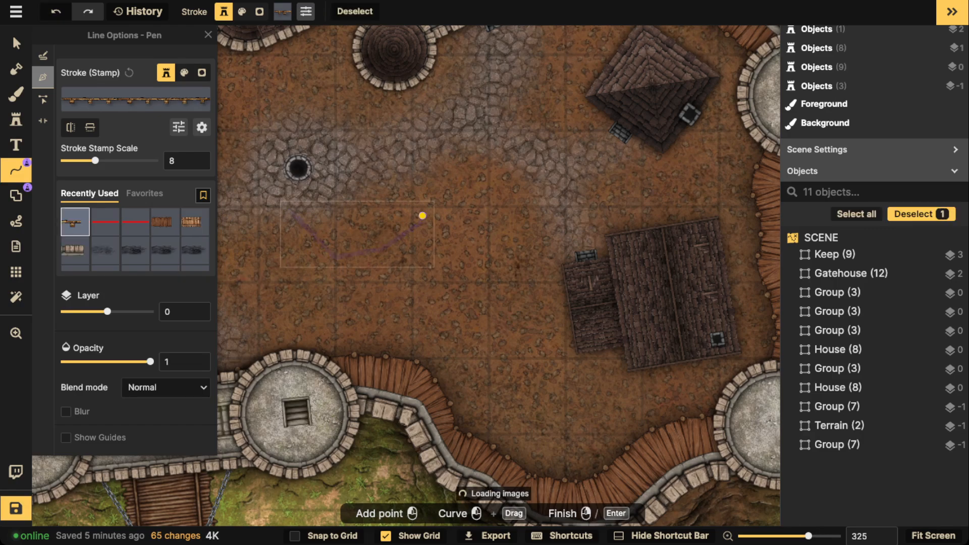
drag(95, 160, 108, 160)
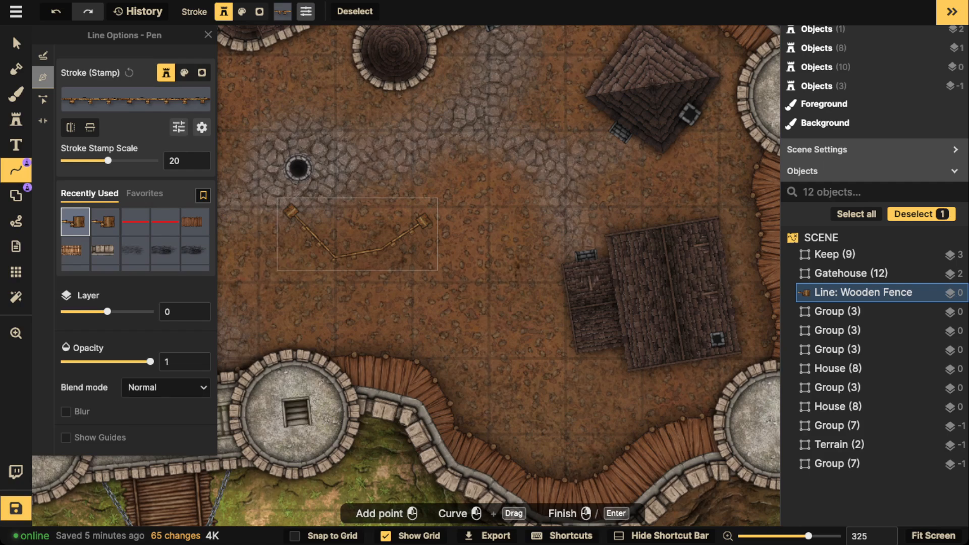
Set the fence stroke shadow's horizontal and vertical offsets to 0 and reduce its blur
click(202, 127)
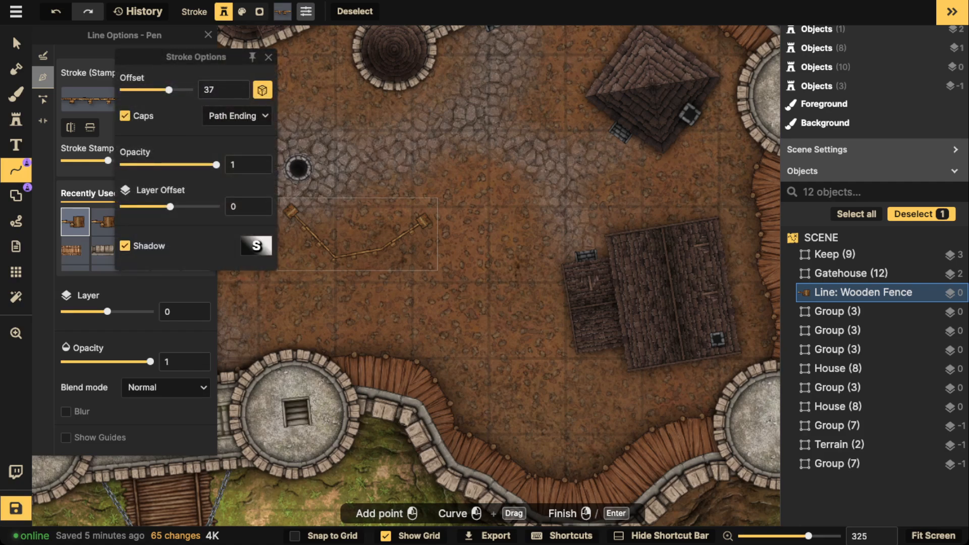
click(256, 246)
click(305, 97)
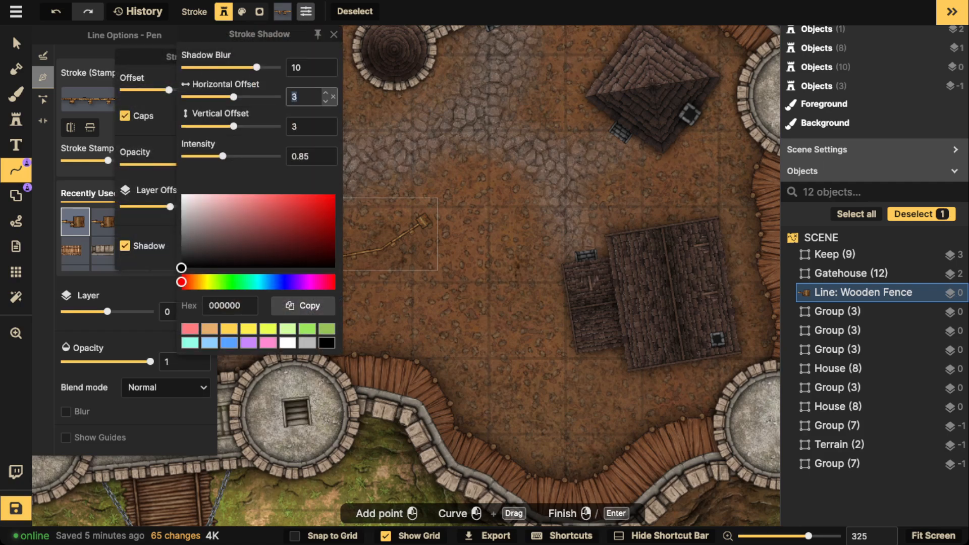
text(0)
key(Tab)
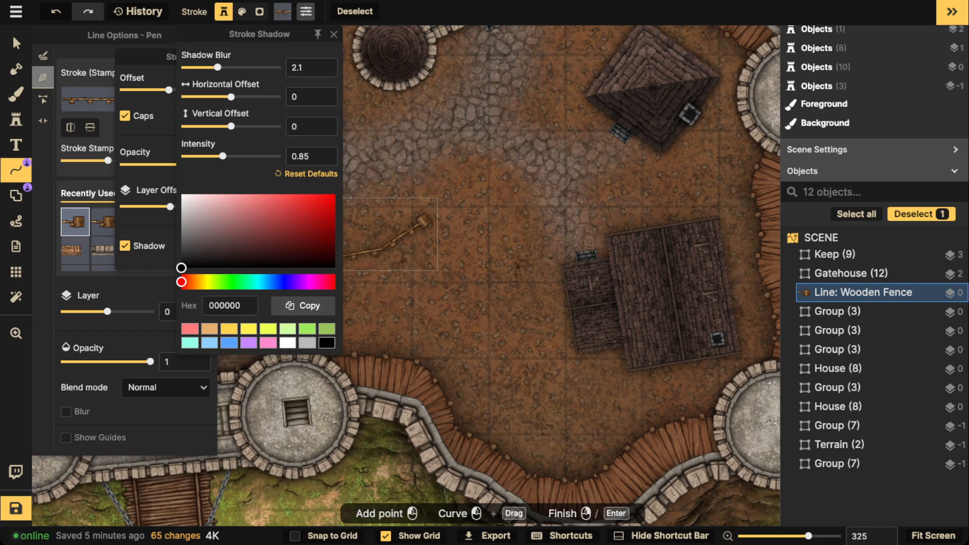
drag(217, 67, 184, 67)
click(334, 34)
click(272, 57)
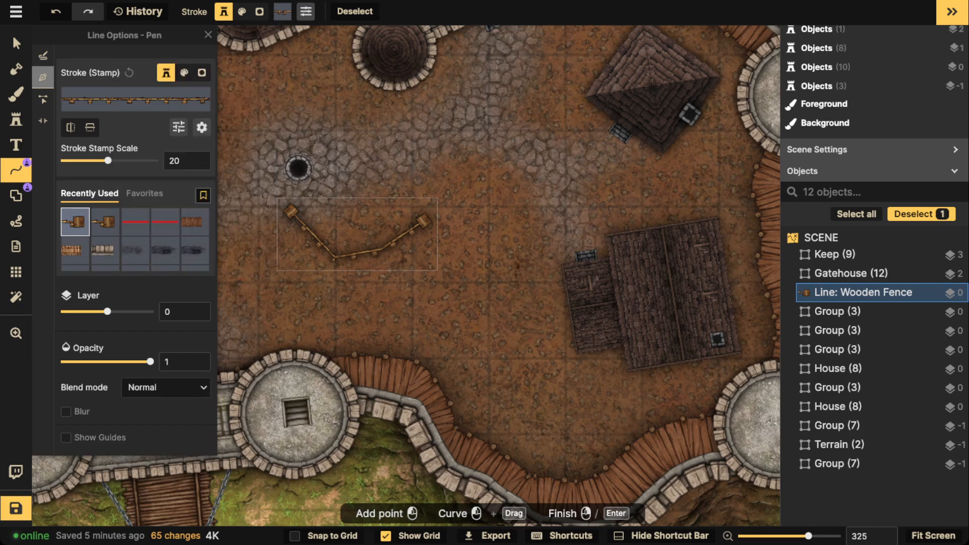
Lower the fence stroke's brightness to 82 and delete the trial fence line
drag(146, 129, 139, 130)
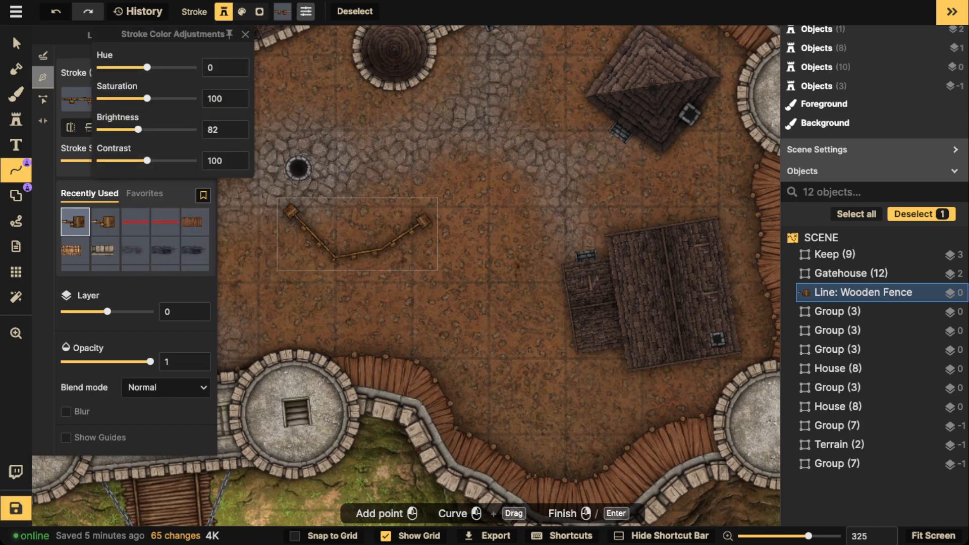
scroll(375, 206, down, 2)
key(Delete)
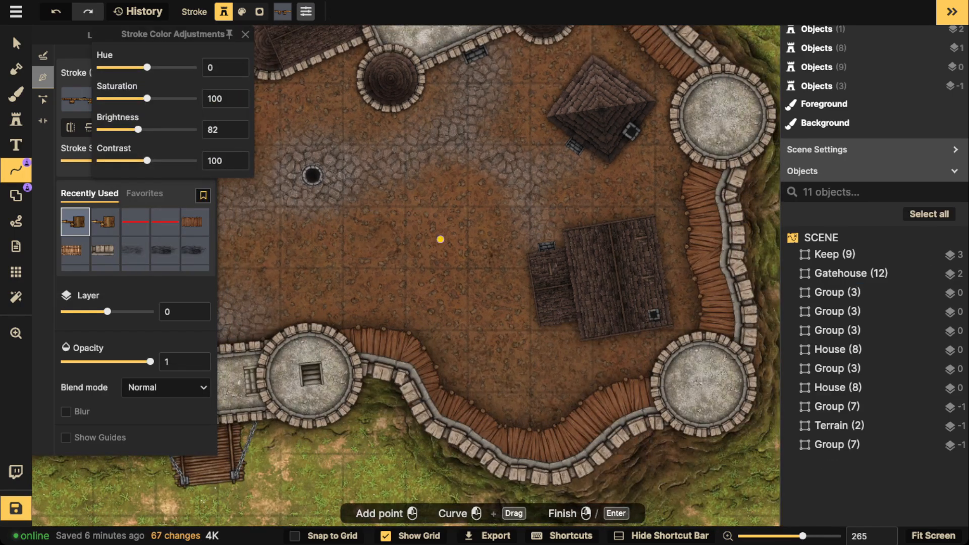
Draw two wooden fence lines enclosing a yard southwest of the large eastern house, leaving a gateway gap on the north side
click(568, 331)
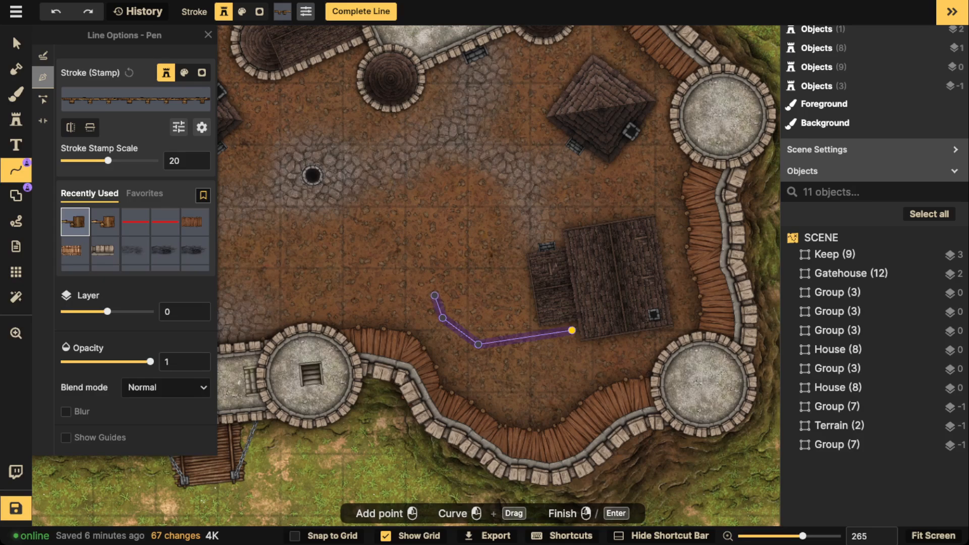
key(ctrl+z)
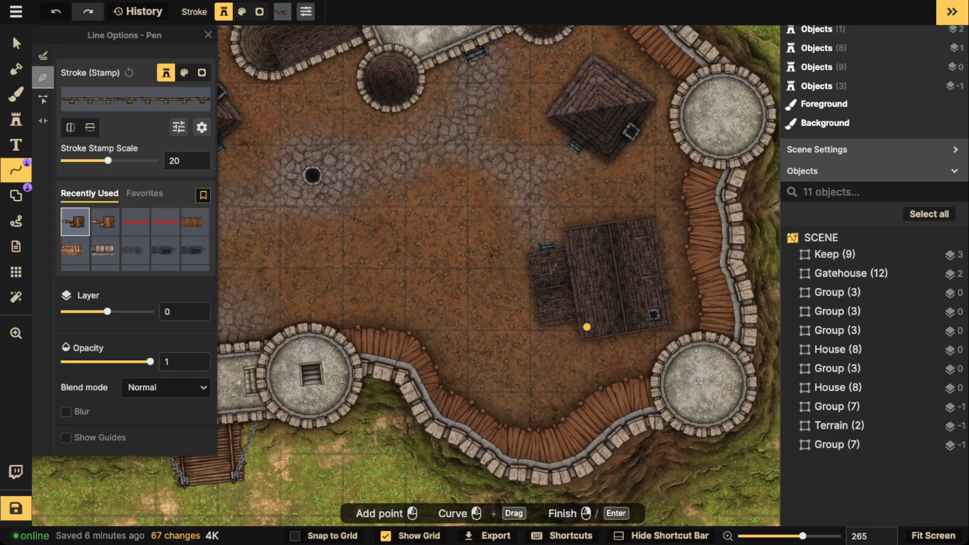
click(587, 333)
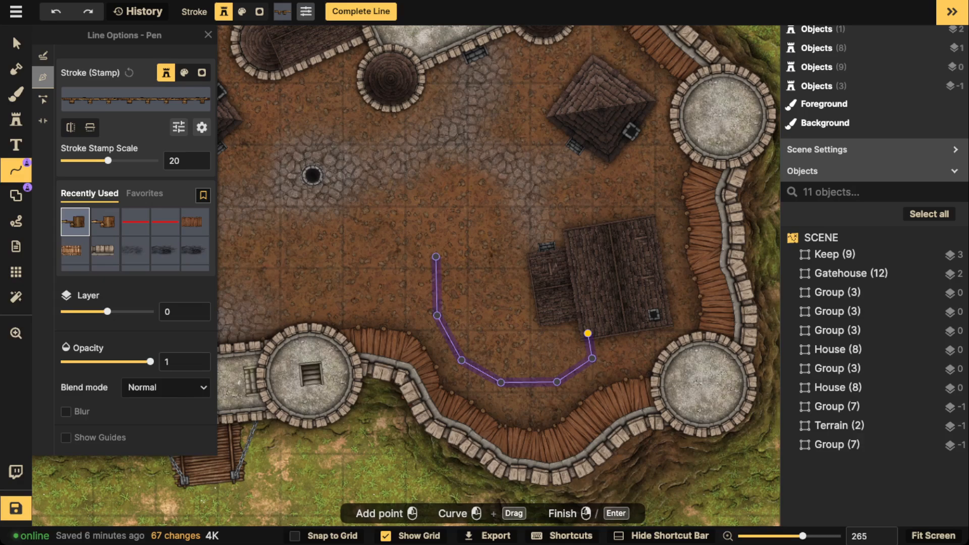
click(459, 255)
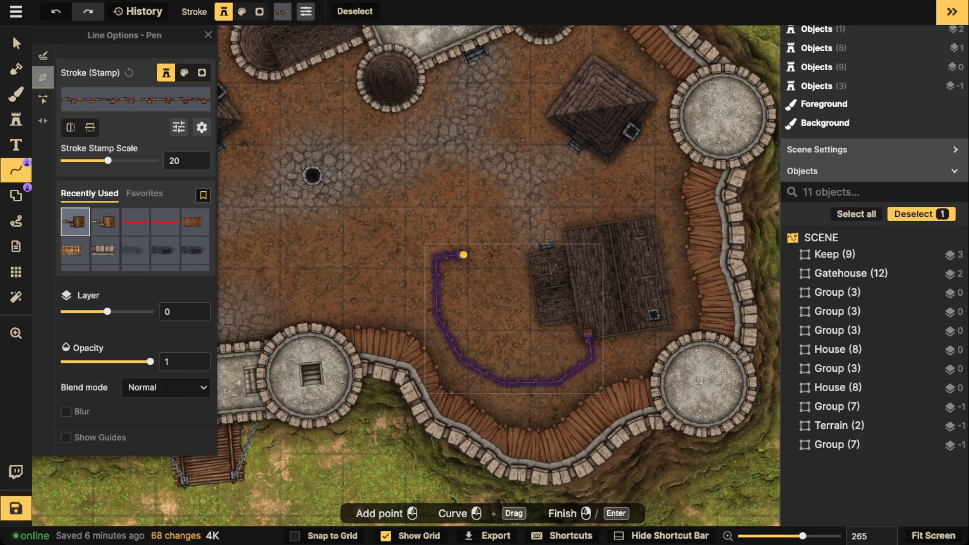
click(535, 255)
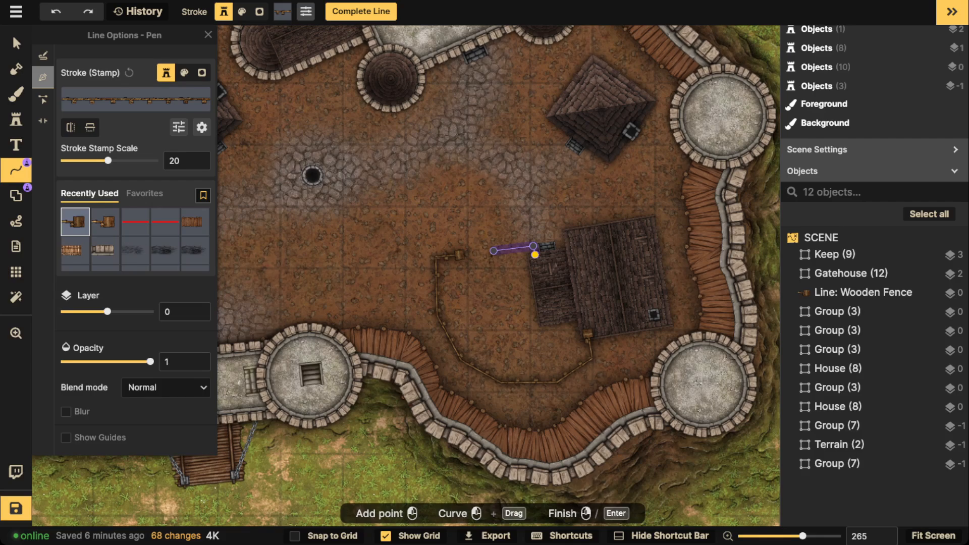
click(535, 255)
Cut a portal of width 14.8 into the straight west side of the longer fence
scroll(462, 237, up, 3)
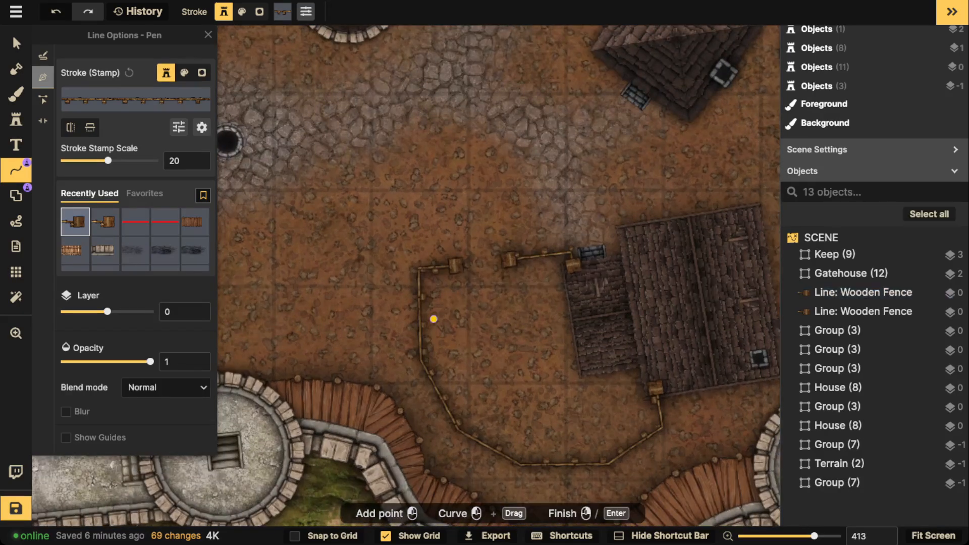
click(43, 121)
click(420, 323)
drag(418, 279, 420, 357)
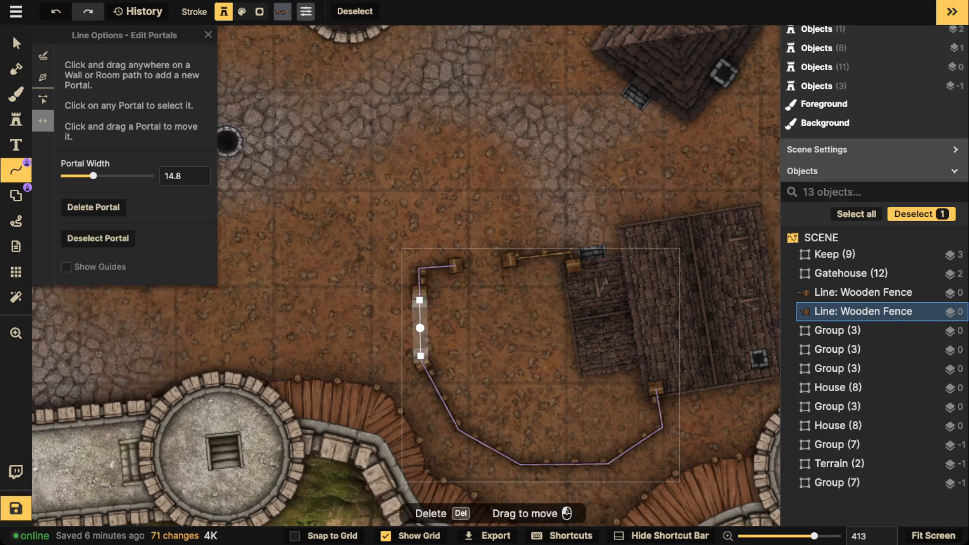
click(391, 227)
Paint cobblestone on the foreground layer from the path by the gatehouse east to the yard fence's west portal
scroll(391, 227, down, 3)
drag(391, 227, 505, 201)
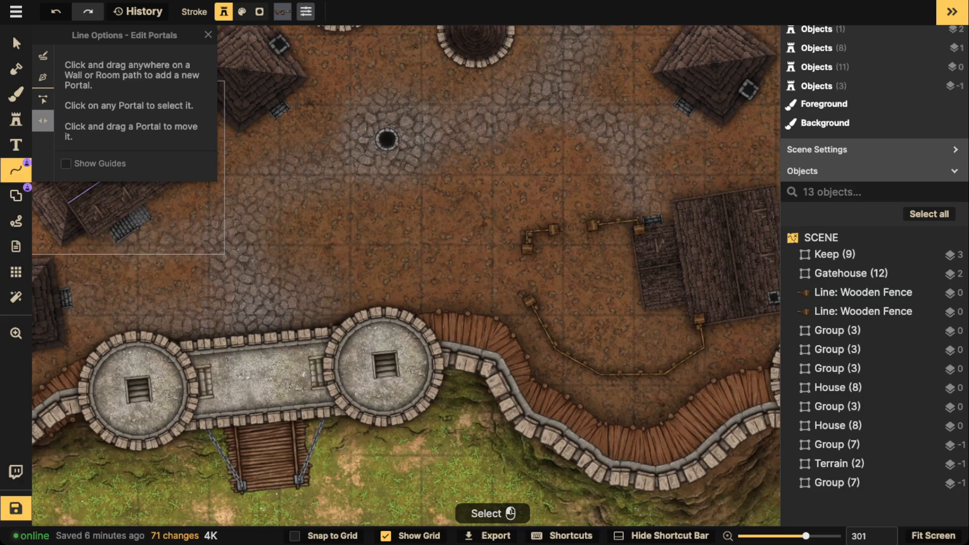
key(b)
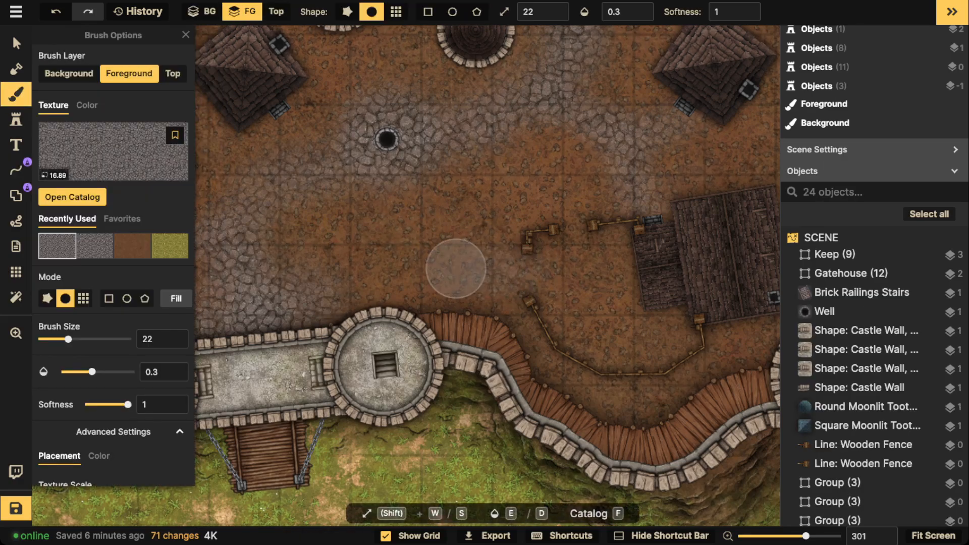
mouse_move(455, 268)
mouse_down()
mouse_move(400, 262)
mouse_move(346, 281)
mouse_up()
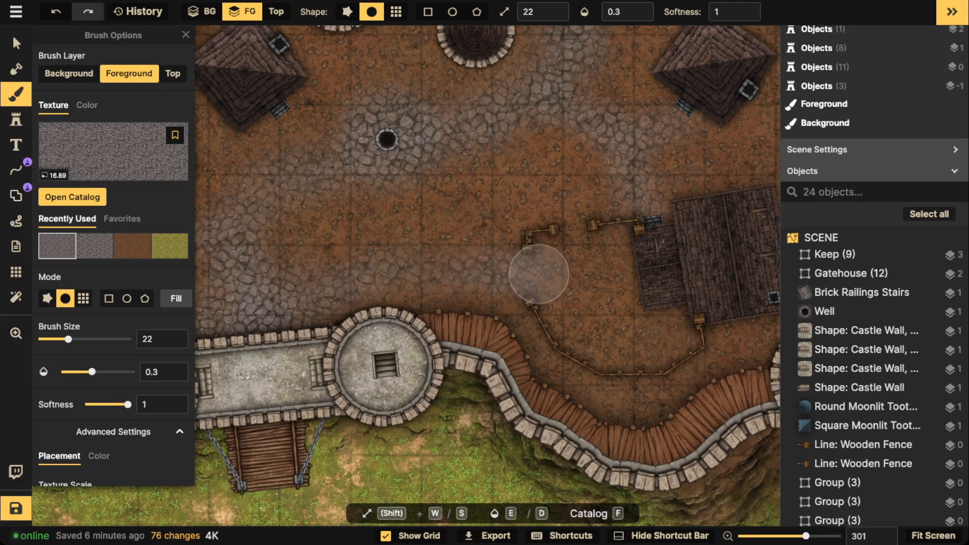
drag(538, 274, 487, 273)
Choose the plain green grass texture from the Core pack, set its scale to 30.7, and paint a grass strip across the courtyard's centre
scroll(558, 282, down, 4)
key(space)
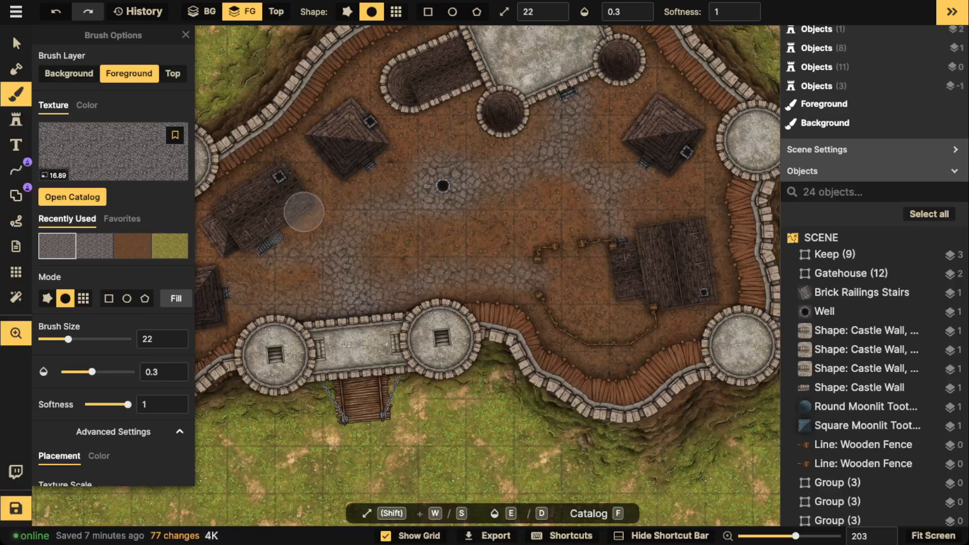
drag(304, 212, 334, 234)
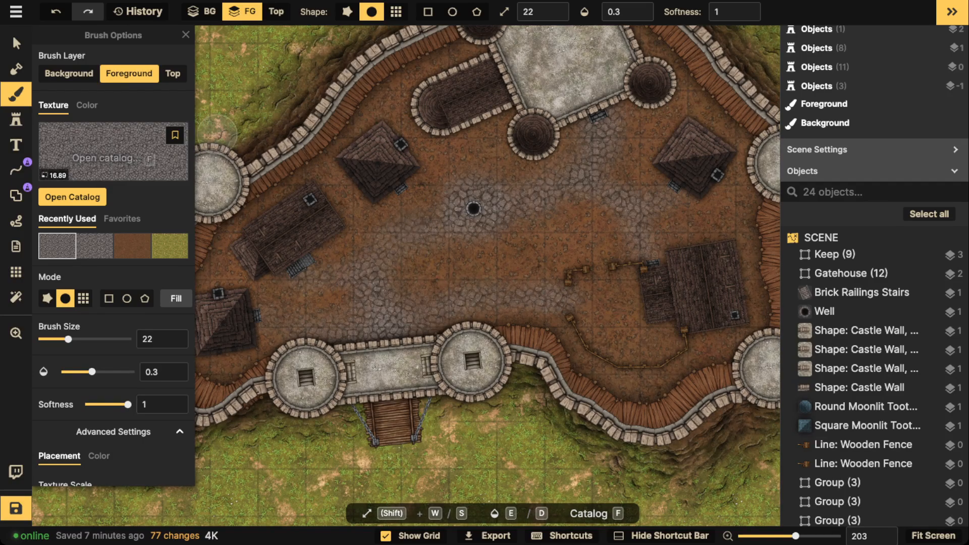
drag(547, 149, 495, 184)
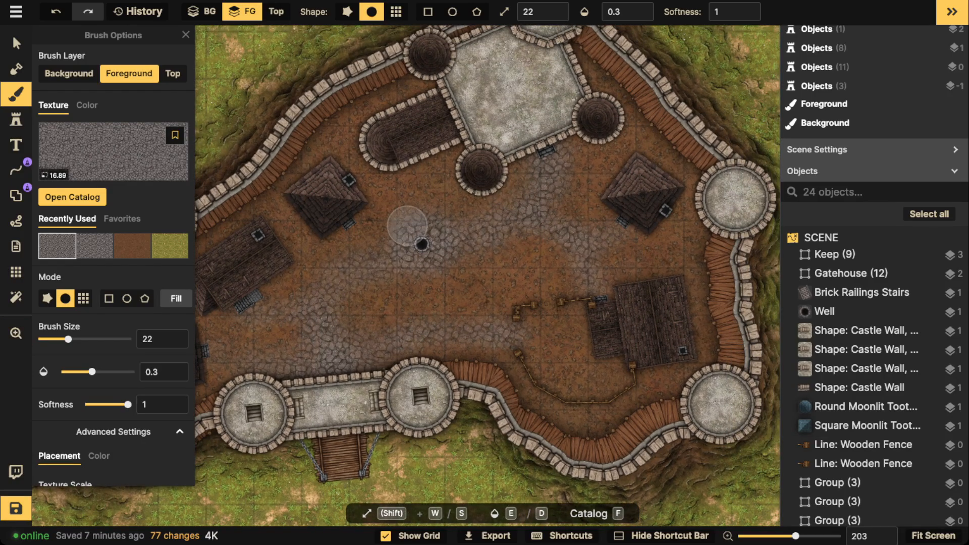
click(111, 149)
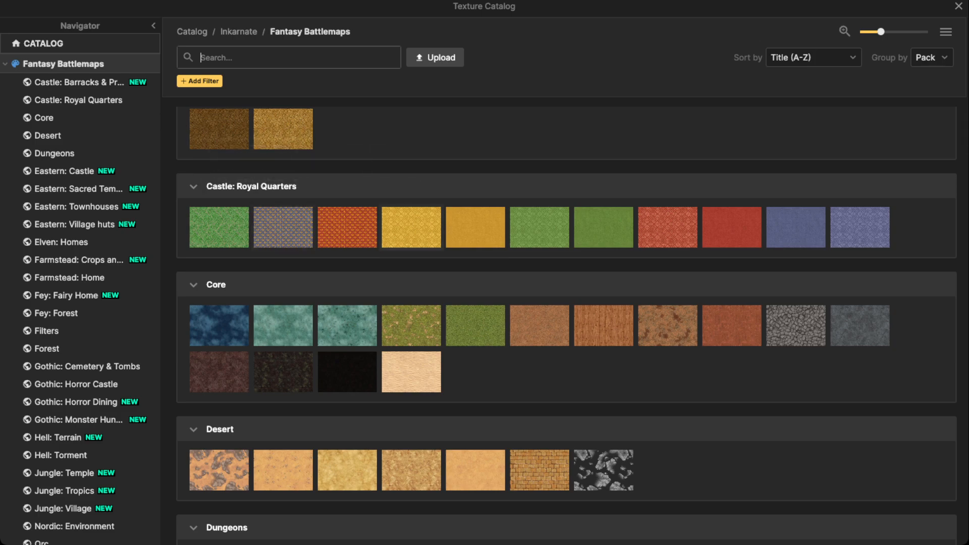
click(475, 325)
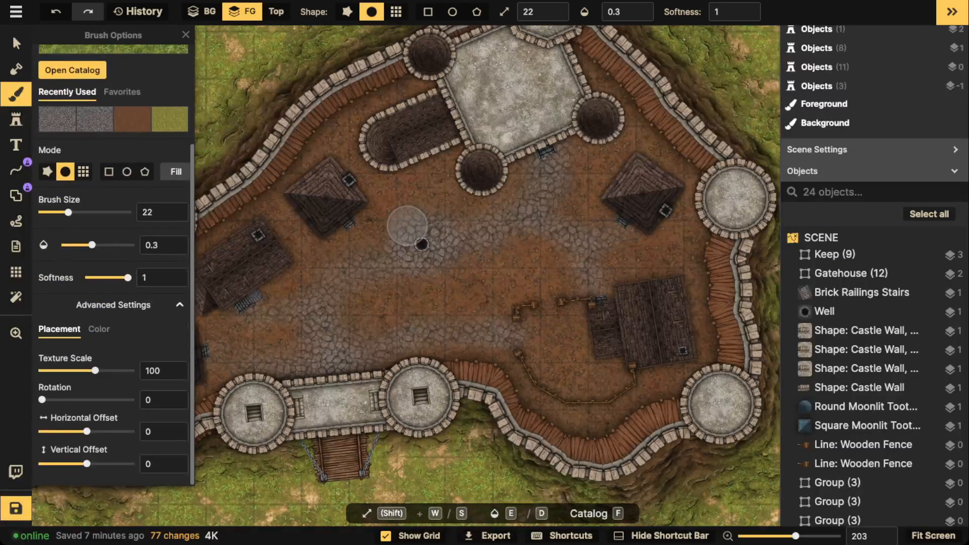
drag(95, 370, 72, 371)
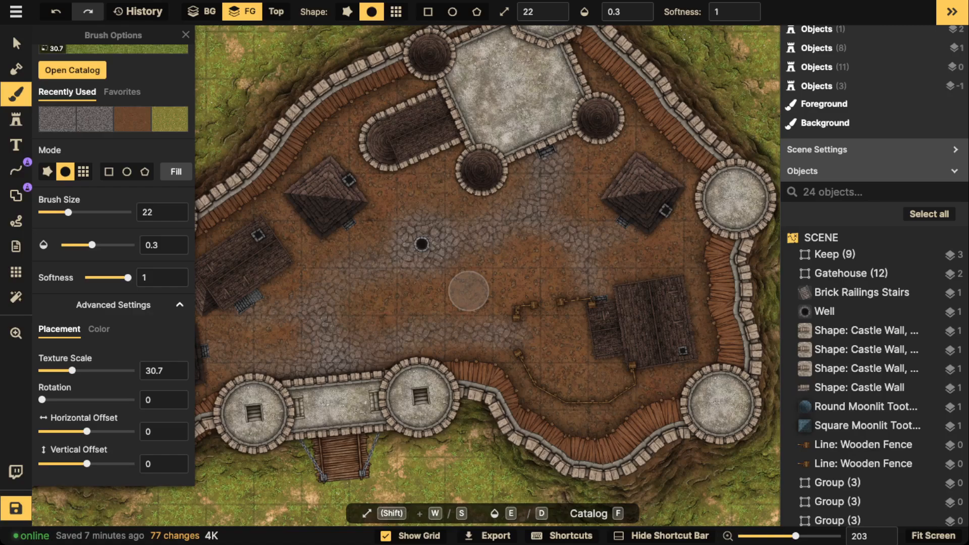
drag(365, 308, 394, 295)
mouse_move(394, 294)
mouse_down()
mouse_move(401, 302)
mouse_move(509, 253)
mouse_move(559, 282)
mouse_move(479, 301)
mouse_move(375, 290)
mouse_move(466, 273)
mouse_move(555, 281)
mouse_move(484, 276)
mouse_move(371, 305)
mouse_move(466, 303)
mouse_move(409, 288)
mouse_move(522, 262)
mouse_move(560, 288)
mouse_move(530, 253)
mouse_move(422, 308)
mouse_move(342, 324)
mouse_up()
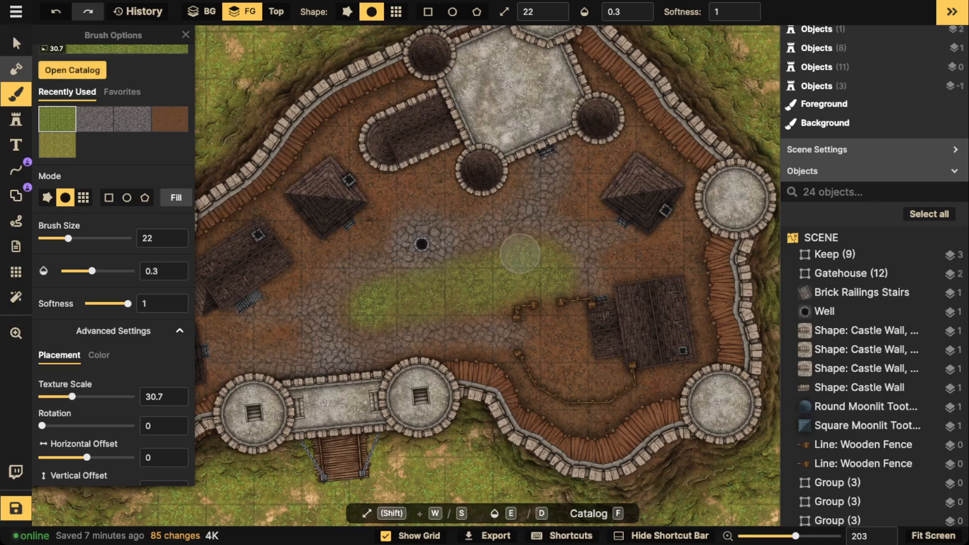
Delete the short northern fence and extend the longer fence's north side to the house, removing its former end node
click(16, 43)
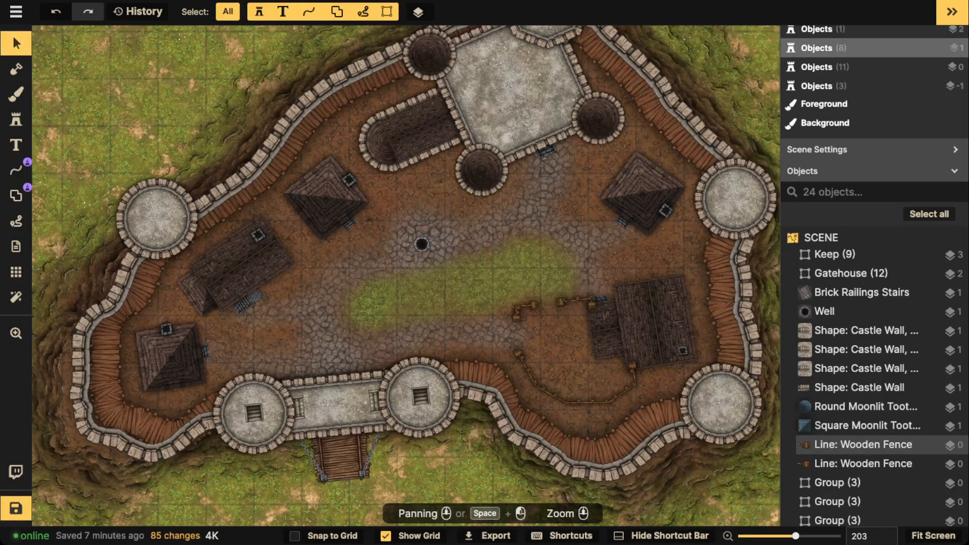
click(862, 444)
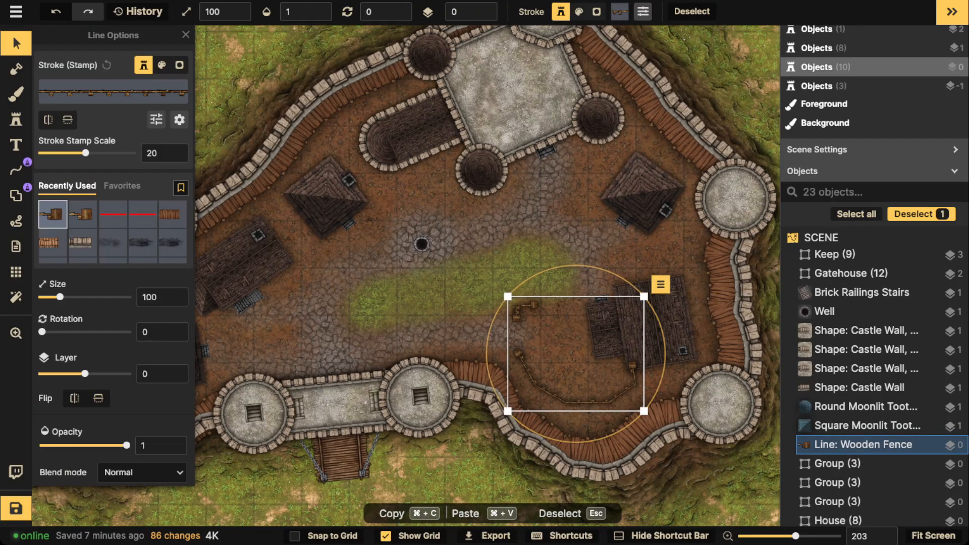
click(17, 195)
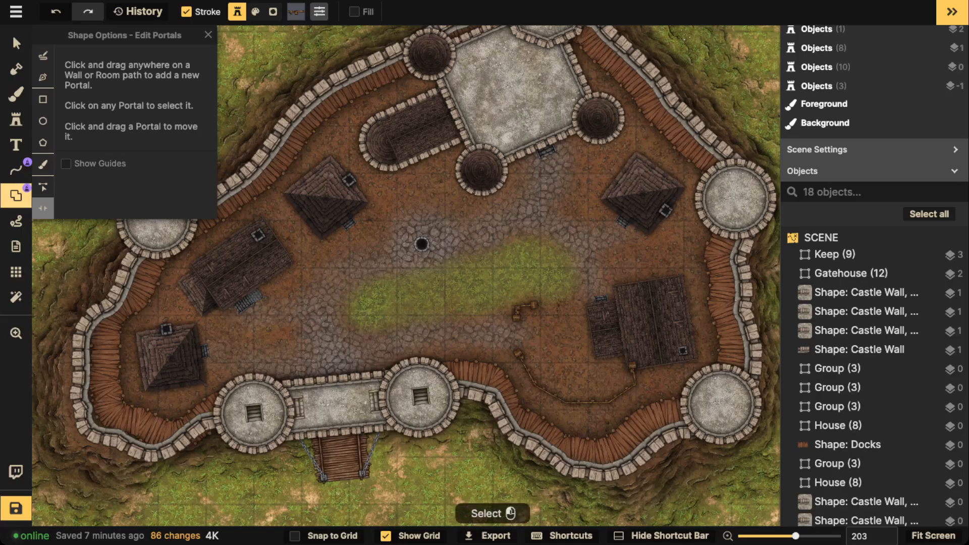
click(43, 187)
click(243, 193)
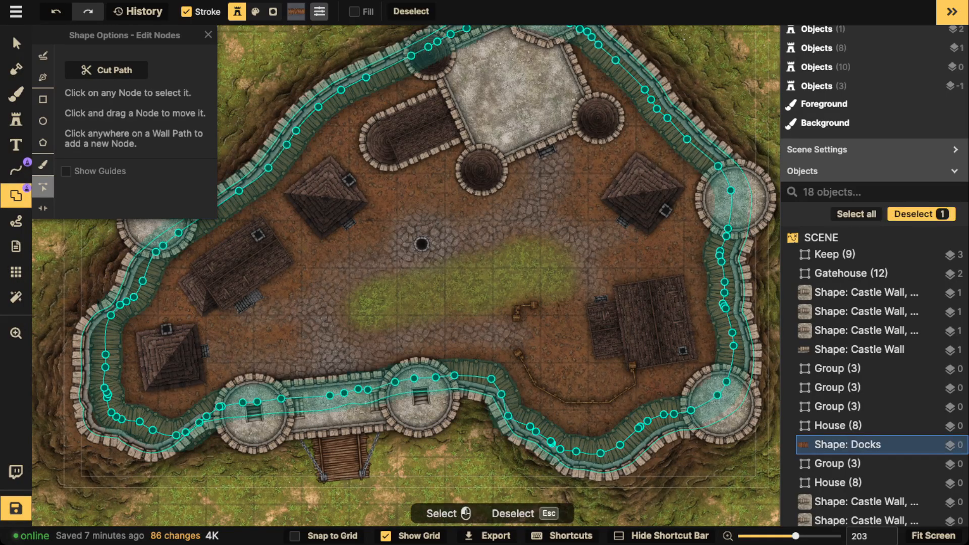
click(17, 170)
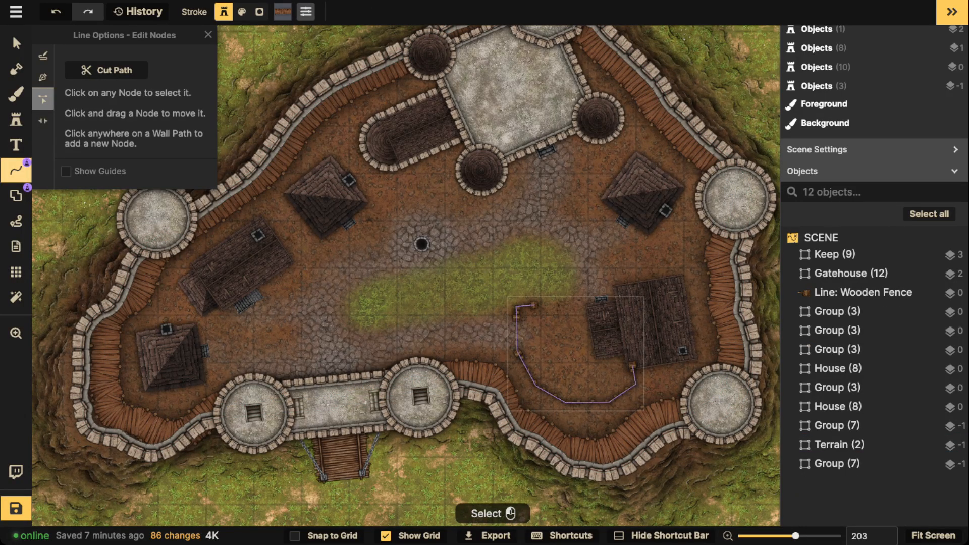
click(534, 305)
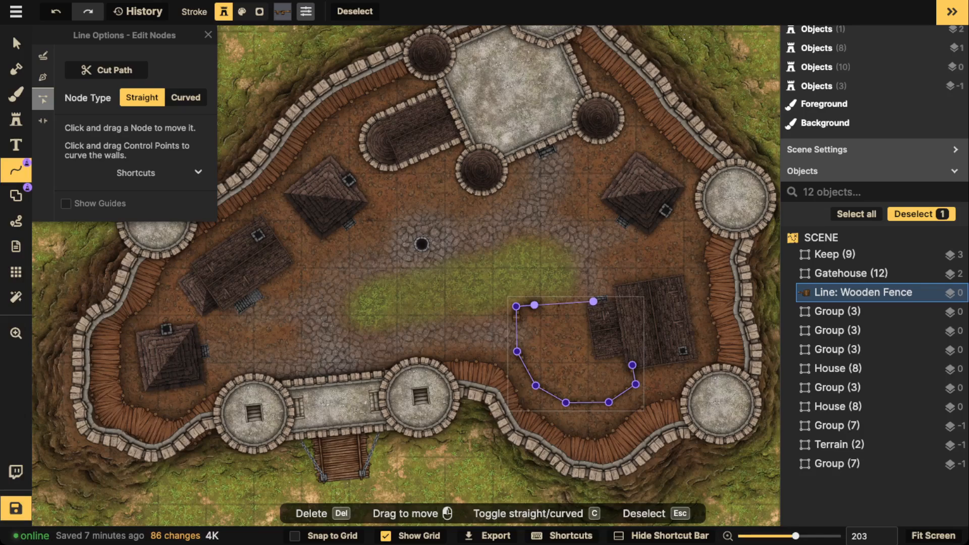
key(Delete)
key(Escape)
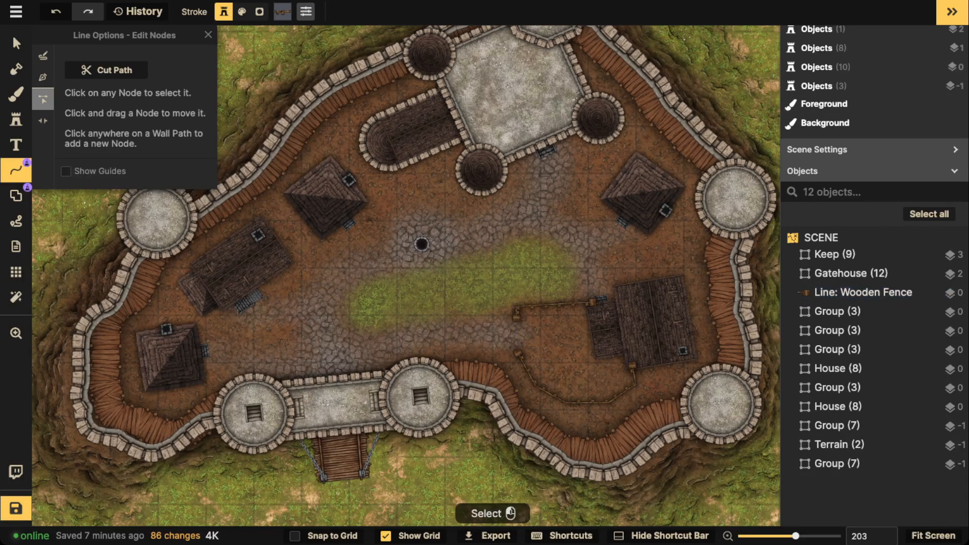
Lower the remaining wooden fence line to layer -3
click(16, 43)
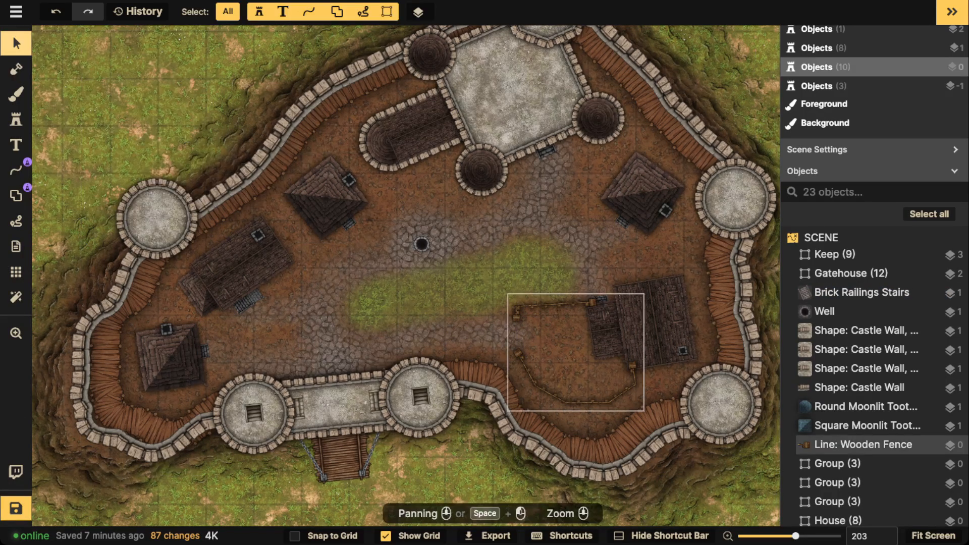
click(550, 305)
click(484, 15)
click(484, 16)
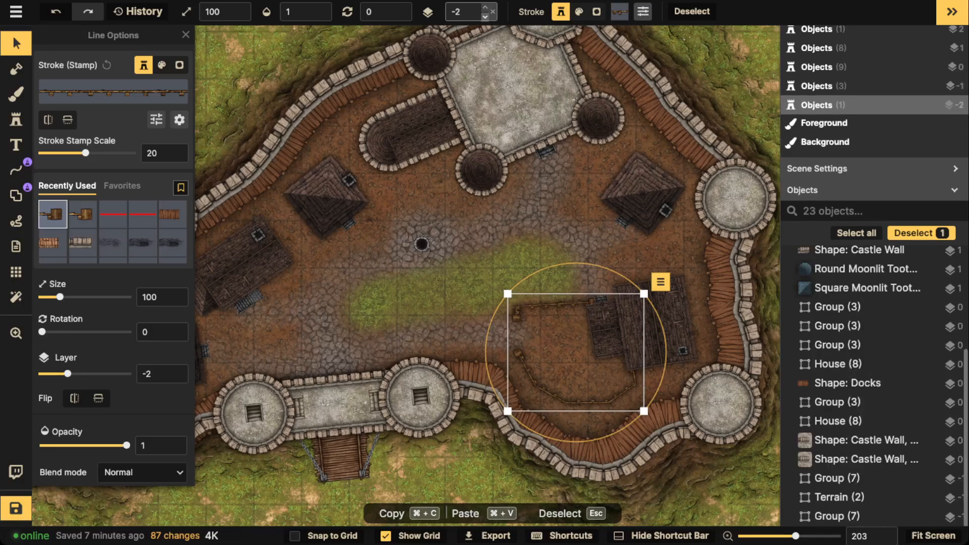
click(484, 16)
key(Escape)
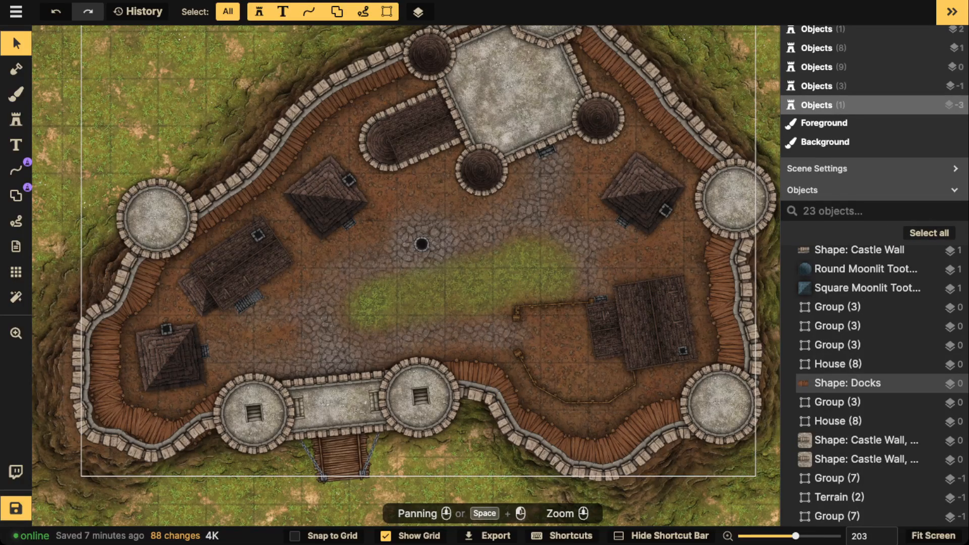
Thicken the central grass strip and paint more grass patches around the northeastern house and south of the keep's rounded hall
click(16, 94)
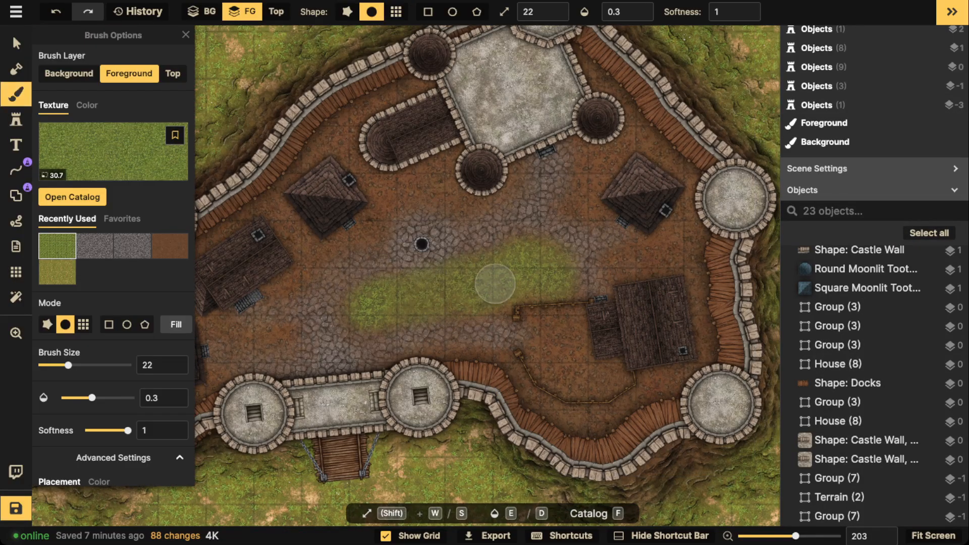
click(557, 260)
click(529, 258)
click(524, 260)
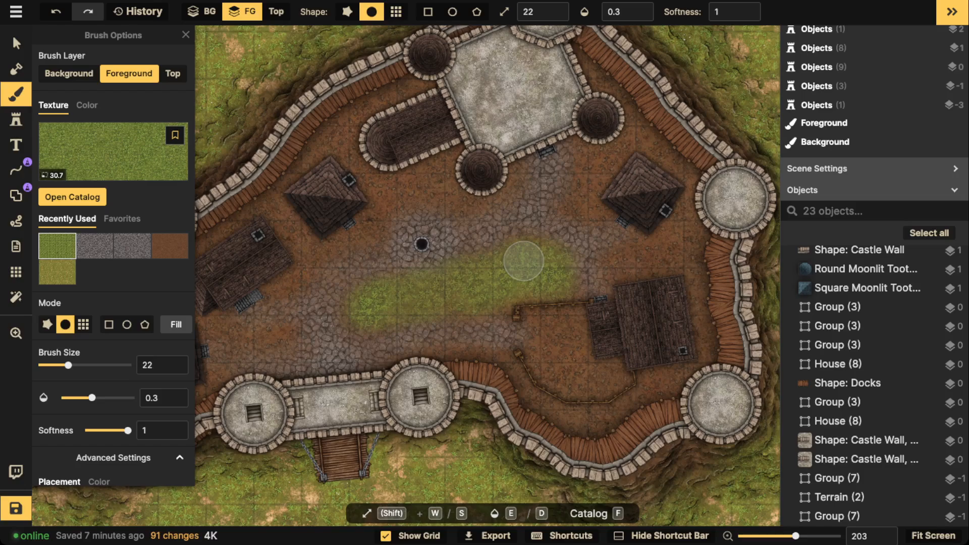
mouse_move(600, 157)
mouse_down()
mouse_move(586, 191)
mouse_move(605, 204)
mouse_move(619, 155)
mouse_move(656, 166)
mouse_up()
mouse_move(648, 263)
mouse_down()
mouse_move(679, 252)
mouse_move(628, 220)
mouse_move(593, 164)
mouse_up()
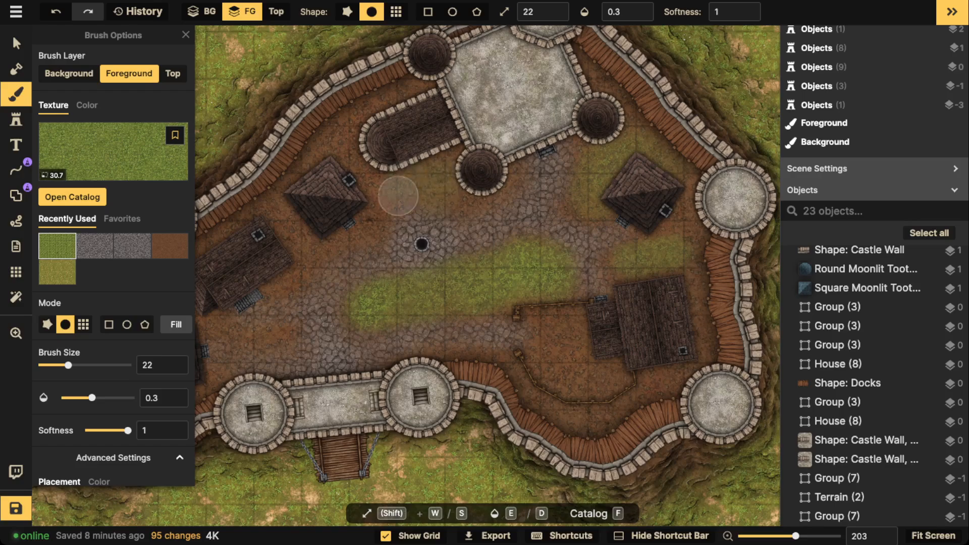
drag(398, 195, 407, 168)
mouse_move(619, 368)
mouse_down()
mouse_move(726, 299)
mouse_move(789, 295)
mouse_up()
mouse_move(682, 339)
mouse_down()
mouse_move(606, 401)
mouse_move(591, 429)
mouse_up()
mouse_move(516, 197)
mouse_down()
mouse_move(463, 206)
mouse_move(518, 206)
mouse_up()
mouse_move(667, 167)
mouse_down()
mouse_move(693, 168)
mouse_move(715, 188)
mouse_up()
drag(739, 283, 764, 238)
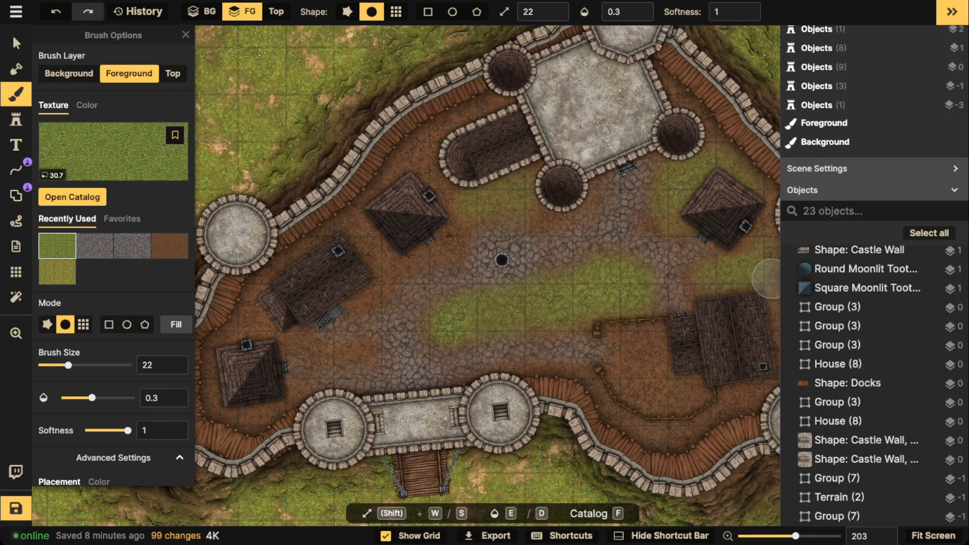
Search the texture catalog for "dry" and choose the patchy tan texture from the Orc pack for the foreground brush
key(f)
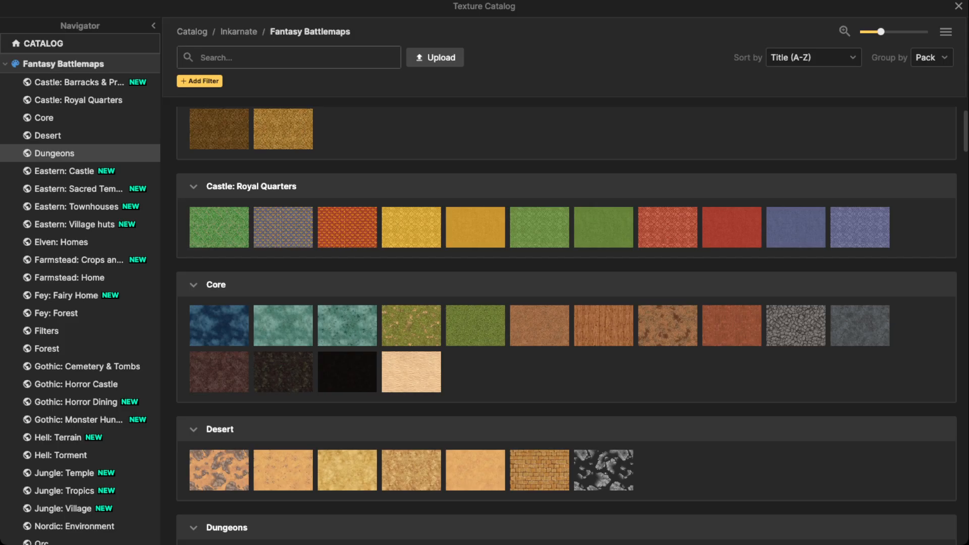
scroll(347, 326, down, 6)
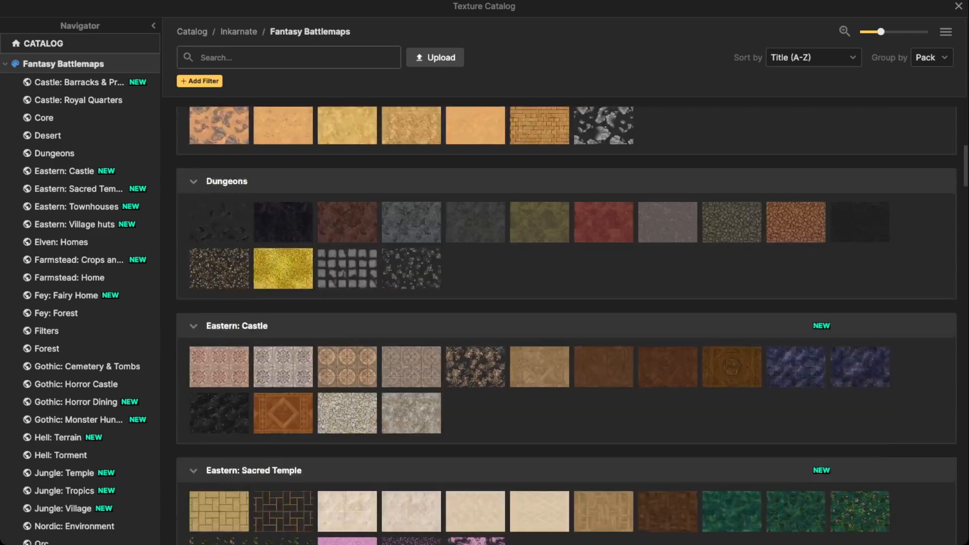
scroll(566, 325, down, 4)
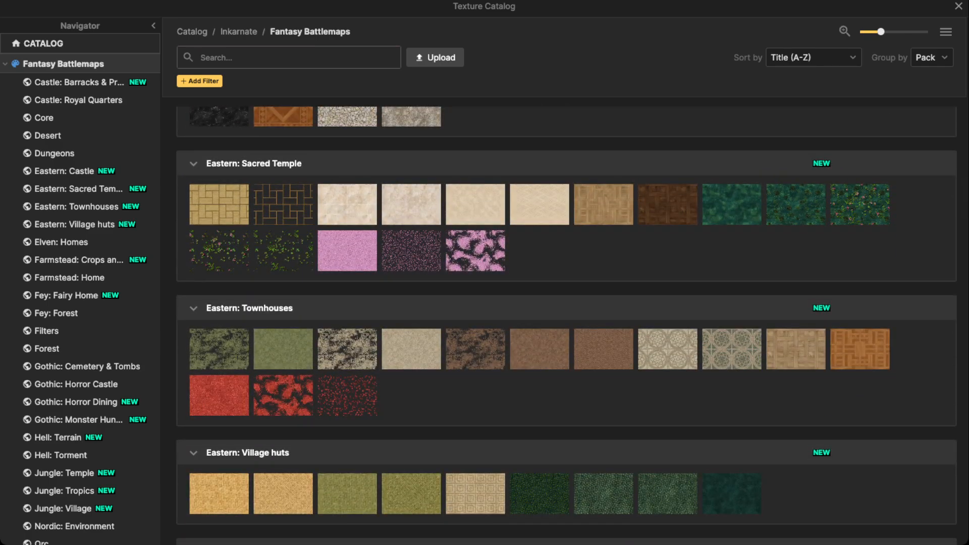
scroll(566, 326, down, 15)
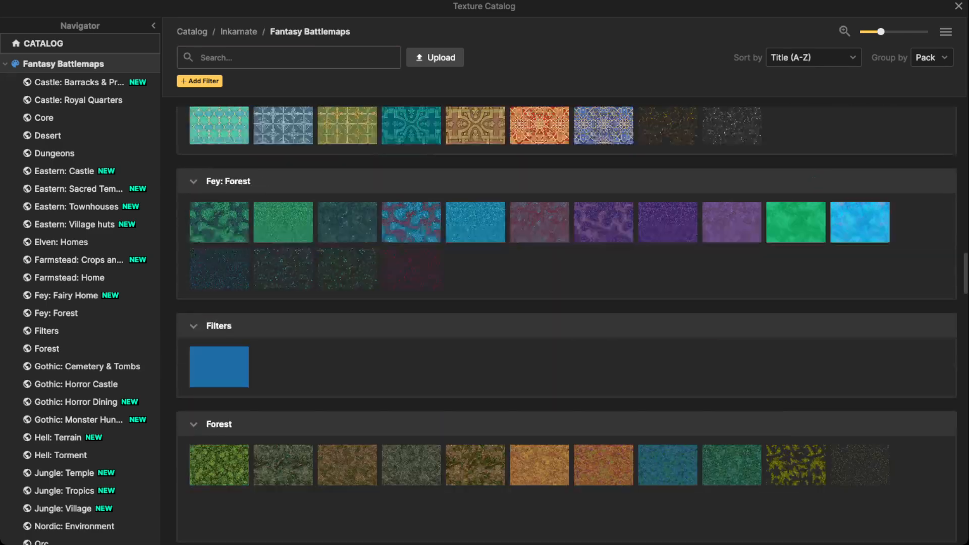
scroll(566, 326, down, 2)
text(dr)
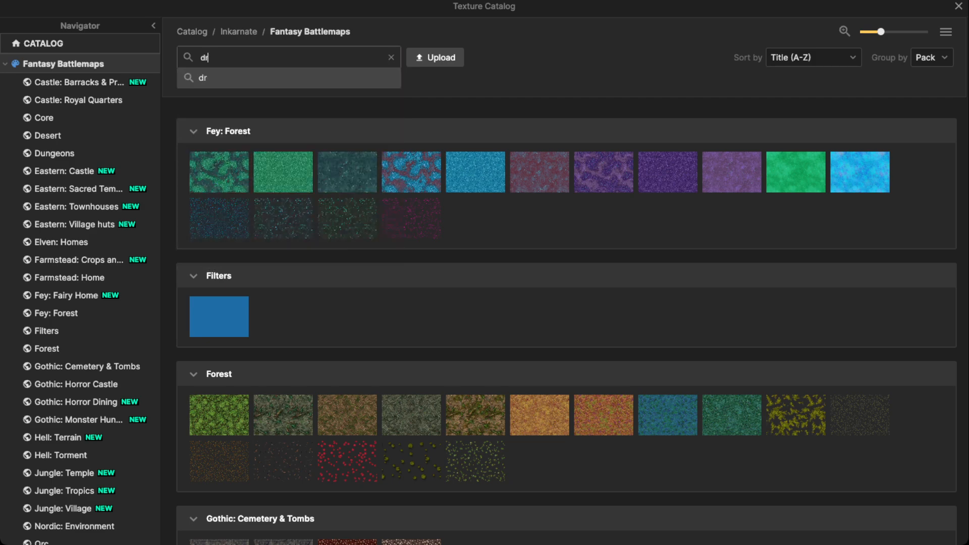
text(y)
key(Return)
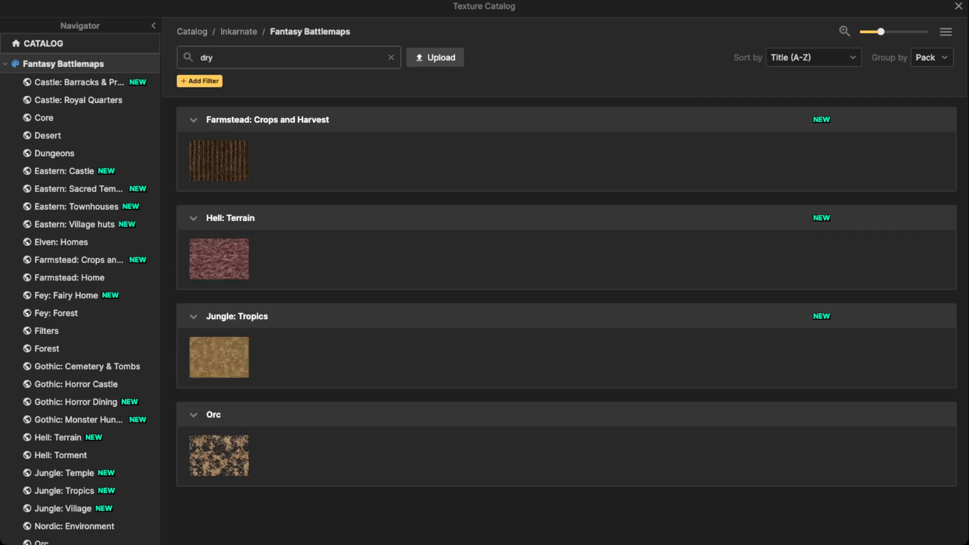
click(219, 456)
Set the dry texture's scale to 23.59 and brightness to 89, and the brush's opacity to 0.42 and size to 19
scroll(296, 216, down, 1)
scroll(114, 242, down, 3)
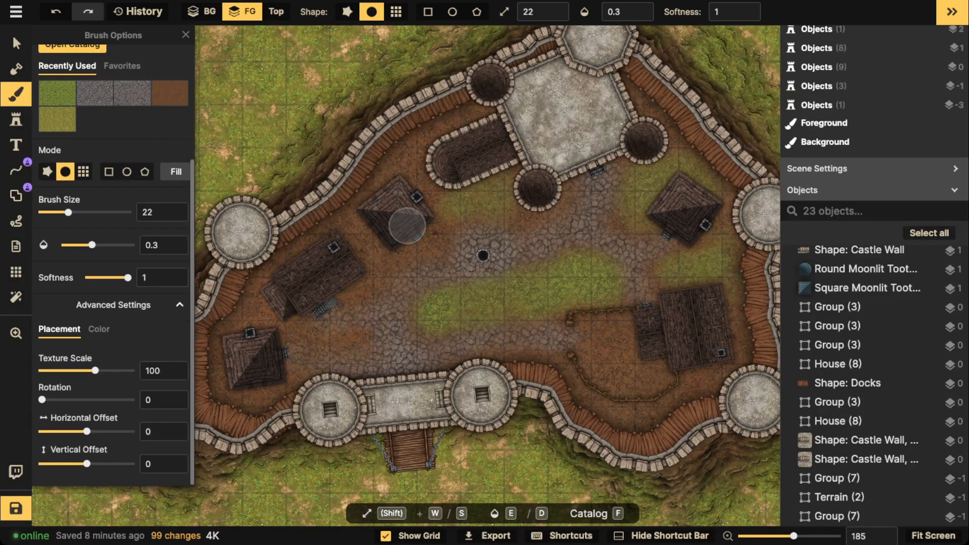
drag(95, 370, 67, 371)
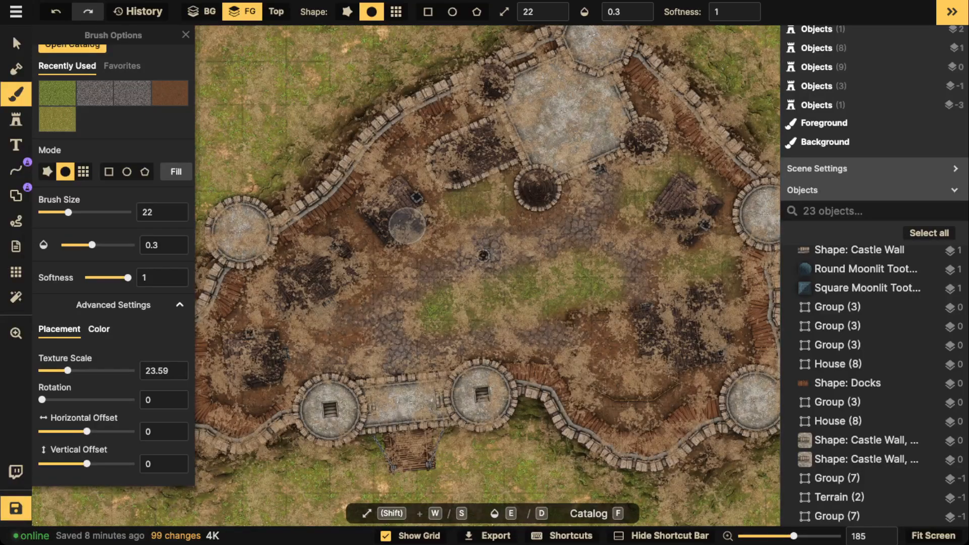
click(99, 328)
drag(87, 431, 83, 431)
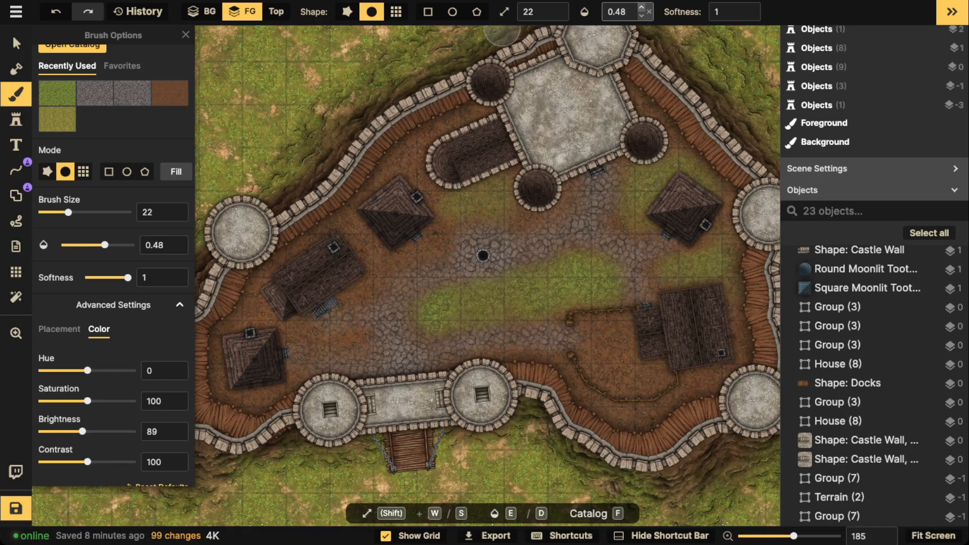
drag(105, 244, 103, 245)
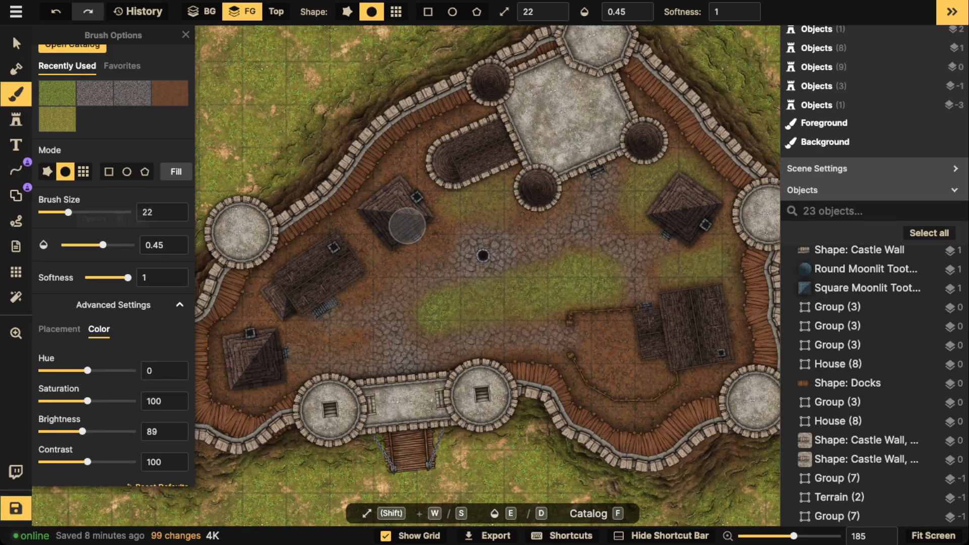
drag(68, 213, 64, 212)
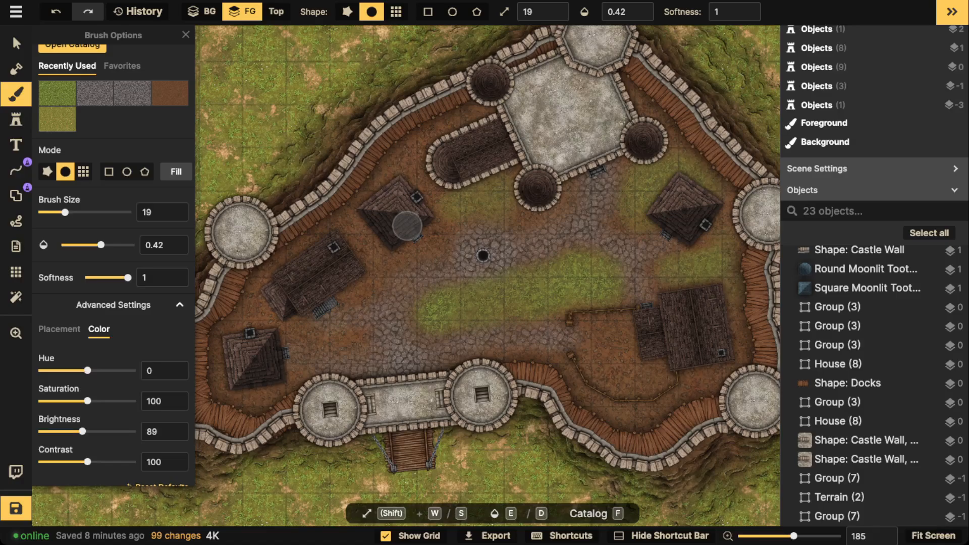
Set the dry texture's scale to 14.81 and paint patches on the cobblestone path north of the gatehouse
click(60, 329)
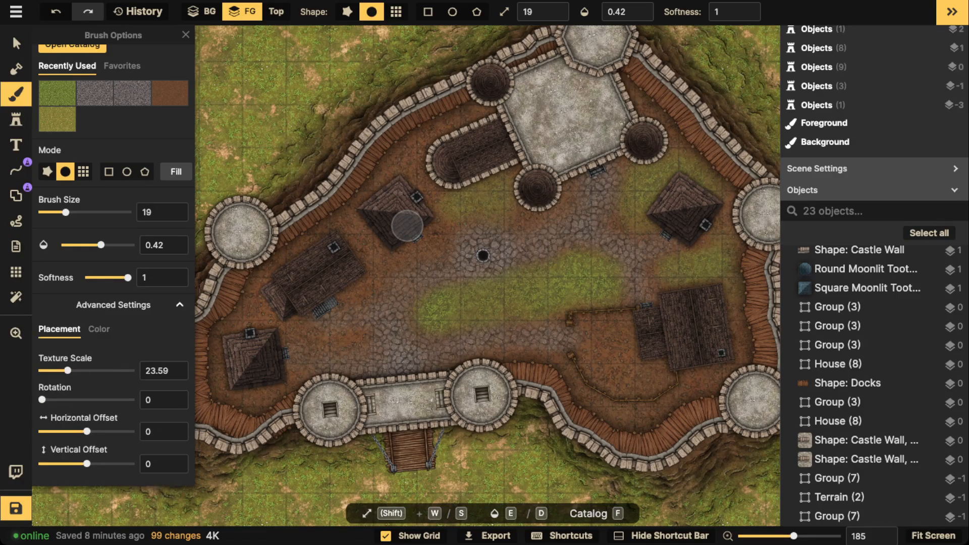
drag(68, 370, 60, 371)
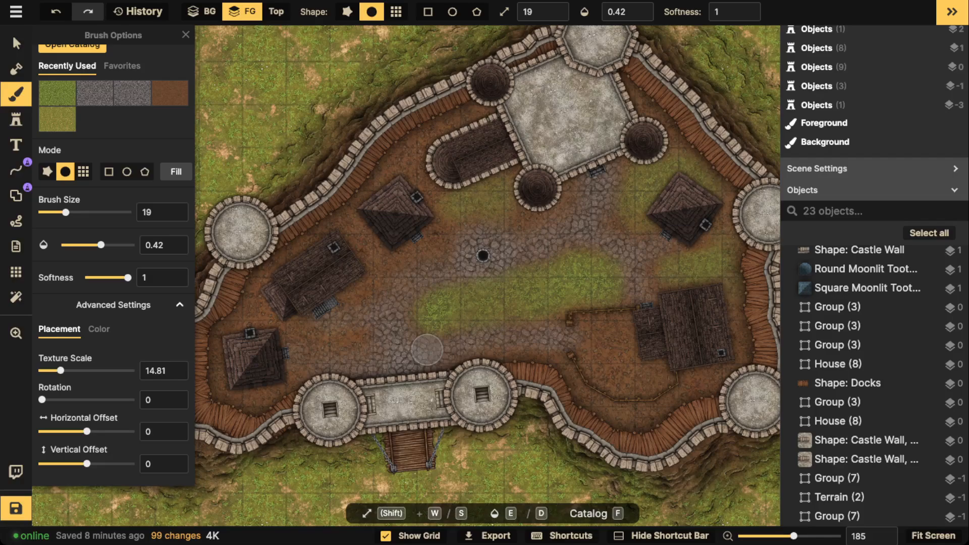
mouse_move(407, 294)
mouse_down()
mouse_move(425, 265)
mouse_move(404, 300)
mouse_up()
mouse_move(404, 300)
mouse_down()
mouse_move(407, 287)
mouse_move(392, 371)
mouse_up()
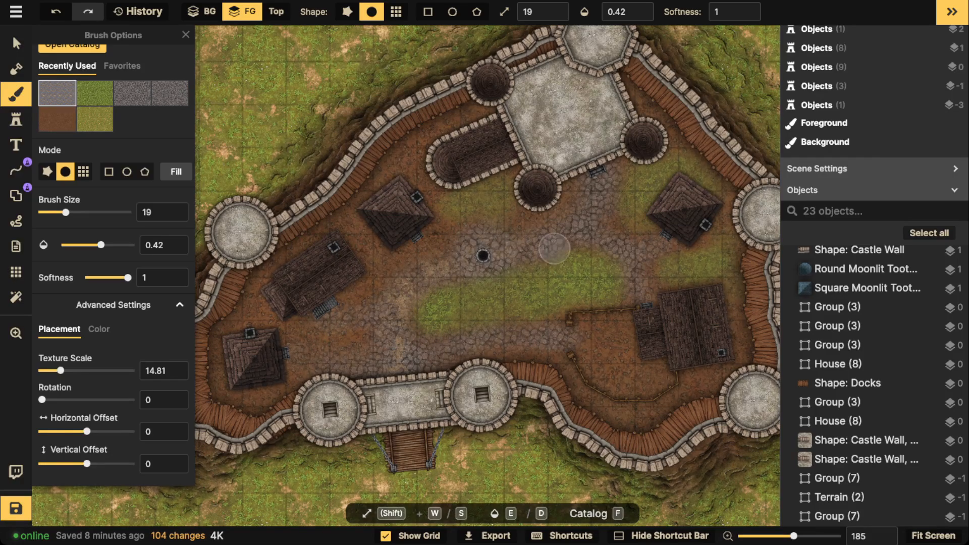
Paint dry patches along the path by the well, inside the fenced yard and around the northern houses
mouse_move(554, 248)
mouse_down()
mouse_move(597, 199)
mouse_move(546, 240)
mouse_move(446, 254)
mouse_move(336, 316)
mouse_up()
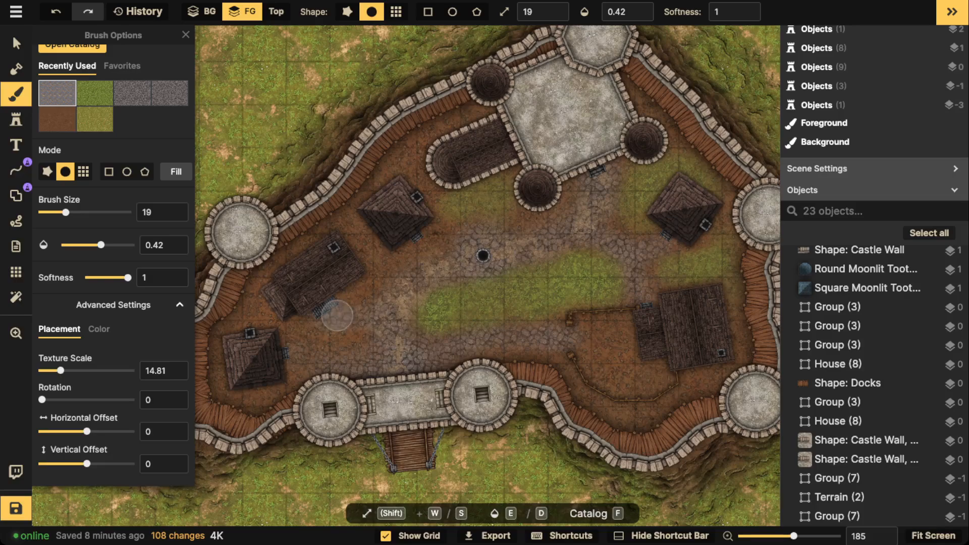
mouse_move(377, 365)
mouse_down()
mouse_move(488, 356)
mouse_move(566, 332)
mouse_move(633, 336)
mouse_move(651, 371)
mouse_move(622, 329)
mouse_move(590, 333)
mouse_up()
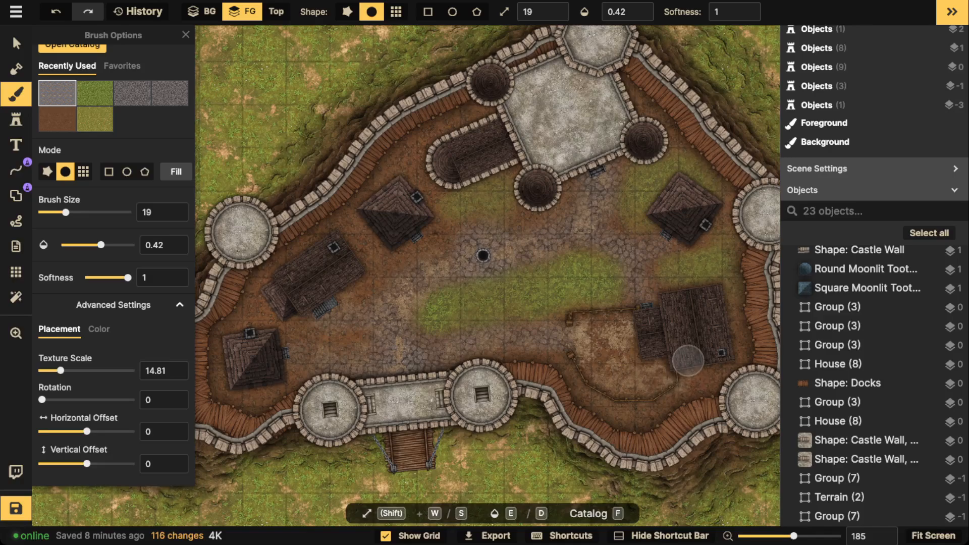
mouse_move(624, 199)
mouse_down()
mouse_move(620, 166)
mouse_move(614, 187)
mouse_move(628, 234)
mouse_move(664, 267)
mouse_move(723, 230)
mouse_up()
mouse_move(447, 220)
mouse_down()
mouse_move(403, 146)
mouse_move(351, 235)
mouse_up()
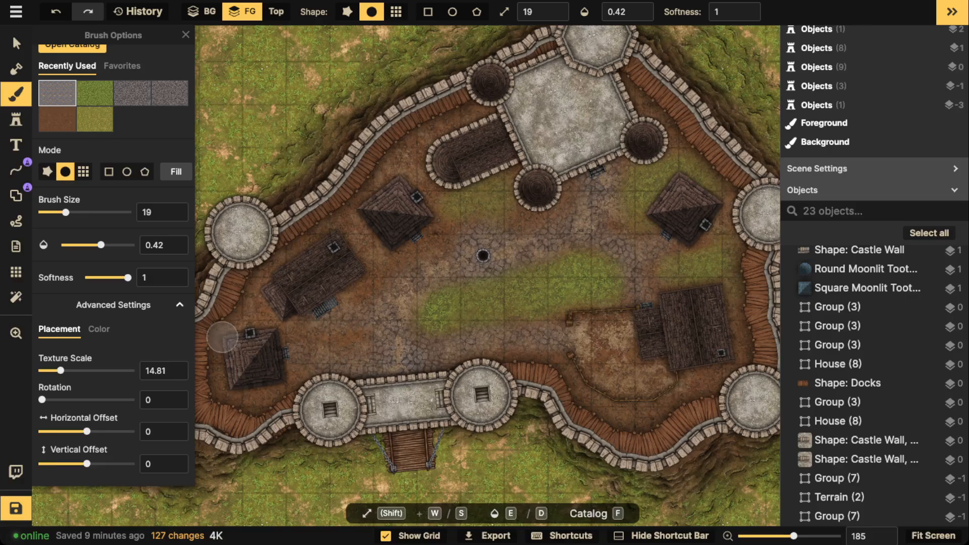
Examine the painted courtyard and the wooden walkways along the castle walls from the gatehouse to the western tower
scroll(277, 372, down, 2)
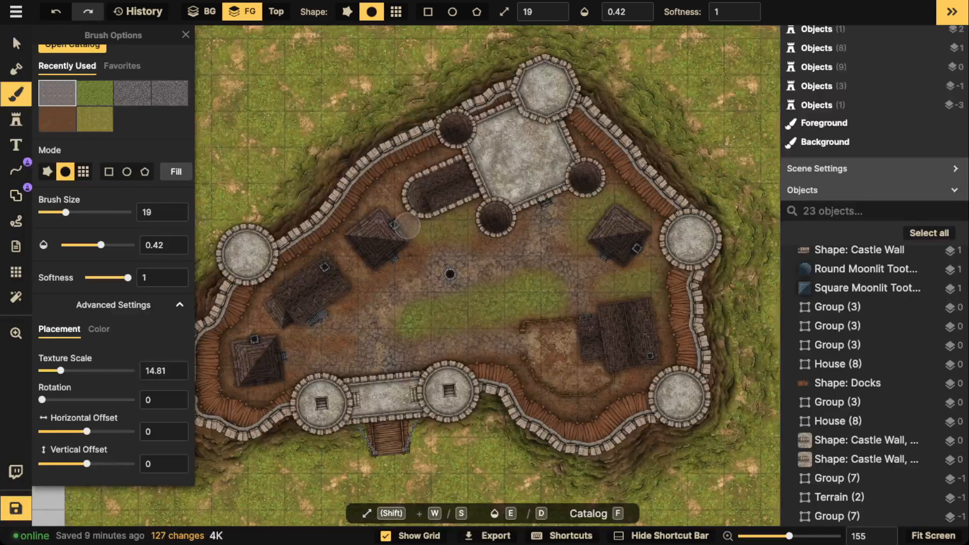
scroll(406, 226, up, 2)
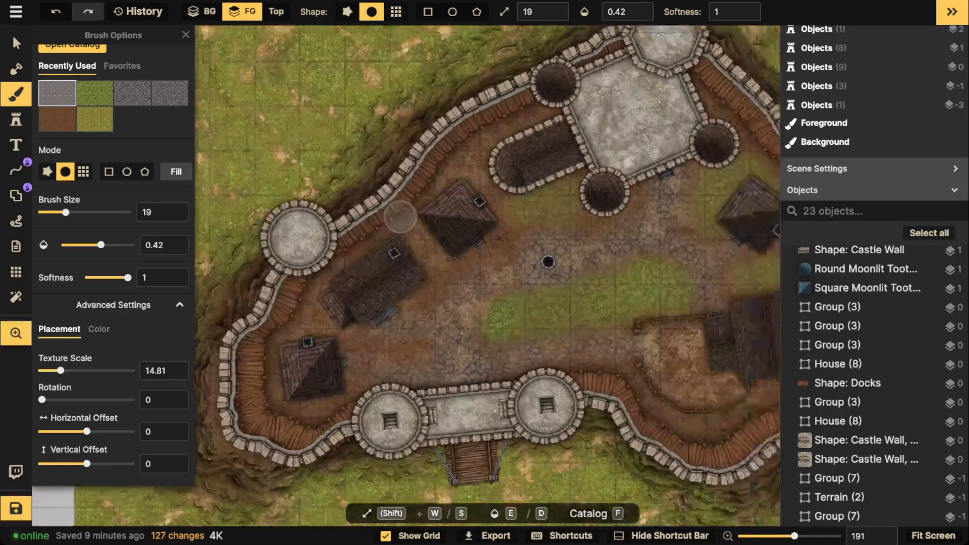
key(space)
mouse_move(464, 308)
mouse_down()
mouse_move(438, 217)
mouse_move(396, 214)
mouse_up()
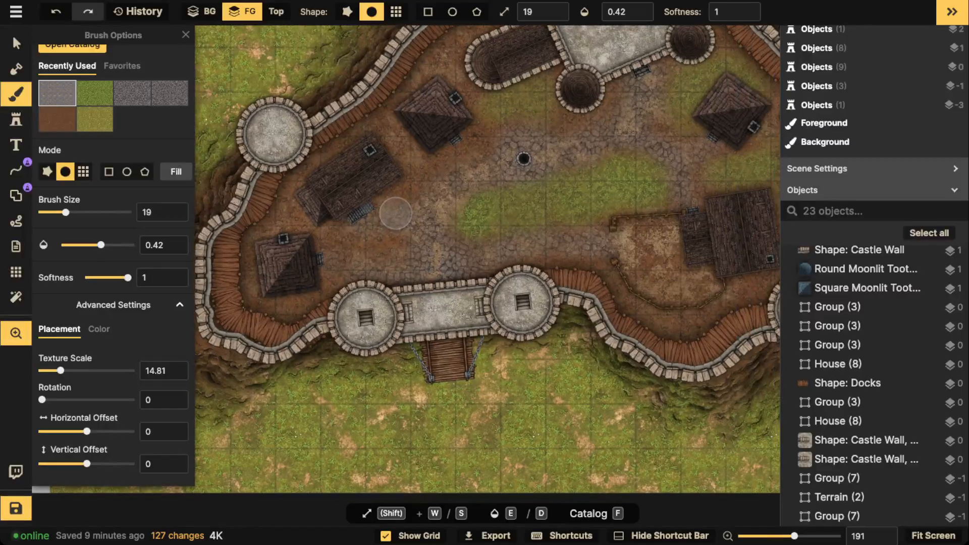
drag(574, 233, 443, 230)
drag(531, 60, 634, 219)
key(space)
drag(306, 250, 467, 161)
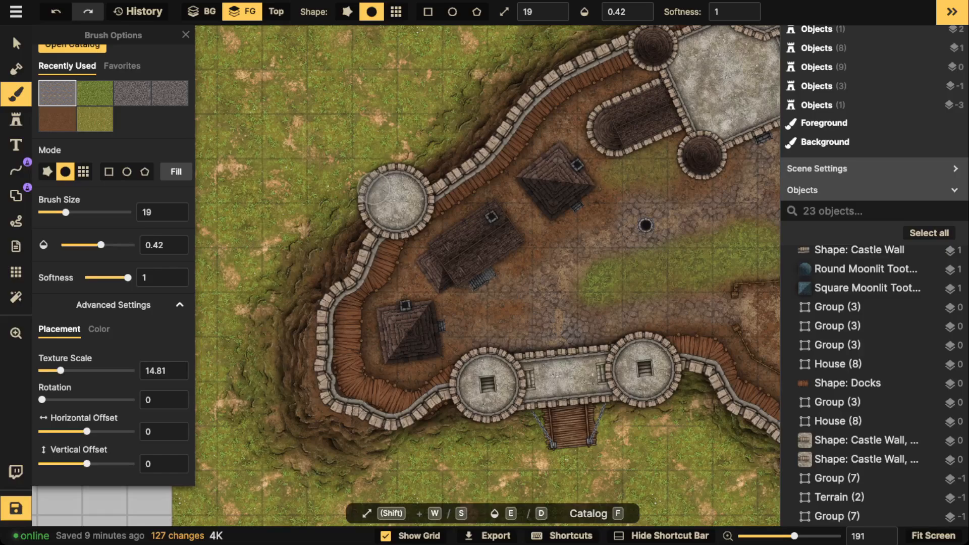
Search the stamp catalog for "stair" and choose the rustic wooden stairs
click(17, 120)
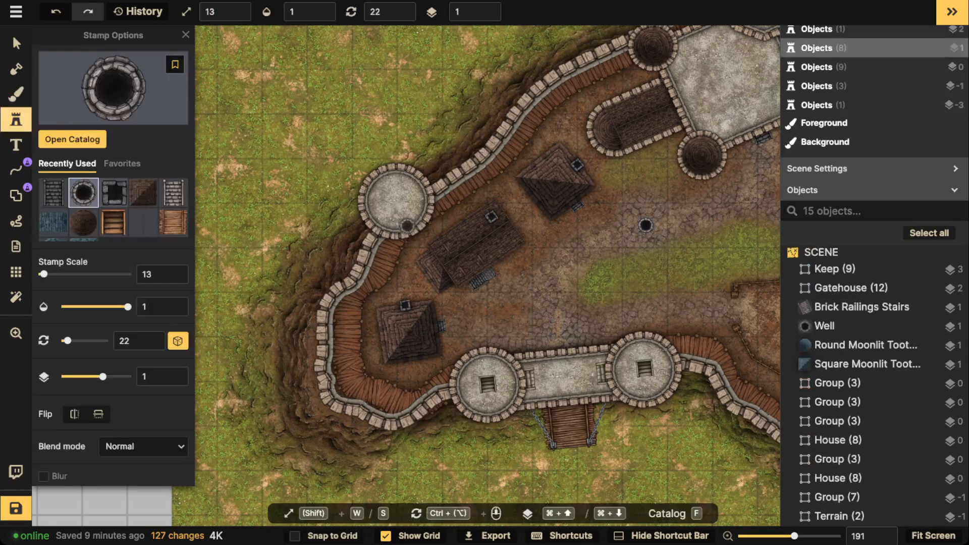
click(73, 138)
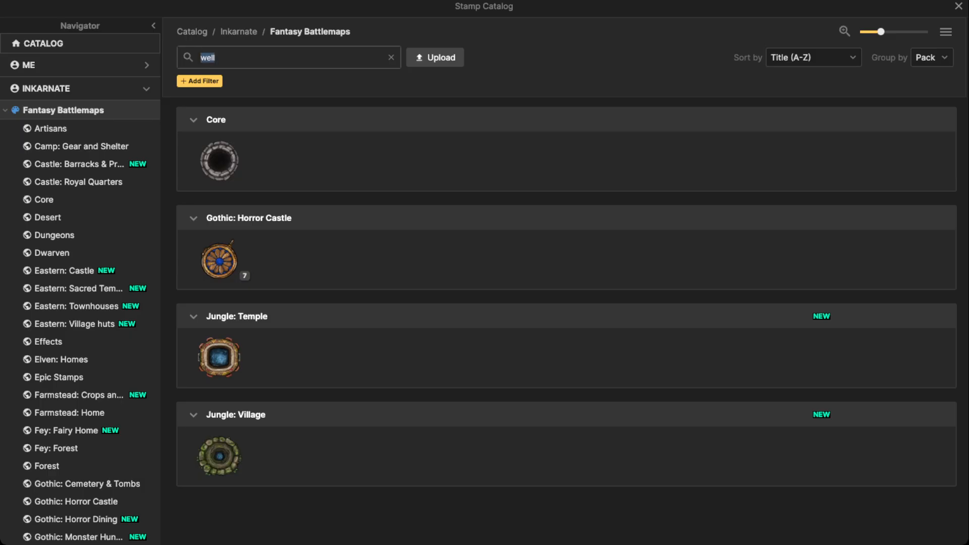
click(216, 58)
key(BackSpace)
text(stair)
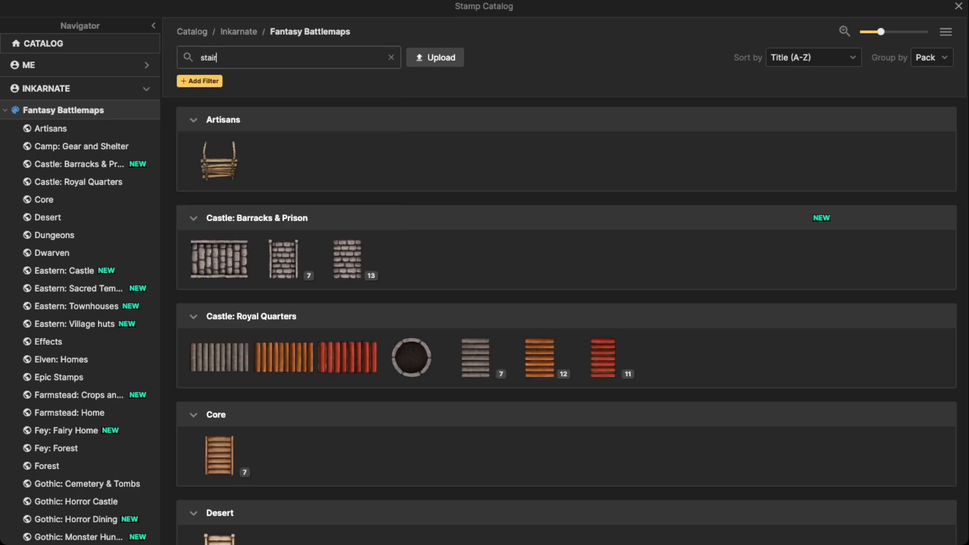
scroll(217, 204, down, 5)
click(217, 204)
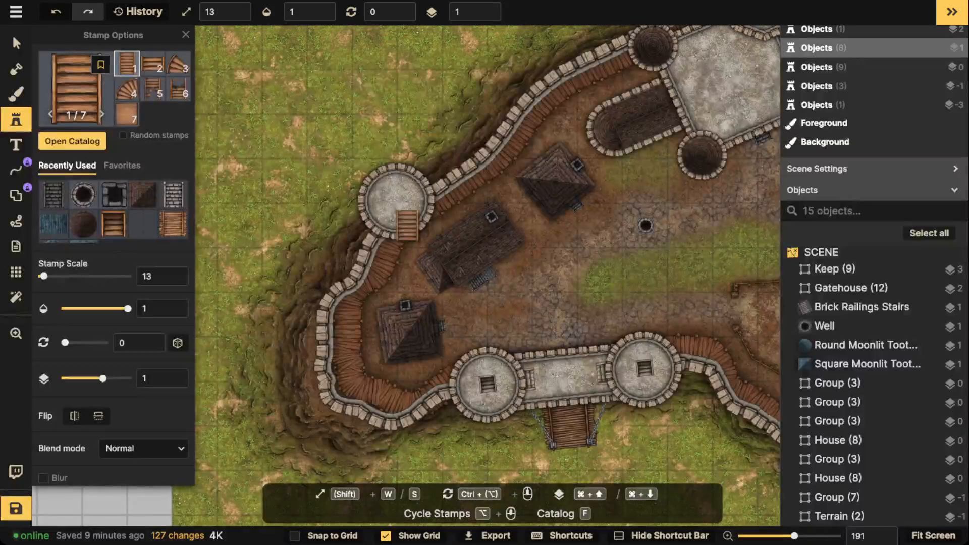
Compare the stairs' shorter second variant with the first near the fenced yard, and keep the first variant
click(152, 63)
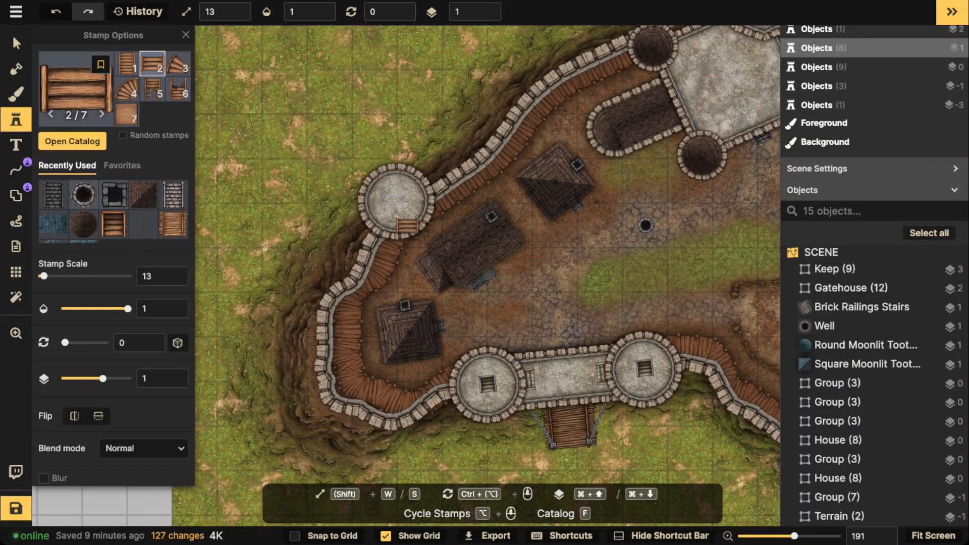
click(126, 64)
scroll(445, 163, up, 6)
key(space)
drag(525, 191, 192, 278)
key(space)
drag(656, 474, 315, 162)
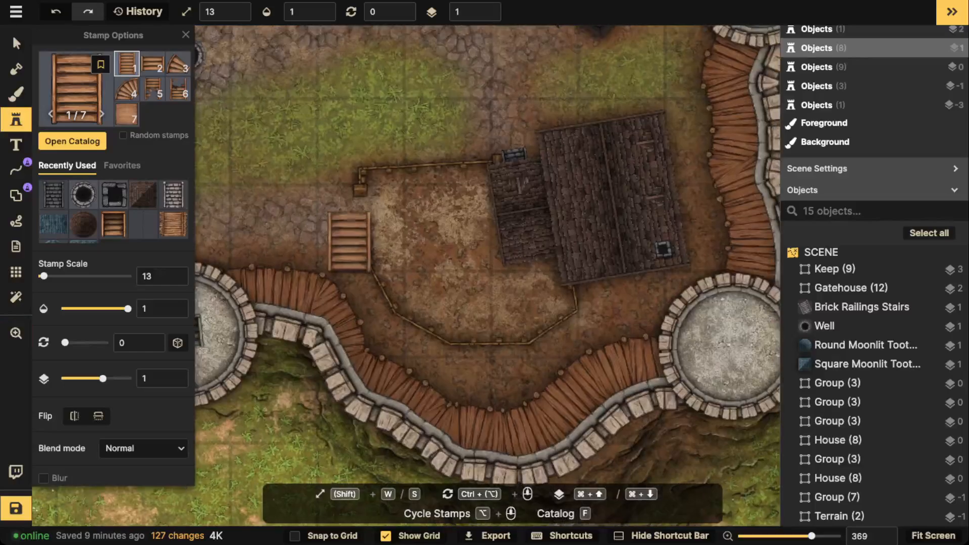
click(153, 64)
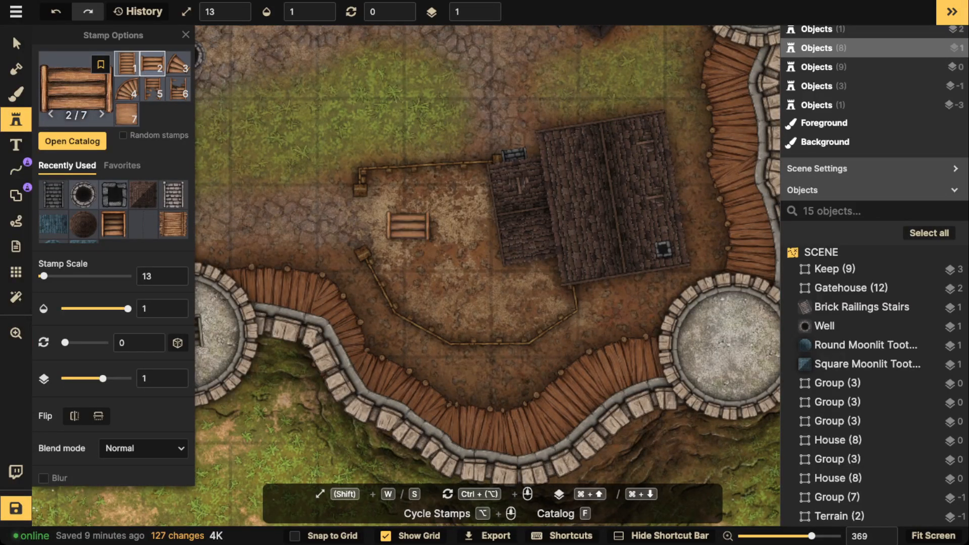
click(127, 64)
Set the wooden stairs stamp's brightness to 69
key(space)
drag(281, 236, 408, 230)
scroll(141, 252, down, 2)
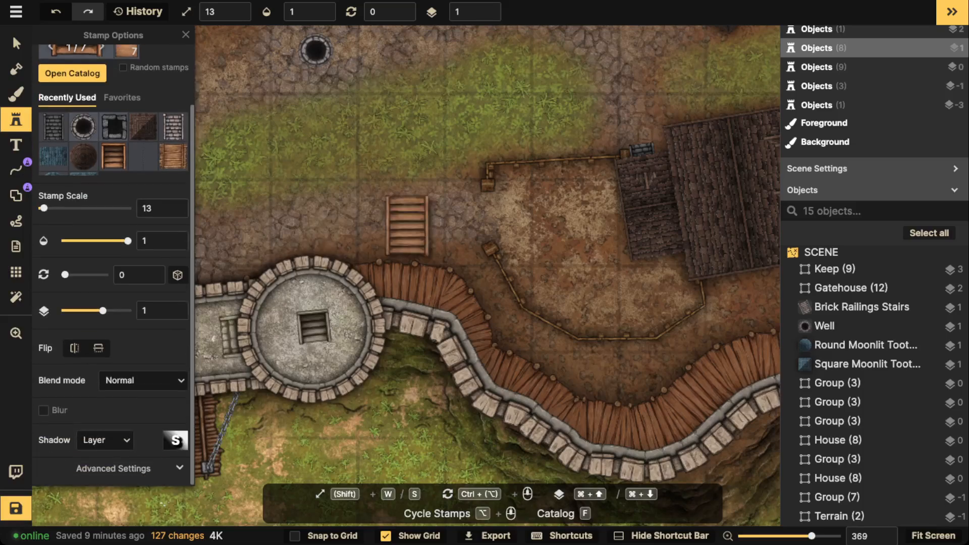
click(113, 468)
scroll(113, 454, down, 3)
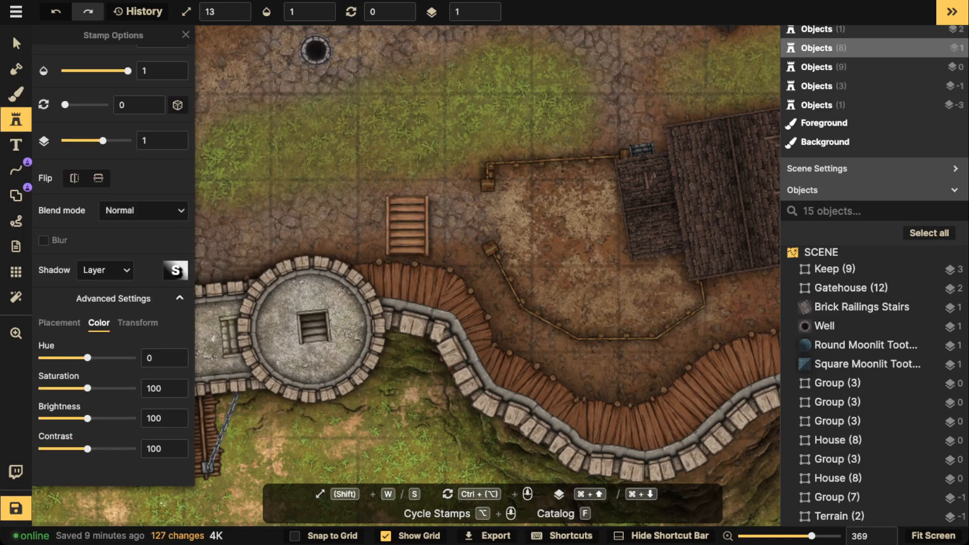
drag(88, 418, 73, 418)
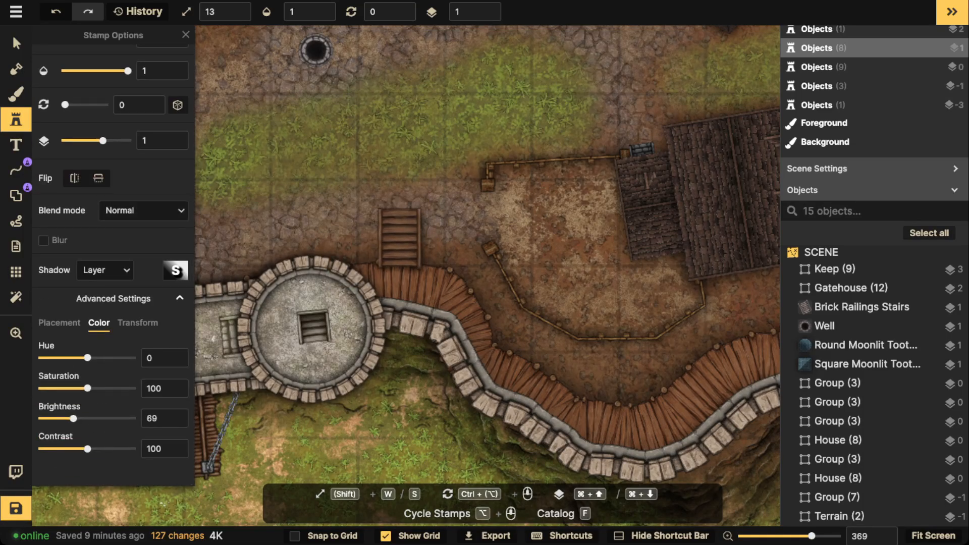
Rotate the stairs stamp to 180 degrees and place it on the grass north of the gatehouse's eastern tower
ctrl+scroll(400, 236, up, 6)
scroll(352, 145, up, 1)
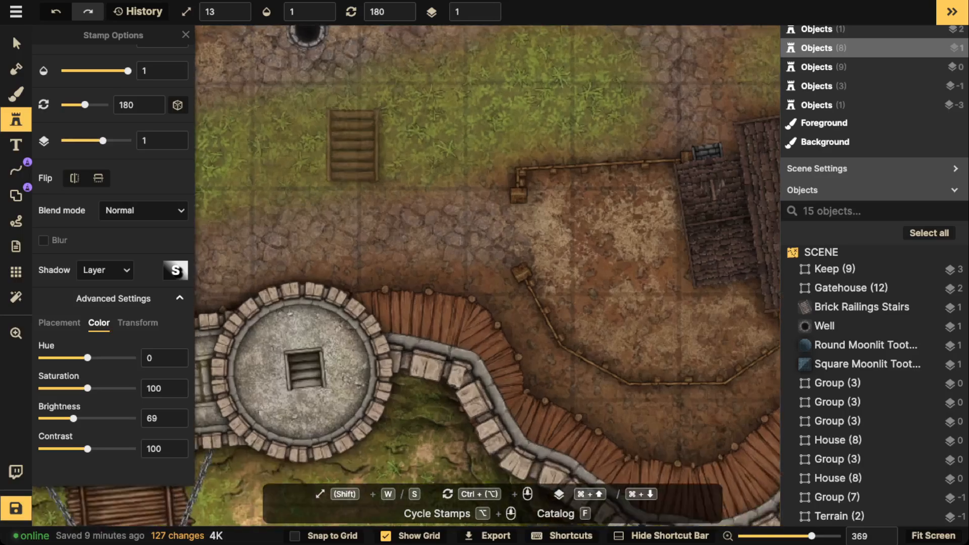
scroll(352, 146, up, 2)
click(331, 151)
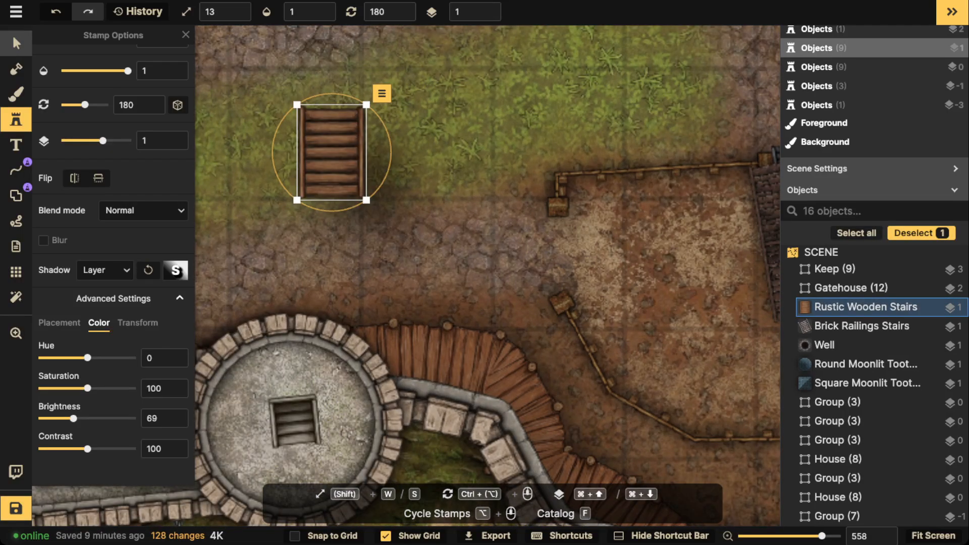
Set the placed wooden stairs' rotation to 0 and enlarge them to scale 33
click(16, 43)
scroll(341, 136, up, 2)
ctrl+scroll(341, 136, up, 13)
ctrl+scroll(341, 136, down, 1)
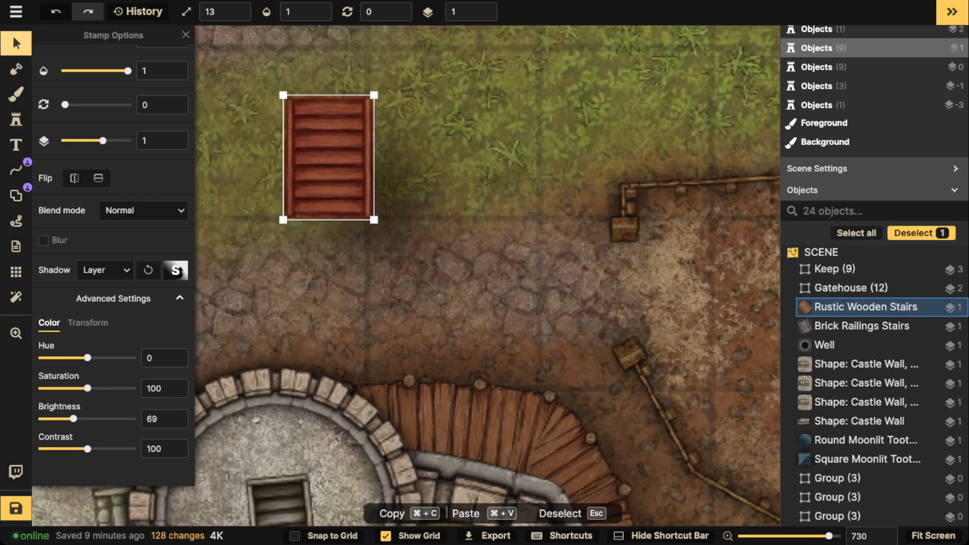
ctrl+scroll(328, 157, down, 20)
shift+scroll(329, 157, up, 10)
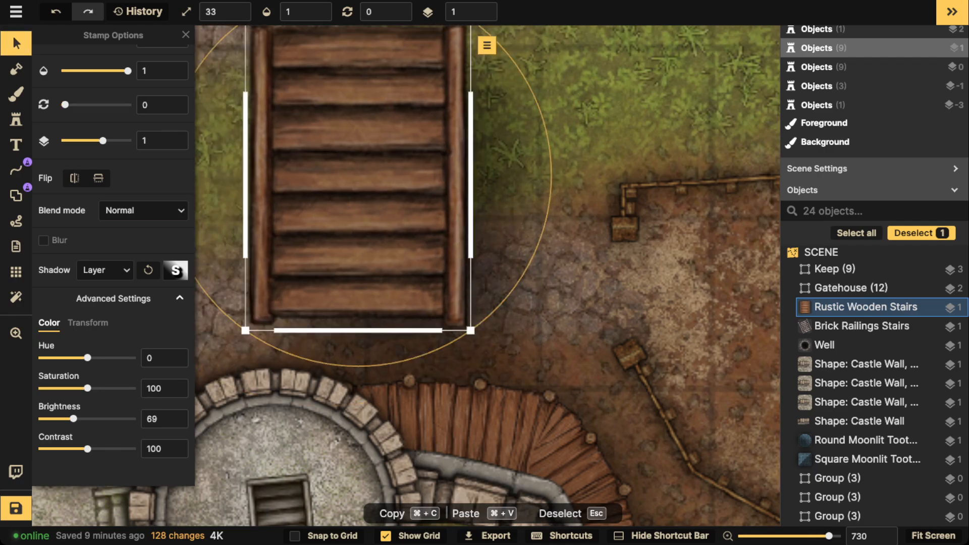
Draw a freehand red ring with stroke size 104 around one tread of the enlarged stairs
click(16, 169)
click(16, 94)
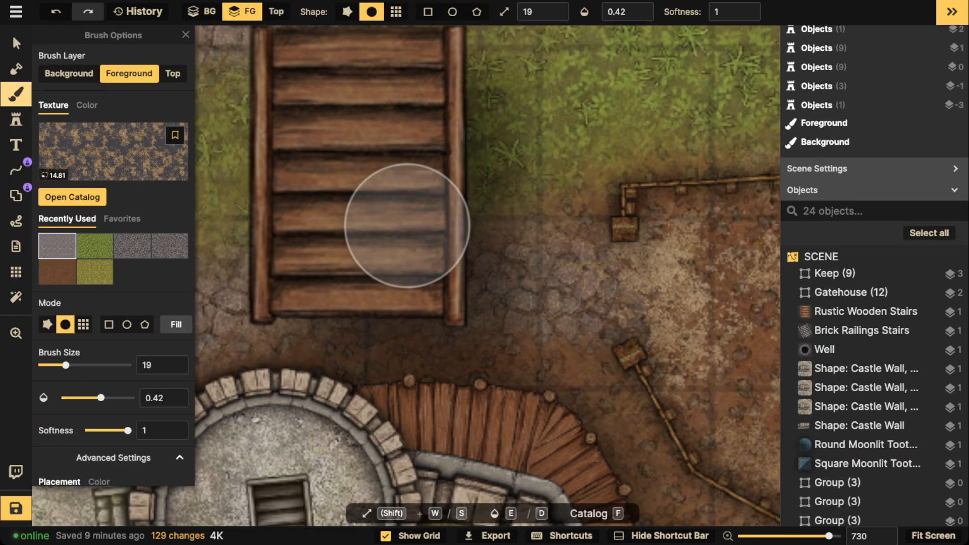
key(p)
click(43, 77)
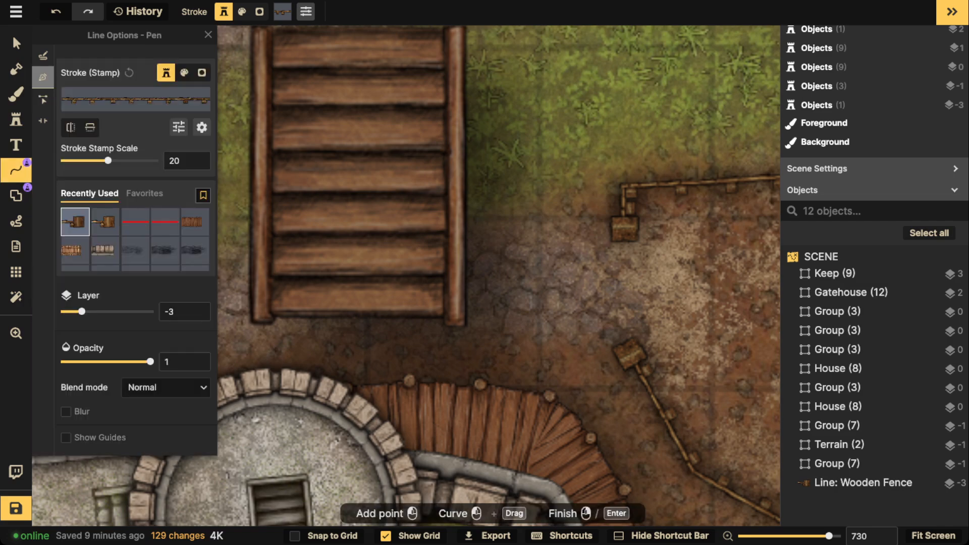
click(135, 221)
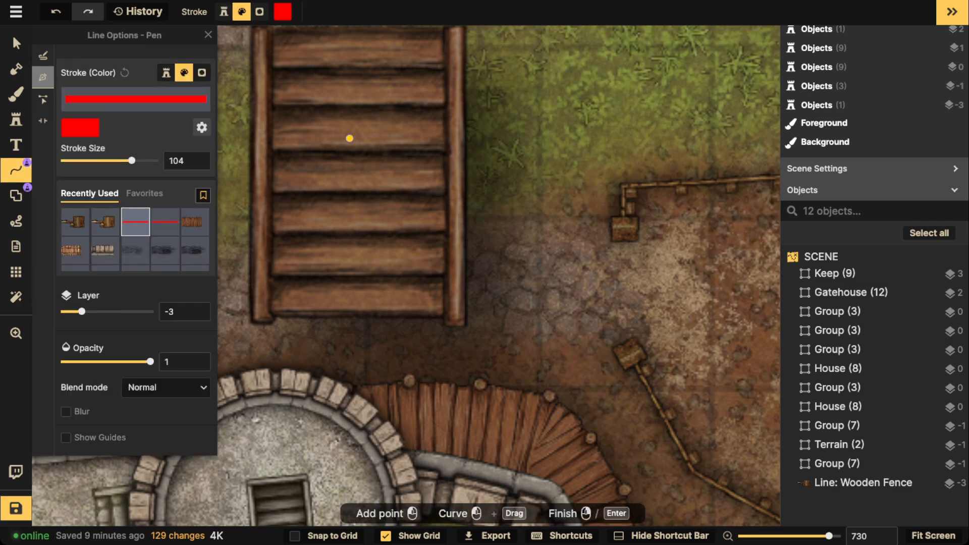
click(43, 55)
drag(351, 134, 391, 176)
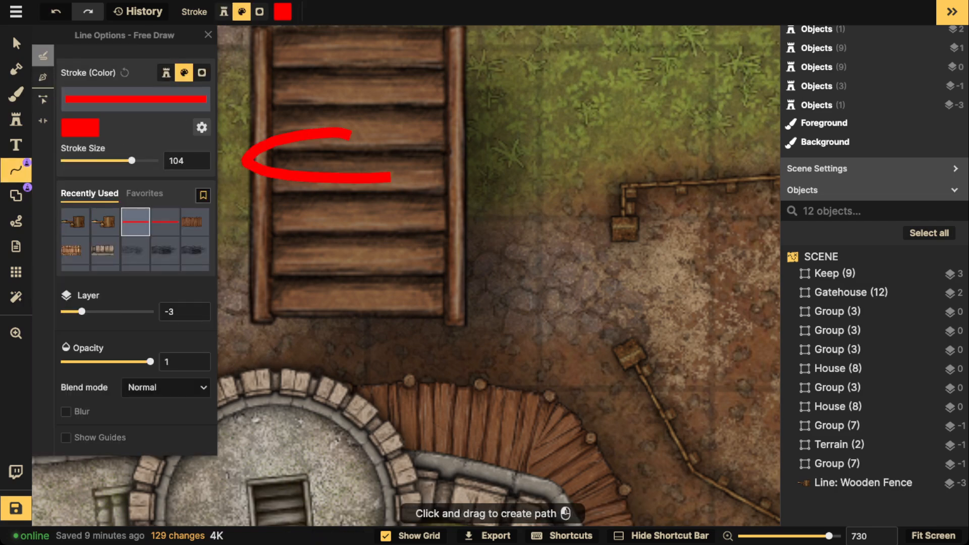
drag(349, 135, 350, 135)
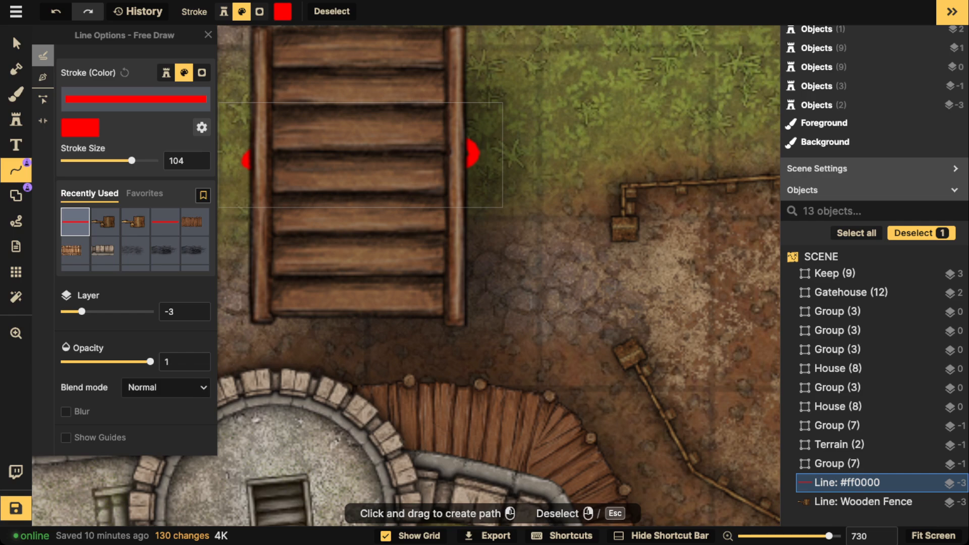
Raise the red ring to layer 1 and delete it, and draw and delete a vertical red stroke down the stairs
click(199, 308)
click(198, 307)
click(198, 307)
click(198, 307)
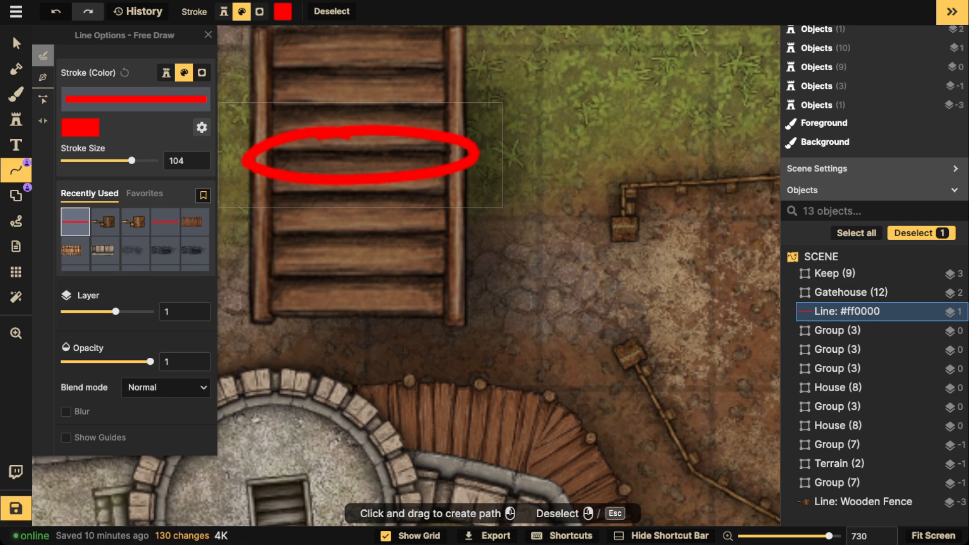
key(Delete)
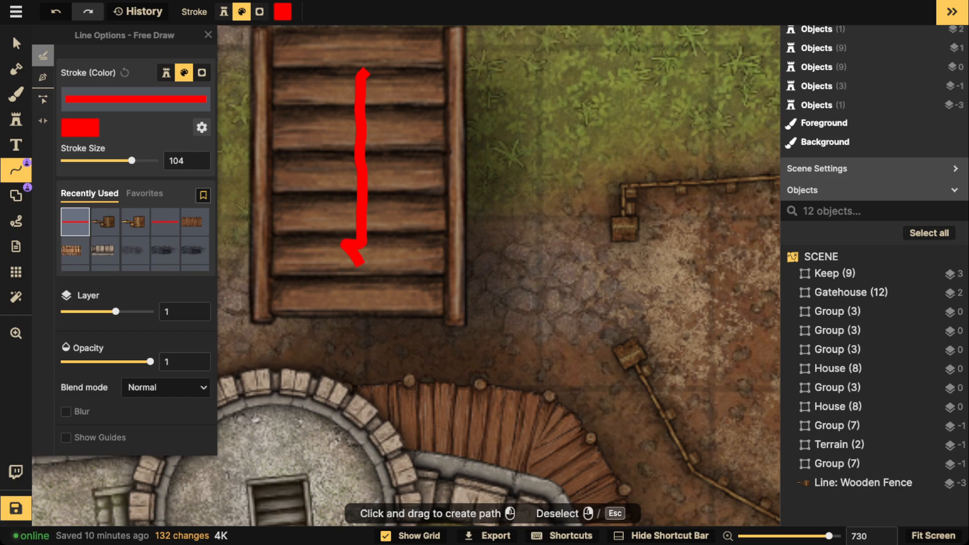
drag(359, 261, 364, 263)
key(Delete)
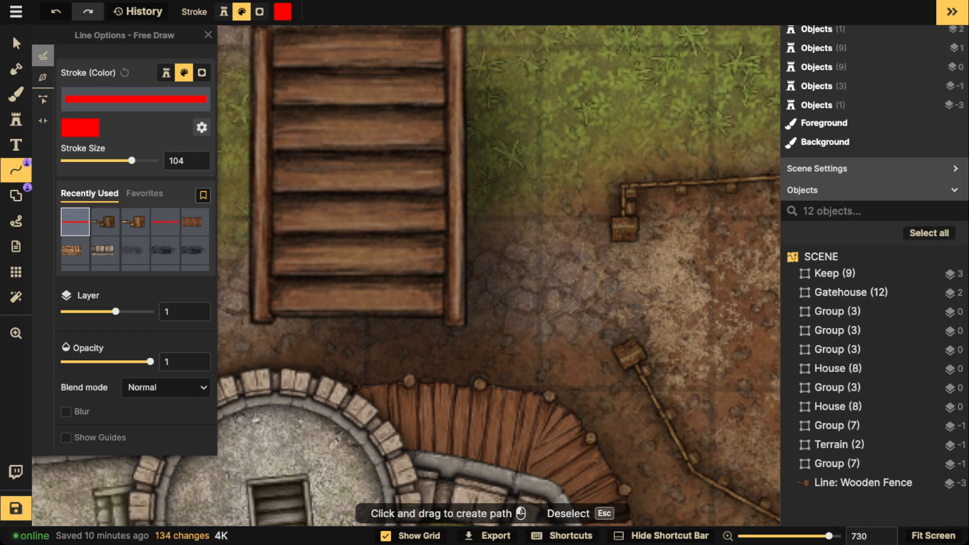
Shrink the wooden stairs to scale 13 and move them beside the walkway between the two northwestern houses
click(16, 43)
click(454, 421)
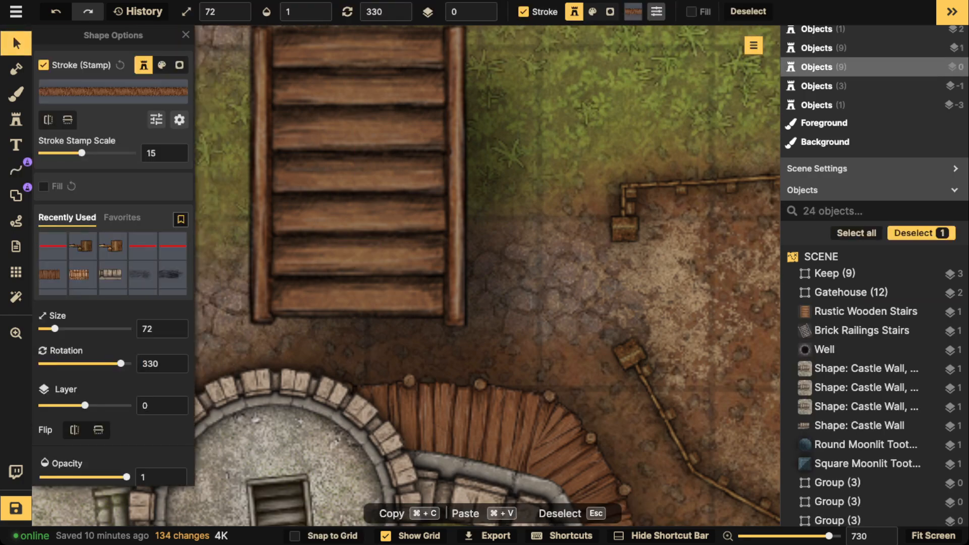
key(Escape)
scroll(275, 170, down, 5)
drag(275, 169, 296, 203)
click(297, 203)
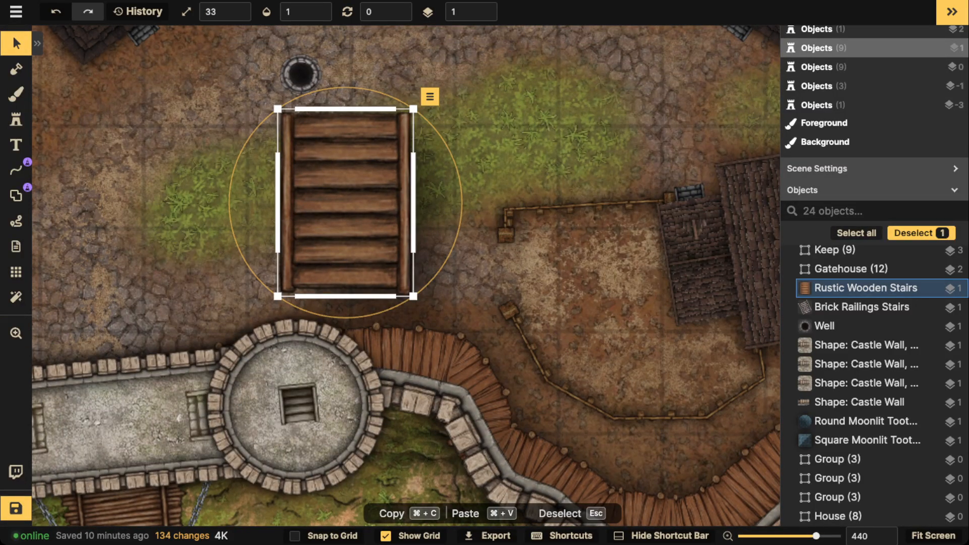
drag(345, 202, 507, 238)
drag(575, 331, 467, 212)
drag(507, 239, 176, 160)
drag(176, 159, 450, 96)
Rotate the wooden stairs to 270 degrees
key(r)
key(r)
key(r)
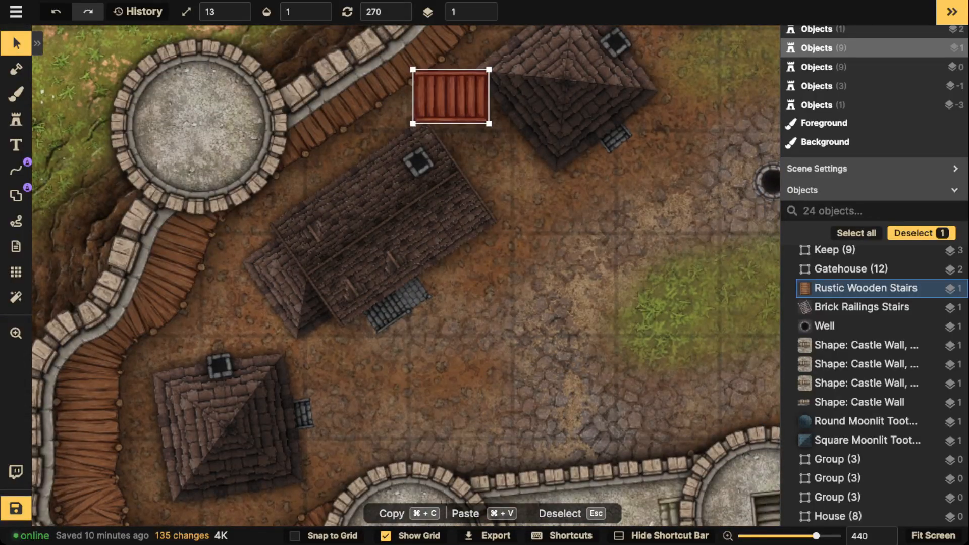
Lower the wooden stairs to layer -1, rotate them to 321 degrees and move them against the northwestern walkway
click(487, 15)
click(487, 15)
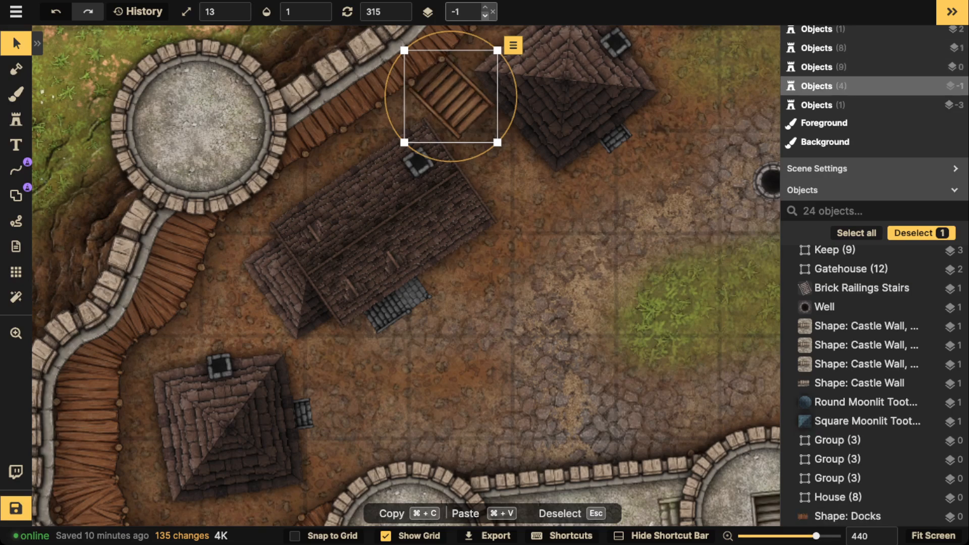
scroll(868, 519, up, 1)
drag(454, 162, 447, 162)
mouse_move(450, 96)
mouse_down()
mouse_move(433, 97)
mouse_move(437, 85)
mouse_up()
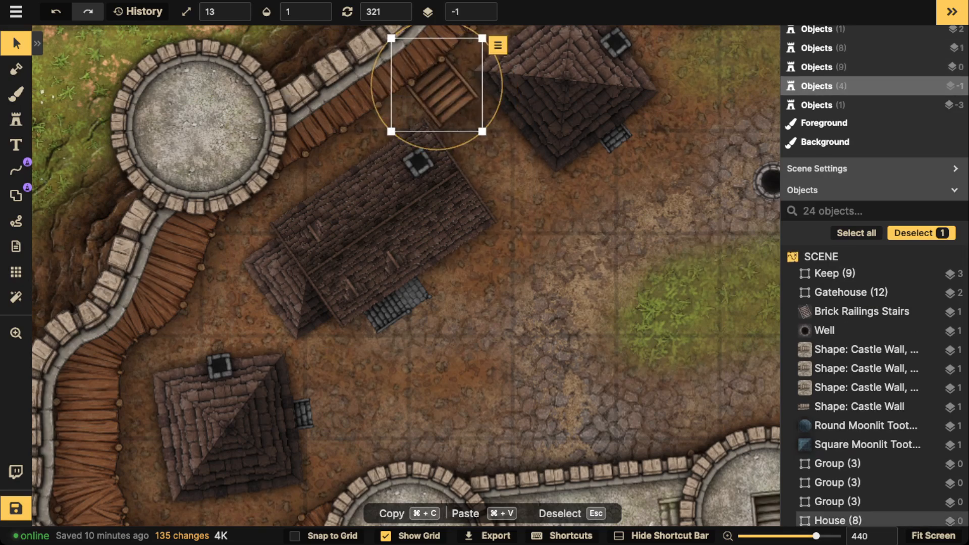
Shrink the wooden stairs to scale 11 and nudge them snugly against the edge of the walkway
drag(391, 132, 406, 116)
drag(445, 84, 440, 85)
scroll(447, 81, down, 2)
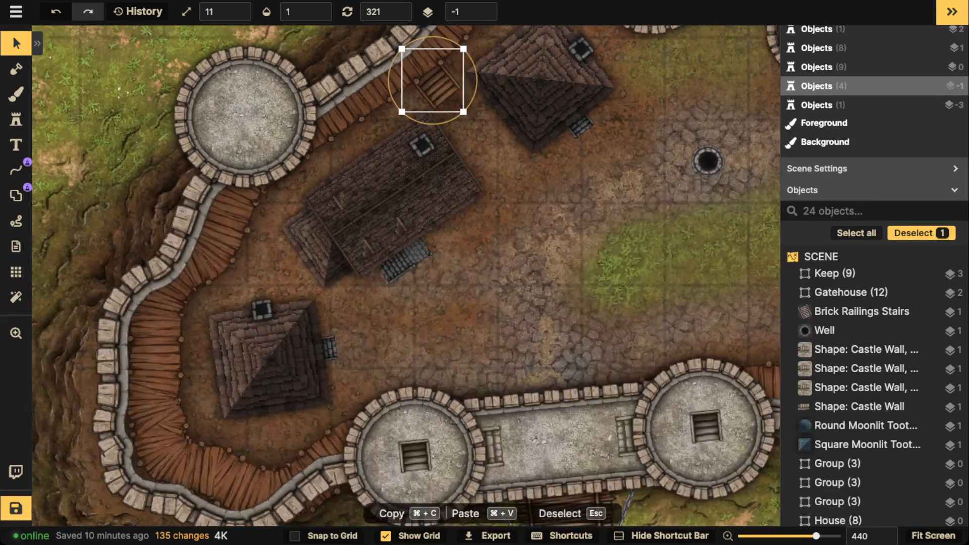
Paste a copy of the stairs, rotate it to 96 degrees and place it against the eastern walkway just south of the round tower
key(space)
drag(580, 91, 52, 159)
drag(547, 141, 334, 222)
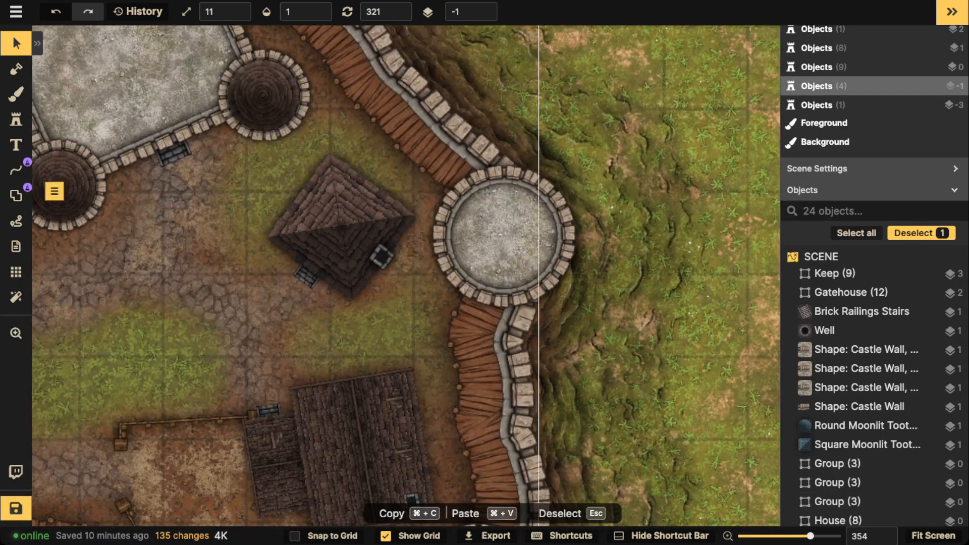
click(38, 43)
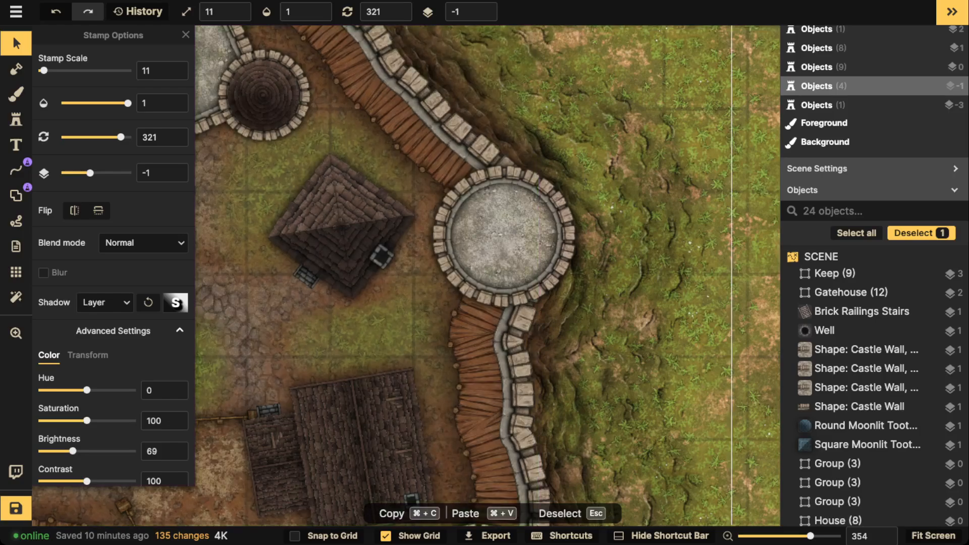
click(396, 239)
key(super+v)
scroll(418, 257, up, 3)
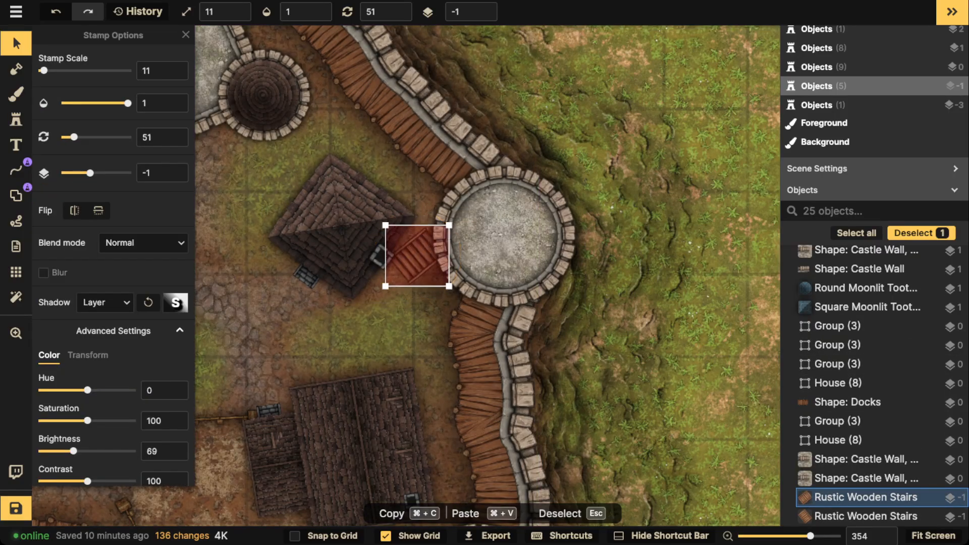
drag(416, 256, 440, 327)
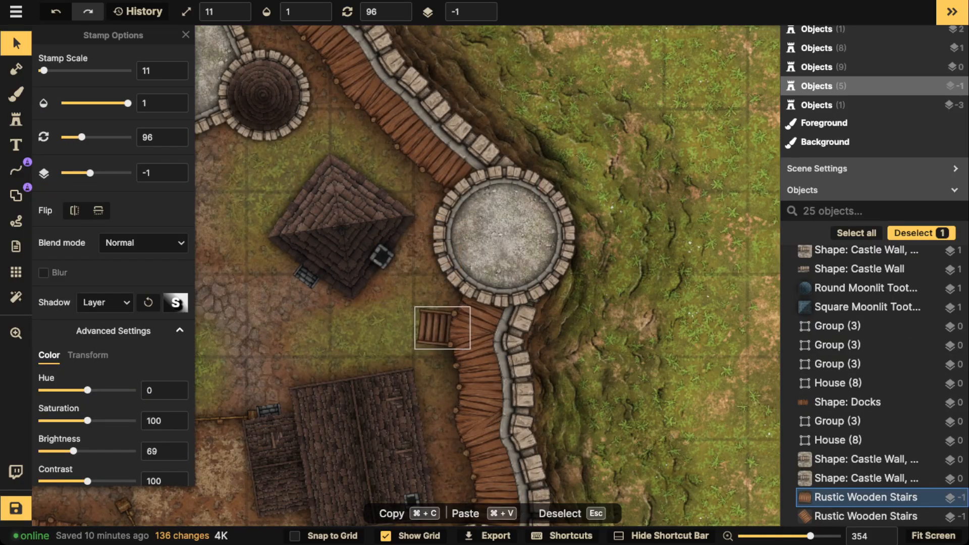
key(Escape)
Look over the castle's walkways, stairs, gatehouse, courtyard and keep, both up close and as a whole
scroll(348, 252, down, 5)
drag(293, 272, 636, 168)
drag(356, 141, 412, 142)
drag(505, 242, 383, 251)
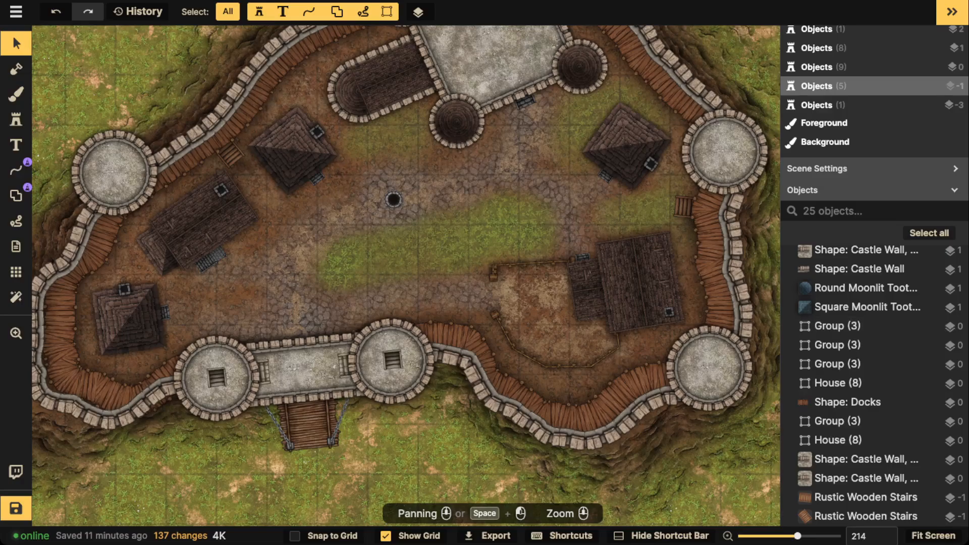
scroll(302, 297, down, 4)
drag(303, 297, 361, 335)
scroll(313, 352, up, 3)
scroll(363, 353, up, 5)
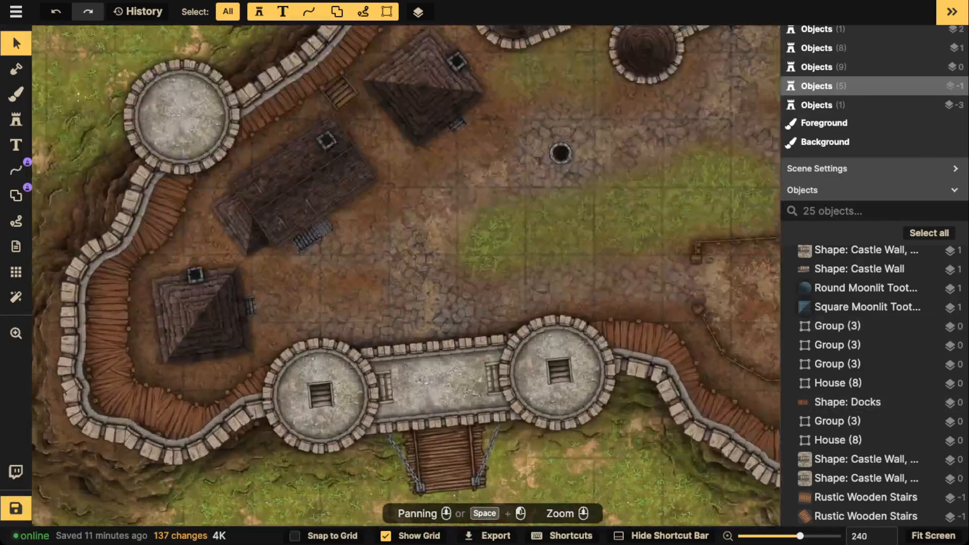
scroll(363, 353, down, 5)
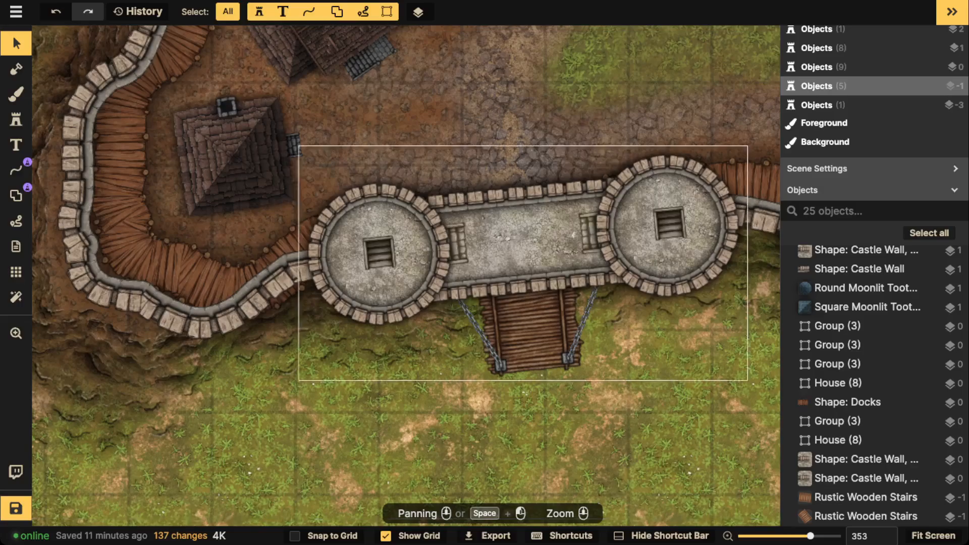
scroll(429, 247, down, 5)
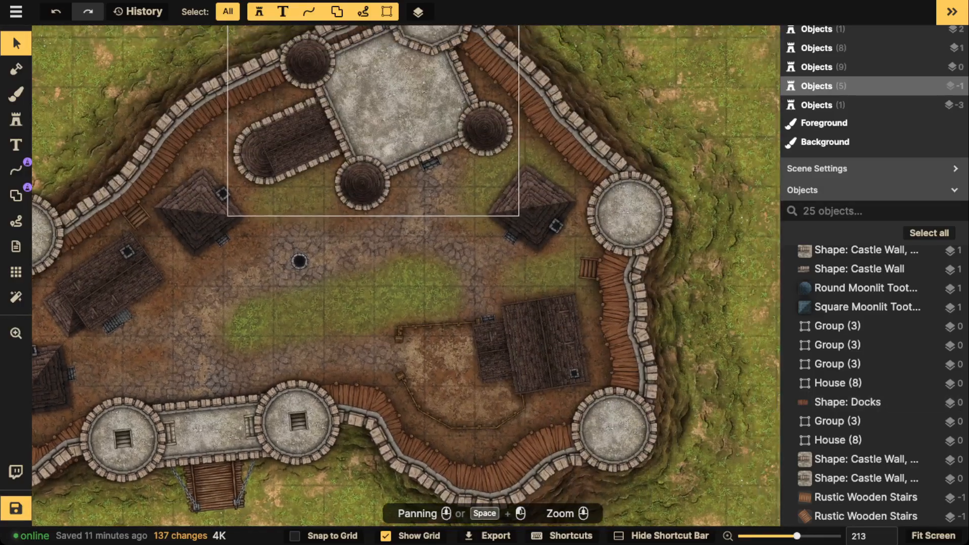
scroll(429, 247, down, 3)
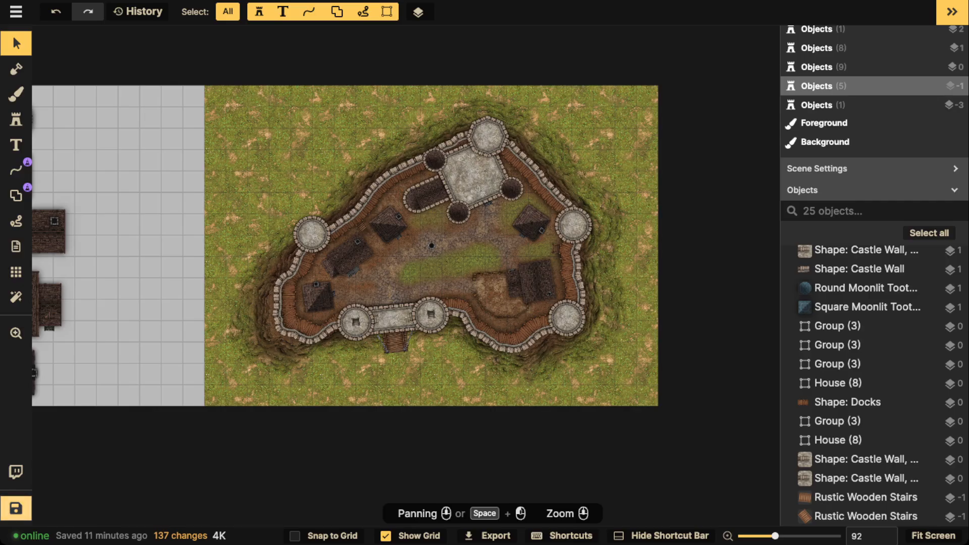
Save the map
key(ctrl+s)
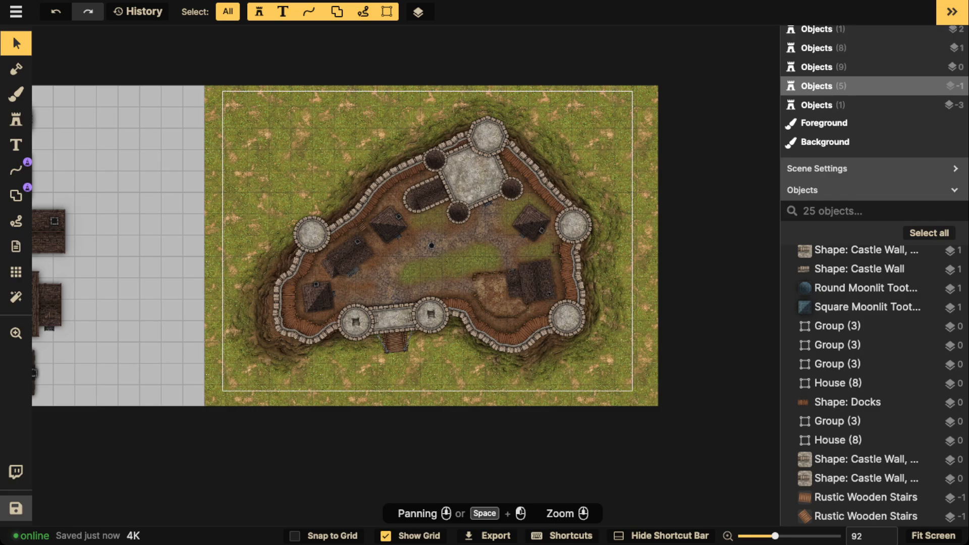
Search the Fantasy Battlemaps stamp catalog for "horse" and choose the standing horse from the Castle: Barracks & Prison pack
scroll(432, 286, up, 1)
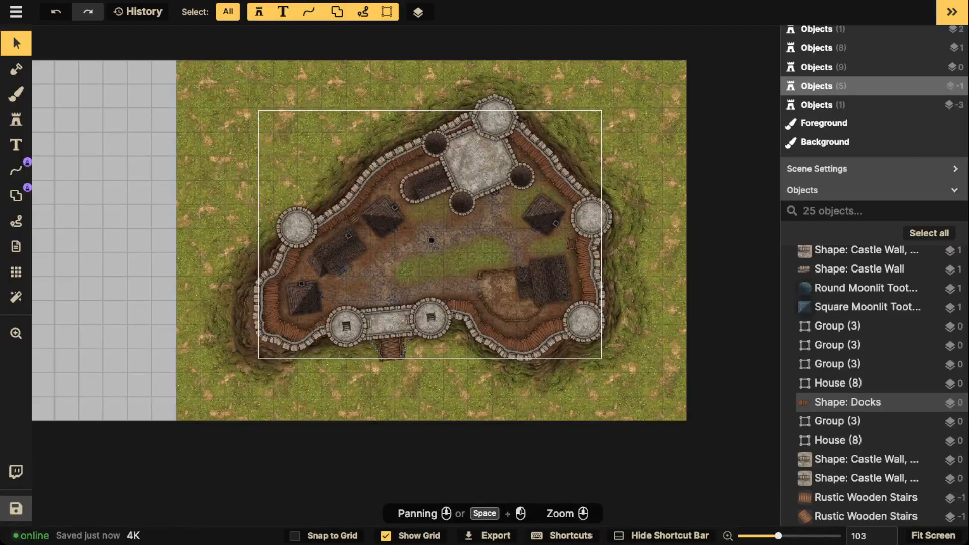
scroll(441, 241, up, 1)
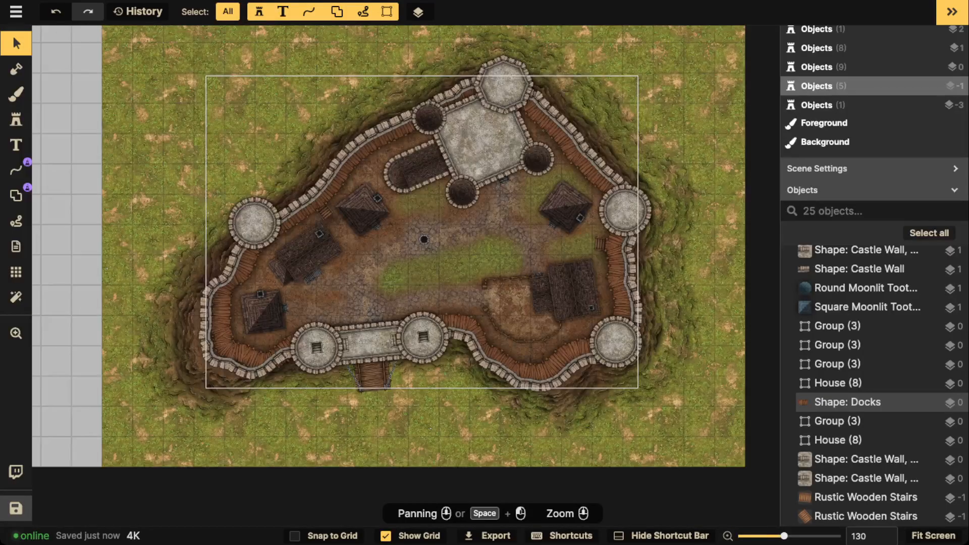
drag(565, 207, 554, 225)
scroll(413, 256, up, 2)
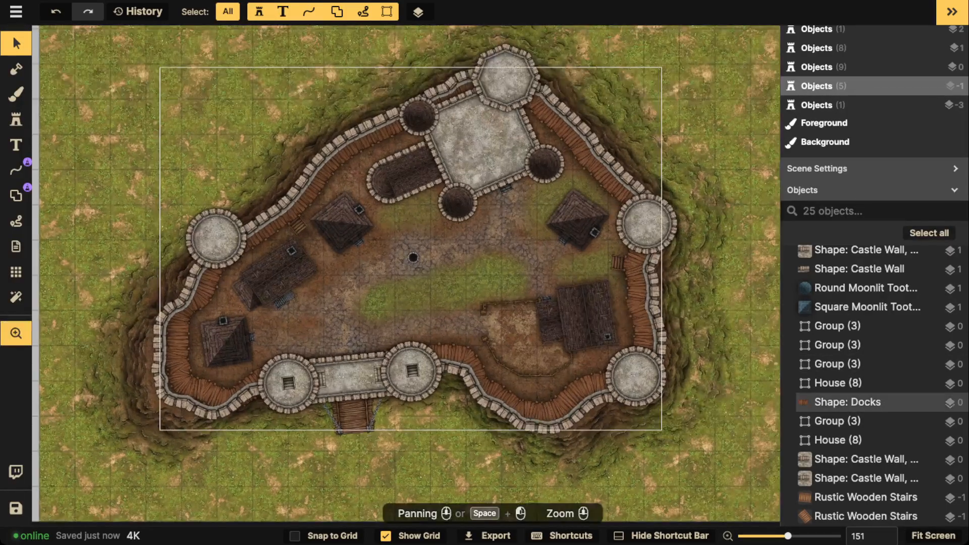
drag(413, 256, 430, 220)
scroll(702, 197, up, 2)
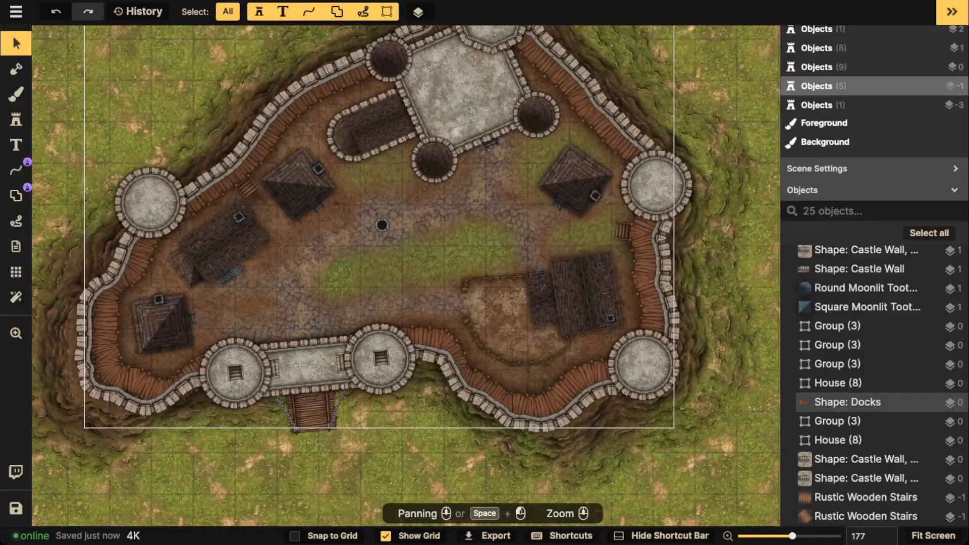
click(16, 120)
click(78, 138)
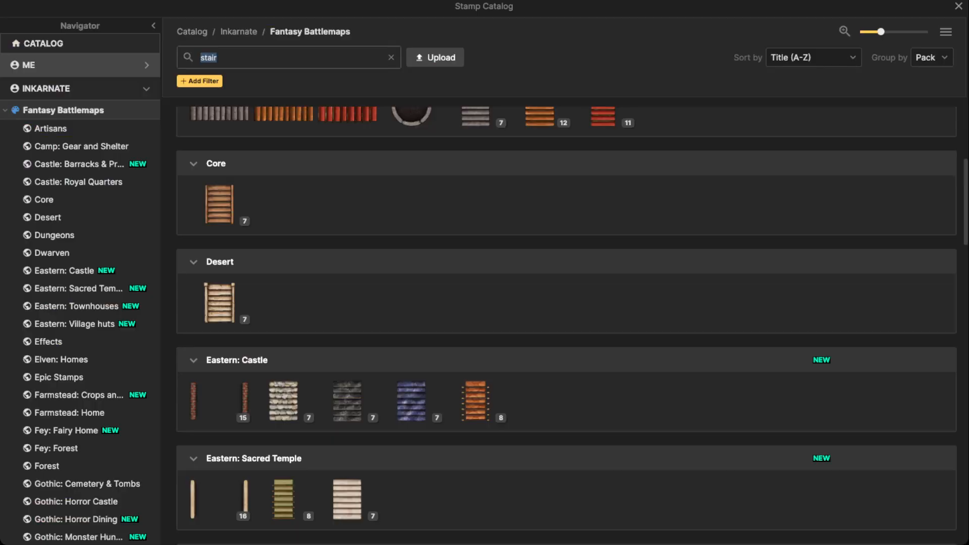
text(horse)
key(Return)
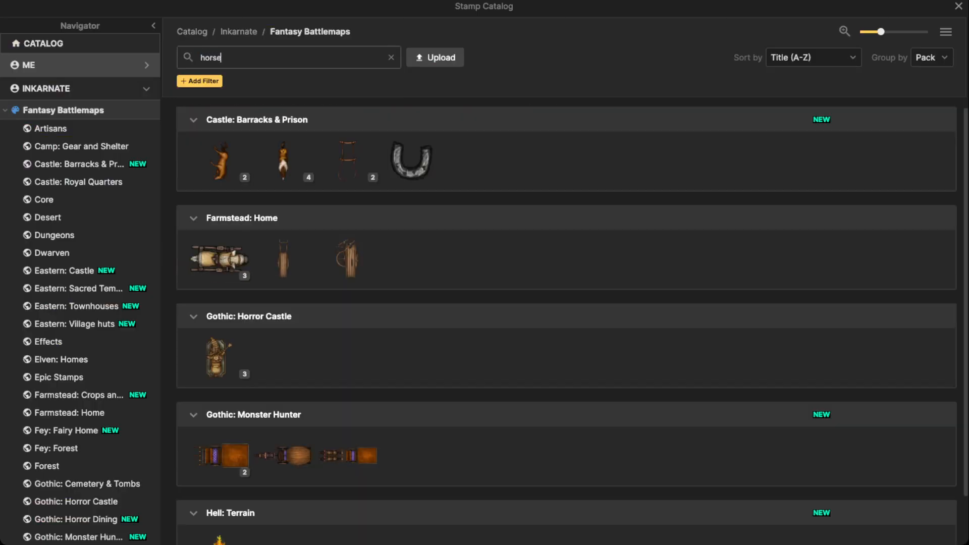
click(283, 160)
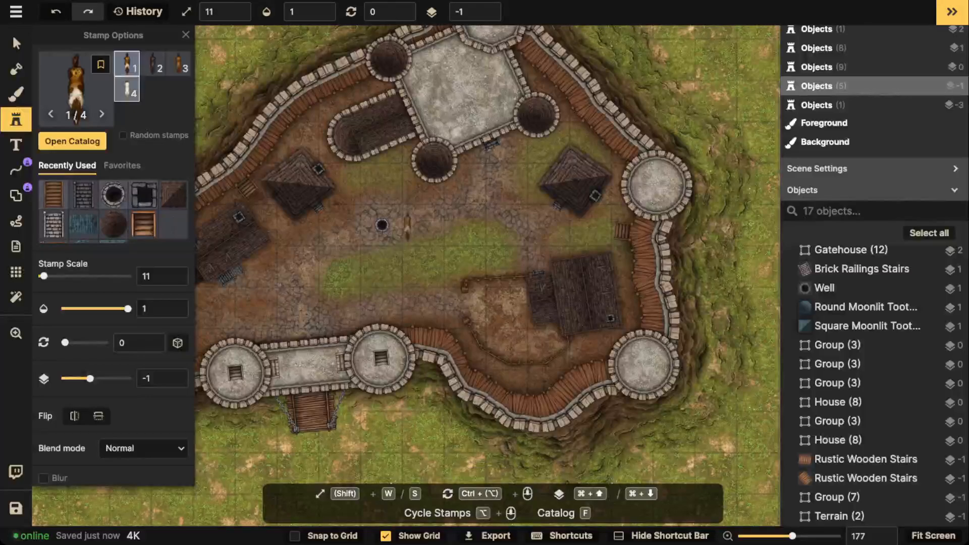
Place the white horse variant on the courtyard grass at scale 60, rotated to 75 degrees
scroll(407, 229, up, 1)
scroll(439, 283, up, 3)
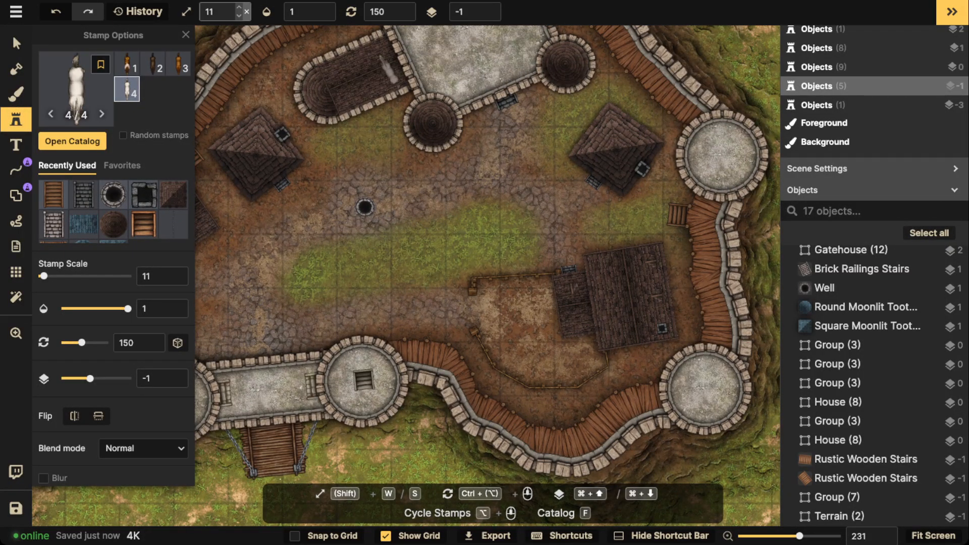
click(246, 12)
key(s)
key(s)
key(s)
key(s)
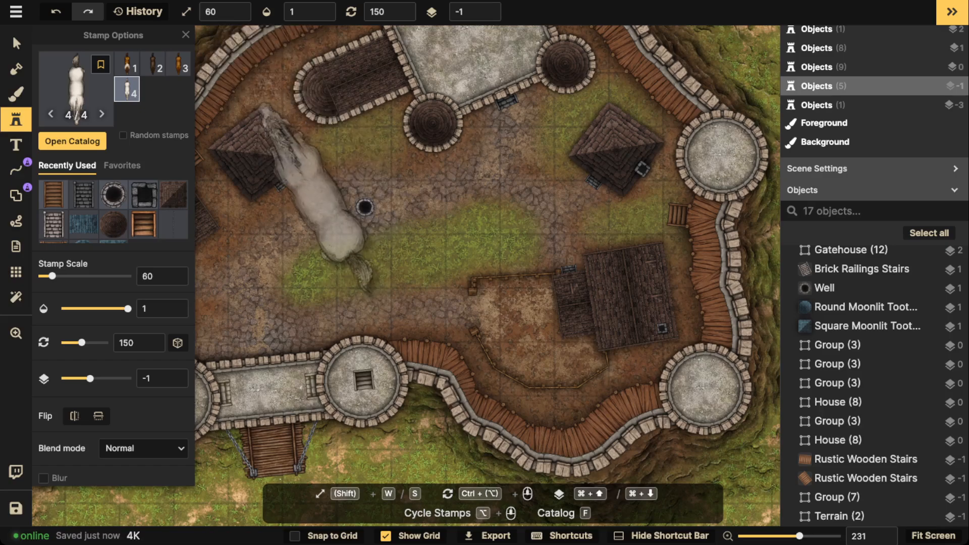
key(s)
key(w)
scroll(411, 238, down, 5)
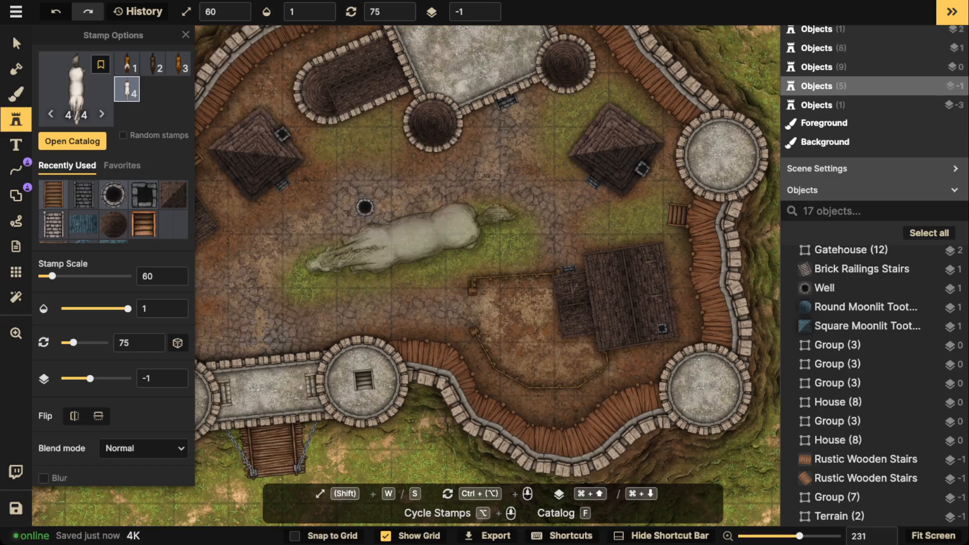
click(417, 245)
key(v)
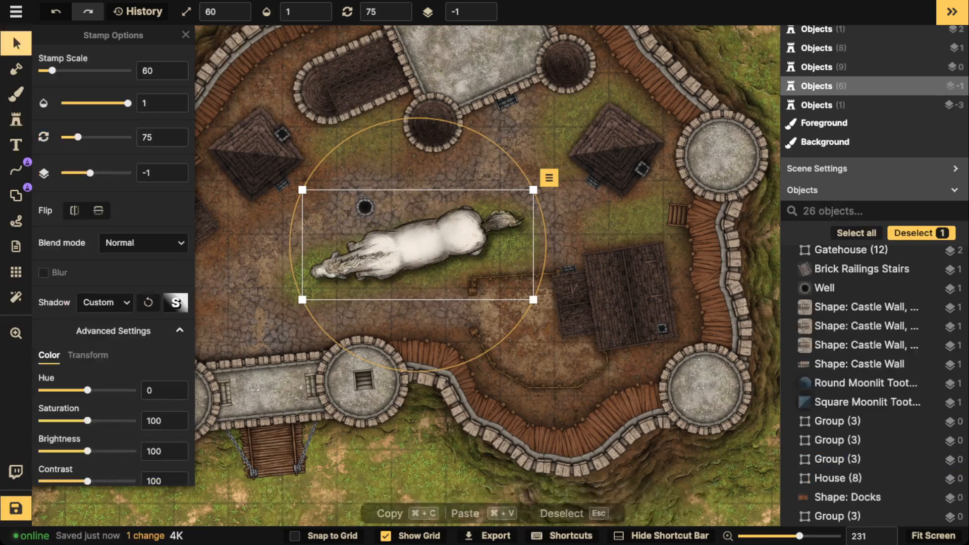
Shrink the white horse to scale 10
scroll(483, 356, down, 4)
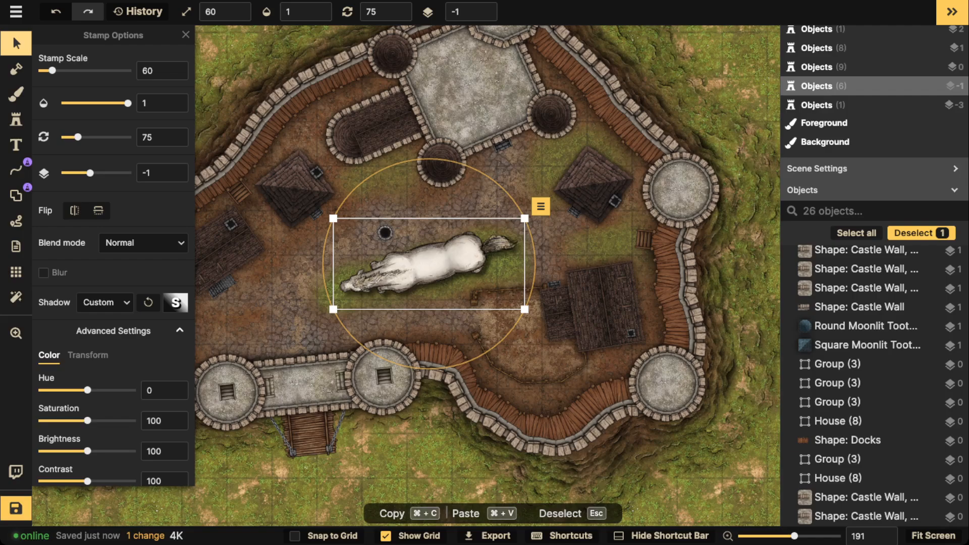
scroll(433, 281, up, 5)
key(s)
key(s)
key(s)
key(s)
key(s)
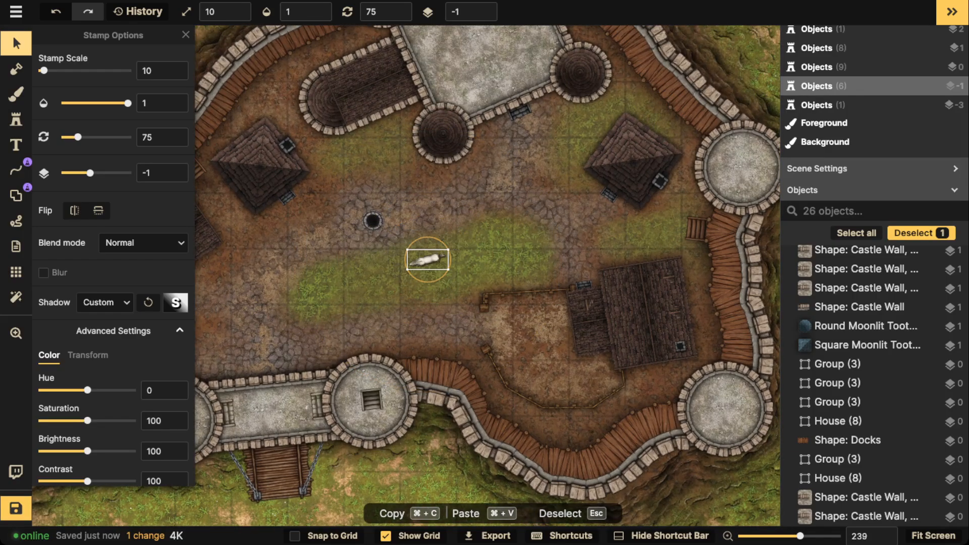
Move the white horse into the fenced pen beside the stable, with scale 11 and a rotation of 165 degrees
scroll(419, 261, up, 10)
drag(419, 260, 587, 355)
key(d)
key(d)
key(d)
key(d)
key(d)
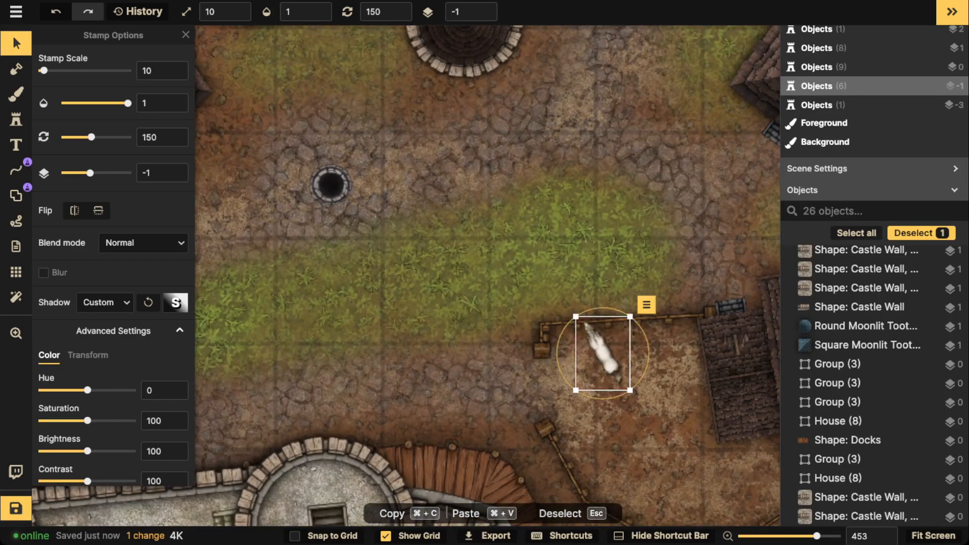
key(d)
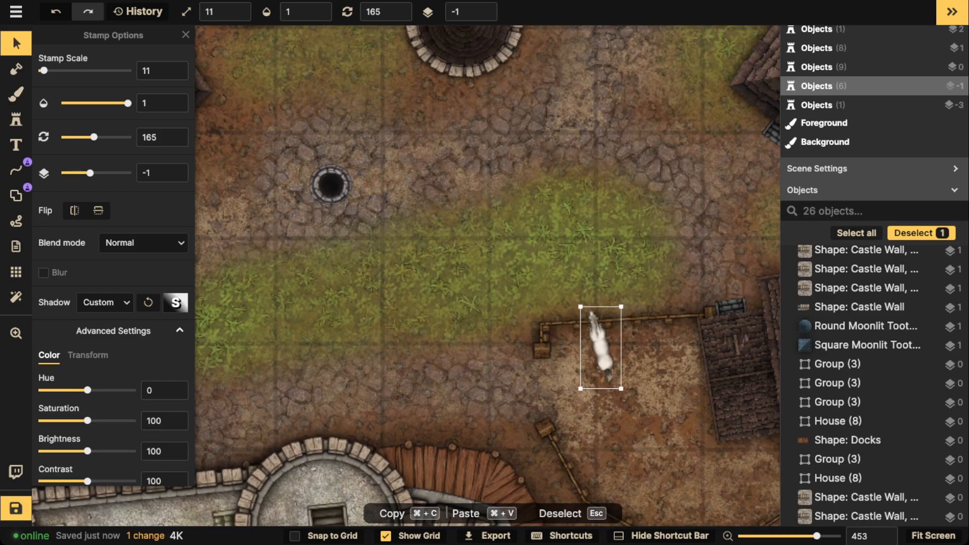
key(Escape)
Place the third, brown horse variant in the pen below the white horse at scale 11, rotated to 120 degrees
scroll(418, 156, down, 6)
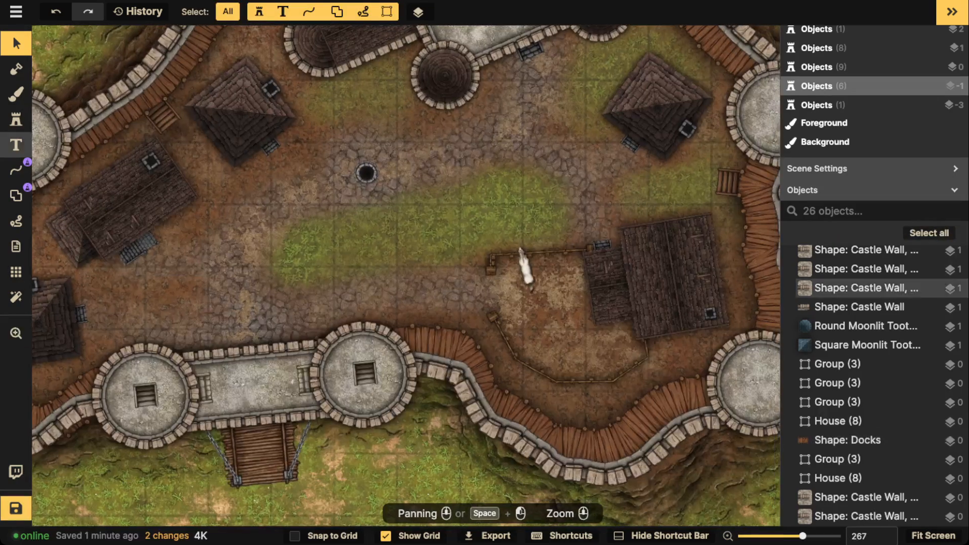
click(16, 119)
scroll(531, 322, up, 1)
click(536, 332)
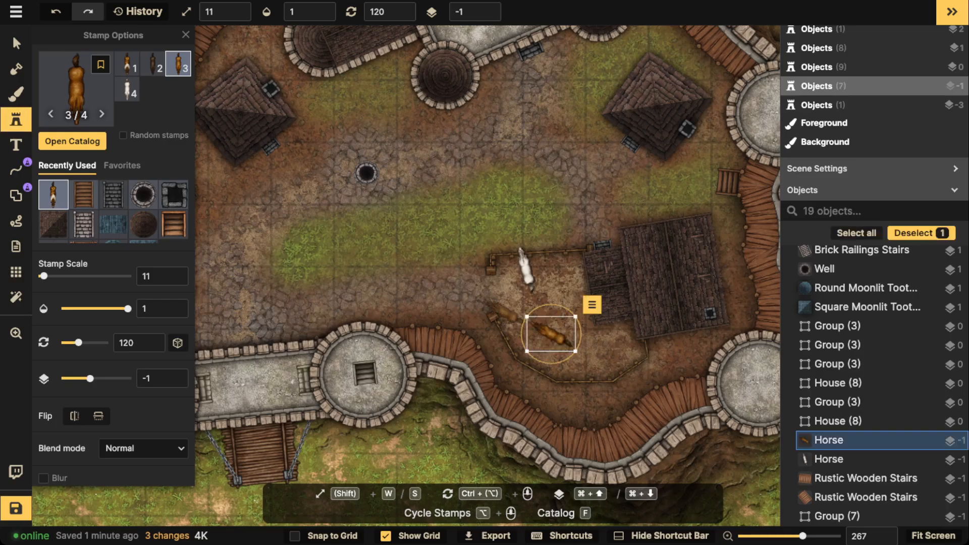
Clear the stamp catalog's search and choose the long brick fireplace stamp from the Artisans pack
scroll(536, 332, down, 4)
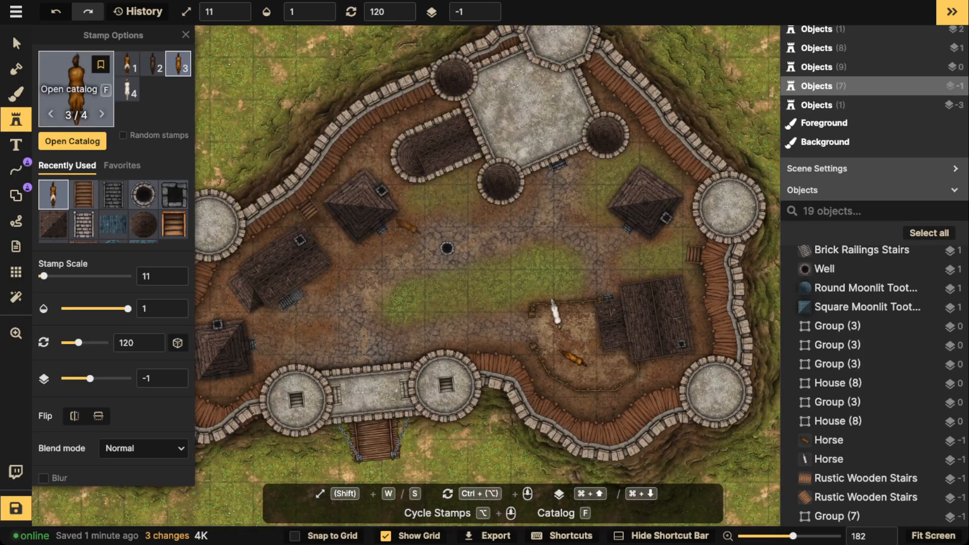
click(76, 89)
key(BackSpace)
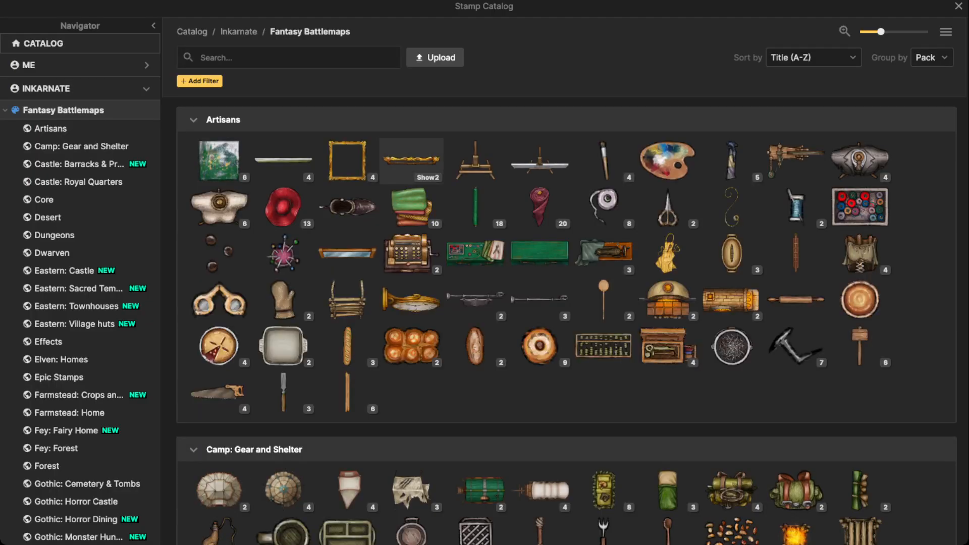
click(730, 298)
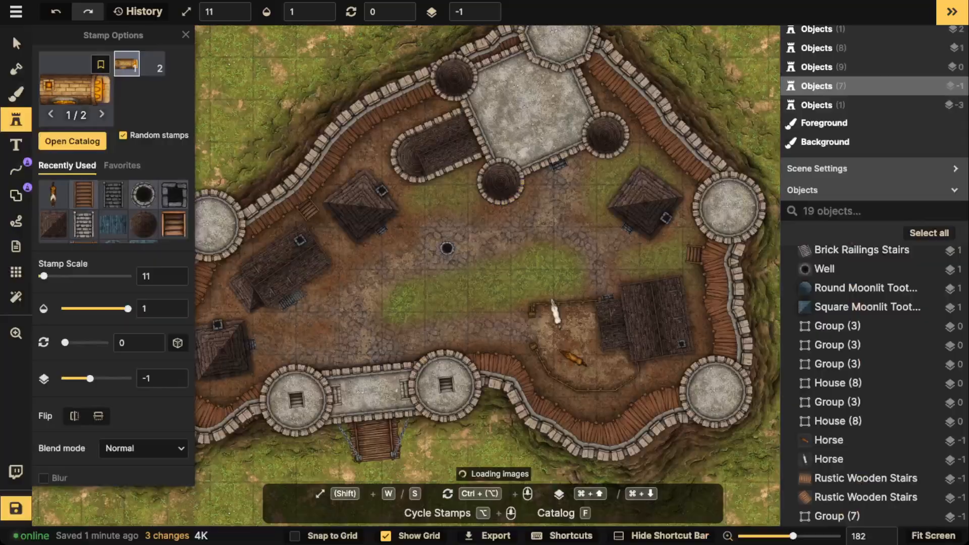
Search the stamp catalog for "fireplace" and choose the round lit fireplace stamp from the Tavern: Bar pack
key(f)
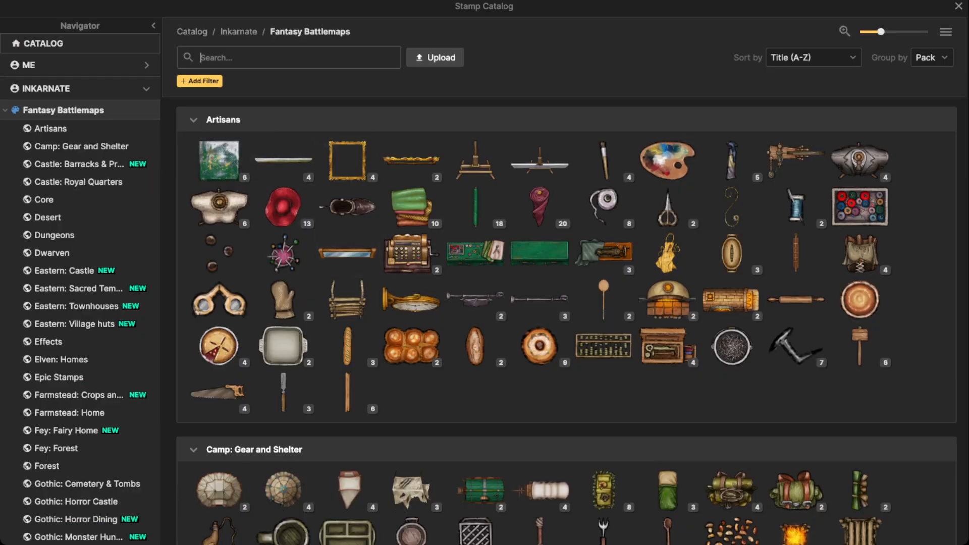
text(fireplace)
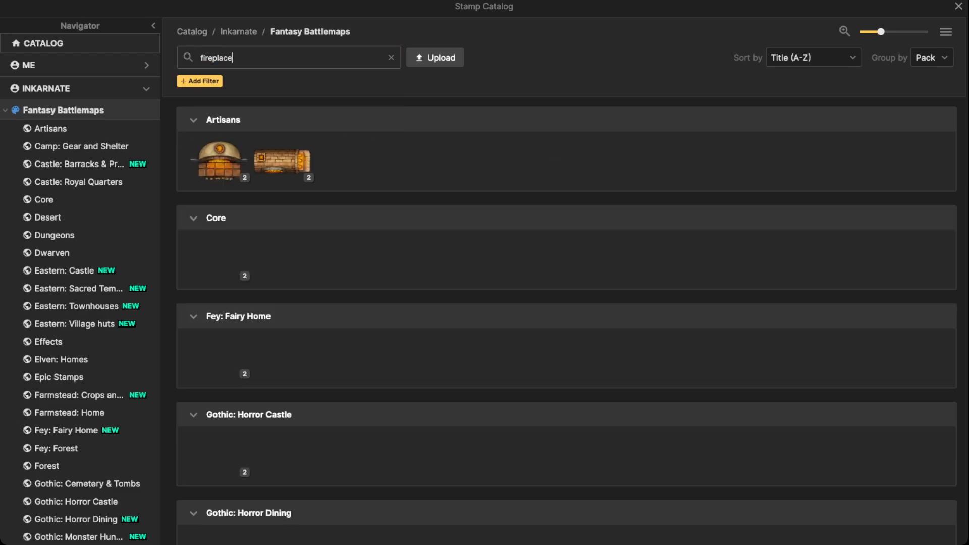
scroll(565, 302, down, 10)
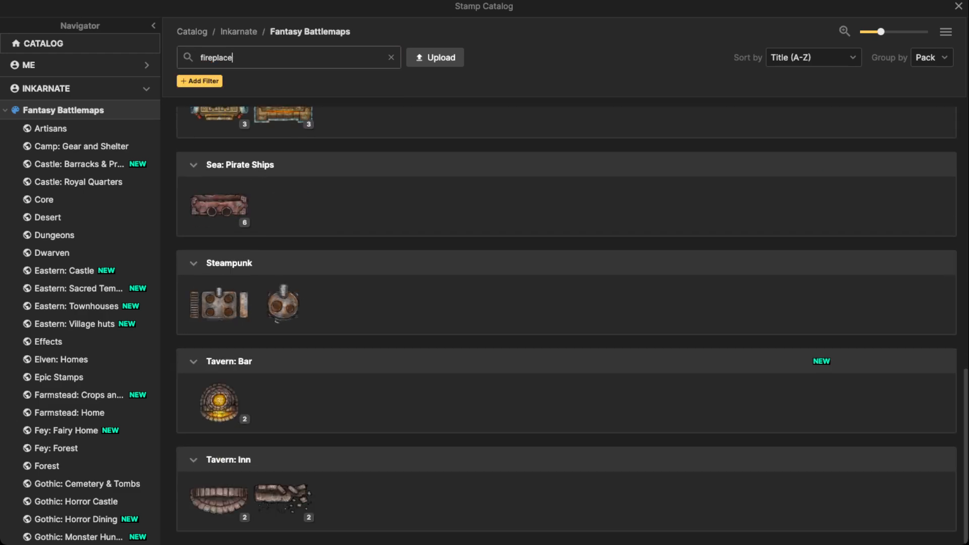
click(227, 404)
Place the lit forge fireplace beside the small southwest house at scale 11, rotated to 75 degrees on layer -1
scroll(315, 257, up, 5)
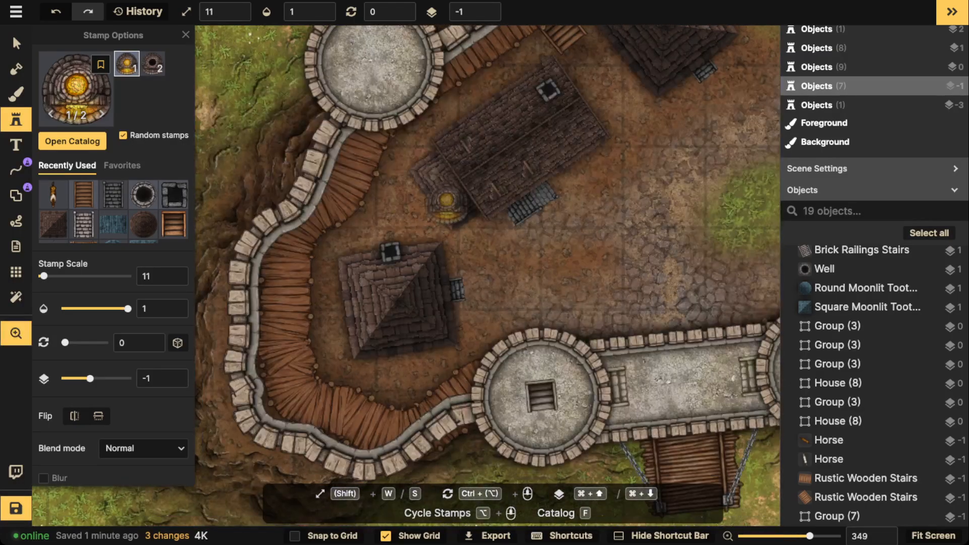
drag(665, 286, 469, 292)
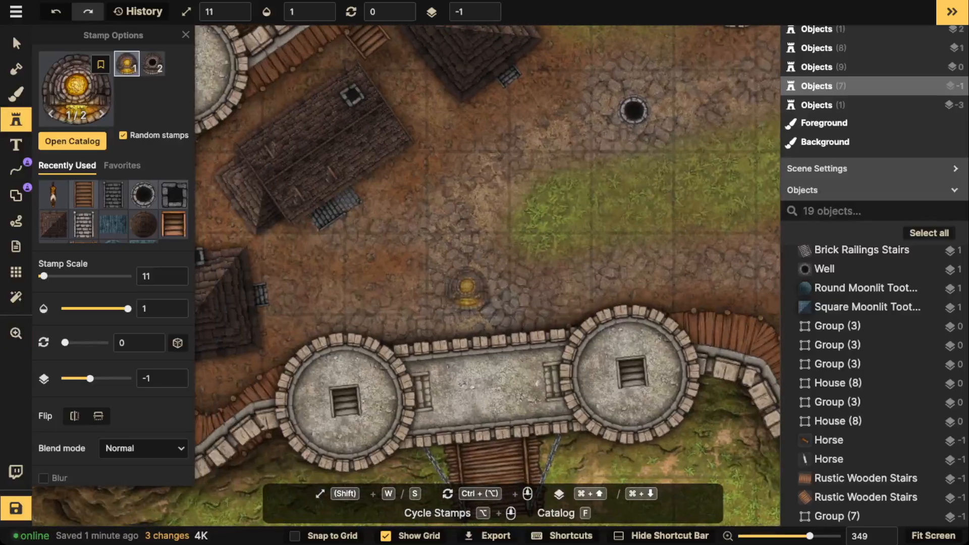
scroll(385, 285, down, 7)
scroll(373, 274, up, 1)
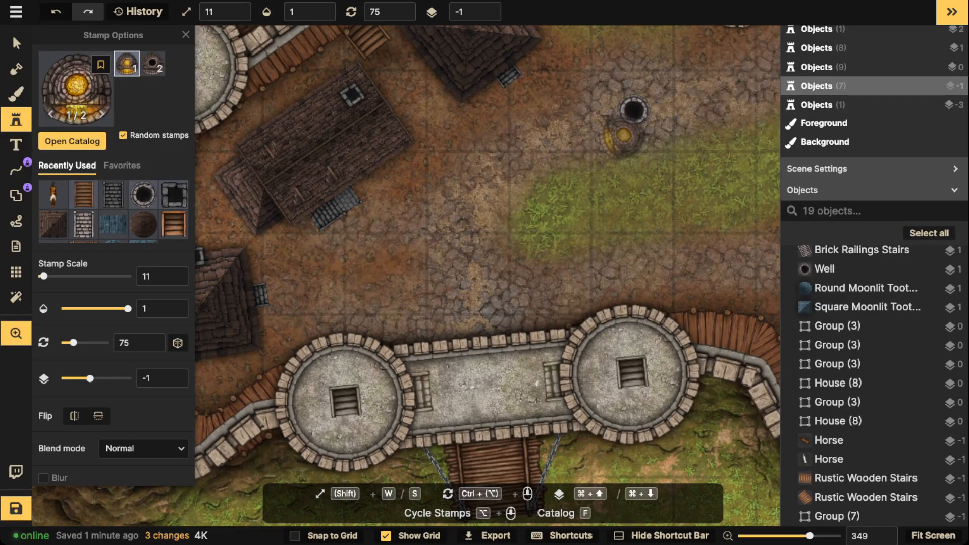
drag(622, 137, 135, 372)
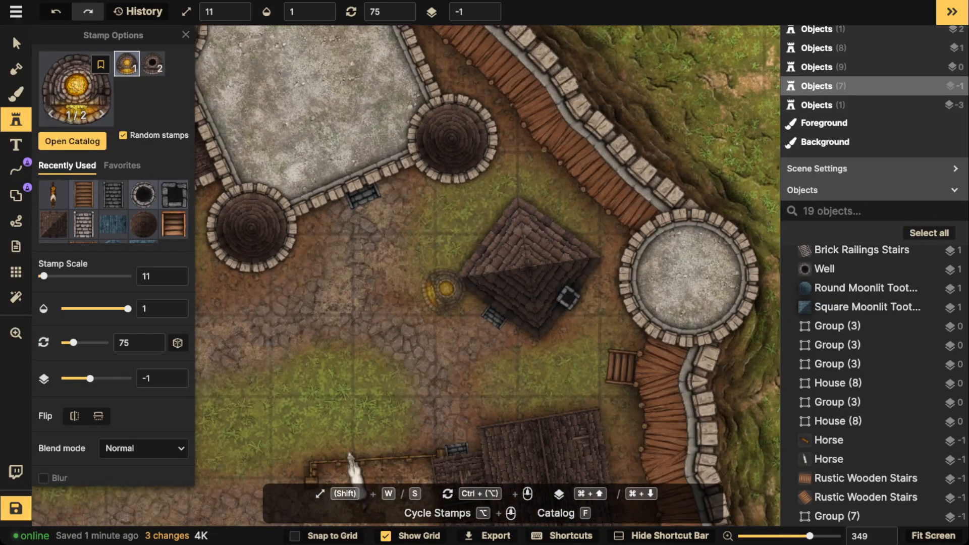
scroll(456, 204, up, 4)
drag(519, 269, 961, 5)
drag(425, 119, 540, 196)
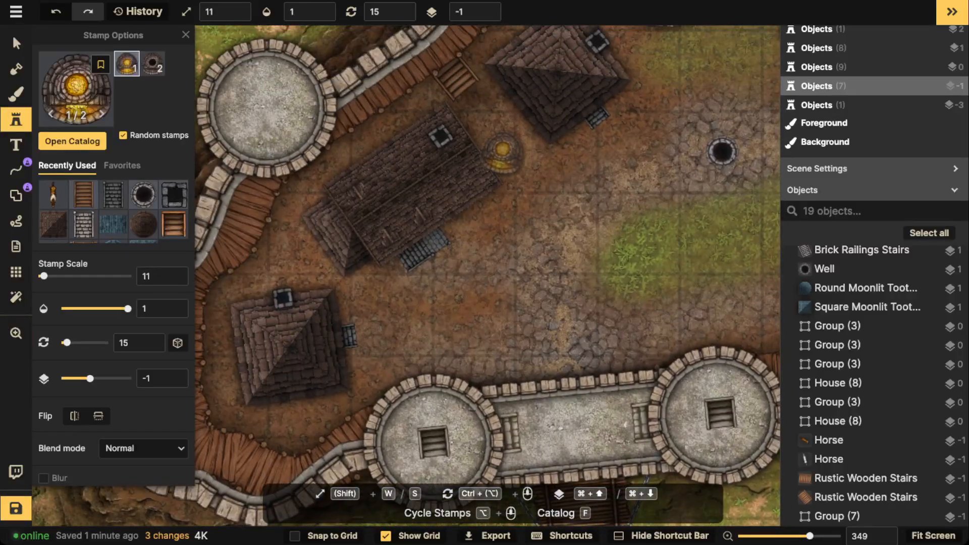
drag(448, 232, 485, 164)
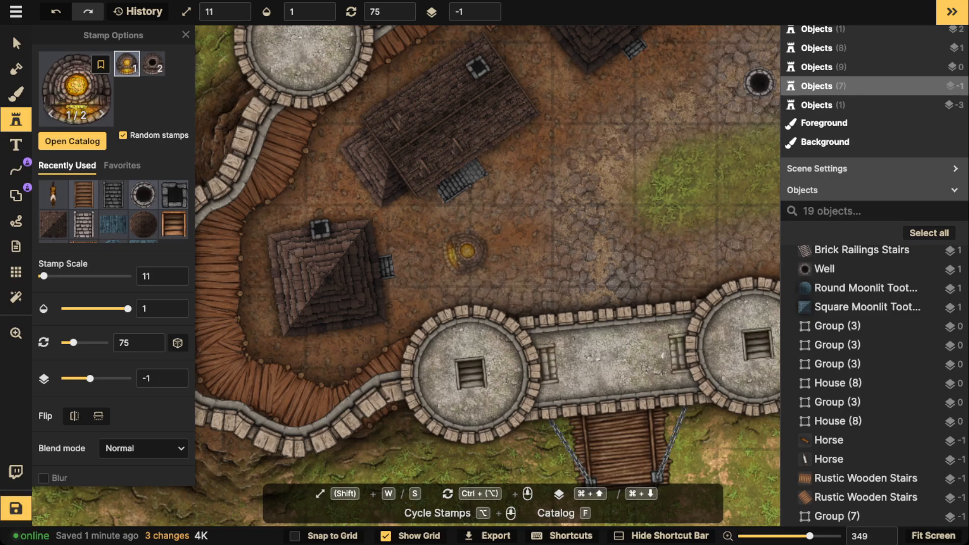
click(466, 251)
Find the glow stamp in the Core pack with a "light" search and place it over the fireplace at scale 51 on layer 5
scroll(467, 250, down, 2)
text(fireplace)
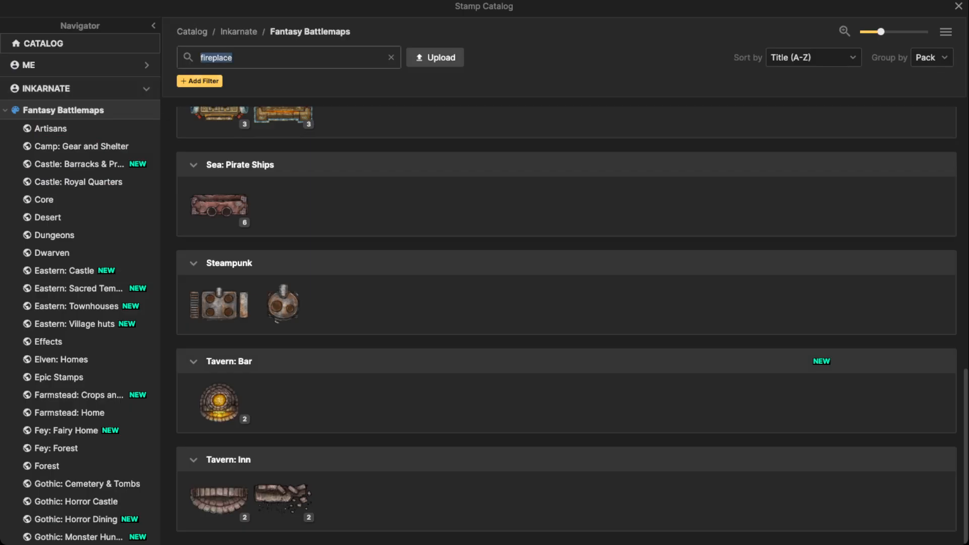
text(light)
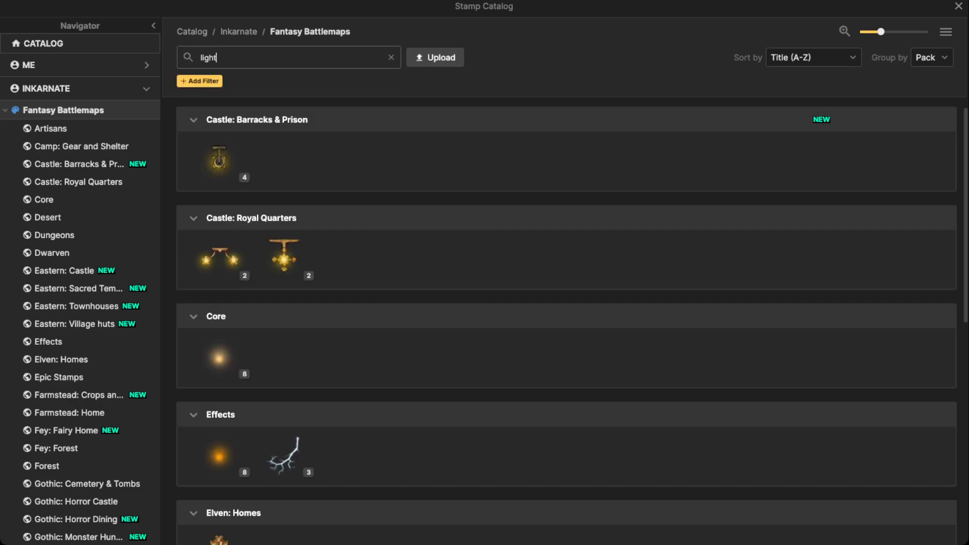
click(219, 358)
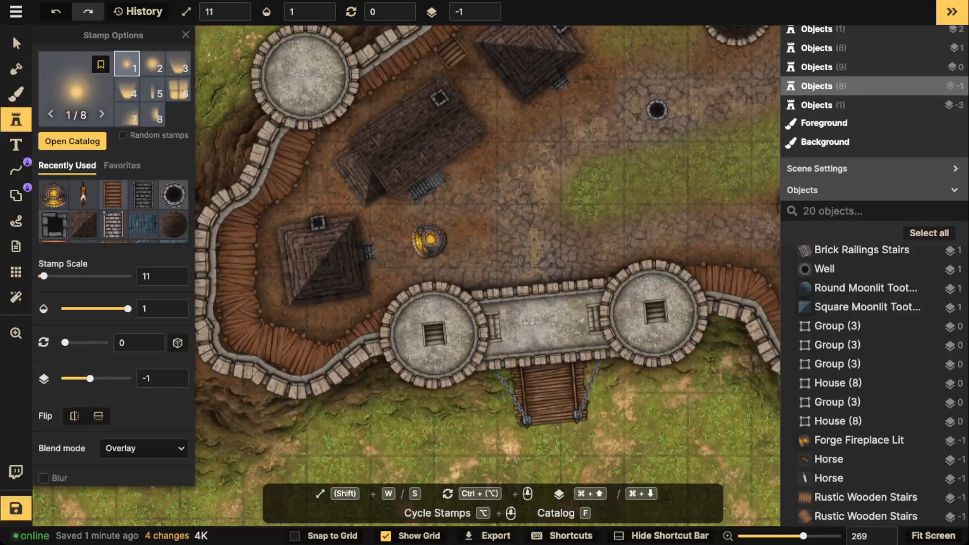
click(488, 7)
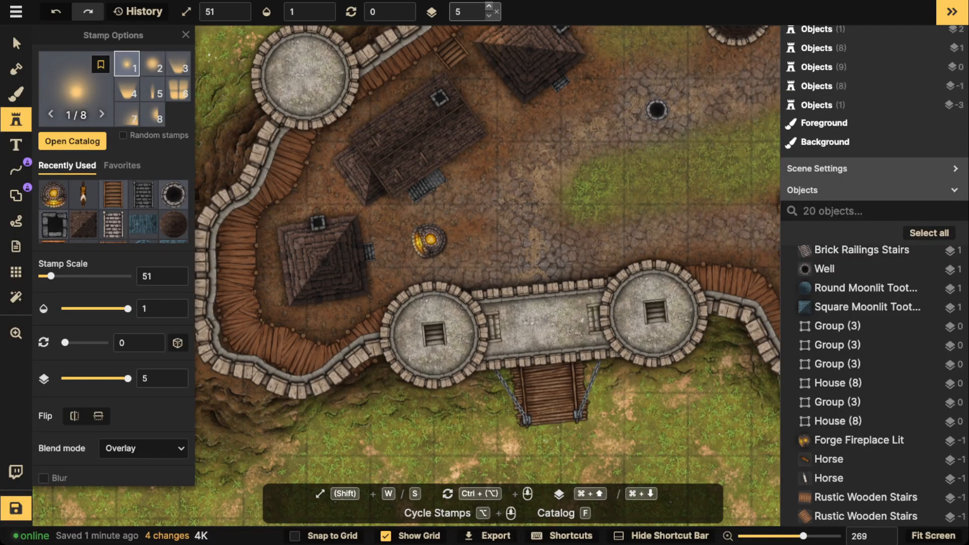
click(400, 245)
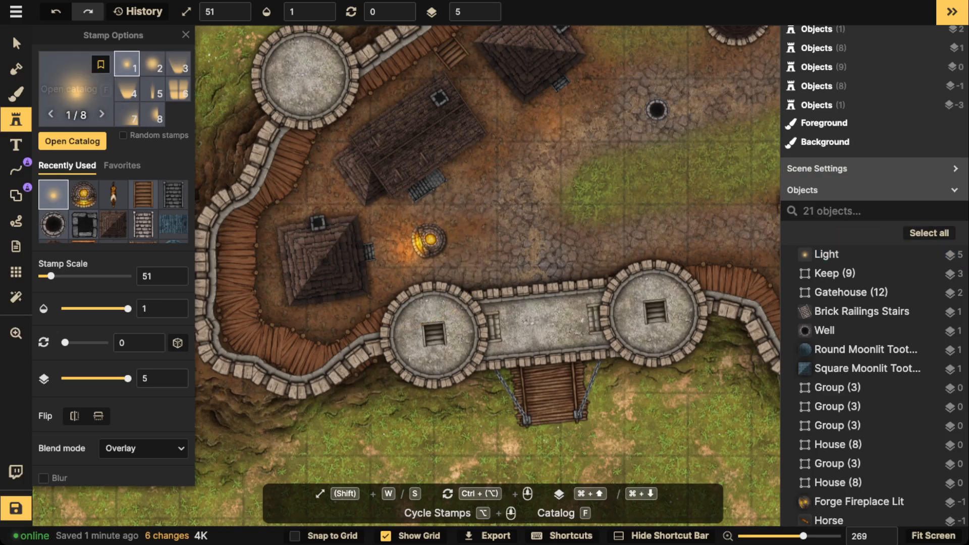
Draw a wooden fence with the line Pen from the southwest house around the fireplace, using stroke stamp scale 14
click(16, 169)
click(105, 222)
scroll(416, 233, up, 5)
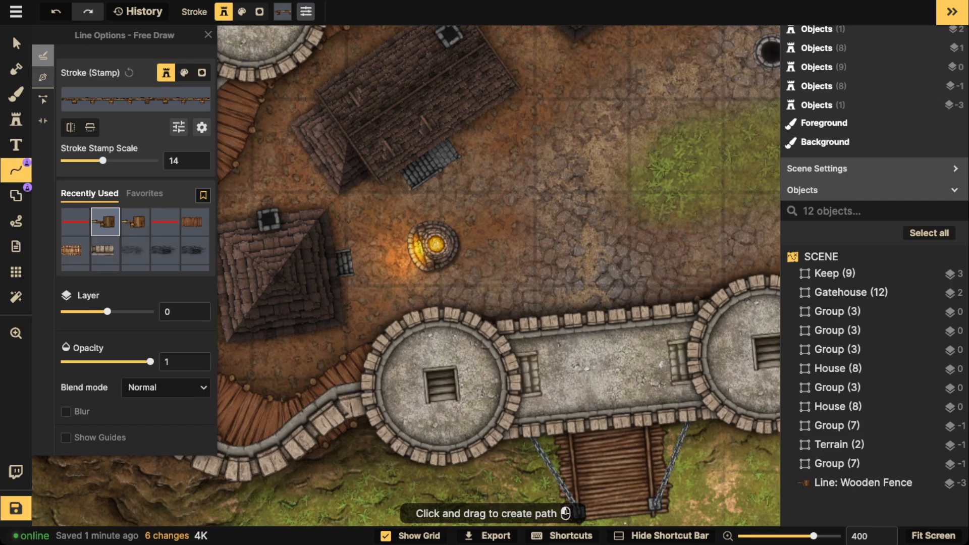
click(43, 77)
click(329, 224)
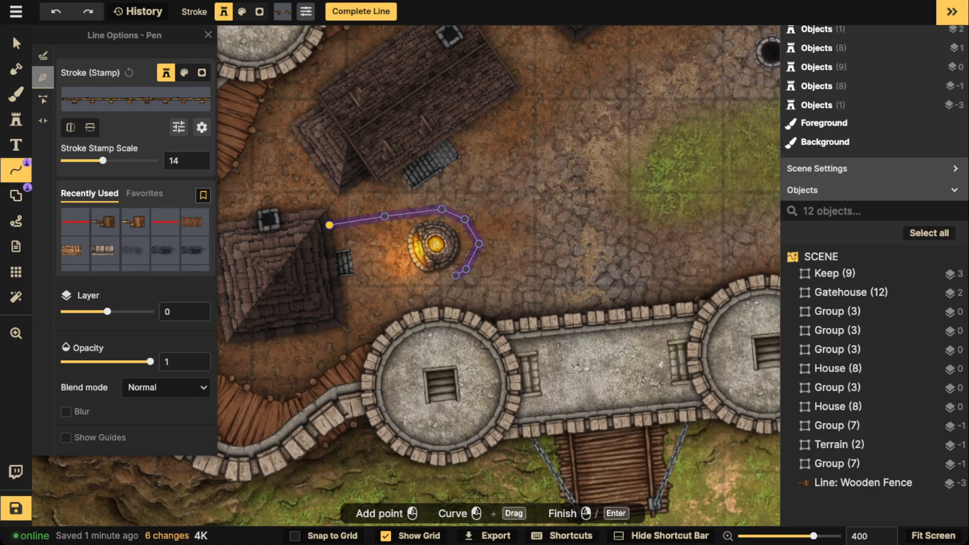
key(Return)
Move the fireplace fence to layer -2 and deselect it
scroll(484, 277, up, 3)
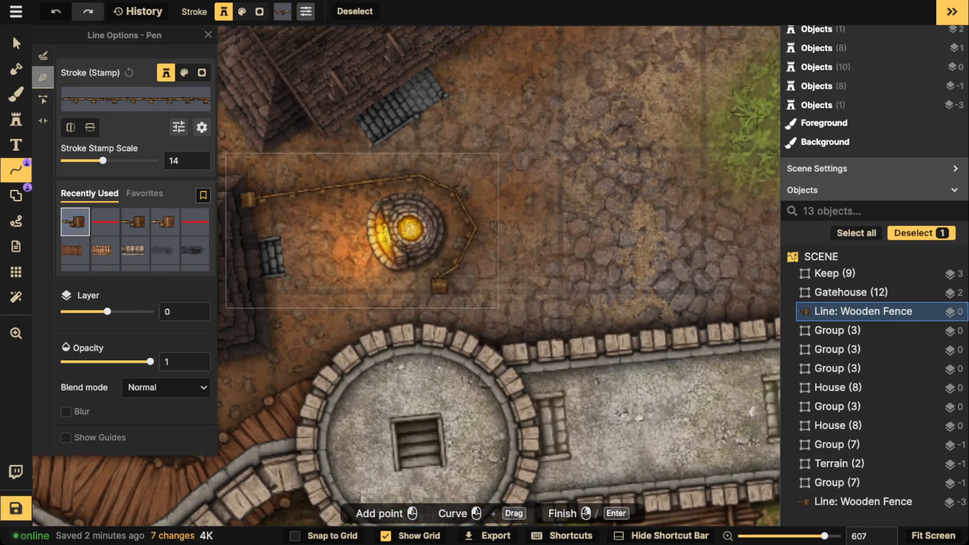
click(204, 314)
click(204, 315)
click(355, 11)
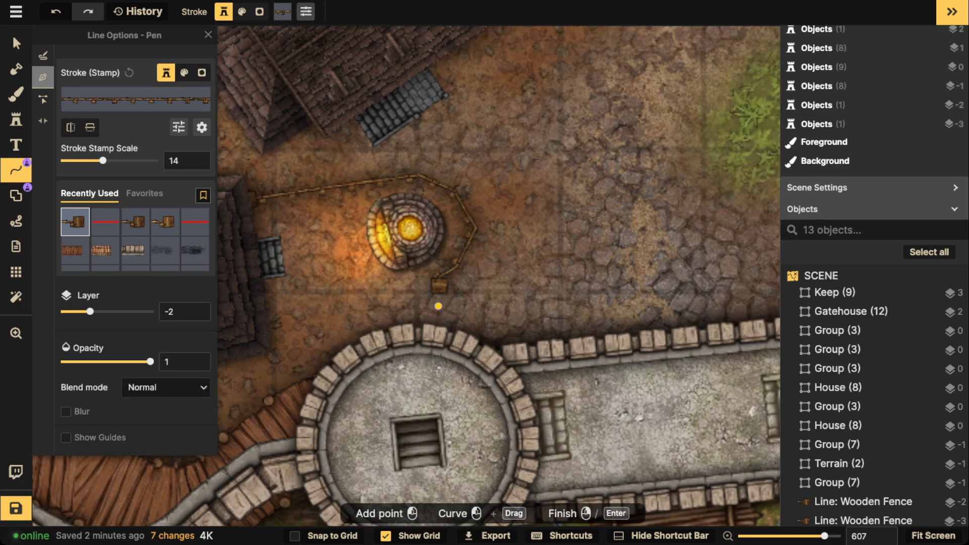
Draw a second wooden fence curving from the long house's eastern side back to its entrance, enclosing a small garden
scroll(380, 210, down, 3)
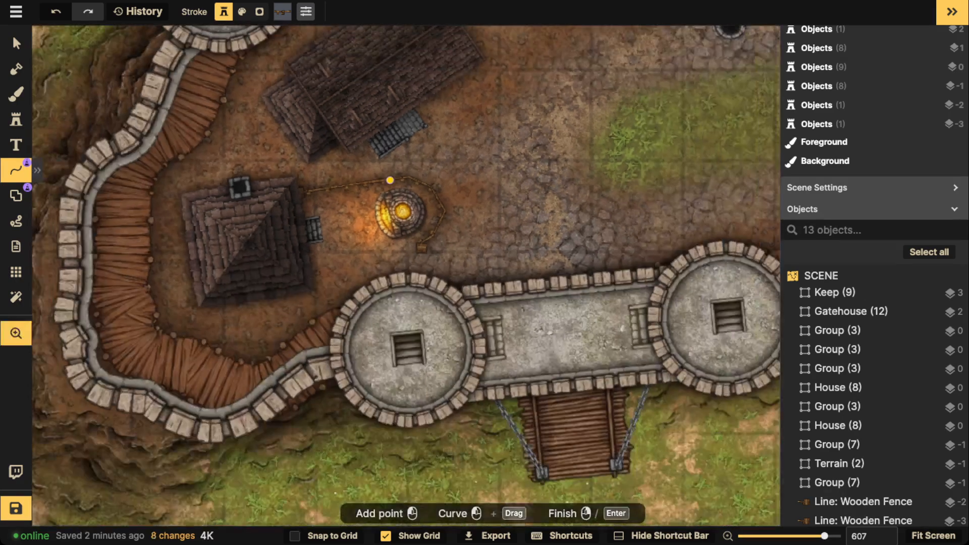
click(358, 219)
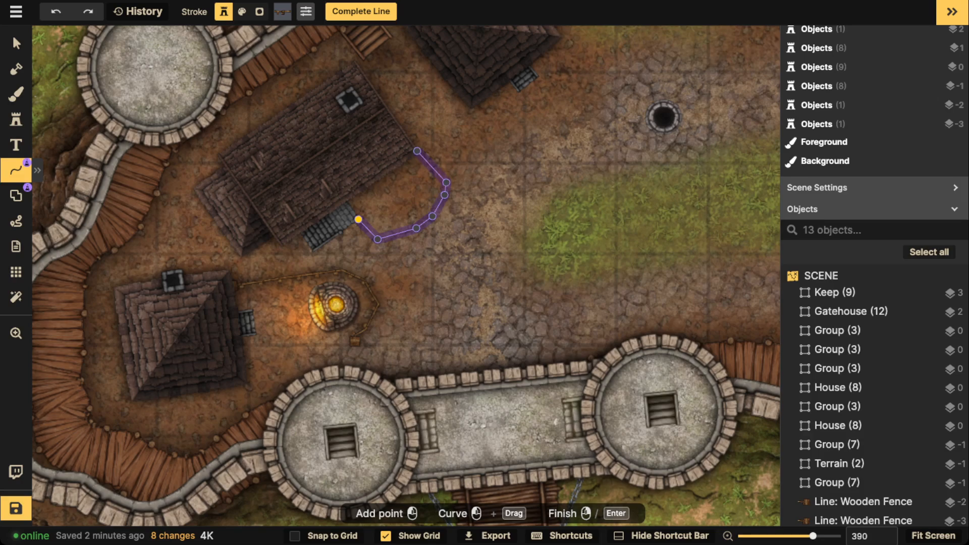
click(358, 219)
scroll(322, 116, down, 3)
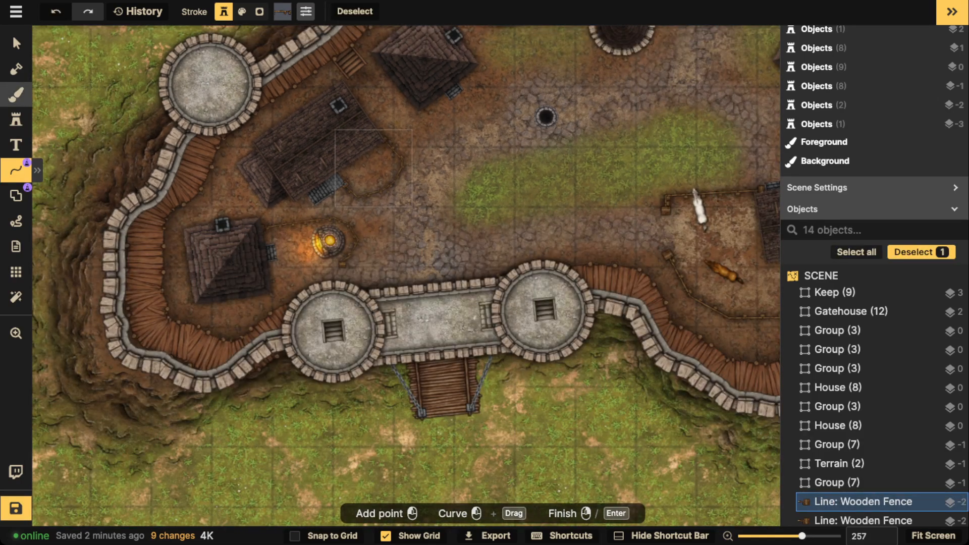
Paint the green grass texture inside the long house's fenced garden on the foreground, with brush size 19 and opacity 0.42
key(b)
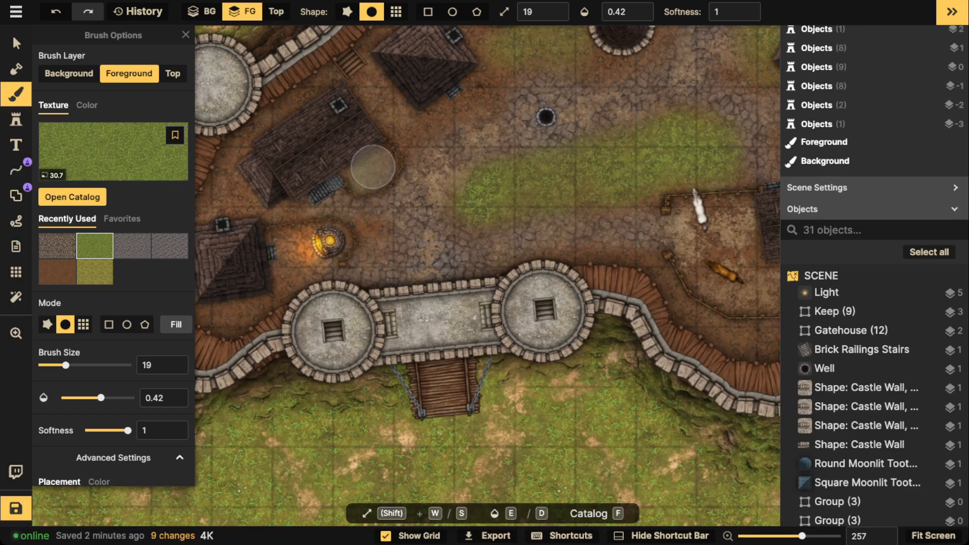
click(373, 167)
click(371, 169)
click(364, 172)
click(361, 168)
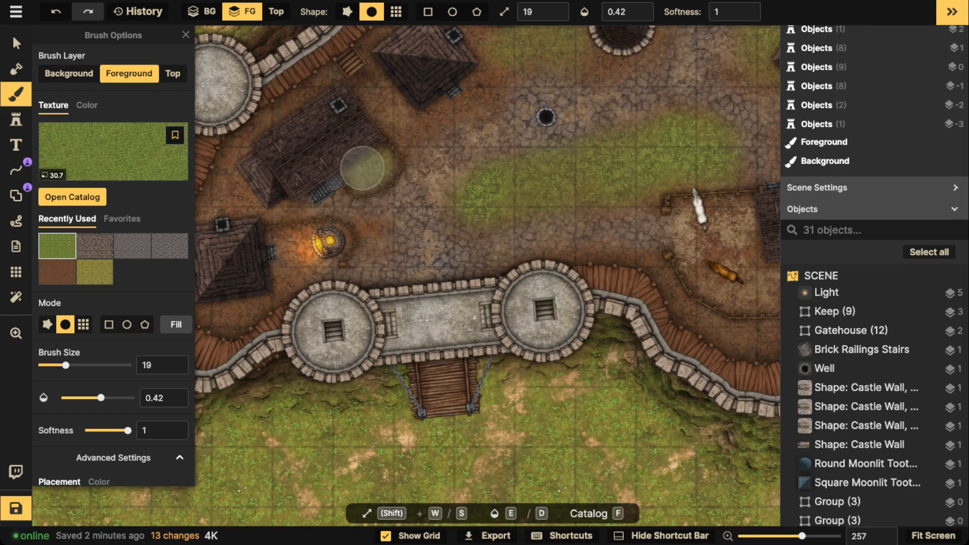
scroll(275, 169, down, 2)
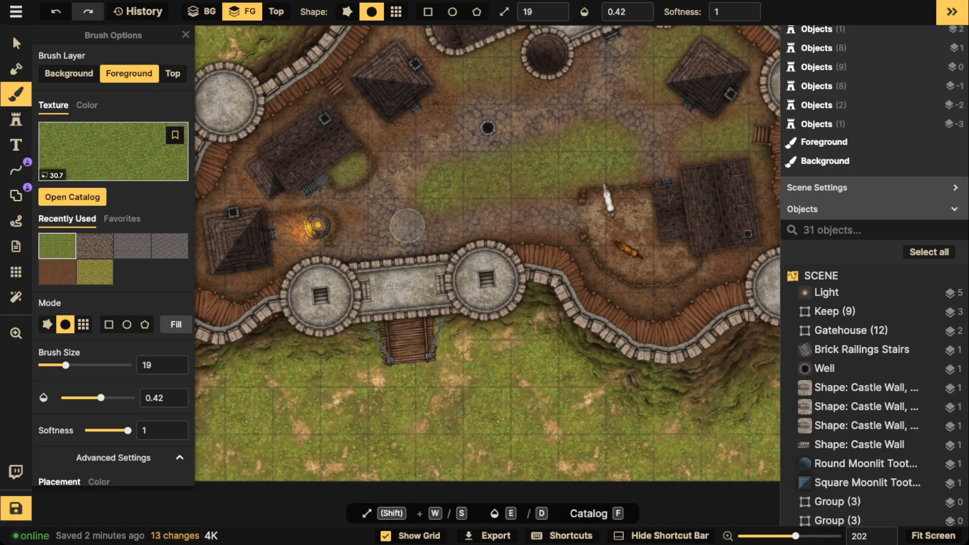
Paint the grey cobblestone texture on the foreground around the fireplace and up to the southwest house, with brush size 19 and opacity 0.42
scroll(303, 226, up, 4)
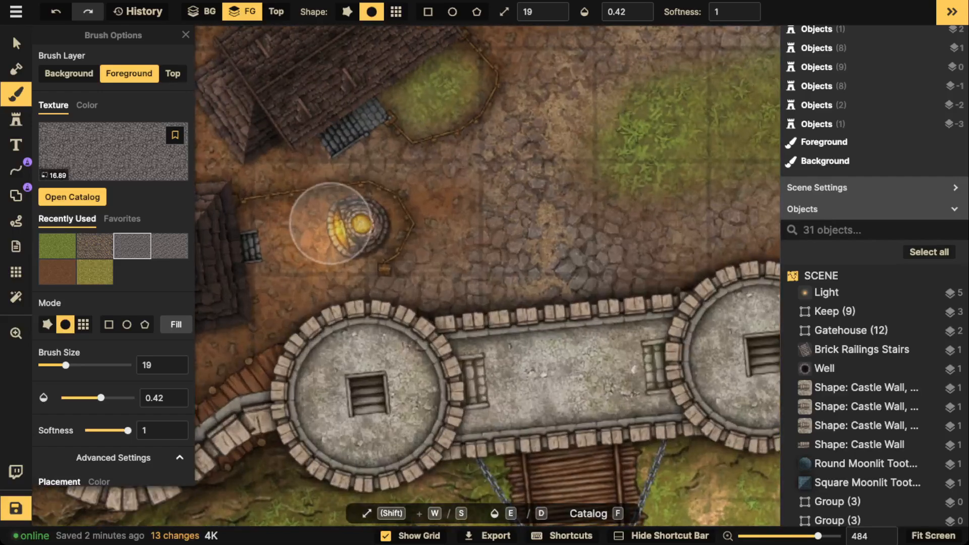
click(348, 231)
click(367, 226)
click(371, 218)
click(351, 239)
click(334, 234)
click(371, 228)
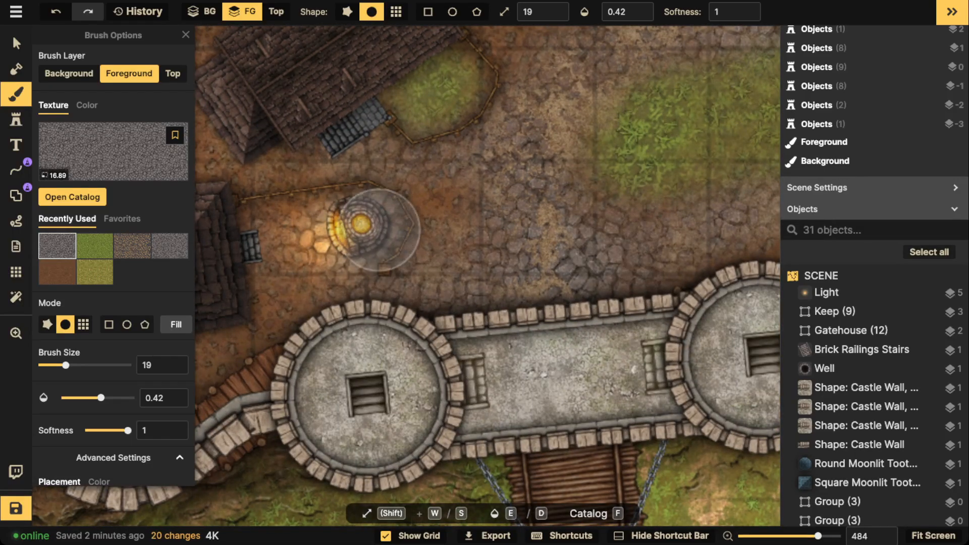
click(369, 213)
click(343, 223)
click(350, 241)
click(320, 241)
click(317, 247)
click(325, 261)
click(353, 269)
click(298, 244)
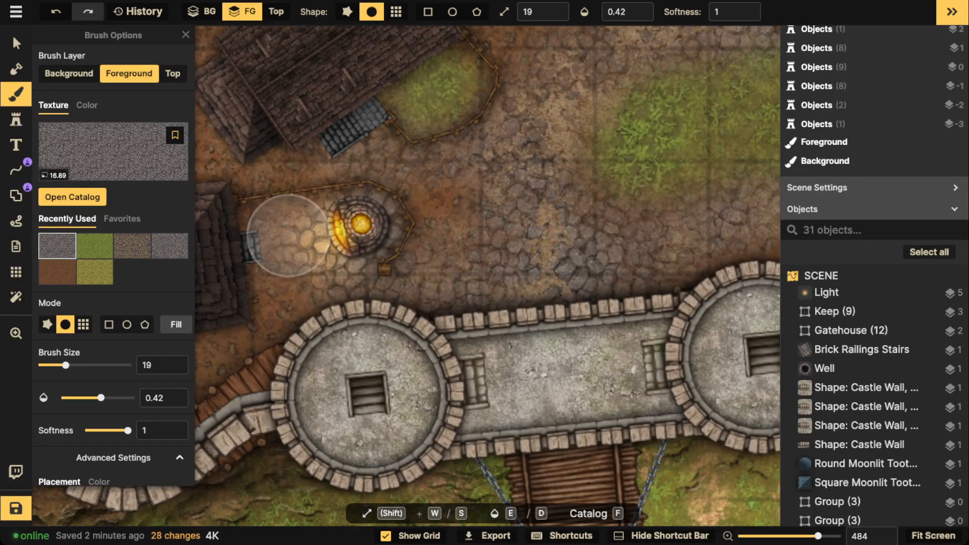
click(286, 234)
click(297, 227)
click(306, 238)
click(303, 259)
click(337, 285)
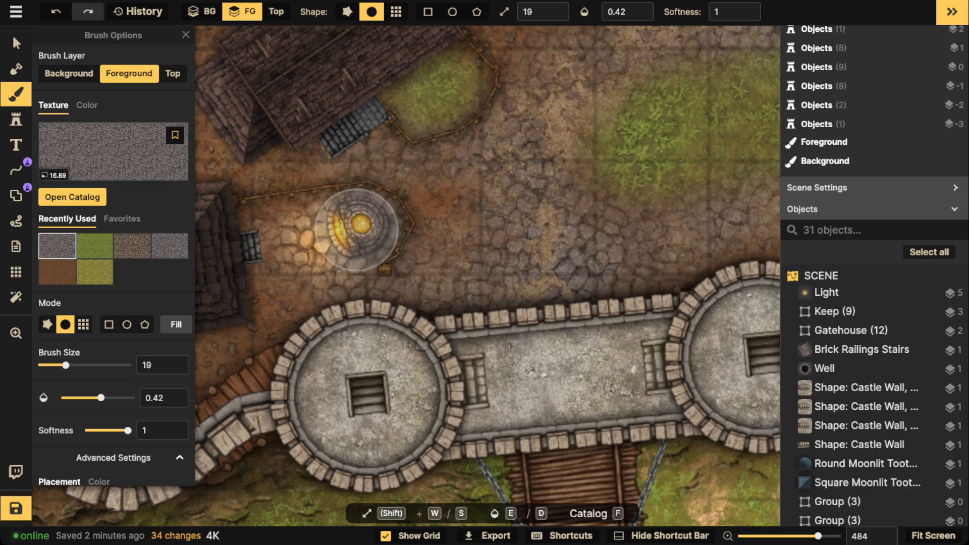
click(356, 228)
scroll(333, 178, down, 2)
scroll(333, 178, down, 3)
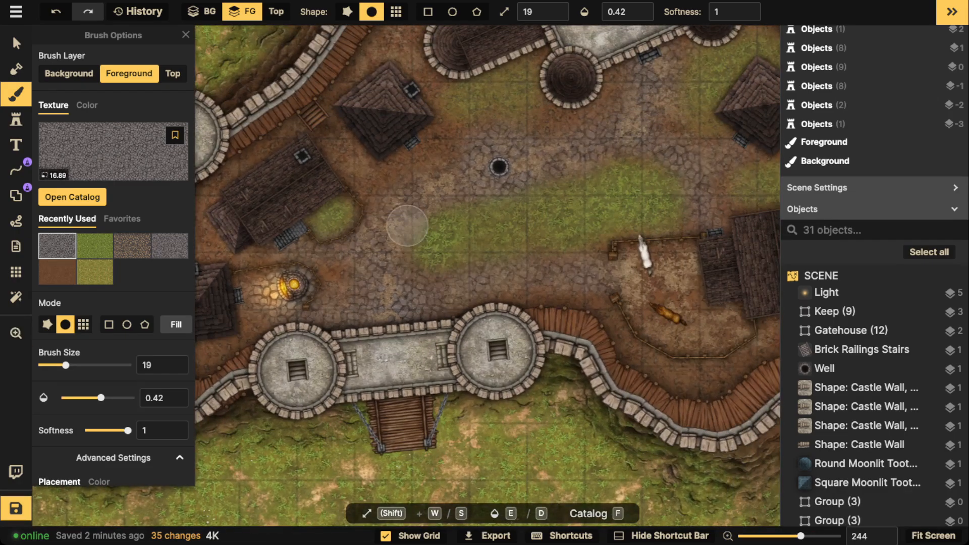
Search the stamp catalog for "tree" and choose the leafy green tree stamp with red fruit
key(v)
scroll(527, 312, down, 3)
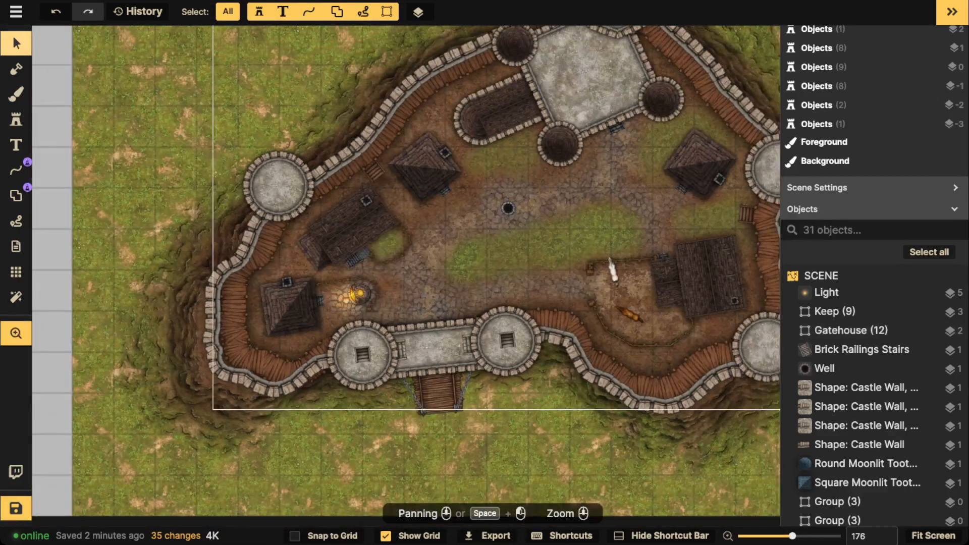
drag(527, 313, 425, 350)
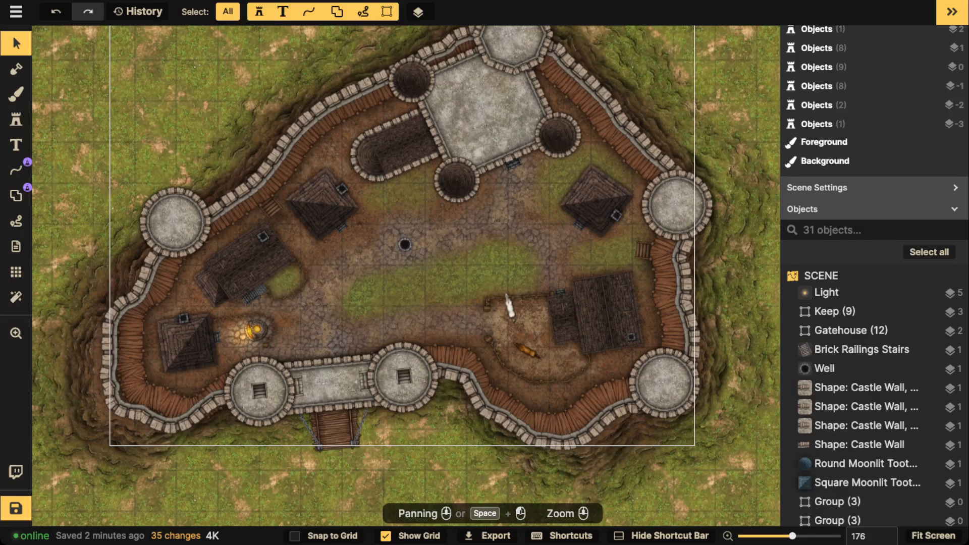
drag(439, 275, 482, 238)
scroll(382, 282, down, 2)
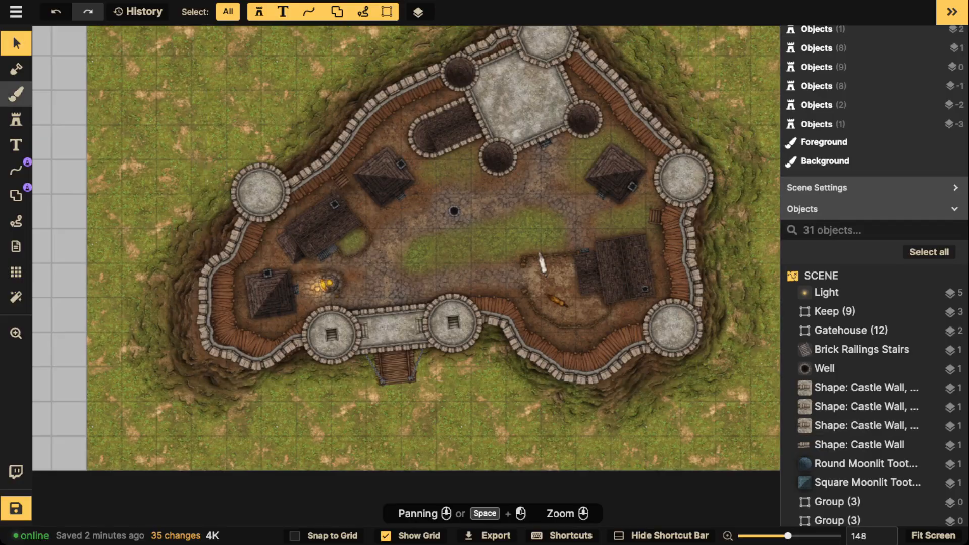
click(17, 119)
click(82, 143)
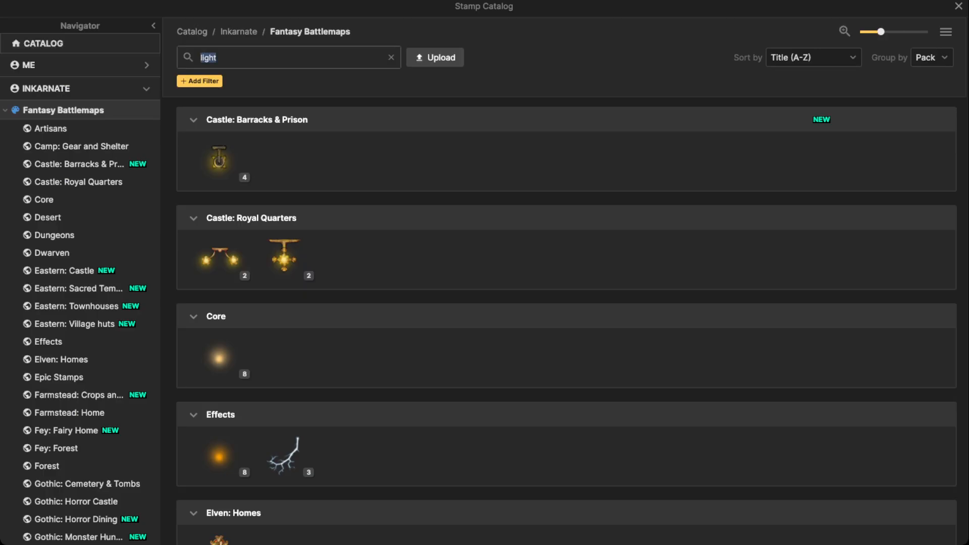
text(tree)
scroll(565, 302, down, 1)
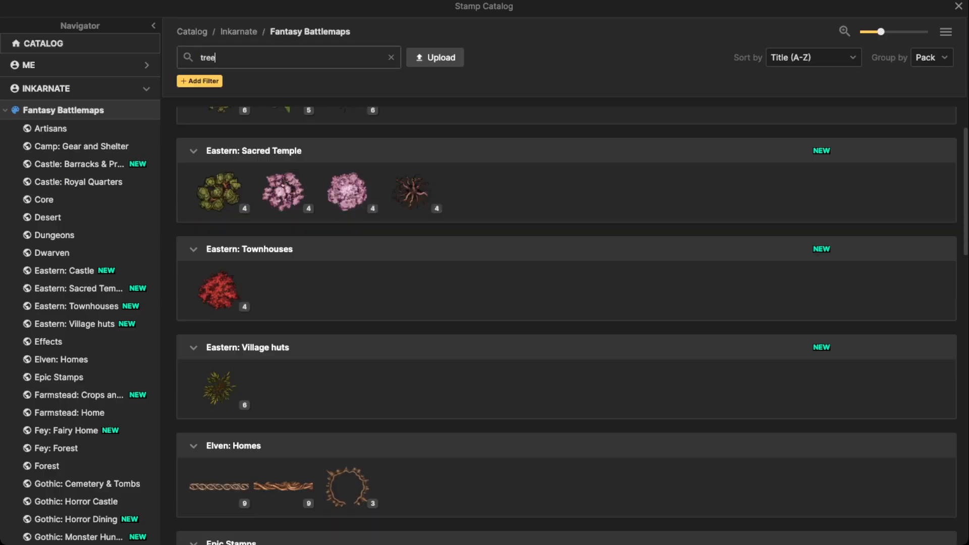
scroll(565, 303, down, 5)
click(217, 429)
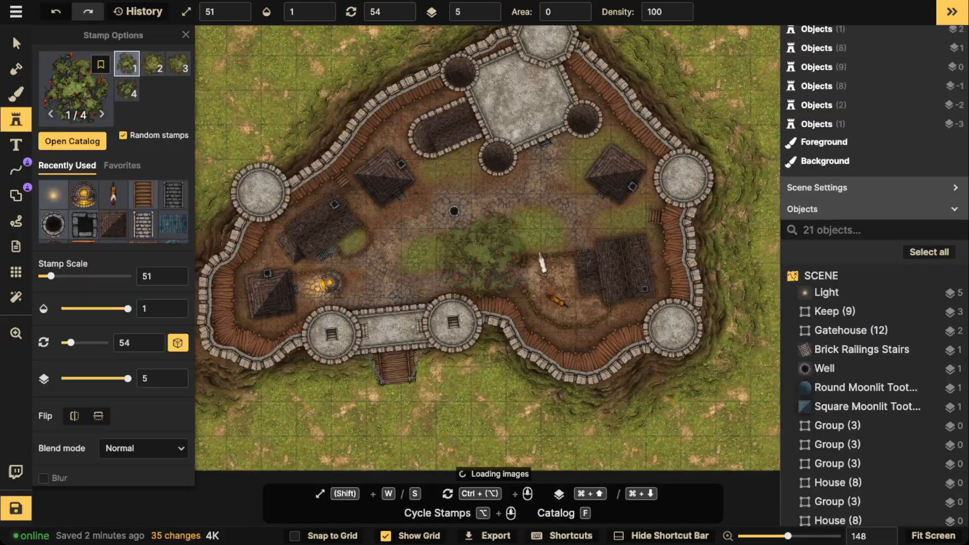
Place an apple tree at stamp scale 31 in the courtyard, southwest of the well at the edge of the grass patch
key(s)
key(s)
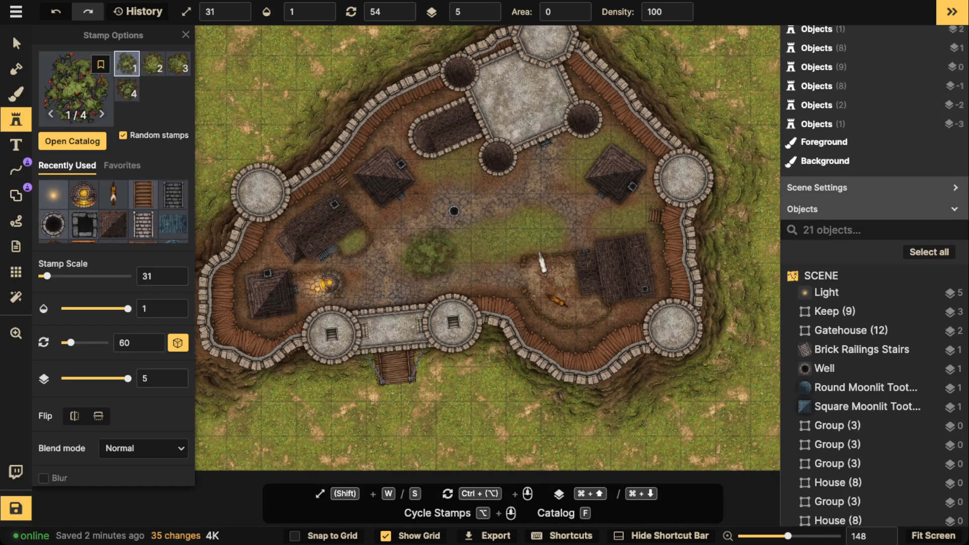
click(428, 252)
scroll(434, 101, up, 3)
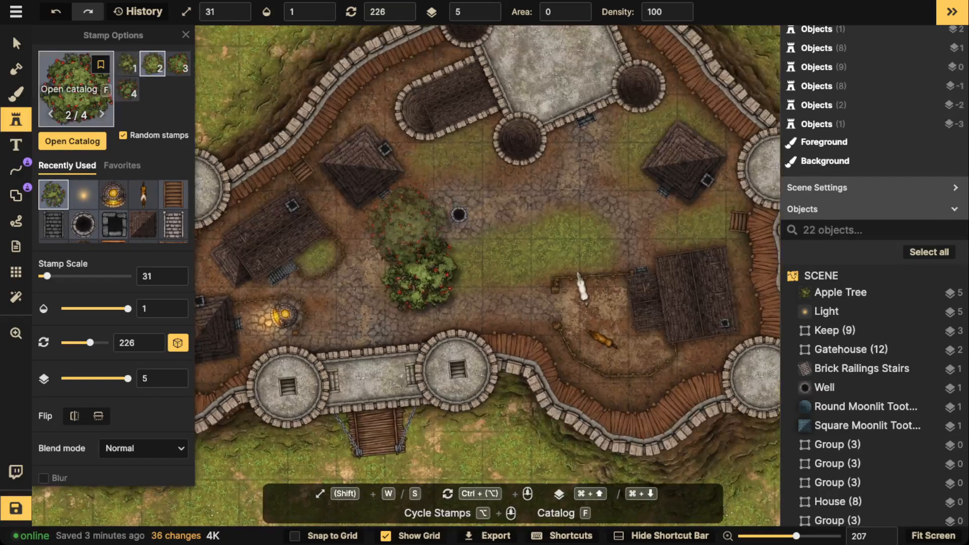
Browse the tree stamps in the catalog, search it for "bush" and look through the available bush stamps
click(75, 83)
scroll(219, 232, down, 2)
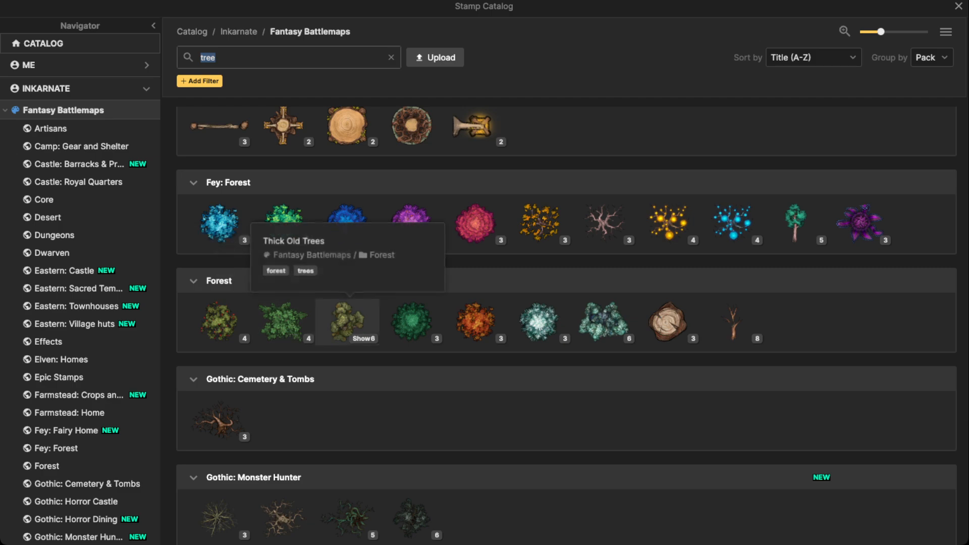
scroll(348, 303, down, 7)
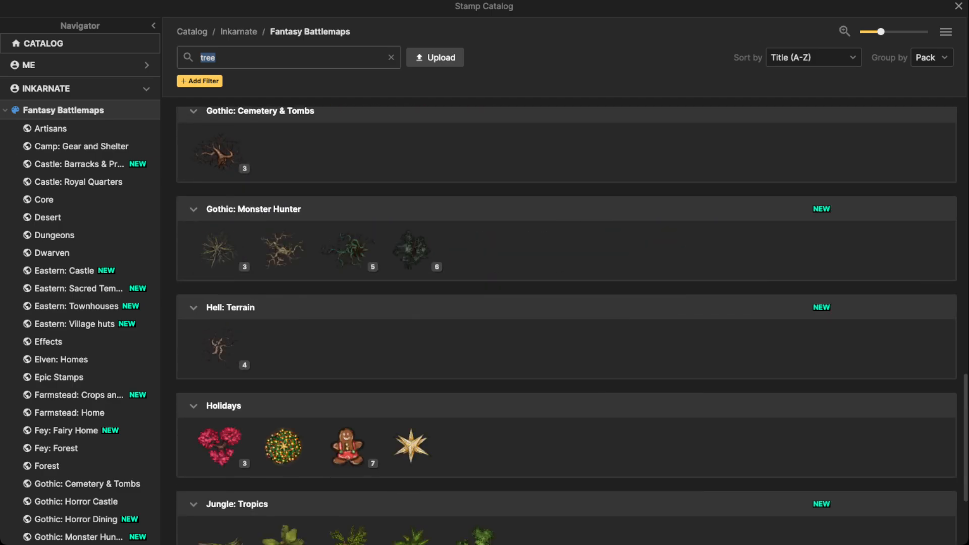
scroll(282, 333, up, 10)
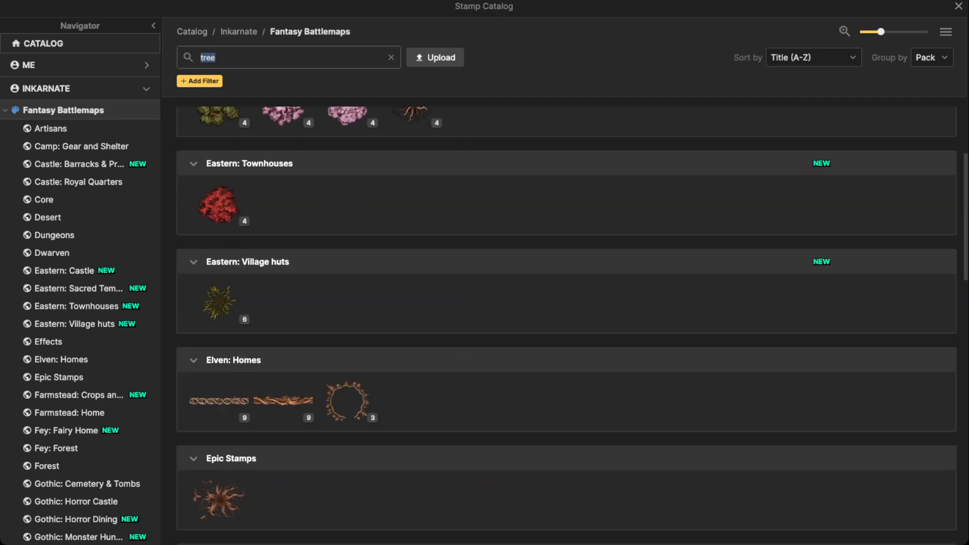
text(brush)
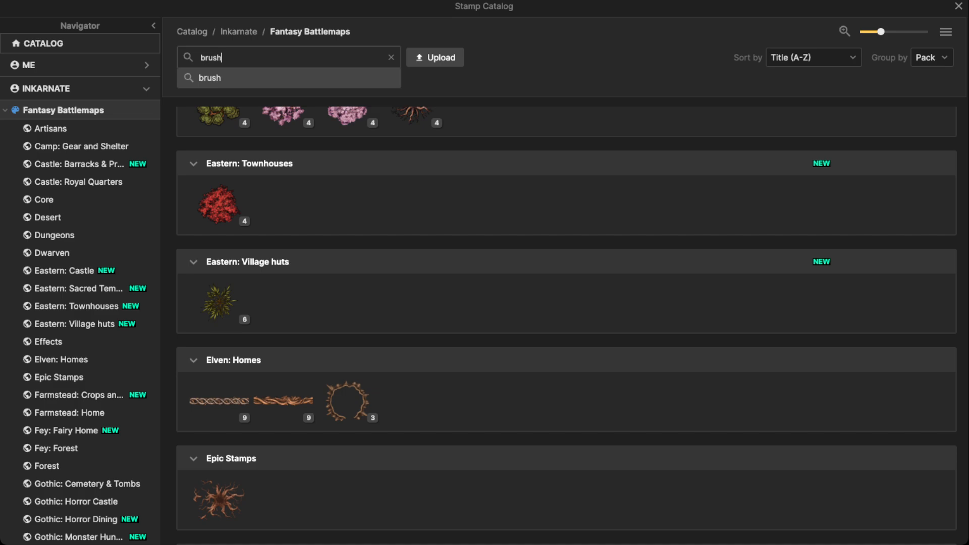
key(BackSpace)
key(BackSpace)
key(BackSpace)
key(BackSpace)
text(ush)
key(Return)
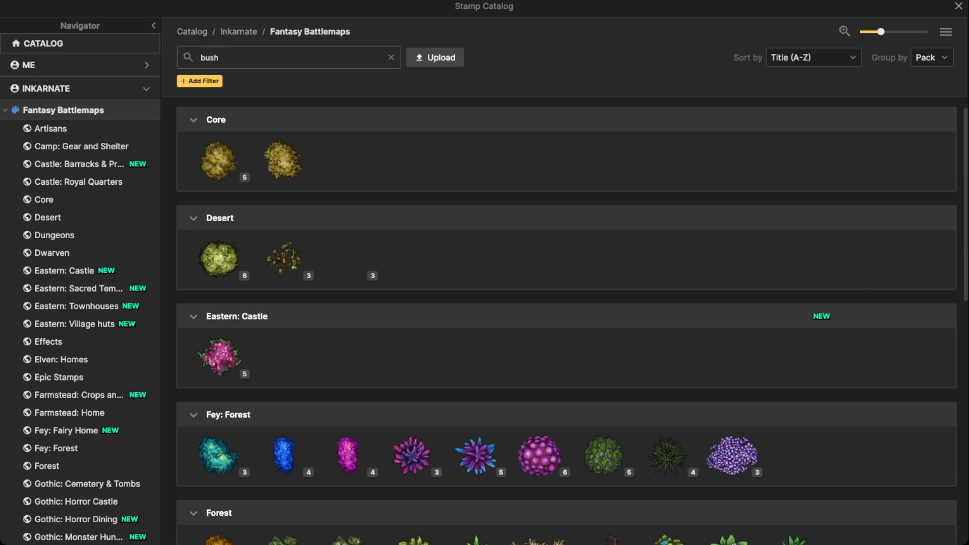
scroll(283, 237, down, 8)
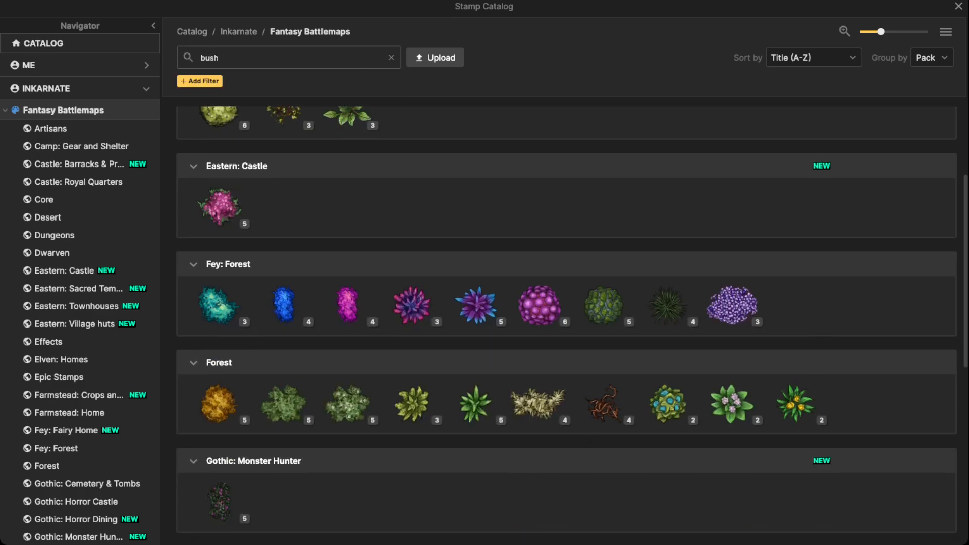
scroll(566, 325, down, 3)
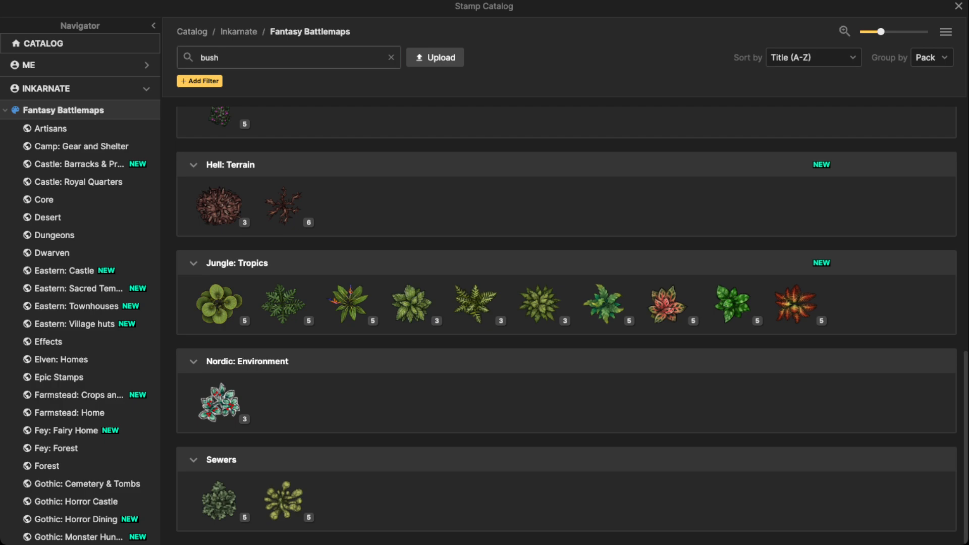
scroll(411, 303, up, 10)
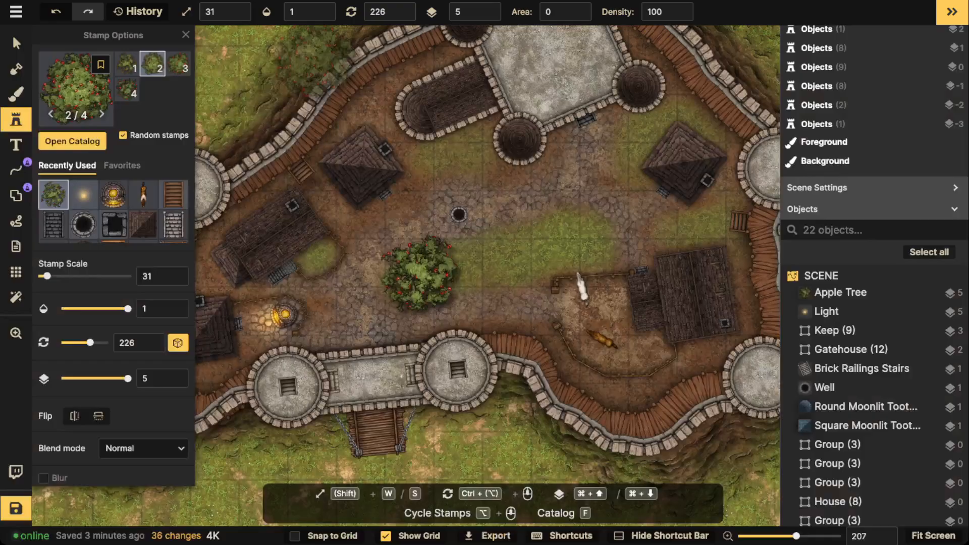
Set up the brush to paint on the Top layer with a very dark brown colour and opacity 0.3
click(17, 44)
scroll(479, 217, down, 5)
drag(548, 203, 457, 252)
scroll(457, 217, down, 7)
scroll(424, 220, down, 2)
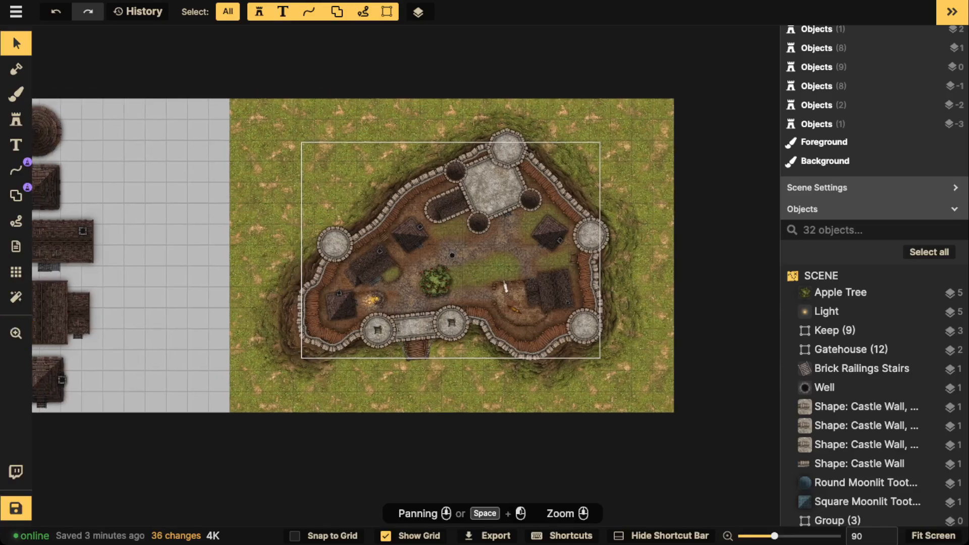
scroll(457, 251, down, 2)
key(b)
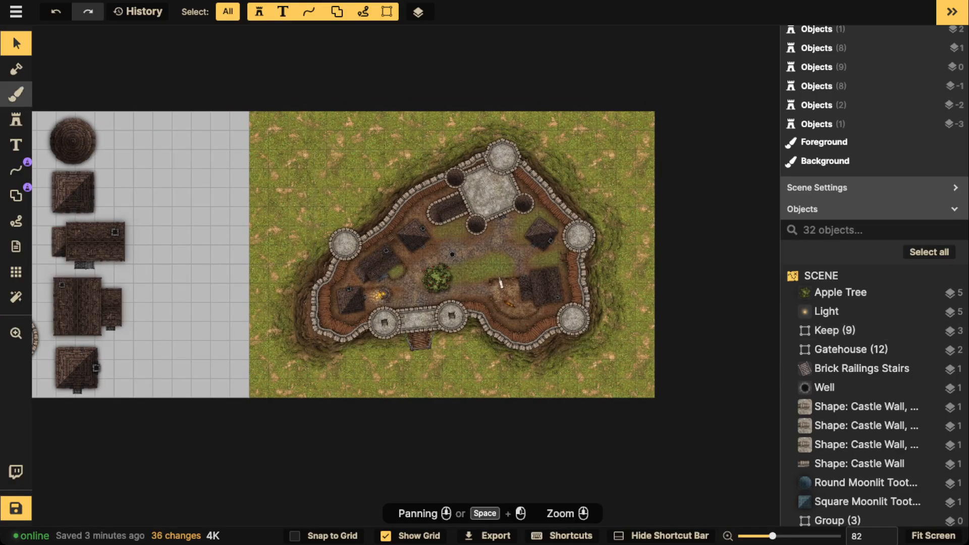
click(87, 105)
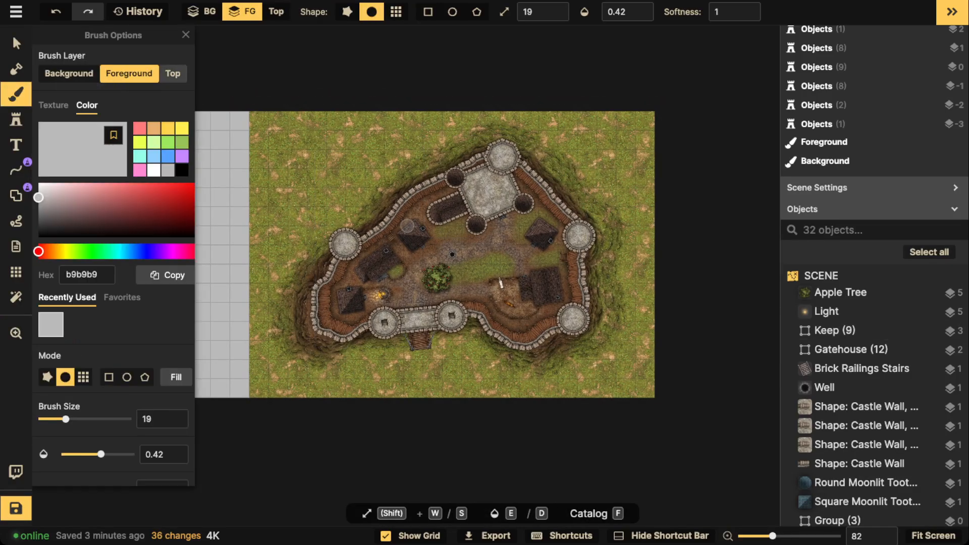
click(173, 74)
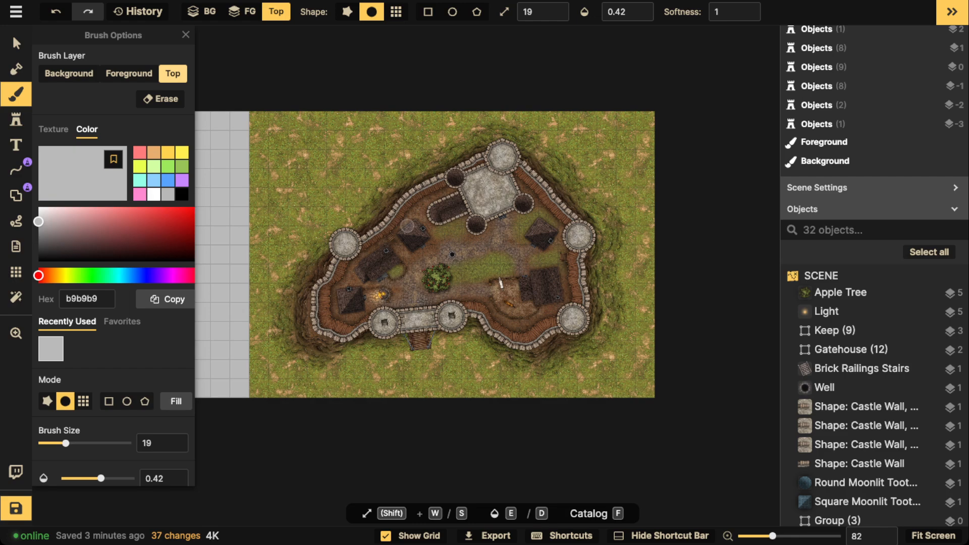
click(154, 153)
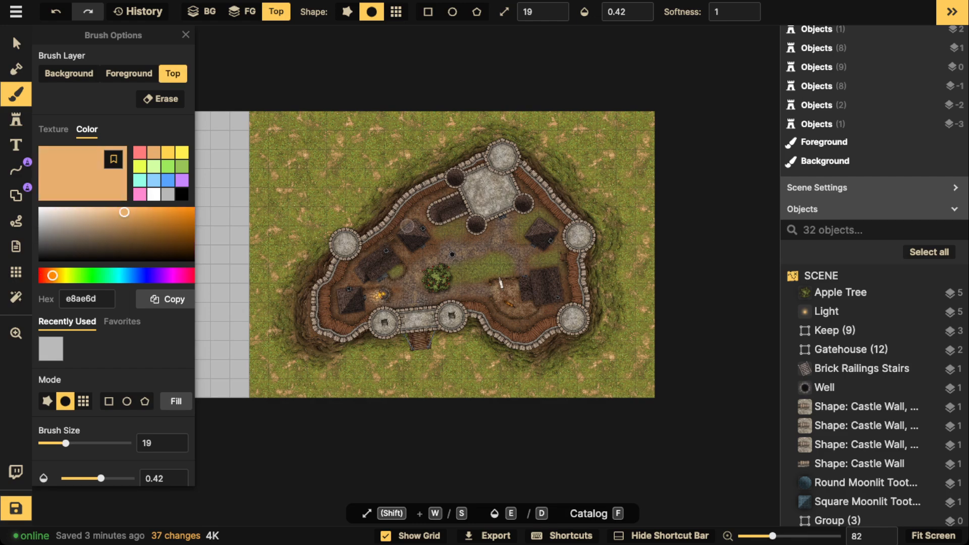
drag(182, 245, 195, 254)
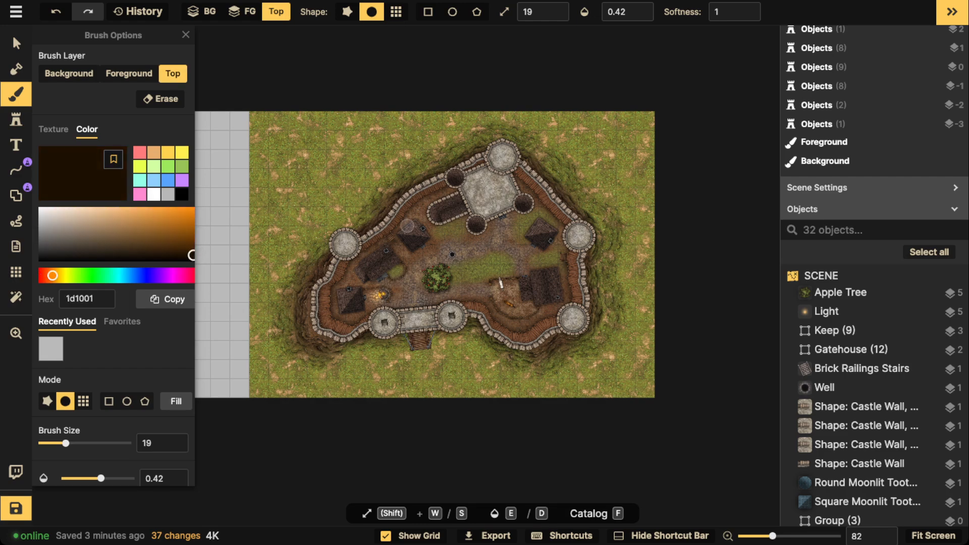
click(186, 34)
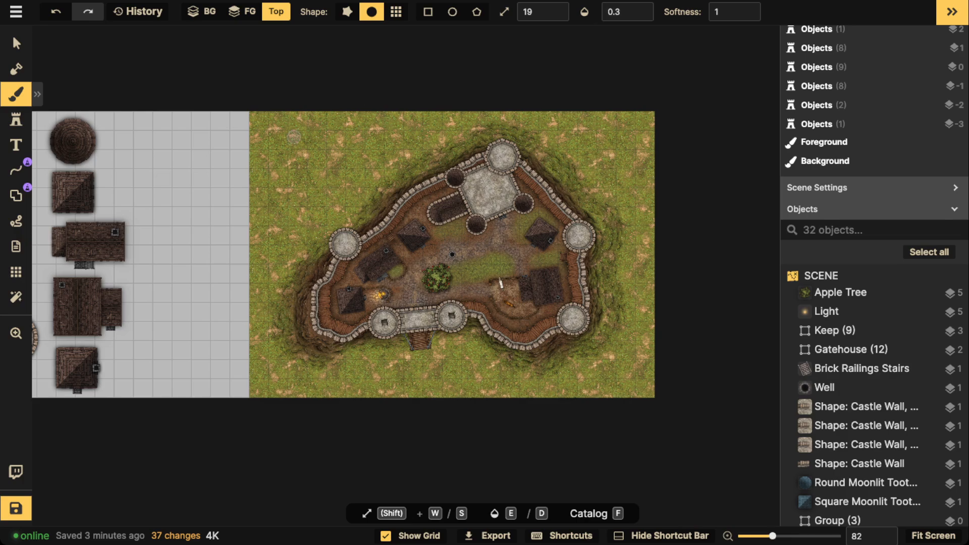
Draw a red circle with an arrow aimed southeast at the castle in the map's northwest, using freehand lines of stroke size 104
scroll(282, 149, up, 3)
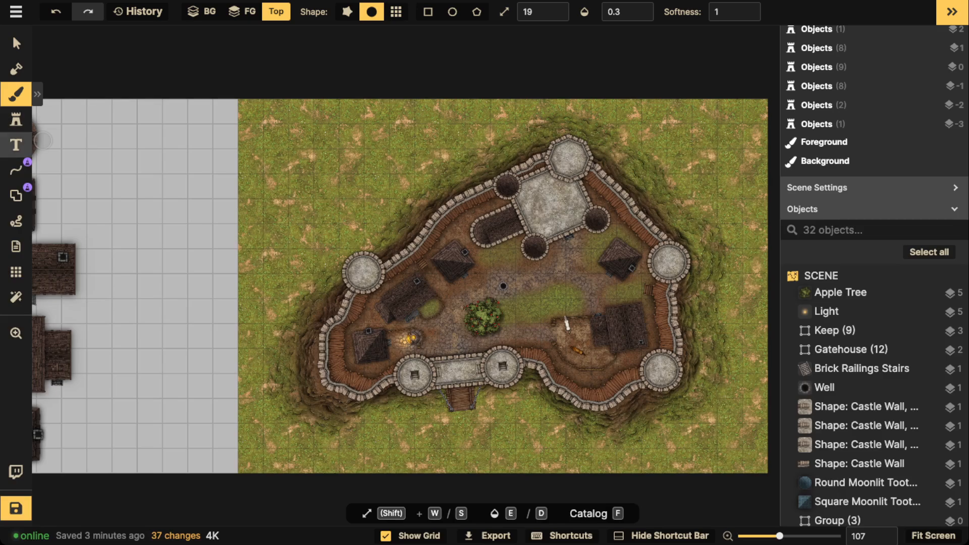
click(16, 170)
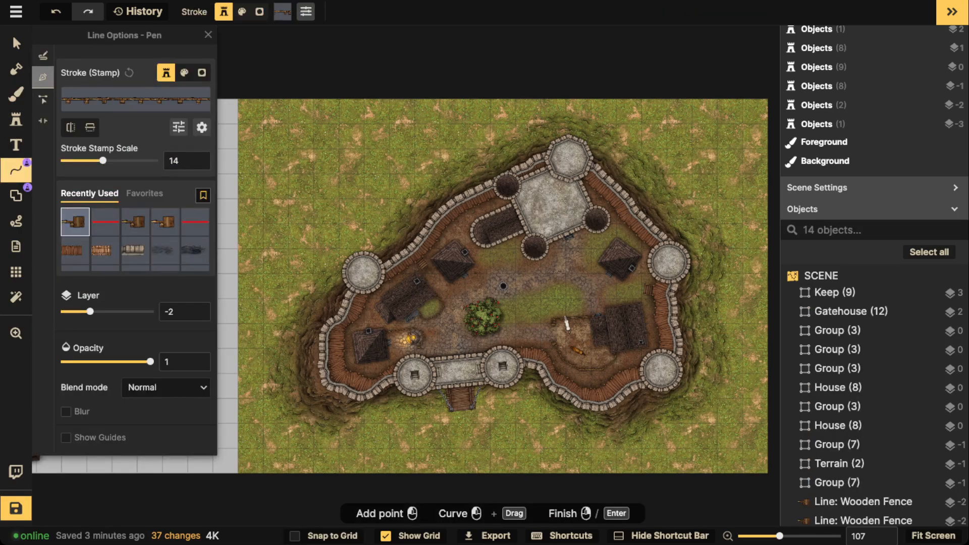
click(105, 222)
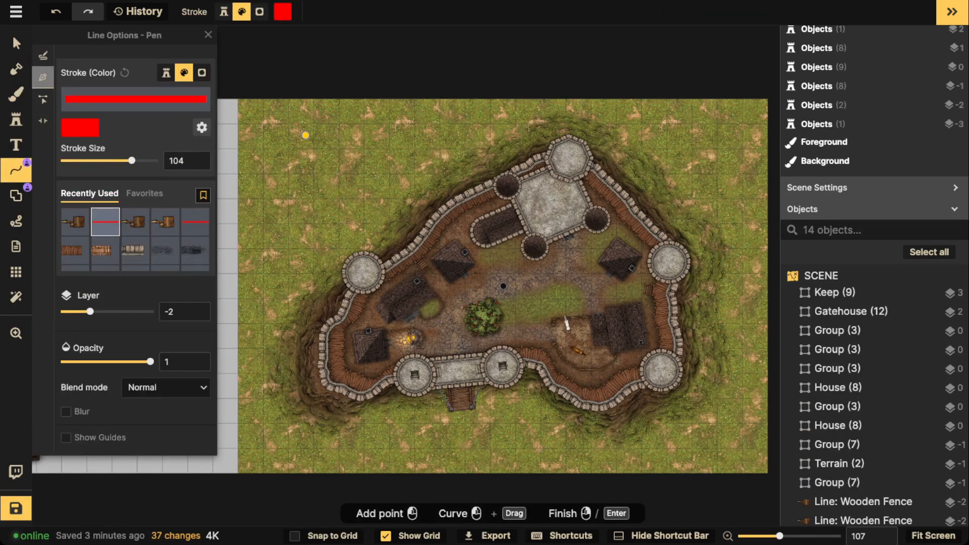
mouse_move(311, 137)
mouse_down()
mouse_move(329, 172)
mouse_move(317, 135)
mouse_up()
mouse_move(328, 174)
mouse_down()
mouse_move(347, 205)
mouse_move(353, 196)
mouse_up()
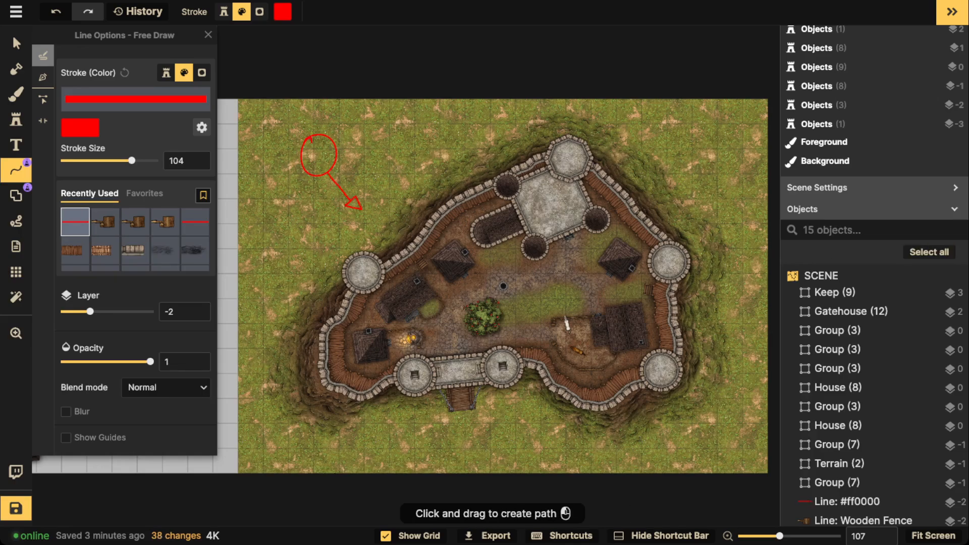
Paint dark brown (170d01) shadows on the Top layer along the inner northwest wall, the western houses and the keep, with brush size 19 and opacity 0.3
click(16, 93)
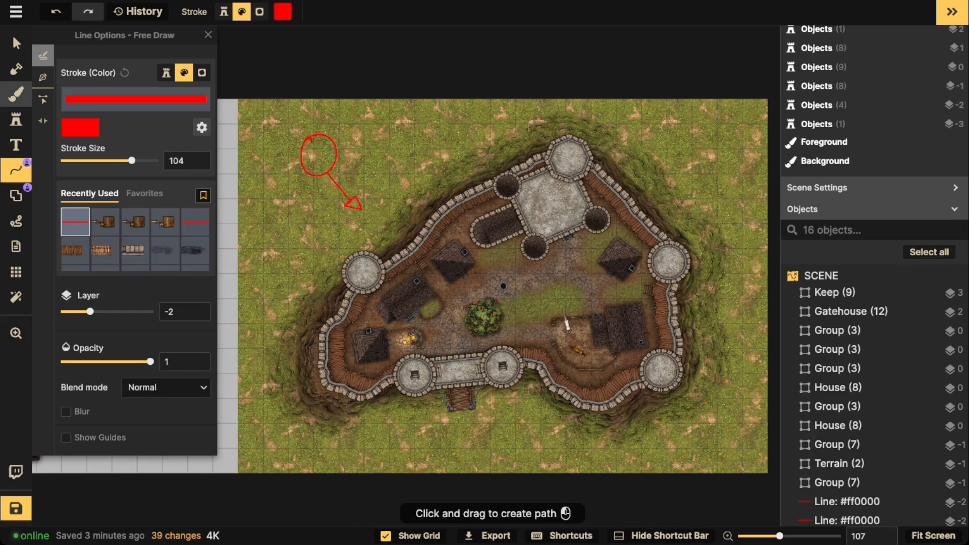
key(w)
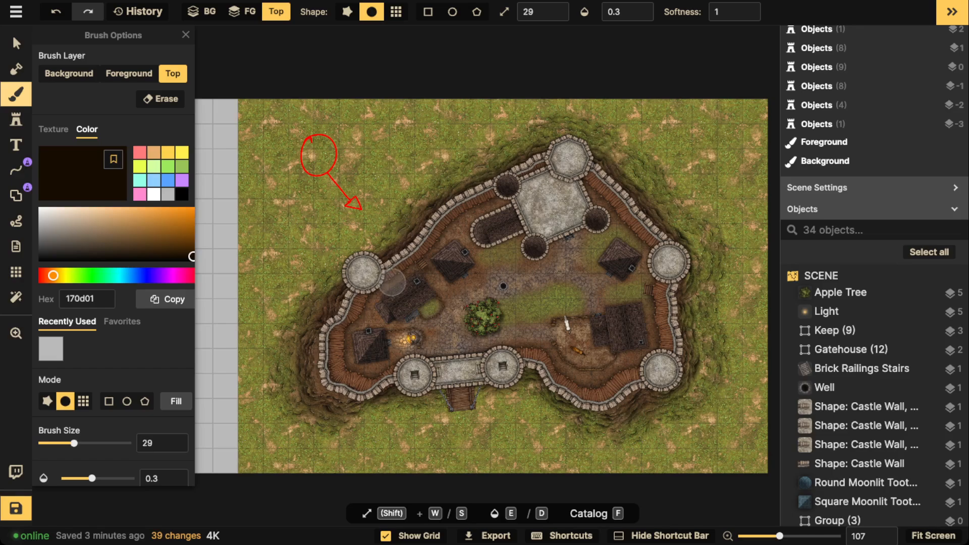
key(s)
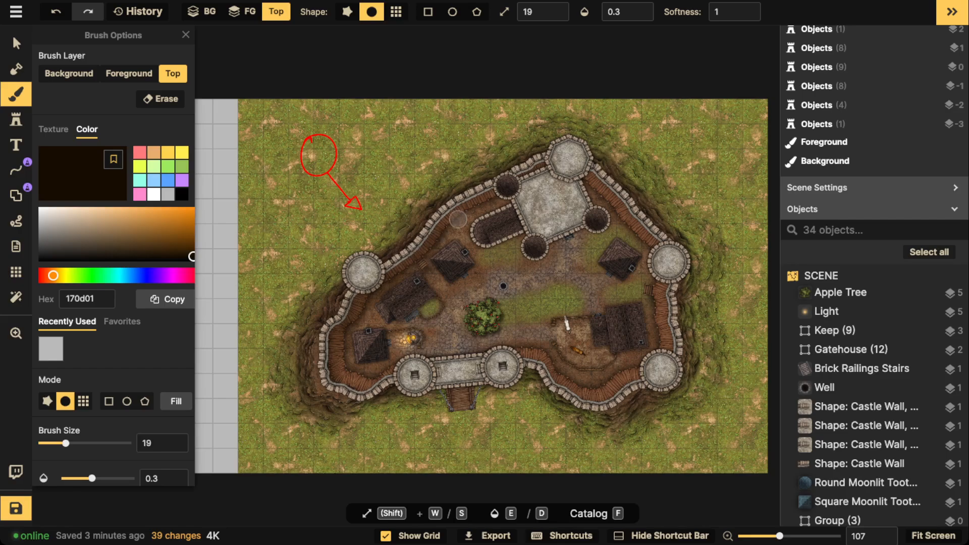
click(472, 210)
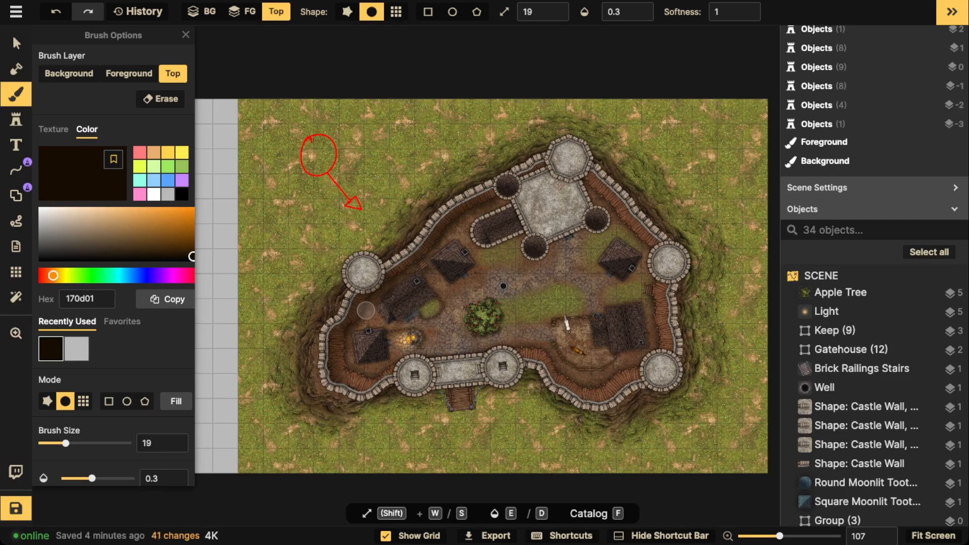
mouse_move(403, 321)
mouse_down()
mouse_move(394, 359)
mouse_move(374, 368)
mouse_up()
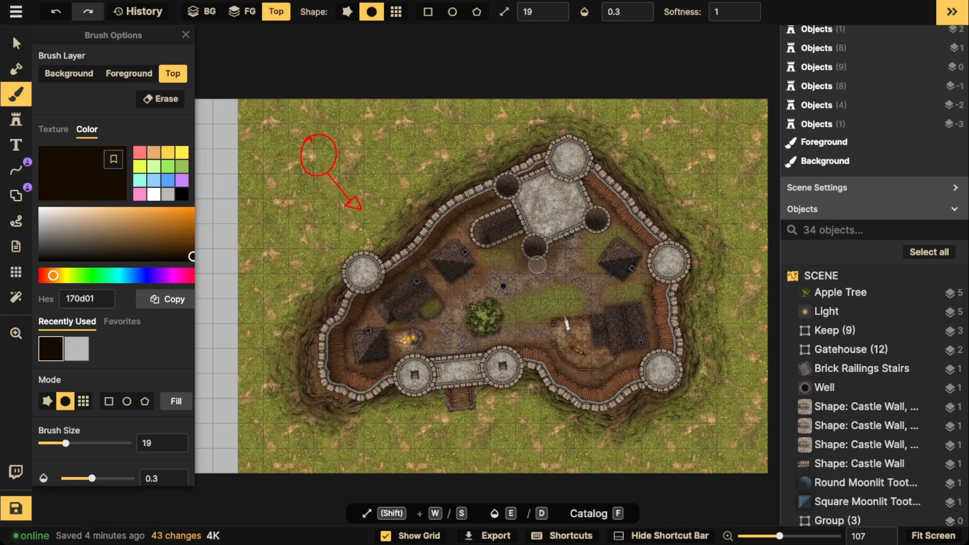
drag(603, 233, 622, 203)
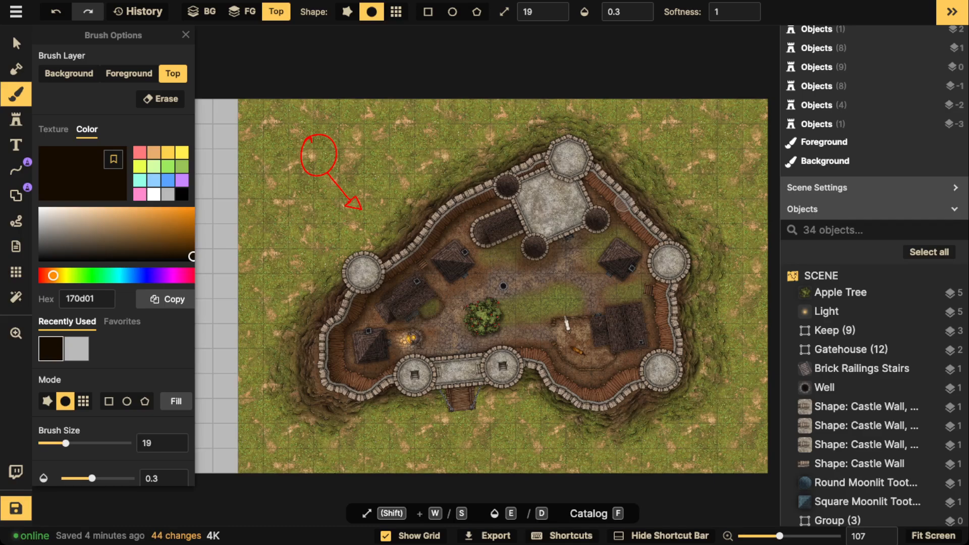
Change the brush colour to black (000000) and deepen the shadows beside the west tower and around the keep's southeastern side
drag(192, 257, 190, 263)
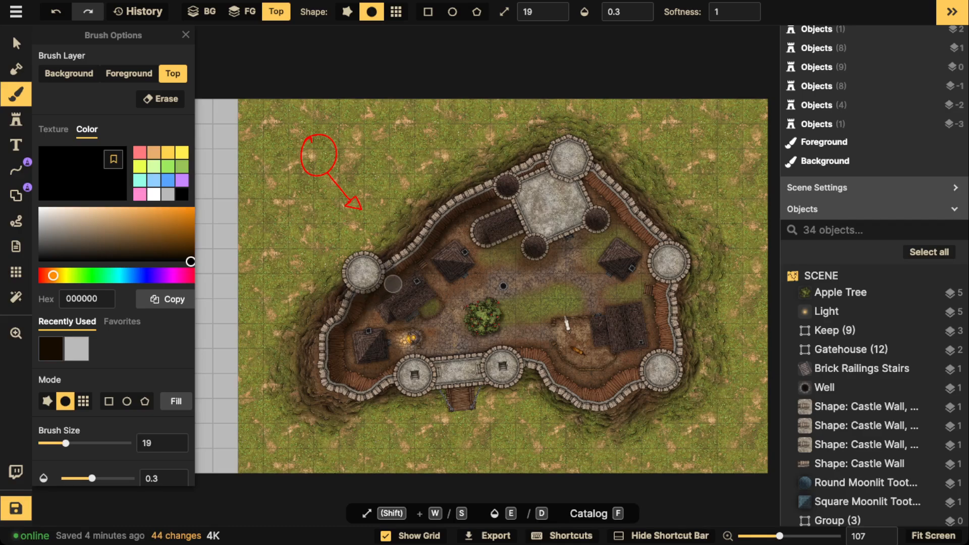
click(393, 283)
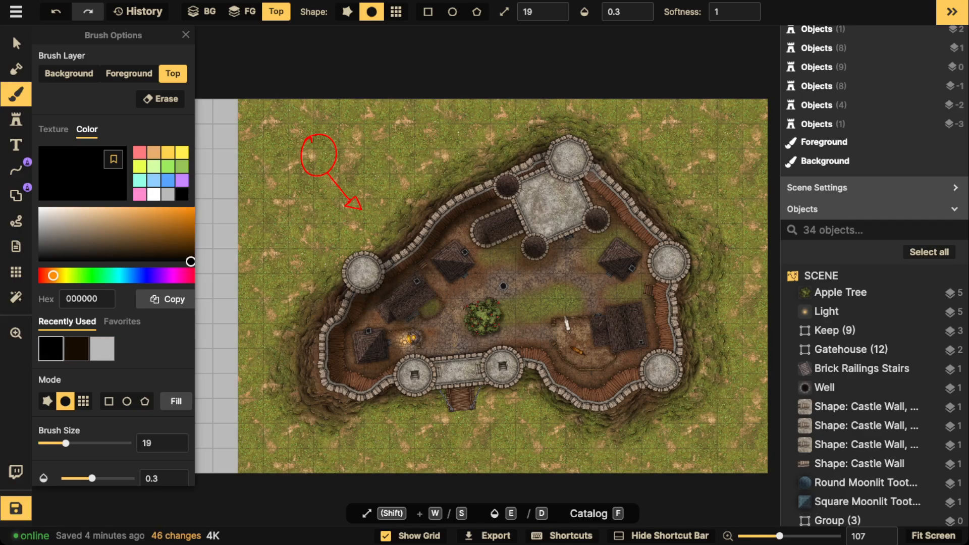
click(591, 177)
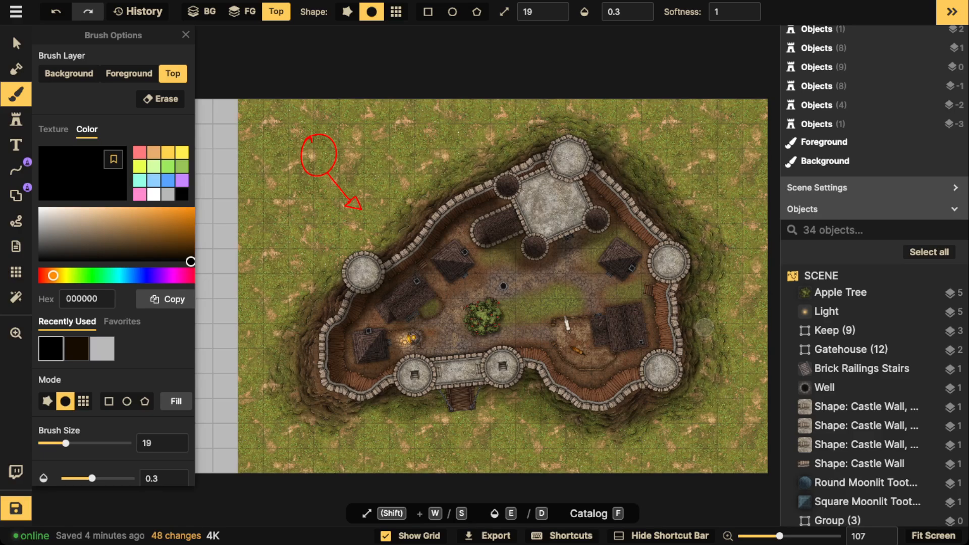
Paint black shadows on the Top layer outside the eastern and southern walls and beside the eastern houses, with brush size 19 and opacity 0.3
drag(704, 328, 709, 297)
mouse_move(601, 156)
mouse_down()
mouse_move(613, 169)
mouse_move(563, 133)
mouse_move(605, 160)
mouse_up()
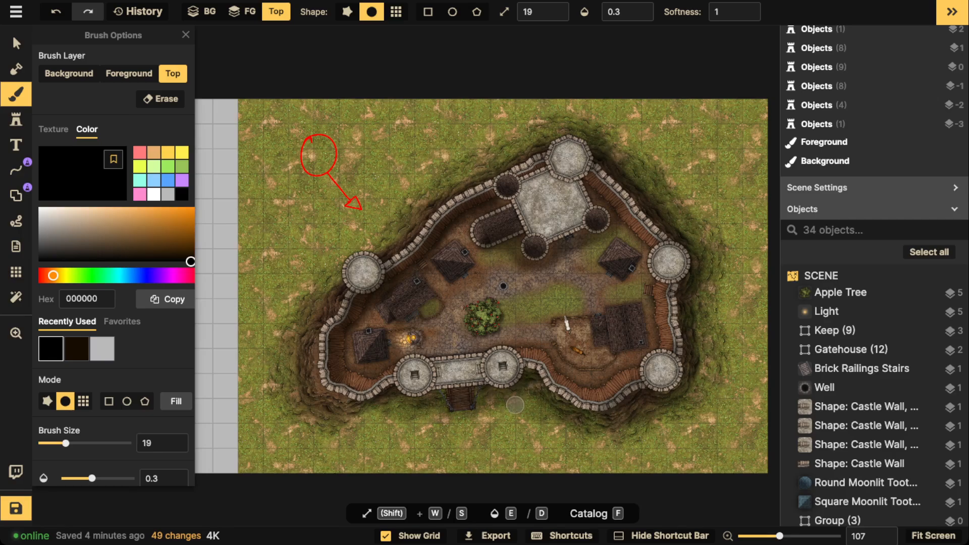
drag(515, 405, 531, 405)
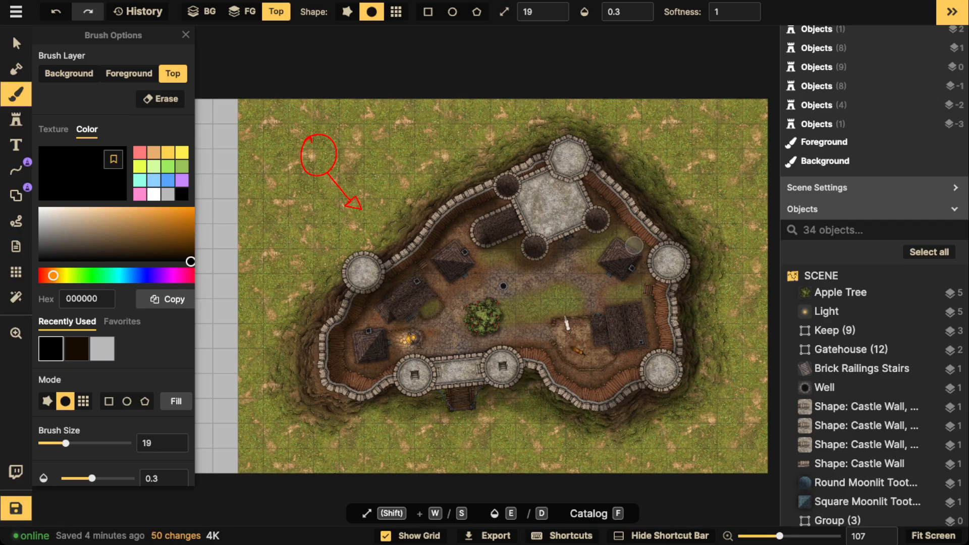
drag(633, 246, 630, 248)
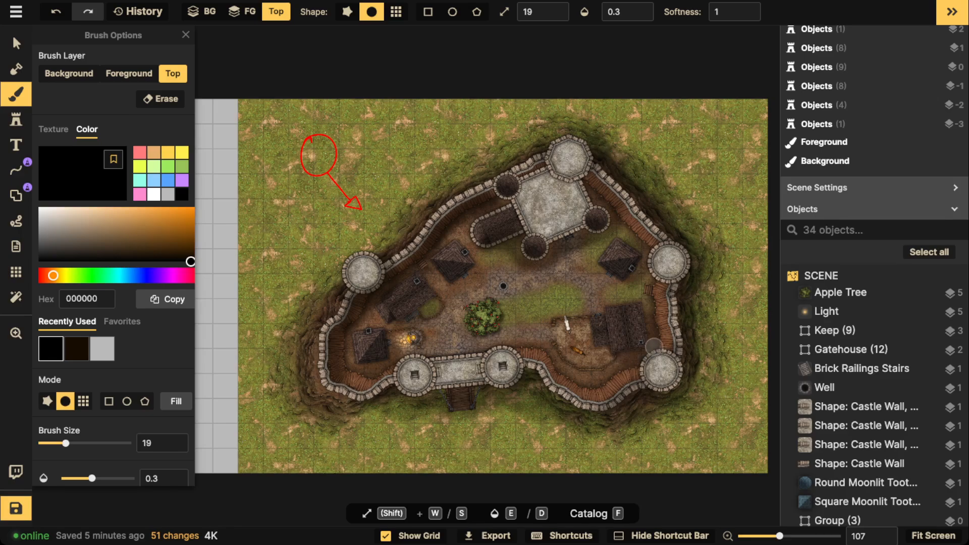
drag(654, 345, 653, 342)
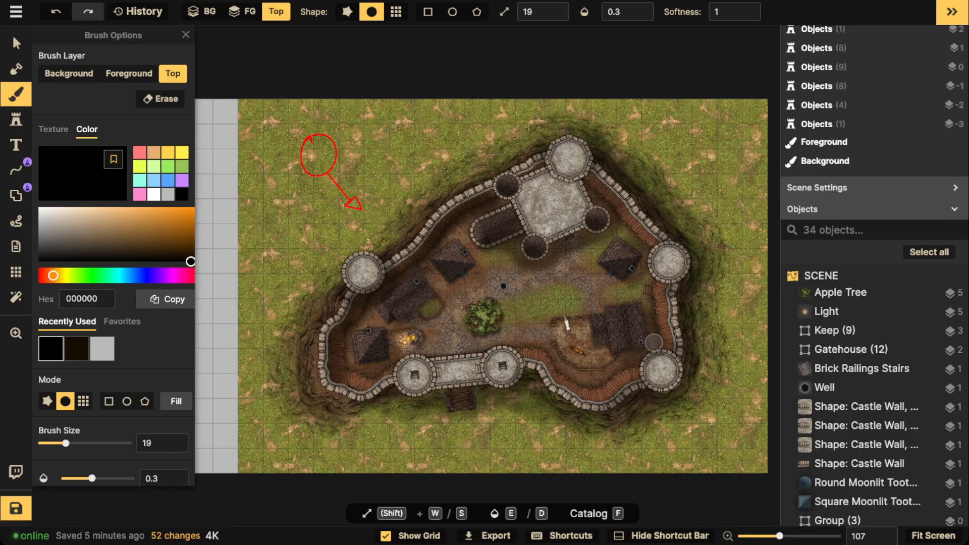
click(16, 43)
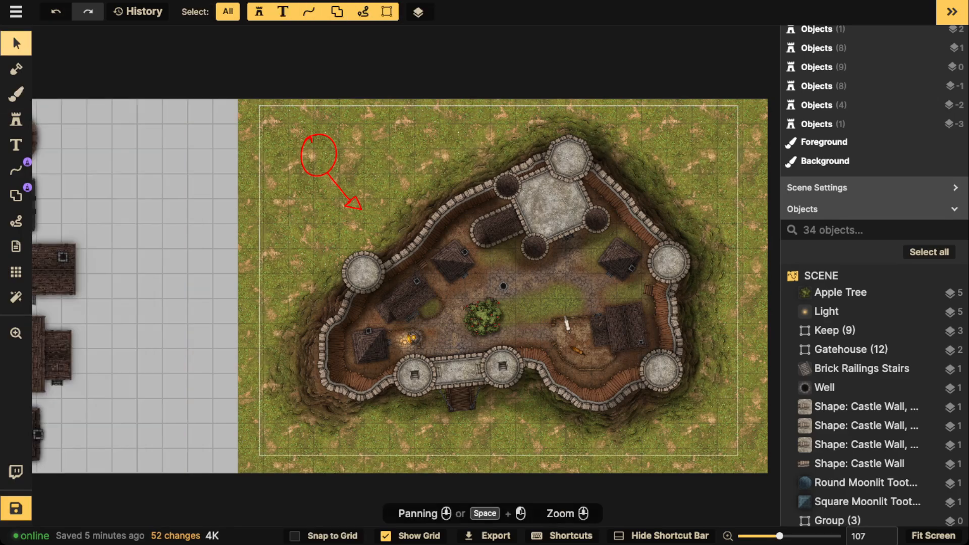
Select the red circle and the arrow northwest of the castle together and delete both guide lines
scroll(463, 198, down, 3)
scroll(477, 234, down, 2)
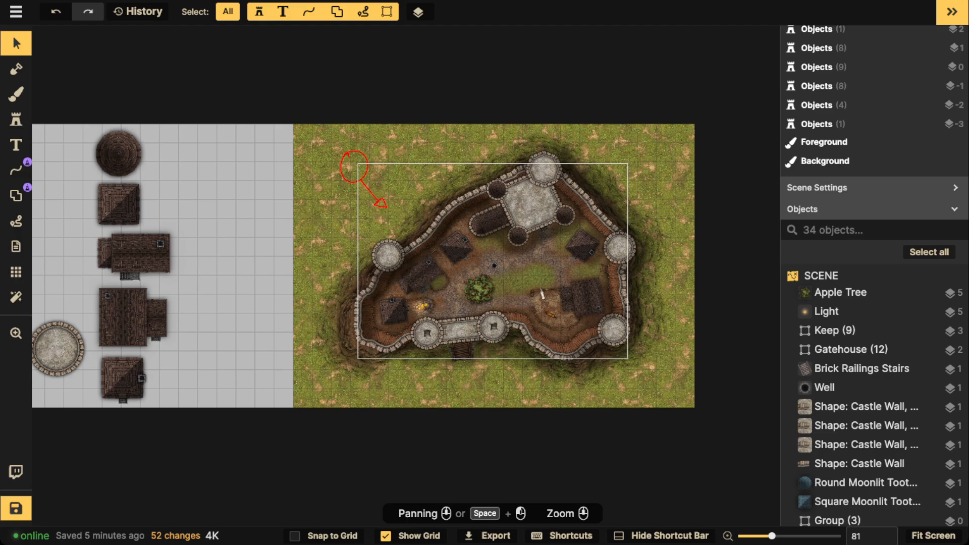
drag(330, 141, 396, 216)
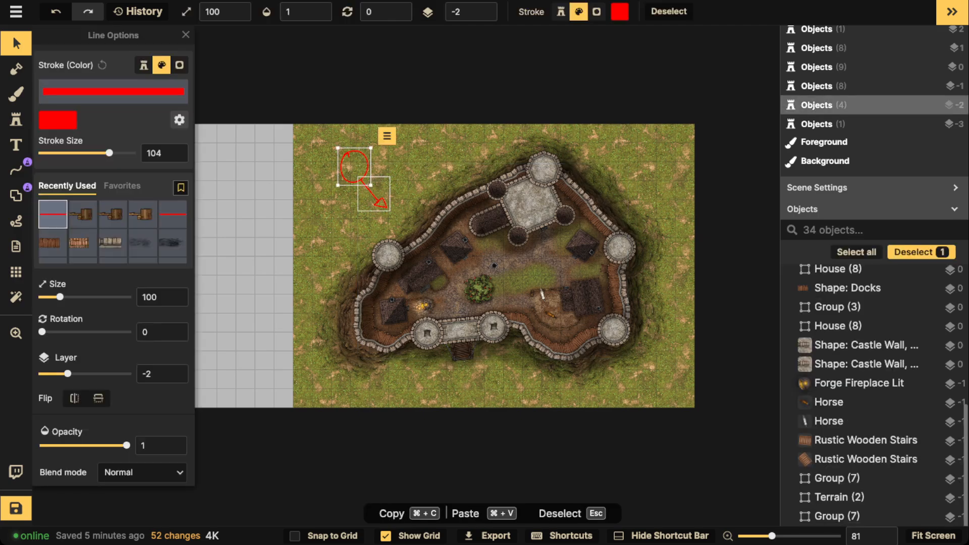
key(Delete)
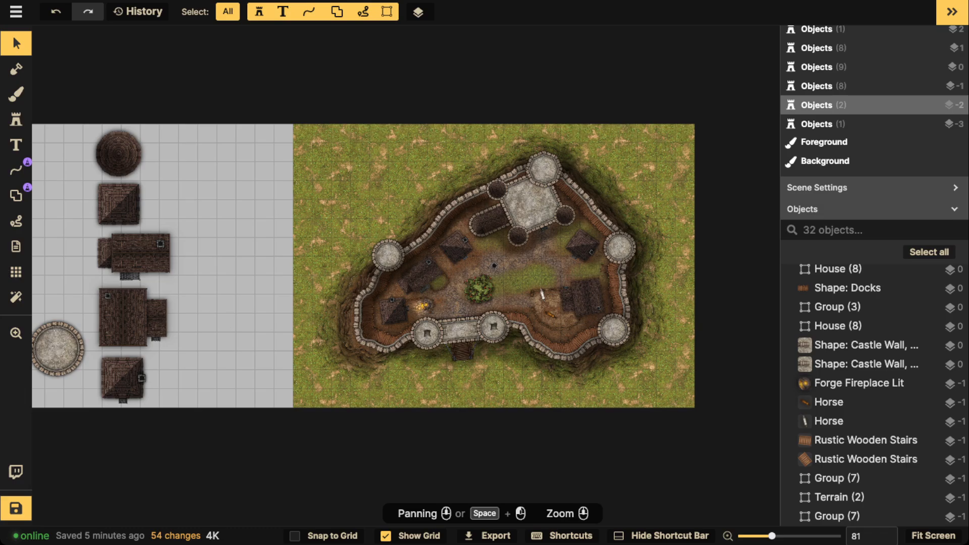
Open the stamp catalog, switch from Fantasy Battlemaps to the Watercolor Cities collection and clear the "bush" search
click(16, 120)
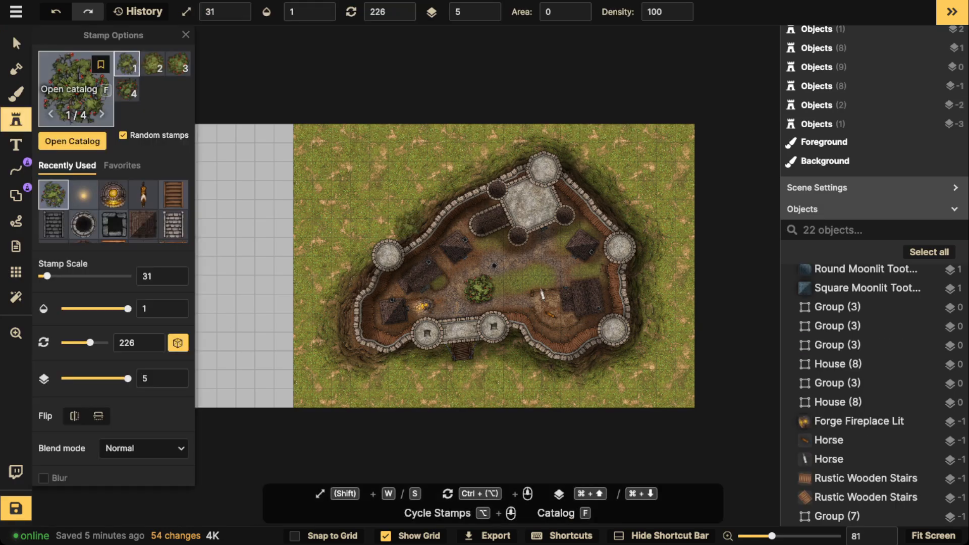
click(78, 88)
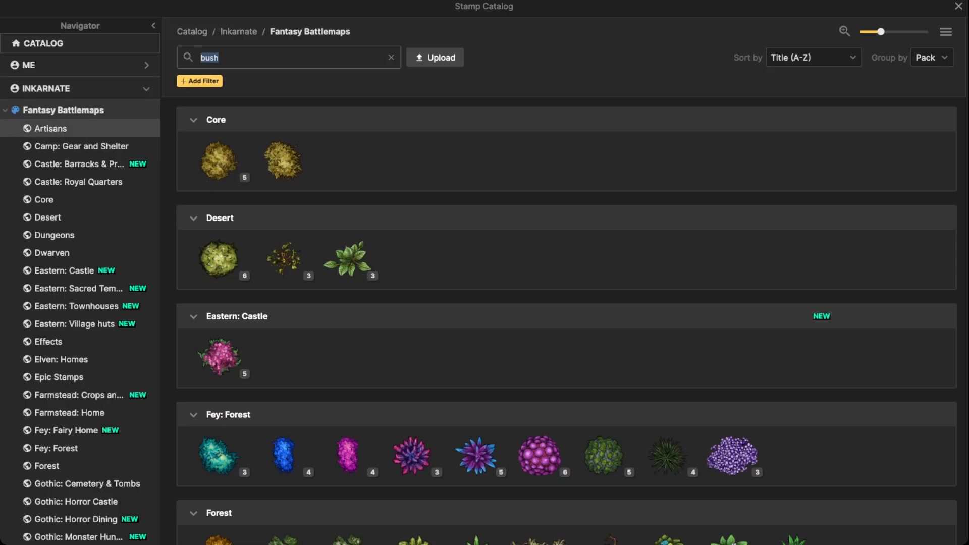
click(6, 110)
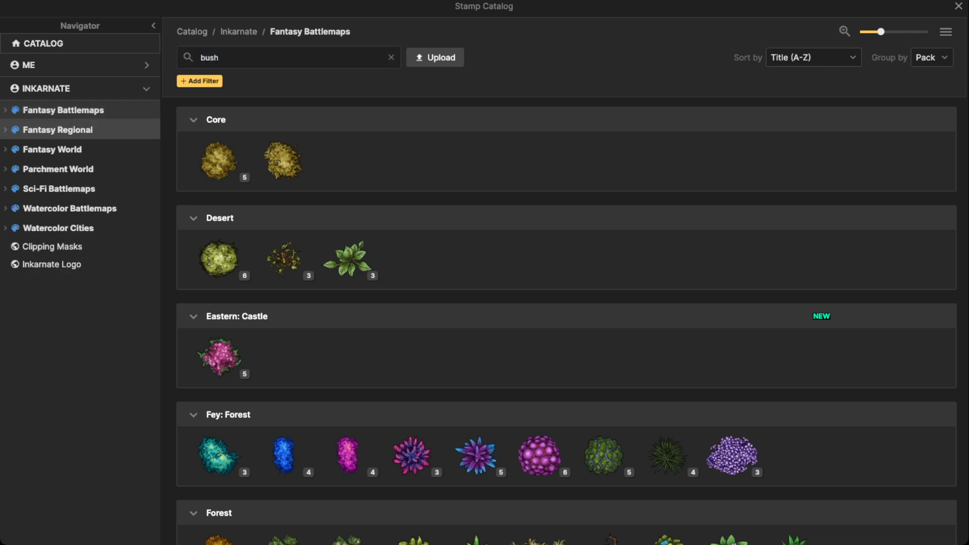
click(58, 228)
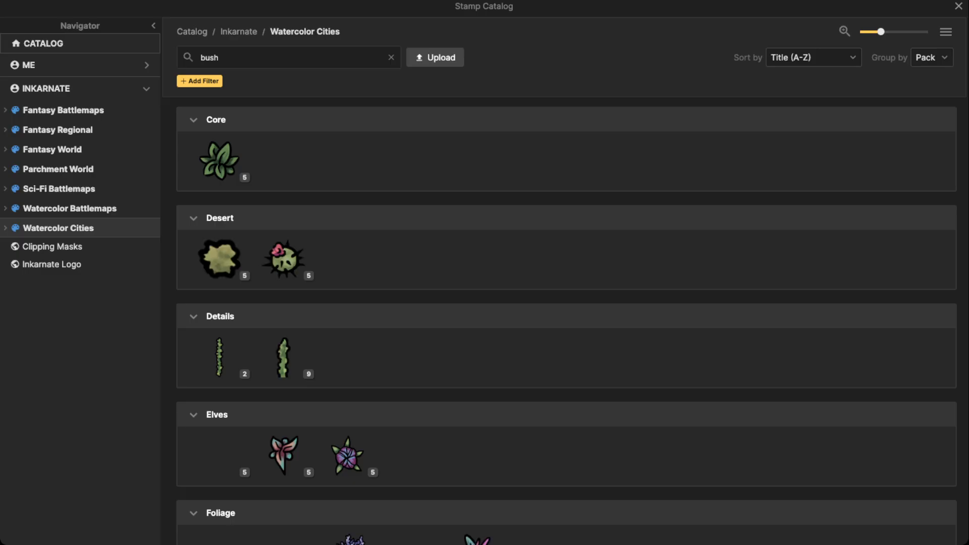
scroll(566, 323, down, 2)
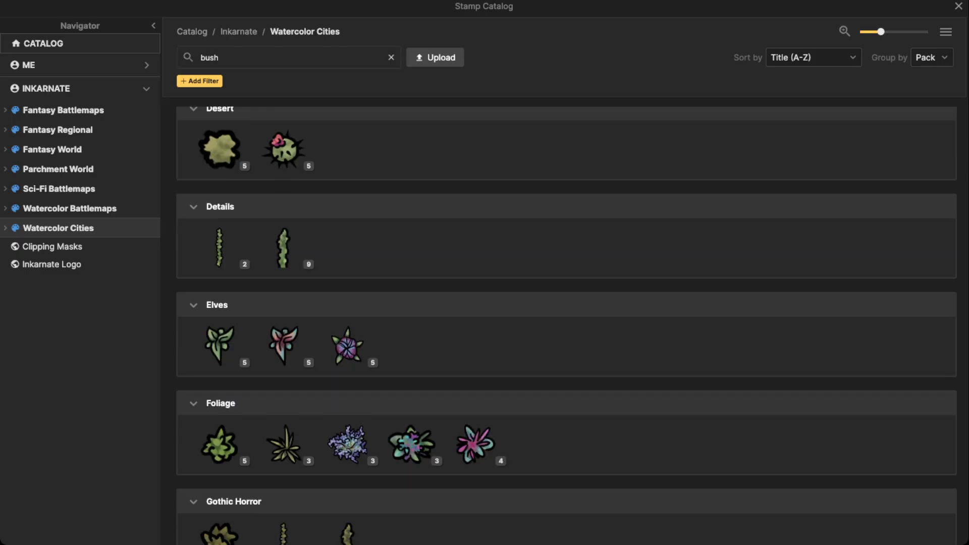
click(391, 57)
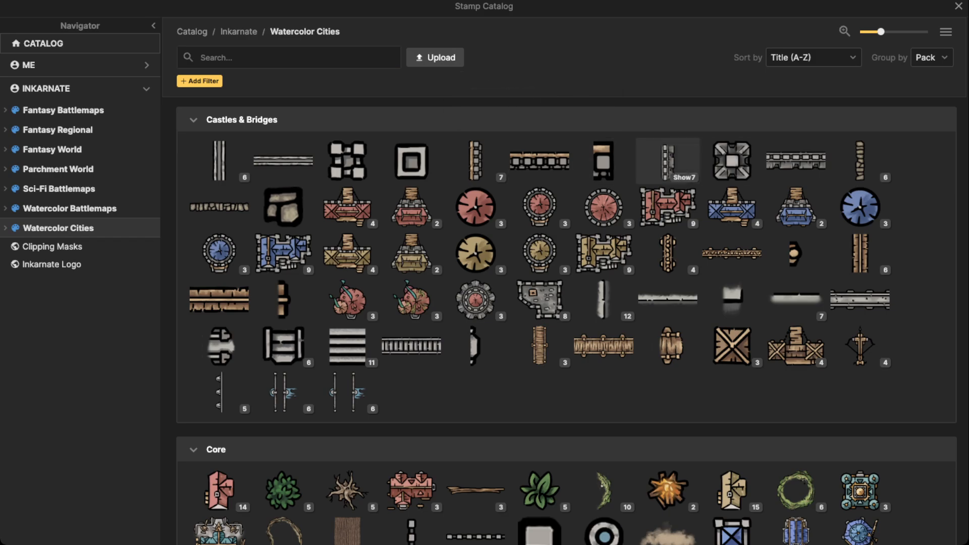
Expand all assets in the Watercolor Cities catalog and look through the Castles & Bridges stamp variants
click(946, 31)
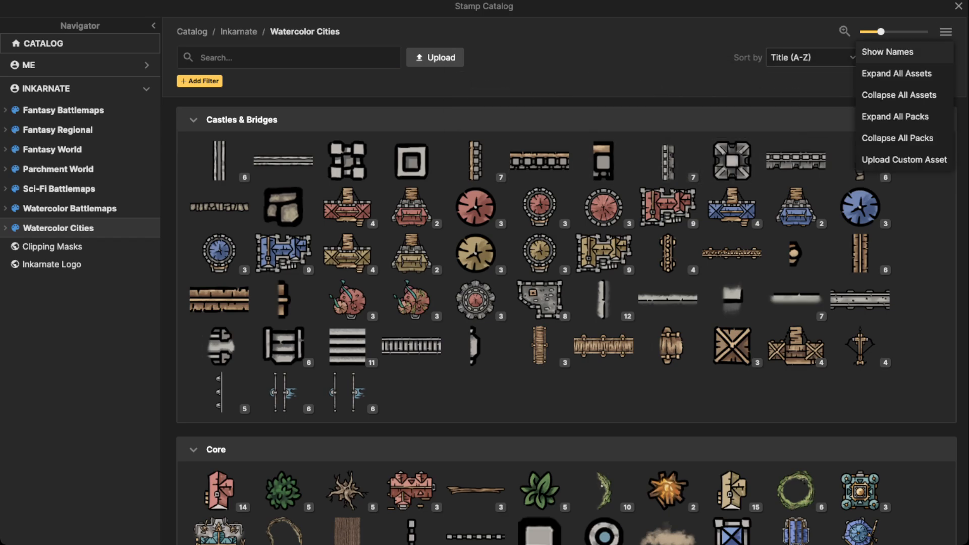
click(896, 74)
scroll(534, 323, down, 2)
scroll(667, 318, down, 5)
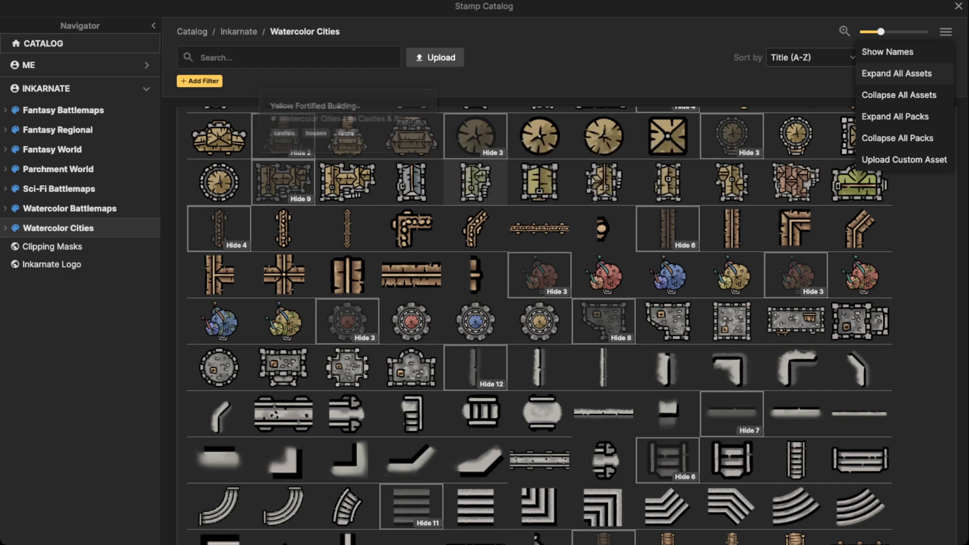
scroll(604, 368, up, 4)
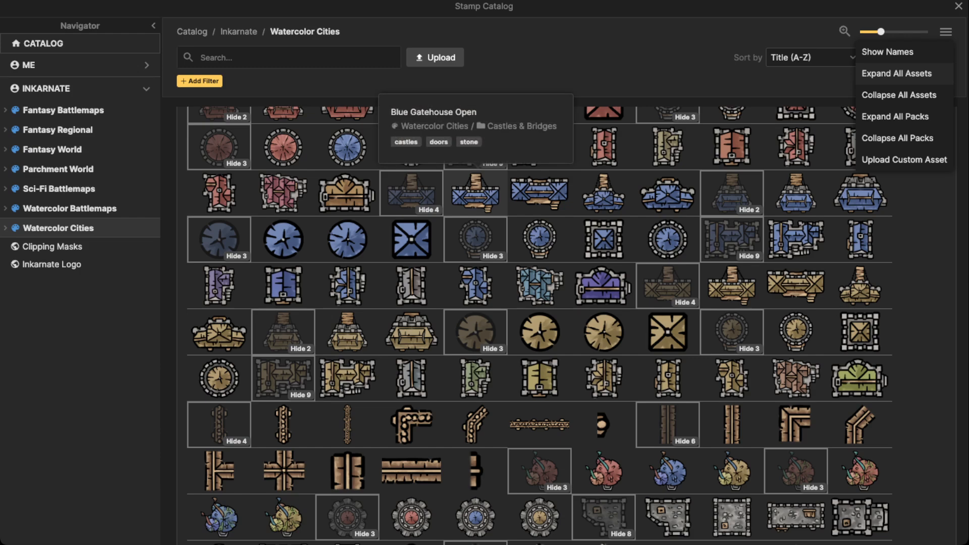
scroll(218, 194, up, 5)
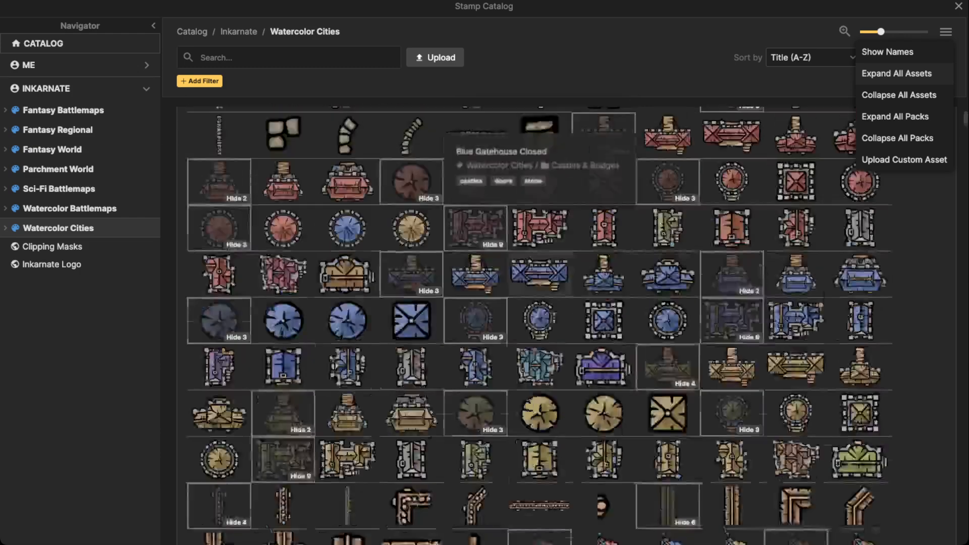